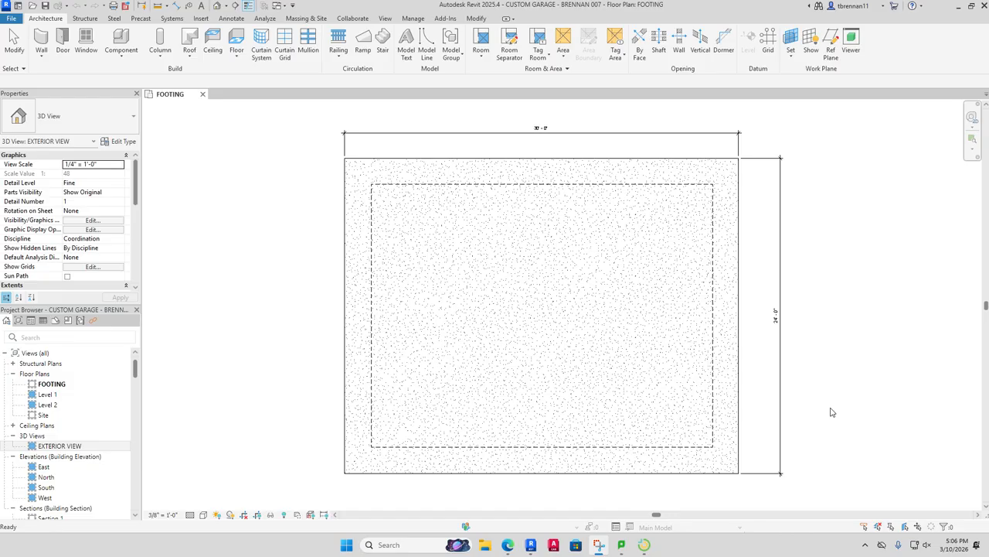
Step: Switch to the LanSchool Teacher Console and refresh the view of all student screens
{"action": "left_click", "coordinate": [644, 544]}
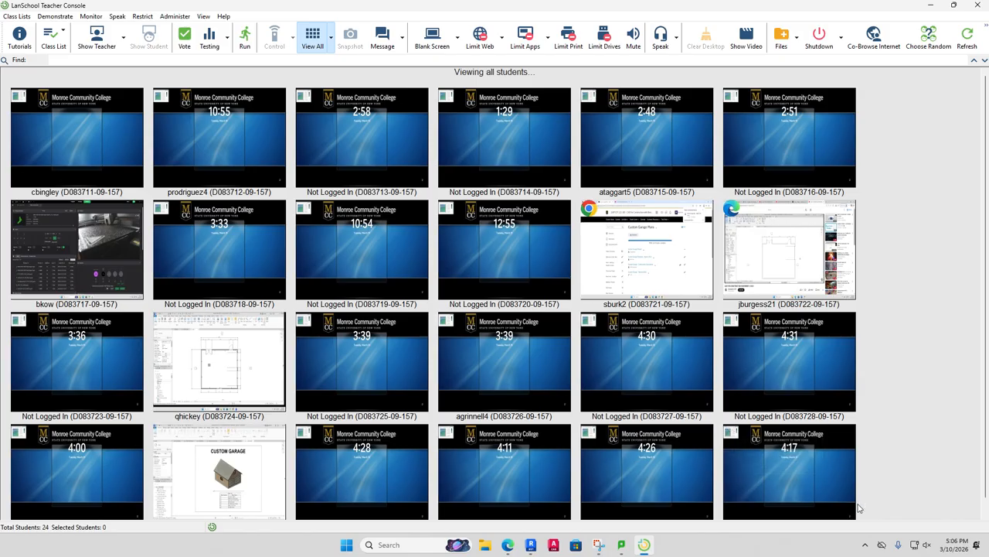
{"action": "left_click", "coordinate": [967, 38]}
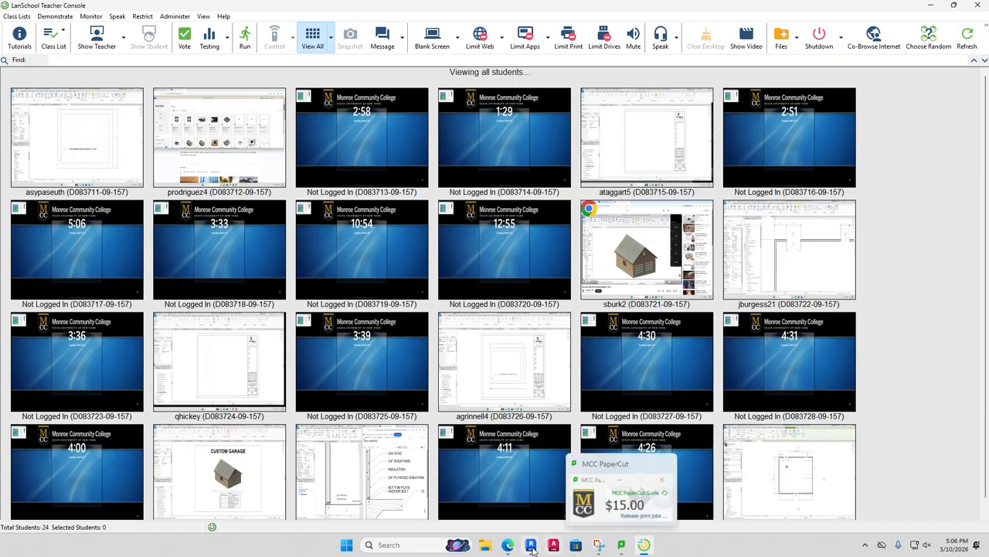
Step: Switch back to Revit and open the Custom Garage Plan - MASTER 2024 project from the CUSTOM GARAGE folder on the Desktop
{"action": "mouse_move", "coordinate": [525, 548]}
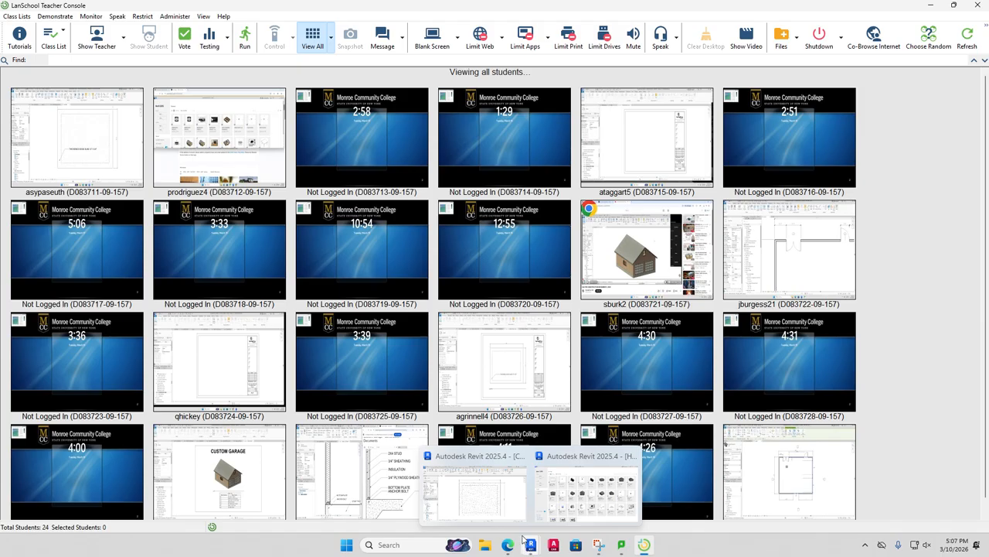
{"action": "left_click", "coordinate": [510, 514]}
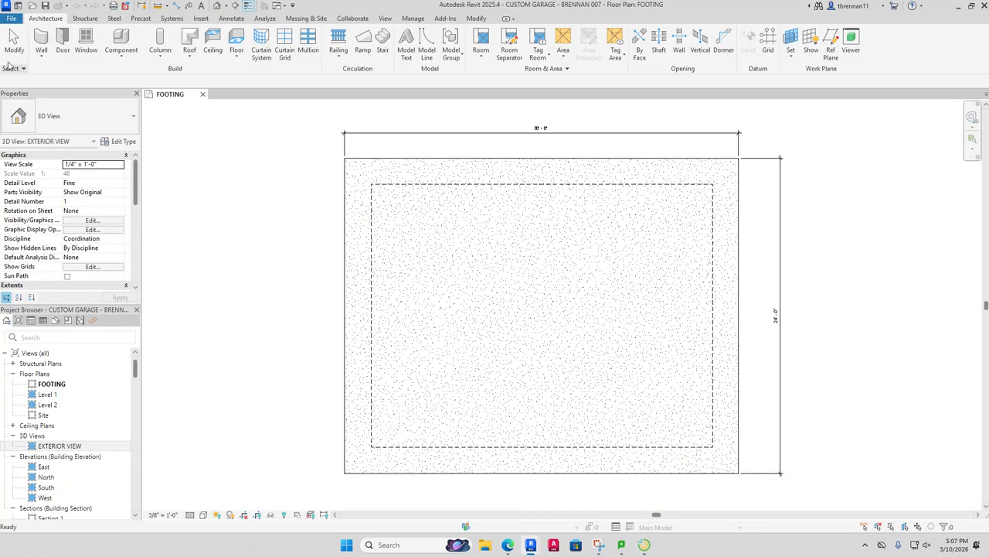
{"action": "left_click", "coordinate": [31, 6]}
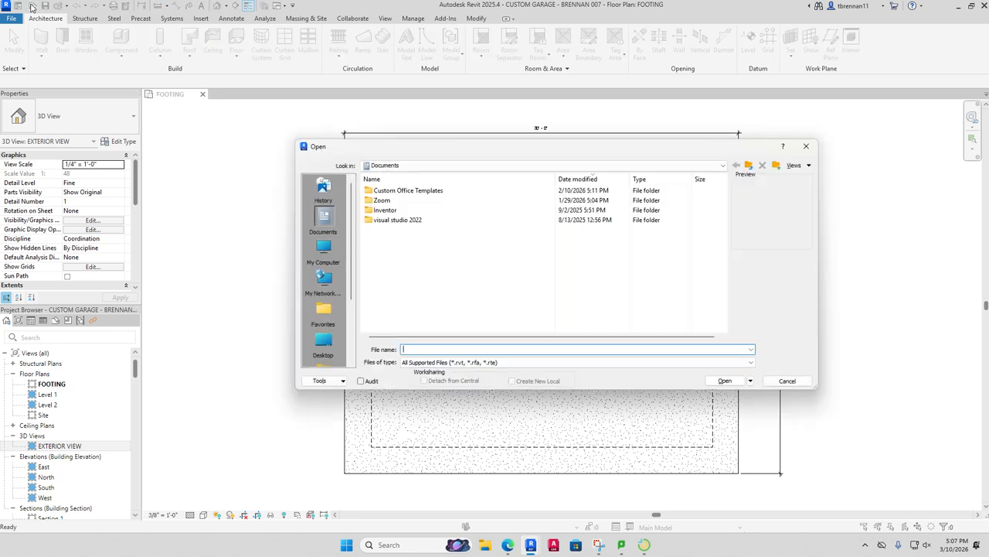
{"action": "left_click", "coordinate": [323, 346]}
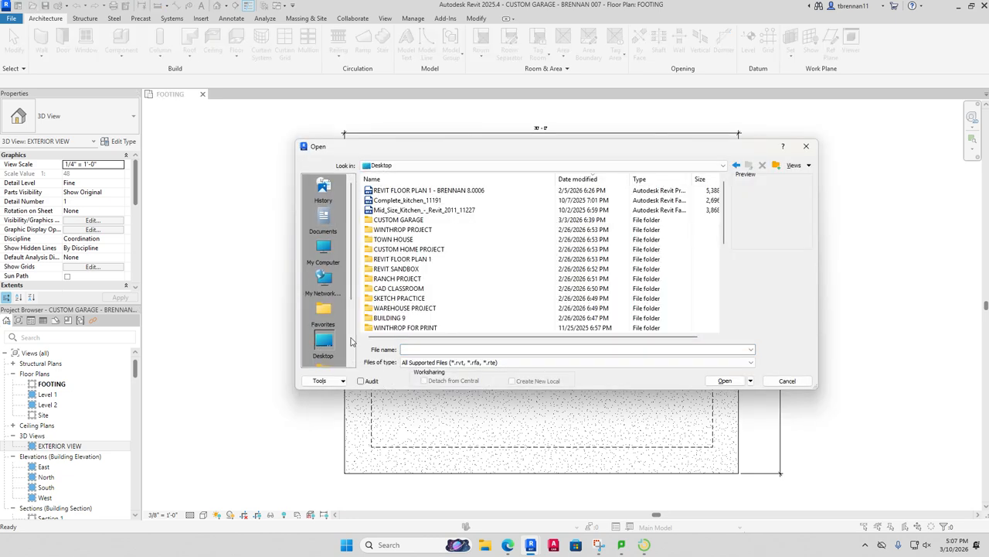
{"action": "double_click", "coordinate": [417, 220]}
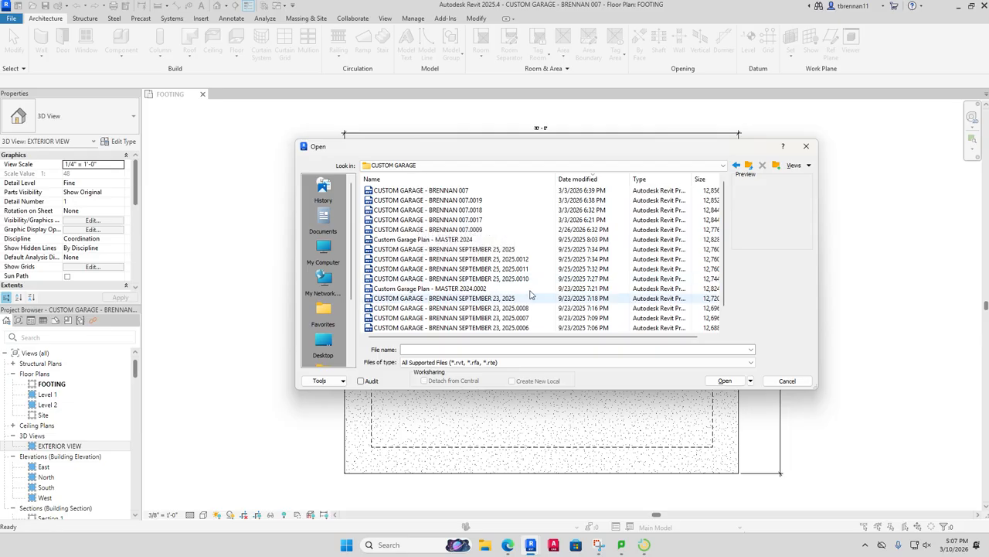
{"action": "double_click", "coordinate": [405, 240]}
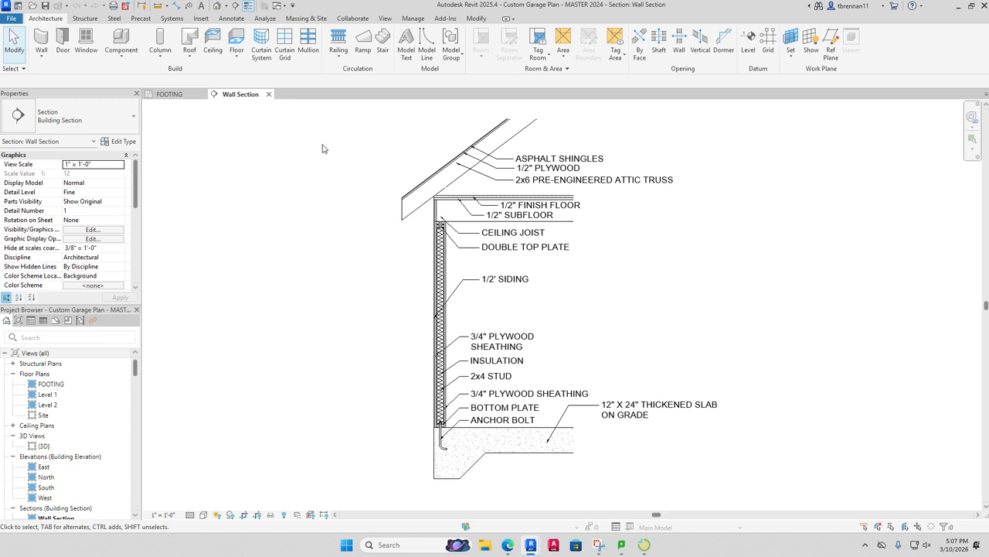
Step: Start the Detail Component command in the wall section and look through the available anchor bolt, brick and nominal cut lumber types without keeping a placement
{"action": "left_click", "coordinate": [230, 21]}
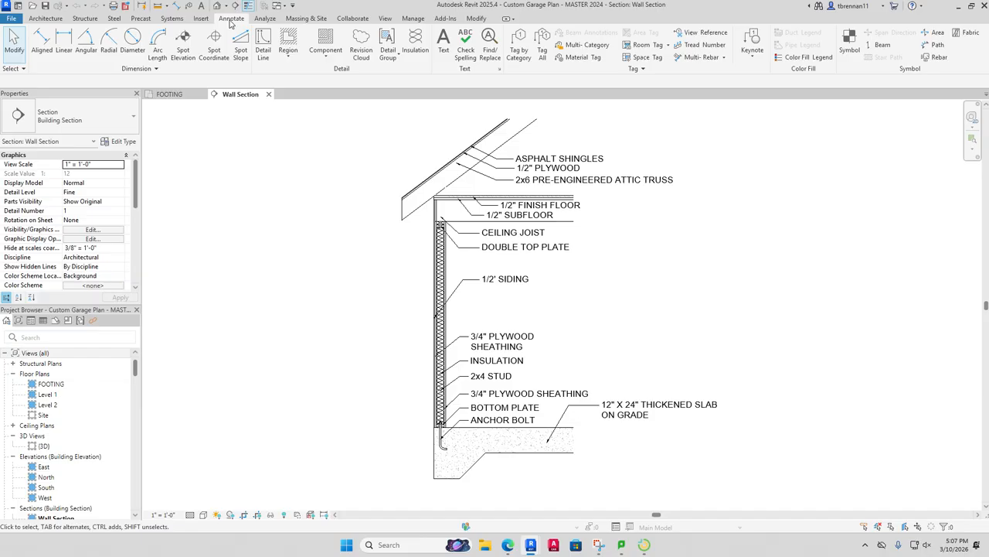
{"action": "left_click", "coordinate": [326, 55]}
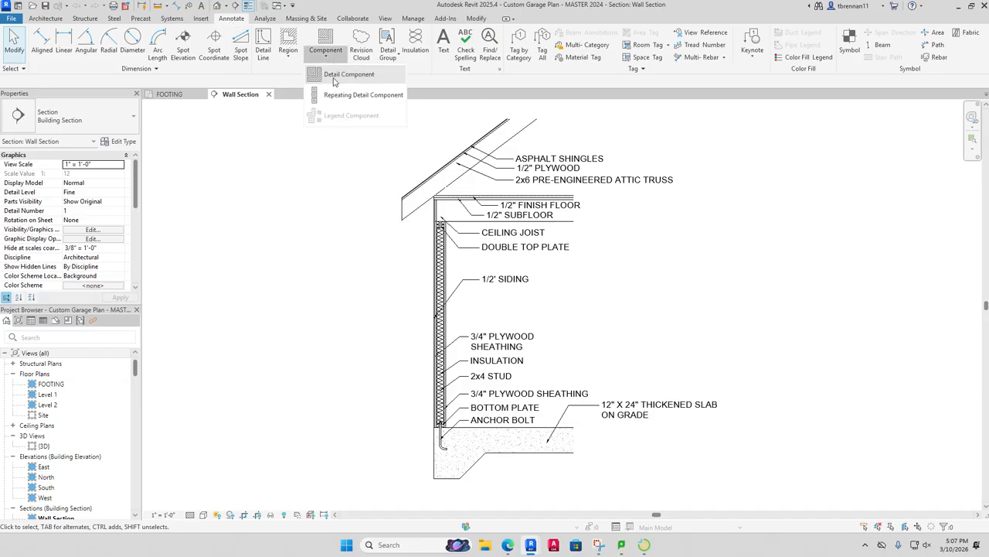
{"action": "left_click", "coordinate": [335, 76]}
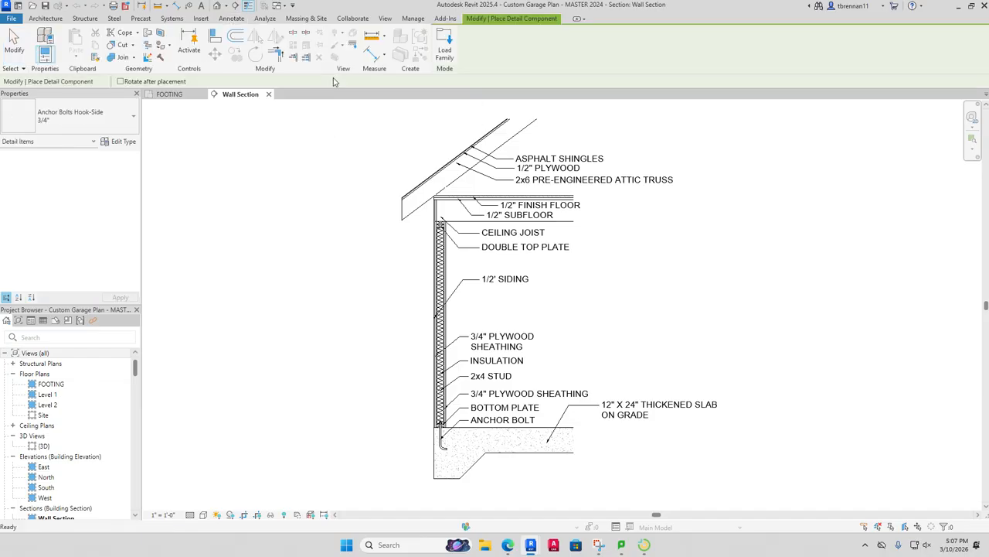
{"action": "left_click", "coordinate": [135, 117]}
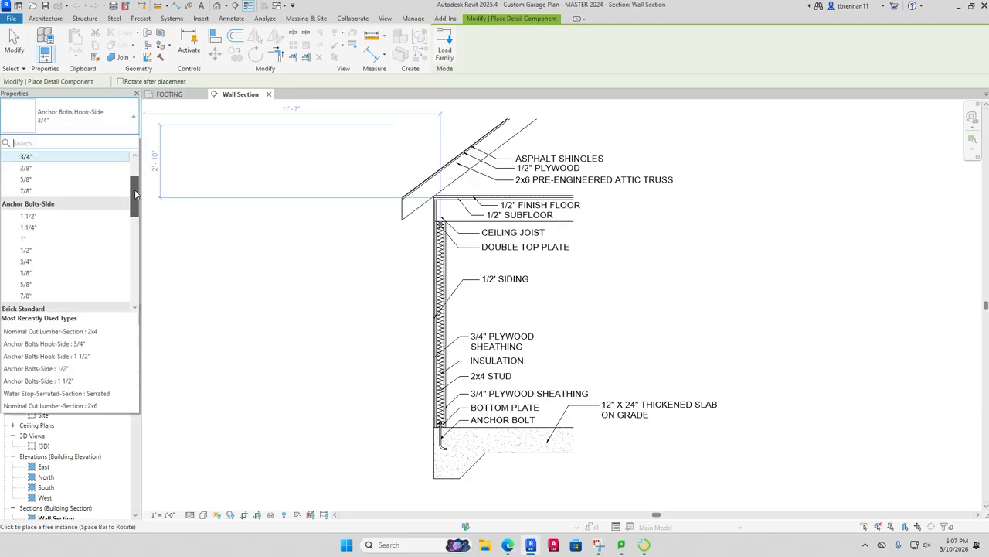
{"action": "left_click_drag", "start_coordinate": [135, 194], "coordinate": [135, 235]}
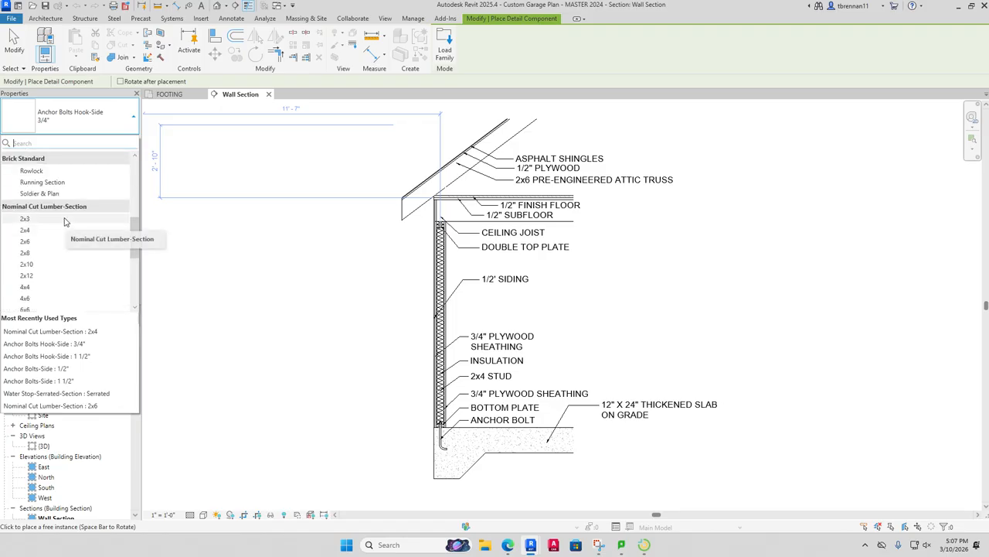
{"action": "left_click_drag", "start_coordinate": [134, 227], "coordinate": [133, 275]}
{"action": "left_click", "coordinate": [440, 422]}
{"action": "key", "text": "Escape"}
{"action": "key", "text": "Escape"}
Step: Examine the 2x4 bottom plate and anchor bolt detail at the base of the wall section
{"action": "scroll", "coordinate": [414, 418], "scroll_direction": "up", "scroll_amount": 10}
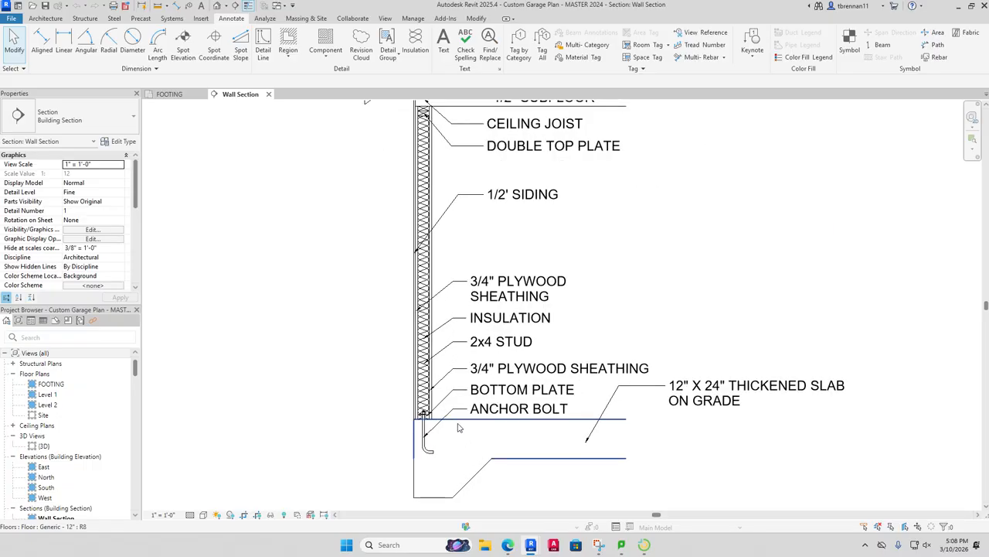
{"action": "scroll", "coordinate": [414, 420], "scroll_direction": "up", "scroll_amount": 4}
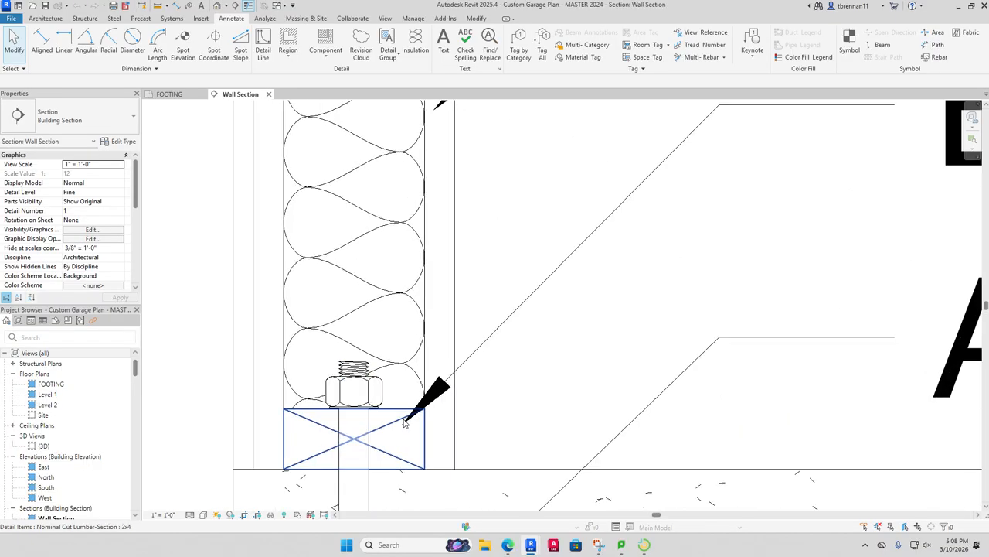
{"action": "scroll", "coordinate": [548, 391], "scroll_direction": "down", "scroll_amount": 10}
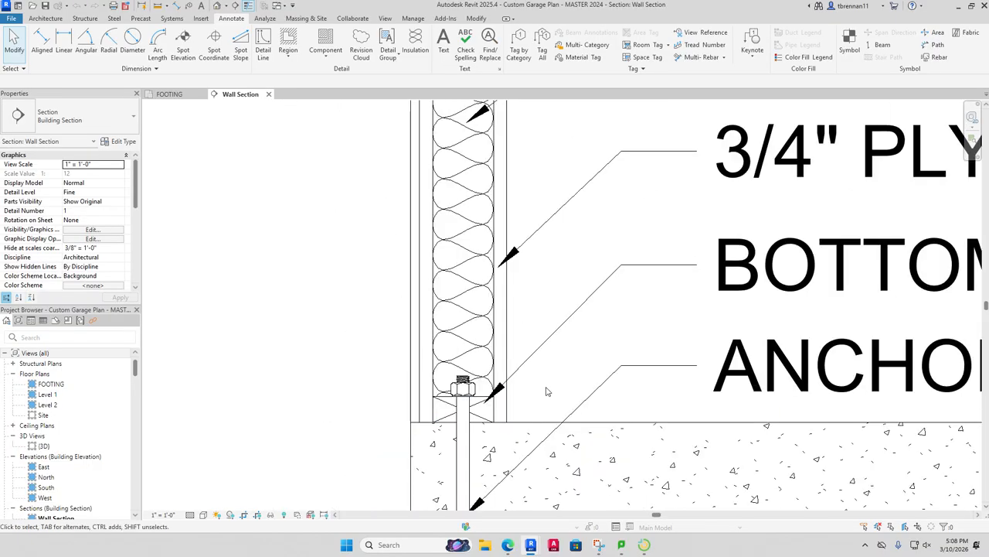
{"action": "scroll", "coordinate": [558, 380], "scroll_direction": "down", "scroll_amount": 4}
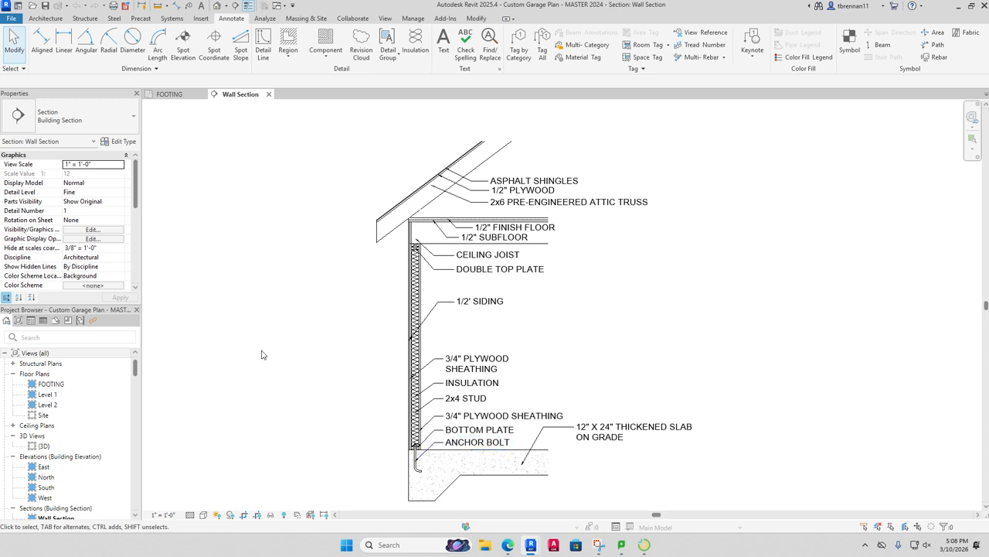
Step: Open the sheet A-0 - COVER SHEET of the master project
{"action": "left_click_drag", "start_coordinate": [135, 368], "coordinate": [133, 386]}
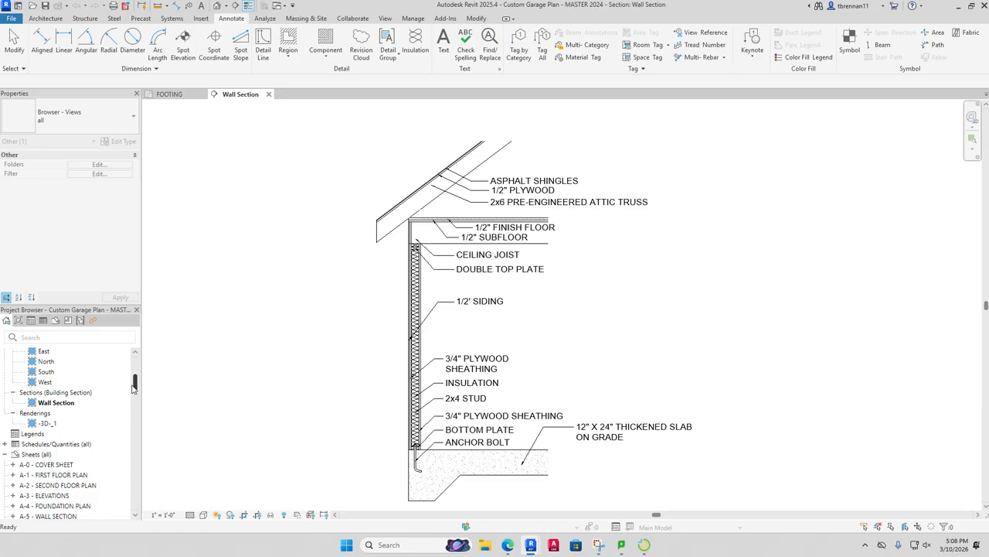
{"action": "scroll", "coordinate": [133, 386], "scroll_direction": "down", "scroll_amount": 2}
{"action": "left_click", "coordinate": [38, 402]}
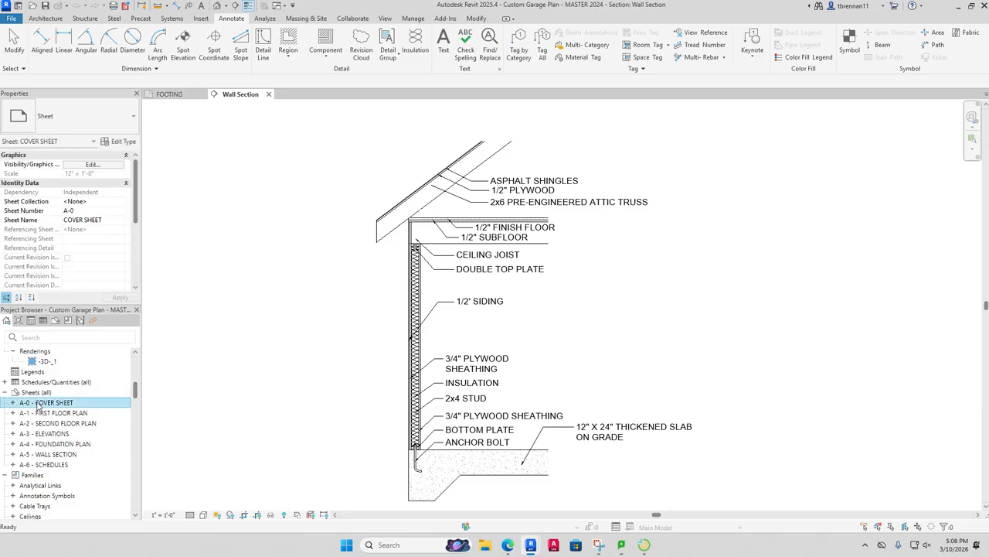
{"action": "double_click", "coordinate": [38, 403]}
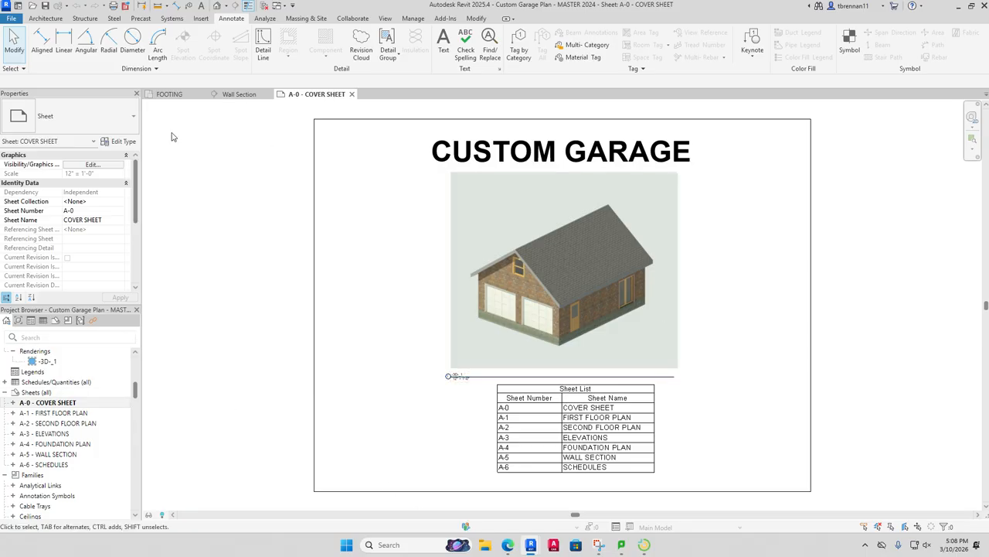
Step: Open the master project's default 3D view of the garage and find its {3D} entry among the project's 3D views
{"action": "left_click", "coordinate": [217, 6]}
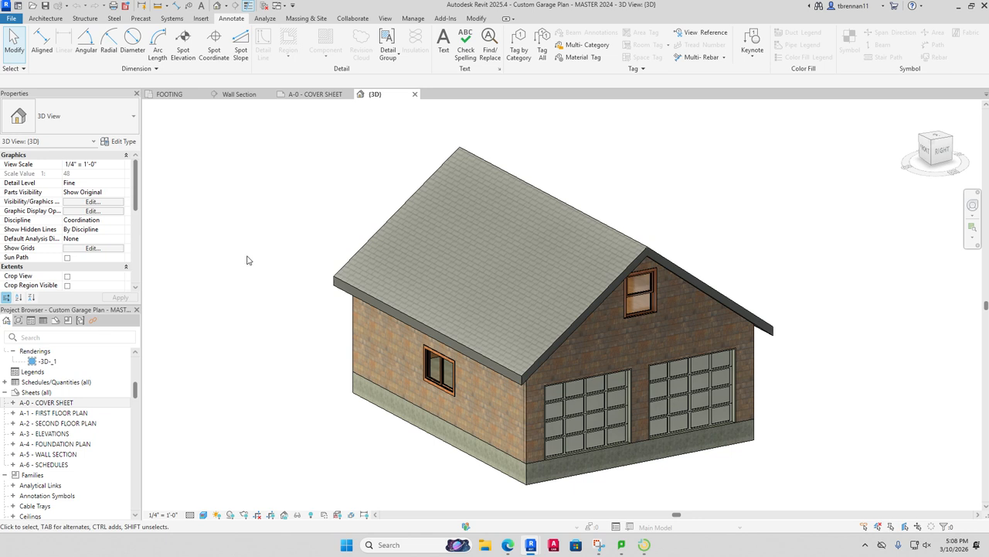
{"action": "left_click", "coordinate": [47, 402]}
{"action": "scroll", "coordinate": [116, 398], "scroll_direction": "up", "scroll_amount": 1}
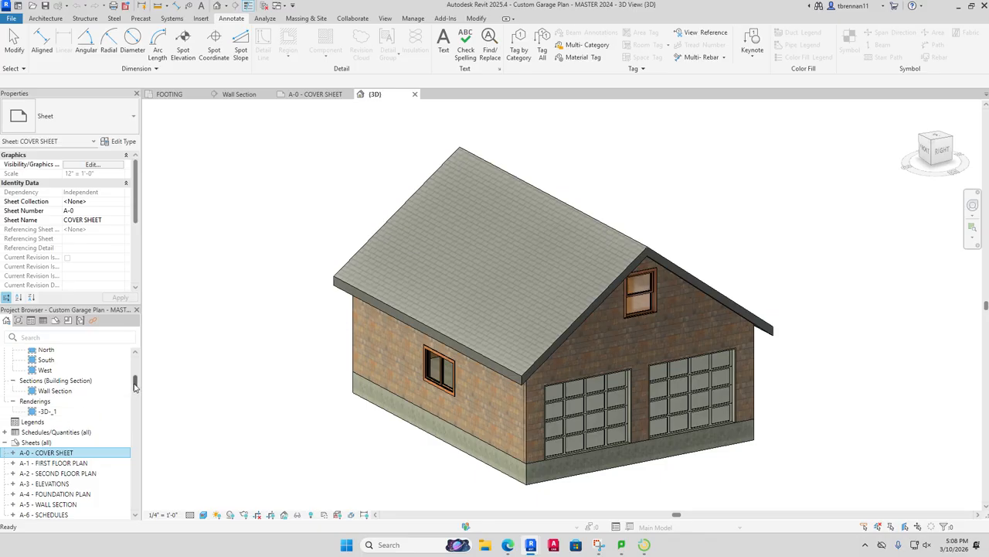
{"action": "scroll", "coordinate": [135, 378], "scroll_direction": "up", "scroll_amount": 1}
{"action": "left_click_drag", "start_coordinate": [134, 379], "coordinate": [134, 373]}
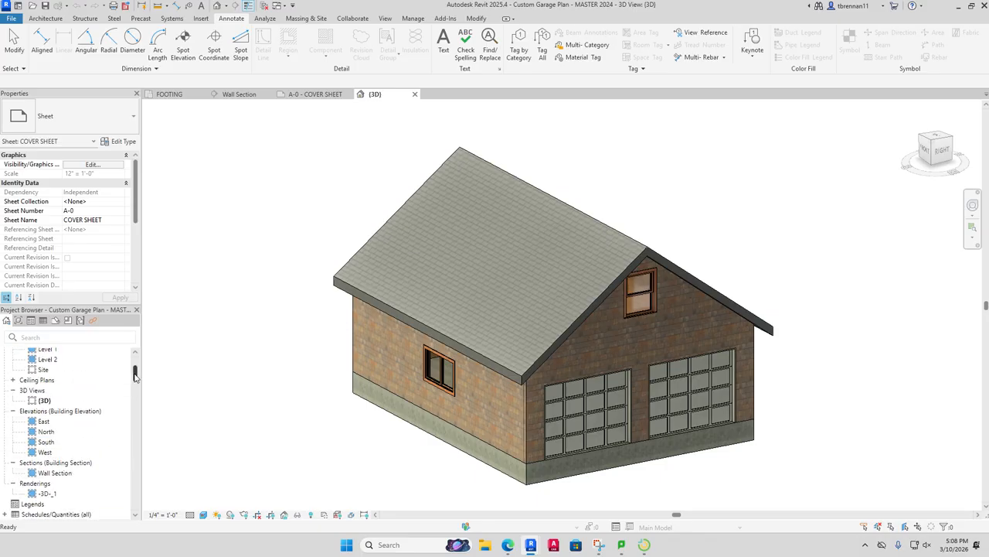
{"action": "left_click_drag", "start_coordinate": [134, 374], "coordinate": [134, 374]}
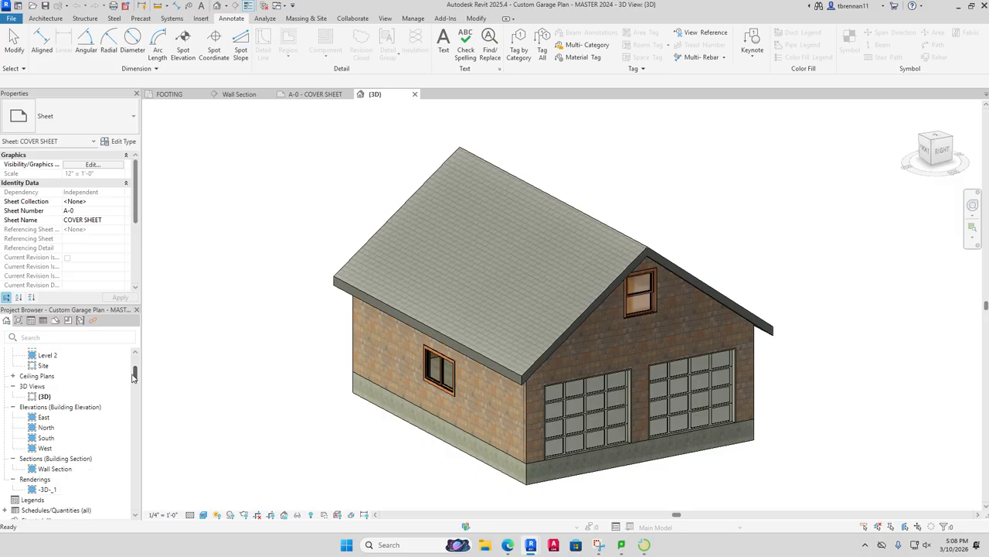
{"action": "left_click", "coordinate": [45, 396]}
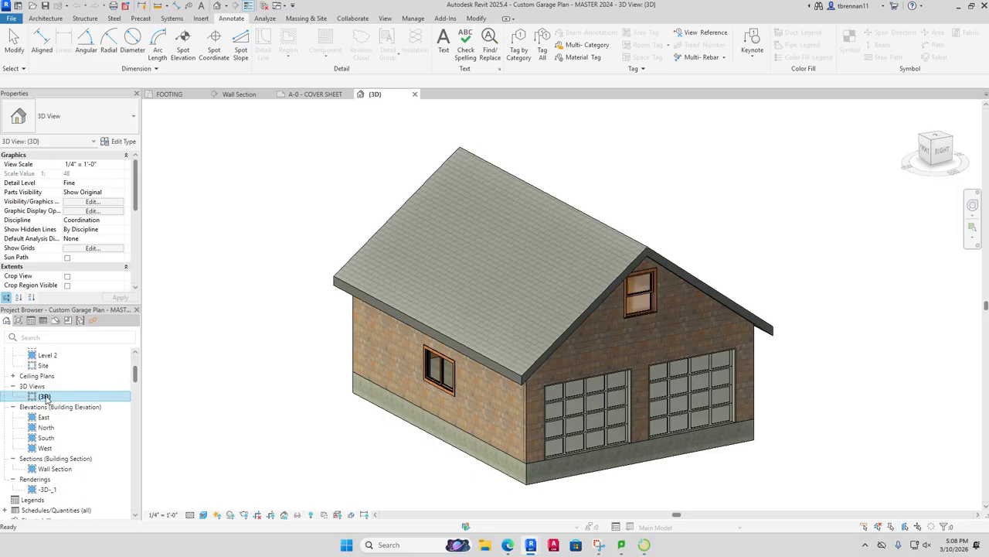
{"action": "left_click", "coordinate": [45, 397]}
{"action": "key", "text": "Escape"}
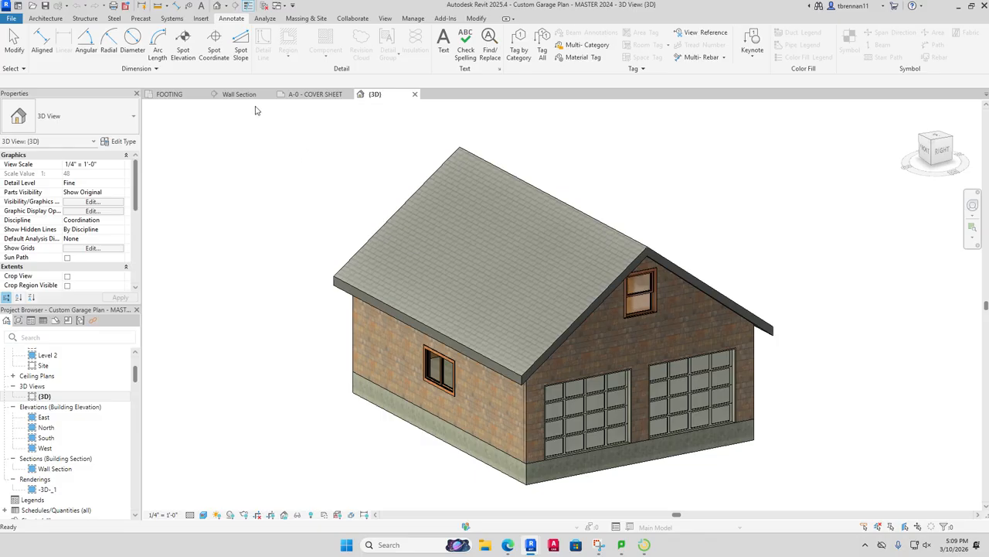
Step: Review the master project's cover sheet and wall section, and return to the FOOTING floor plan of the 007 garage project
{"action": "left_click", "coordinate": [307, 94]}
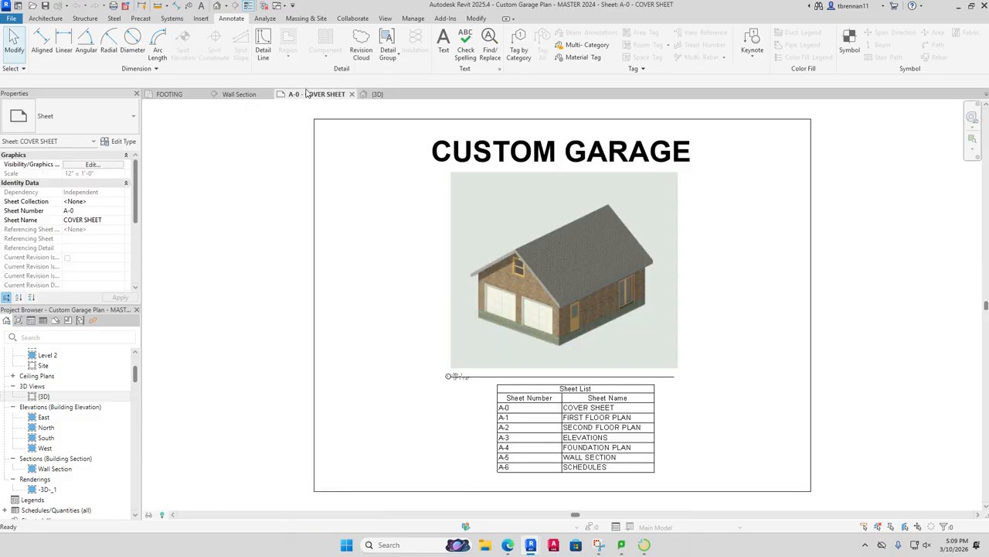
{"action": "left_click", "coordinate": [240, 93]}
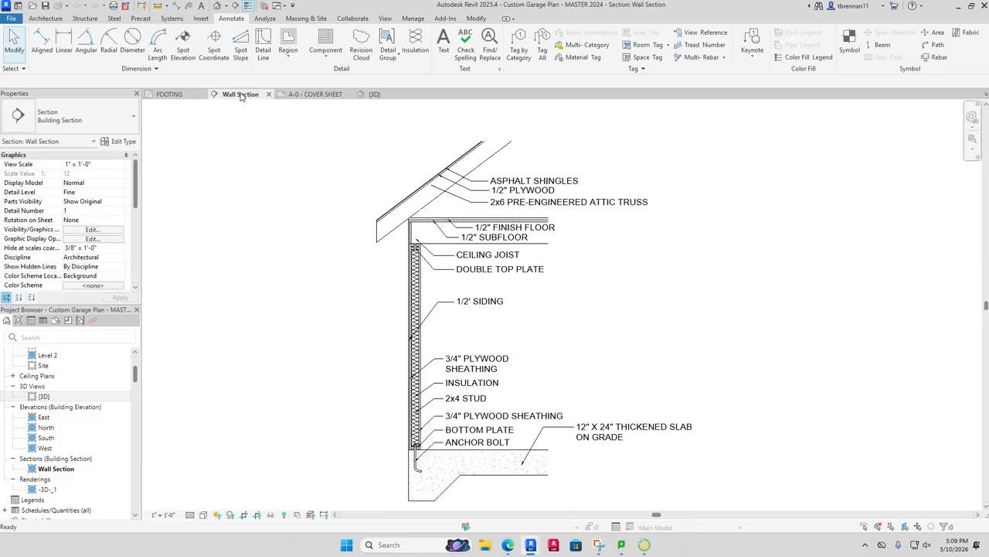
{"action": "left_click", "coordinate": [184, 94]}
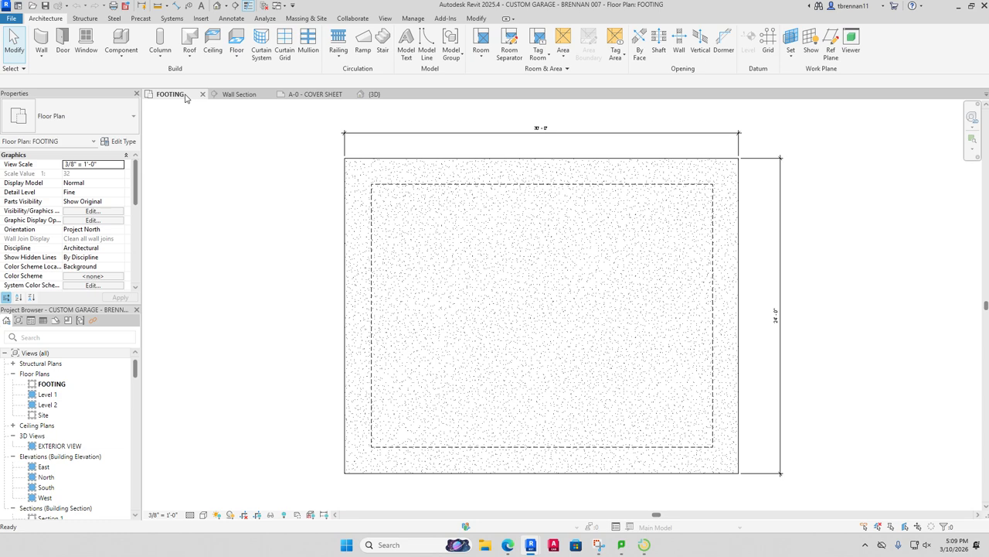
Step: Open the default 3D view and the sheet A-0 - COVER SHEET of the 007 garage project
{"action": "left_click_drag", "start_coordinate": [135, 369], "coordinate": [133, 383]}
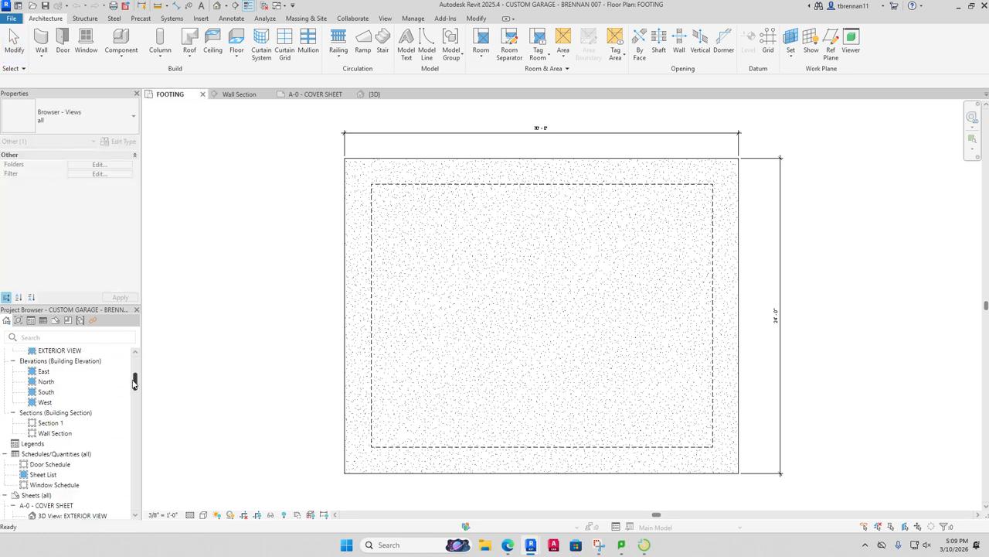
{"action": "mouse_move", "coordinate": [134, 382]}
{"action": "left_mouse_down"}
{"action": "mouse_move", "coordinate": [134, 371]}
{"action": "mouse_move", "coordinate": [134, 380]}
{"action": "left_mouse_up"}
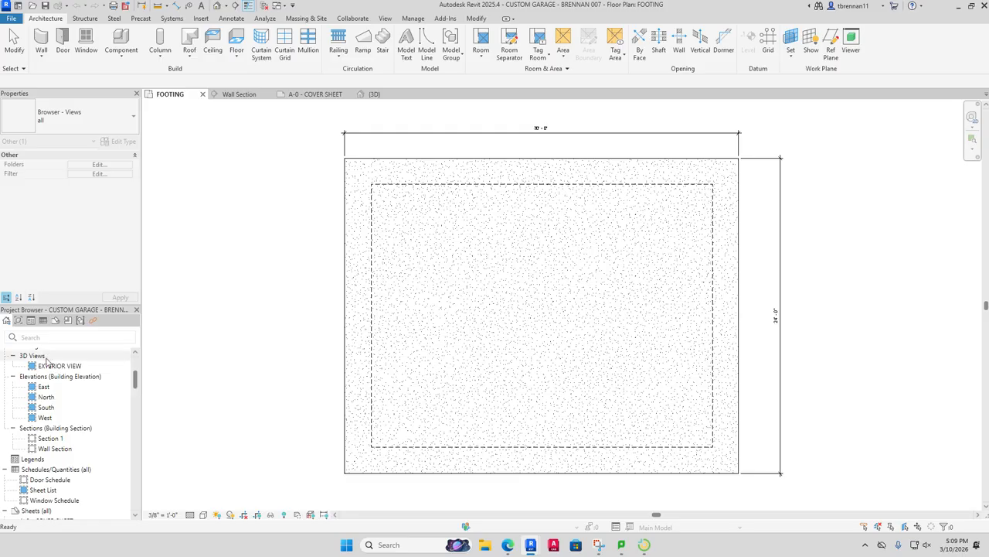
{"action": "left_click", "coordinate": [217, 5]}
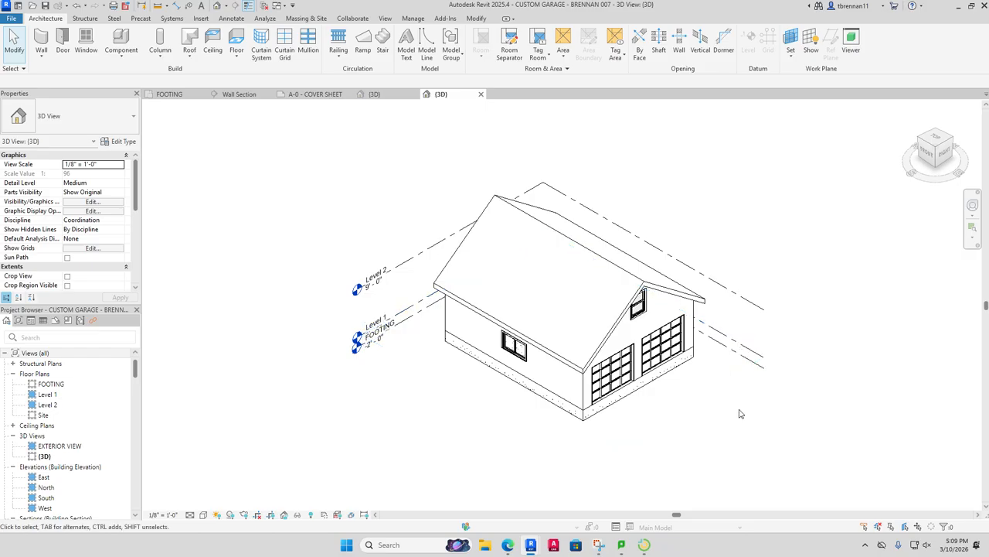
{"action": "scroll", "coordinate": [738, 420], "scroll_direction": "up", "scroll_amount": 1}
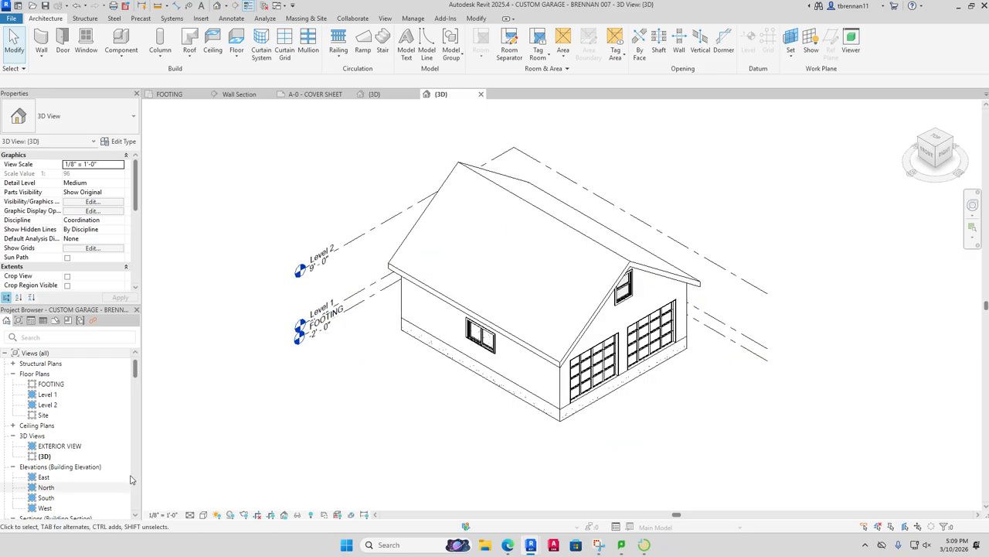
{"action": "left_click_drag", "start_coordinate": [134, 369], "coordinate": [135, 395]}
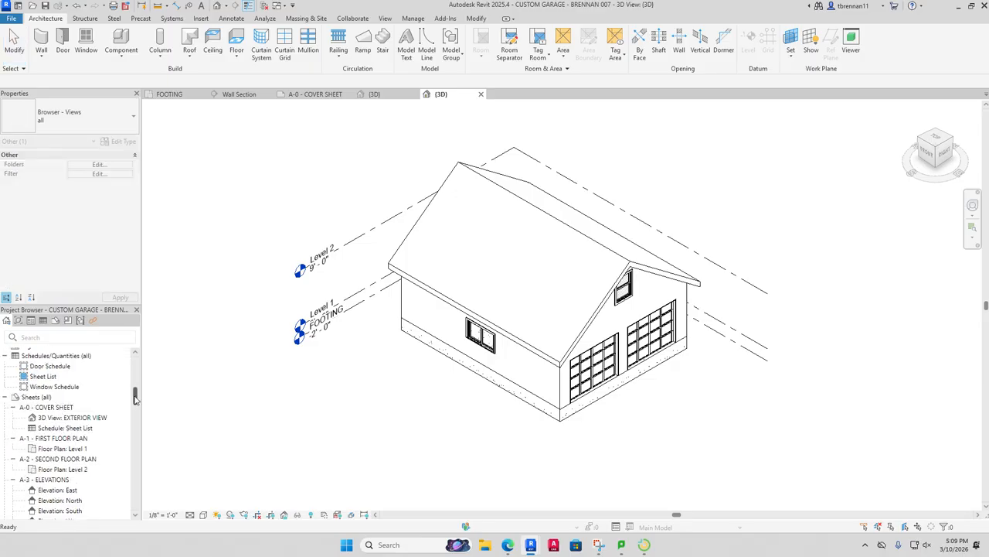
{"action": "double_click", "coordinate": [48, 407]}
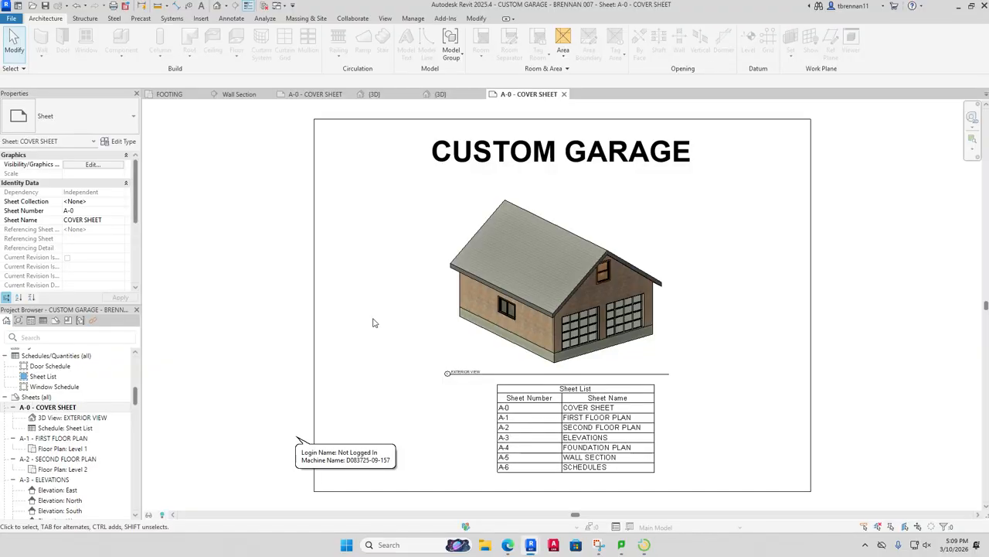
Step: Show the 007 garage's default 3D view from the right-back corner and set its visual style to Realistic
{"action": "left_click", "coordinate": [439, 94]}
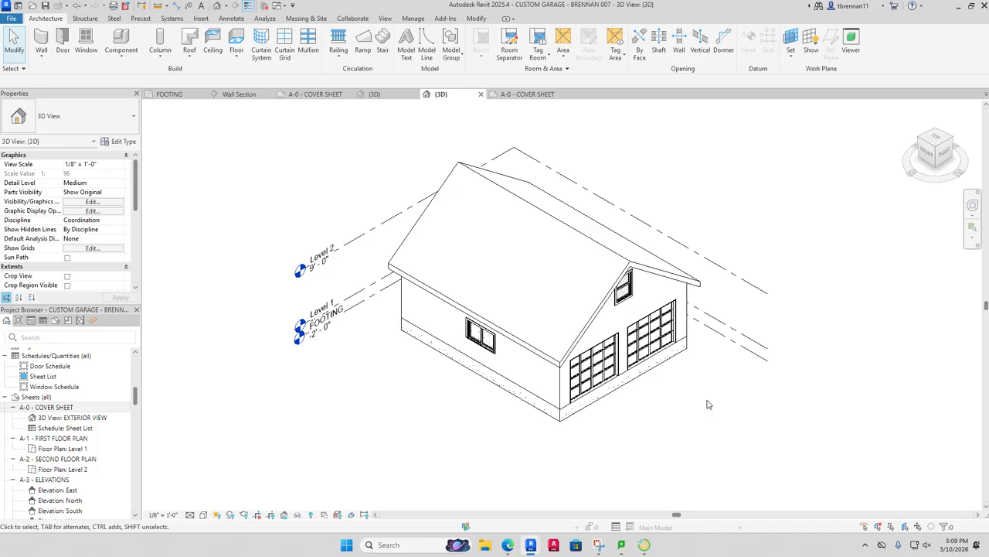
{"action": "middle_click_drag", "start_coordinate": [708, 404], "coordinate": [527, 331], "text": "shift"}
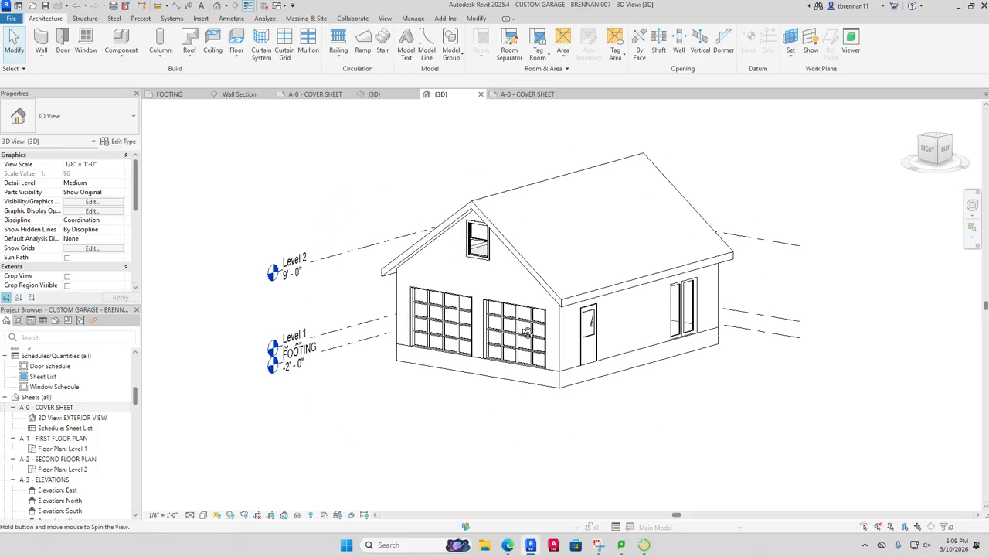
{"action": "left_click", "coordinate": [202, 514]}
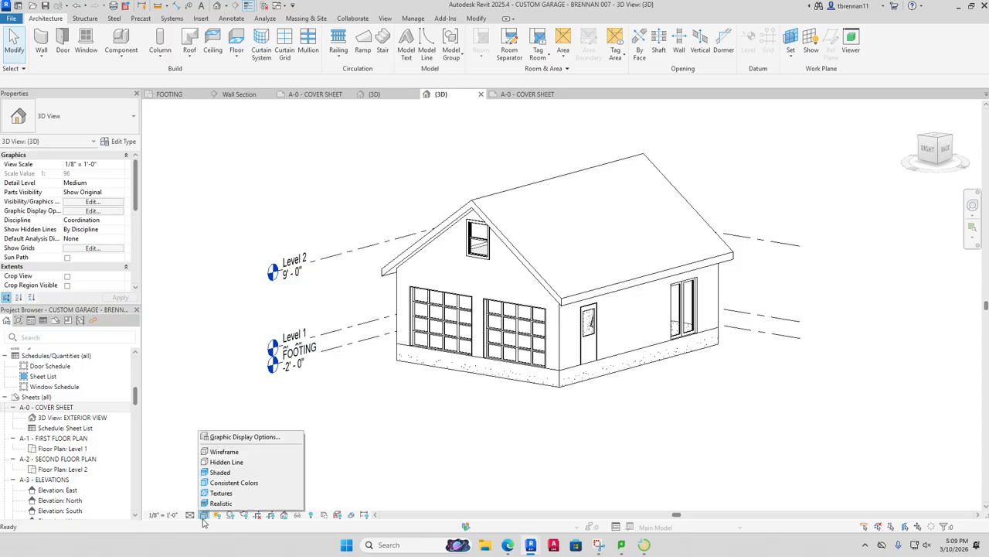
{"action": "left_click", "coordinate": [223, 503]}
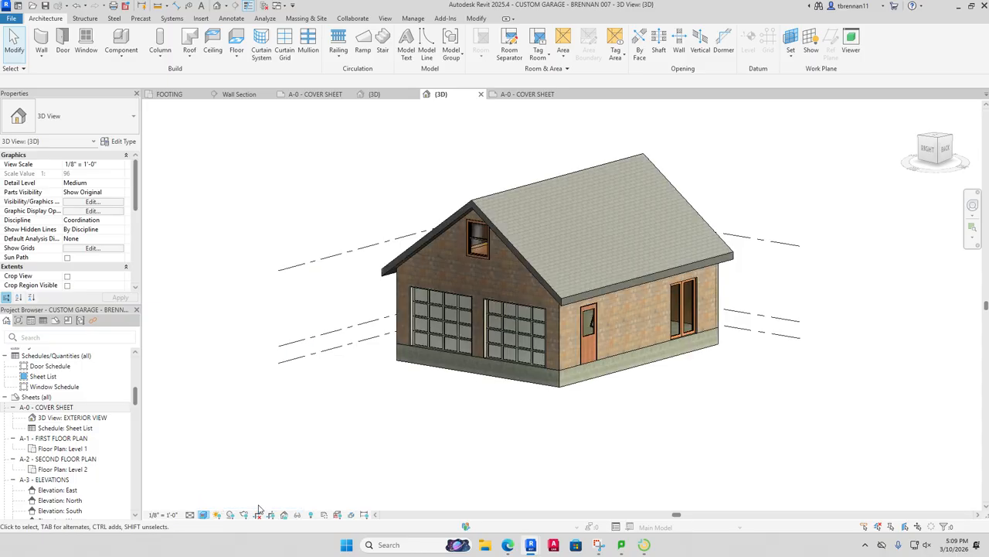
Step: Hide all the levels in the default 3D view of the garage
{"action": "left_click", "coordinate": [788, 247]}
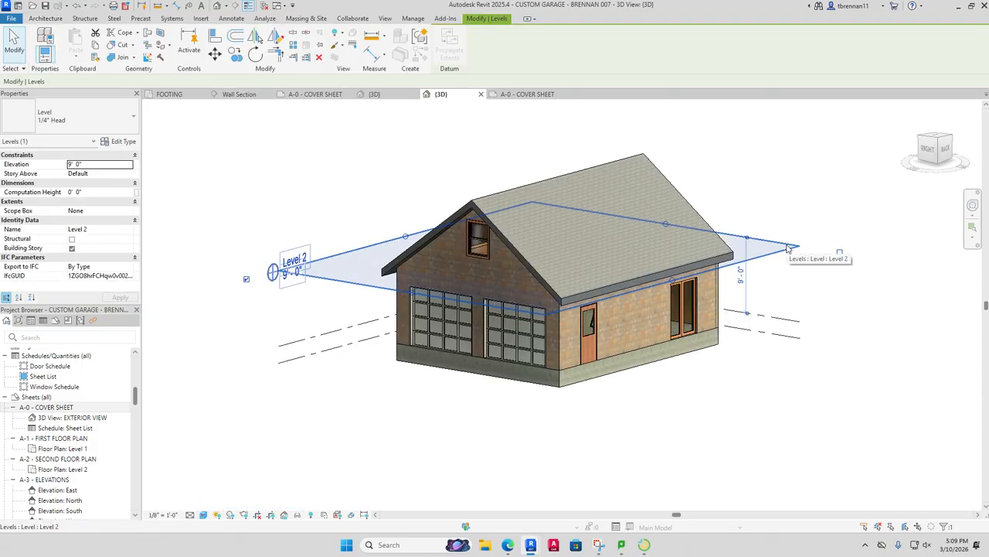
{"action": "key", "text": "Escape"}
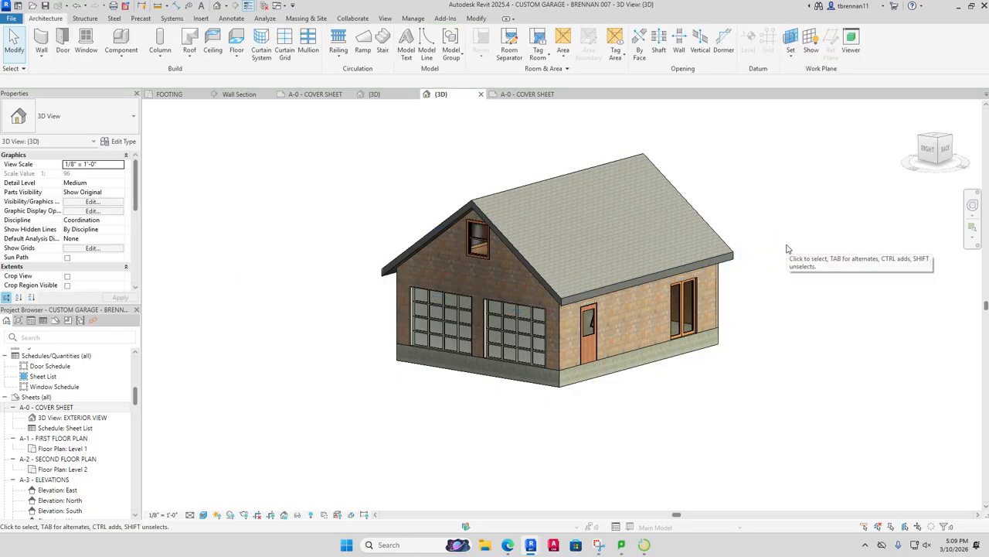
{"action": "middle_click_drag", "start_coordinate": [783, 248], "coordinate": [842, 323], "text": "shift"}
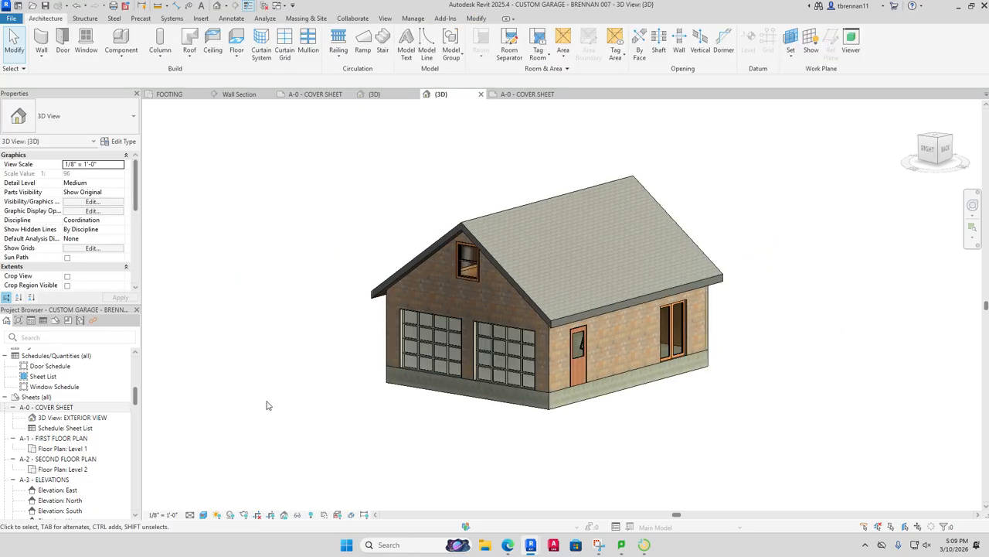
Step: Rename the default {3D} view of the 007 garage project as VIEW 2
{"action": "left_click_drag", "start_coordinate": [136, 395], "coordinate": [138, 377]}
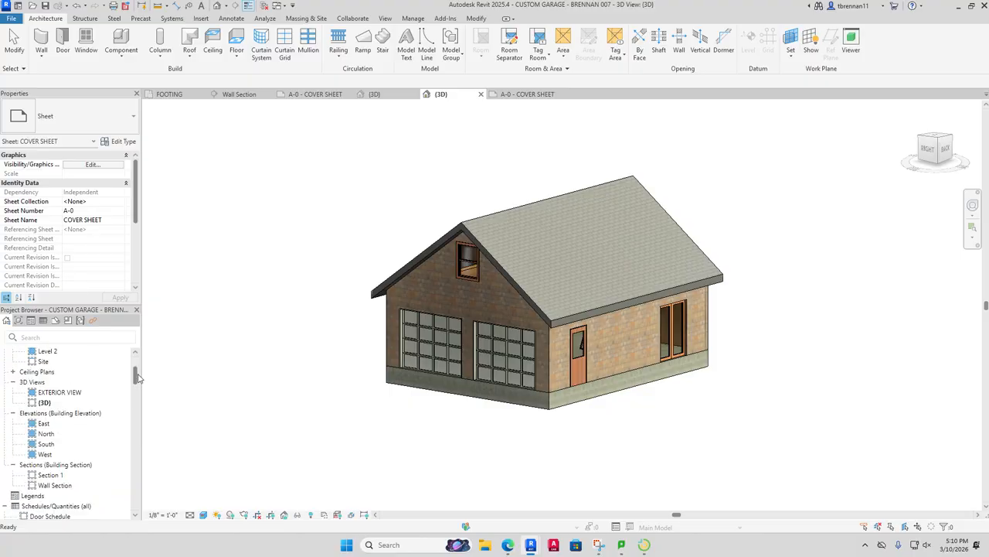
{"action": "left_click", "coordinate": [47, 403]}
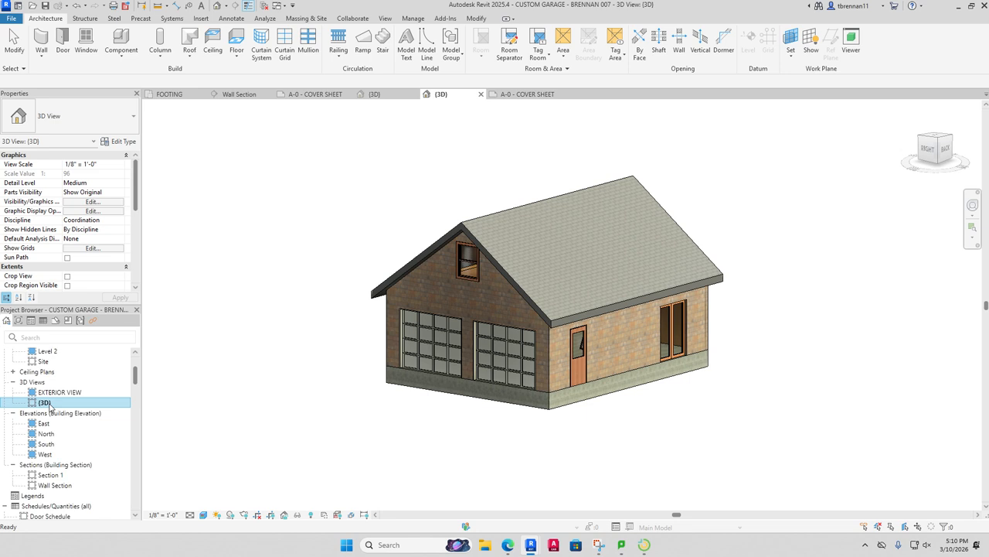
{"action": "left_click", "coordinate": [49, 406]}
{"action": "type", "text": "VIEW 2"}
{"action": "key", "text": "Return"}
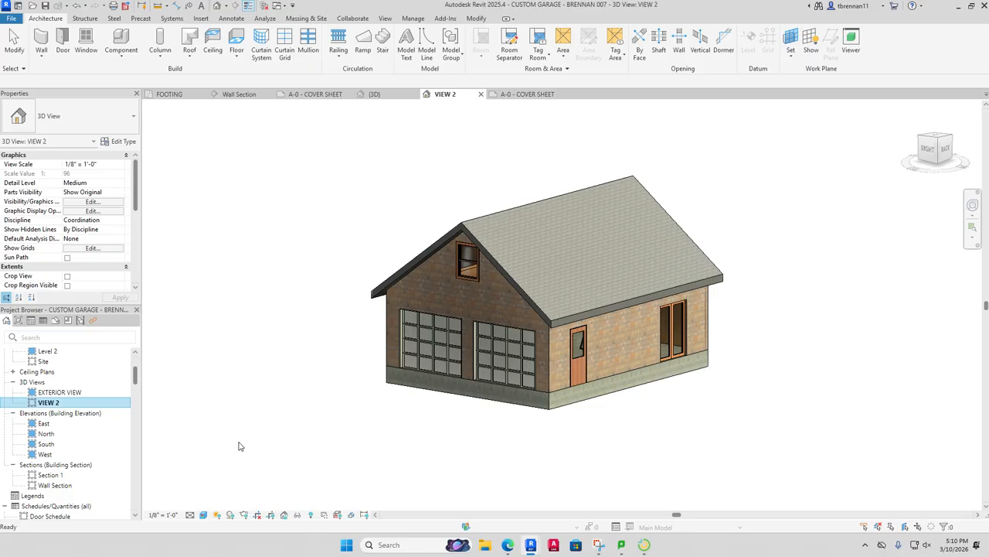
{"action": "left_click", "coordinate": [258, 446]}
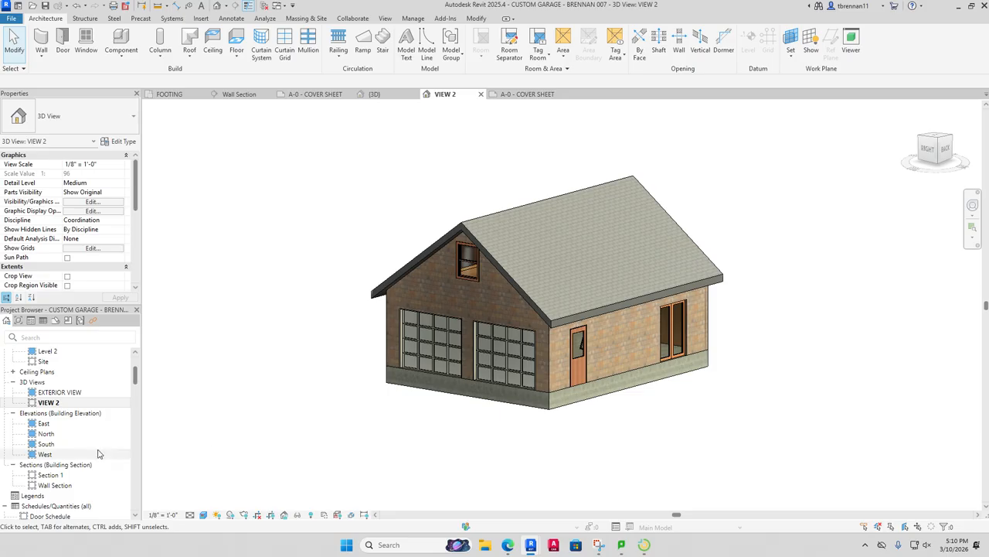
Step: Open the sheet A-0 - COVER SHEET and delete its EXTERIOR VIEW viewport
{"action": "scroll", "coordinate": [98, 454], "scroll_direction": "down", "scroll_amount": 4}
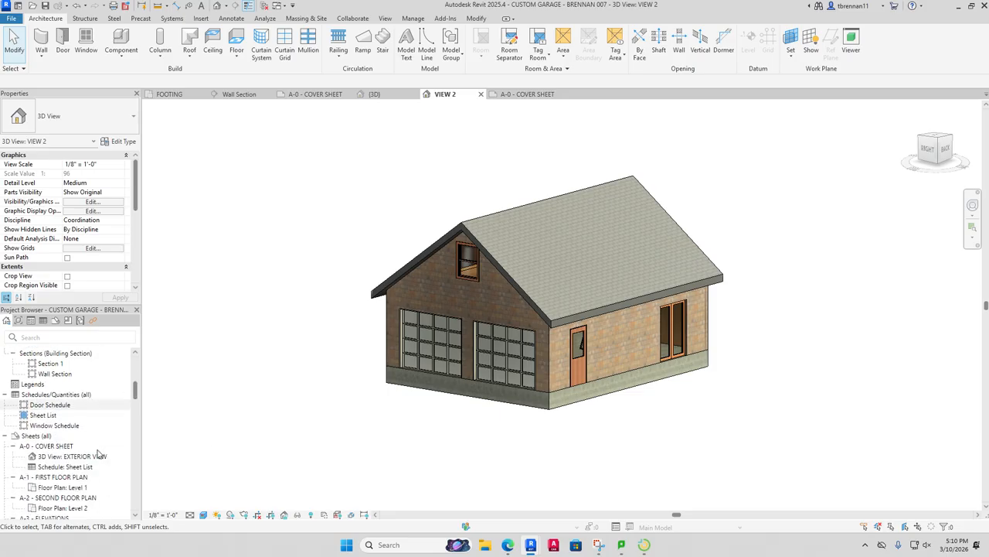
{"action": "double_click", "coordinate": [62, 436]}
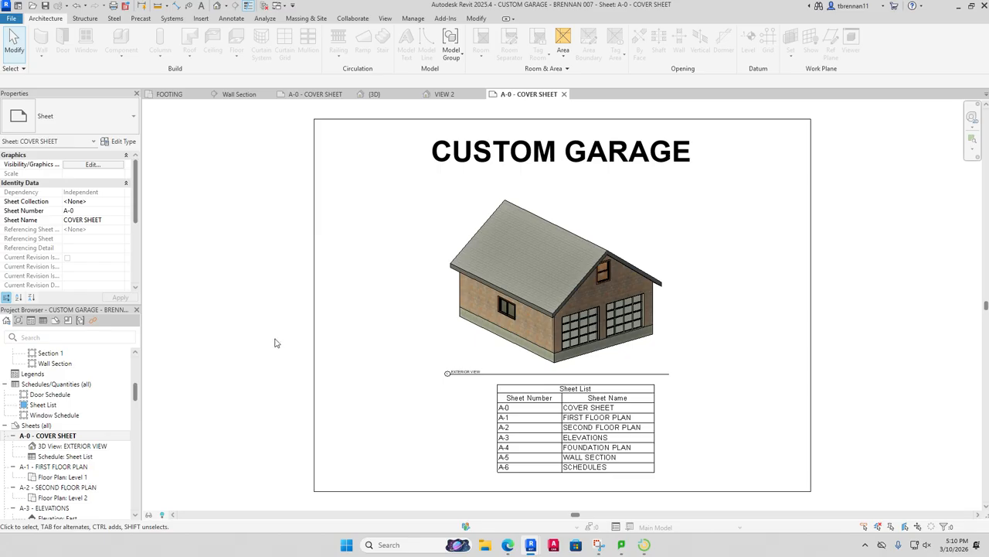
{"action": "left_click", "coordinate": [553, 307]}
{"action": "key", "text": "Delete"}
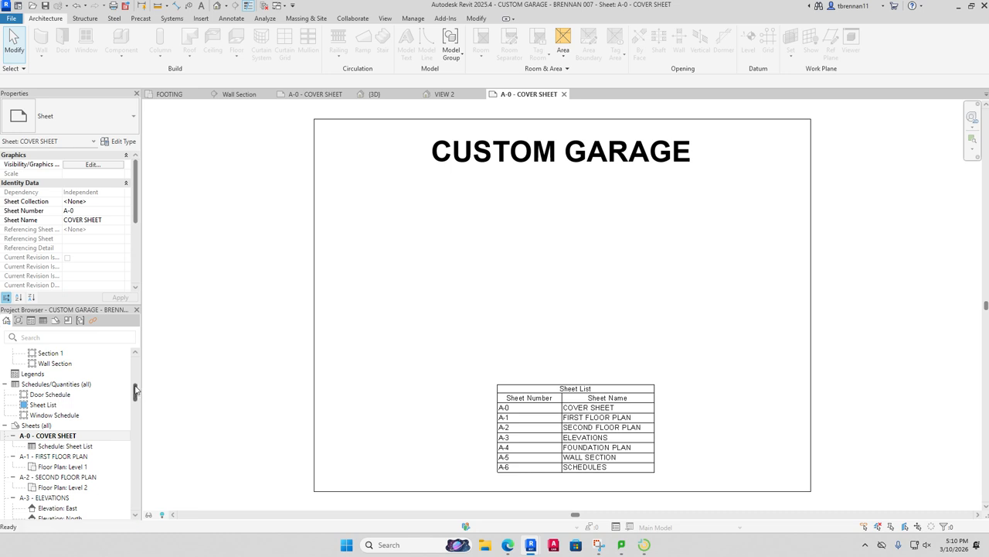
Step: Place the 3D view VIEW 2 on the cover sheet between the CUSTOM GARAGE title and the sheet list
{"action": "left_click_drag", "start_coordinate": [135, 390], "coordinate": [136, 373]}
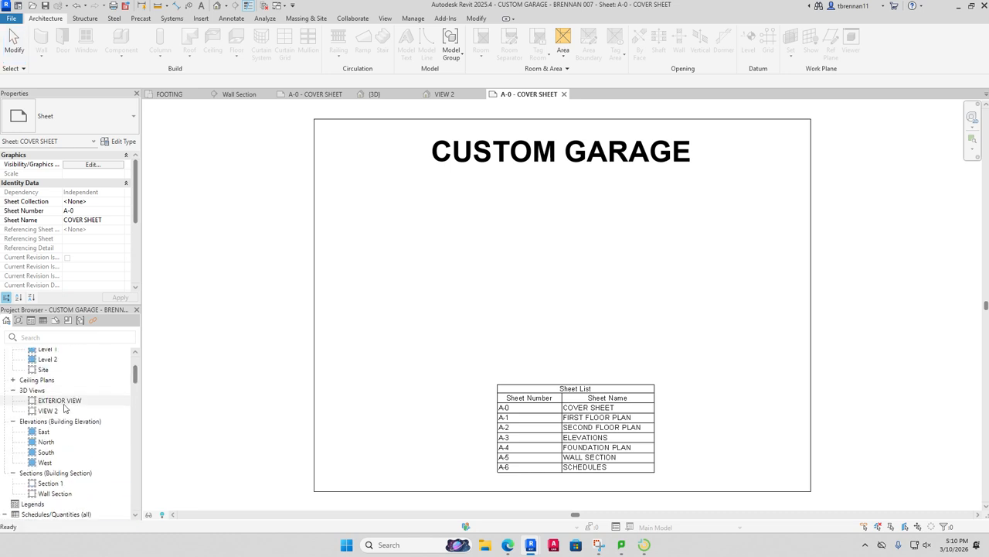
{"action": "left_click_drag", "start_coordinate": [52, 413], "coordinate": [526, 302]}
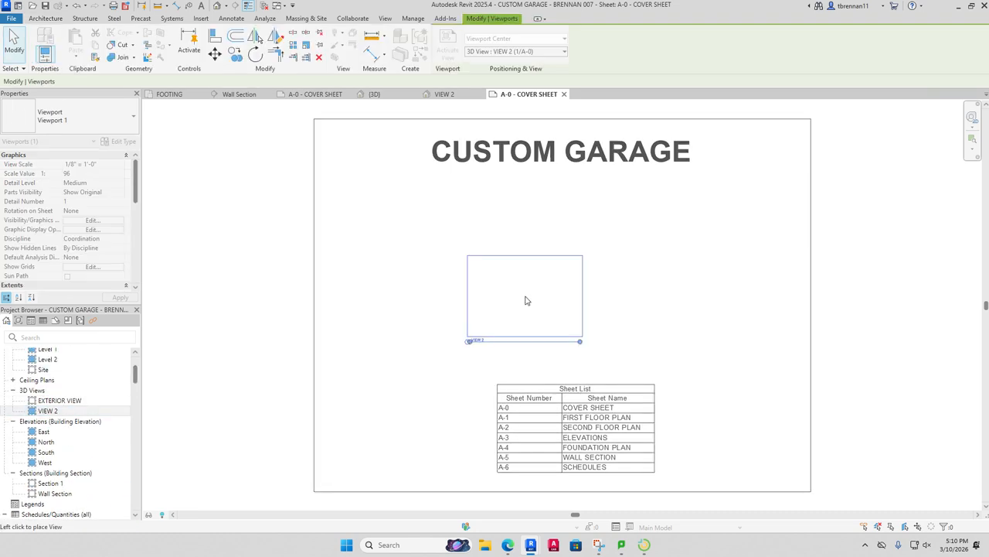
{"action": "left_click", "coordinate": [553, 284]}
{"action": "left_click", "coordinate": [621, 256]}
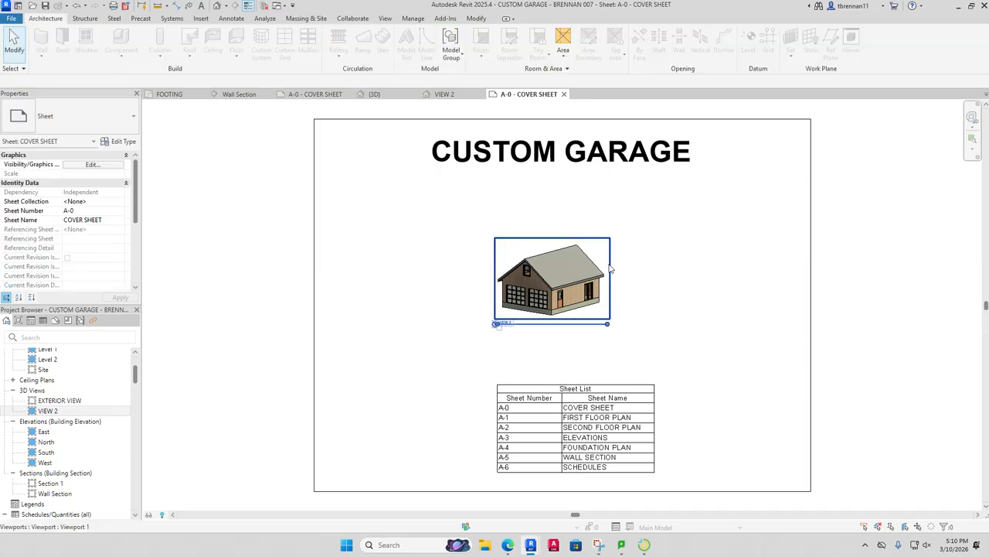
Step: Activate the VIEW 2 viewport on the cover sheet and deactivate it again
{"action": "left_click", "coordinate": [610, 254]}
{"action": "double_click", "coordinate": [609, 255]}
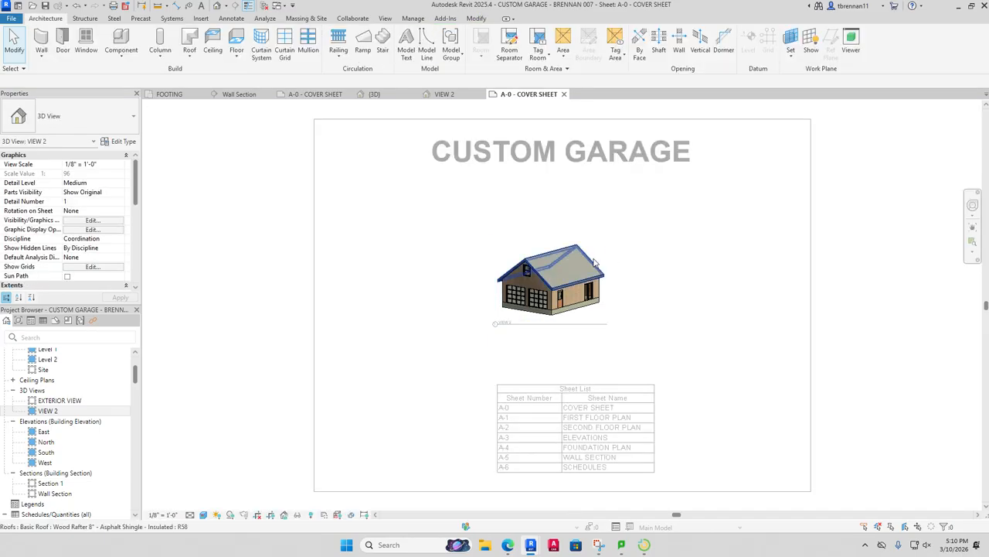
{"action": "double_click", "coordinate": [663, 345]}
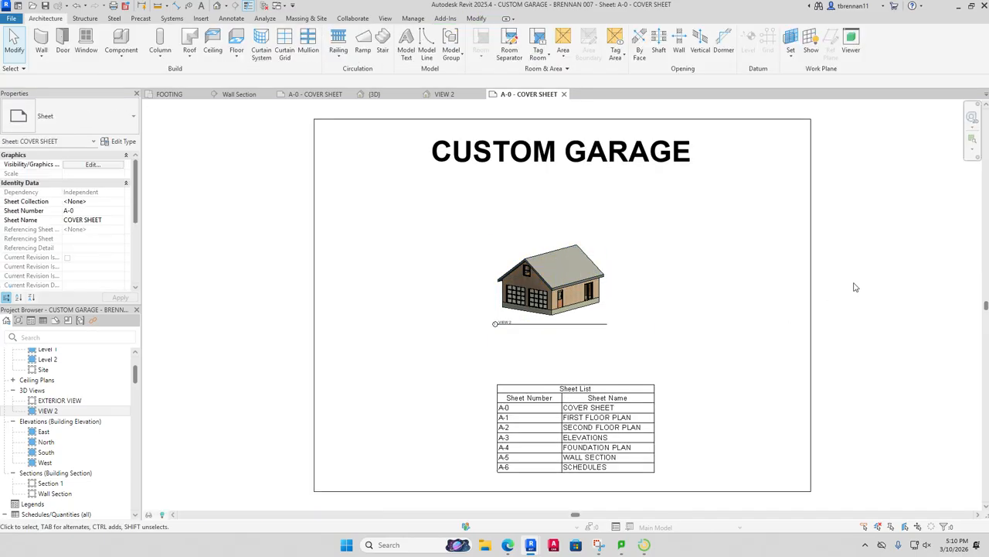
Step: Undo the placement of VIEW 2 and the deletion of the EXTERIOR VIEW viewport on the cover sheet
{"action": "left_click", "coordinate": [609, 250]}
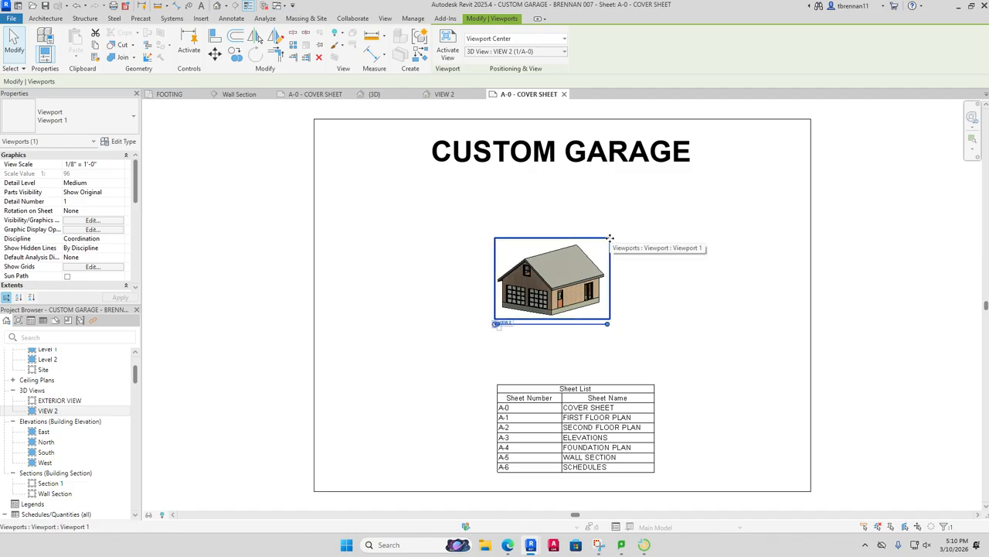
{"action": "left_click", "coordinate": [645, 255]}
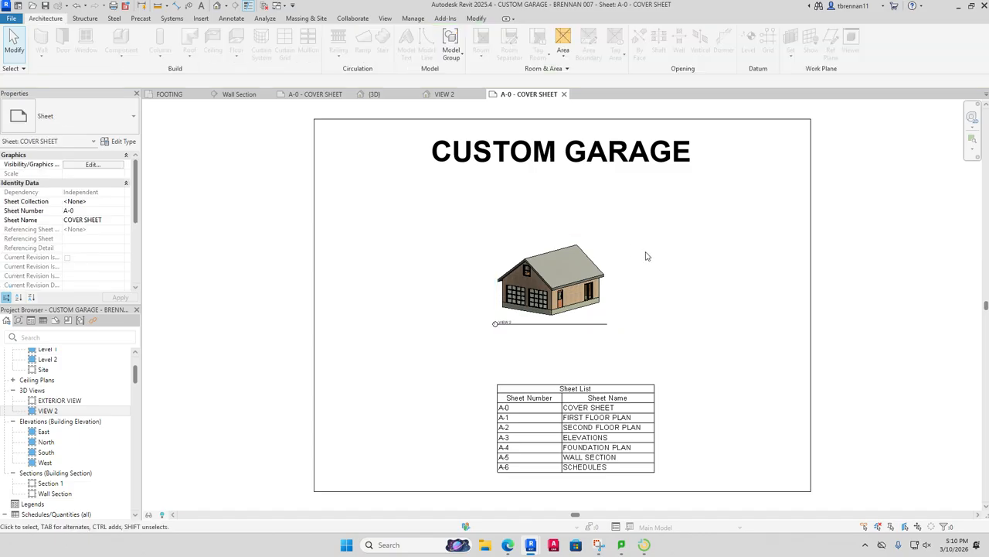
{"action": "key", "text": "ctrl+z"}
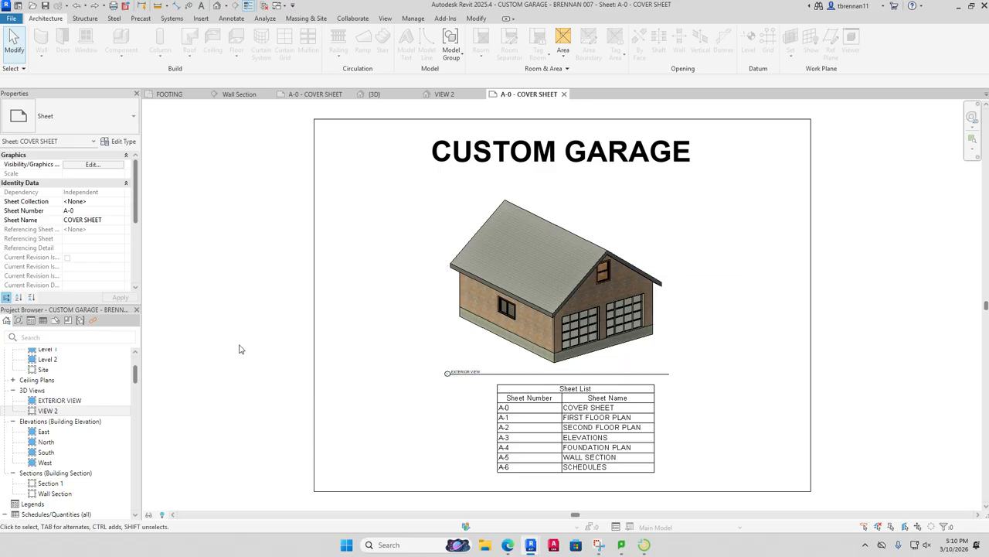
Step: Review the sheets A-1 - FIRST FLOOR PLAN, including its view title and scale, A-2 - SECOND FLOOR PLAN and A-3 - ELEVATIONS
{"action": "left_click_drag", "start_coordinate": [135, 372], "coordinate": [135, 397]}
{"action": "left_click", "coordinate": [74, 427]}
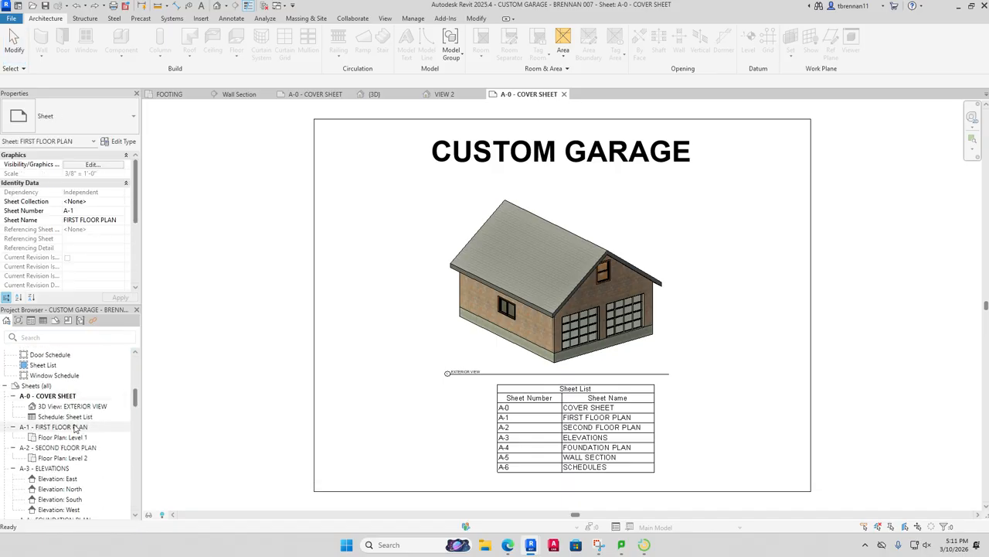
{"action": "double_click", "coordinate": [75, 426]}
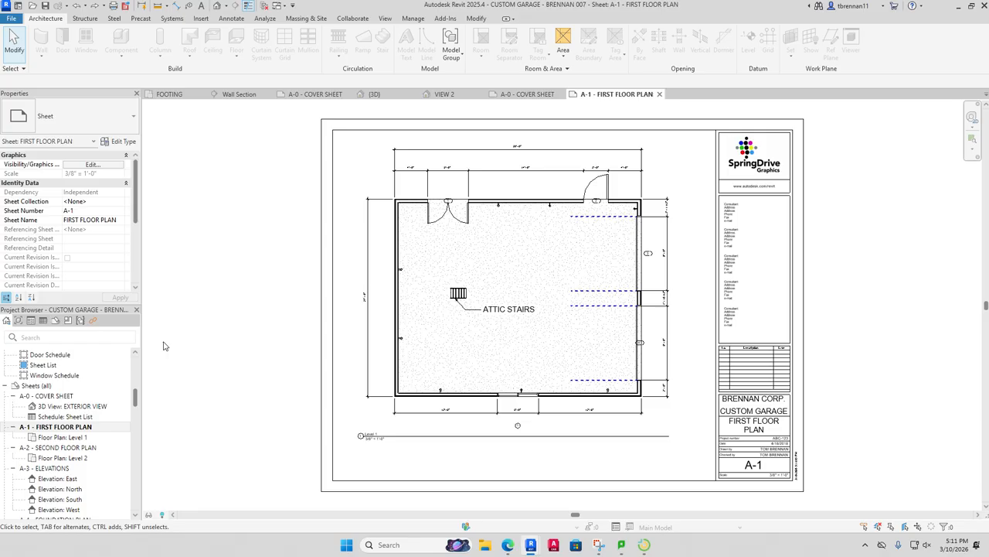
{"action": "scroll", "coordinate": [372, 440], "scroll_direction": "up", "scroll_amount": 6}
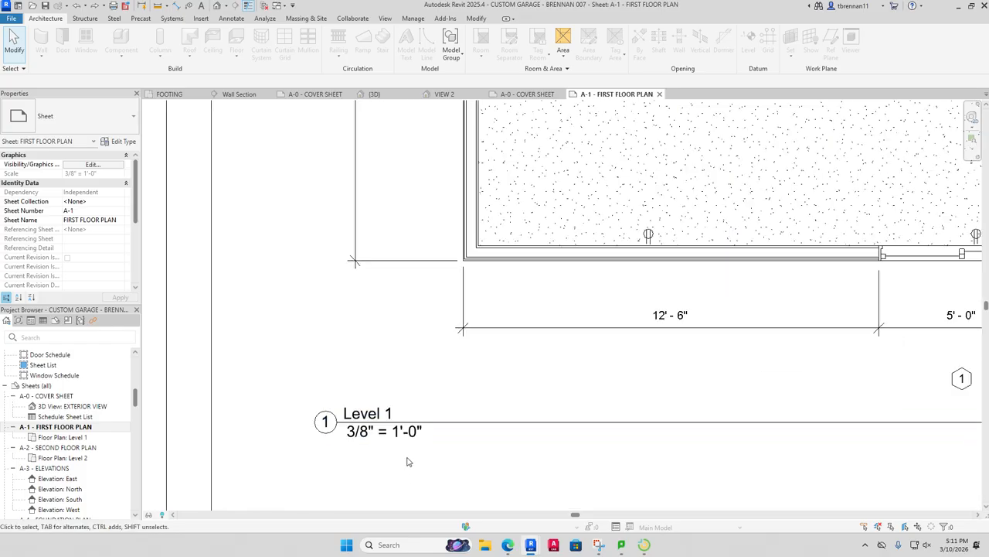
{"action": "double_click", "coordinate": [67, 448]}
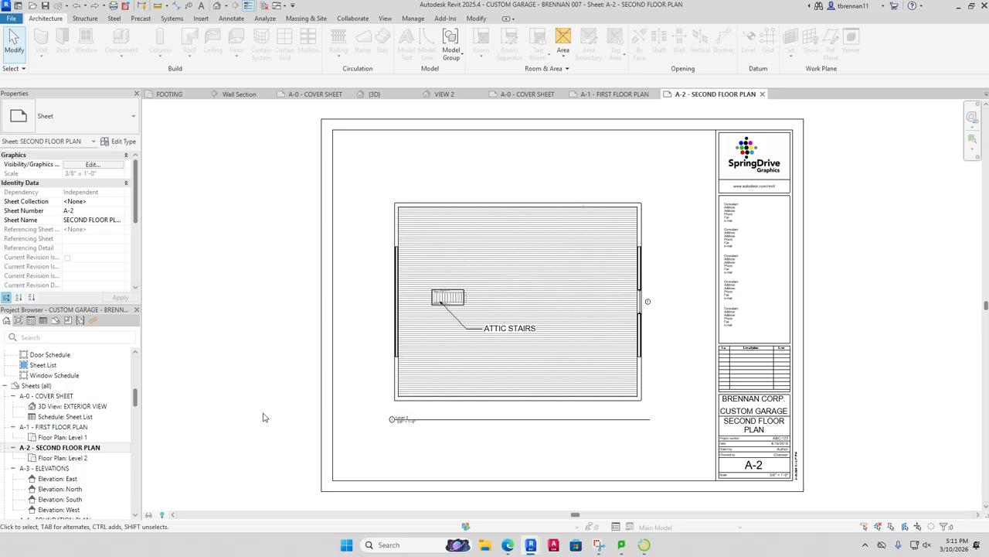
{"action": "double_click", "coordinate": [65, 468]}
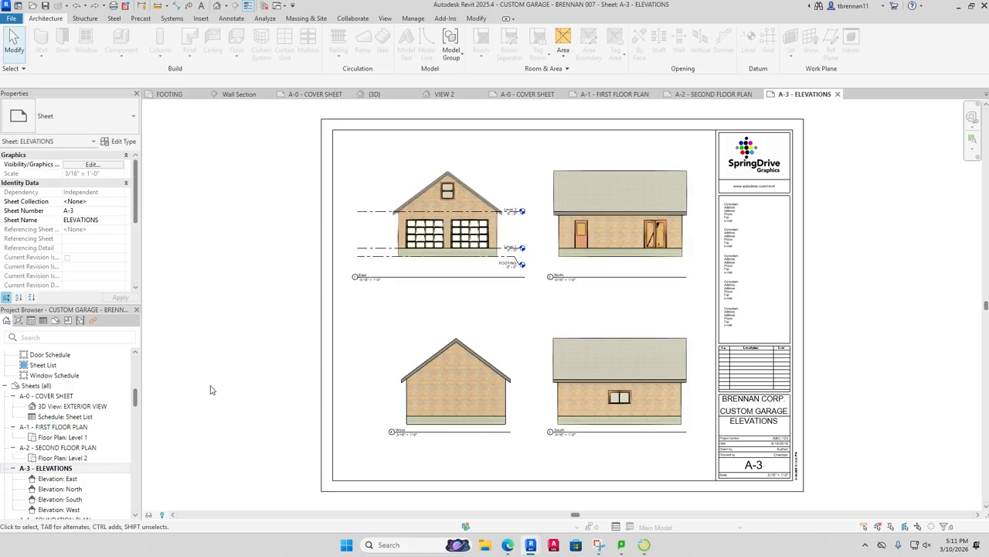
Step: Open the sheet A-4 - FOUNDATION PLAN and place the FOOTING floor plan in the middle of its drawing area
{"action": "scroll", "coordinate": [71, 448], "scroll_direction": "down", "scroll_amount": 3}
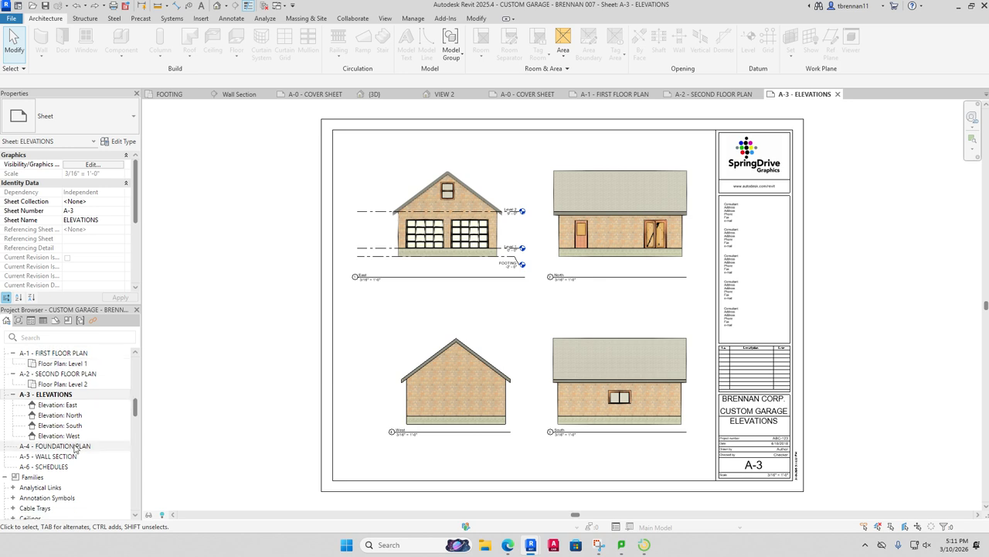
{"action": "double_click", "coordinate": [70, 446]}
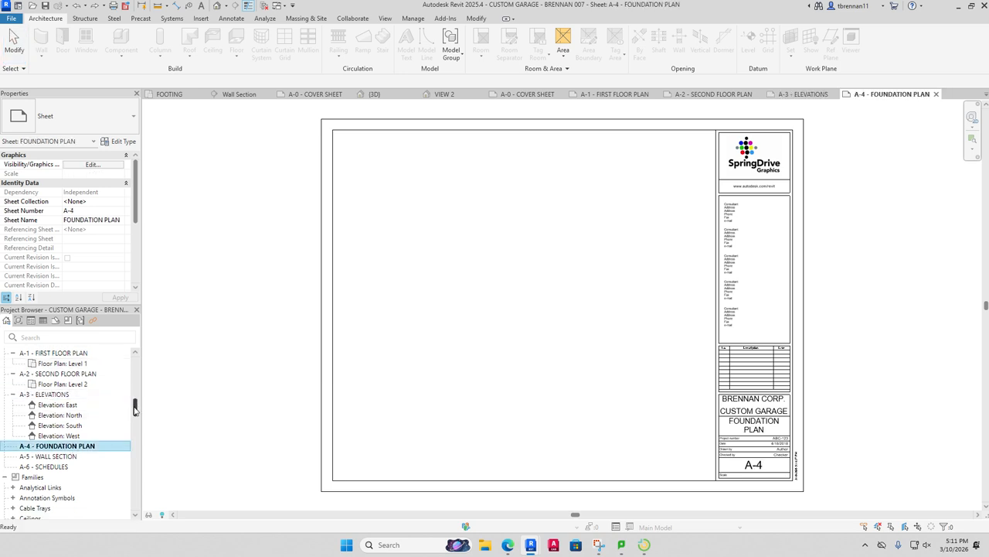
{"action": "left_click_drag", "start_coordinate": [136, 408], "coordinate": [132, 370]}
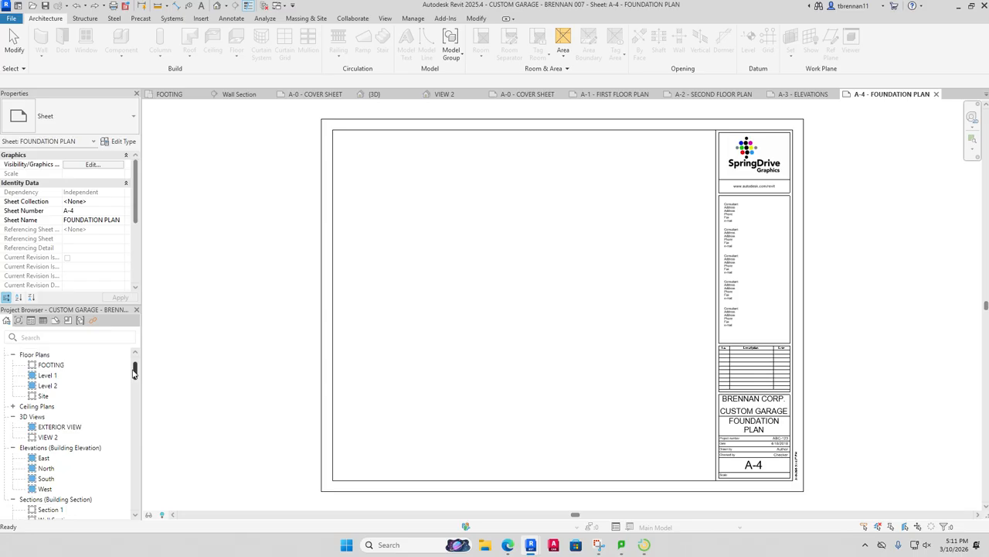
{"action": "left_click_drag", "start_coordinate": [52, 384], "coordinate": [504, 294]}
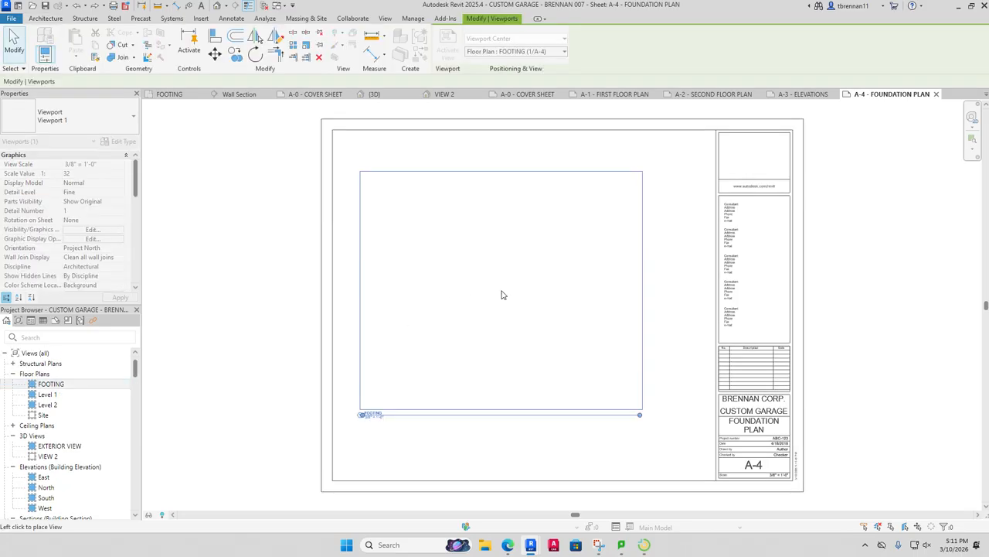
{"action": "left_click", "coordinate": [530, 304]}
{"action": "left_click", "coordinate": [912, 304]}
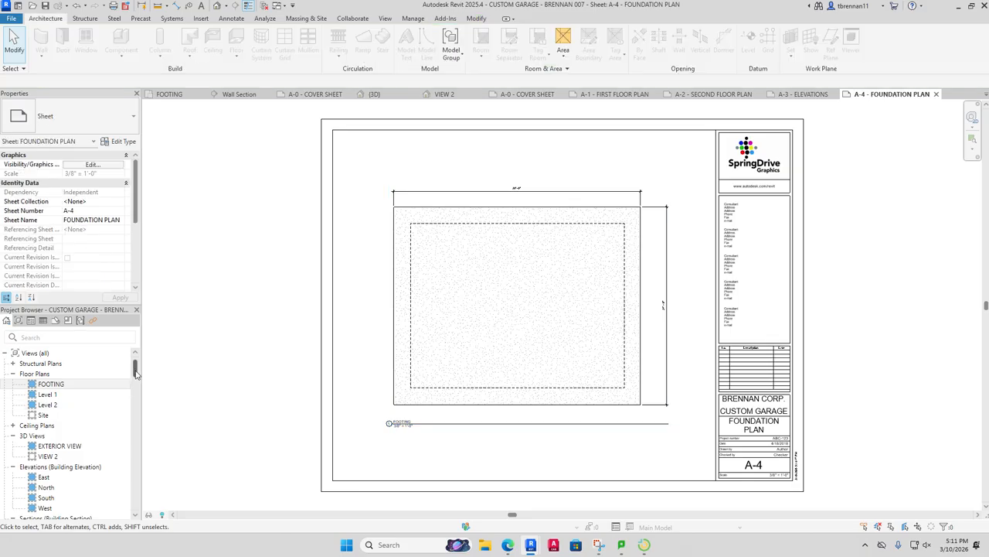
Step: Open the sheet A-5 - WALL SECTION and place the Wall Section view in the middle of its drawing area
{"action": "left_click_drag", "start_coordinate": [134, 377], "coordinate": [134, 412]}
{"action": "double_click", "coordinate": [74, 433]}
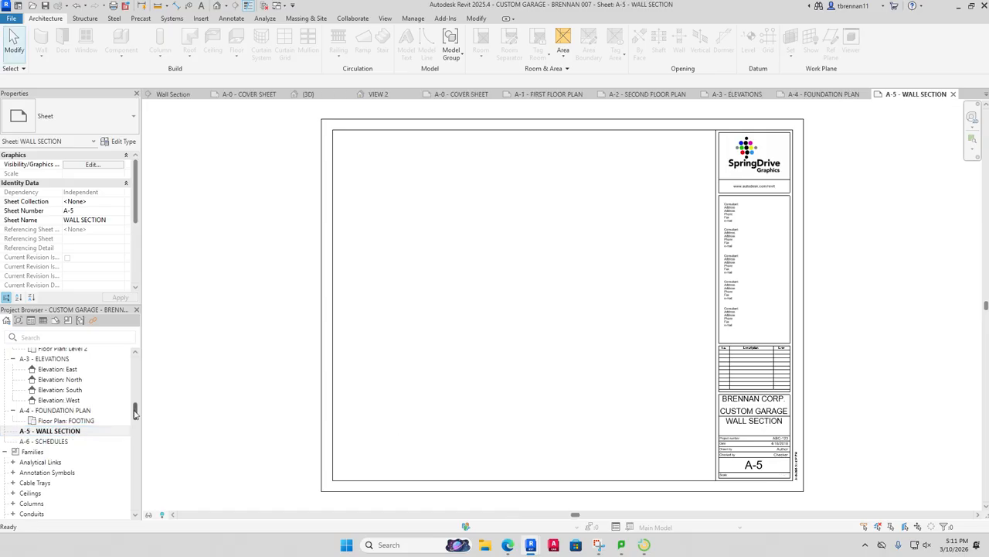
{"action": "left_click_drag", "start_coordinate": [135, 411], "coordinate": [132, 386]}
{"action": "left_click", "coordinate": [66, 419]}
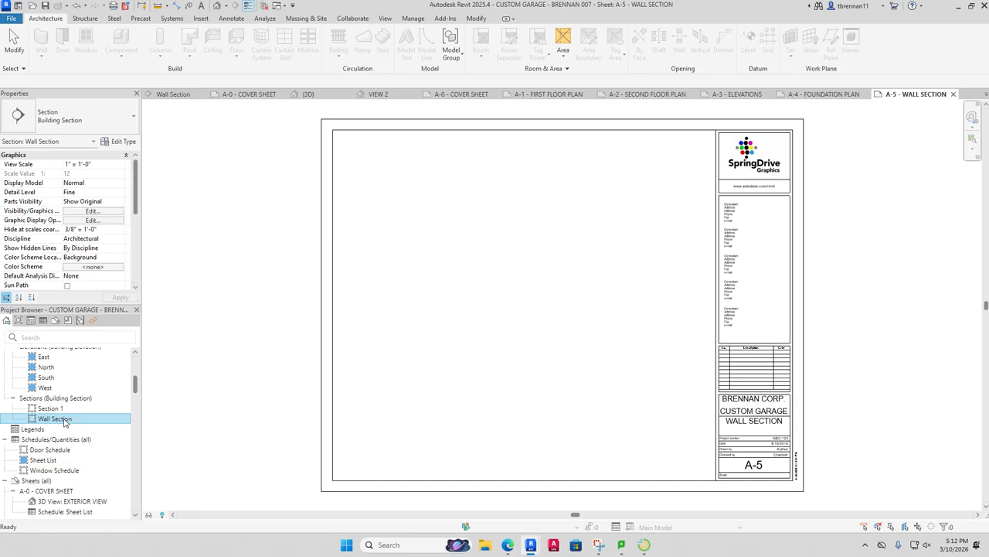
{"action": "left_click_drag", "start_coordinate": [484, 309], "coordinate": [528, 306]}
{"action": "left_click", "coordinate": [918, 362]}
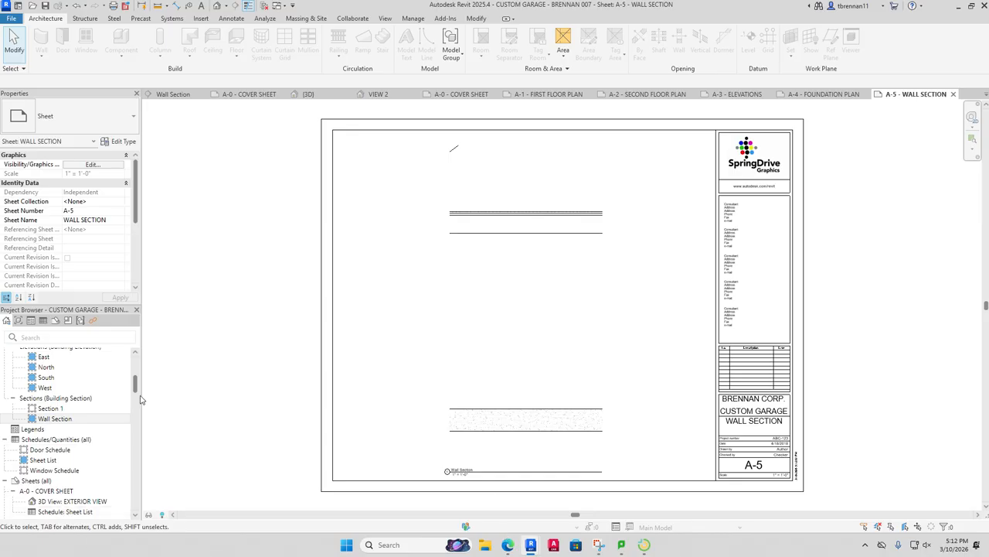
Step: Open the Wall Section view and show its crop region
{"action": "mouse_move", "coordinate": [136, 388]}
{"action": "left_mouse_down"}
{"action": "mouse_move", "coordinate": [136, 368]}
{"action": "mouse_move", "coordinate": [138, 398]}
{"action": "left_mouse_up"}
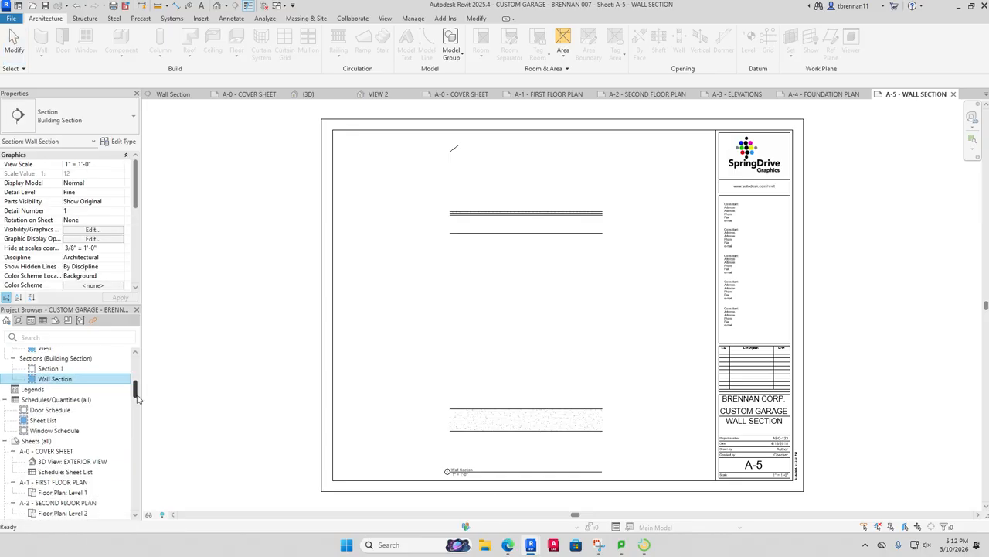
{"action": "double_click", "coordinate": [56, 379]}
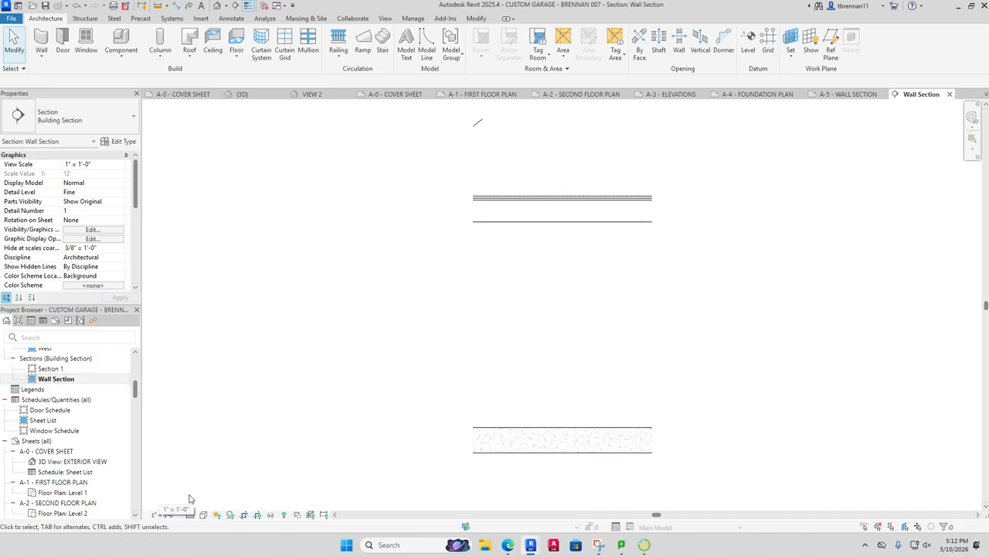
{"action": "scroll", "coordinate": [548, 405], "scroll_direction": "down", "scroll_amount": 3}
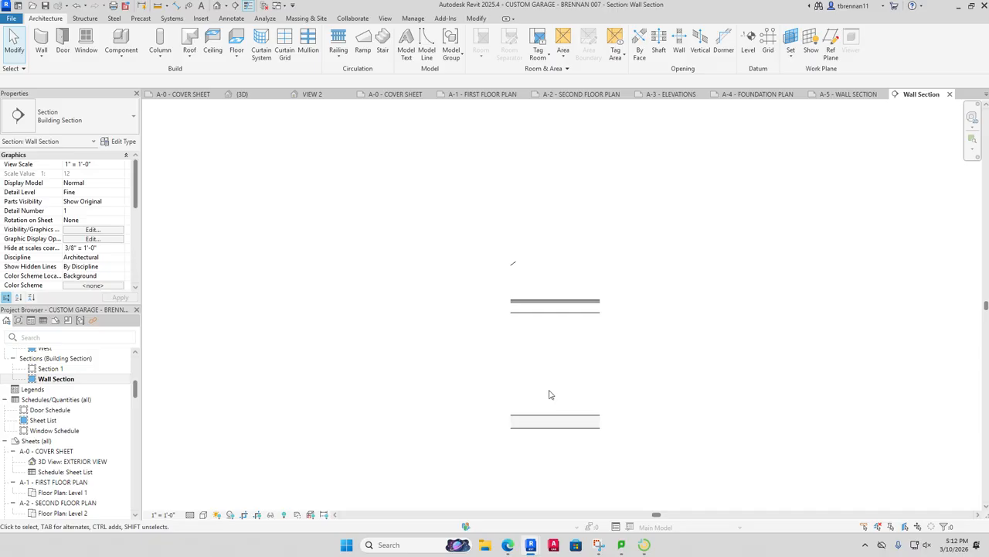
{"action": "scroll", "coordinate": [553, 362], "scroll_direction": "down", "scroll_amount": 2}
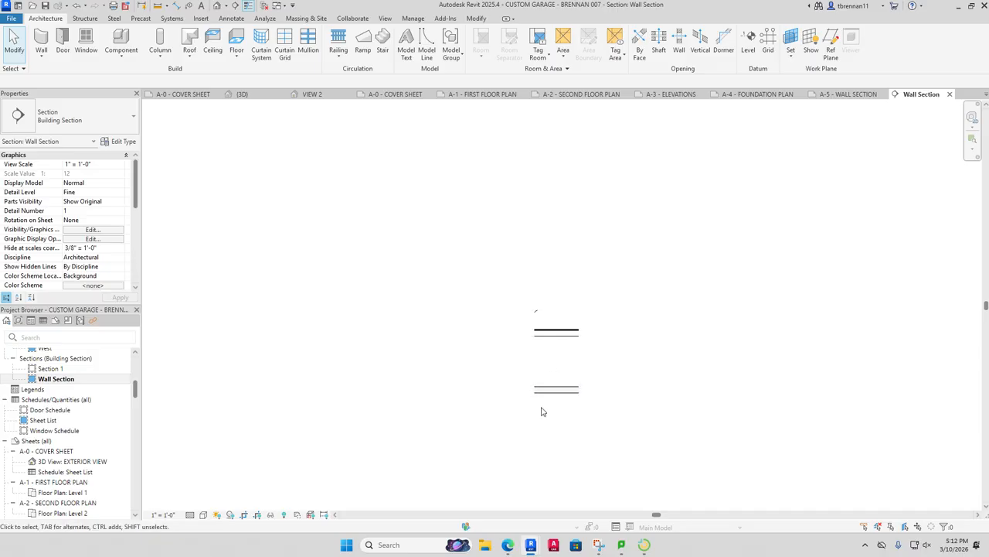
{"action": "left_click", "coordinate": [258, 514]}
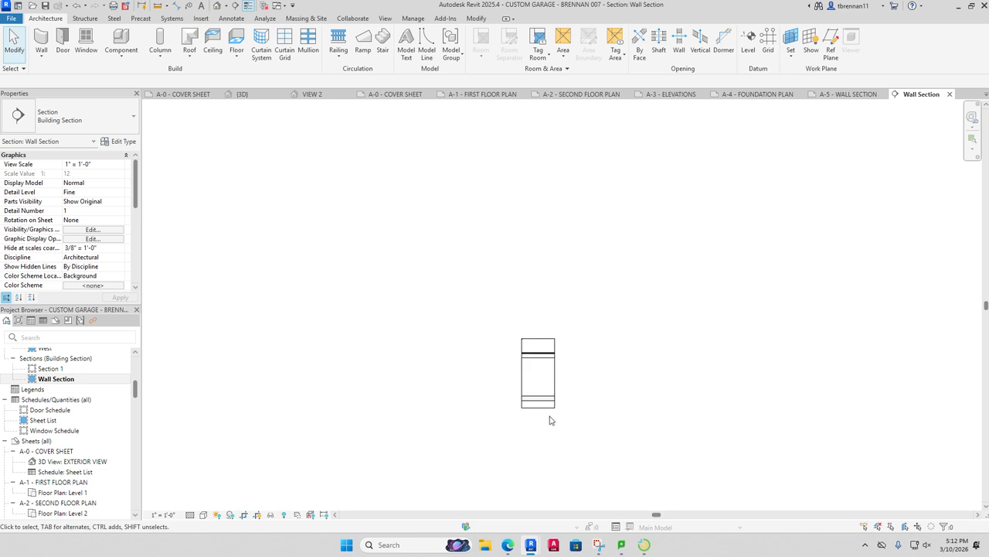
Step: Enlarge the Wall Section view's crop region on all four sides, well beyond the roof eave, wall and footing
{"action": "left_click", "coordinate": [555, 376]}
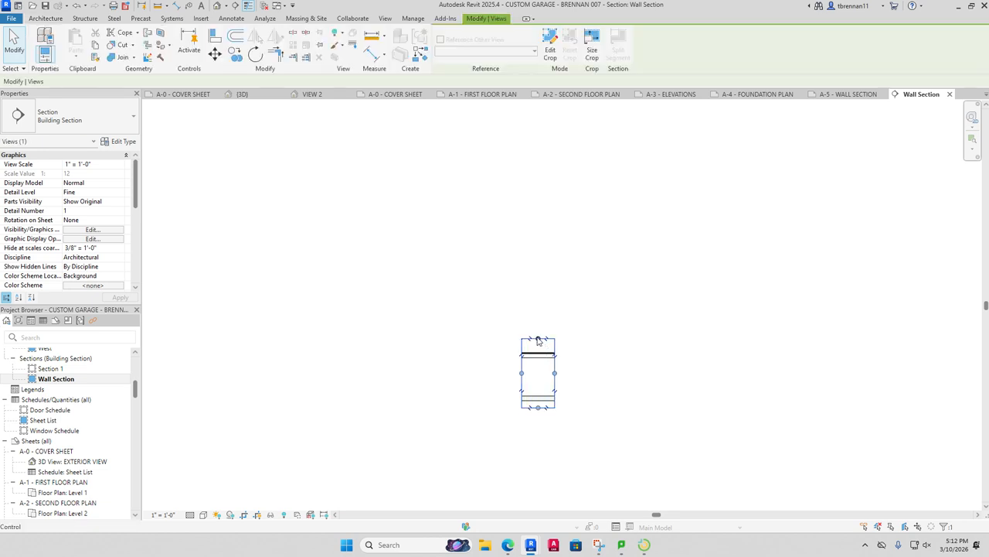
{"action": "left_click_drag", "start_coordinate": [538, 340], "coordinate": [537, 194]}
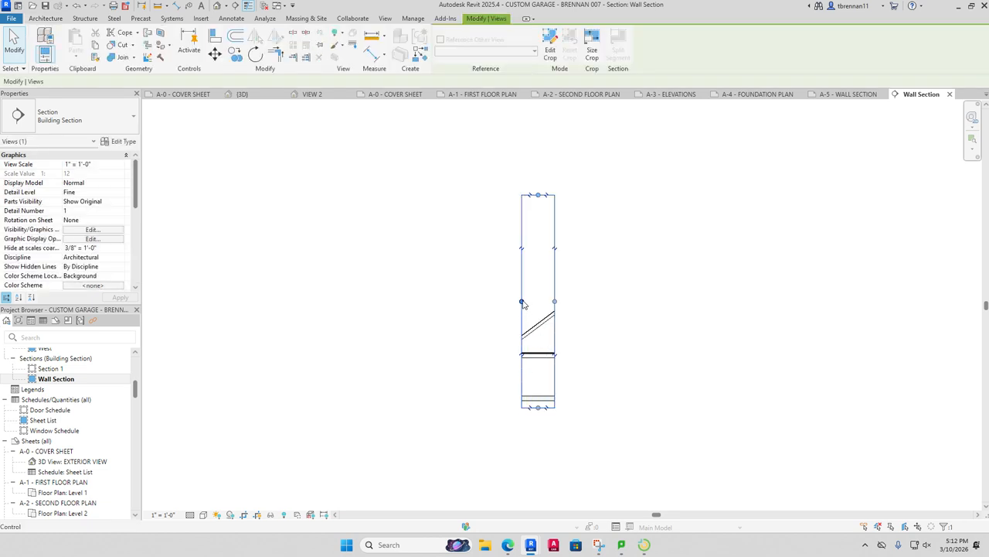
{"action": "left_click_drag", "start_coordinate": [522, 301], "coordinate": [456, 300]}
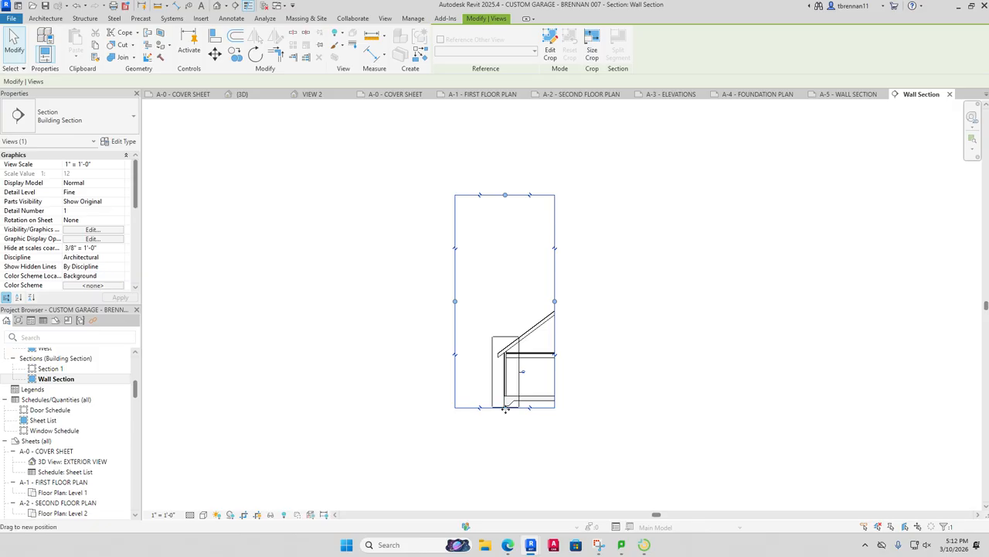
{"action": "left_click_drag", "start_coordinate": [505, 408], "coordinate": [507, 486]}
{"action": "middle_click_drag", "start_coordinate": [564, 457], "coordinate": [549, 369]}
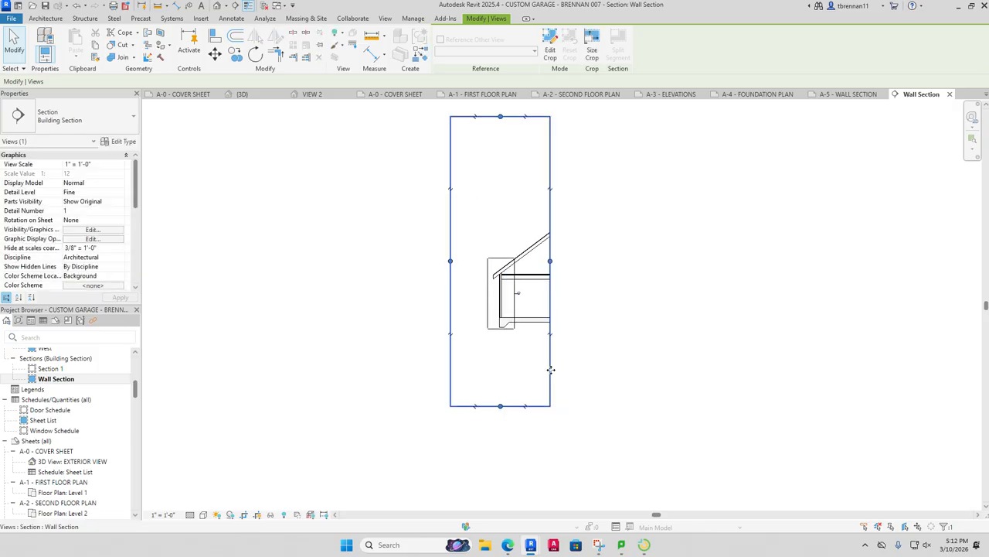
{"action": "left_click_drag", "start_coordinate": [551, 261], "coordinate": [595, 260]}
{"action": "left_click", "coordinate": [328, 313]}
Step: Open the Section 1 view and rename it WALL SECTION FINAL
{"action": "double_click", "coordinate": [50, 369]}
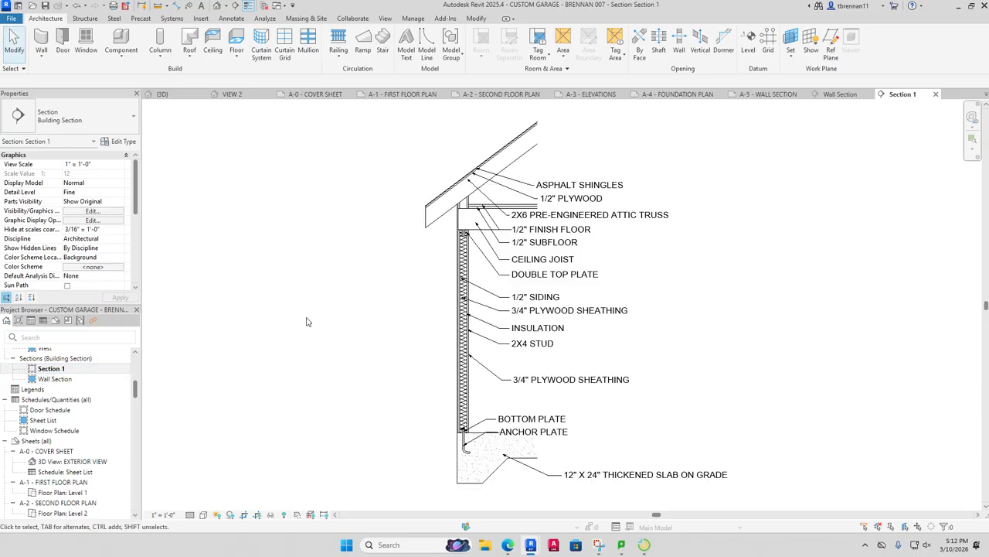
{"action": "left_click", "coordinate": [61, 373]}
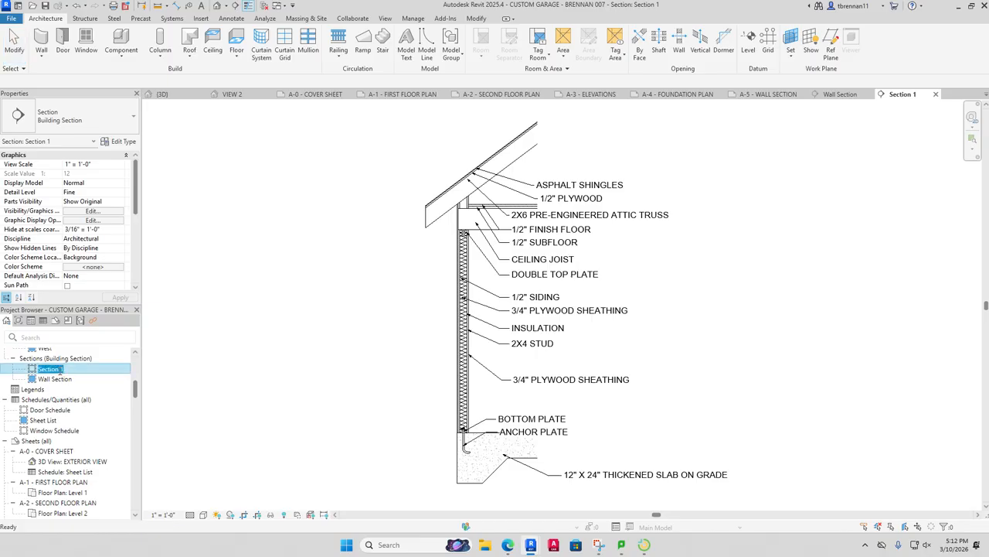
{"action": "type", "text": "WALL SECTIOIN"}
{"action": "key", "text": "BackSpace"}
{"action": "key", "text": "BackSpace"}
{"action": "type", "text": "ON FINAL"}
{"action": "key", "text": "Return"}
{"action": "left_click", "coordinate": [72, 369]}
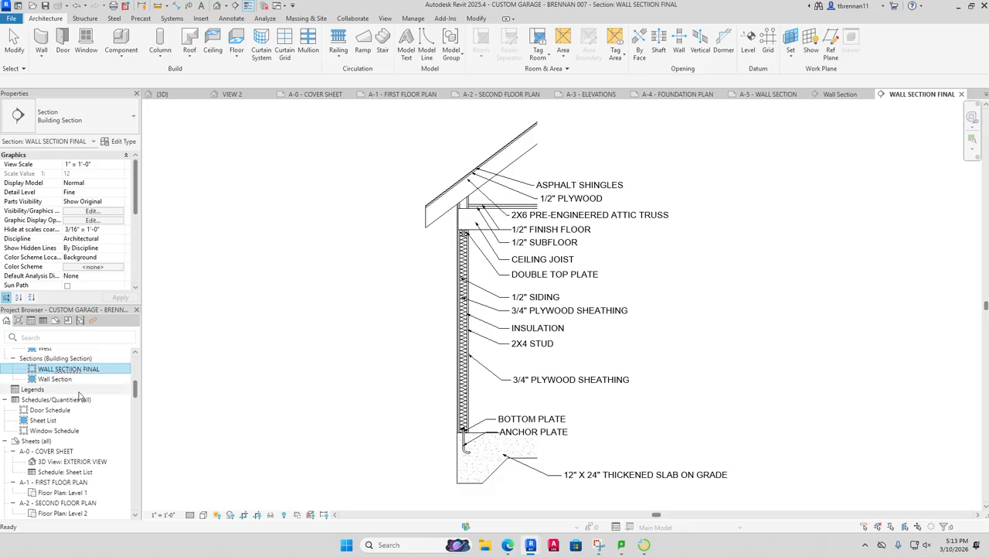
{"action": "key", "text": "Return"}
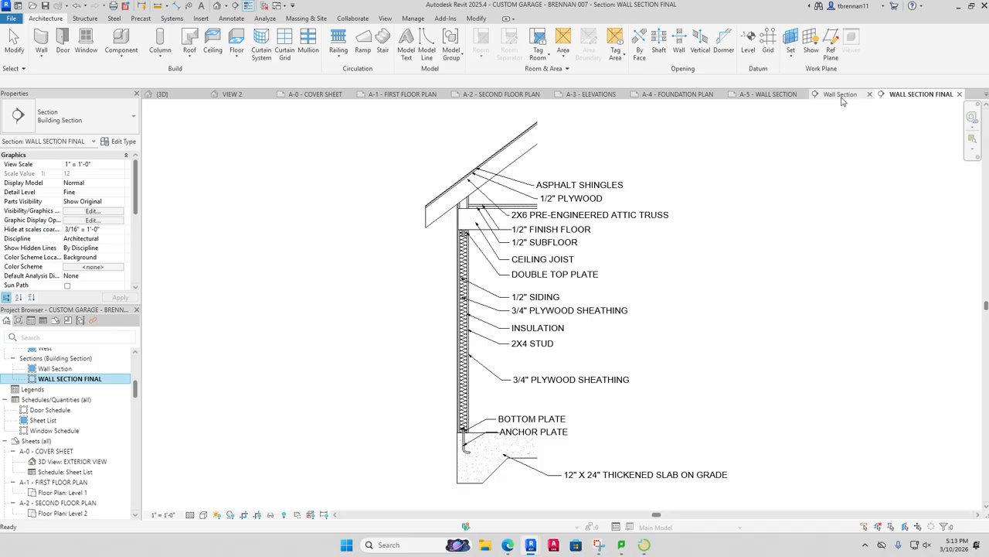
Step: Replace the Wall Section viewport on sheet A-5 - WALL SECTION with the WALL SECTION FINAL view, centred in the drawing area
{"action": "left_click", "coordinate": [769, 95]}
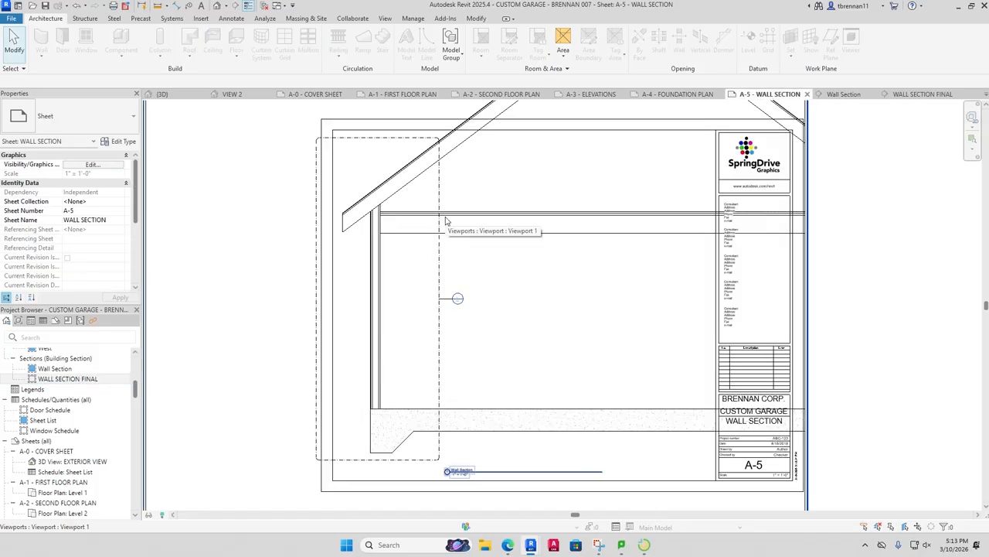
{"action": "left_click", "coordinate": [682, 429]}
{"action": "key", "text": "Delete"}
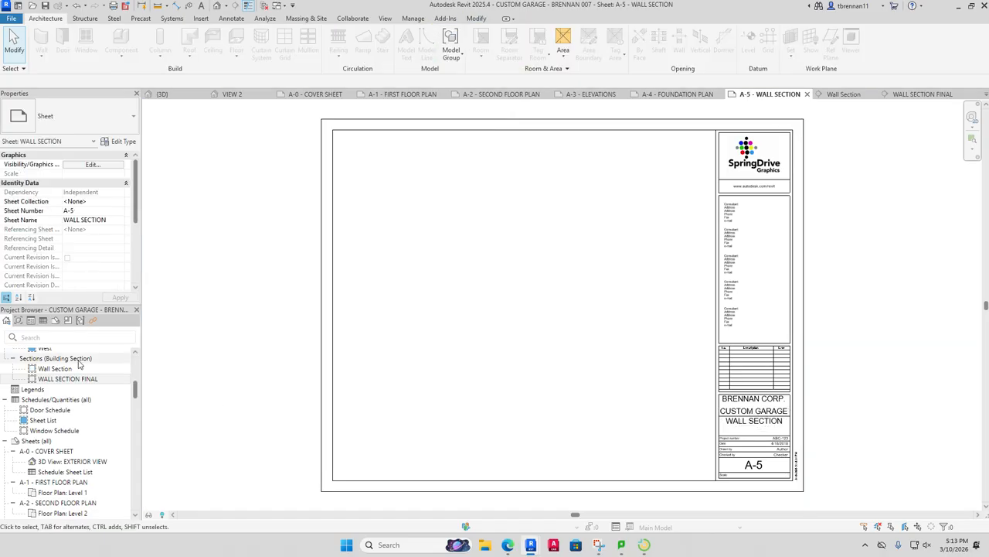
{"action": "scroll", "coordinate": [74, 408], "scroll_direction": "up", "scroll_amount": 1}
{"action": "left_click_drag", "start_coordinate": [67, 394], "coordinate": [530, 317]}
{"action": "left_click", "coordinate": [529, 314]}
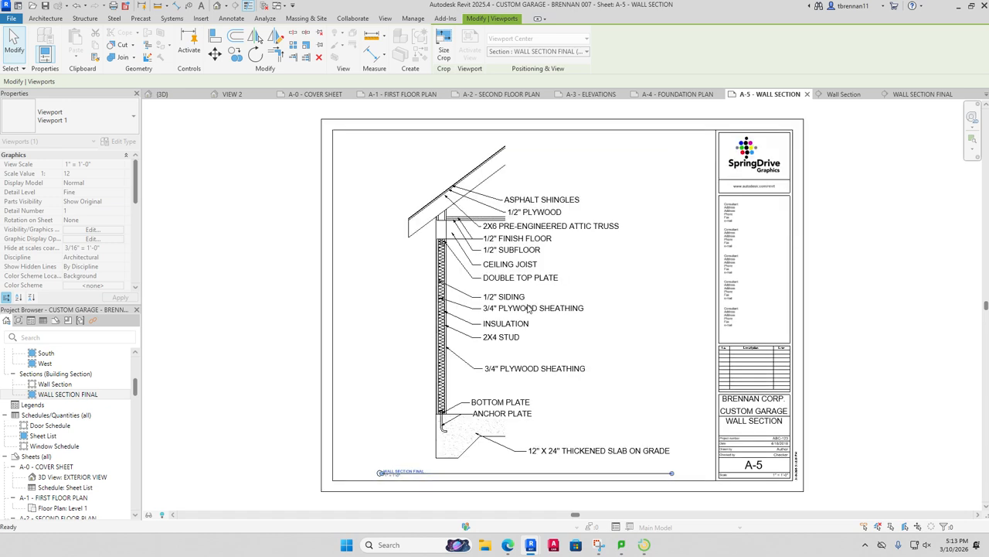
{"action": "left_click", "coordinate": [870, 271]}
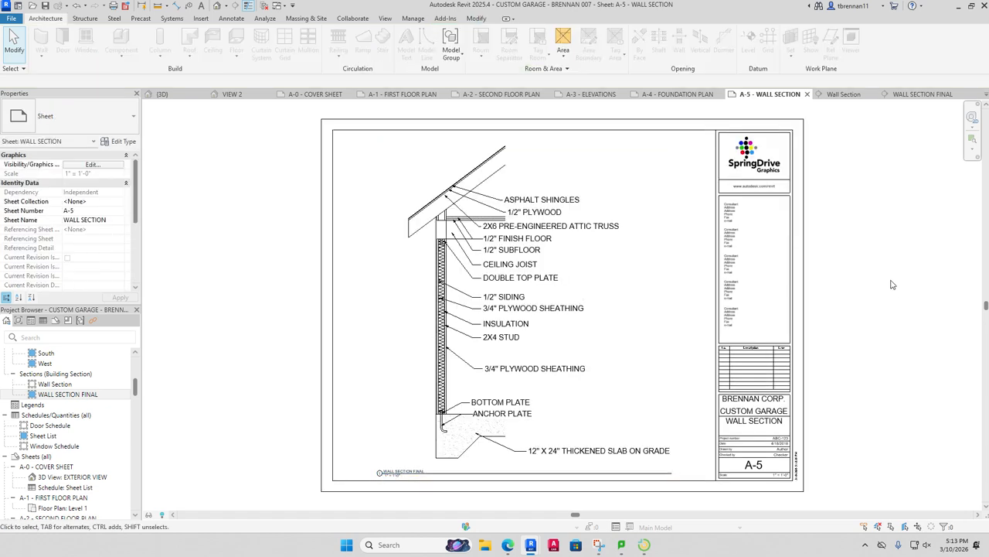
Step: Open the sheet A-6 - SCHEDULES and place the Door Schedule in its upper half with the Window Schedule aligned below
{"action": "left_click_drag", "start_coordinate": [136, 384], "coordinate": [135, 408]}
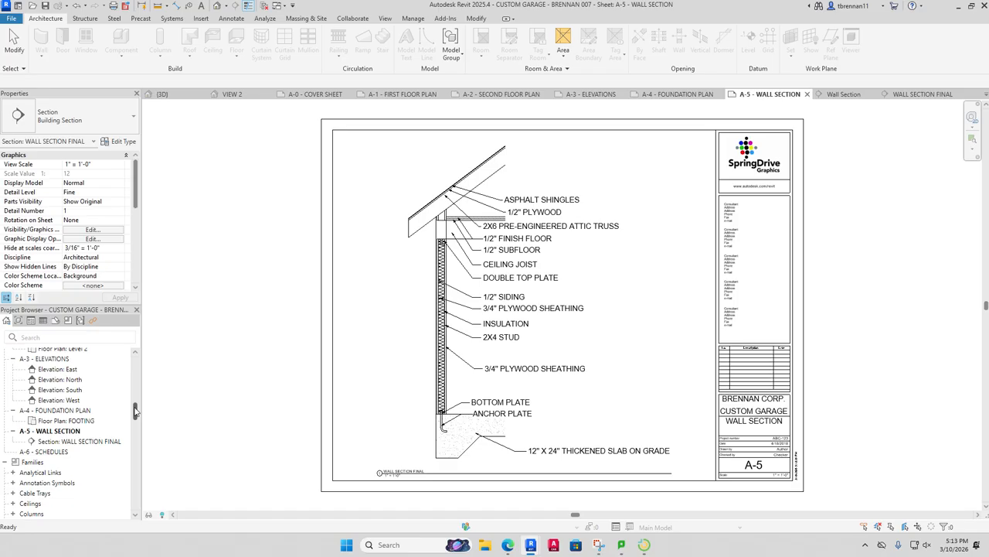
{"action": "double_click", "coordinate": [66, 453]}
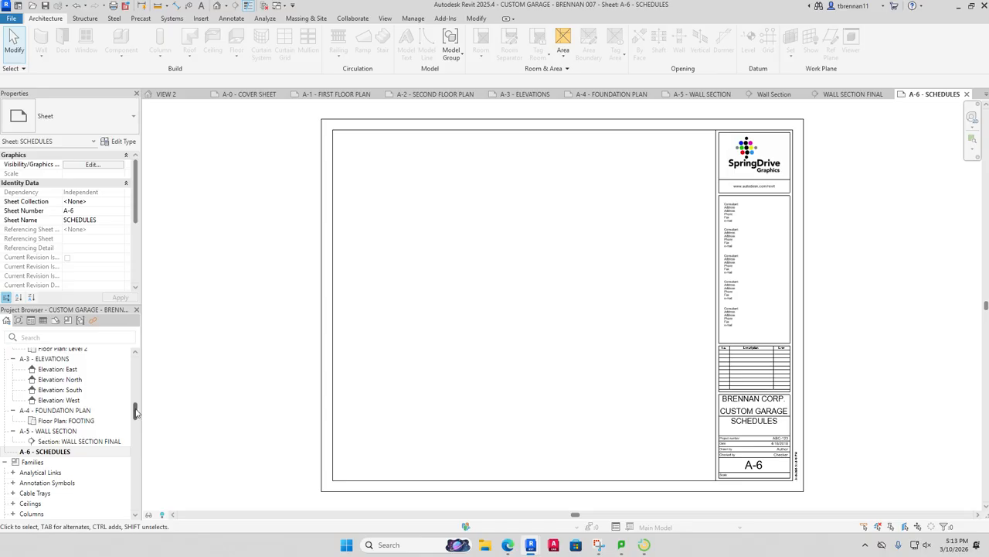
{"action": "left_click_drag", "start_coordinate": [135, 412], "coordinate": [135, 401]}
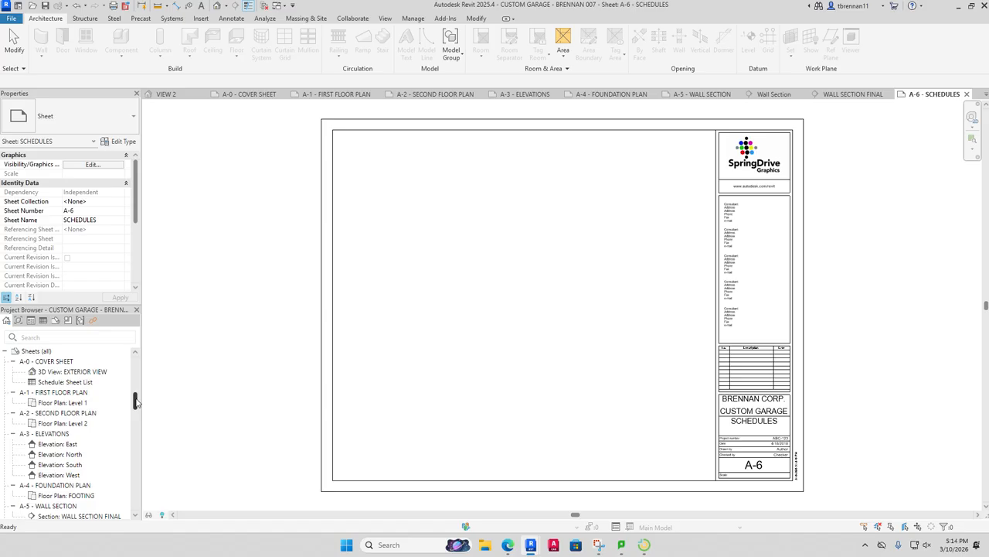
{"action": "left_click_drag", "start_coordinate": [135, 401], "coordinate": [139, 392]}
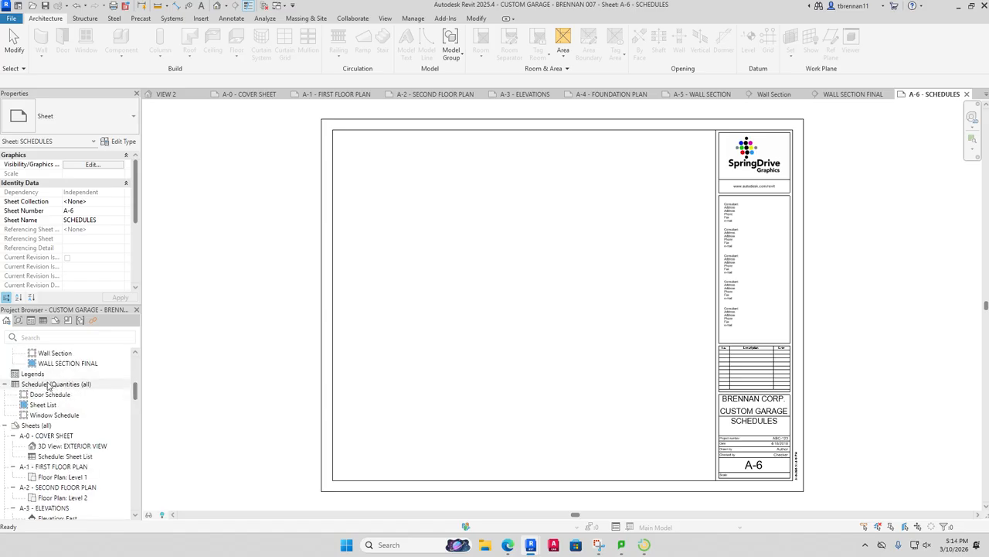
{"action": "left_click_drag", "start_coordinate": [49, 393], "coordinate": [520, 216]}
{"action": "left_click", "coordinate": [540, 213]}
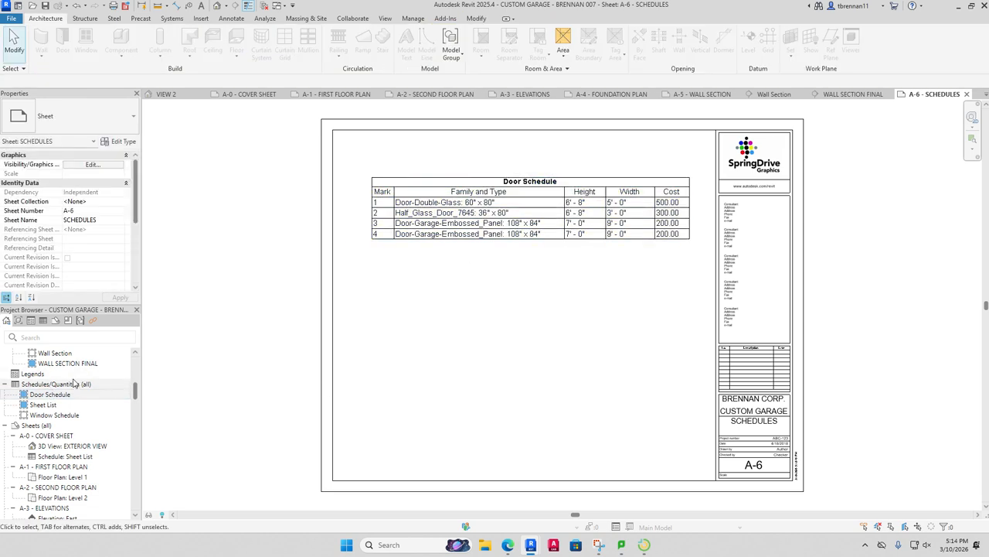
{"action": "left_click_drag", "start_coordinate": [59, 418], "coordinate": [538, 357]}
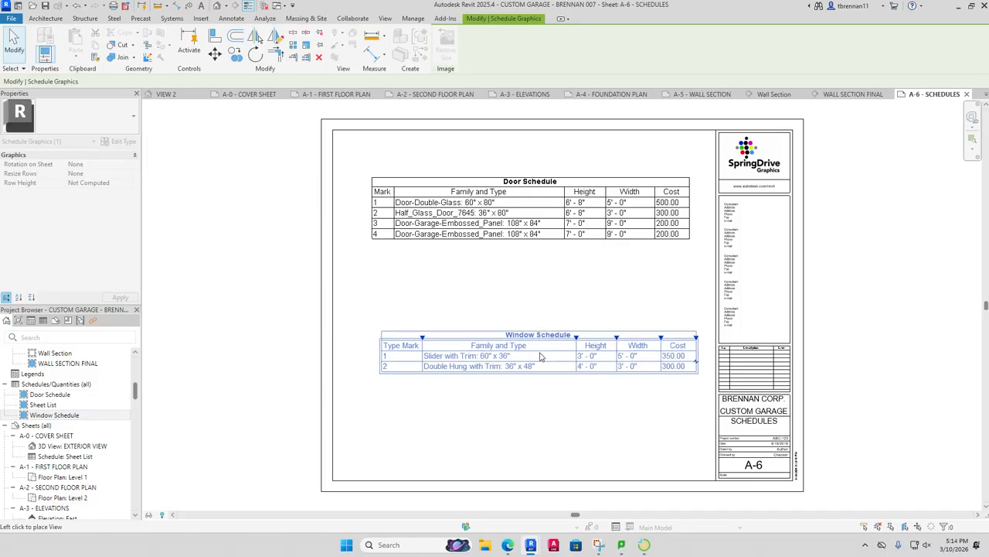
{"action": "left_click", "coordinate": [531, 341]}
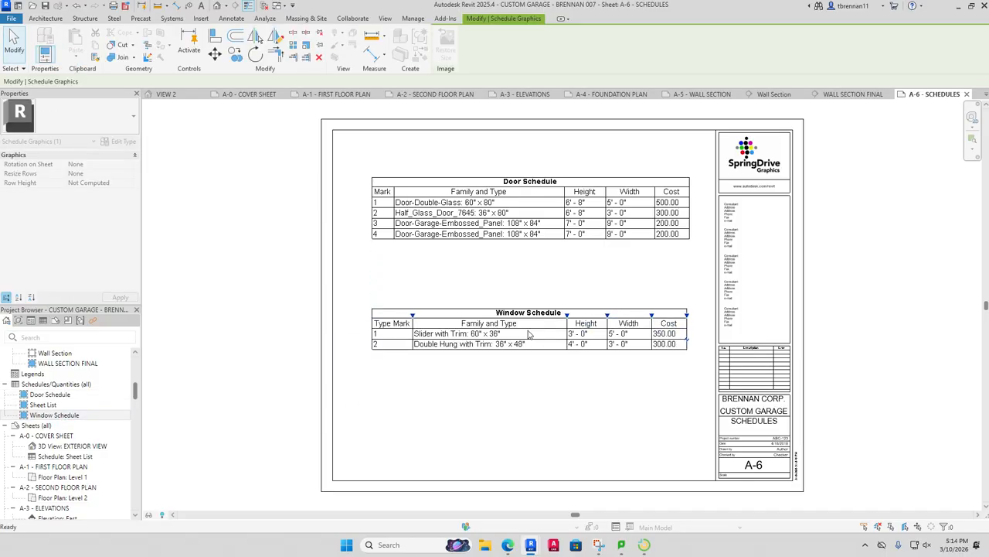
{"action": "left_click", "coordinate": [352, 471]}
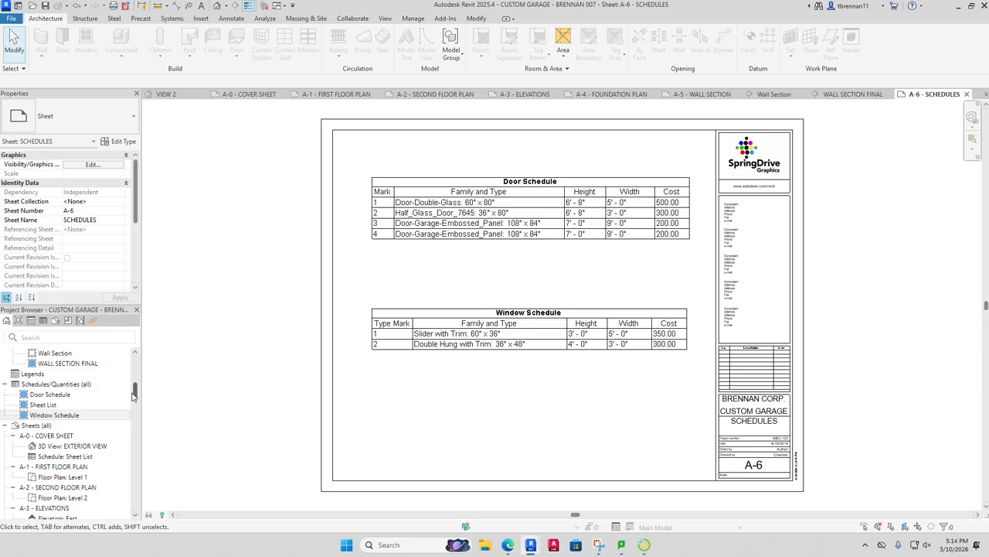
Step: Open the default {3D} view and display the garage in a realistic visual style with its material textures
{"action": "left_click_drag", "start_coordinate": [134, 390], "coordinate": [143, 368]}
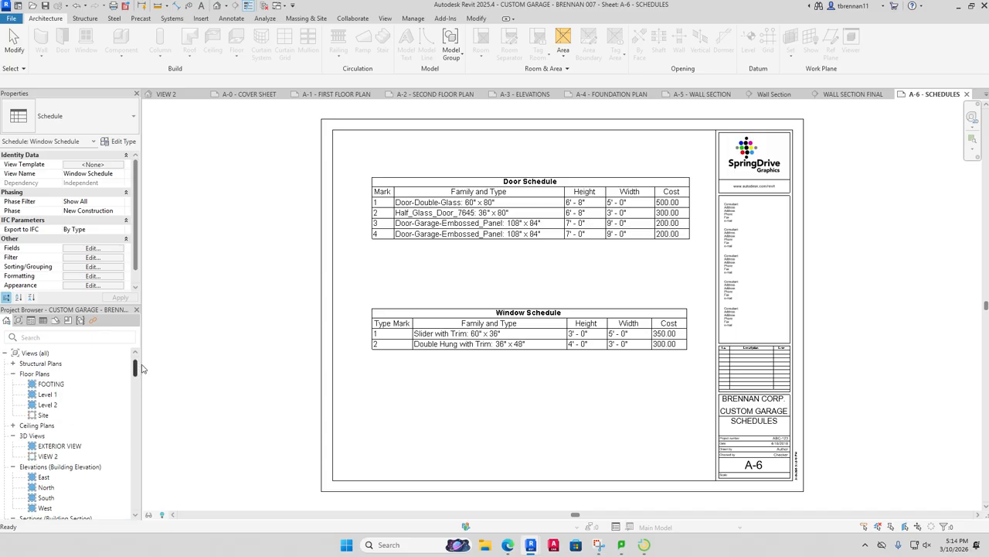
{"action": "left_click_drag", "start_coordinate": [136, 368], "coordinate": [133, 390]}
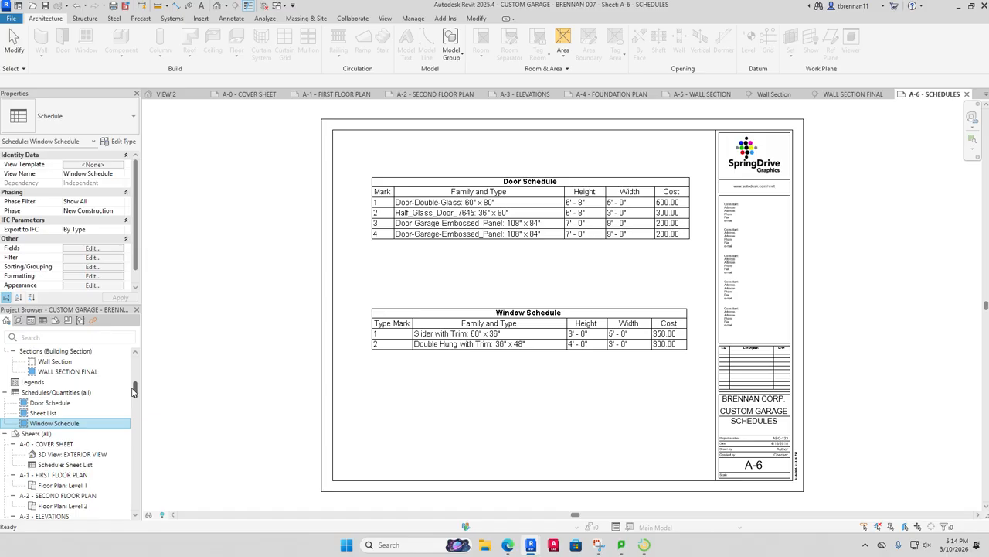
{"action": "left_click", "coordinate": [219, 7]}
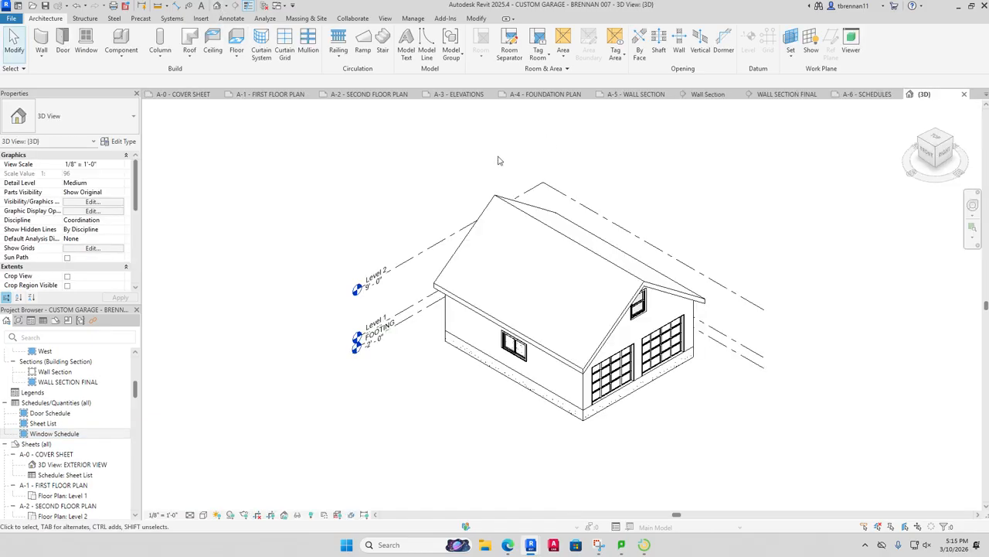
{"action": "left_click", "coordinate": [204, 514]}
{"action": "left_click", "coordinate": [236, 504]}
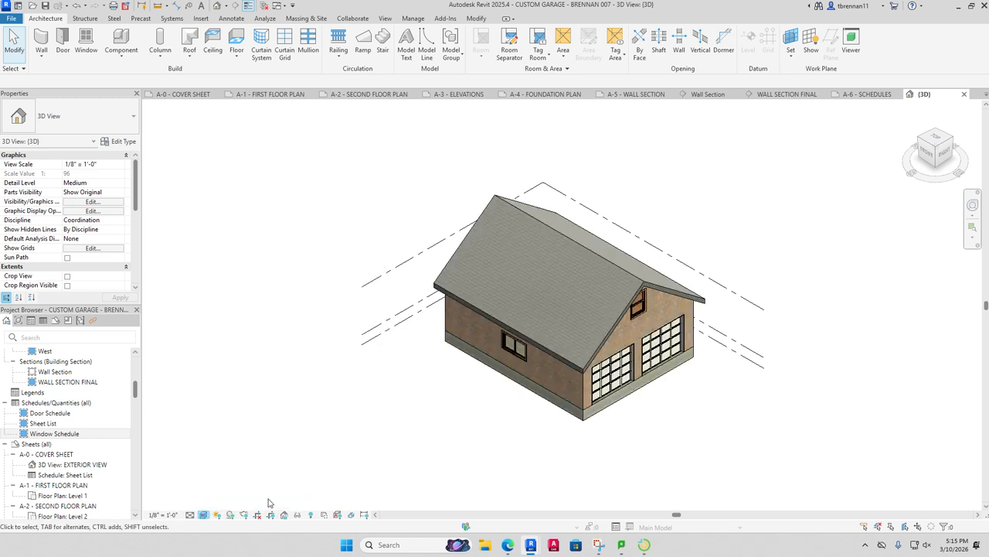
{"action": "left_click", "coordinate": [754, 305]}
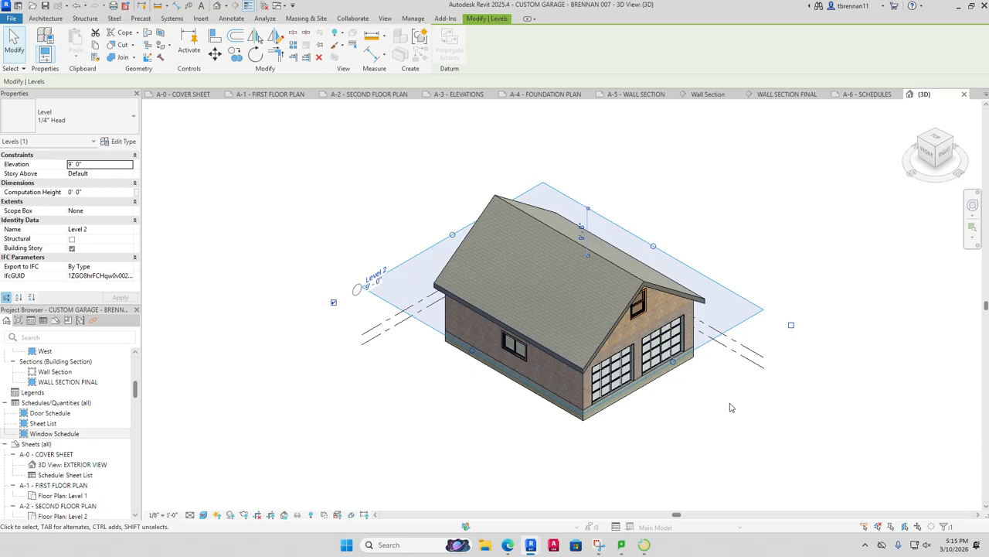
{"action": "left_click", "coordinate": [799, 453]}
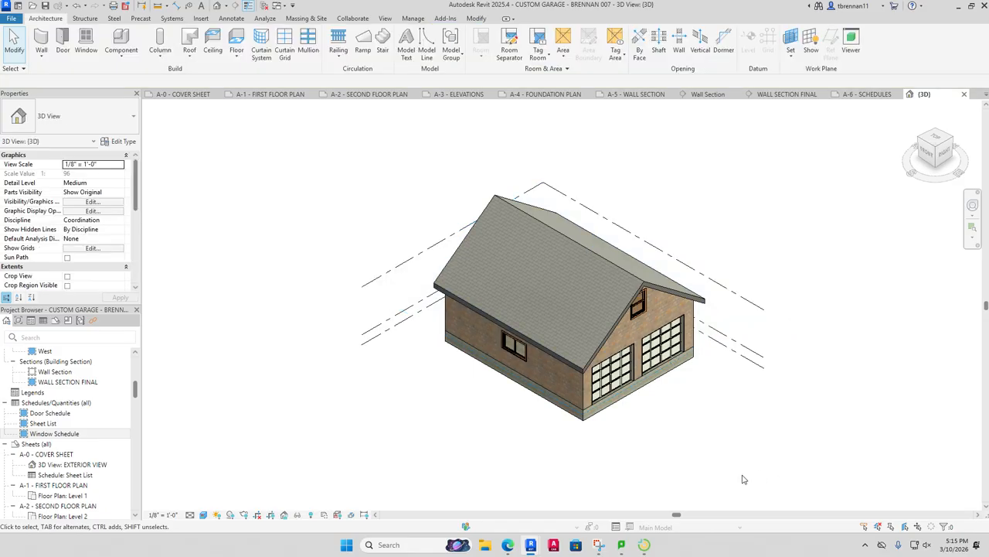
Step: Switch to Edge and open the Custom Garage - Construction Documents PDF from the Custom Garage Plans module of the course
{"action": "mouse_move", "coordinate": [507, 548]}
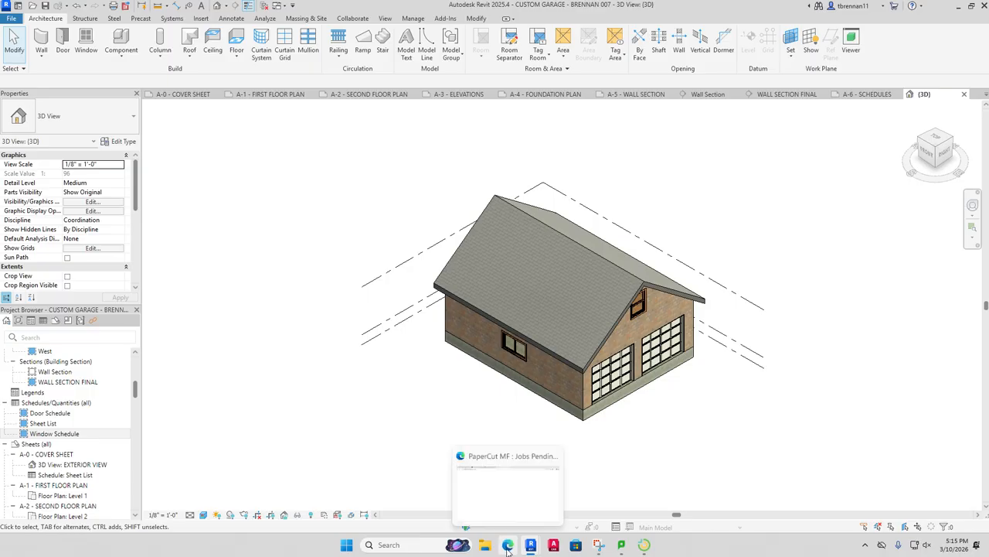
{"action": "left_click", "coordinate": [507, 546]}
{"action": "left_click", "coordinate": [319, 12]}
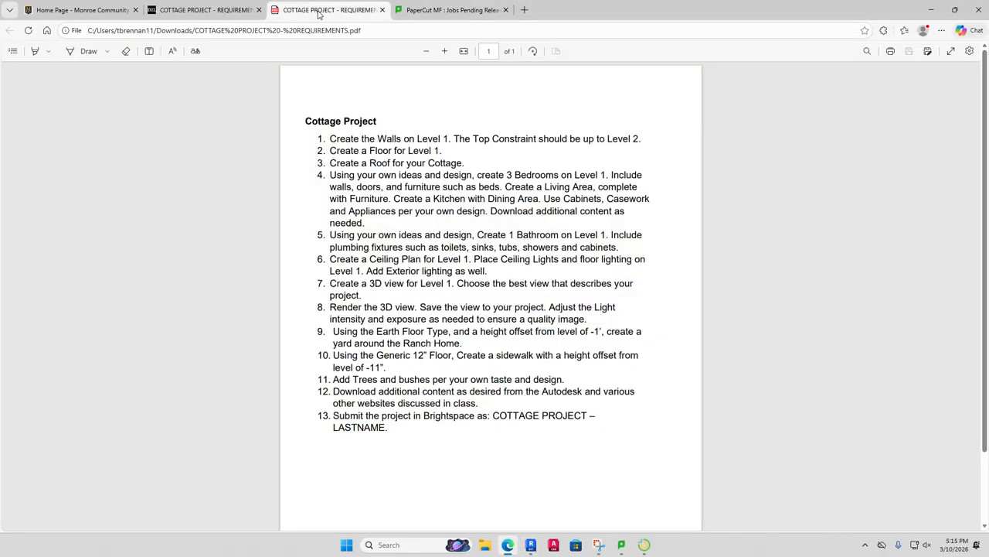
{"action": "left_click", "coordinate": [190, 12]}
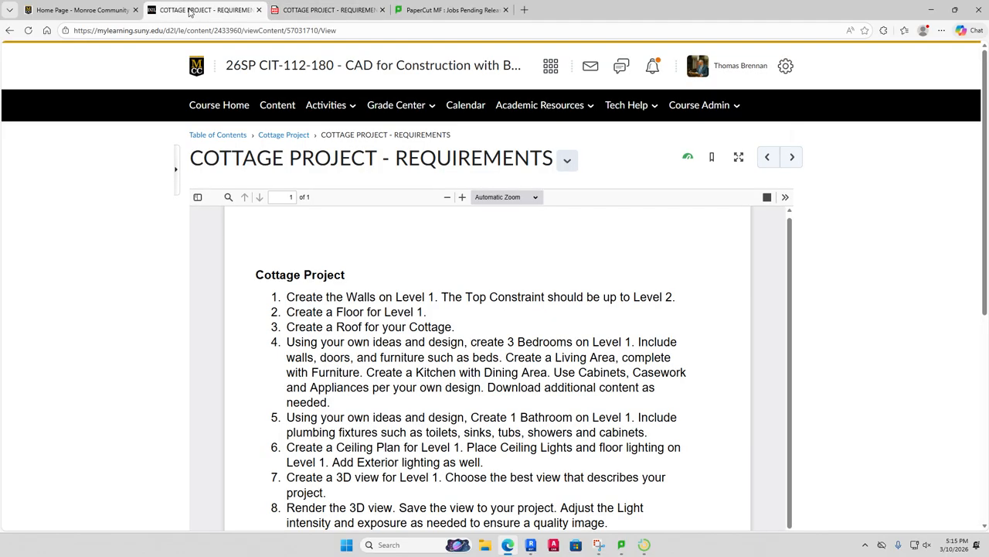
{"action": "left_click", "coordinate": [217, 138]}
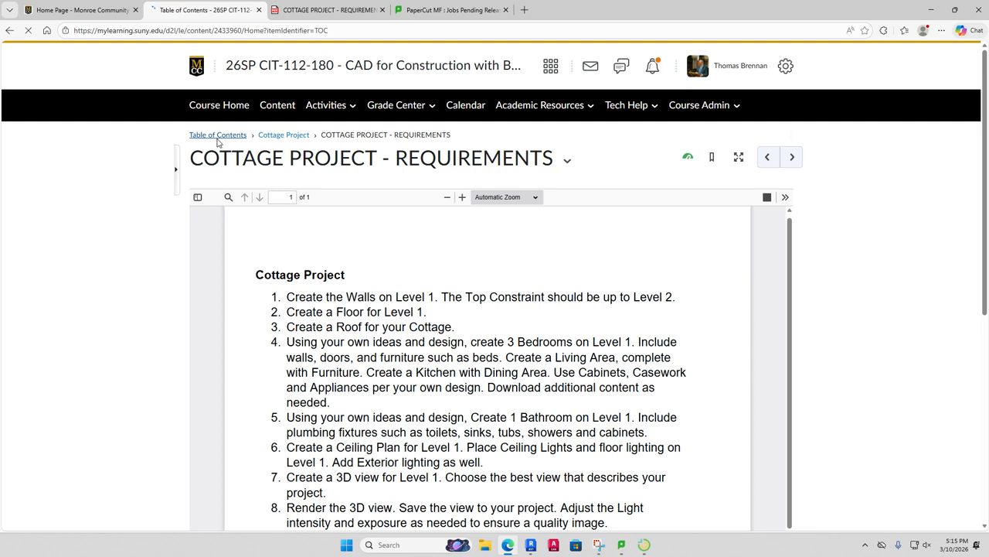
{"action": "scroll", "coordinate": [232, 352], "scroll_direction": "down", "scroll_amount": 3}
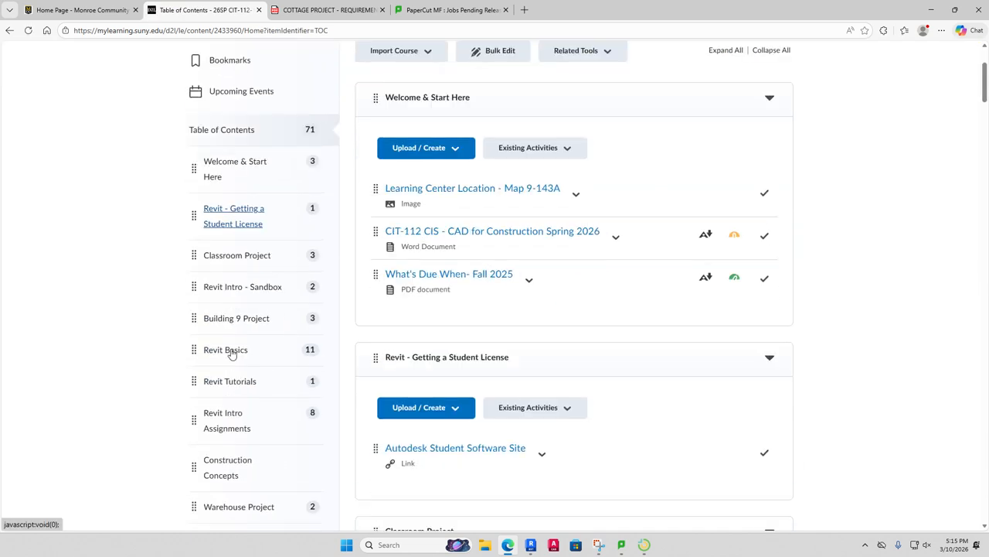
{"action": "scroll", "coordinate": [239, 349], "scroll_direction": "down", "scroll_amount": 2}
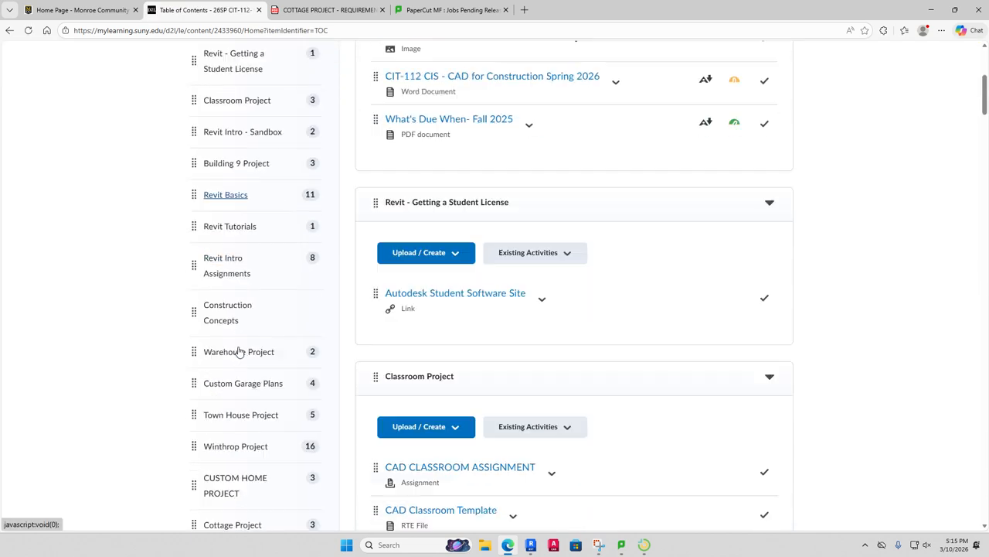
{"action": "left_click", "coordinate": [242, 382]}
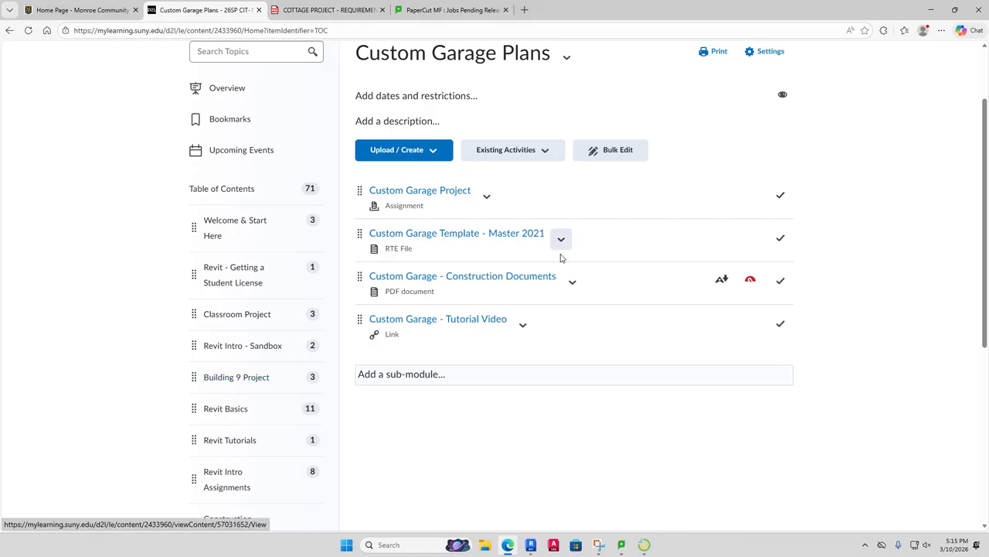
{"action": "left_click", "coordinate": [517, 282]}
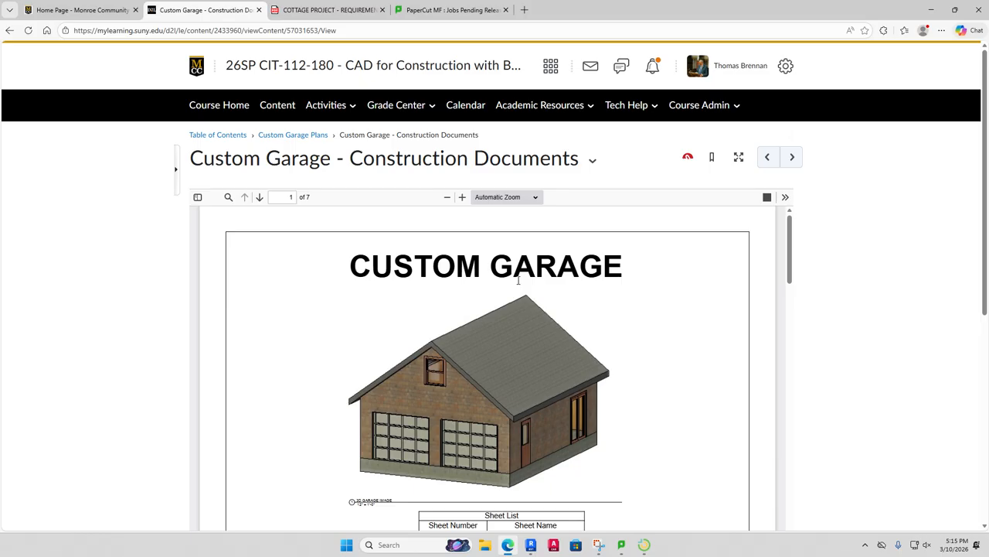
Step: Look through the garage construction documents from the cover sheet to the door and window schedules on page 7
{"action": "scroll", "coordinate": [652, 322], "scroll_direction": "down", "scroll_amount": 1}
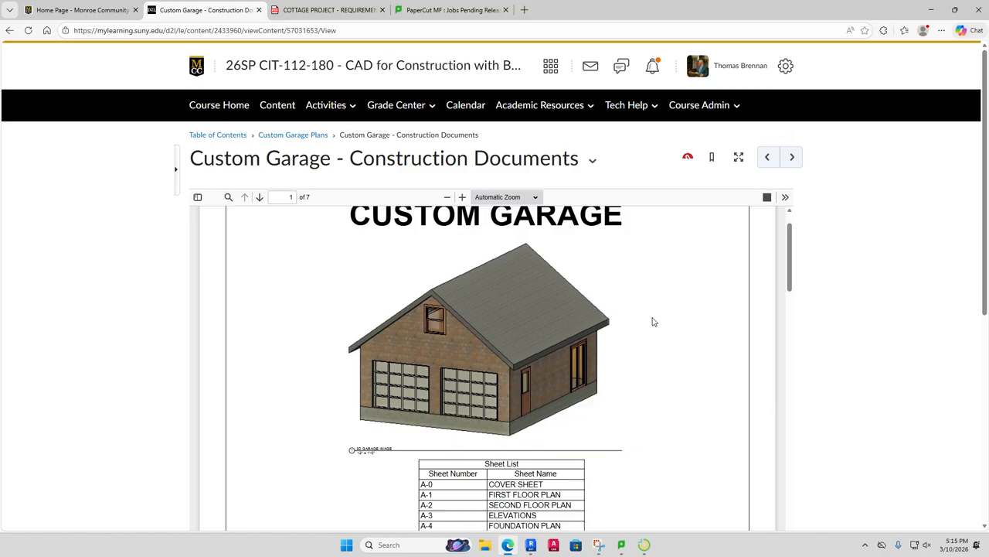
{"action": "scroll", "coordinate": [652, 321], "scroll_direction": "down", "scroll_amount": 10}
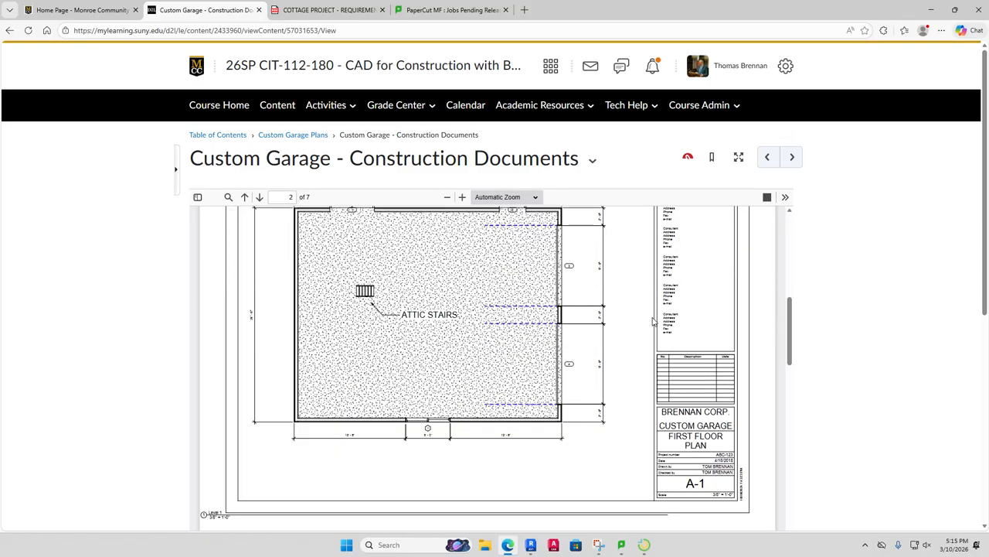
{"action": "scroll", "coordinate": [653, 322], "scroll_direction": "down", "scroll_amount": 12}
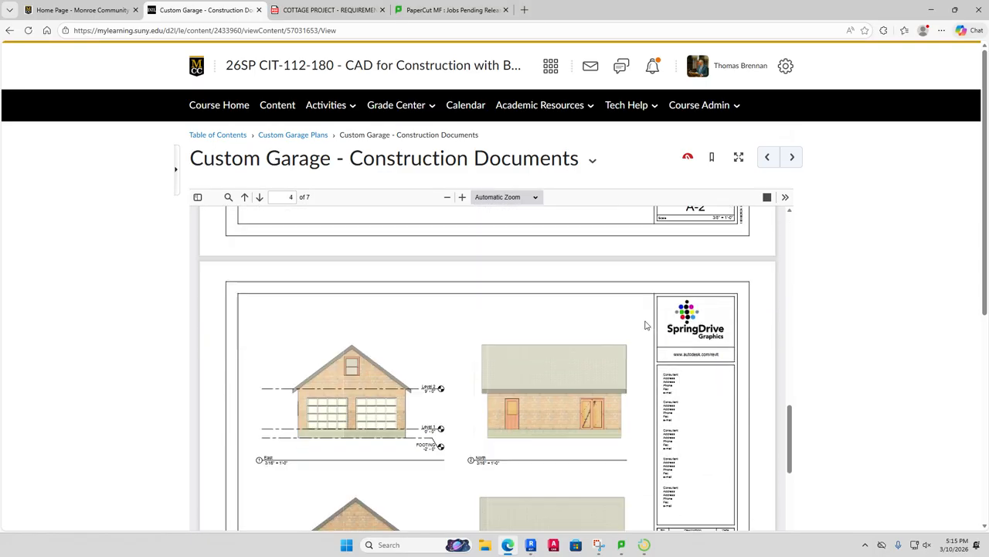
{"action": "scroll", "coordinate": [647, 325], "scroll_direction": "down", "scroll_amount": 12}
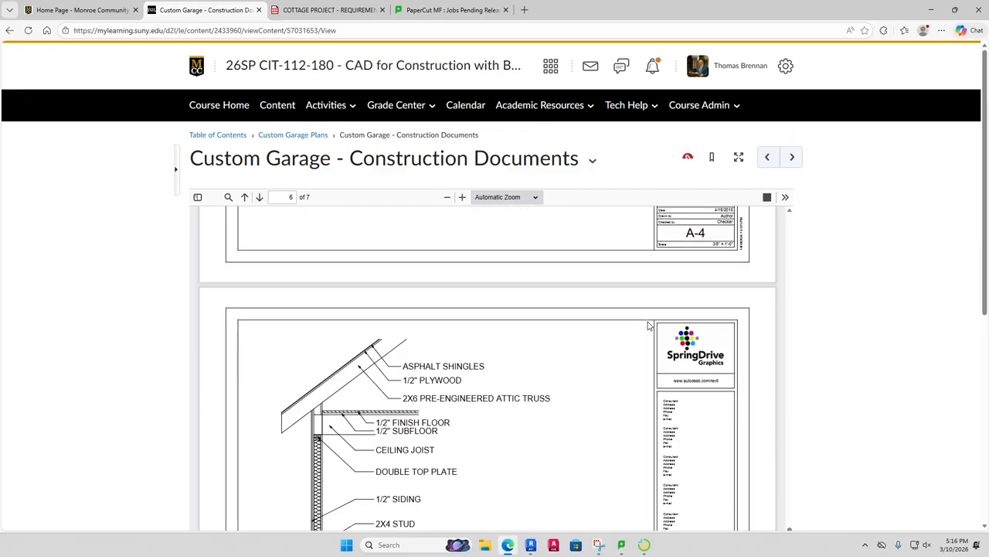
{"action": "scroll", "coordinate": [647, 326], "scroll_direction": "down", "scroll_amount": 10}
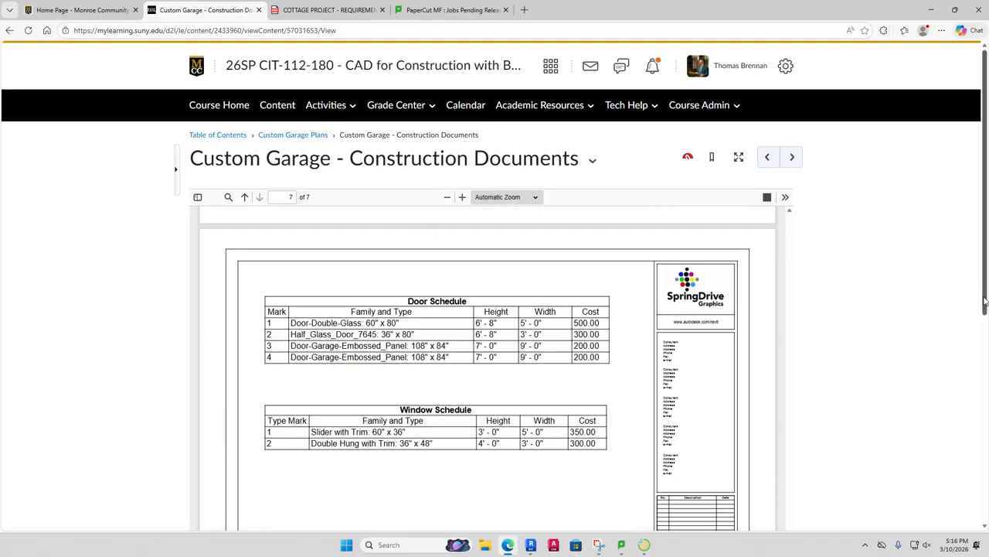
{"action": "mouse_move", "coordinate": [986, 301]}
{"action": "left_mouse_down"}
{"action": "mouse_move", "coordinate": [985, 506]}
{"action": "mouse_move", "coordinate": [985, 310]}
{"action": "left_mouse_up"}
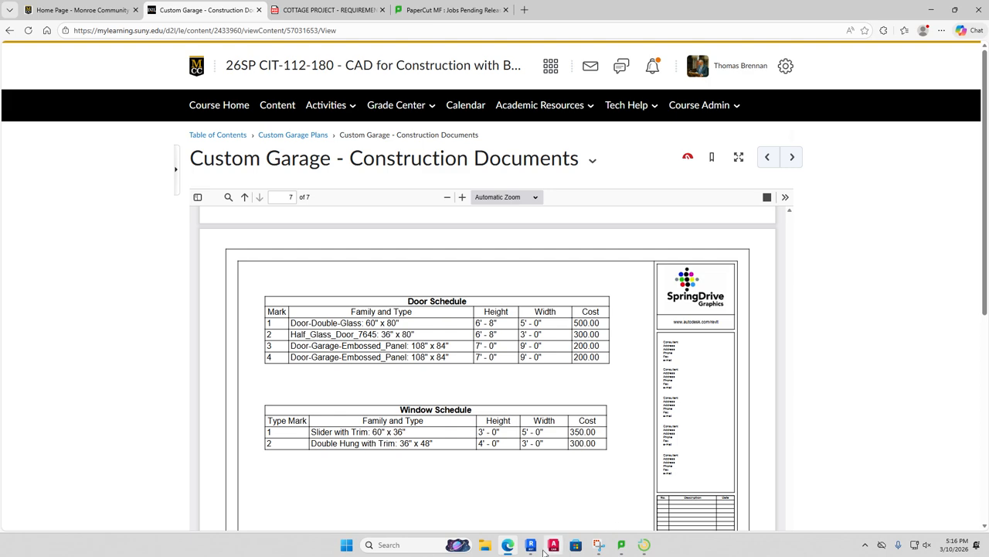
Step: Switch back to the CUSTOM GARAGE project in Revit and open the sheet A-1 - FIRST FLOOR PLAN
{"action": "mouse_move", "coordinate": [522, 545]}
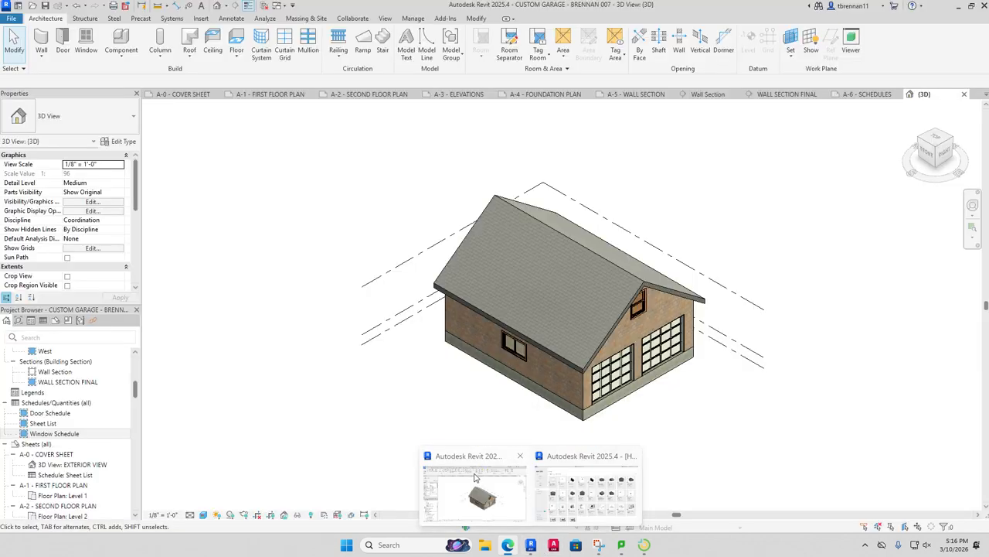
{"action": "left_click", "coordinate": [493, 514]}
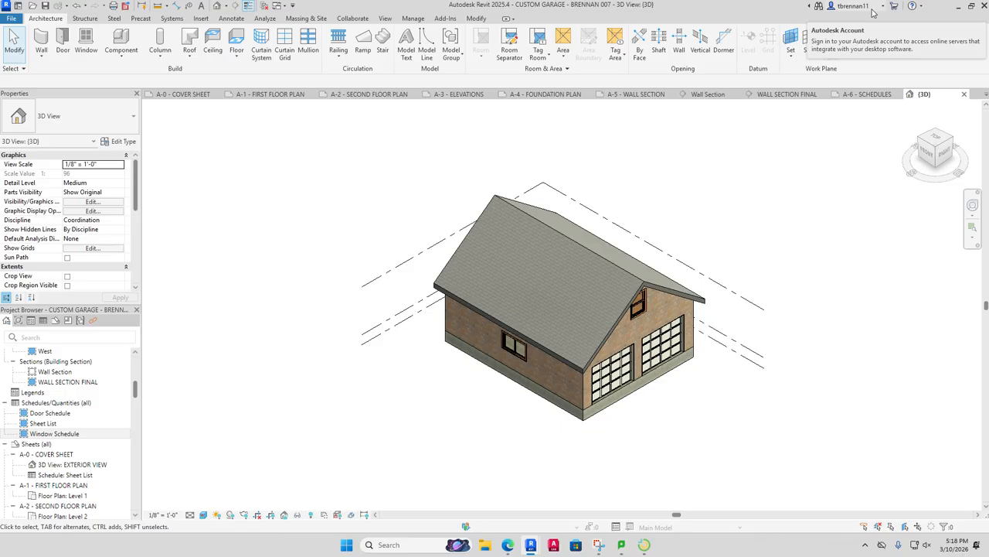
{"action": "left_click", "coordinate": [66, 485]}
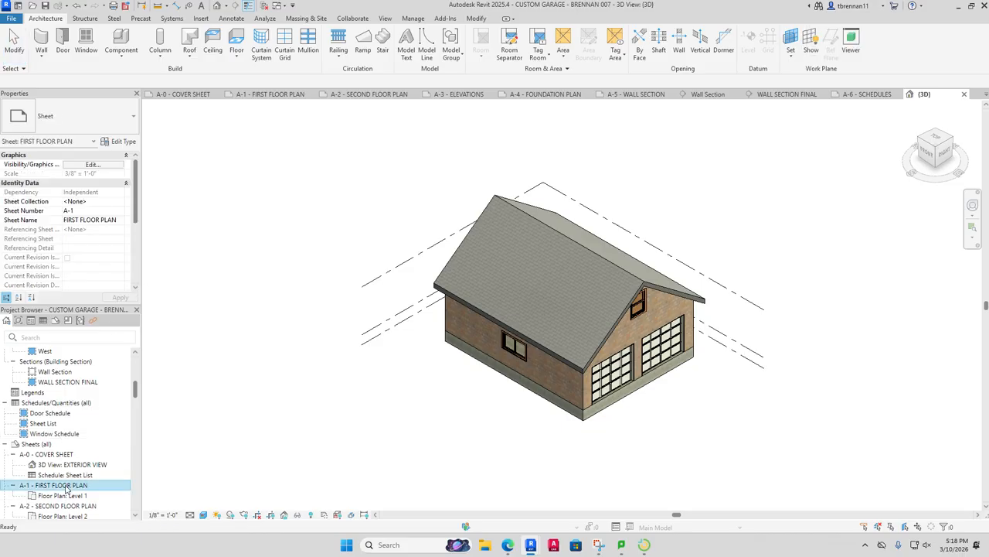
{"action": "double_click", "coordinate": [66, 485]}
{"action": "scroll", "coordinate": [302, 387], "scroll_direction": "down", "scroll_amount": 8}
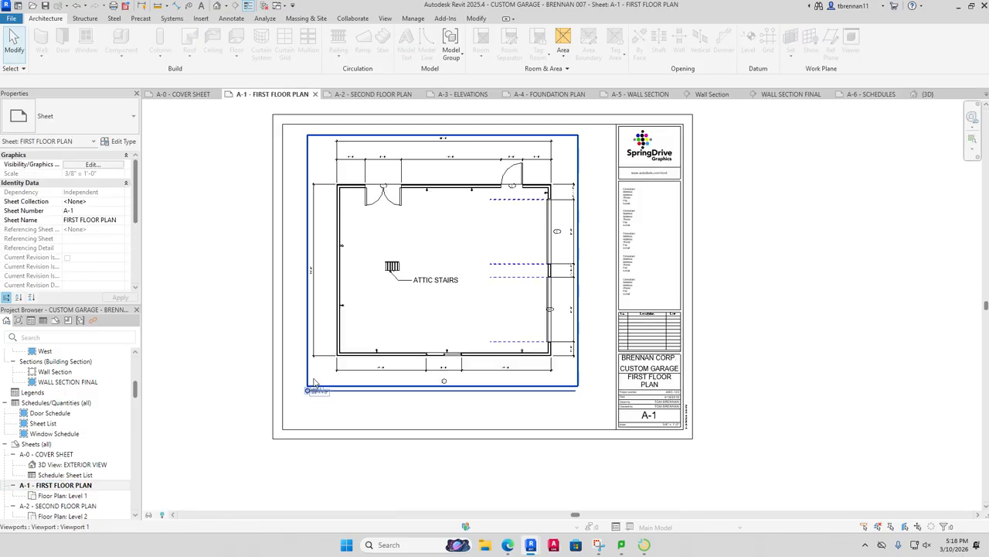
{"action": "middle_click_drag", "start_coordinate": [320, 387], "coordinate": [395, 430]}
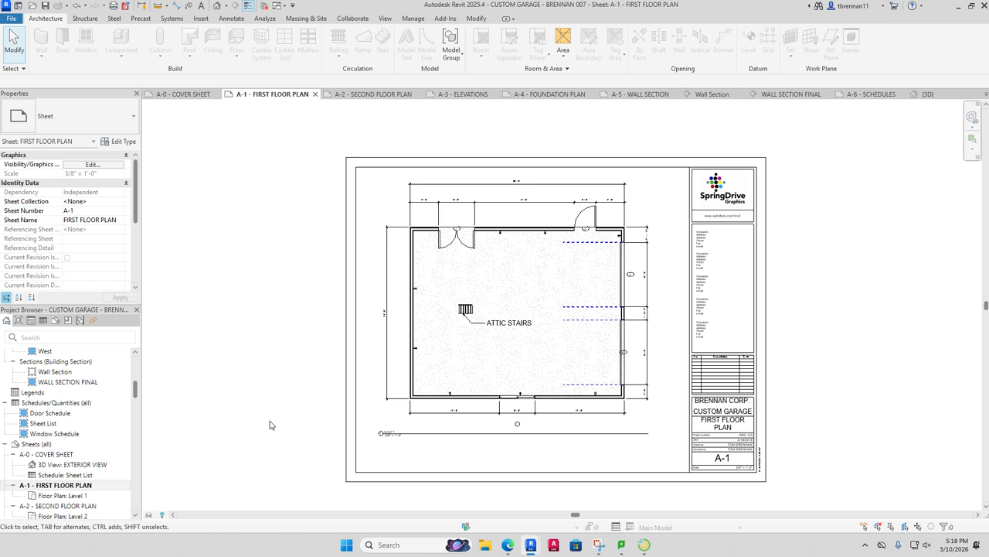
Step: Review the sheets A-0 - COVER SHEET, A-1 - FIRST FLOOR PLAN and A-2 - SECOND FLOOR PLAN one after another
{"action": "double_click", "coordinate": [70, 455]}
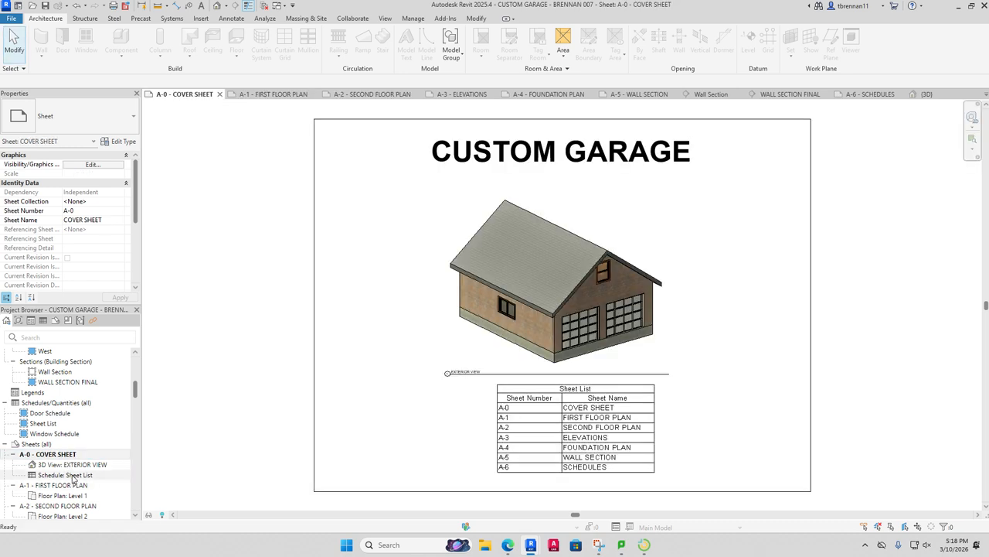
{"action": "double_click", "coordinate": [74, 486]}
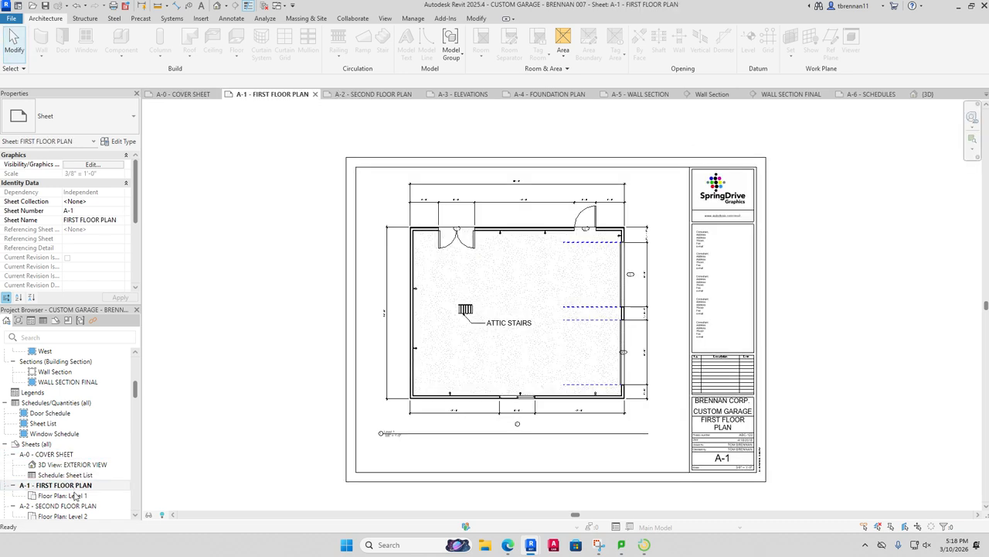
{"action": "scroll", "coordinate": [75, 494], "scroll_direction": "down", "scroll_amount": 1}
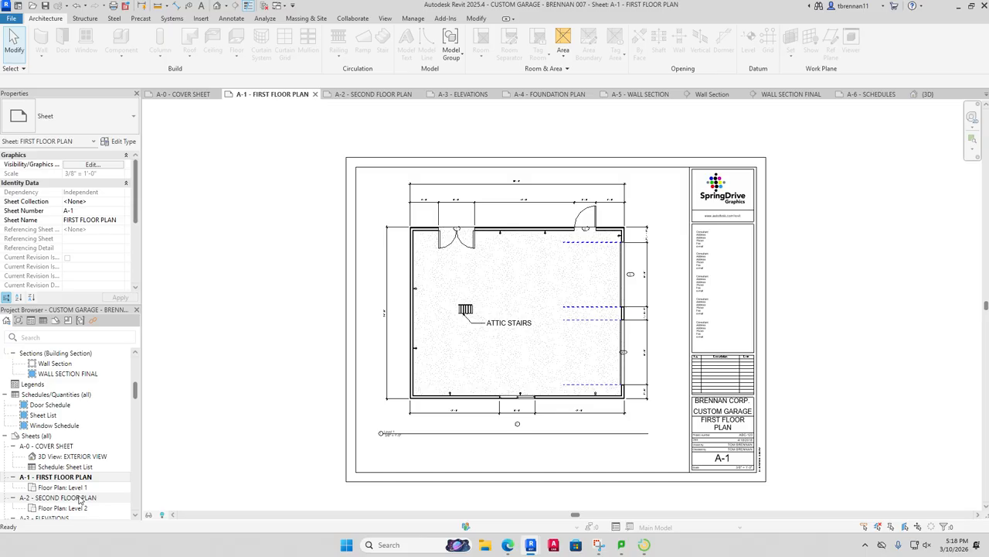
{"action": "double_click", "coordinate": [77, 497]}
{"action": "scroll", "coordinate": [93, 472], "scroll_direction": "down", "scroll_amount": 3}
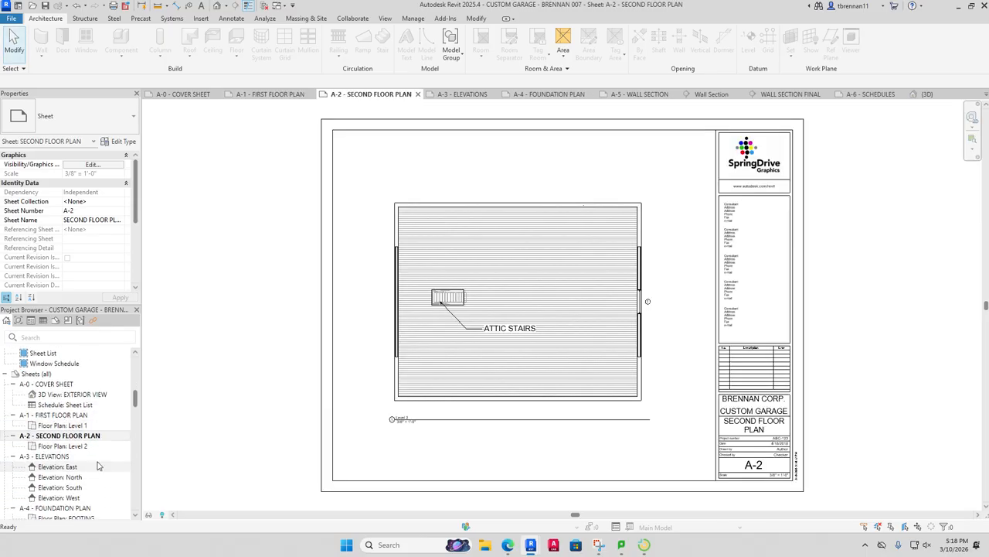
Step: Open the sheet A-3 - ELEVATIONS and examine the four garage elevations
{"action": "double_click", "coordinate": [93, 456]}
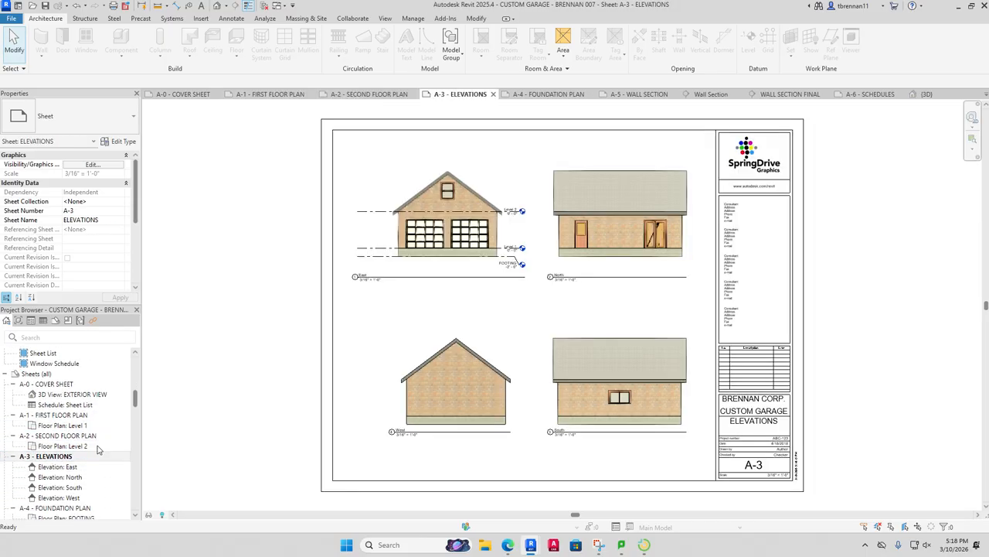
{"action": "scroll", "coordinate": [183, 421], "scroll_direction": "down", "scroll_amount": 1}
{"action": "scroll", "coordinate": [179, 418], "scroll_direction": "down", "scroll_amount": 2}
{"action": "scroll", "coordinate": [169, 414], "scroll_direction": "up", "scroll_amount": 4}
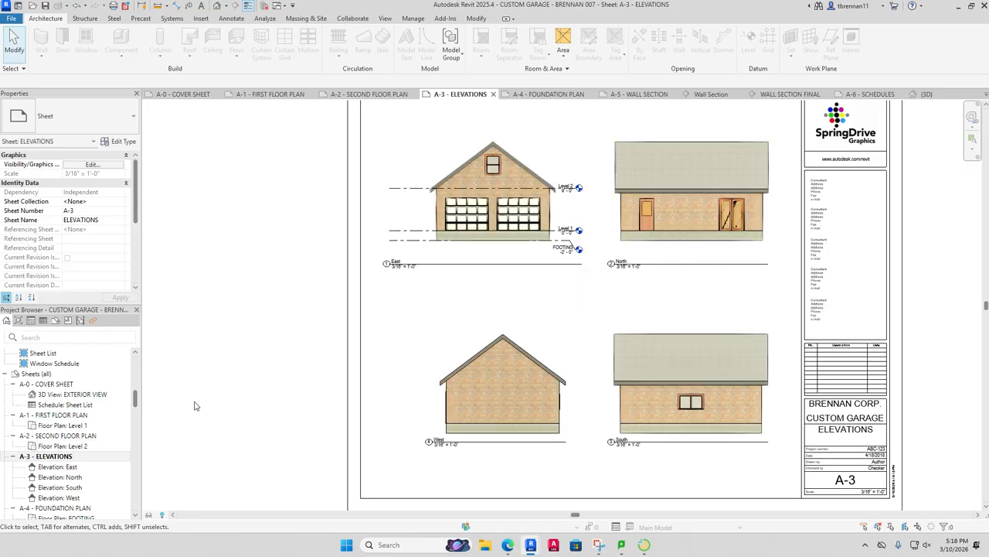
{"action": "scroll", "coordinate": [195, 406], "scroll_direction": "down", "scroll_amount": 1}
{"action": "scroll", "coordinate": [77, 400], "scroll_direction": "down", "scroll_amount": 3}
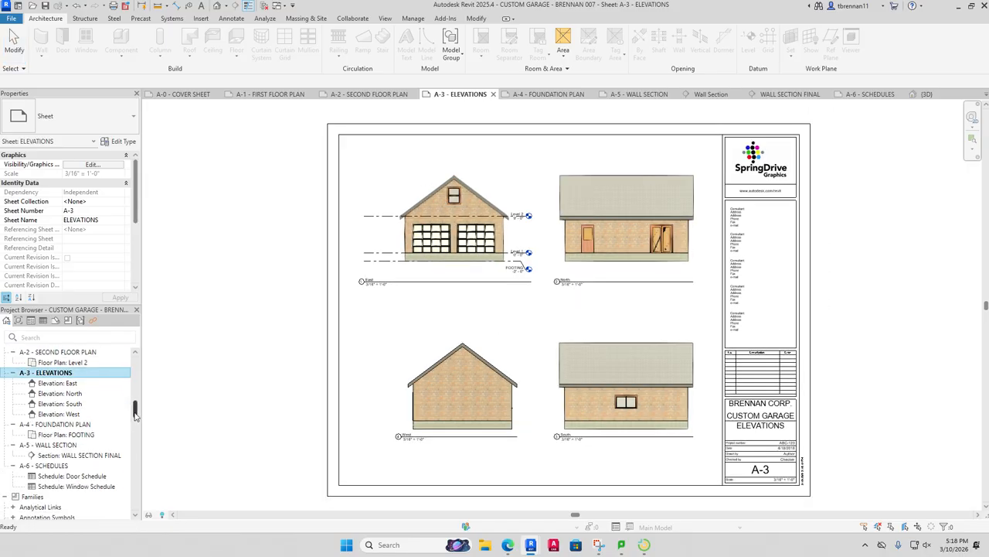
Step: Review the remaining sheets A-4 - FOUNDATION PLAN, A-5 - WALL SECTION and A-6 - SCHEDULES in turn
{"action": "double_click", "coordinate": [66, 403]}
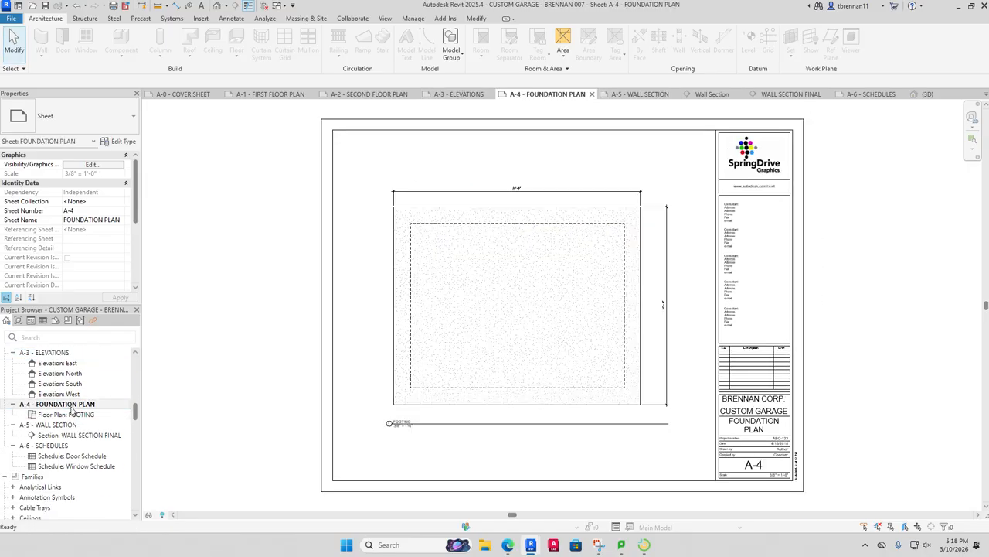
{"action": "double_click", "coordinate": [54, 425]}
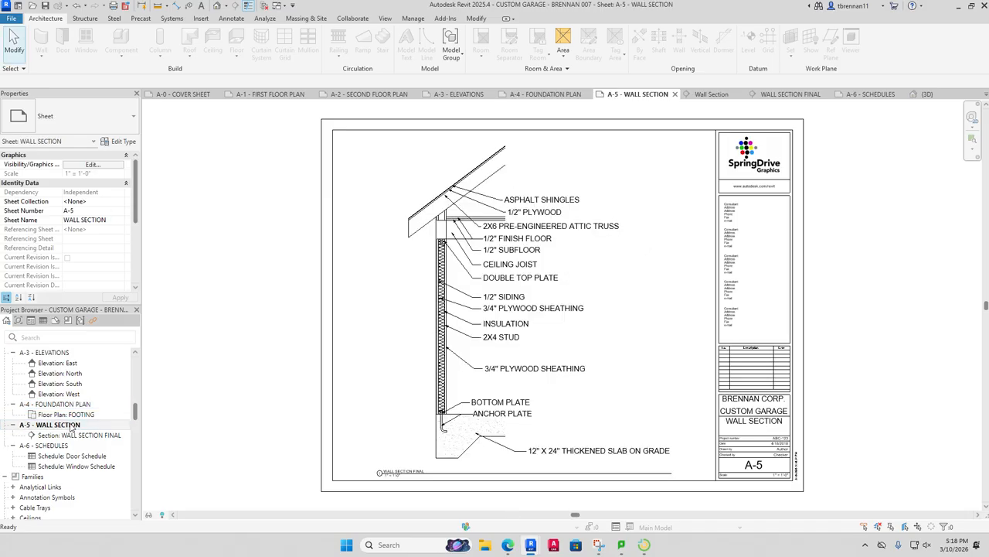
{"action": "double_click", "coordinate": [60, 446]}
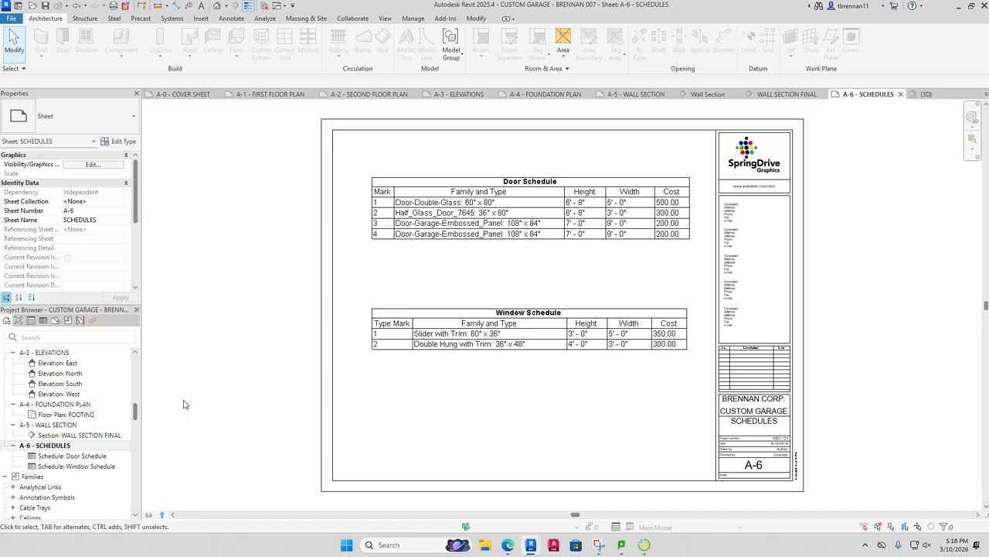
Step: Check the students' screens in the LanSchool Teacher Console and return to the garage project in Revit
{"action": "left_click", "coordinate": [644, 544]}
{"action": "mouse_move", "coordinate": [759, 466]}
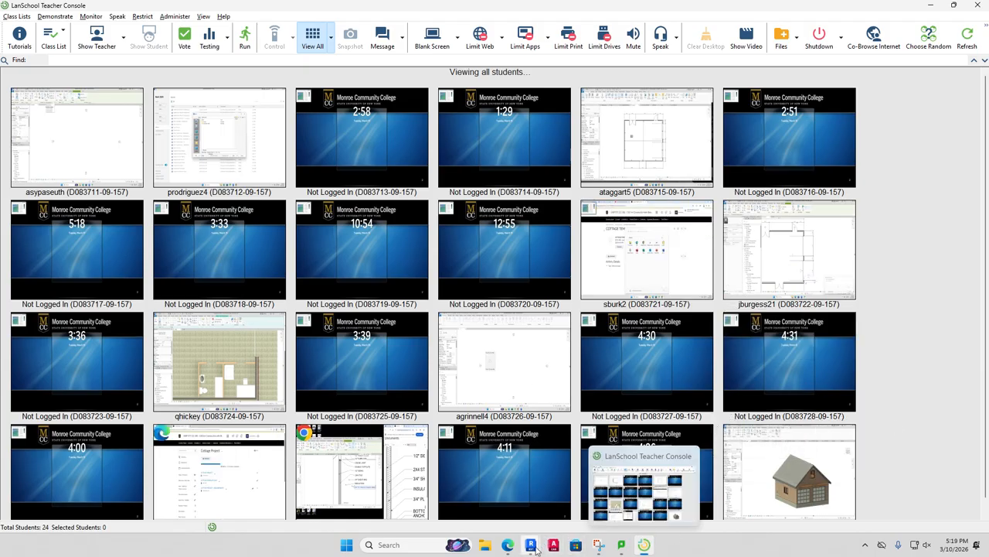
{"action": "mouse_move", "coordinate": [532, 551]}
{"action": "left_click", "coordinate": [514, 498]}
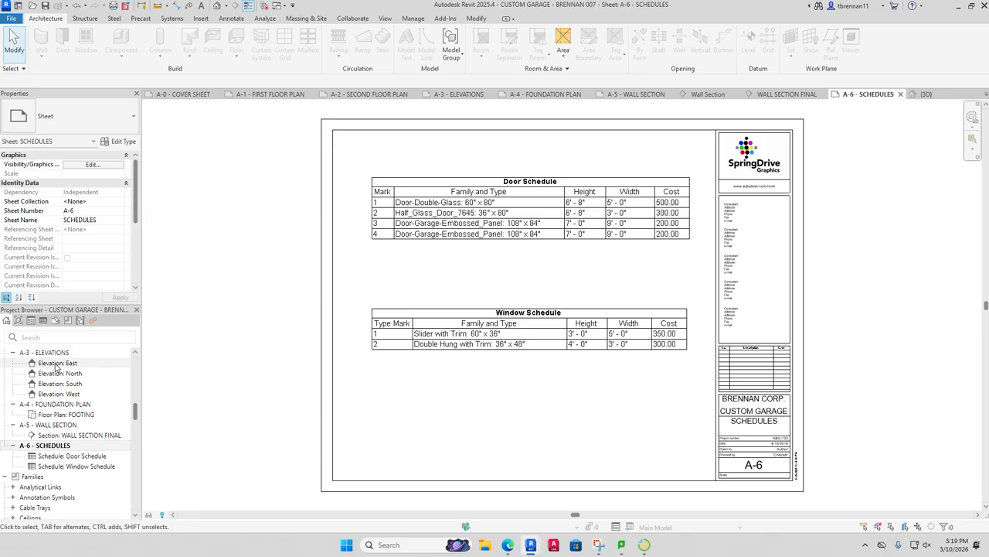
Step: Switch to the LanSchool Teacher Console, open the student screen showing the 3D garage model and check the project's views and sheets
{"action": "left_click", "coordinate": [644, 545]}
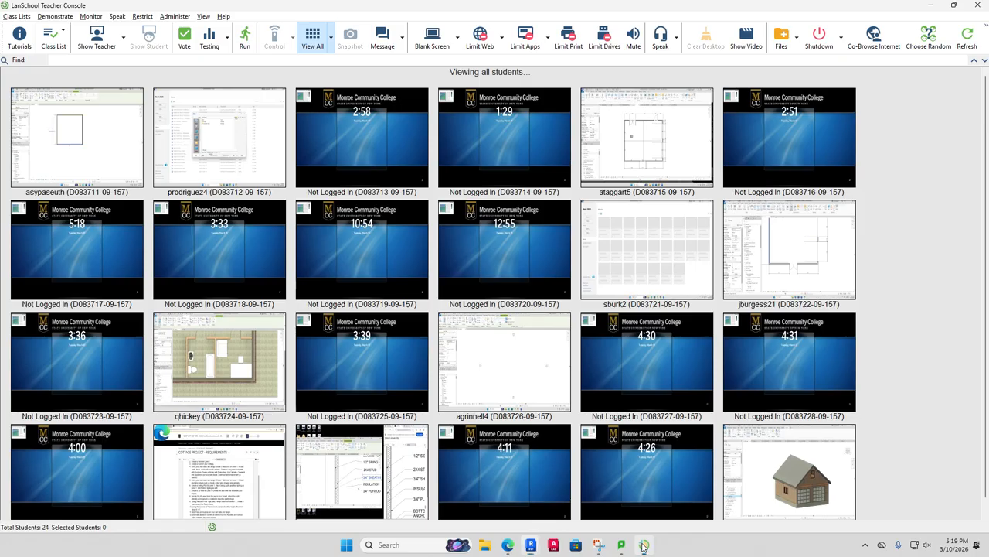
{"action": "scroll", "coordinate": [904, 442], "scroll_direction": "down", "scroll_amount": 1}
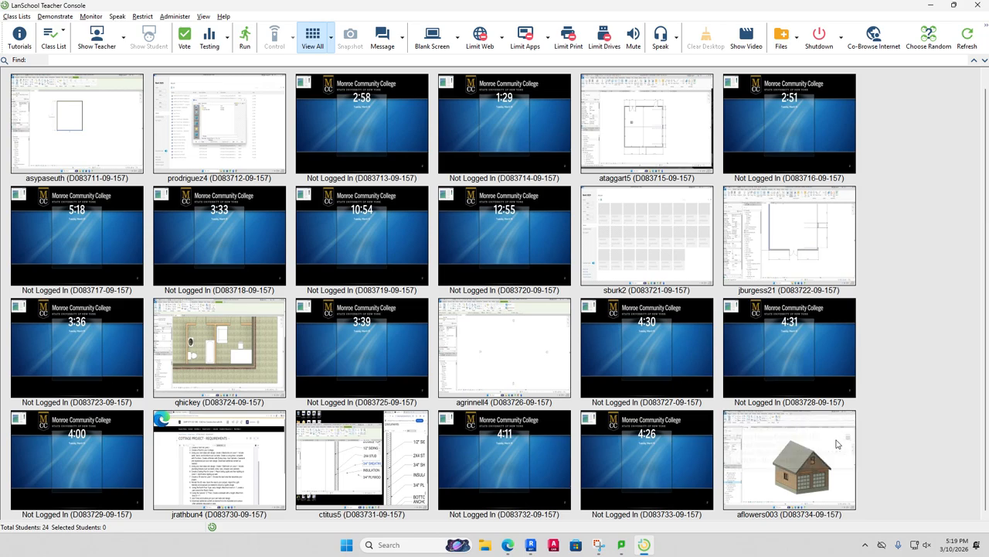
{"action": "double_click", "coordinate": [839, 492]}
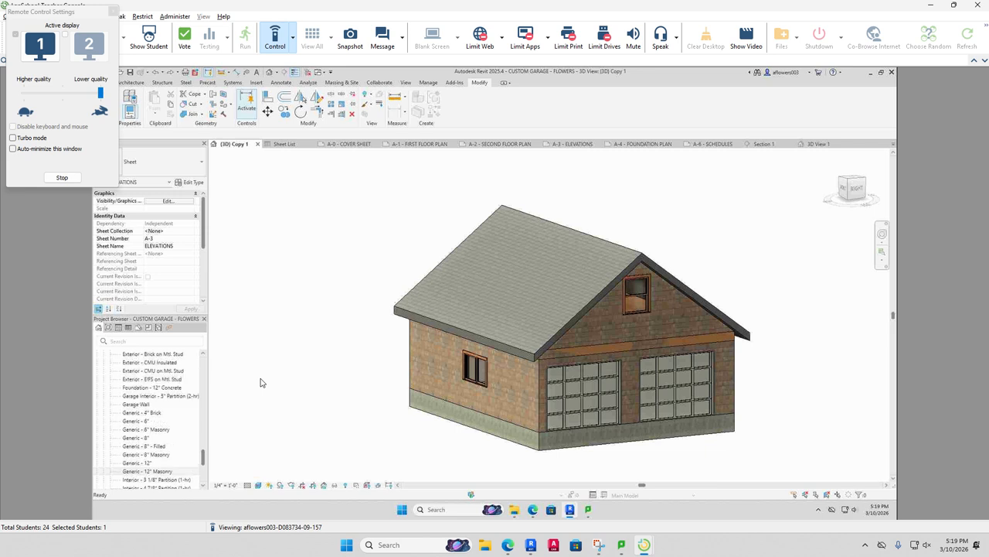
{"action": "scroll", "coordinate": [151, 470], "scroll_direction": "up", "scroll_amount": 8}
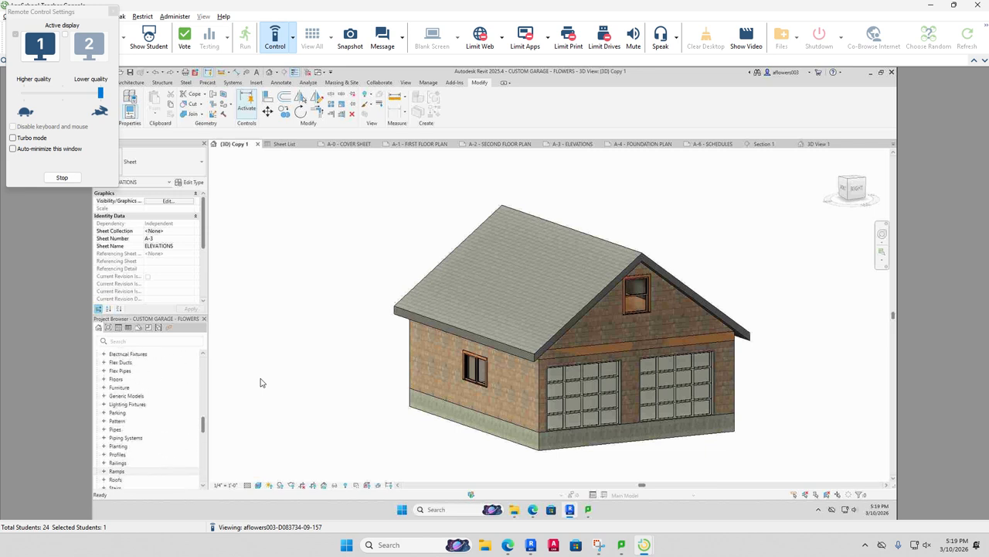
{"action": "scroll", "coordinate": [147, 418], "scroll_direction": "up", "scroll_amount": 4}
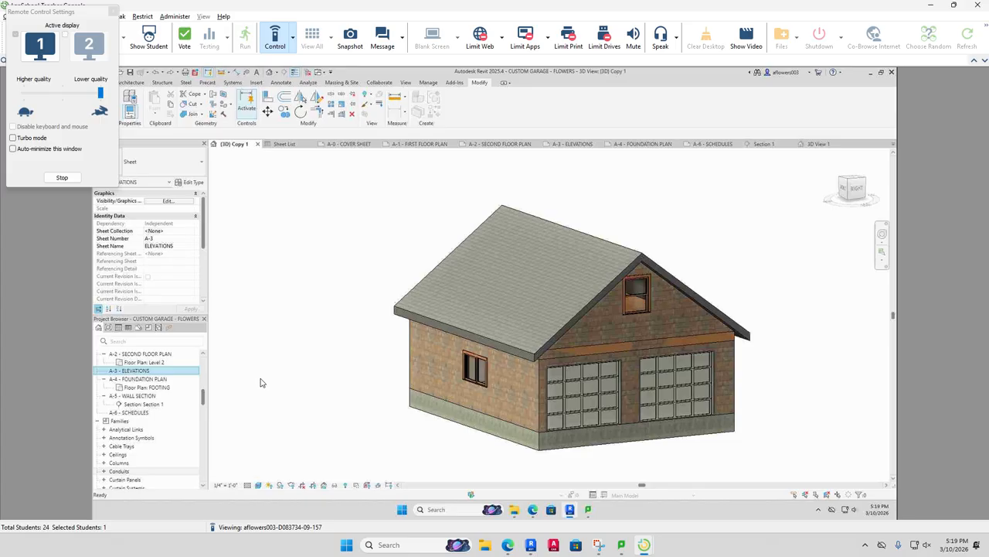
{"action": "scroll", "coordinate": [147, 417], "scroll_direction": "up", "scroll_amount": 10}
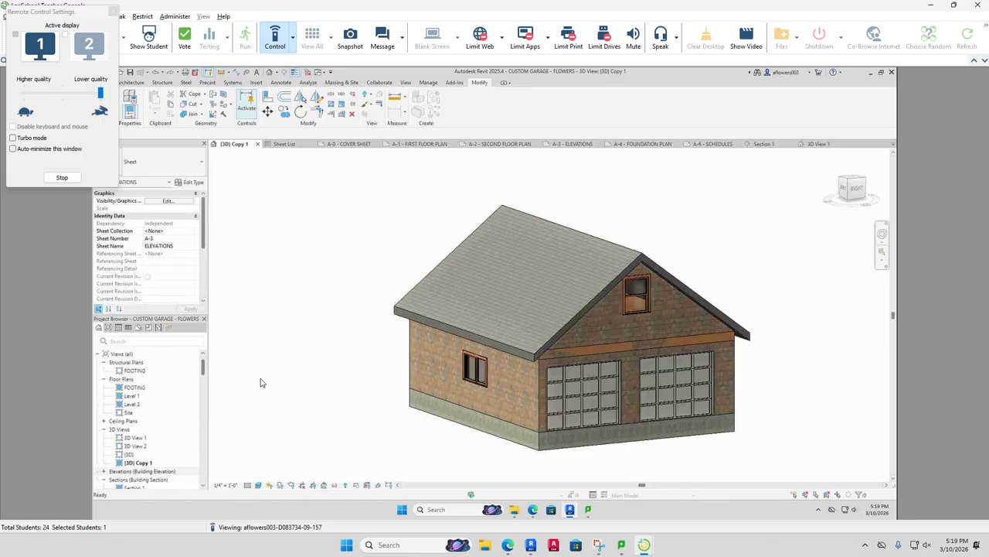
{"action": "scroll", "coordinate": [147, 417], "scroll_direction": "down", "scroll_amount": 5}
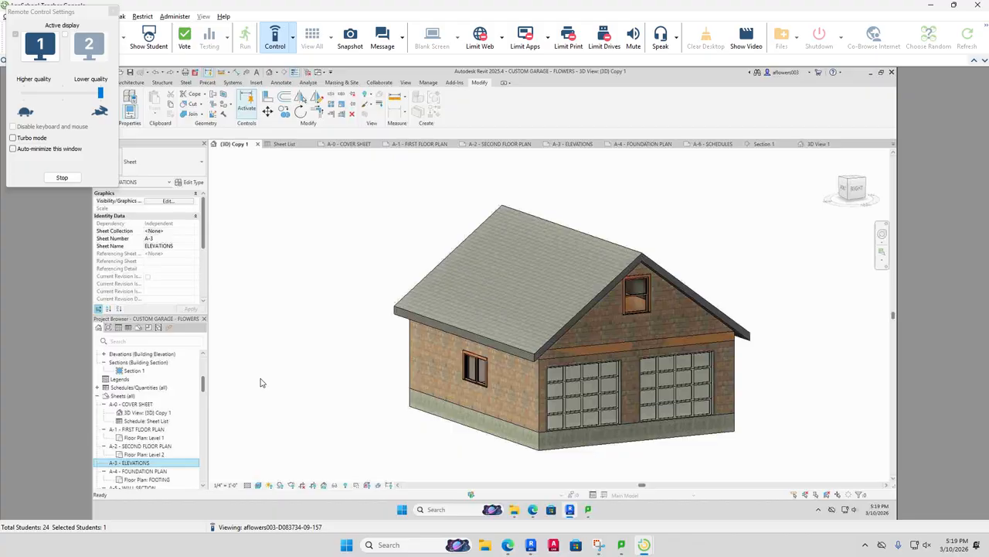
{"action": "scroll", "coordinate": [147, 417], "scroll_direction": "down", "scroll_amount": 1}
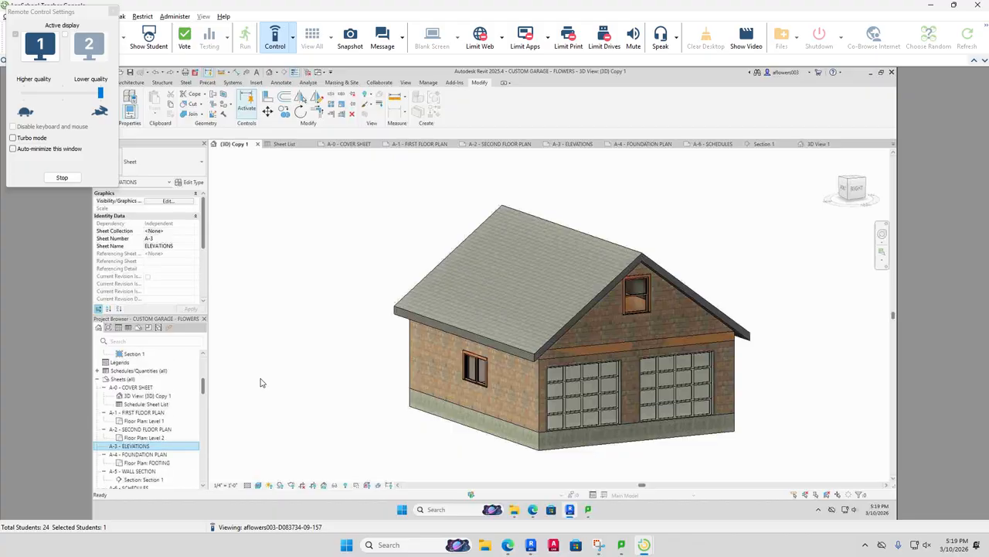
{"action": "key", "text": "F2"}
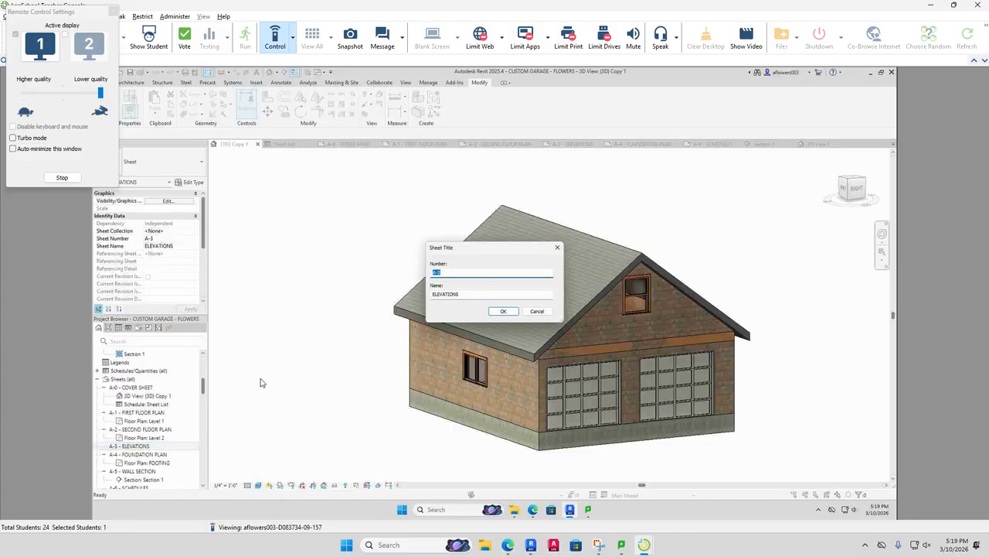
{"action": "left_click", "coordinate": [557, 247]}
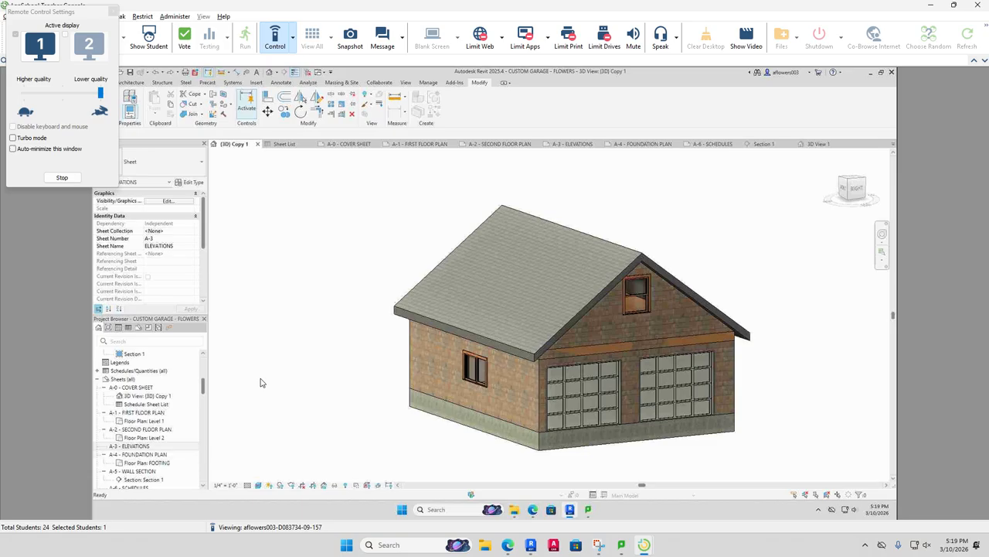
Step: Expand the building elevations in the student's project and open the East elevation view
{"action": "scroll", "coordinate": [147, 417], "scroll_direction": "up", "scroll_amount": 3}
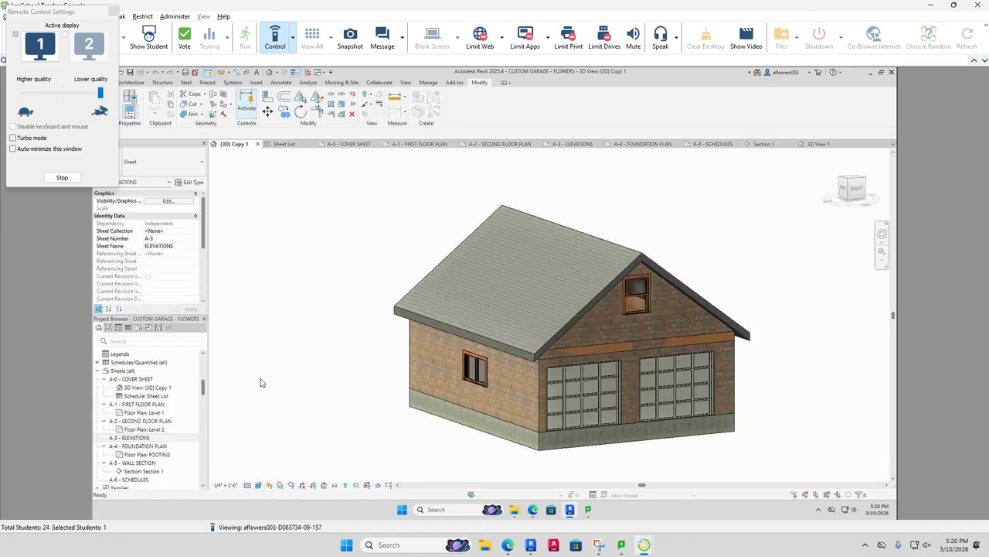
{"action": "scroll", "coordinate": [146, 417], "scroll_direction": "up", "scroll_amount": 1}
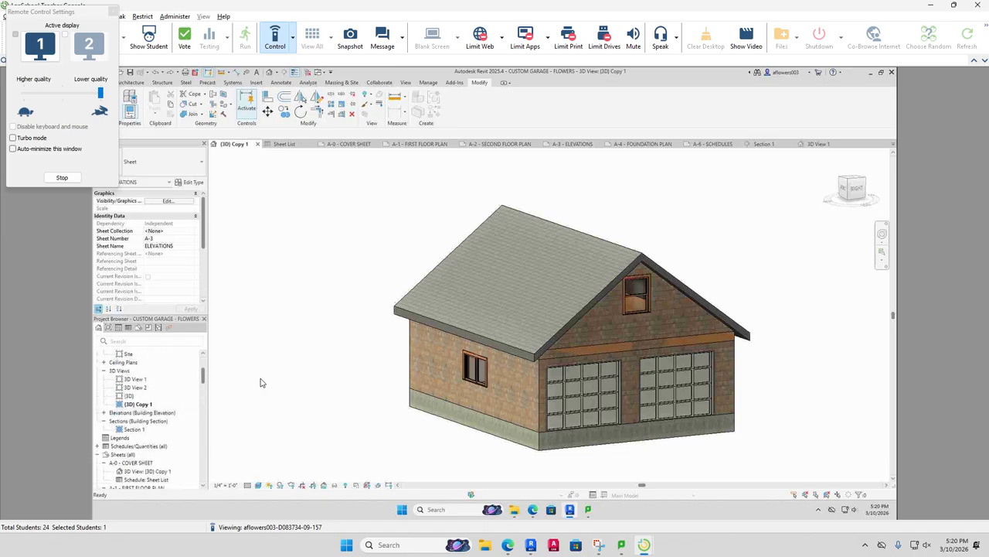
{"action": "double_click", "coordinate": [143, 412]}
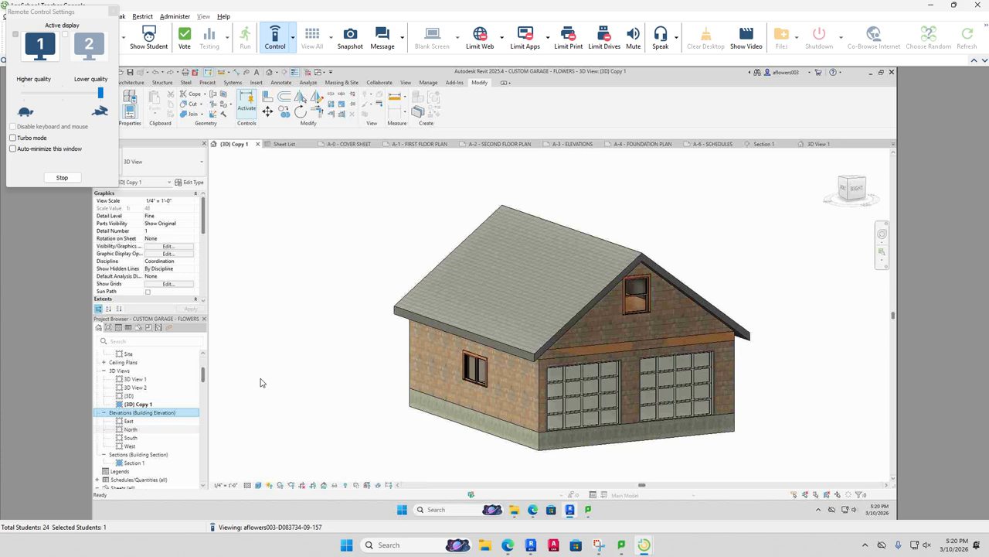
{"action": "double_click", "coordinate": [128, 420]}
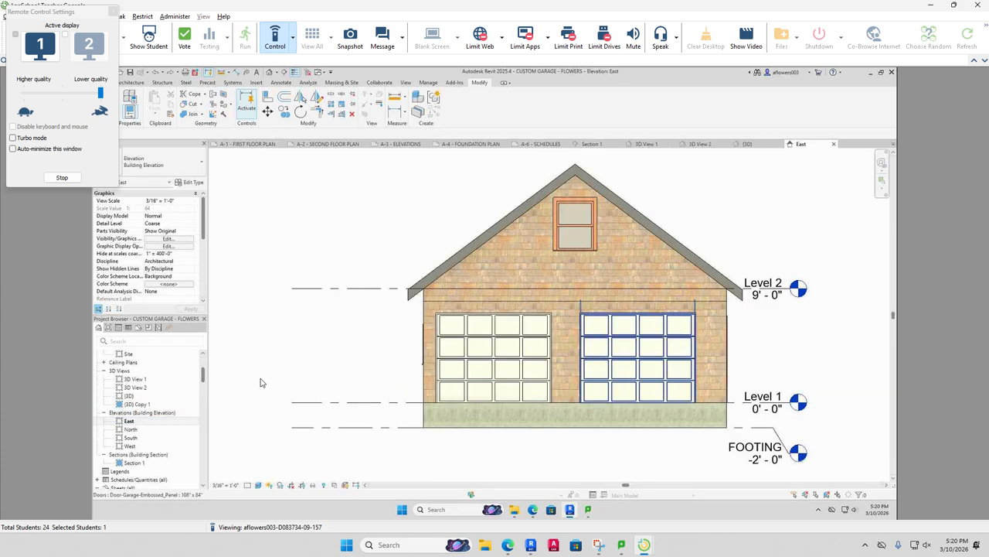
Step: Place the East elevation in the upper left area of the sheet A-3 - ELEVATIONS
{"action": "left_click", "coordinate": [400, 144]}
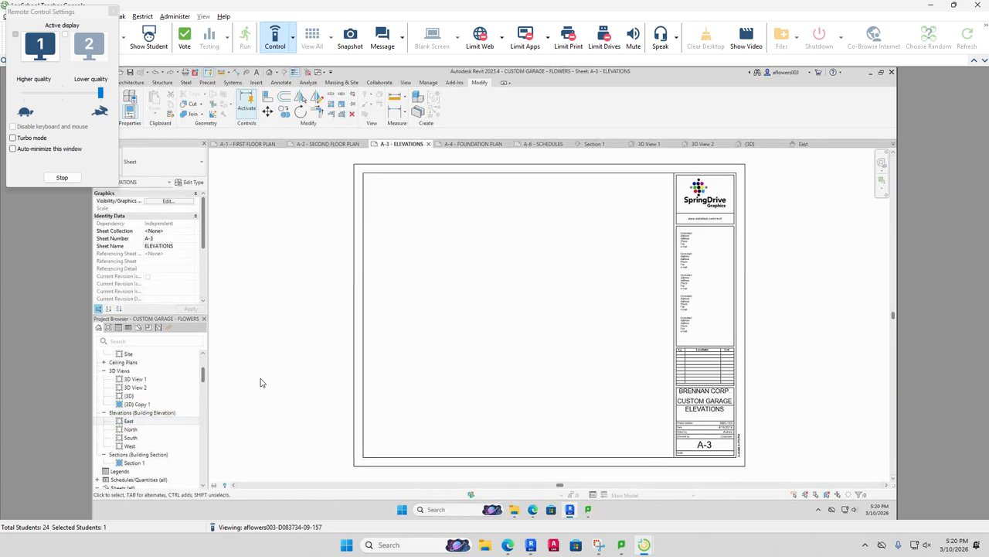
{"action": "left_click", "coordinate": [128, 421]}
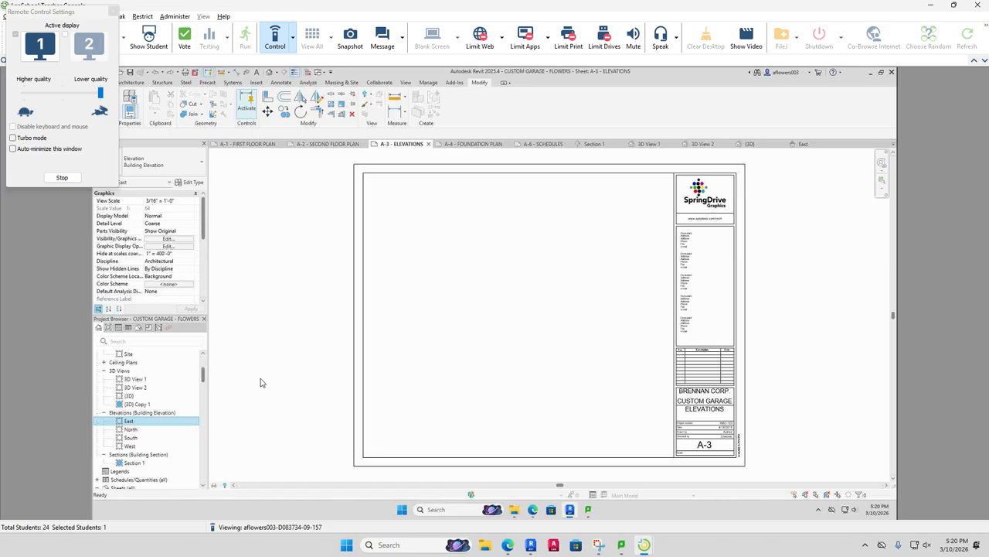
{"action": "left_click_drag", "start_coordinate": [129, 420], "coordinate": [452, 241]}
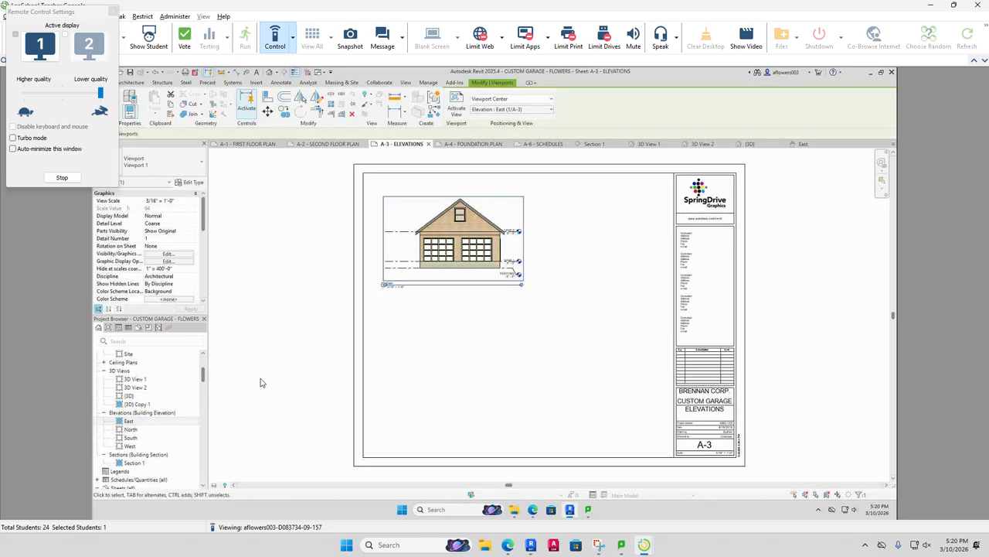
Step: Place the North elevation on sheet A-3 to the right of the East elevation
{"action": "left_click", "coordinate": [130, 429]}
{"action": "left_click_drag", "start_coordinate": [130, 429], "coordinate": [602, 249]}
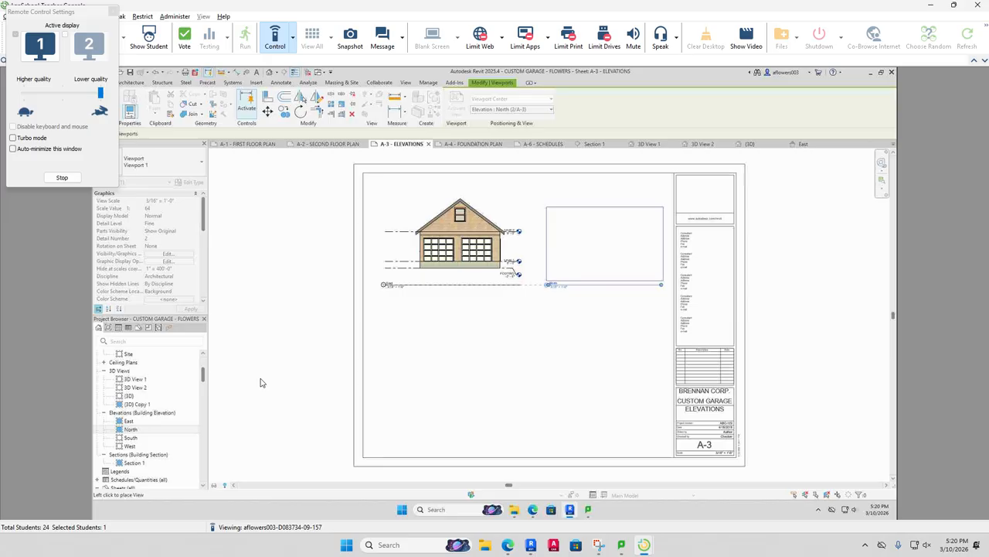
{"action": "left_click", "coordinate": [604, 244]}
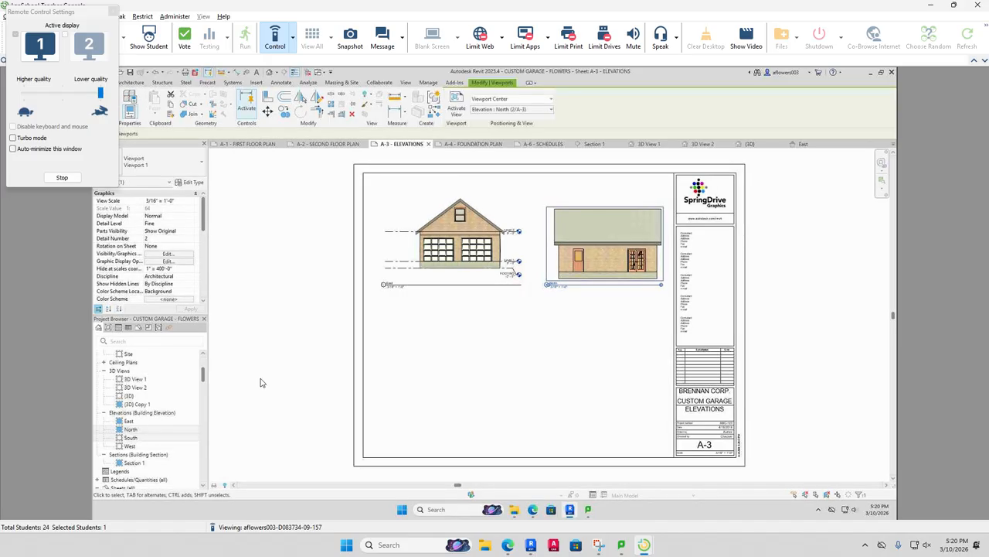
Step: Place the South elevation in the lower left area of sheet A-3 and move the East elevation slightly down
{"action": "left_click_drag", "start_coordinate": [131, 438], "coordinate": [261, 380]}
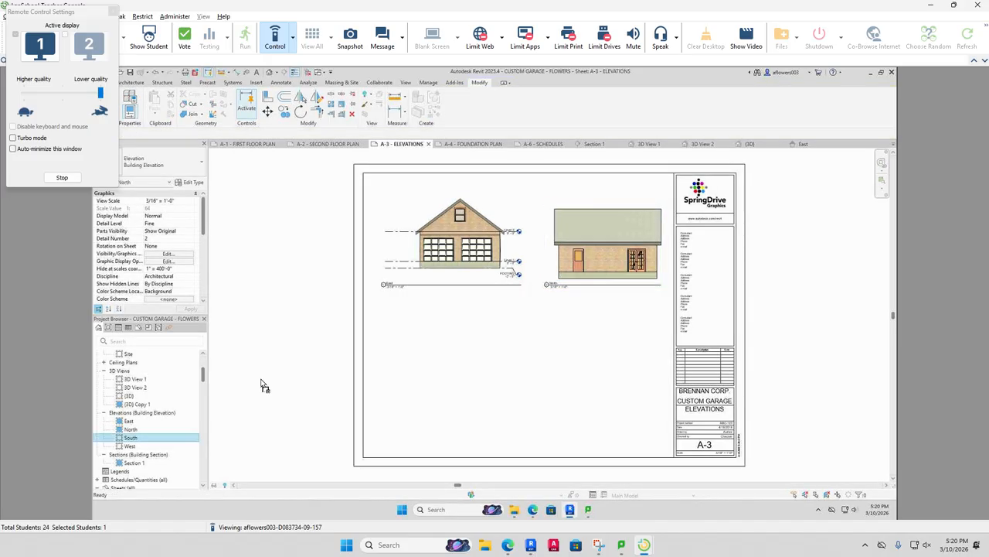
{"action": "left_click", "coordinate": [418, 381]}
{"action": "left_click_drag", "start_coordinate": [418, 380], "coordinate": [446, 381]}
{"action": "left_click", "coordinate": [460, 248]}
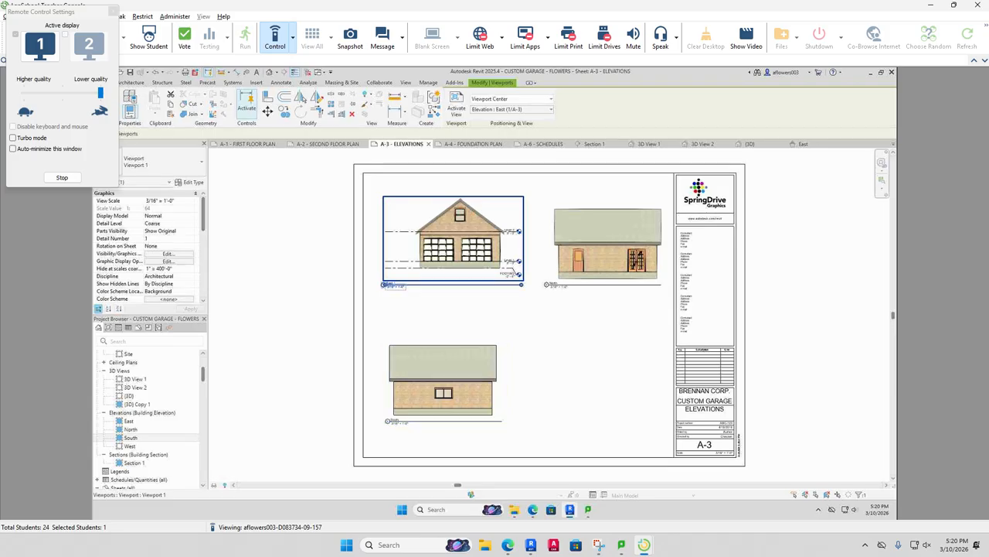
{"action": "left_click_drag", "start_coordinate": [460, 248], "coordinate": [460, 262]}
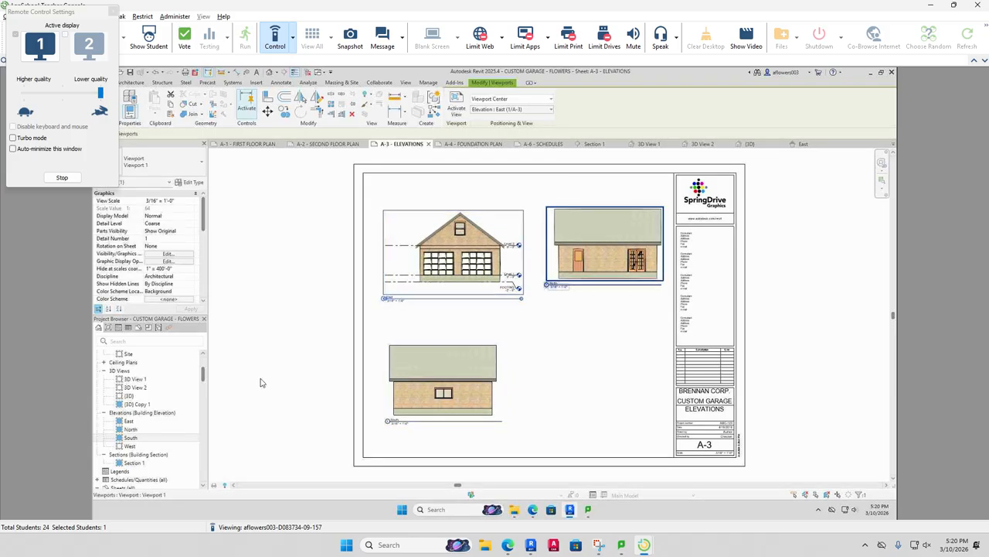
Step: Place the West elevation in the lower right area of sheet A-3 and move the North elevation down level with the East elevation
{"action": "left_click_drag", "start_coordinate": [130, 446], "coordinate": [261, 383]}
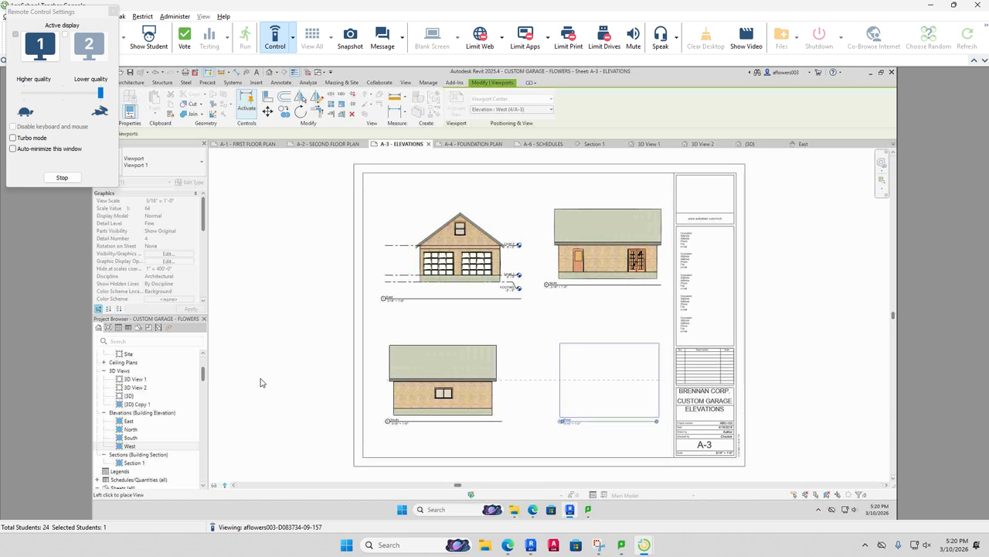
{"action": "left_click", "coordinate": [608, 380]}
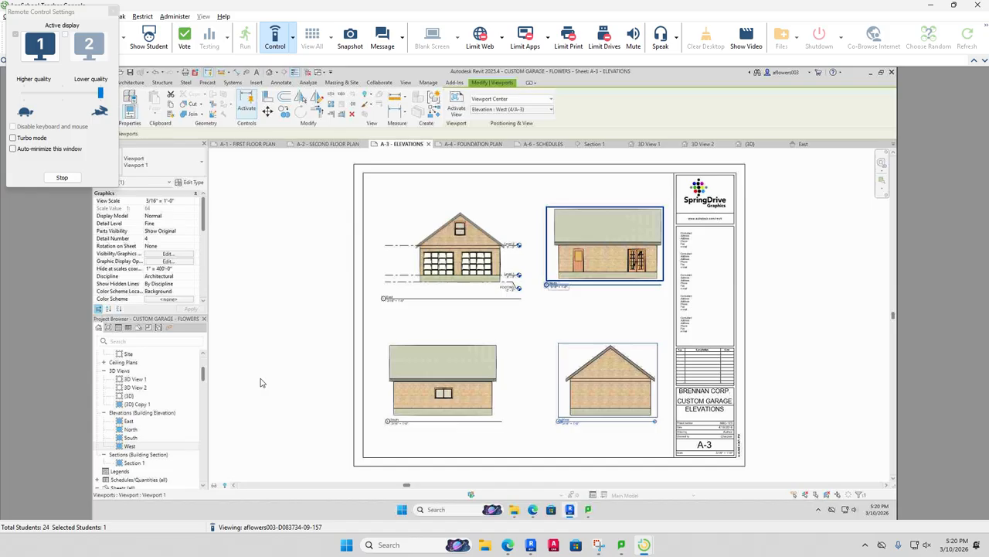
{"action": "left_click", "coordinate": [602, 237]}
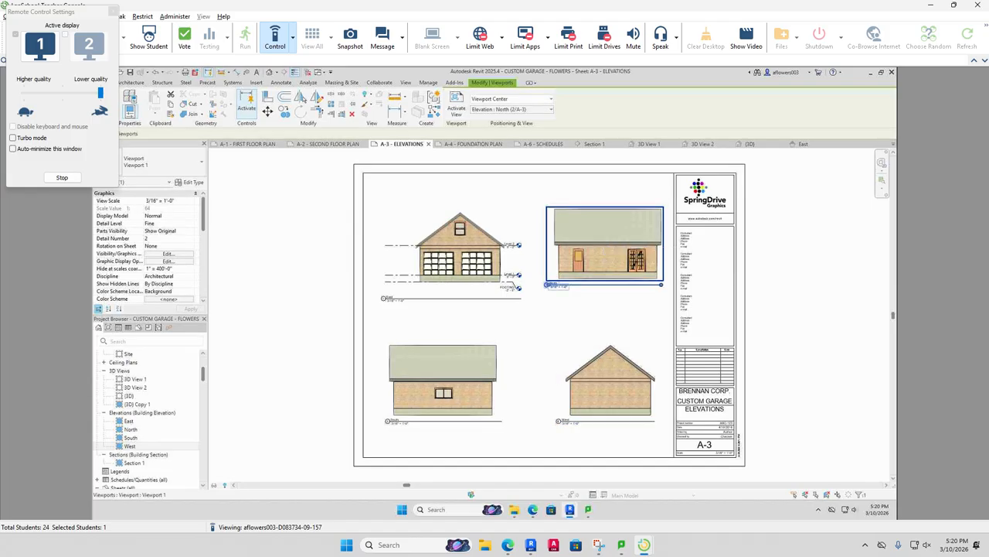
{"action": "left_click_drag", "start_coordinate": [602, 236], "coordinate": [599, 252]}
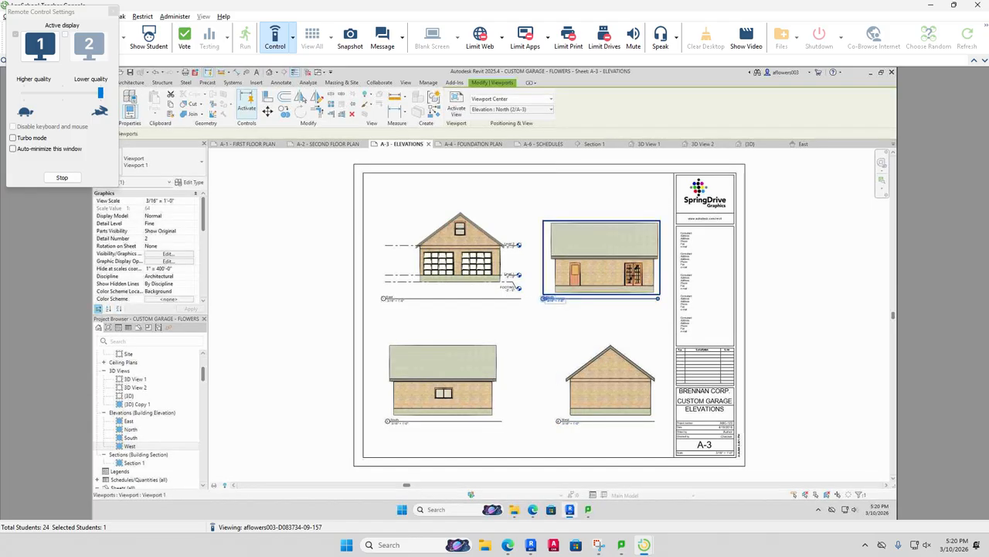
Step: Stop viewing the student's screen and return to the overview of all students
{"action": "left_click", "coordinate": [260, 382]}
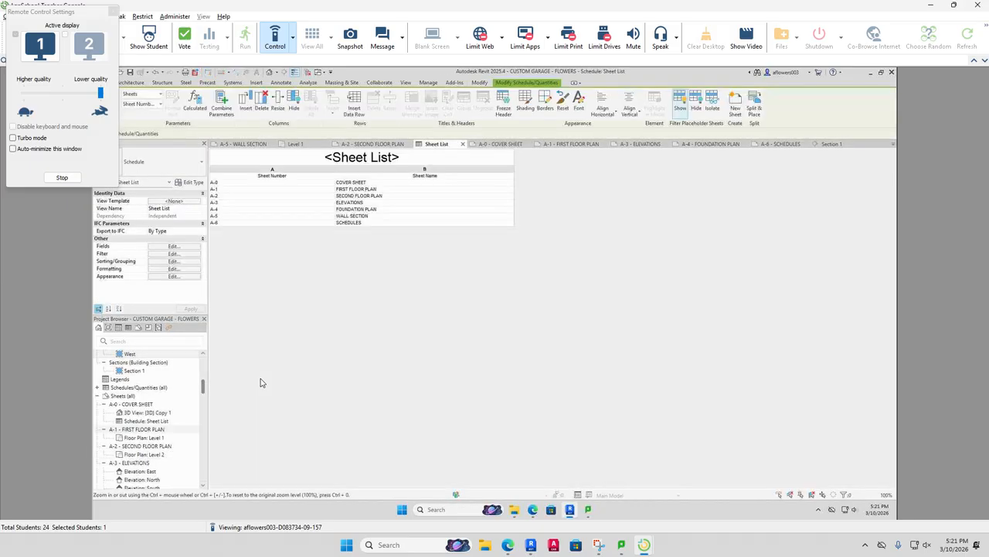
{"action": "left_click", "coordinate": [294, 43]}
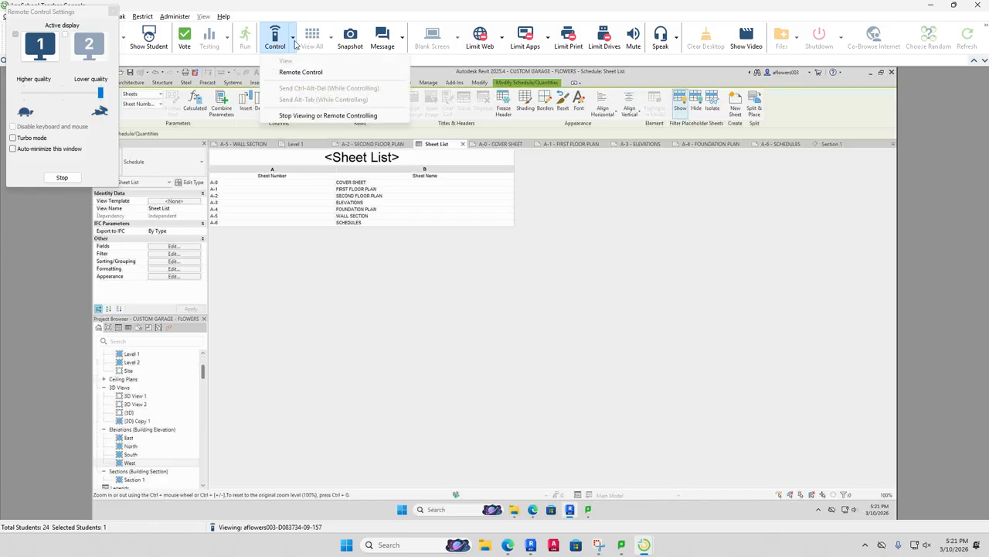
{"action": "left_click", "coordinate": [305, 115]}
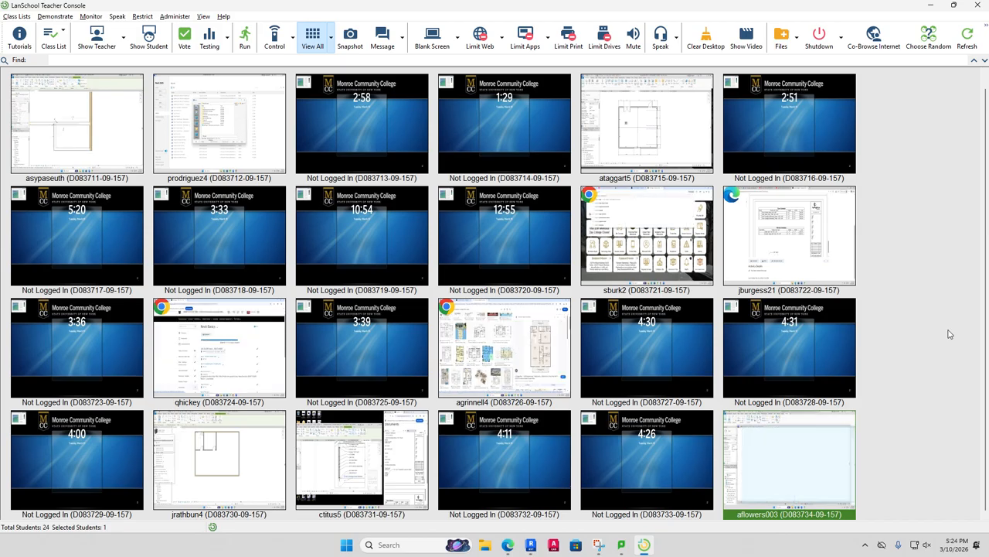
Step: Take remote control of the student screen showing the Level 1 garage floor plan and examine the dimensions along the plan's lower wall
{"action": "mouse_move", "coordinate": [685, 140]}
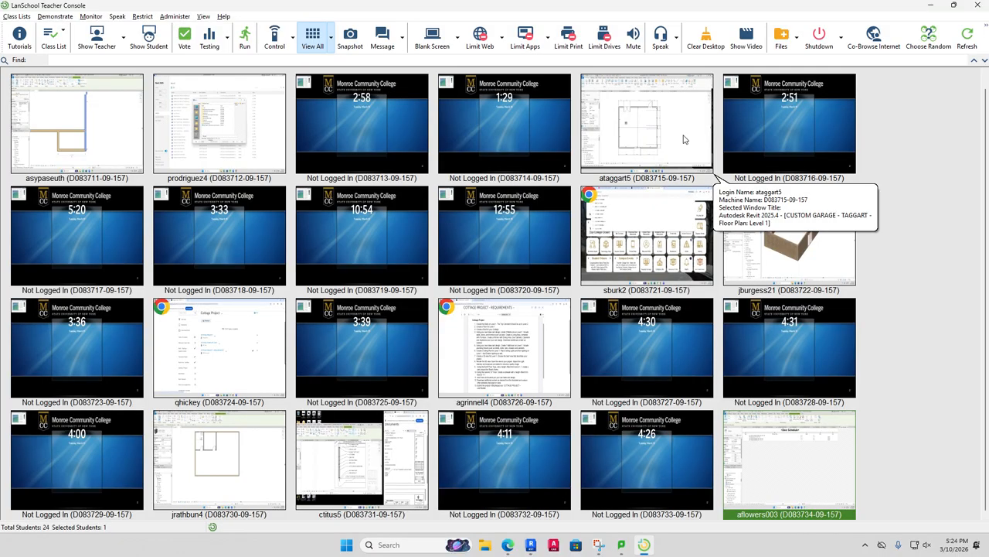
{"action": "double_click", "coordinate": [627, 135]}
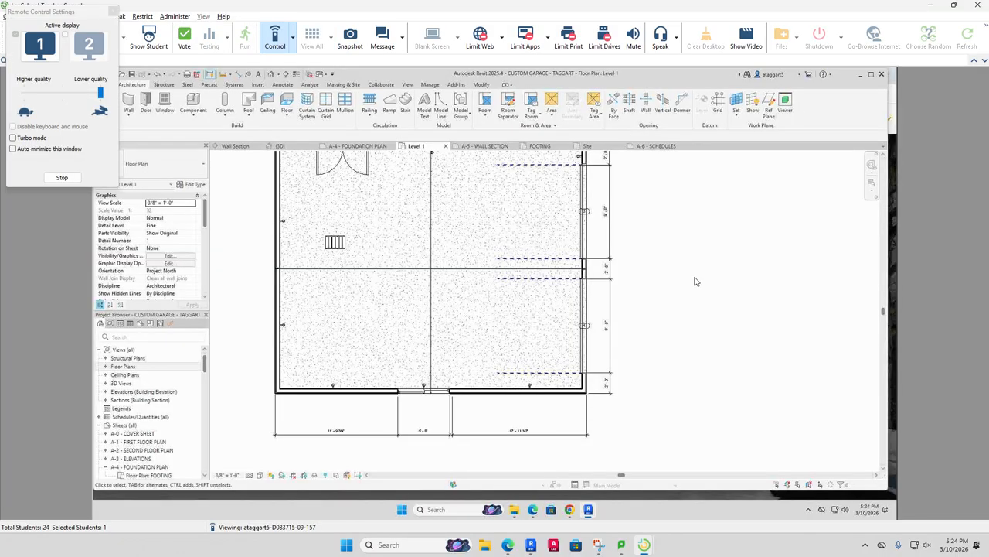
{"action": "left_click", "coordinate": [291, 46]}
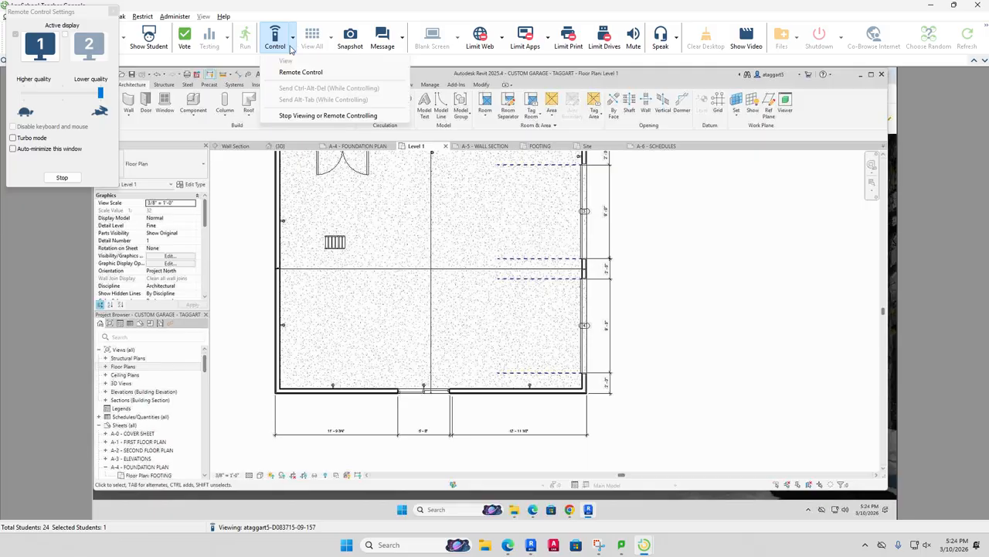
{"action": "left_click", "coordinate": [301, 72]}
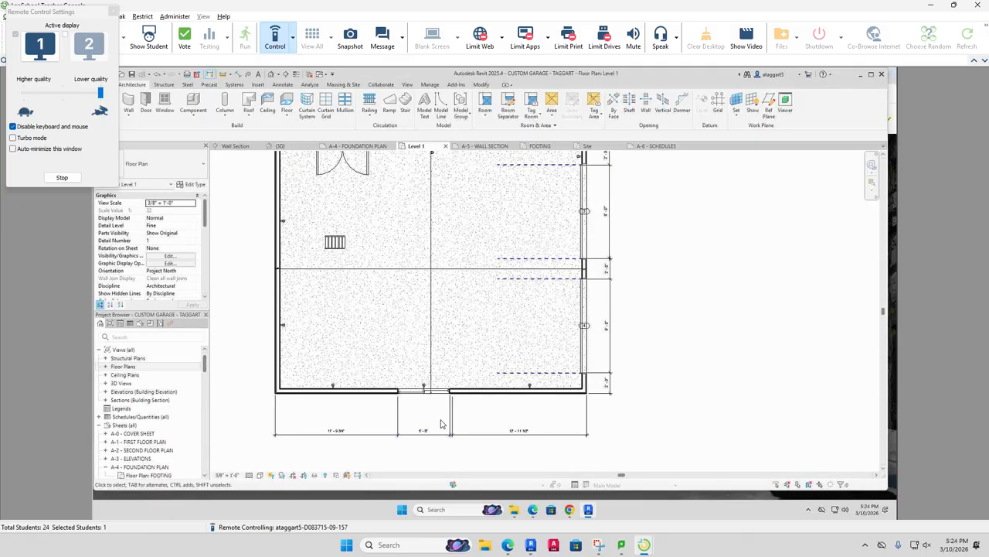
{"action": "scroll", "coordinate": [441, 422], "scroll_direction": "up", "scroll_amount": 4}
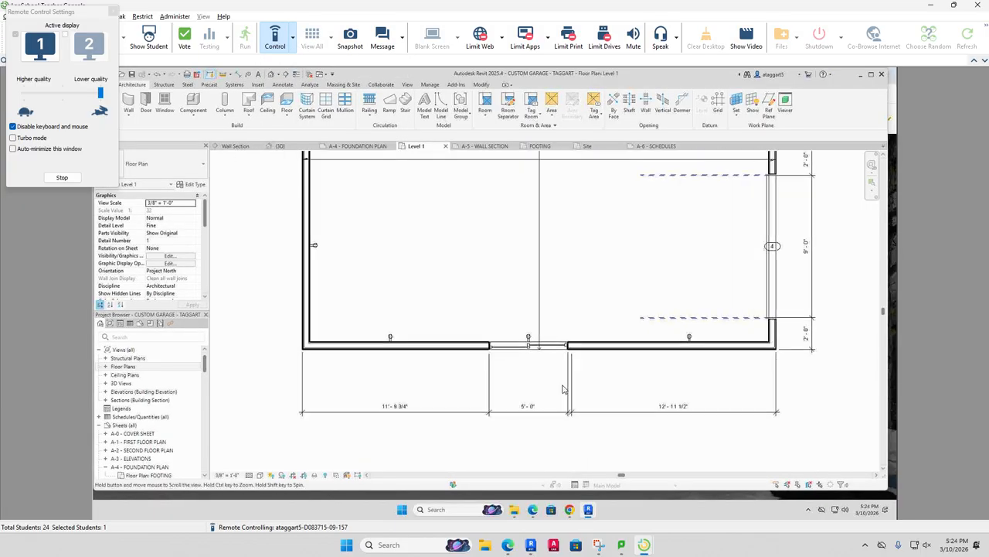
{"action": "scroll", "coordinate": [564, 389], "scroll_direction": "up", "scroll_amount": 1}
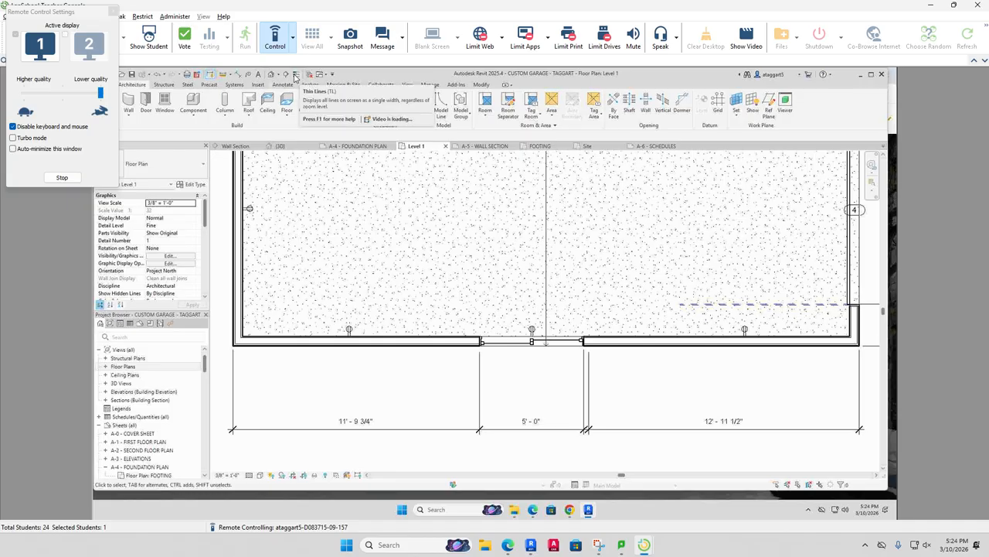
Step: Turn on thin line display in the Level 1 plan and inspect the lower wall's window opening and nearby dimensions
{"action": "left_click", "coordinate": [294, 75]}
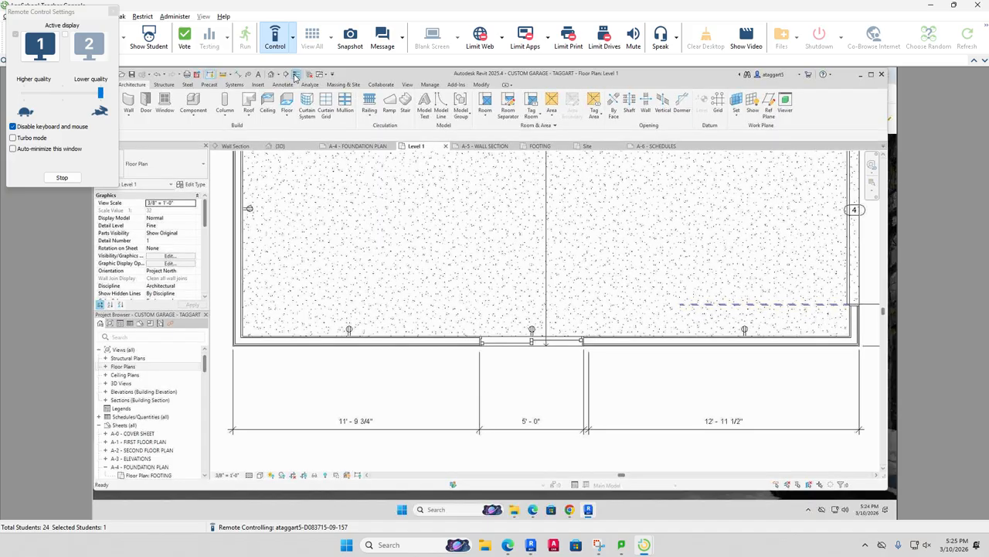
{"action": "left_click", "coordinate": [295, 75]}
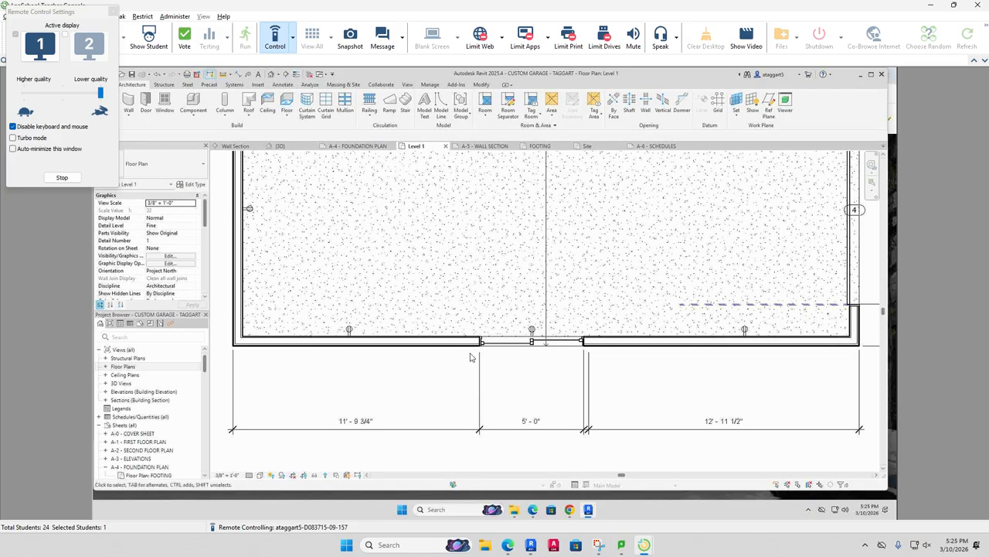
{"action": "scroll", "coordinate": [471, 353], "scroll_direction": "up", "scroll_amount": 2}
{"action": "scroll", "coordinate": [477, 350], "scroll_direction": "up", "scroll_amount": 2}
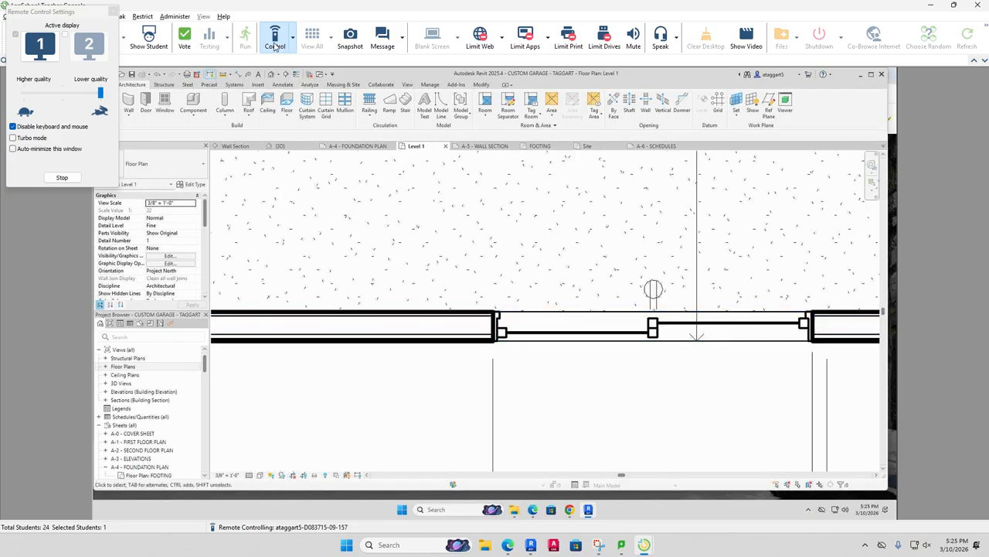
{"action": "left_click", "coordinate": [294, 75]}
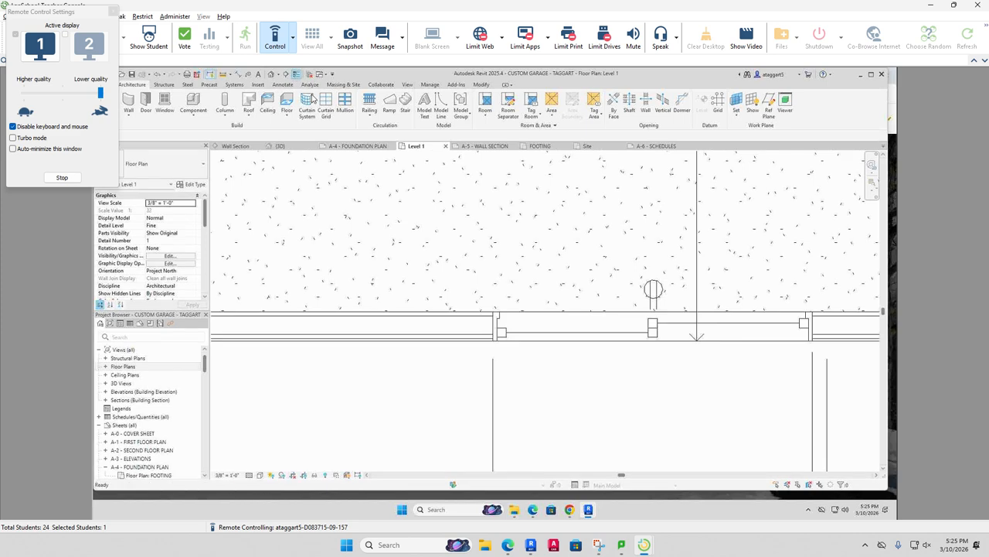
{"action": "scroll", "coordinate": [544, 384], "scroll_direction": "down", "scroll_amount": 5}
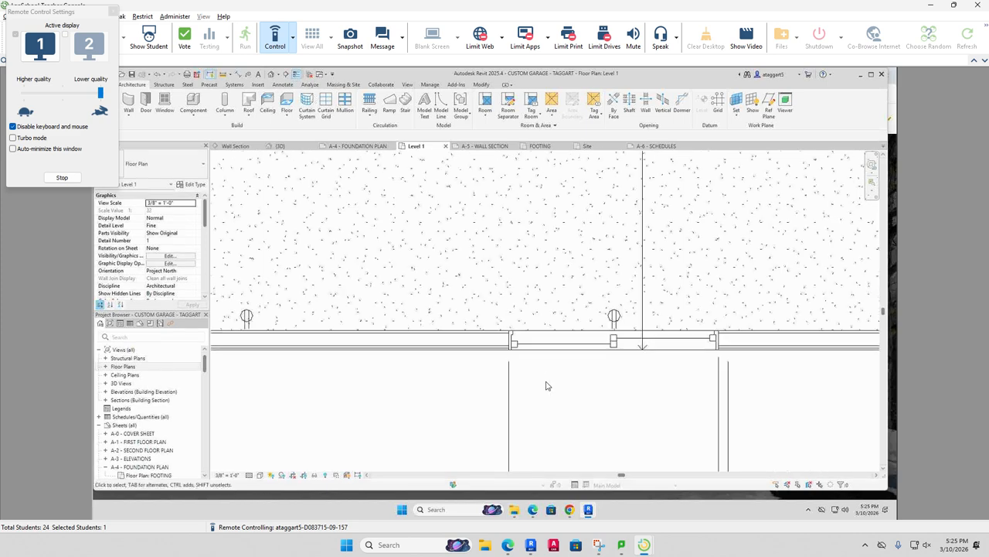
{"action": "scroll", "coordinate": [553, 384], "scroll_direction": "down", "scroll_amount": 3}
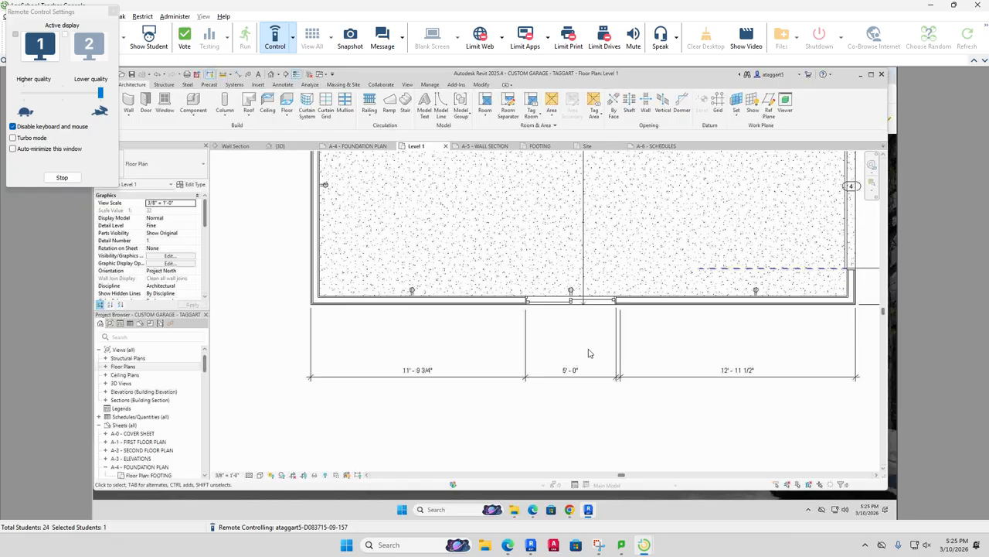
{"action": "scroll", "coordinate": [589, 353], "scroll_direction": "up", "scroll_amount": 1}
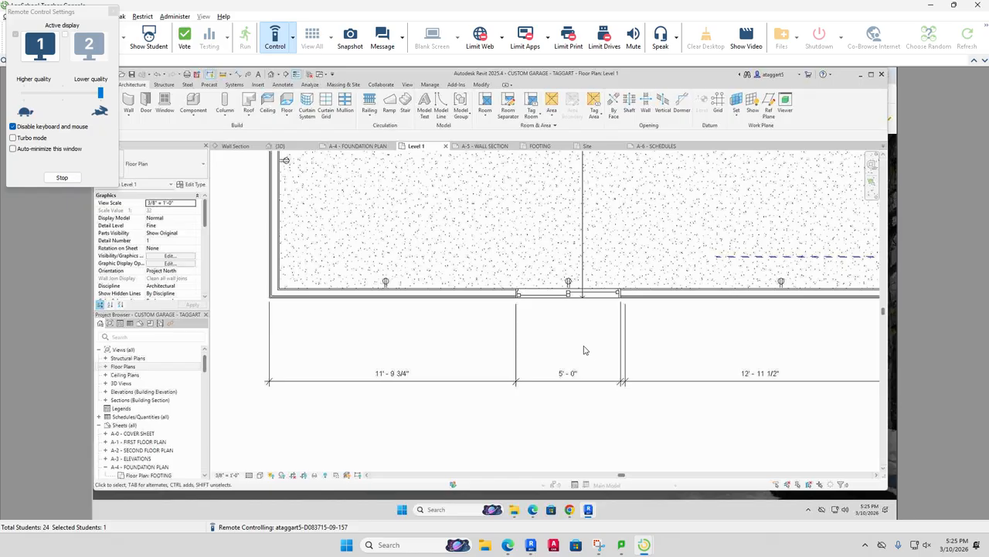
Step: Measure the lower wall window's temporary dimension from the right wall's outer face and set that distance to 12' 6"
{"action": "left_click", "coordinate": [551, 299]}
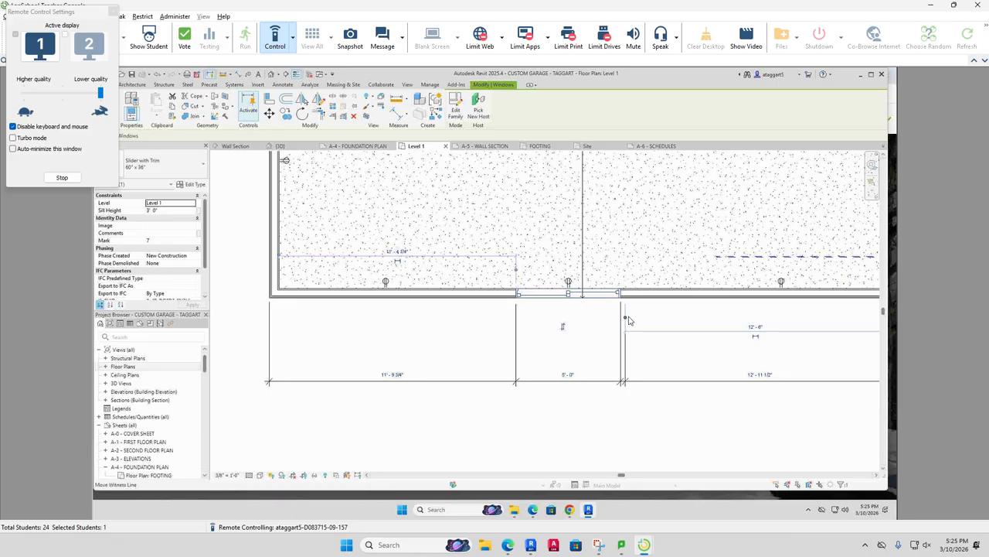
{"action": "middle_click_drag", "start_coordinate": [725, 318], "coordinate": [553, 334]}
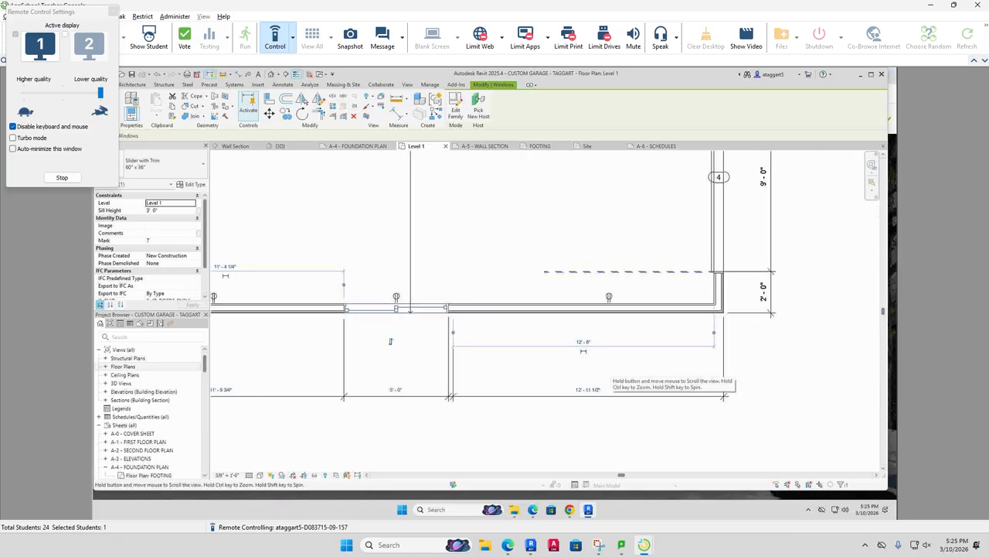
{"action": "scroll", "coordinate": [721, 334], "scroll_direction": "up", "scroll_amount": 3}
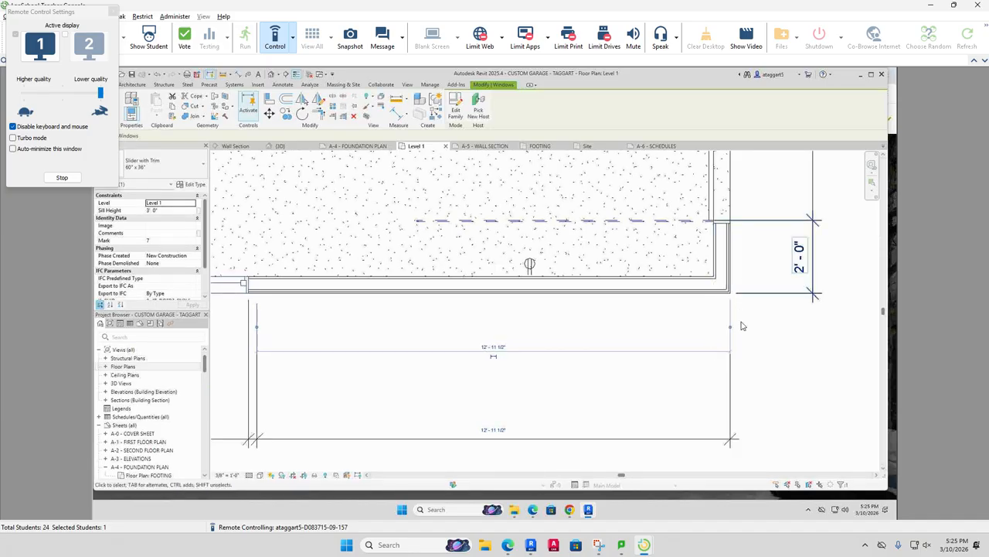
{"action": "middle_click_drag", "start_coordinate": [660, 389], "coordinate": [863, 367]}
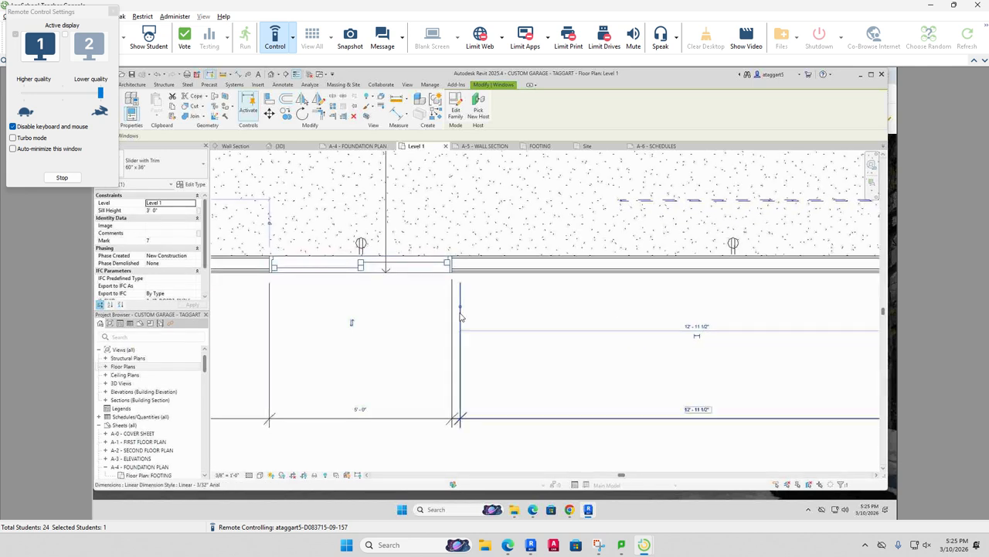
{"action": "left_click_drag", "start_coordinate": [461, 309], "coordinate": [453, 265]}
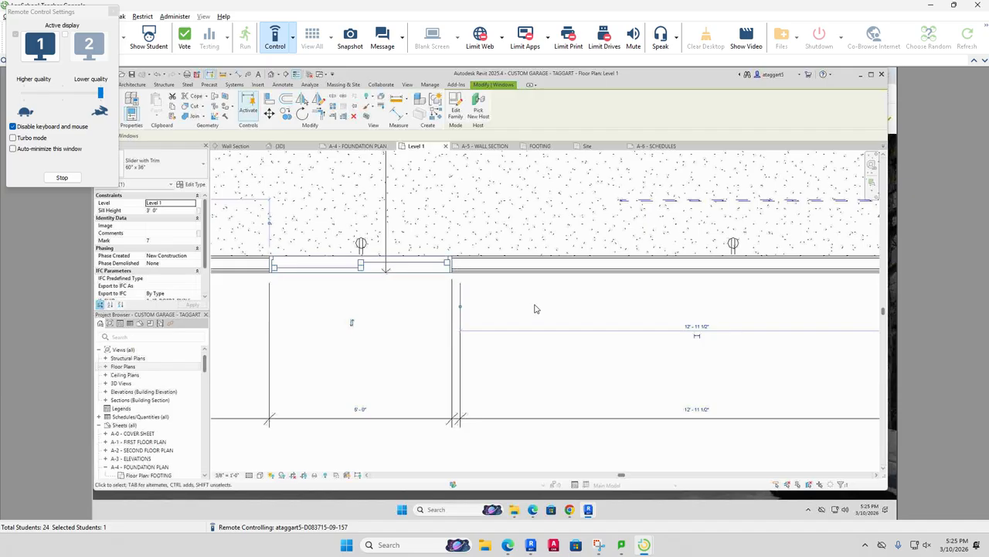
{"action": "left_click", "coordinate": [695, 326]}
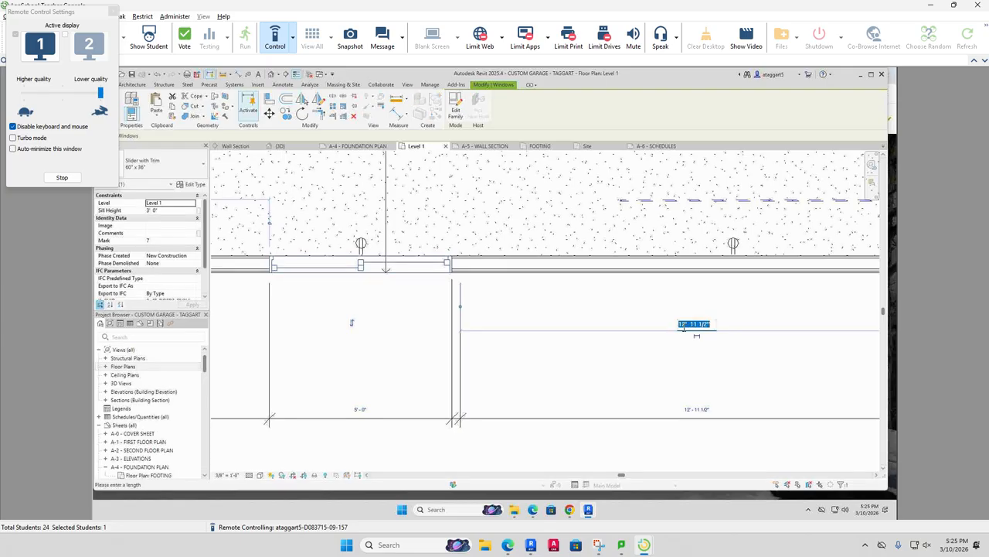
{"action": "type", "text": "12' - 6"}
{"action": "key", "text": "Return"}
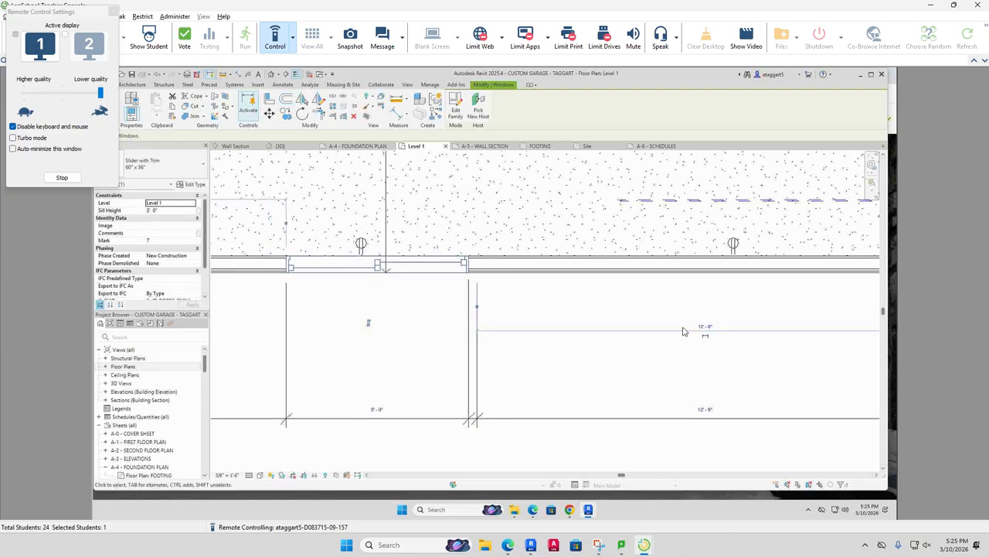
{"action": "left_click", "coordinate": [574, 398]}
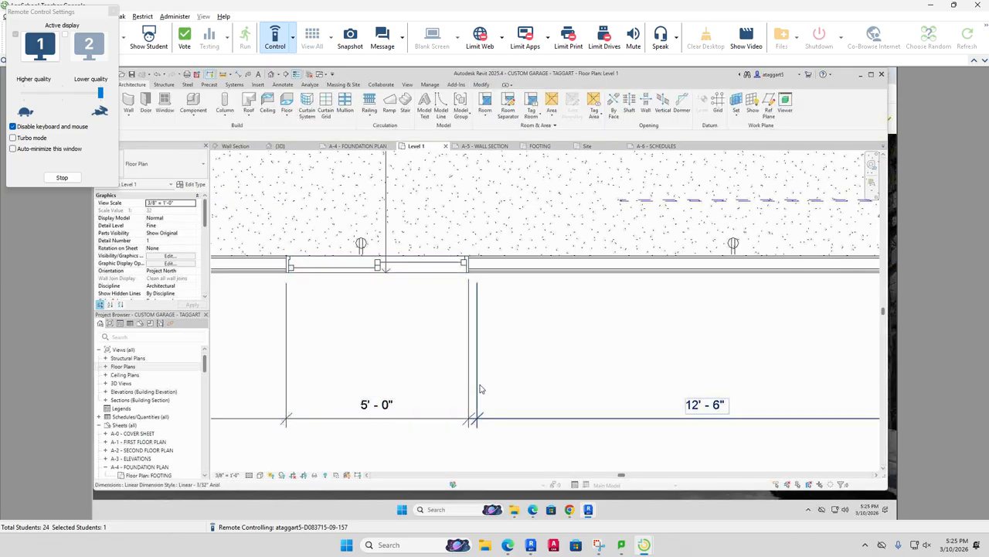
Step: Delete the misaligned 12' 6" dimension between the lower wall window and the building's right corner
{"action": "scroll", "coordinate": [516, 383], "scroll_direction": "down", "scroll_amount": 2}
{"action": "middle_click_drag", "start_coordinate": [516, 383], "coordinate": [461, 390]}
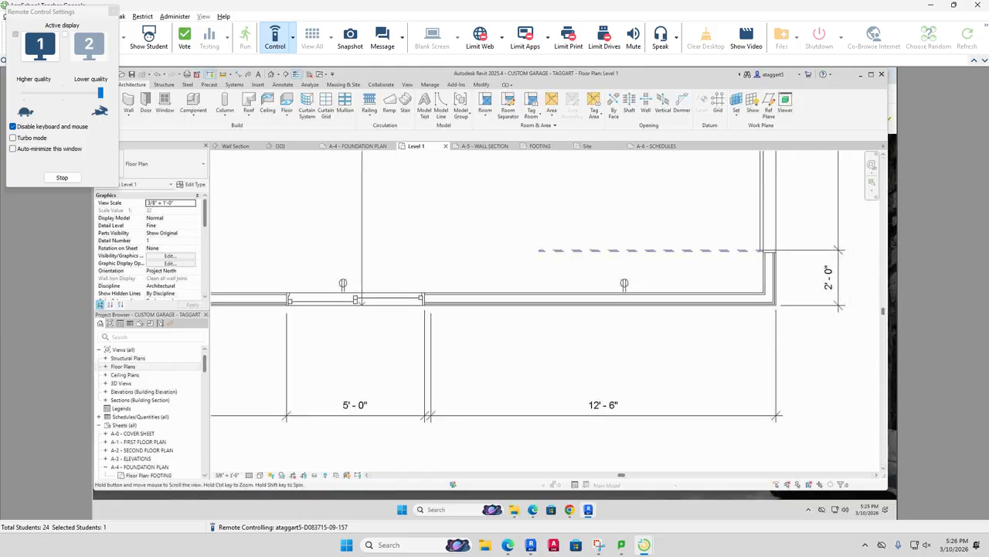
{"action": "left_click", "coordinate": [433, 367]}
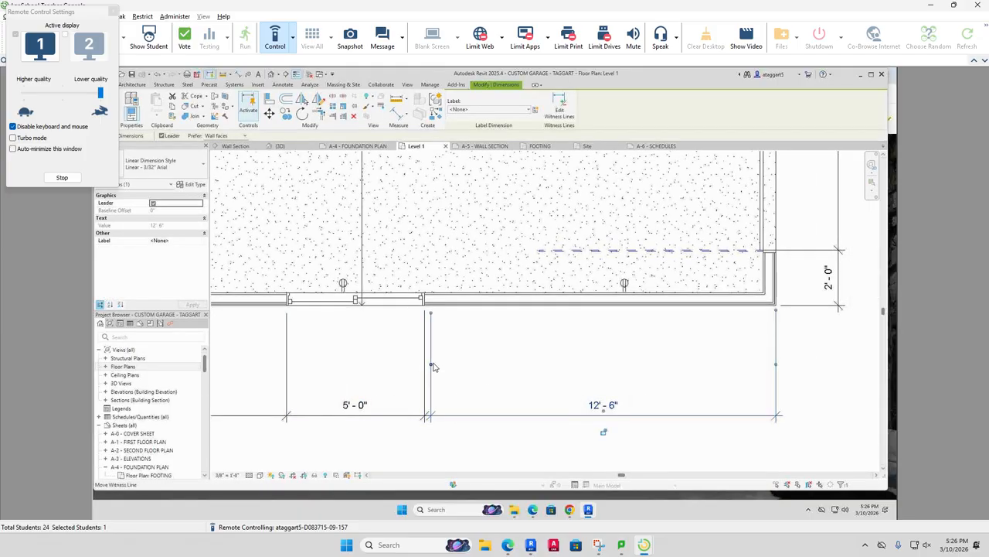
{"action": "key", "text": "Delete"}
{"action": "middle_click_drag", "start_coordinate": [435, 366], "coordinate": [637, 360]}
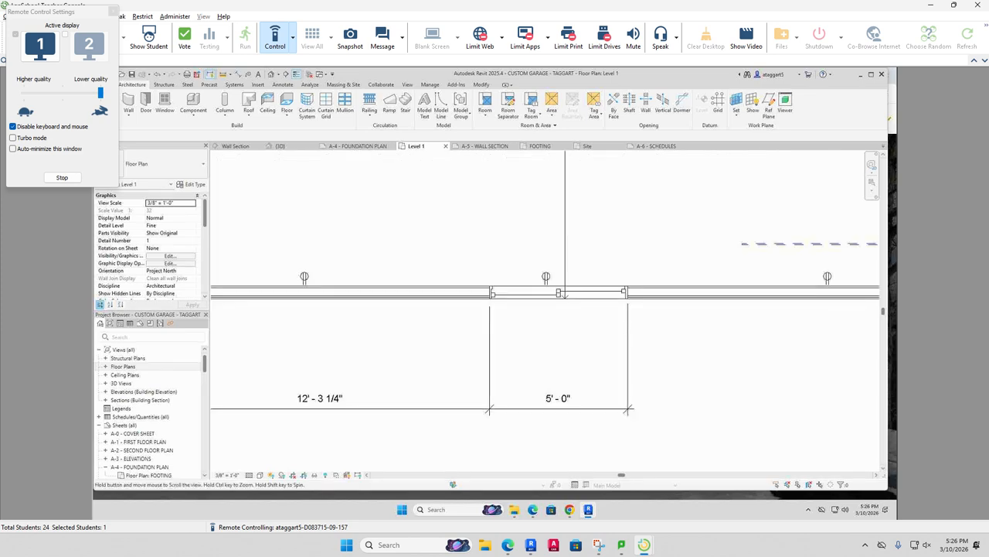
Step: Reference the lower wall window's temporary dimension to the left wall's outer face and set that distance to 12' 6"
{"action": "middle_click_drag", "start_coordinate": [564, 293], "coordinate": [676, 286]}
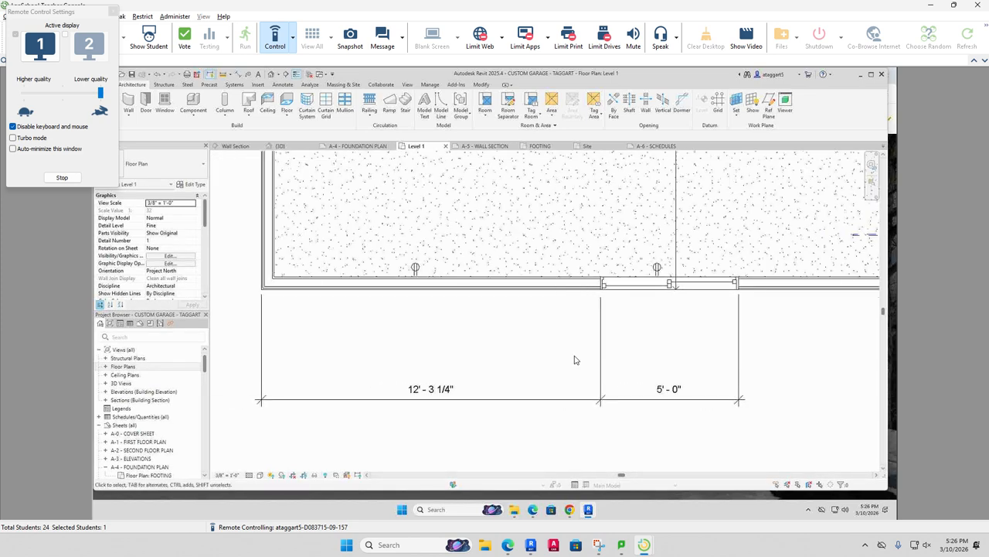
{"action": "left_click", "coordinate": [619, 292]}
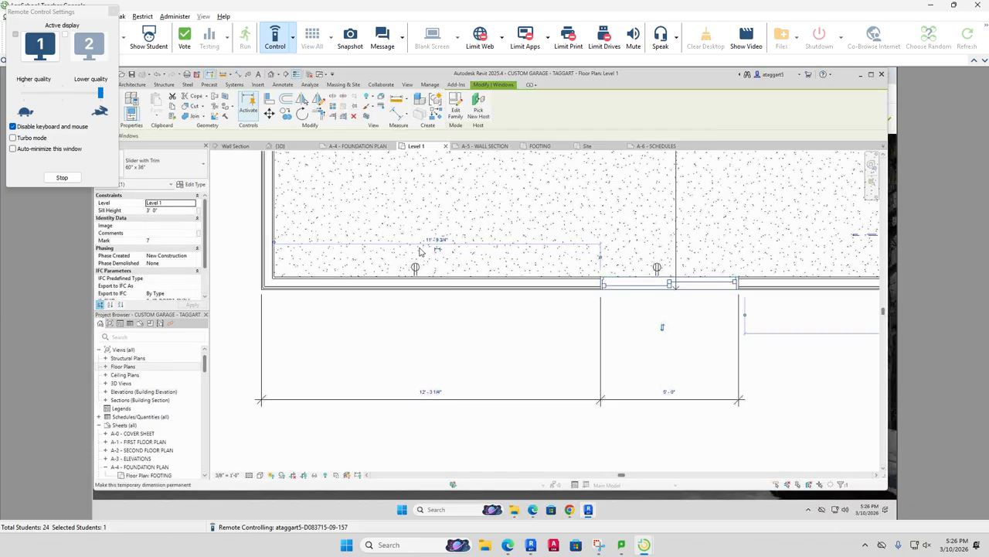
{"action": "left_click", "coordinate": [274, 242]}
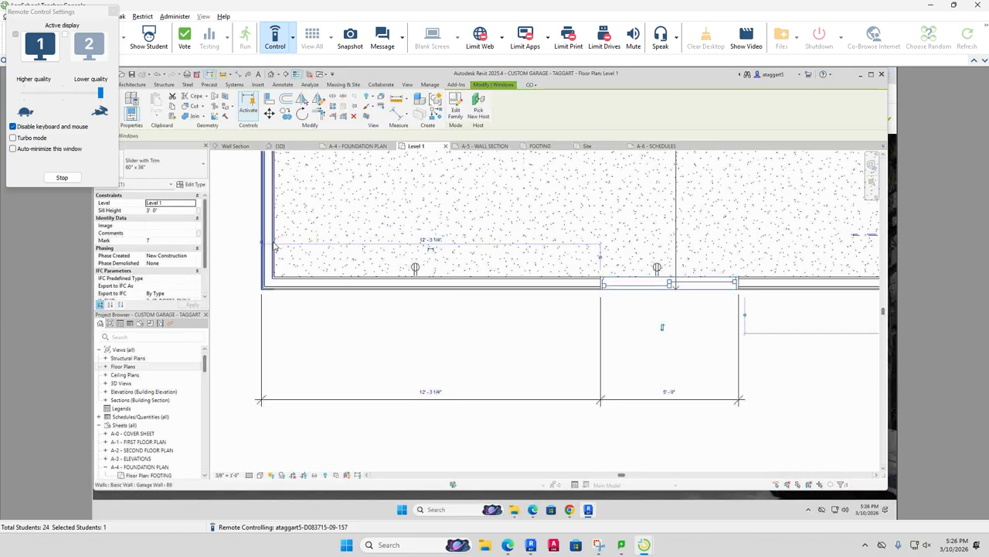
{"action": "left_click", "coordinate": [430, 241]}
{"action": "type", "text": "12 6"}
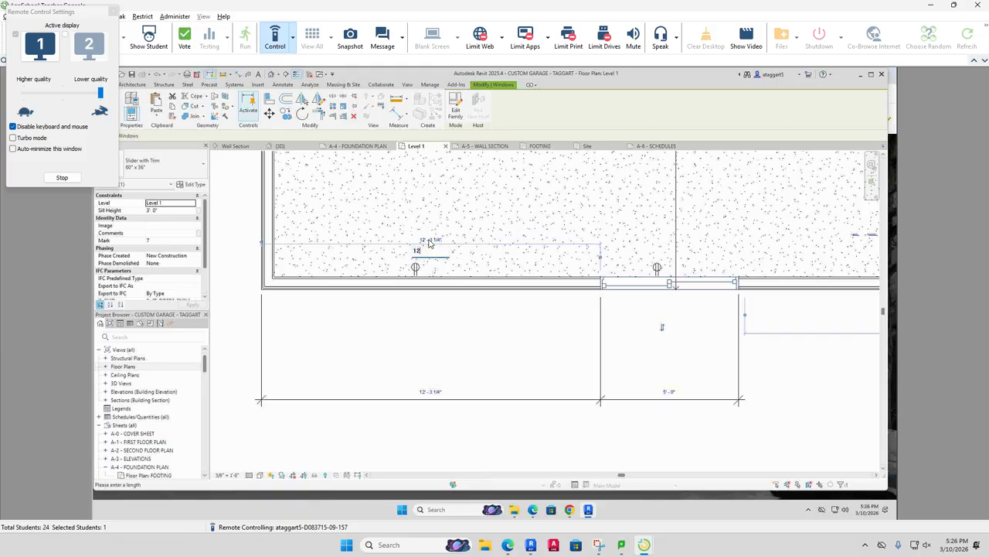
{"action": "key", "text": "Return"}
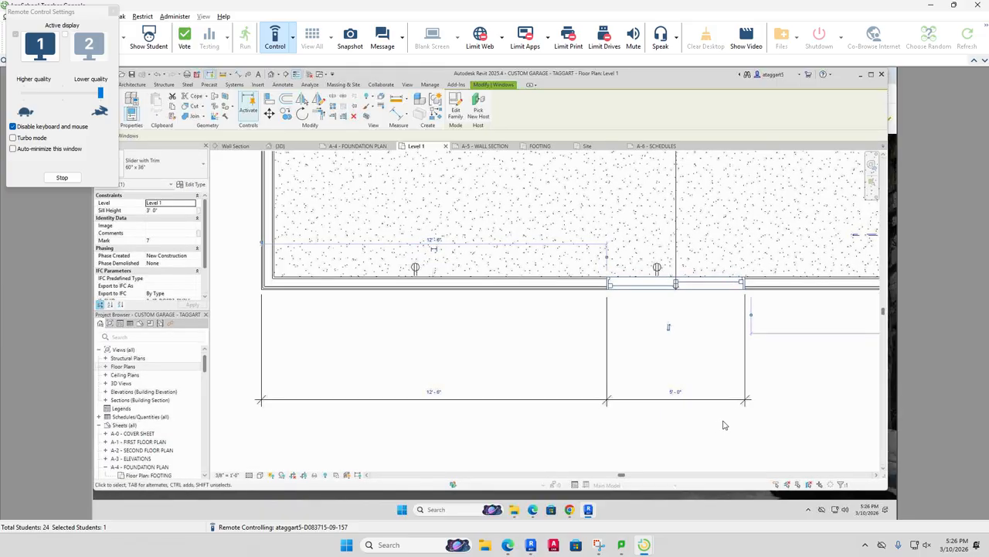
{"action": "left_click", "coordinate": [783, 395]}
Step: Add an aligned dimension from the lower wall window's right edge to the building's right outer corner, in line with the existing dimensions
{"action": "scroll", "coordinate": [793, 393], "scroll_direction": "down", "scroll_amount": 1}
{"action": "middle_click_drag", "start_coordinate": [793, 393], "coordinate": [517, 404]}
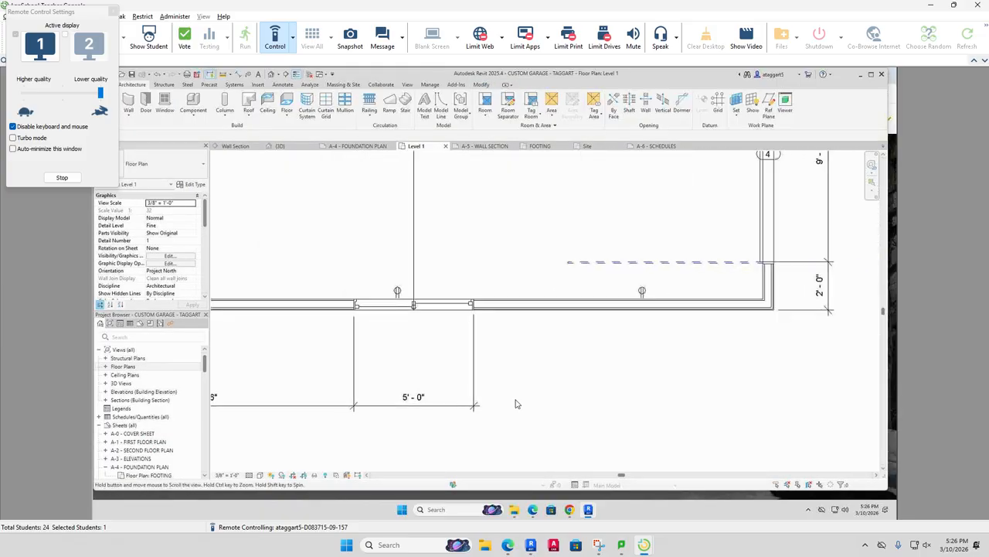
{"action": "left_click", "coordinate": [239, 76]}
{"action": "scroll", "coordinate": [443, 287], "scroll_direction": "up", "scroll_amount": 2}
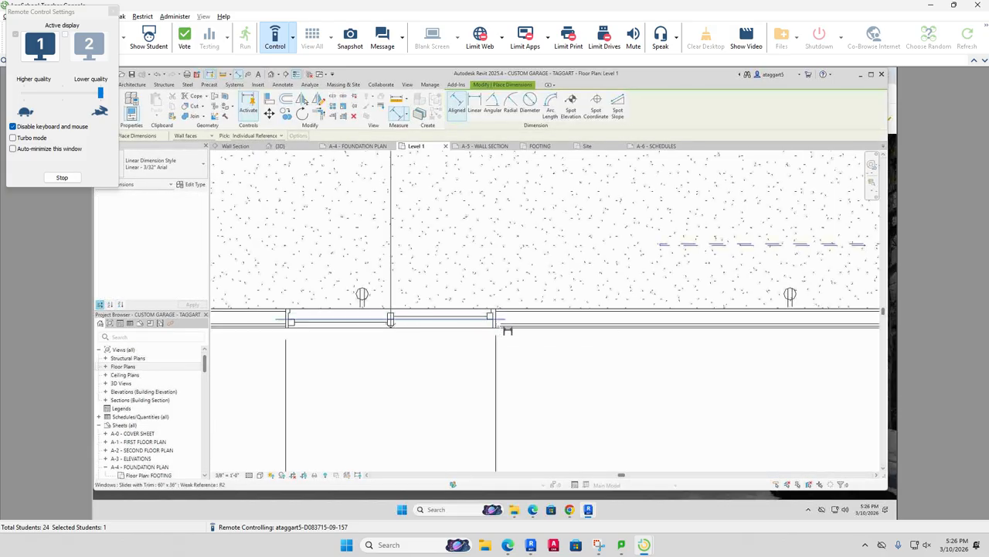
{"action": "scroll", "coordinate": [506, 330], "scroll_direction": "up", "scroll_amount": 3}
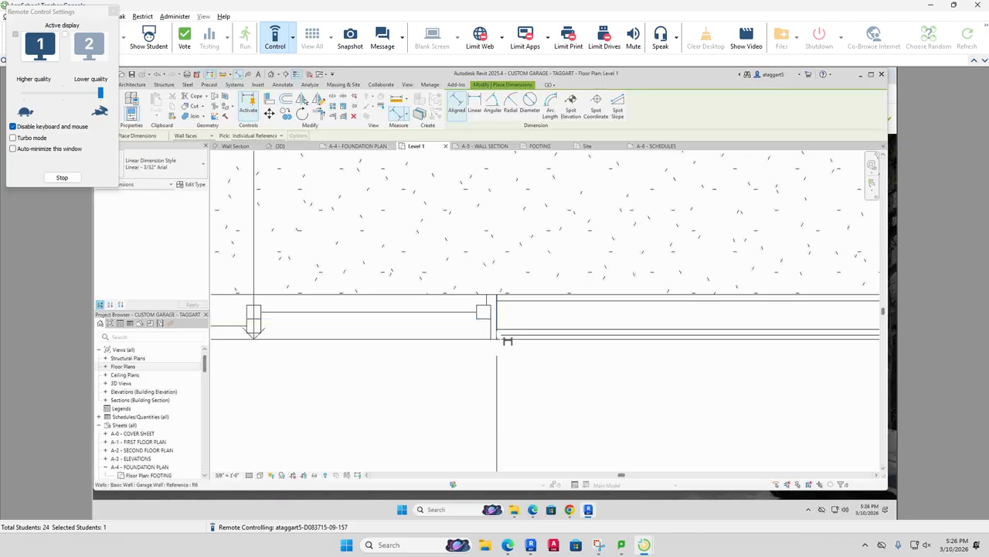
{"action": "scroll", "coordinate": [647, 384], "scroll_direction": "down", "scroll_amount": 4}
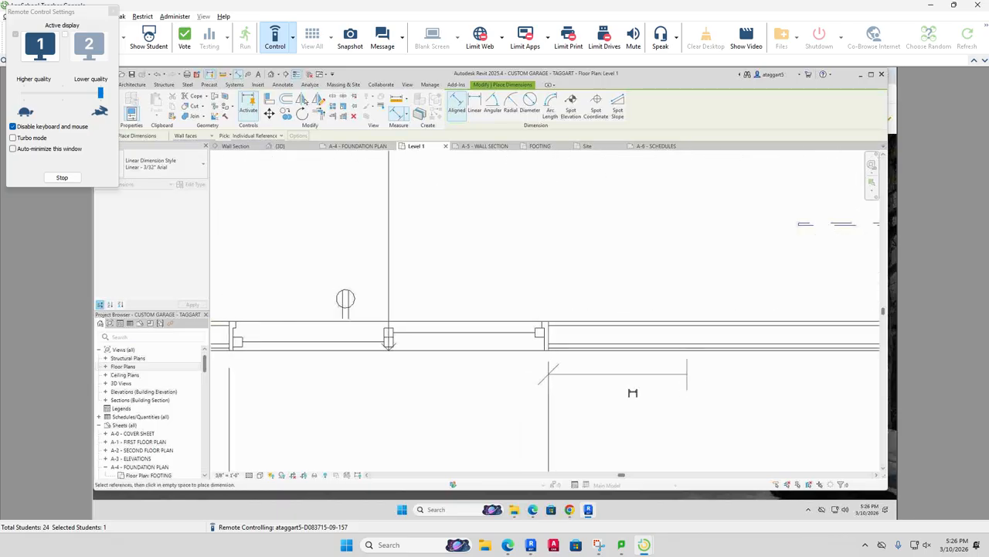
{"action": "middle_click_drag", "start_coordinate": [634, 393], "coordinate": [458, 401]}
{"action": "scroll", "coordinate": [587, 401], "scroll_direction": "down", "scroll_amount": 1}
{"action": "middle_click_drag", "start_coordinate": [745, 406], "coordinate": [438, 415]}
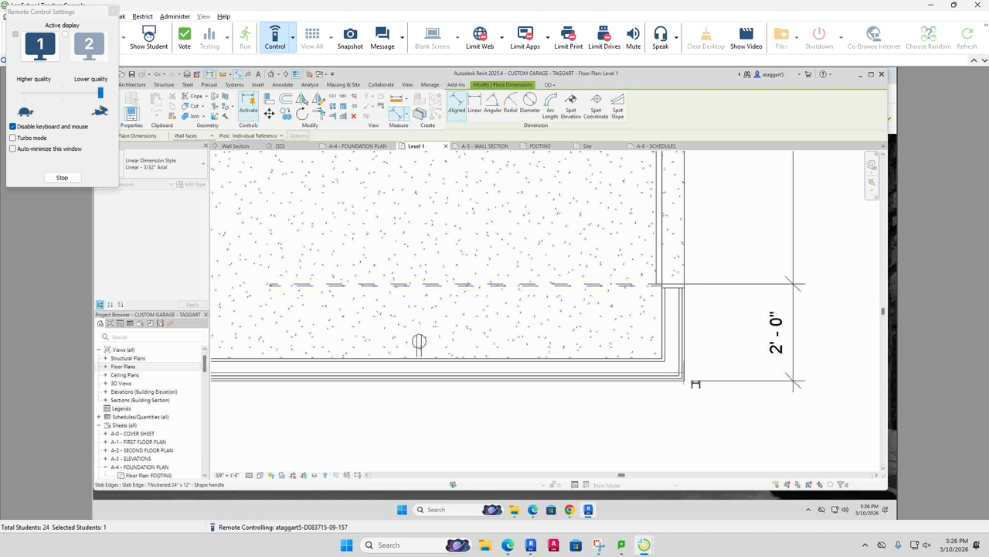
{"action": "left_click", "coordinate": [696, 384]}
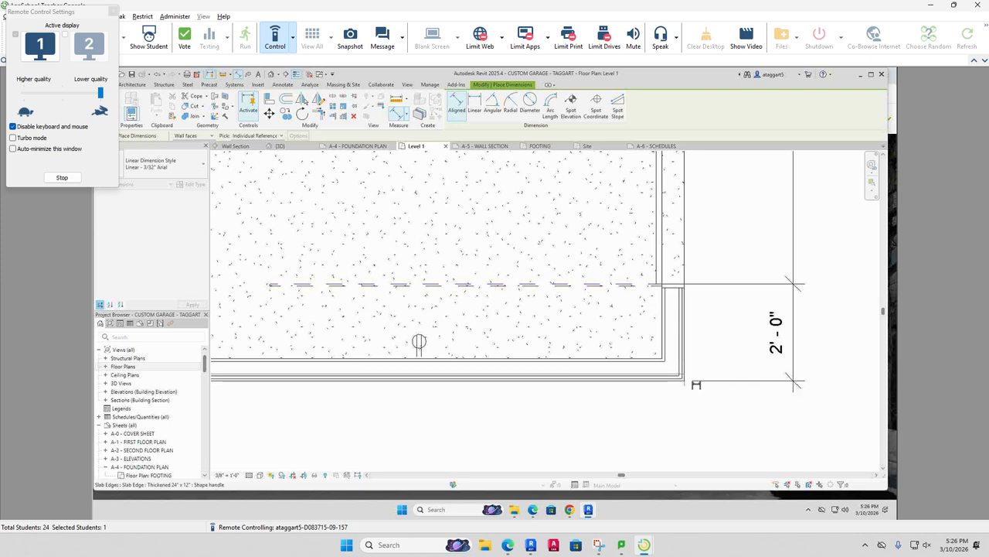
{"action": "scroll", "coordinate": [672, 448], "scroll_direction": "down", "scroll_amount": 1}
{"action": "middle_click_drag", "start_coordinate": [673, 449], "coordinate": [743, 315]}
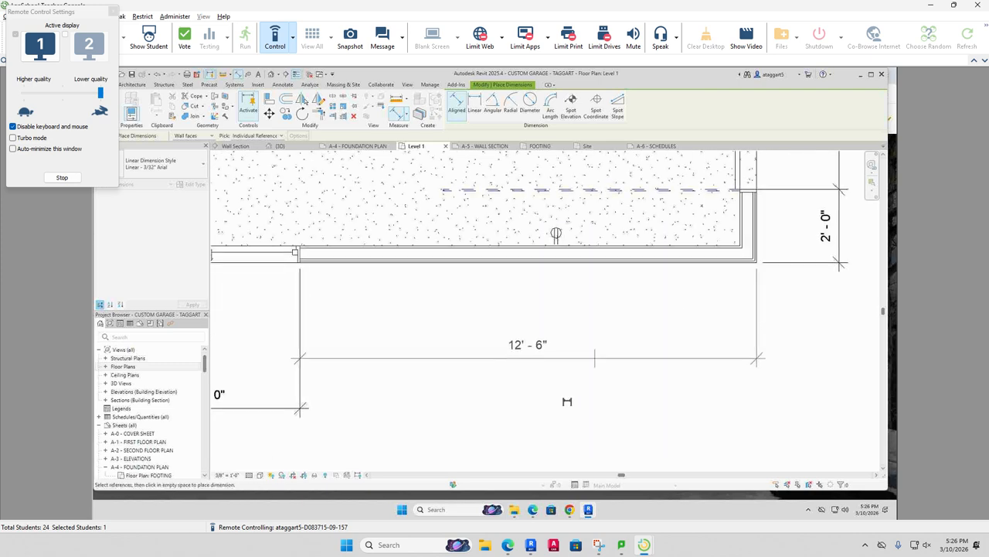
{"action": "key", "text": "Escape"}
{"action": "key", "text": "Escape"}
{"action": "scroll", "coordinate": [616, 336], "scroll_direction": "down", "scroll_amount": 3}
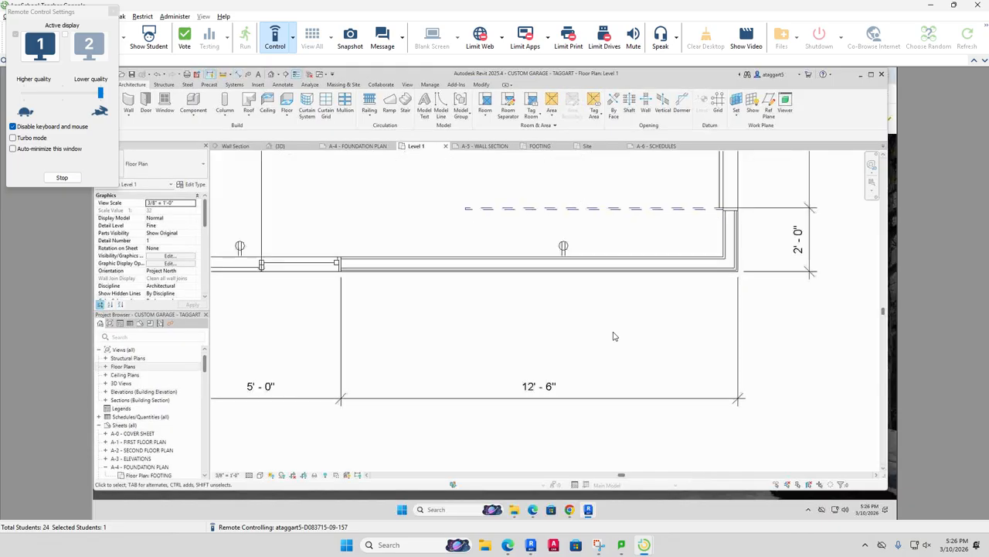
Step: Stop remote controlling the student's computer and return to the overview of all students
{"action": "left_click", "coordinate": [293, 37]}
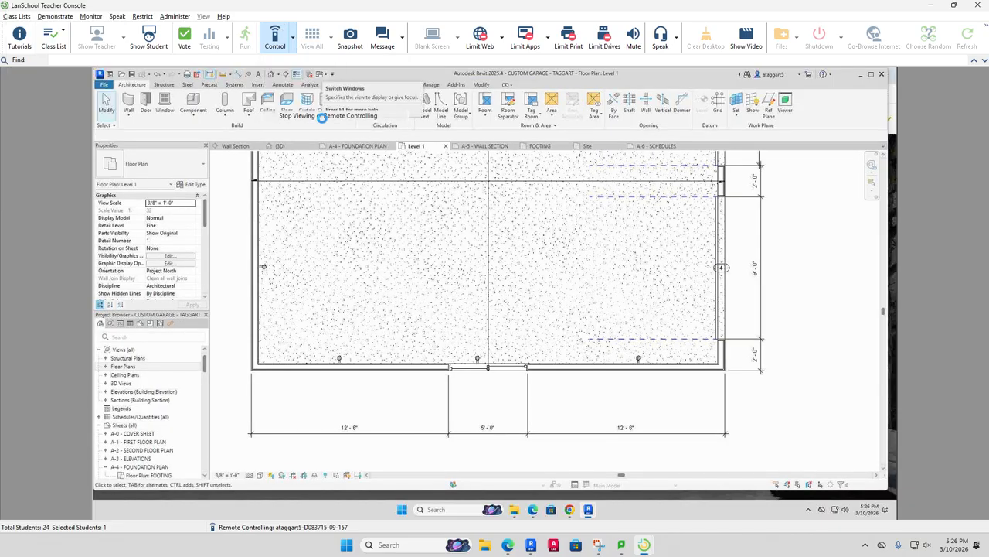
{"action": "left_click", "coordinate": [327, 115]}
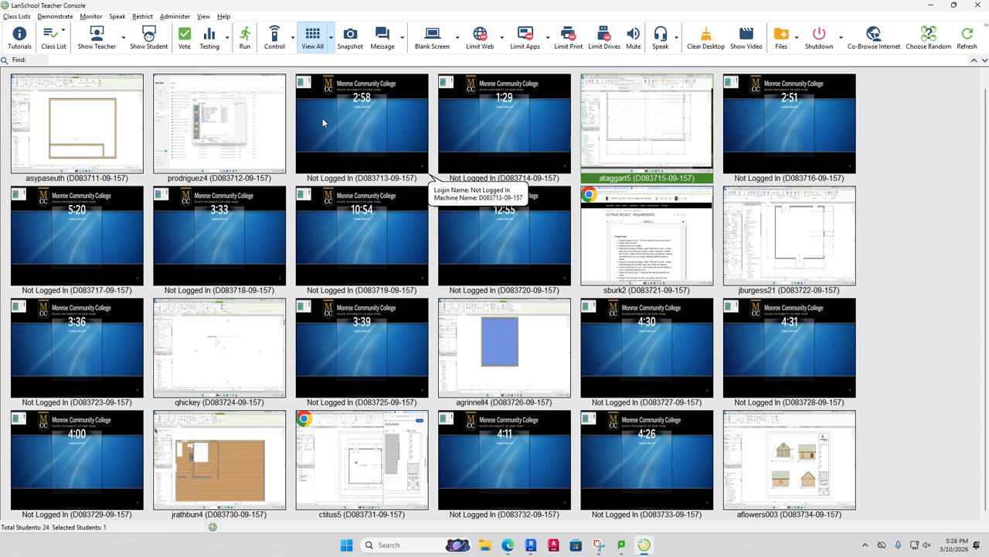
{"action": "mouse_move", "coordinate": [323, 124]}
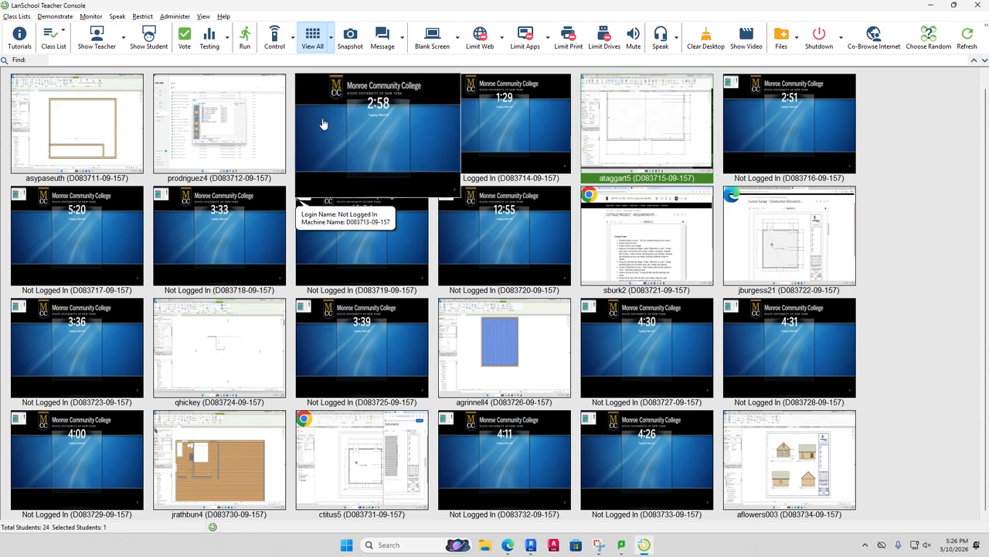
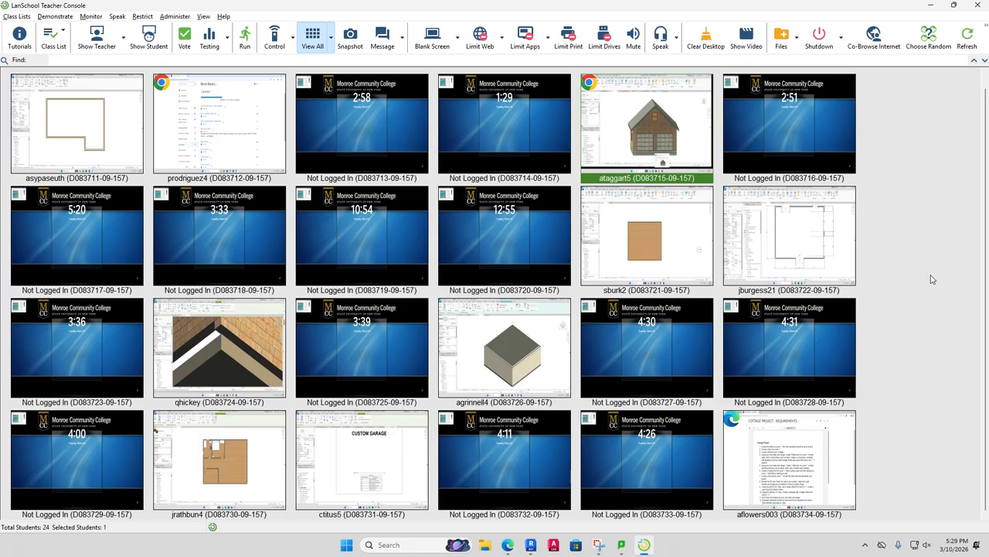
Step: Take remote control of the student computer with the CUSTOM GARAGE cover sheet and inspect its exterior view and sheet list
{"action": "double_click", "coordinate": [381, 464]}
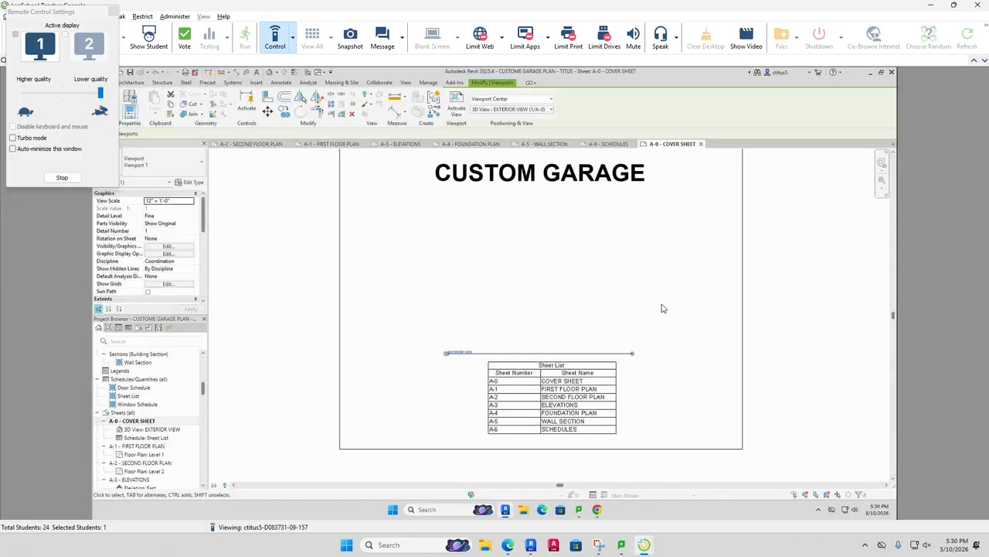
{"action": "left_click", "coordinate": [843, 412]}
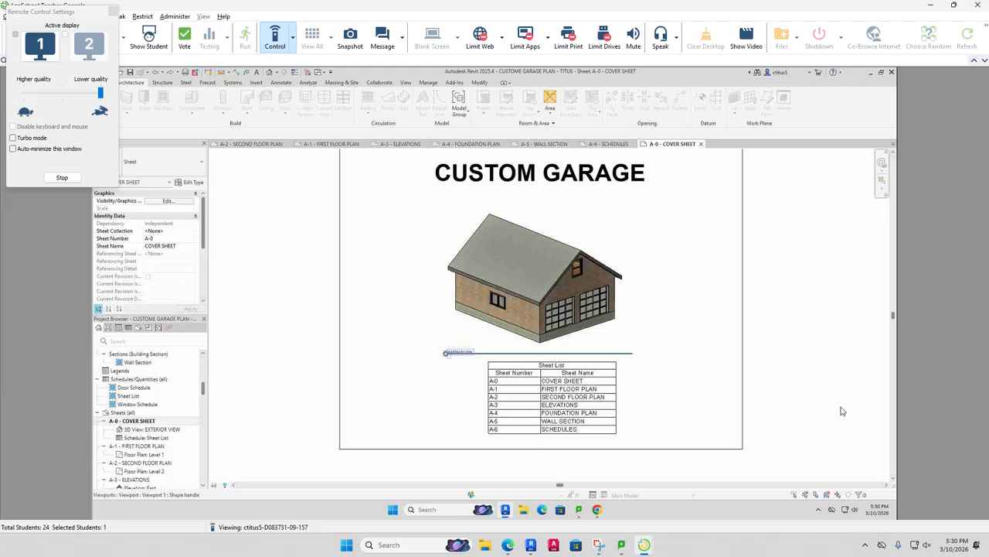
{"action": "scroll", "coordinate": [843, 411], "scroll_direction": "up", "scroll_amount": 5}
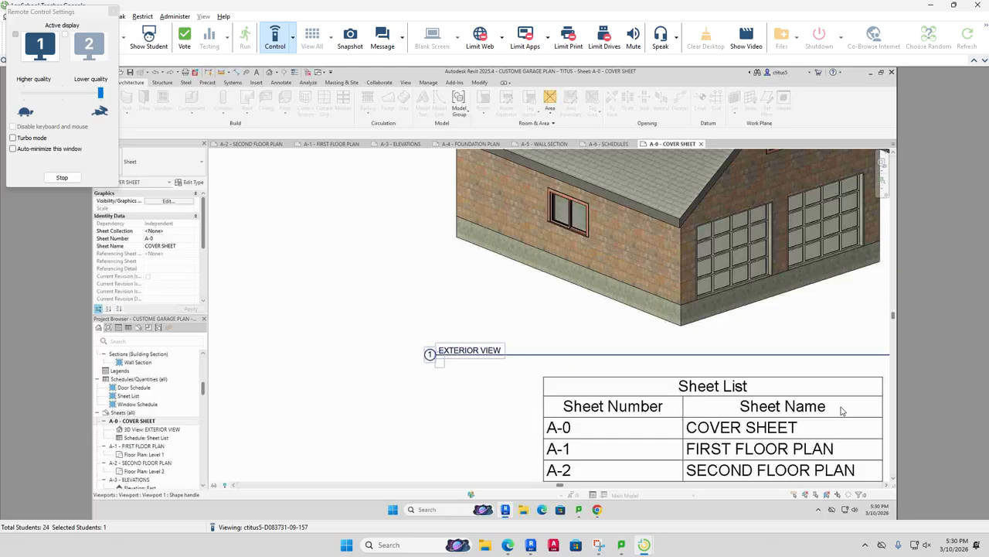
{"action": "scroll", "coordinate": [843, 411], "scroll_direction": "down", "scroll_amount": 2}
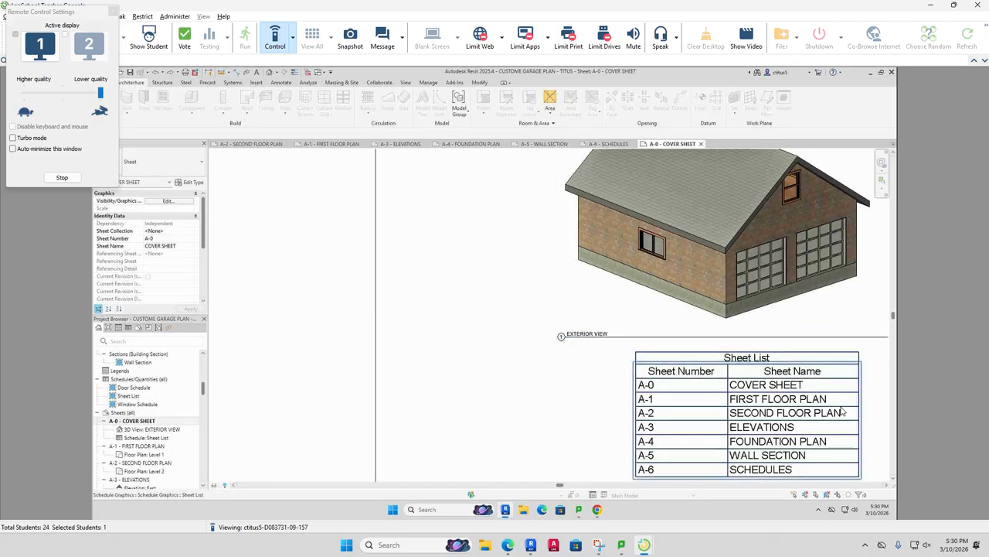
{"action": "middle_click_drag", "start_coordinate": [843, 411], "coordinate": [717, 421]}
{"action": "scroll", "coordinate": [841, 409], "scroll_direction": "down", "scroll_amount": 2}
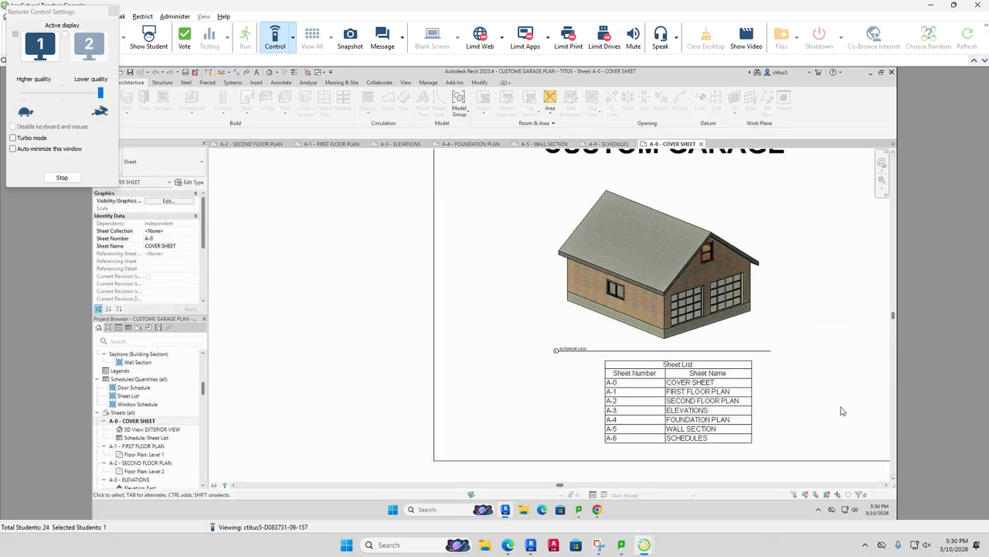
Step: Compare the student's cover sheet with the Custom Garage - Construction Documents page, minimize that browser, and stop remote controlling the computer
{"action": "key", "text": "alt+Tab"}
{"action": "scroll", "coordinate": [841, 411], "scroll_direction": "down", "scroll_amount": 1}
{"action": "scroll", "coordinate": [842, 411], "scroll_direction": "up", "scroll_amount": 6}
{"action": "middle_click", "coordinate": [849, 414]}
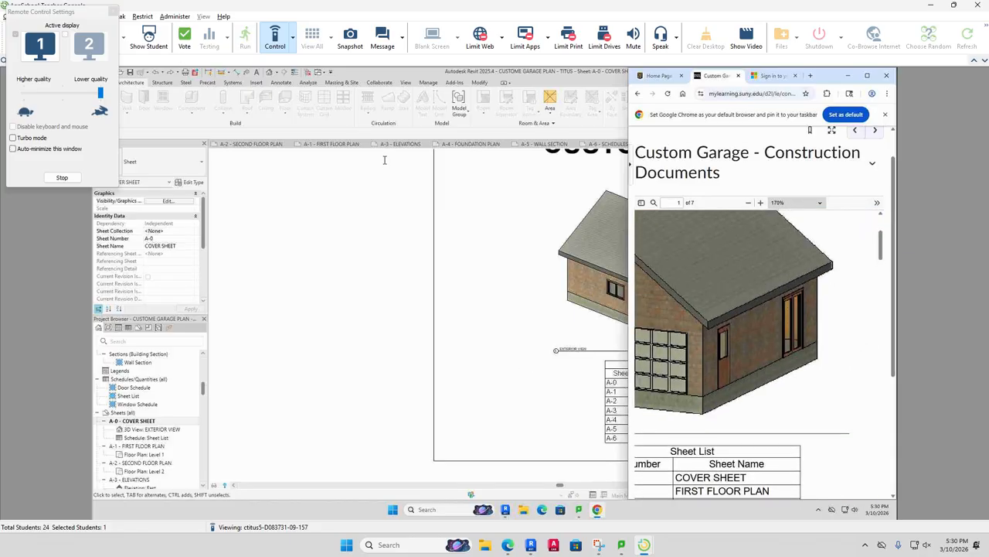
{"action": "left_click", "coordinate": [848, 75]}
{"action": "left_click", "coordinate": [292, 36]}
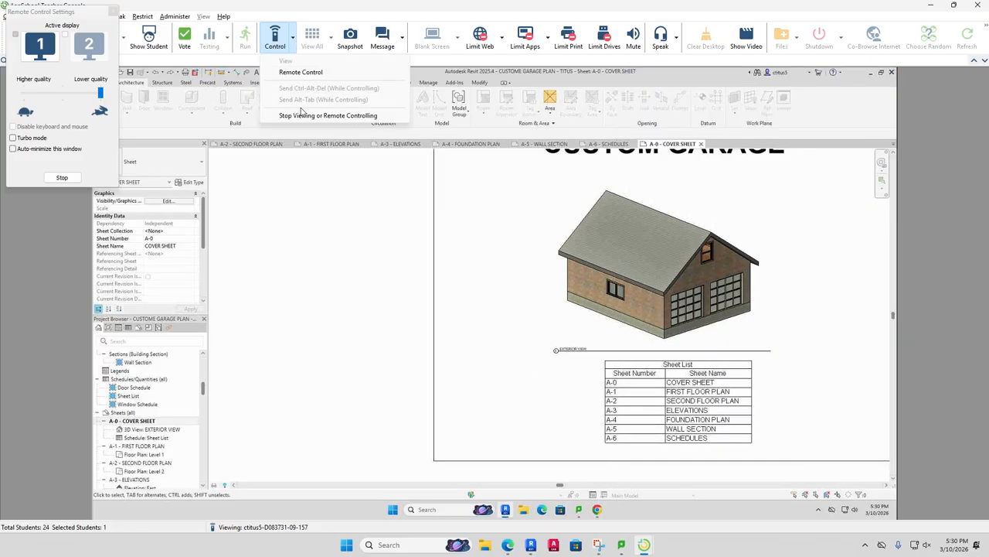
{"action": "left_click", "coordinate": [303, 115]}
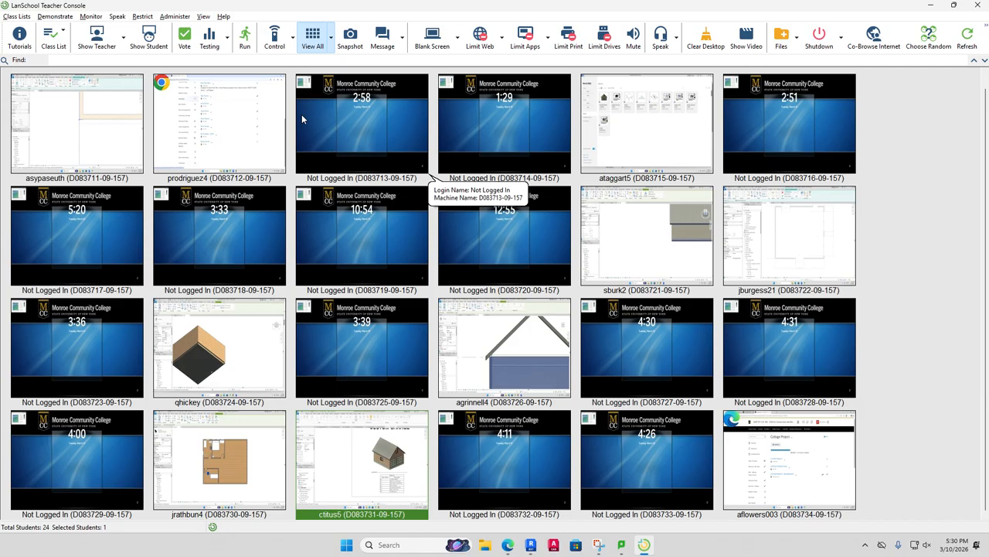
{"action": "mouse_move", "coordinate": [302, 119]}
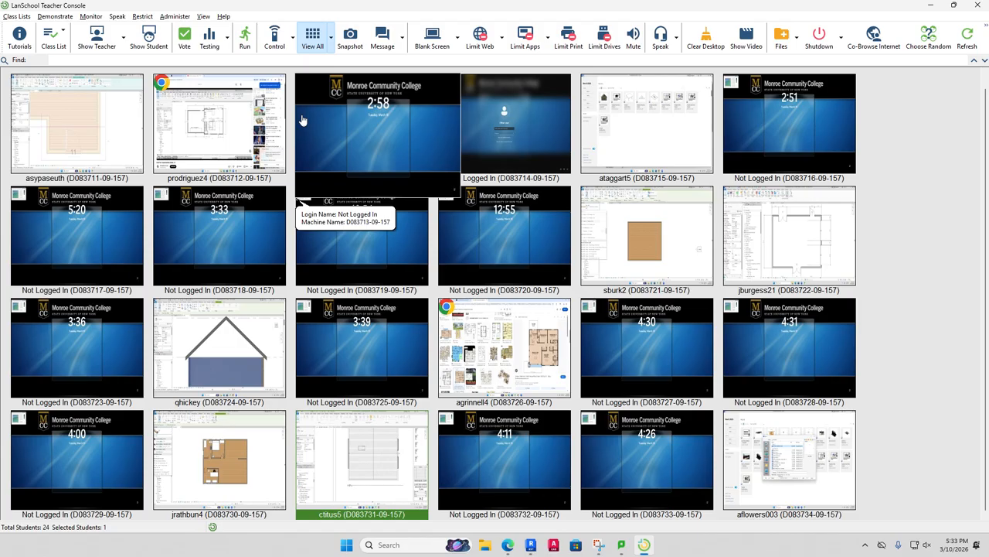
{"action": "left_click", "coordinate": [644, 545]}
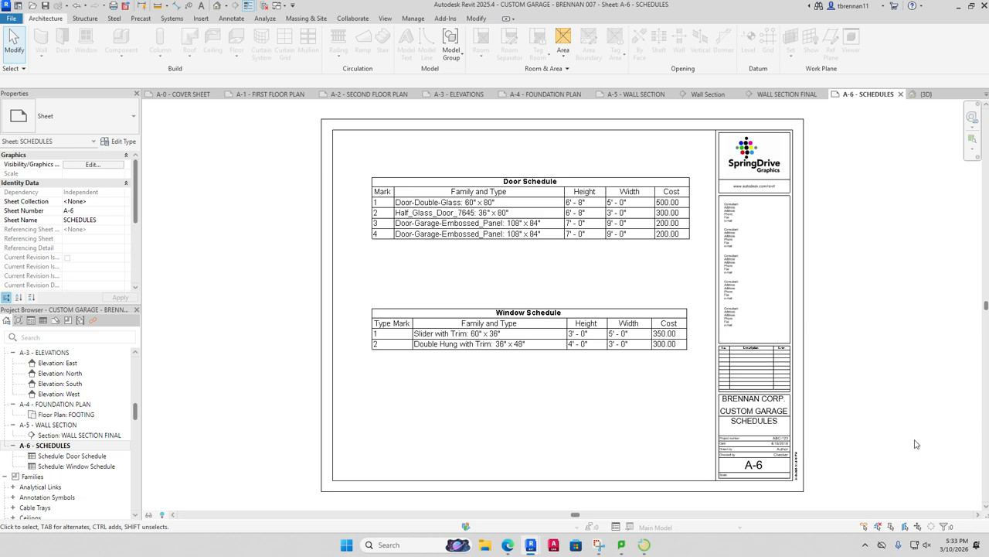
{"action": "scroll", "coordinate": [911, 429], "scroll_direction": "up", "scroll_amount": 2}
{"action": "scroll", "coordinate": [910, 428], "scroll_direction": "down", "scroll_amount": 2}
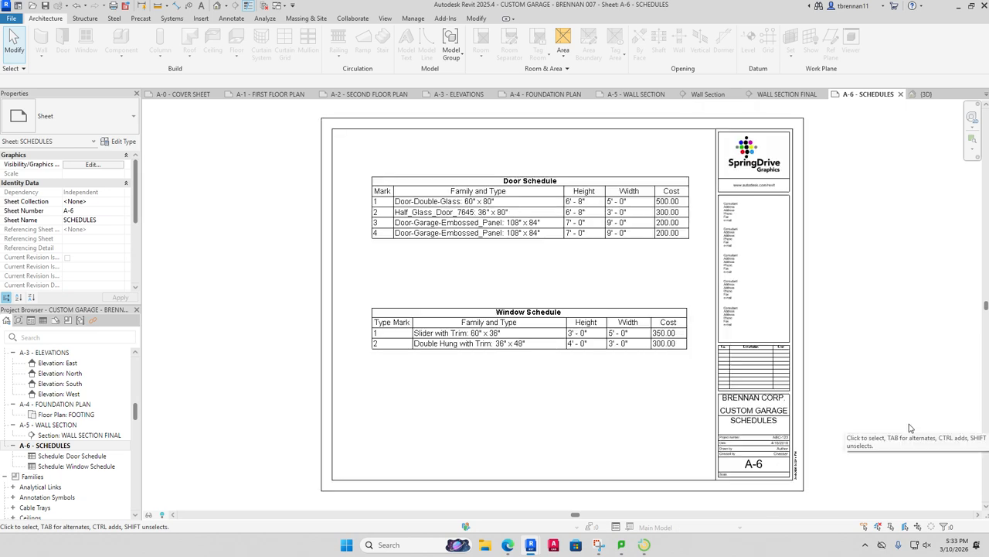
{"action": "left_click", "coordinate": [644, 545]}
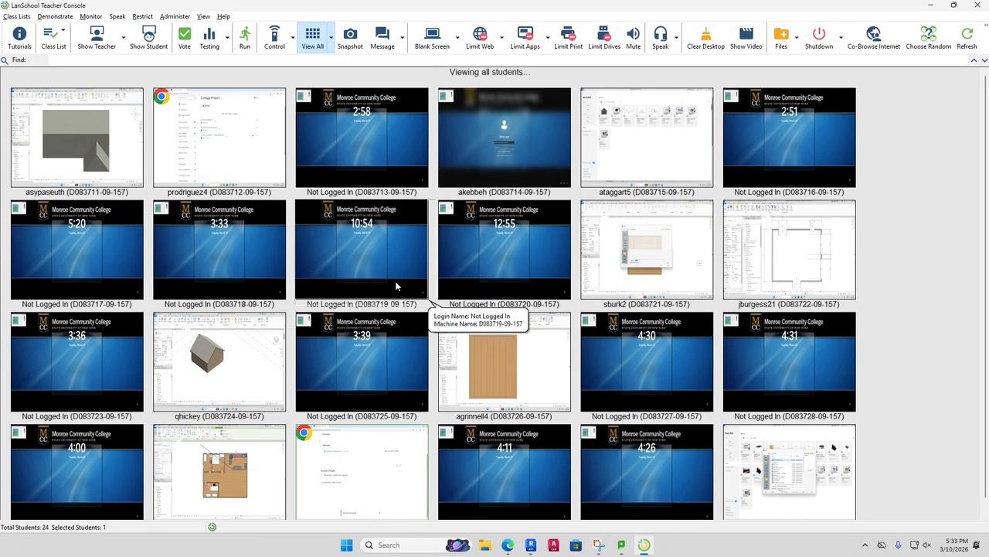
{"action": "left_click", "coordinate": [122, 40]}
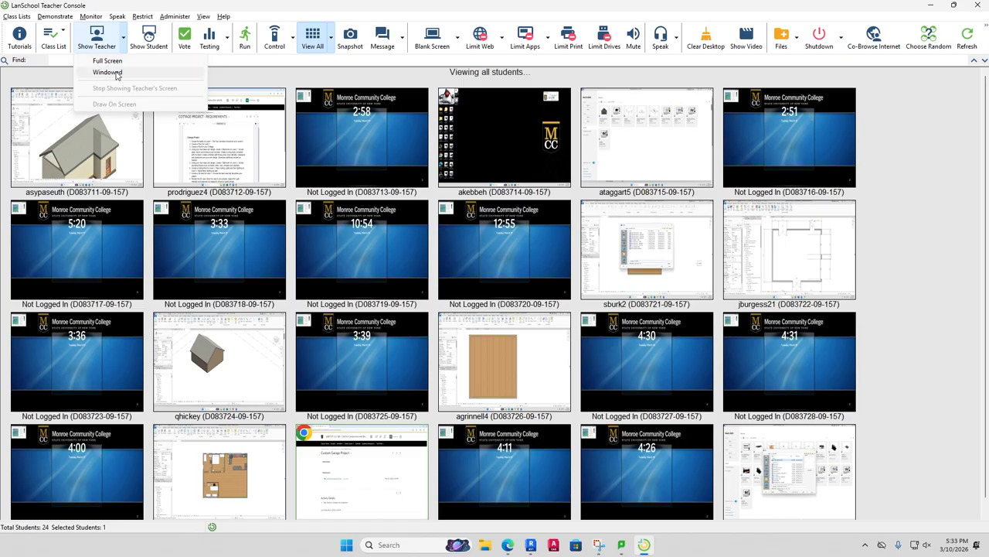
{"action": "left_click", "coordinate": [116, 71]}
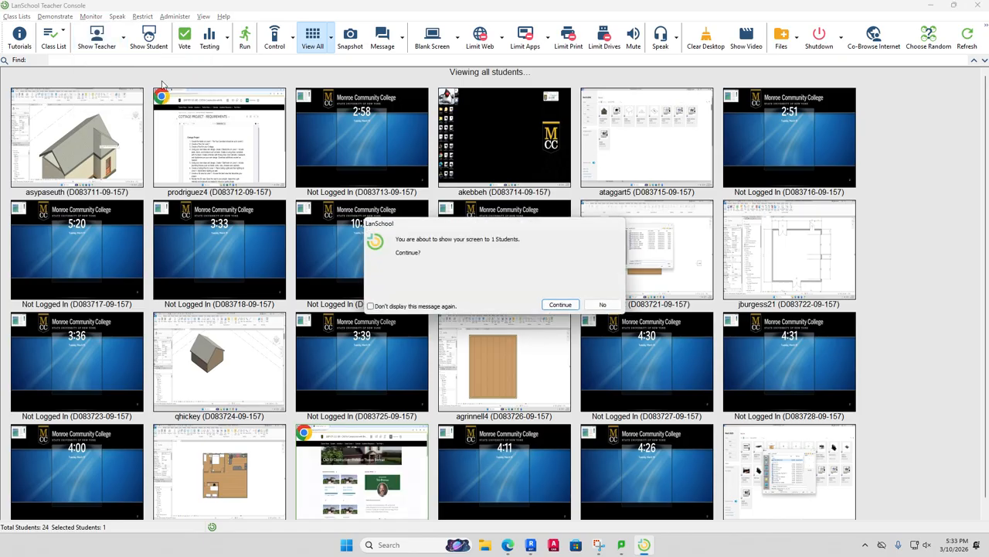
{"action": "left_click", "coordinate": [603, 304]}
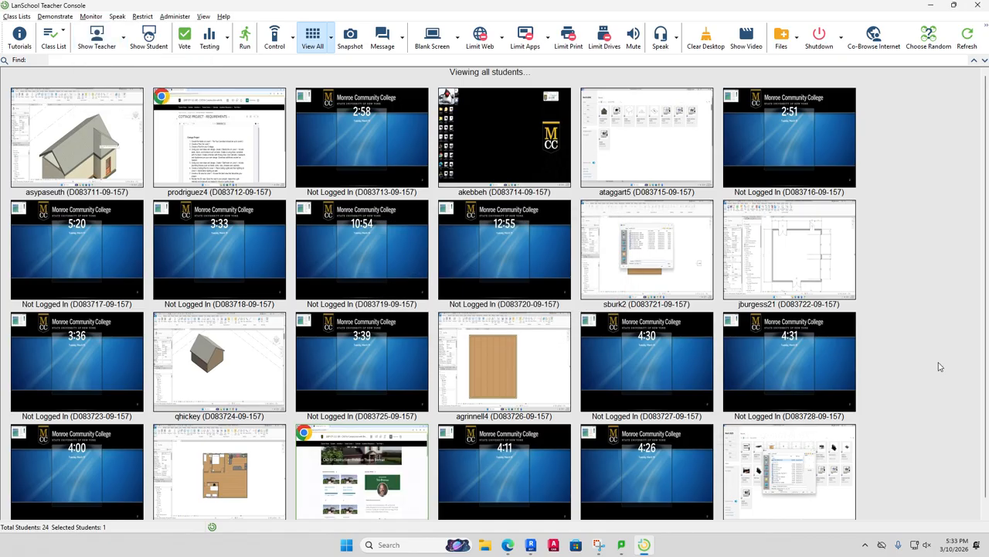
{"action": "left_click", "coordinate": [122, 40]}
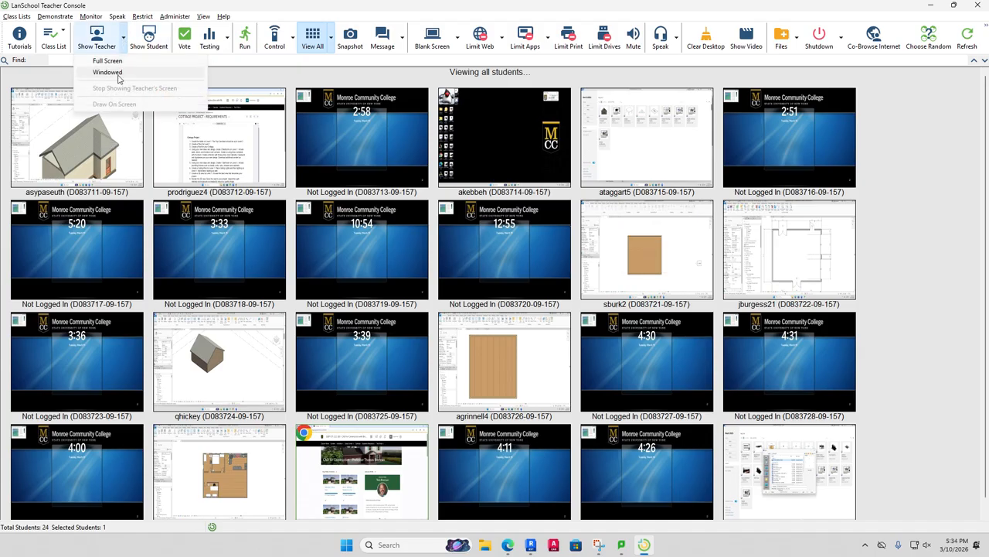
{"action": "left_click", "coordinate": [107, 72]}
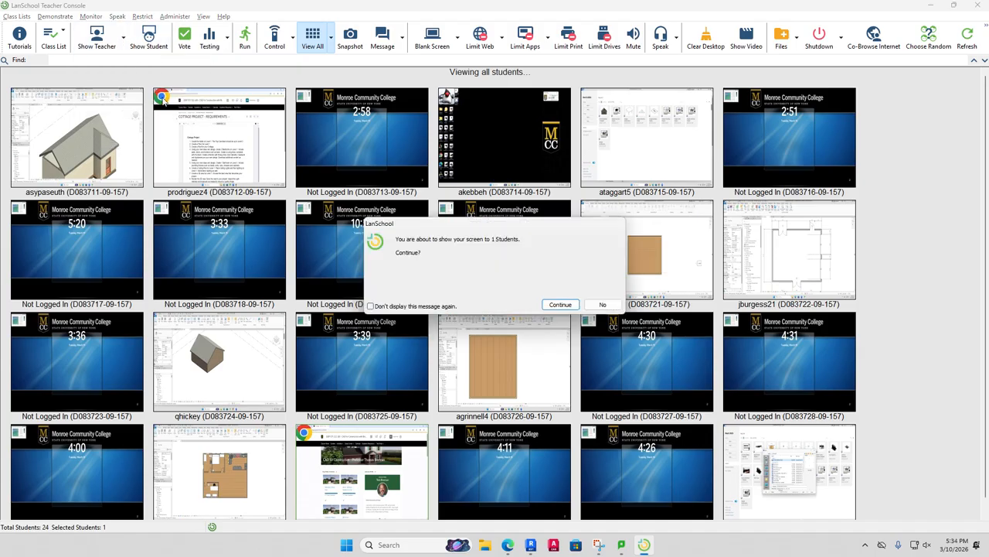
{"action": "left_click", "coordinate": [602, 304]}
Step: Clear the student selection and show the teacher's screen in full-screen mode to all students
{"action": "left_click", "coordinate": [948, 403]}
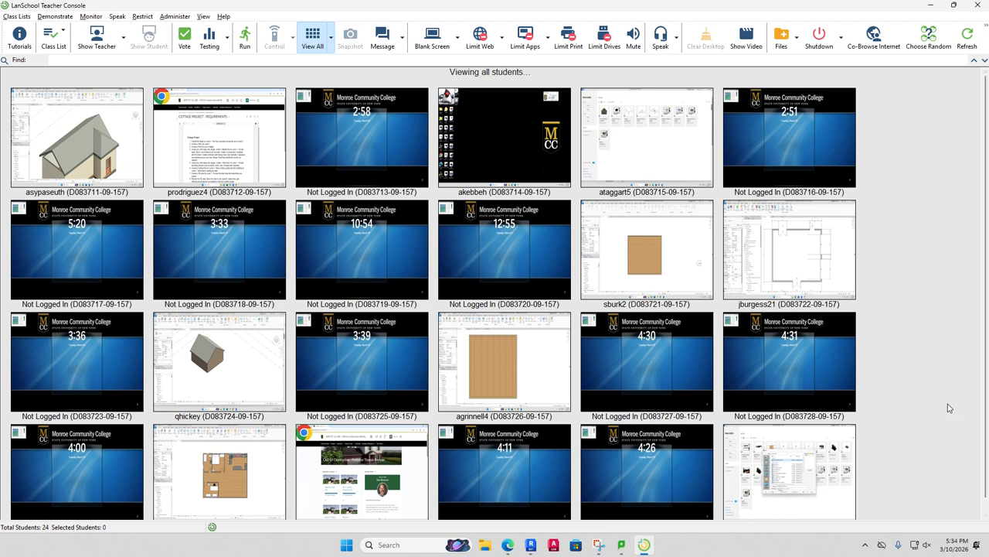
{"action": "scroll", "coordinate": [947, 403], "scroll_direction": "down", "scroll_amount": 1}
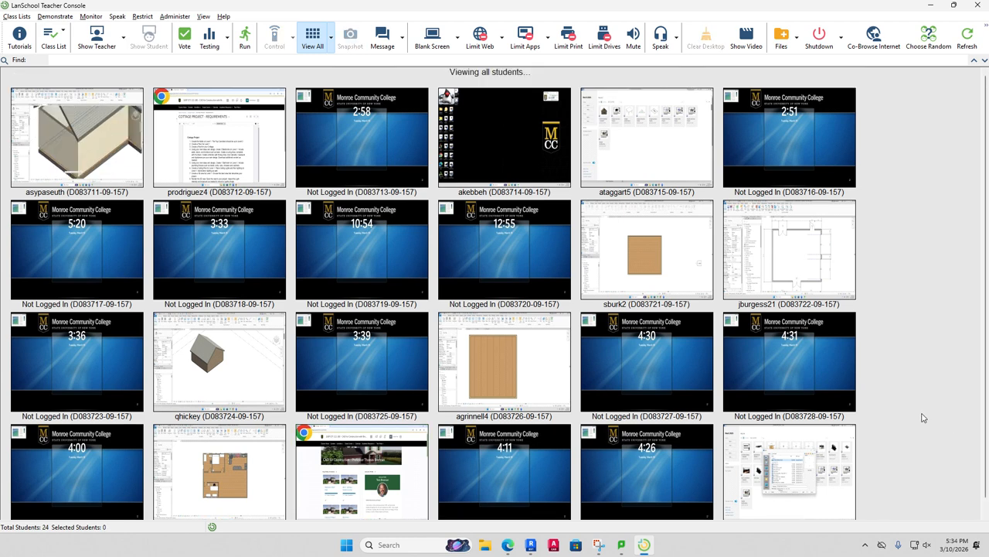
{"action": "left_click", "coordinate": [123, 37]}
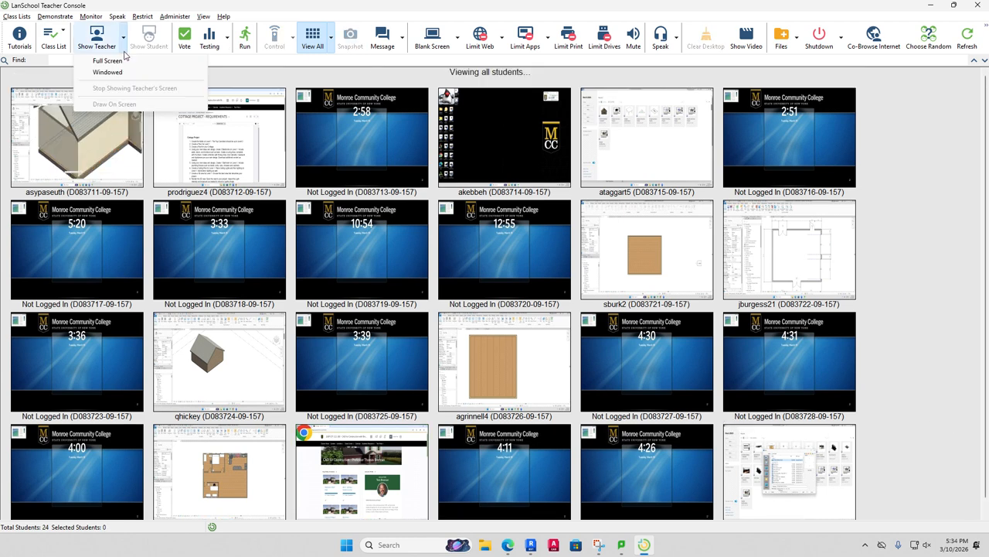
{"action": "left_click", "coordinate": [126, 61]}
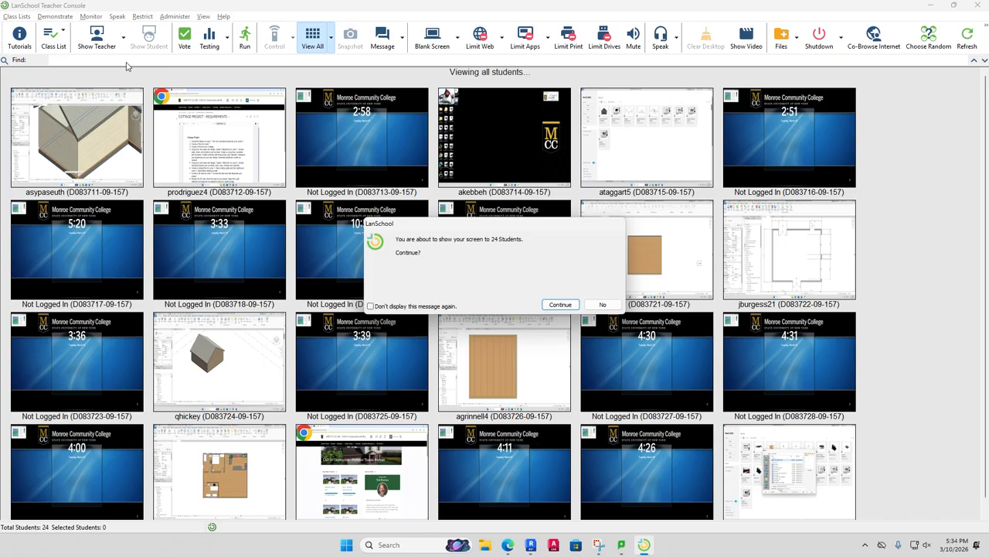
{"action": "left_click", "coordinate": [560, 304]}
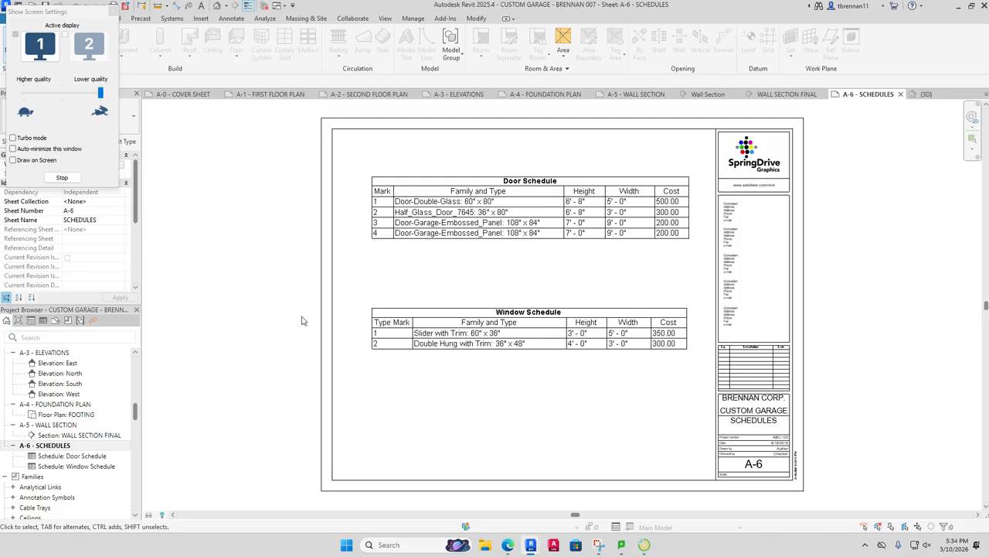
Step: Switch to the Edge browser to show the class the Custom Garage construction documents and the course content
{"action": "left_click", "coordinate": [510, 546]}
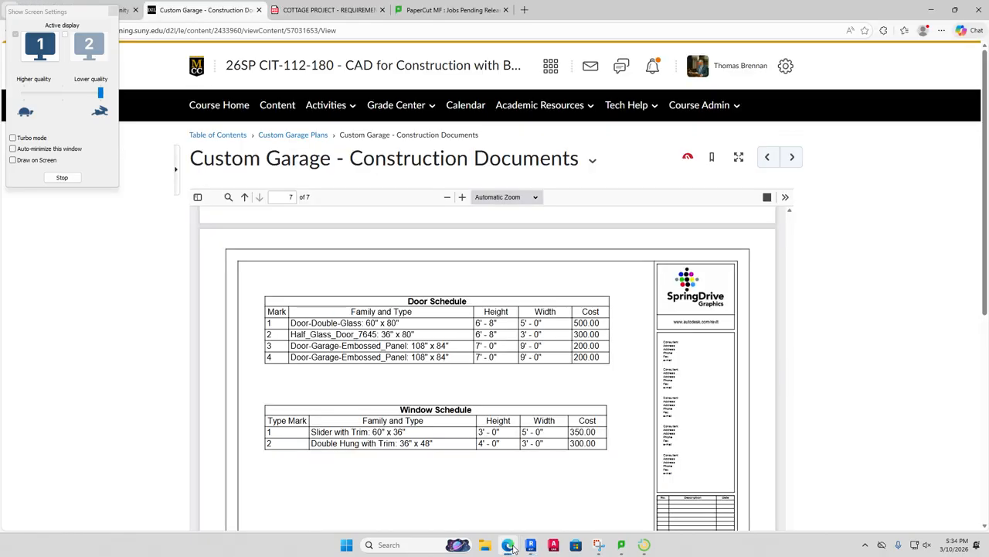
{"action": "scroll", "coordinate": [252, 242], "scroll_direction": "up", "scroll_amount": 1}
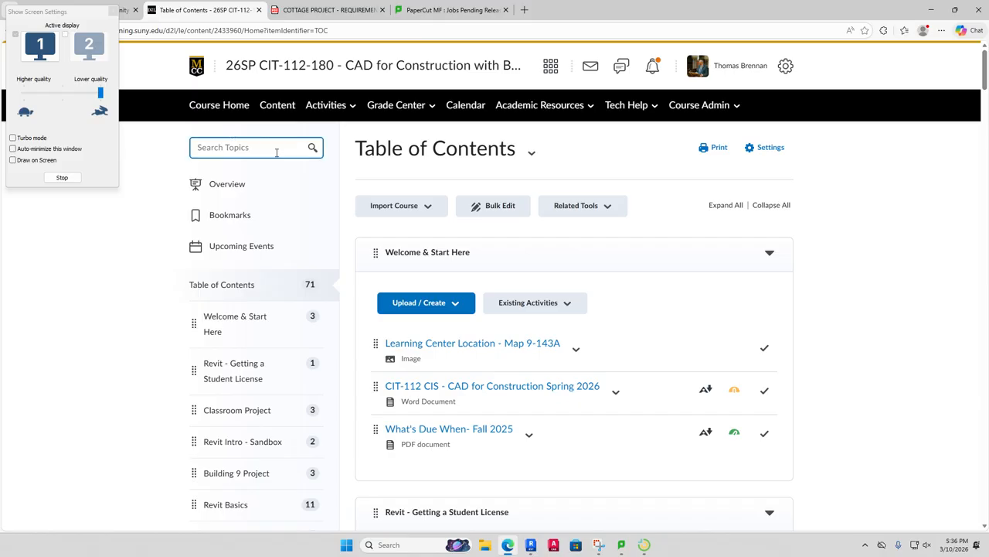
Step: Switch back to the custom garage project in Revit and dismiss the floating Show Screen Settings window
{"action": "left_click", "coordinate": [533, 545]}
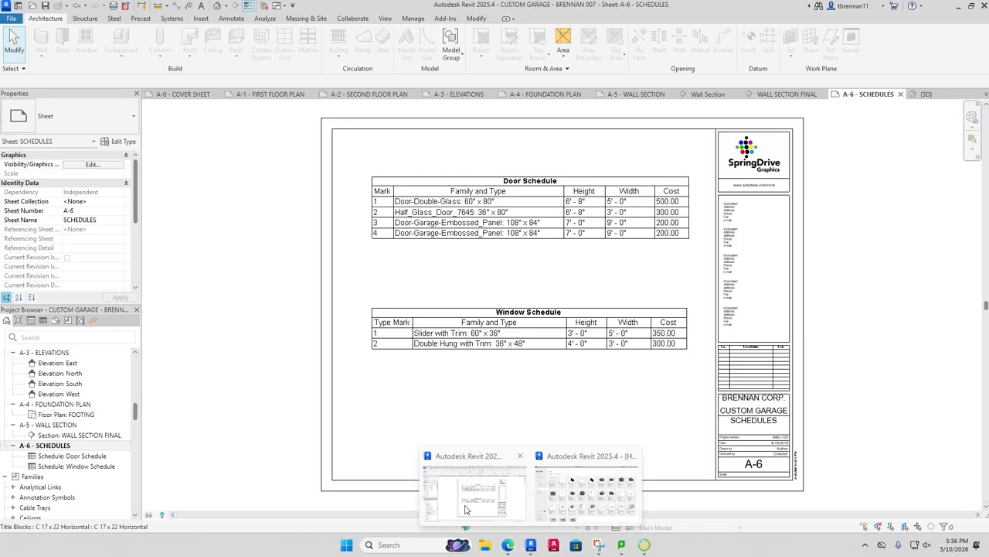
{"action": "left_click", "coordinate": [466, 509]}
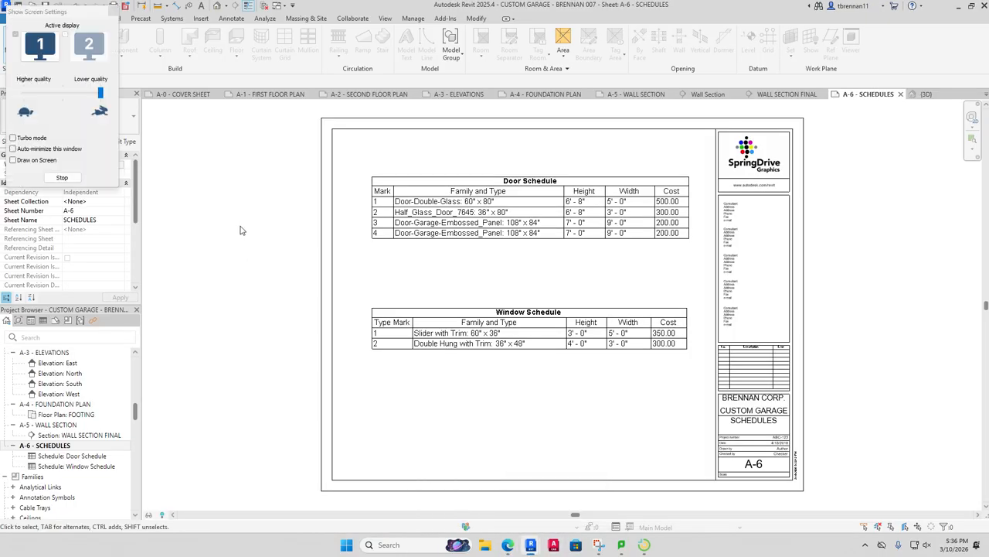
{"action": "left_click", "coordinate": [113, 11]}
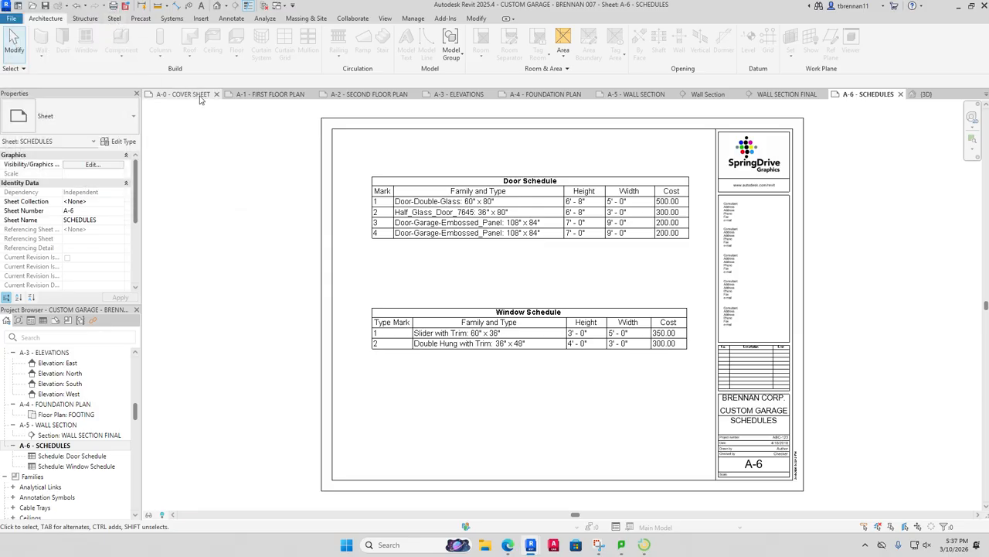
Step: Close the open A-0 cover sheet, 3D, VIEW 2, FOOTING and first Wall Section views, keeping the A-6 schedules sheet open
{"action": "left_click", "coordinate": [216, 95]}
{"action": "left_click", "coordinate": [204, 95]}
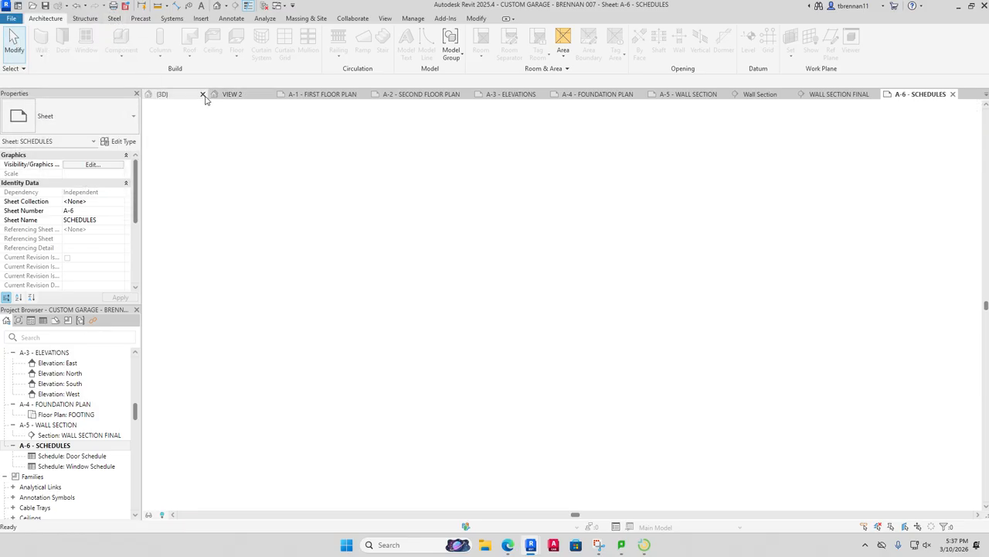
{"action": "left_click", "coordinate": [216, 94]}
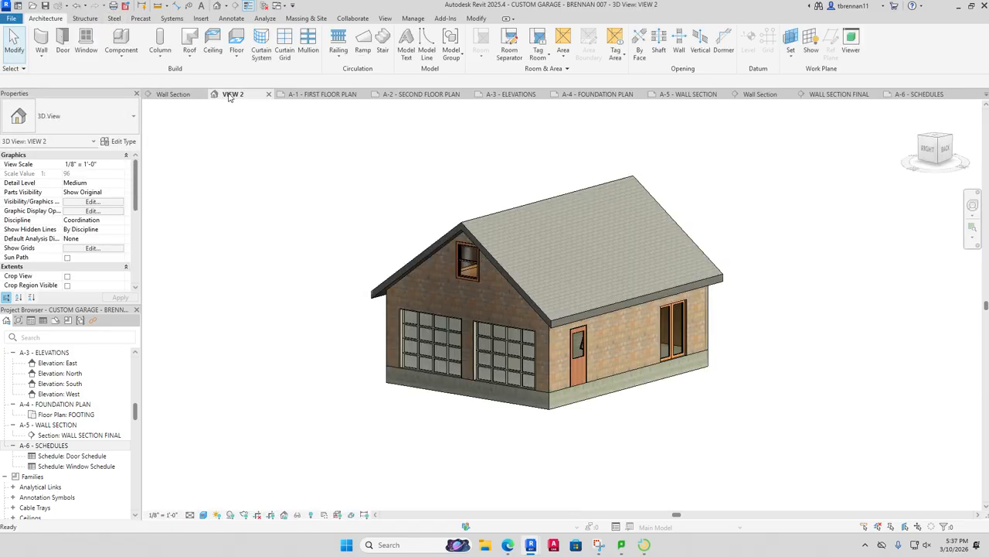
{"action": "left_click", "coordinate": [267, 94]}
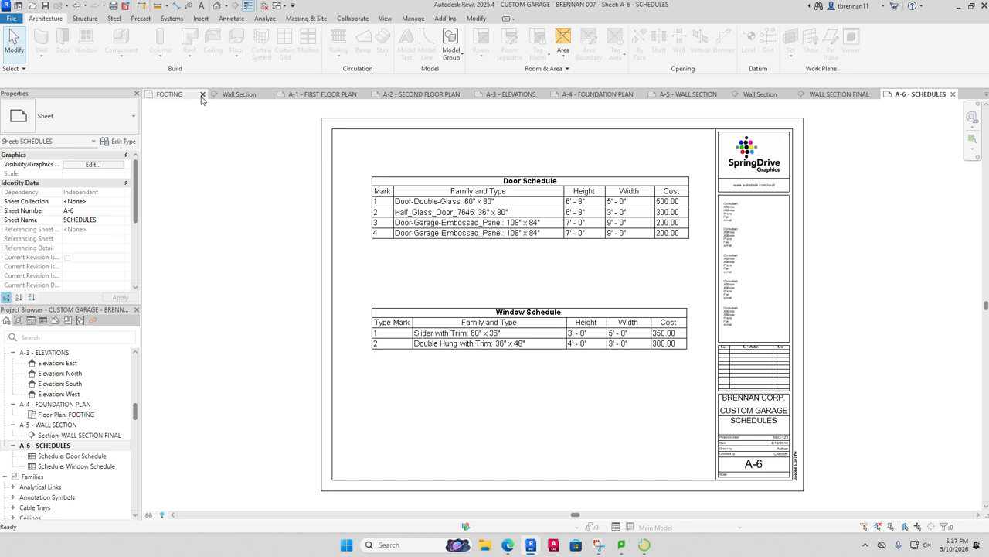
{"action": "left_click", "coordinate": [202, 94]}
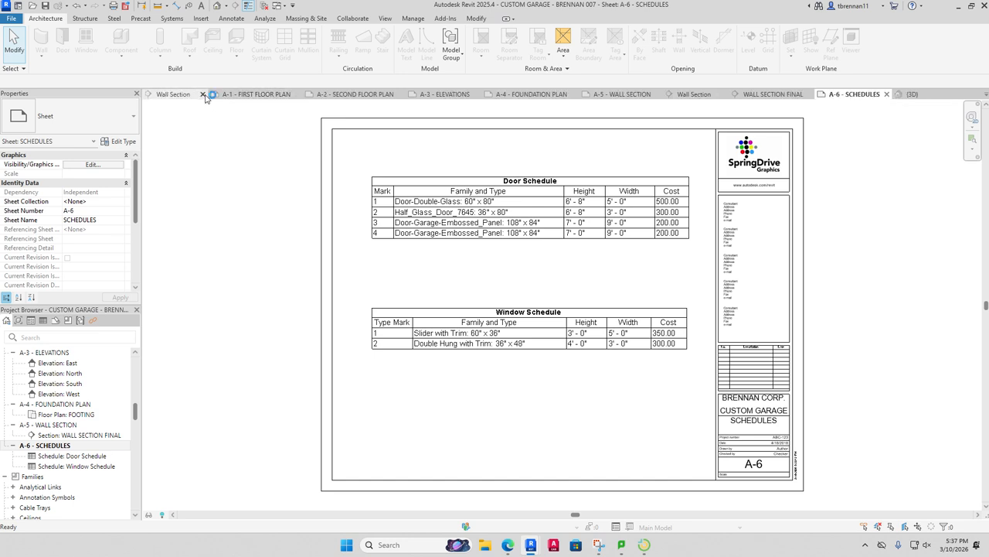
{"action": "left_click", "coordinate": [206, 95]}
Step: Close the open A-1 through A-5 sheets and the remaining Wall Section view
{"action": "left_click", "coordinate": [229, 95]}
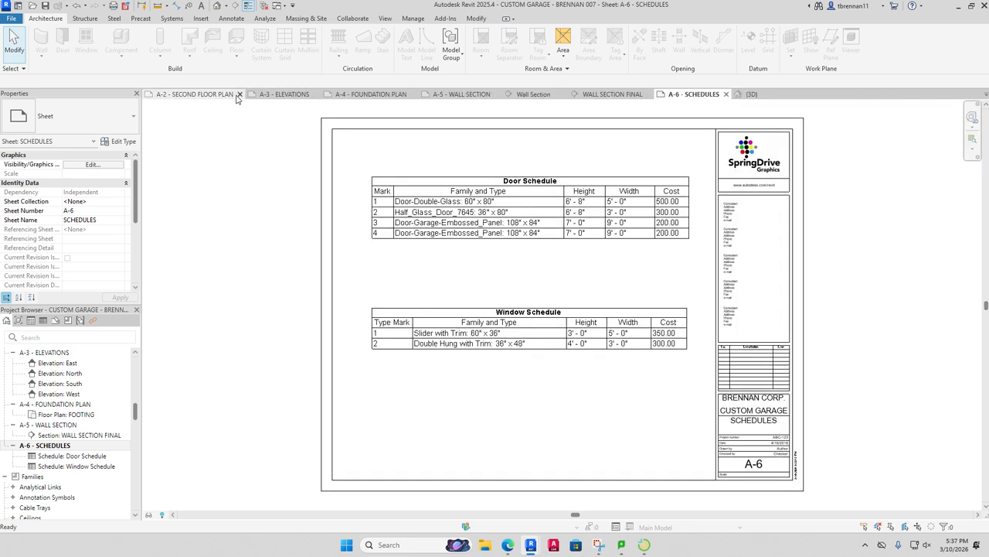
{"action": "left_click", "coordinate": [238, 94]}
{"action": "left_click", "coordinate": [212, 95]}
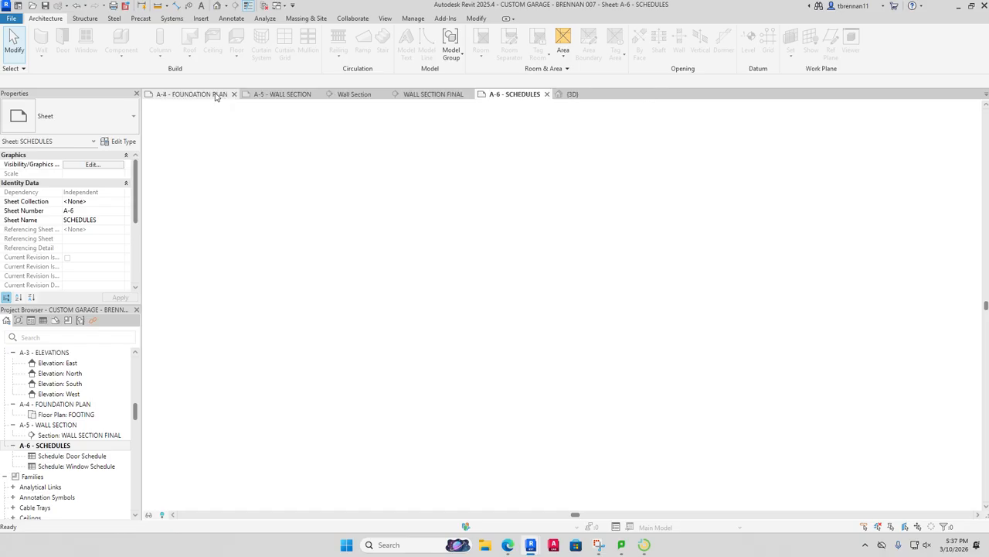
{"action": "left_click", "coordinate": [234, 94]}
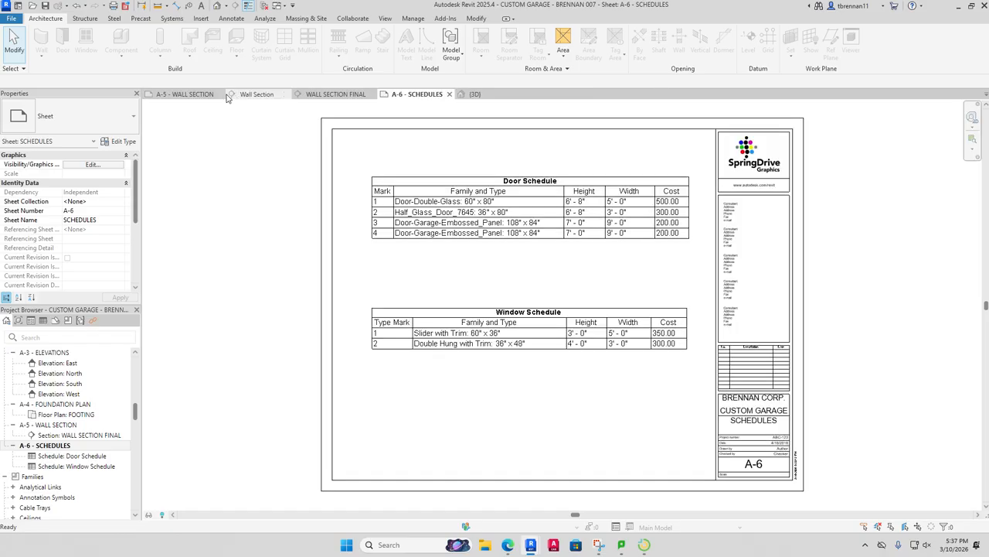
{"action": "left_click", "coordinate": [220, 94]}
{"action": "left_click", "coordinate": [218, 95]}
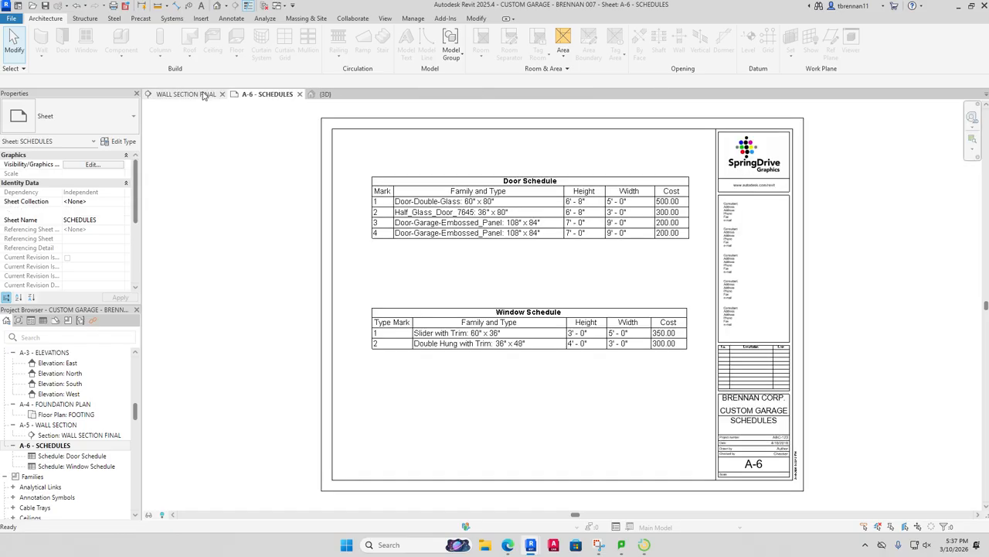
Step: Close the remaining WALL SECTION FINAL, A-6 SCHEDULES and 3D views, saving the changes to the custom garage project
{"action": "left_click", "coordinate": [221, 94]}
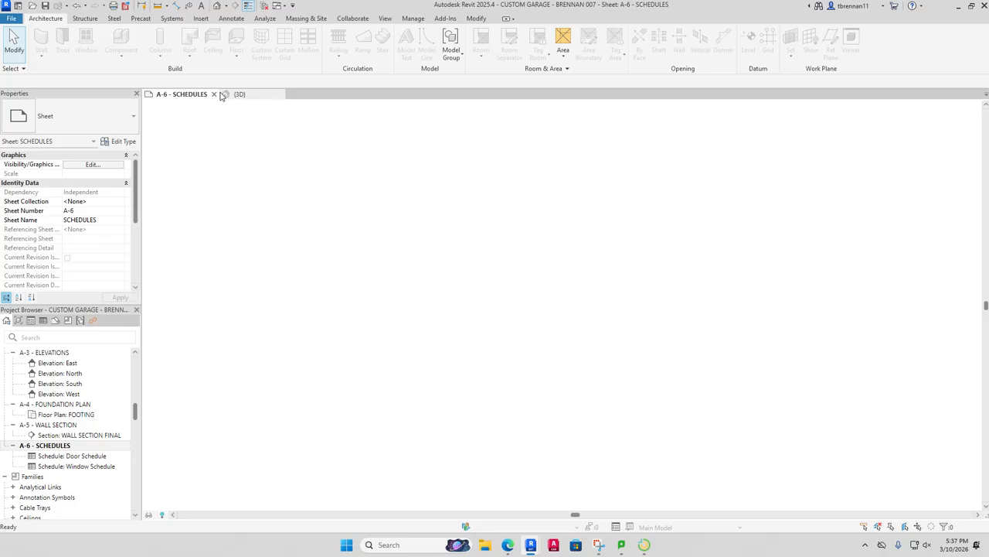
{"action": "left_click", "coordinate": [214, 95]}
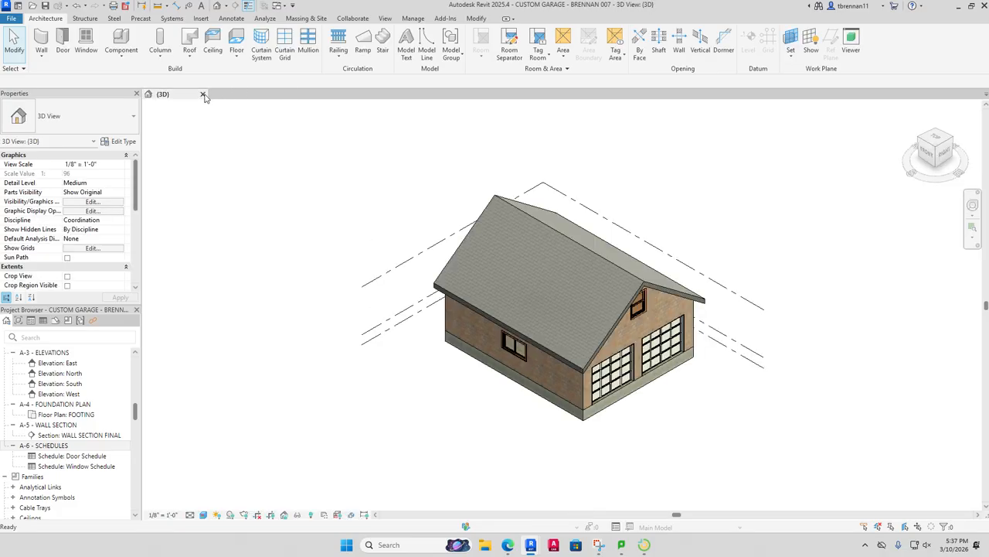
{"action": "left_click", "coordinate": [204, 94]}
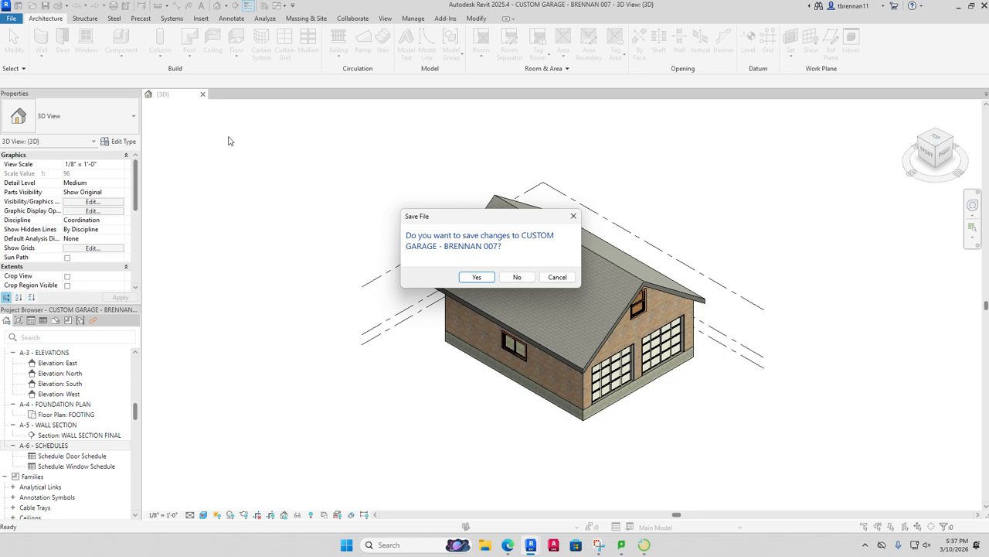
{"action": "left_click", "coordinate": [475, 277]}
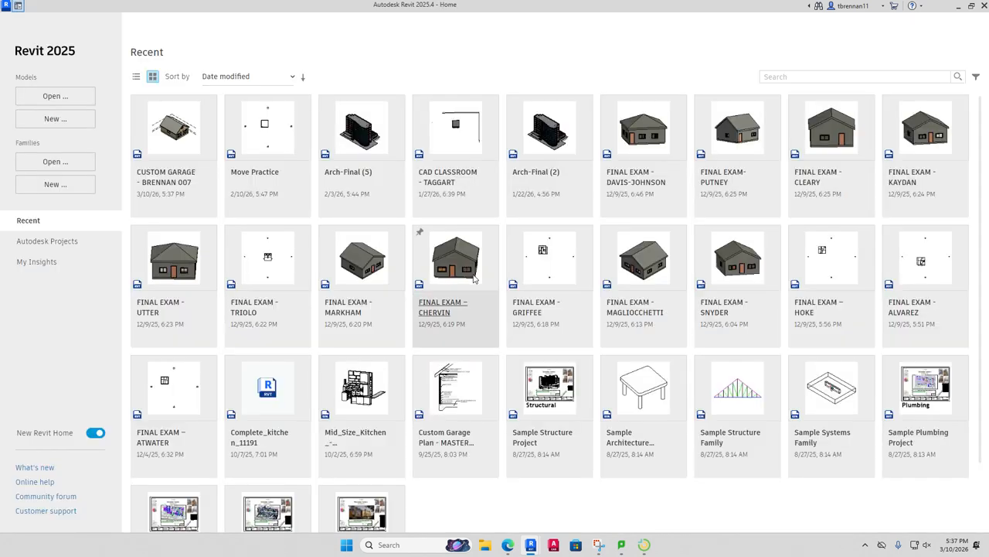
Step: Switch to the Edge browser, open the Cottage Project module in the course content, and download COTTAGE TEMPLATE 2025.rte
{"action": "left_click", "coordinate": [508, 545]}
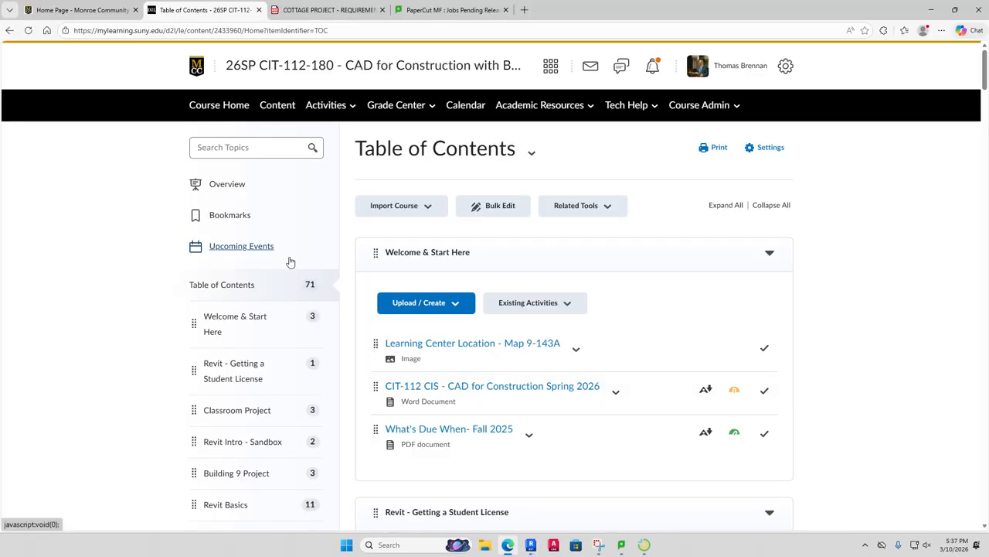
{"action": "scroll", "coordinate": [226, 324], "scroll_direction": "down", "scroll_amount": 3}
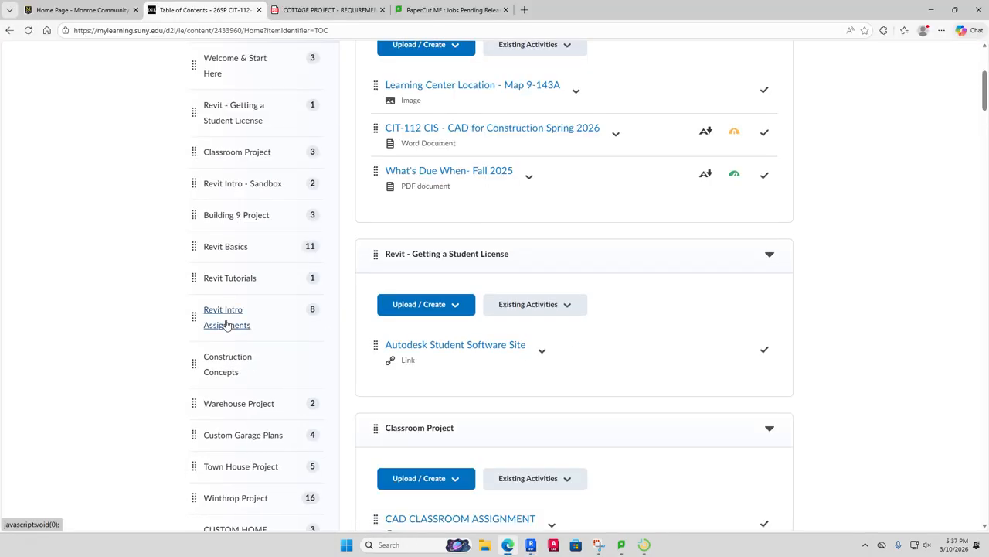
{"action": "scroll", "coordinate": [225, 324], "scroll_direction": "down", "scroll_amount": 1}
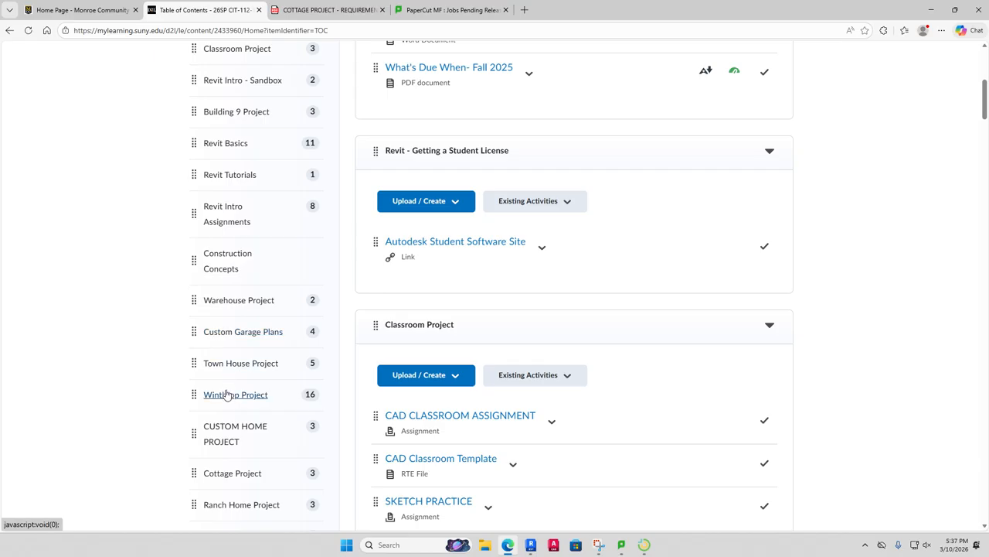
{"action": "scroll", "coordinate": [235, 427], "scroll_direction": "down", "scroll_amount": 1}
{"action": "scroll", "coordinate": [233, 430], "scroll_direction": "up", "scroll_amount": 1}
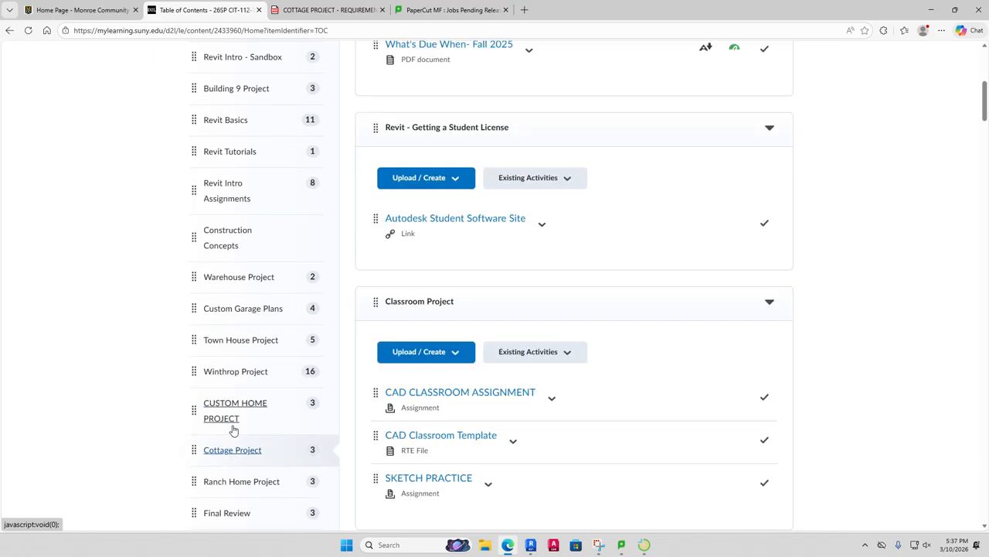
{"action": "left_click", "coordinate": [232, 437]}
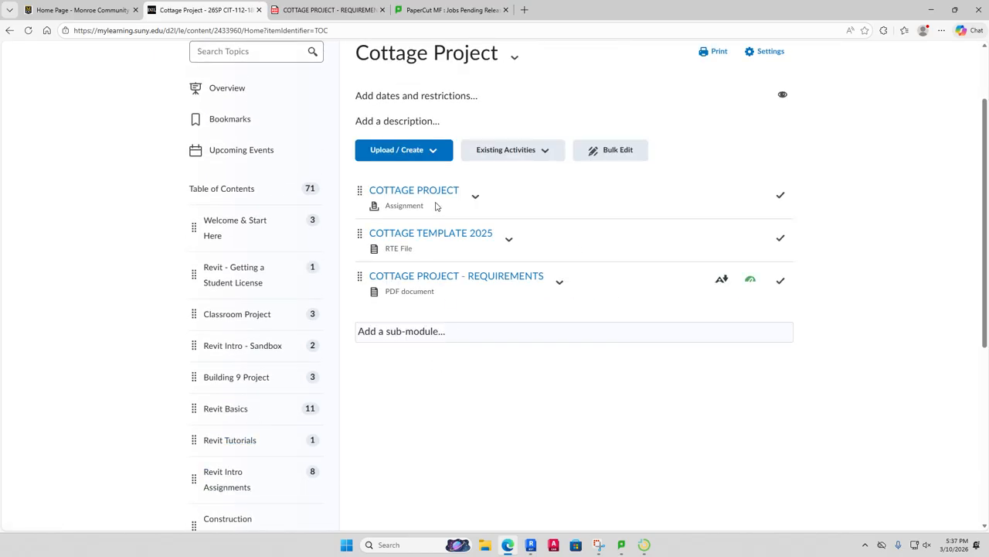
{"action": "left_click", "coordinate": [429, 235]}
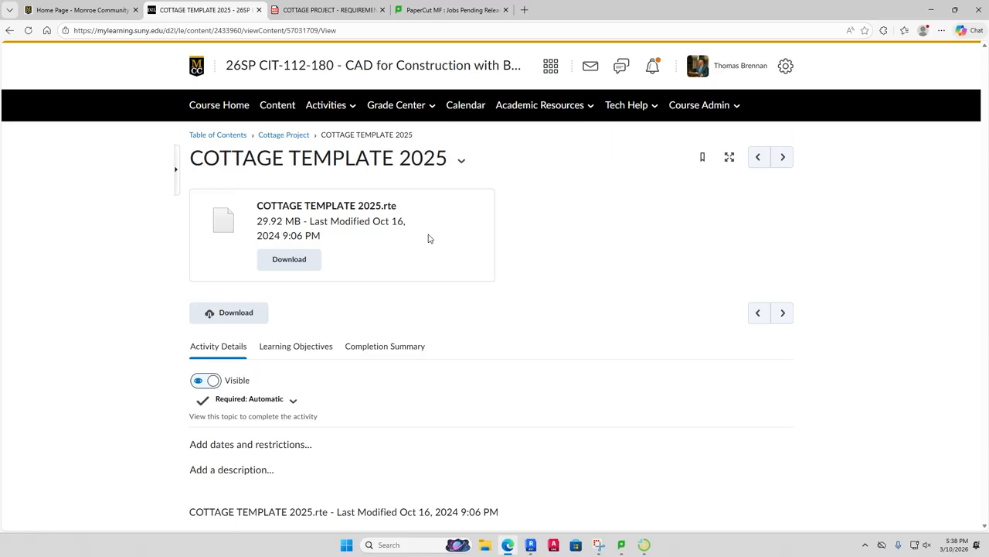
{"action": "left_click", "coordinate": [300, 259]}
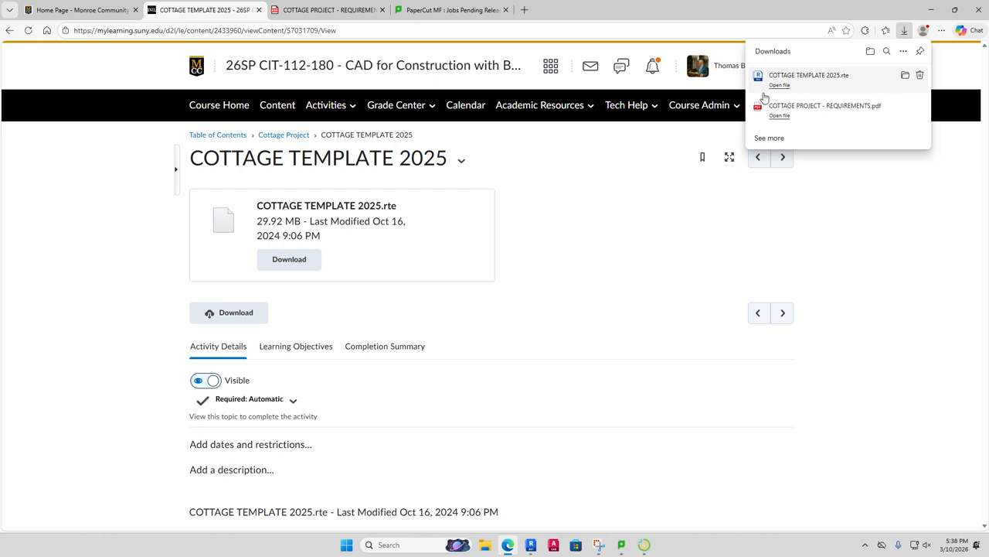
Step: Switch to the first of the two open Revit windows and close that extra session
{"action": "mouse_move", "coordinate": [530, 544]}
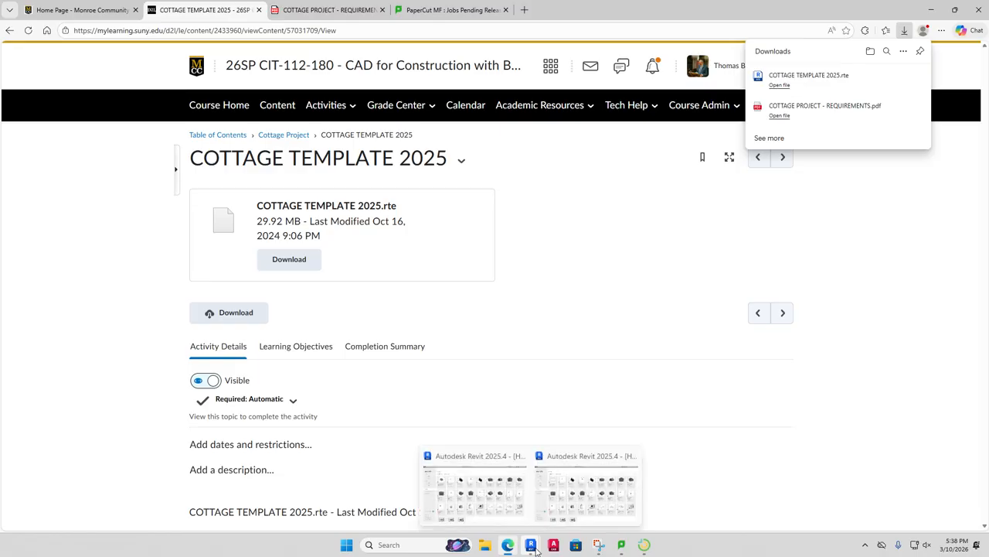
{"action": "left_click", "coordinate": [492, 517]}
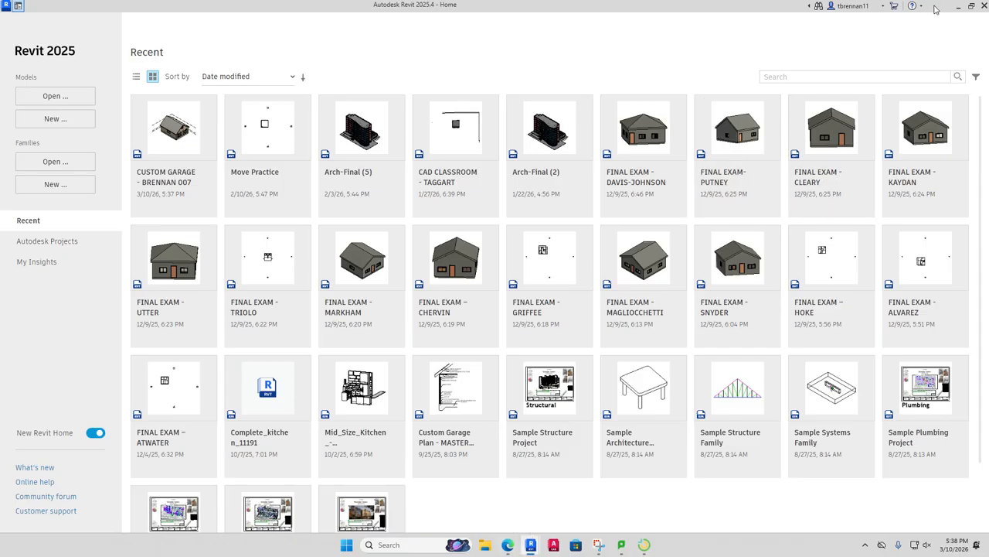
{"action": "left_click", "coordinate": [984, 6]}
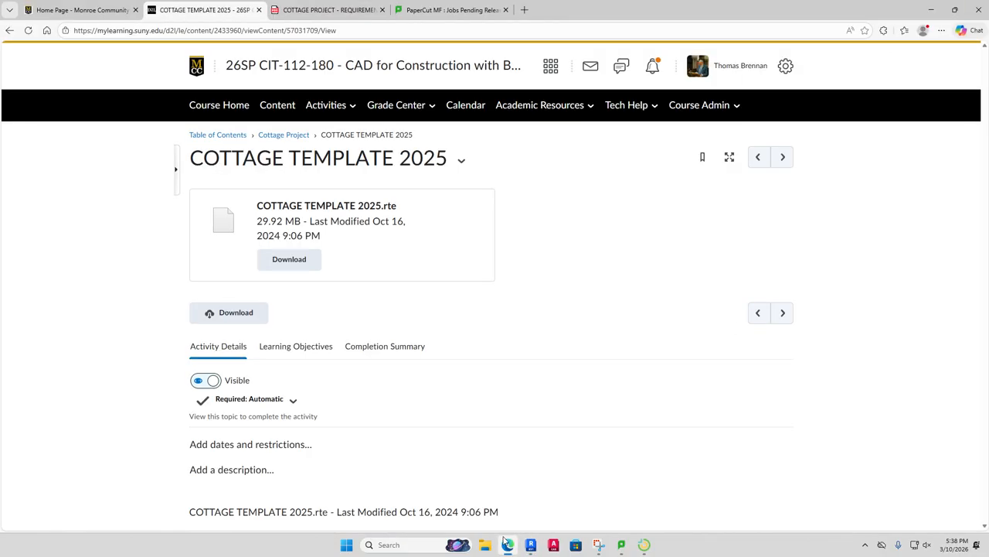
Step: In the remaining Revit session, create a new project from the COTTAGE TEMPLATE 2025 template in the Downloads folder
{"action": "left_click", "coordinate": [530, 544]}
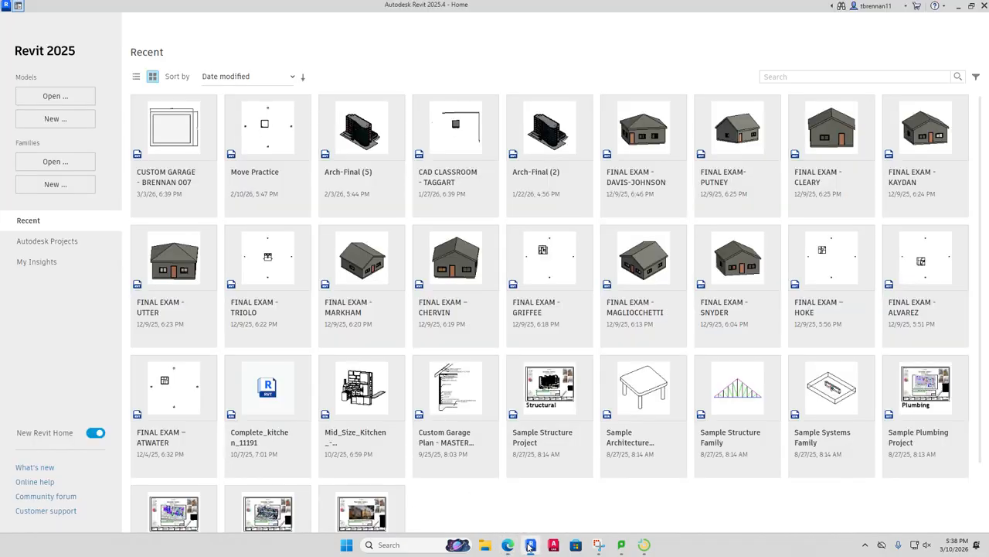
{"action": "left_click", "coordinate": [55, 119]}
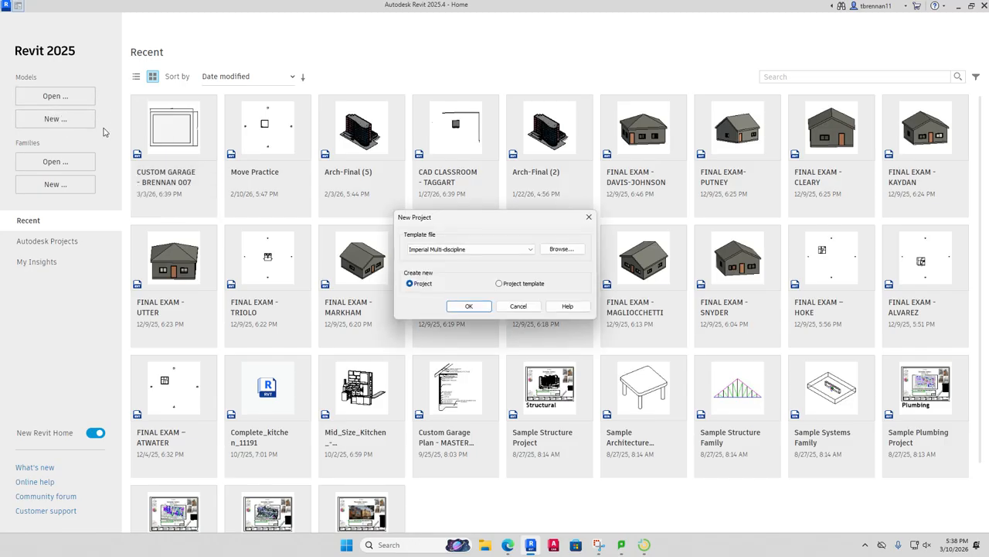
{"action": "left_click", "coordinate": [562, 248]}
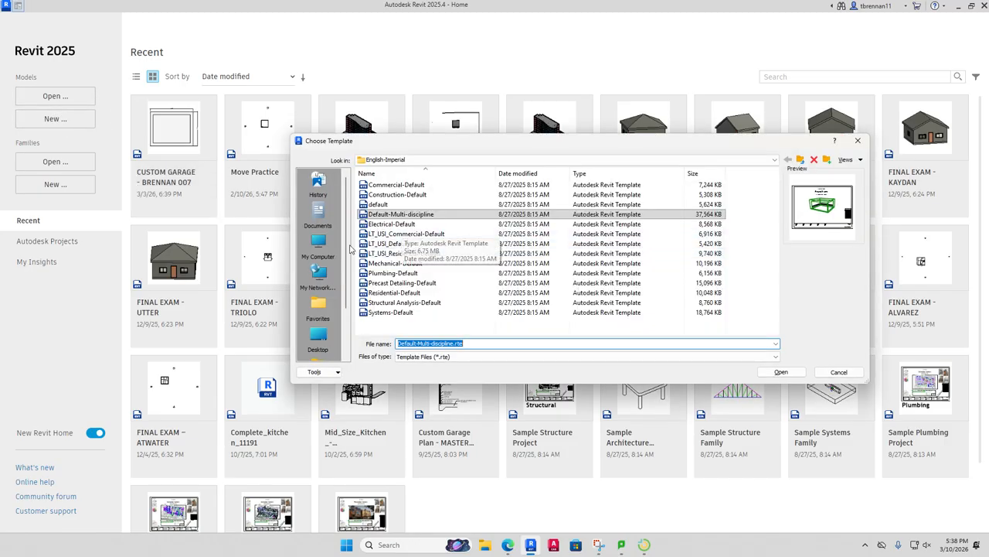
{"action": "left_click", "coordinate": [322, 329]}
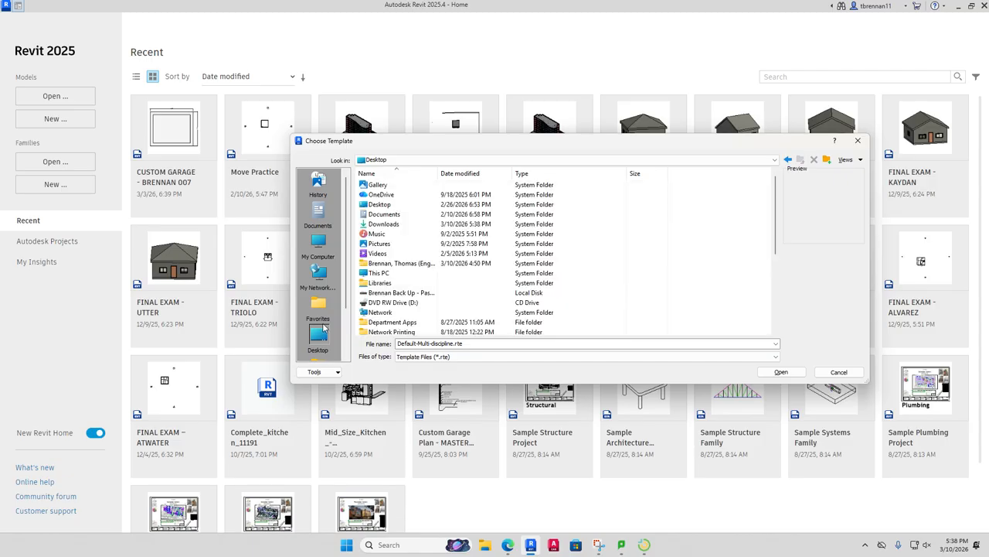
{"action": "double_click", "coordinate": [386, 223]}
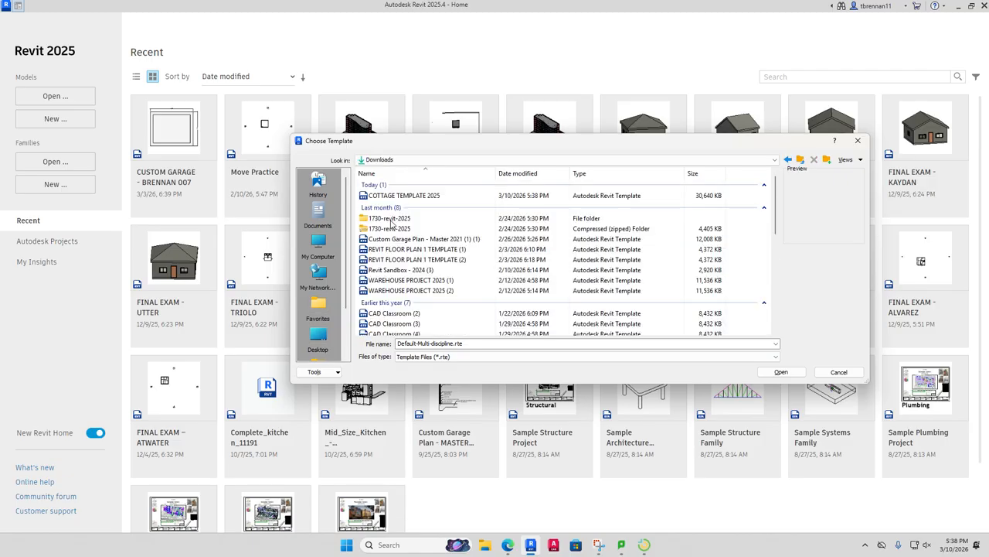
{"action": "double_click", "coordinate": [401, 196]}
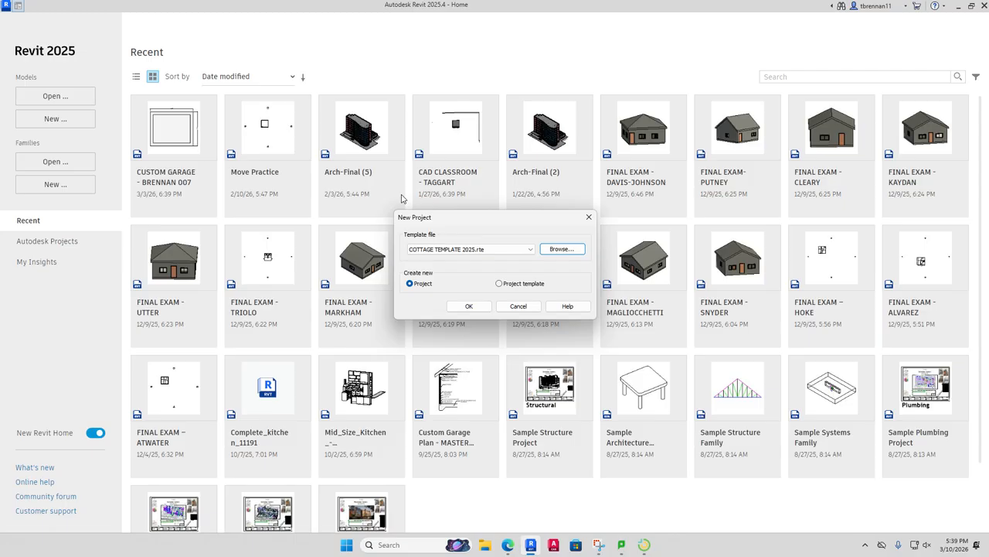
{"action": "left_click", "coordinate": [485, 307]}
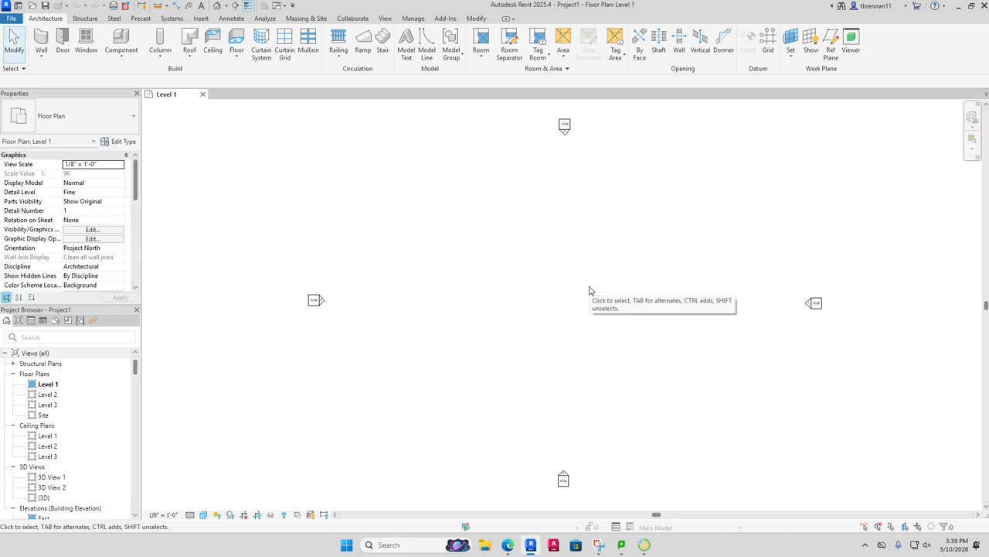
Step: On Level 1, draw chained Exterior - Wood Siding on Wood Stud walls: an 18 ft west wall running north and an adjoining wall running east
{"action": "left_click", "coordinate": [42, 58]}
{"action": "left_click", "coordinate": [62, 77]}
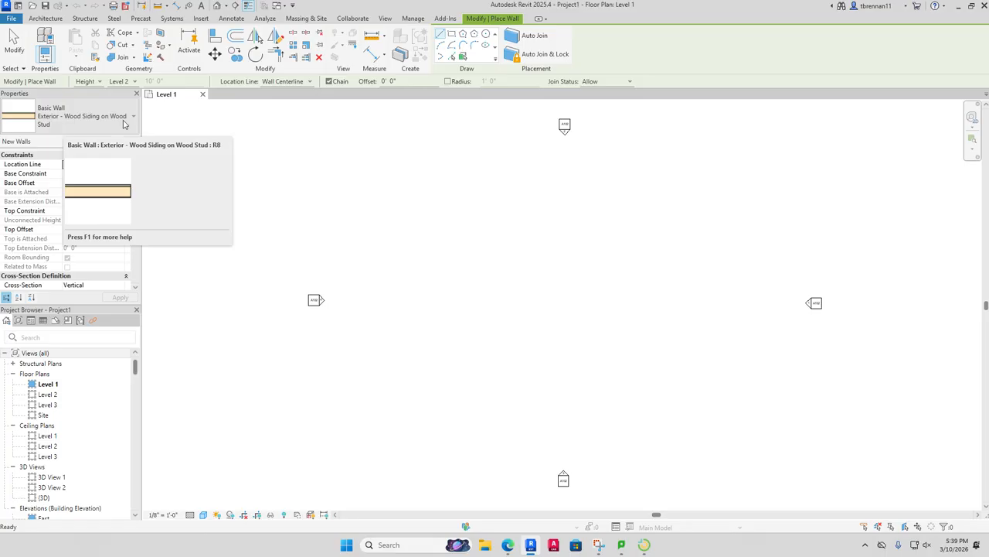
{"action": "left_click", "coordinate": [446, 354]}
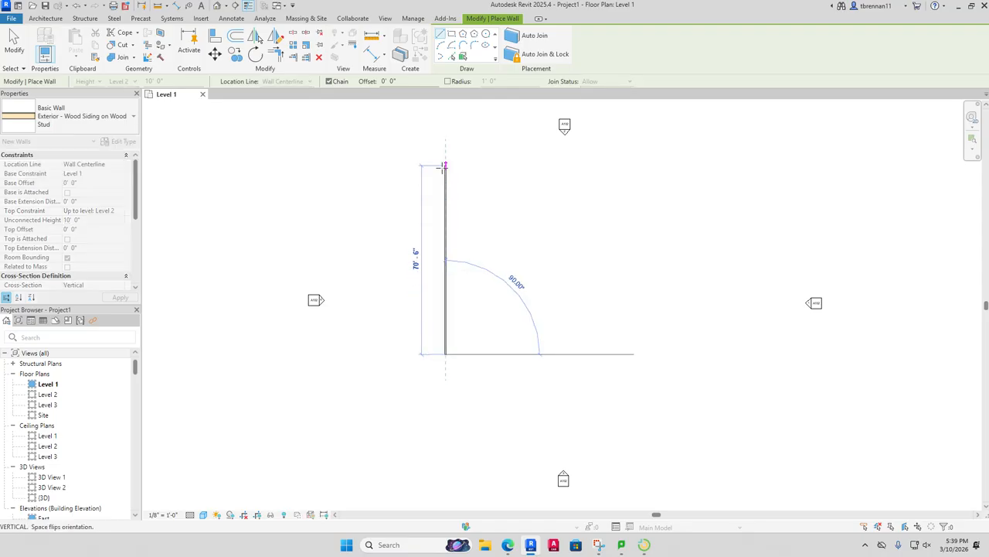
{"action": "scroll", "coordinate": [444, 287], "scroll_direction": "up", "scroll_amount": 3}
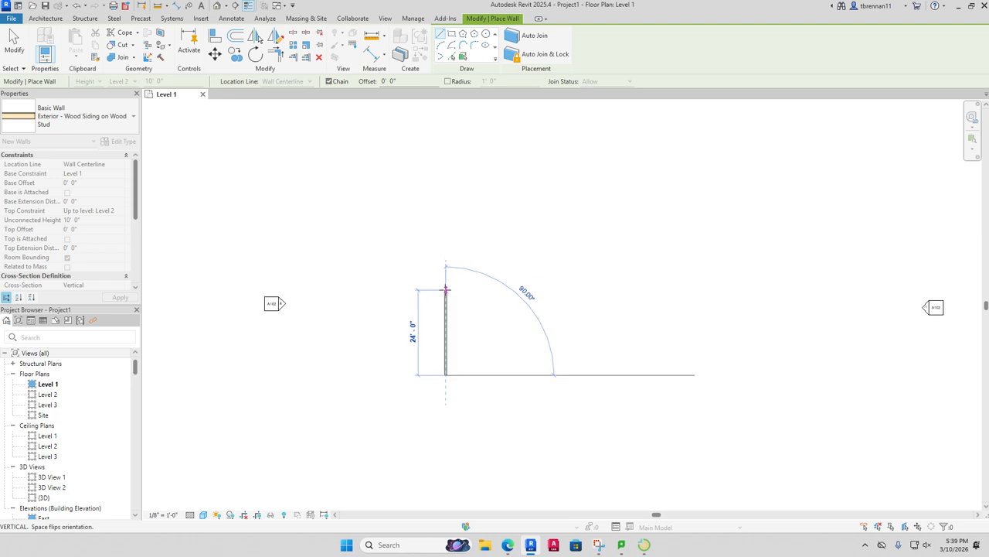
{"action": "middle_click_drag", "start_coordinate": [446, 289], "coordinate": [433, 254]}
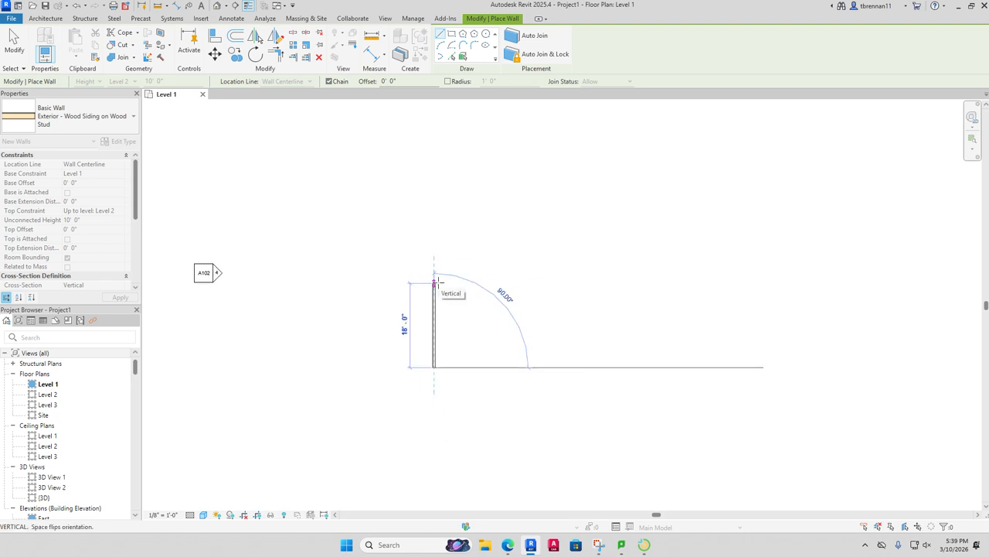
{"action": "left_click", "coordinate": [434, 283]}
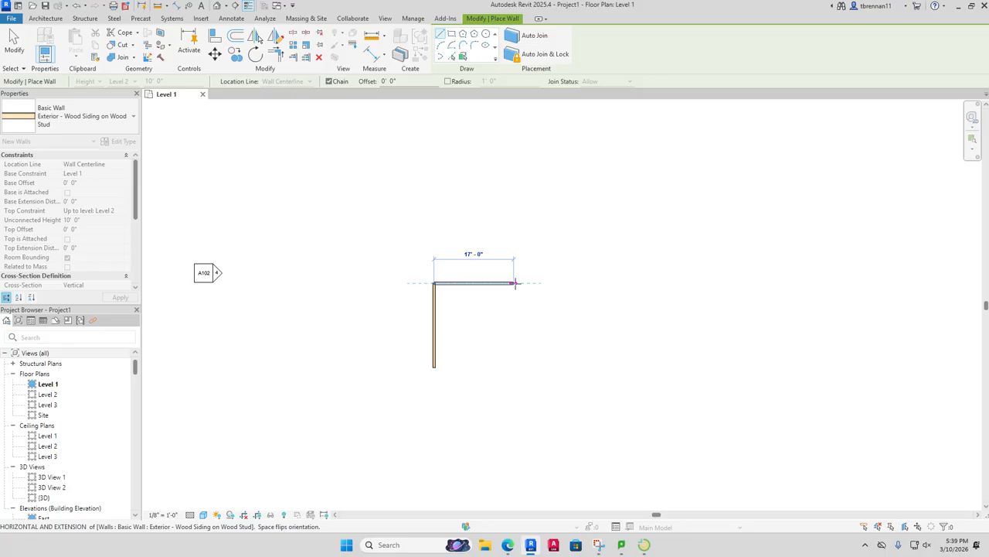
{"action": "left_click", "coordinate": [518, 283]}
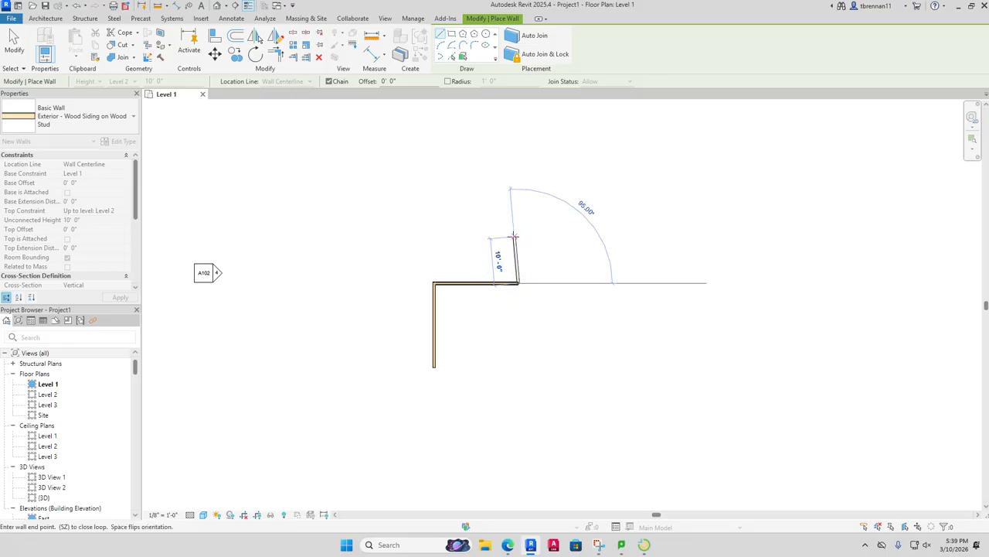
Step: Continue the wall chain about 10 ft north, 14 ft east and 28 ft south, closing the L-shaped outline at its southwest start point
{"action": "left_click", "coordinate": [517, 236]}
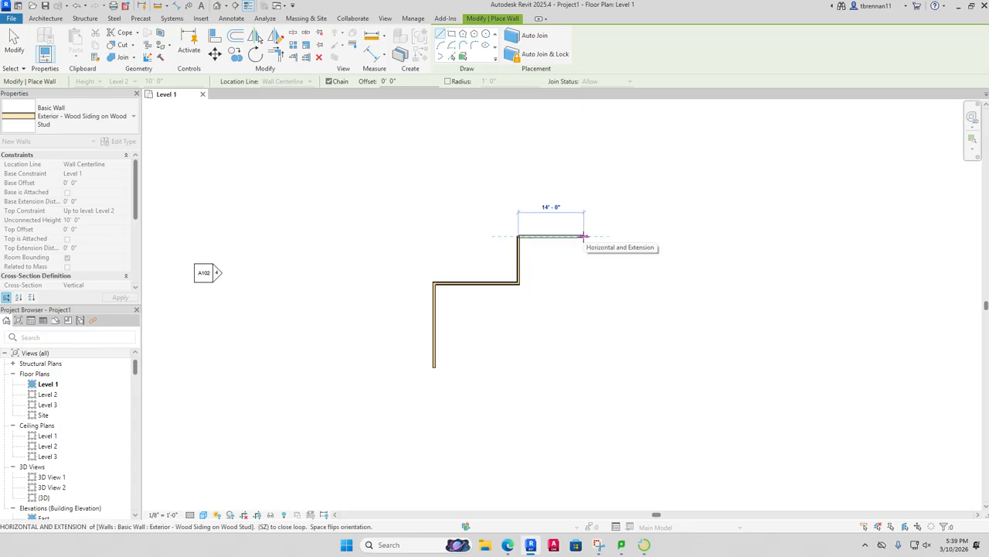
{"action": "left_click", "coordinate": [584, 236]}
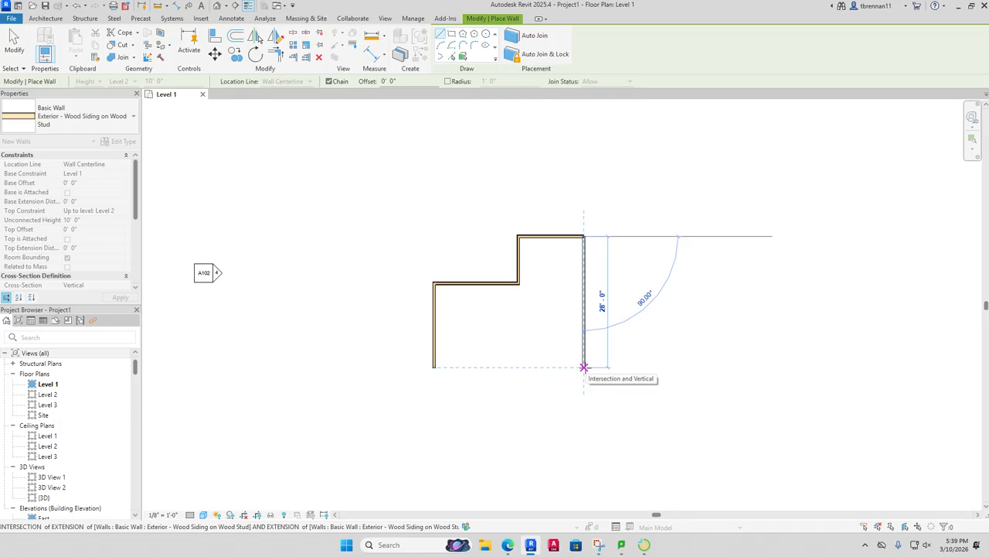
{"action": "left_click", "coordinate": [584, 366]}
{"action": "left_click", "coordinate": [434, 367]}
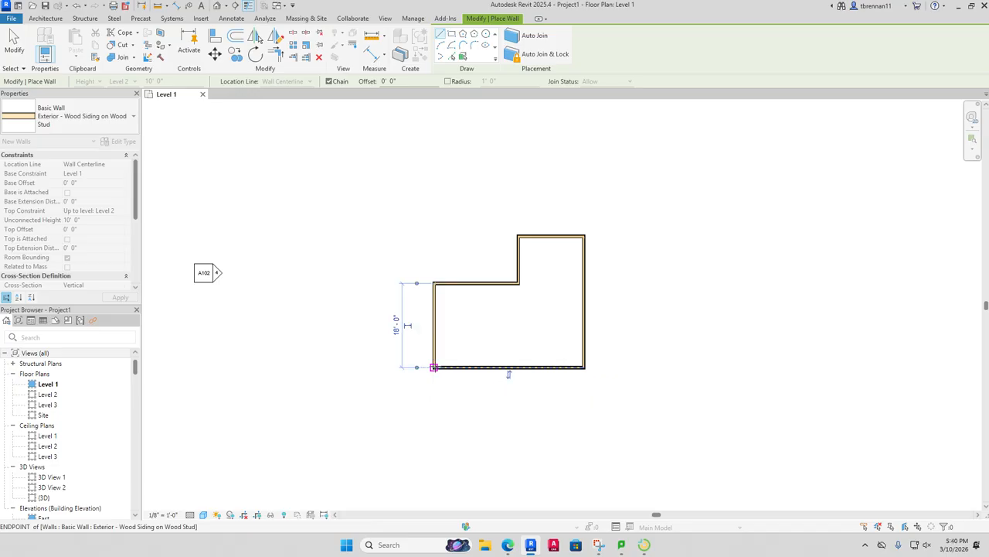
{"action": "key", "text": "Escape"}
{"action": "key", "text": "Escape"}
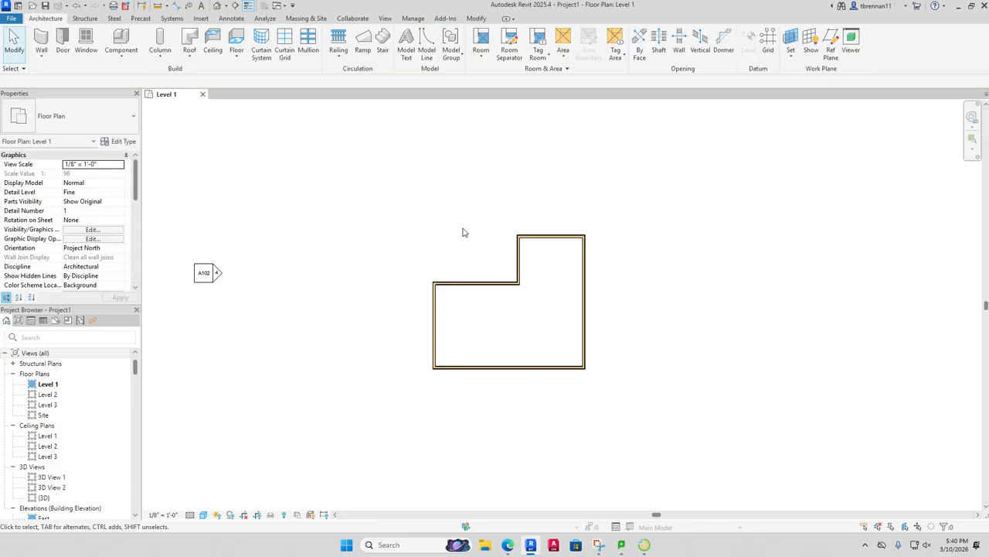
Step: Open the default 3D view and examine the L-shaped exterior walls up close
{"action": "left_click", "coordinate": [218, 8]}
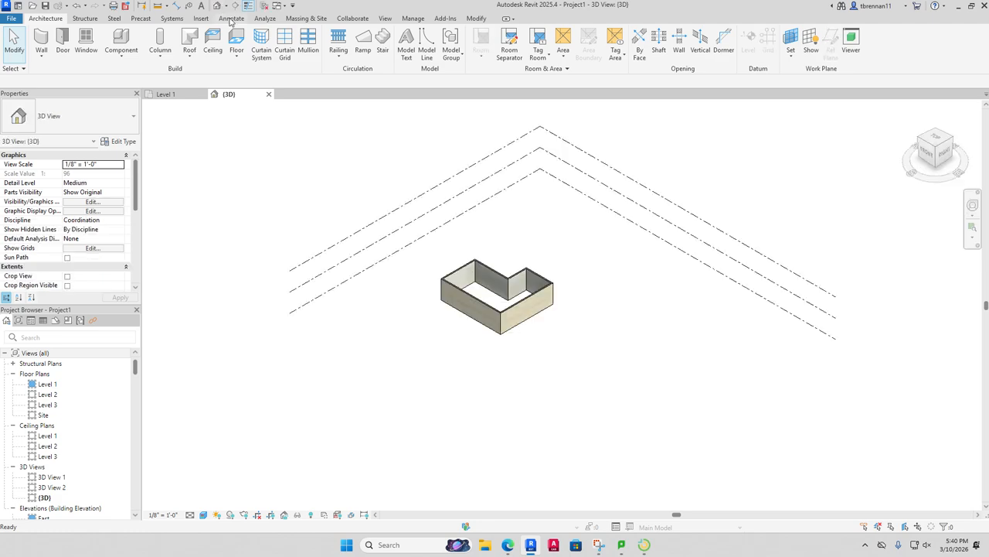
{"action": "scroll", "coordinate": [530, 318], "scroll_direction": "up", "scroll_amount": 5}
{"action": "scroll", "coordinate": [531, 319], "scroll_direction": "up", "scroll_amount": 3}
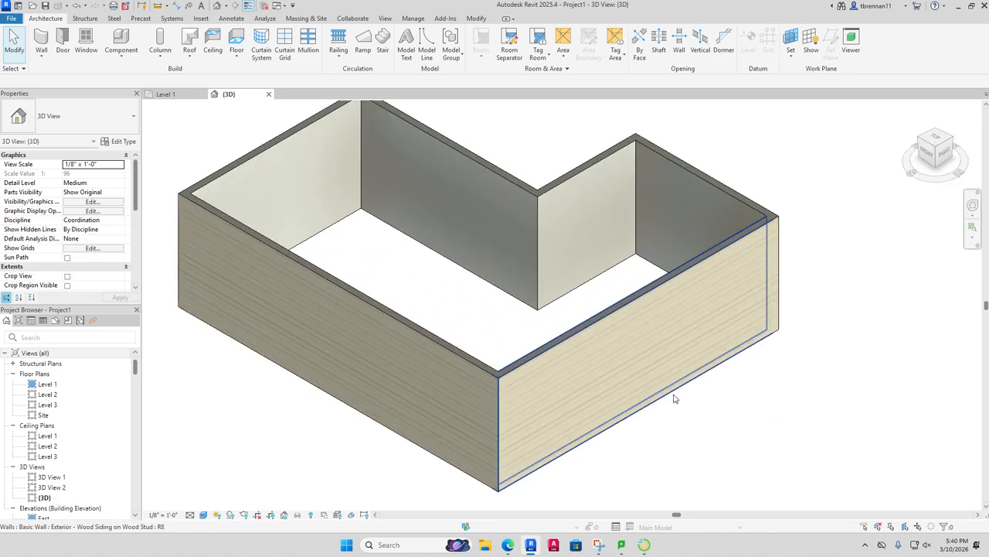
{"action": "scroll", "coordinate": [625, 384], "scroll_direction": "up", "scroll_amount": 5}
{"action": "scroll", "coordinate": [563, 382], "scroll_direction": "down", "scroll_amount": 8}
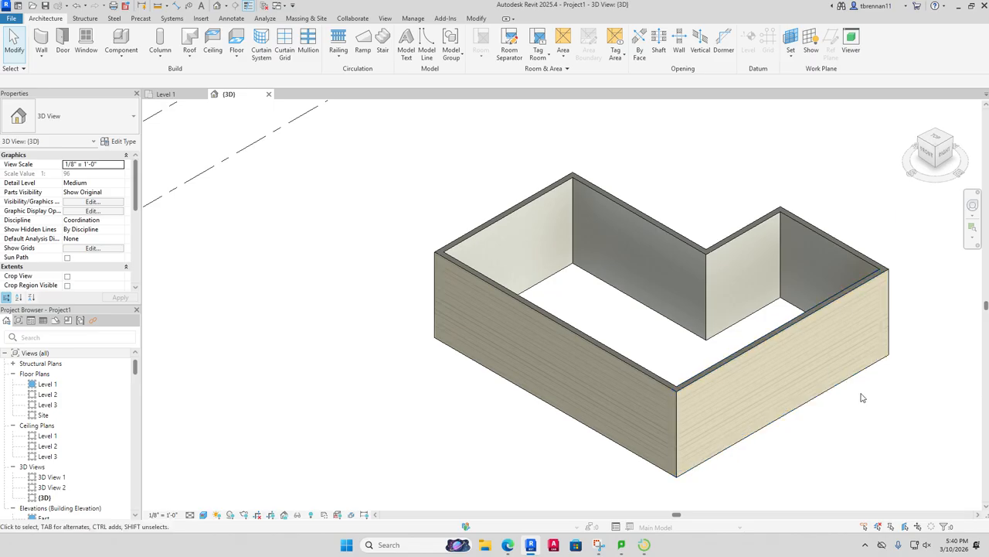
{"action": "middle_click_drag", "start_coordinate": [864, 398], "coordinate": [749, 366]}
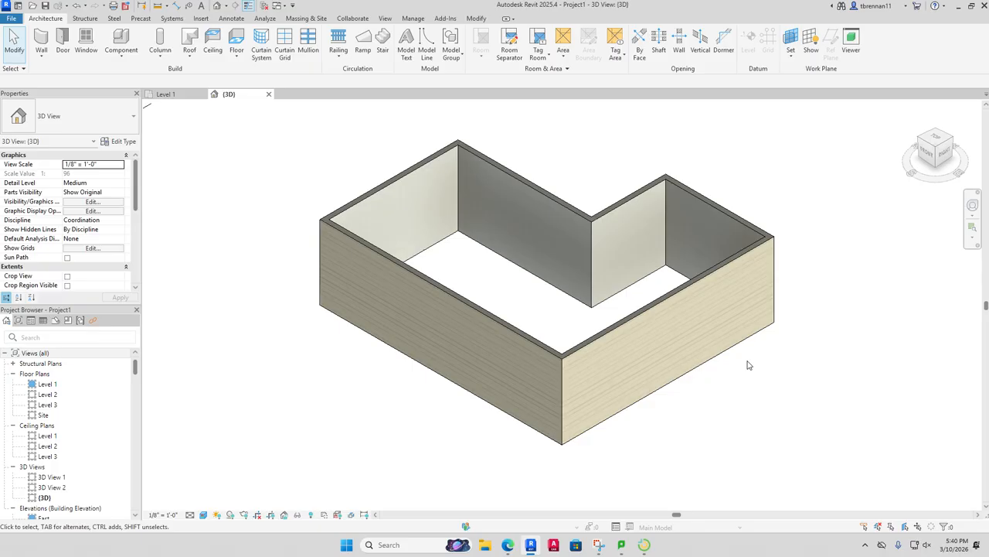
Step: From the Level 1 floor plan, start a roof by footprint and move it to Level 2
{"action": "double_click", "coordinate": [50, 394]}
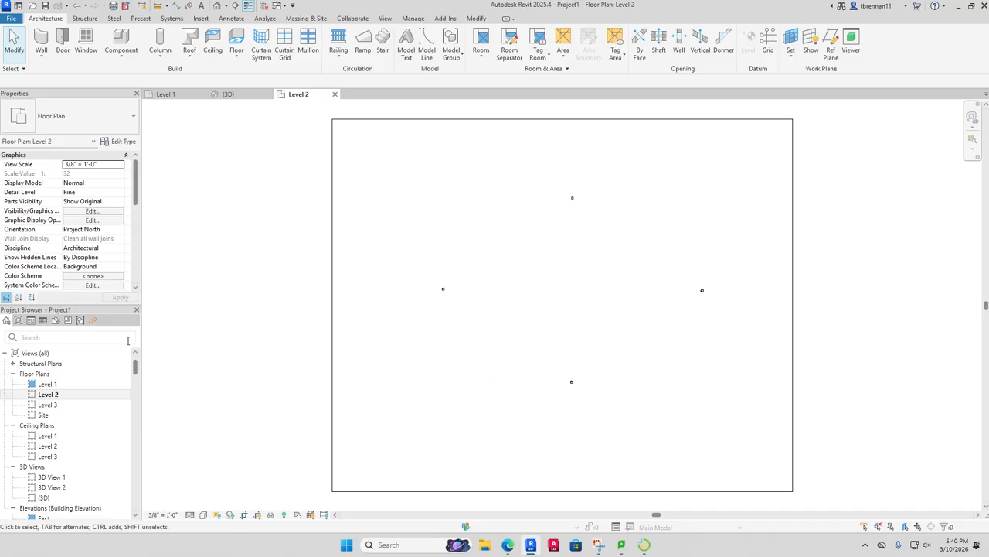
{"action": "left_click", "coordinate": [48, 385]}
{"action": "double_click", "coordinate": [48, 385]}
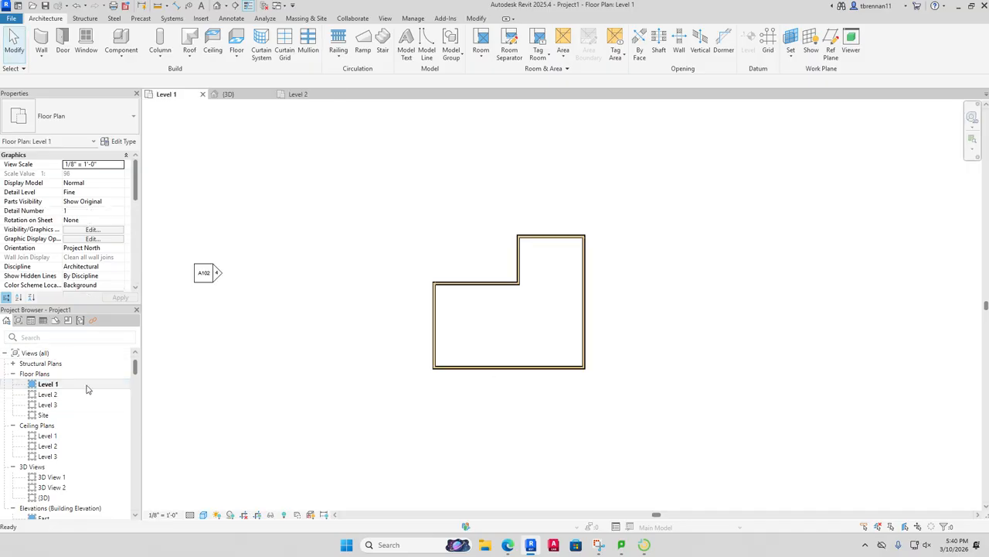
{"action": "scroll", "coordinate": [549, 318], "scroll_direction": "up", "scroll_amount": 2}
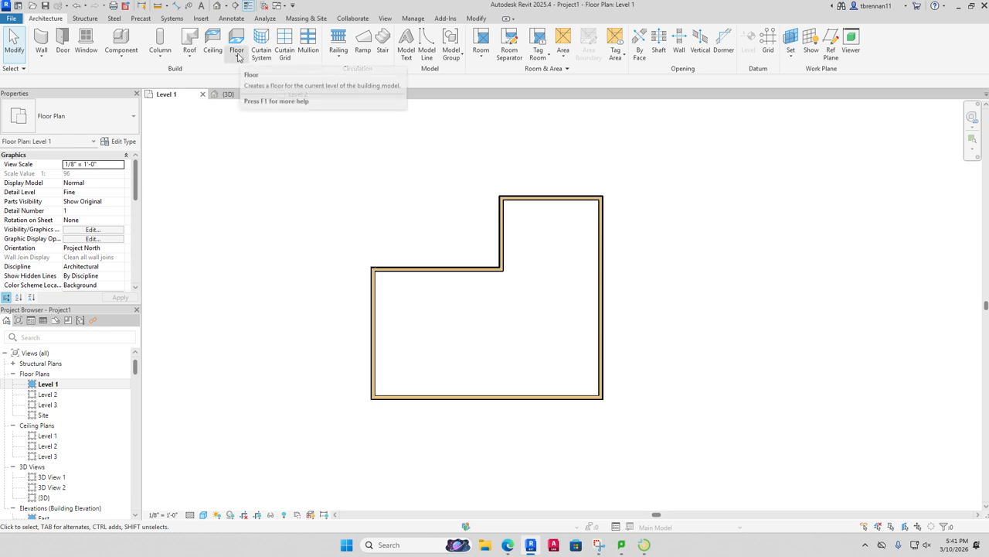
{"action": "left_click", "coordinate": [192, 59]}
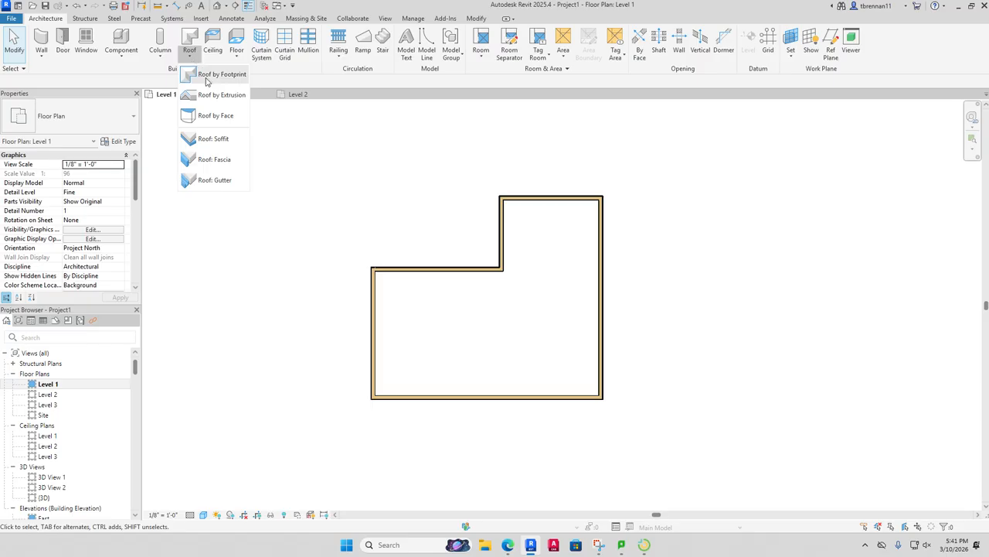
{"action": "left_click", "coordinate": [207, 74]}
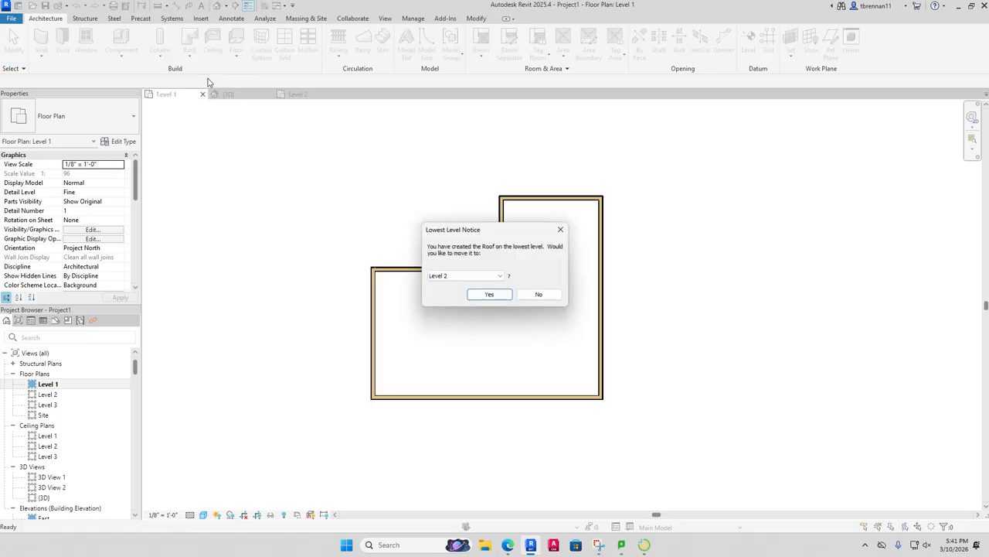
{"action": "left_click", "coordinate": [499, 297]}
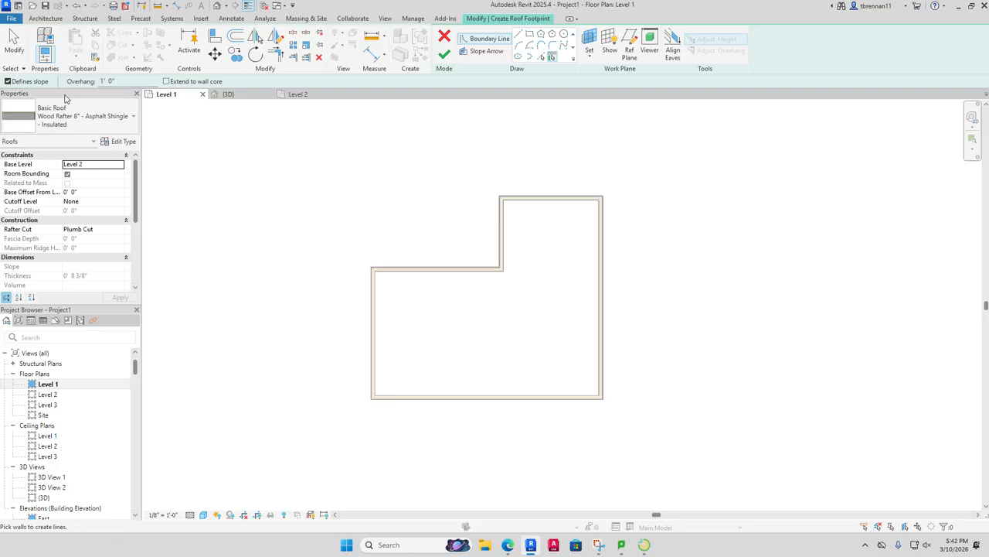
Step: Pick all six exterior walls as slope-defining roof boundaries with a 1' 0" overhang and finish the roof
{"action": "left_click", "coordinate": [431, 268]}
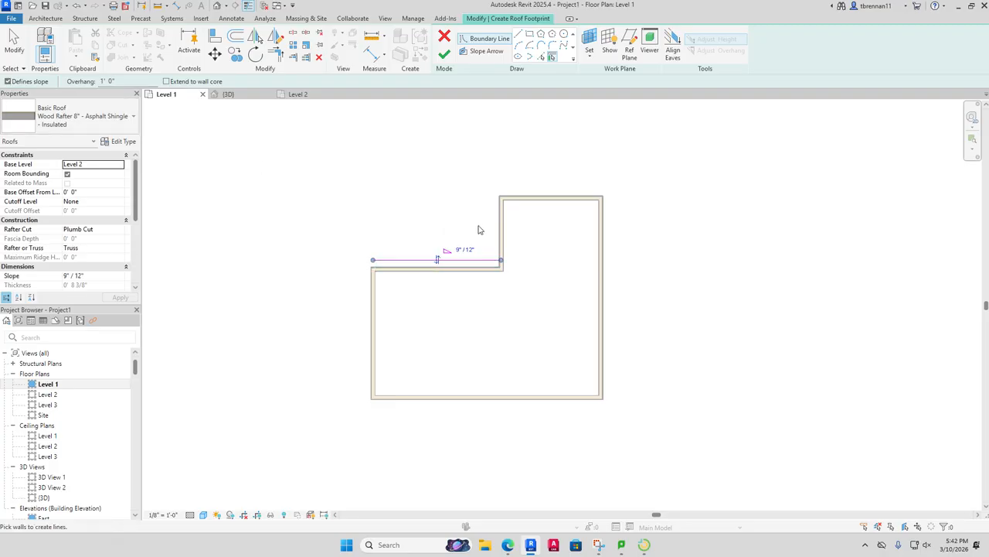
{"action": "left_click", "coordinate": [498, 234]}
{"action": "left_click", "coordinate": [546, 198]}
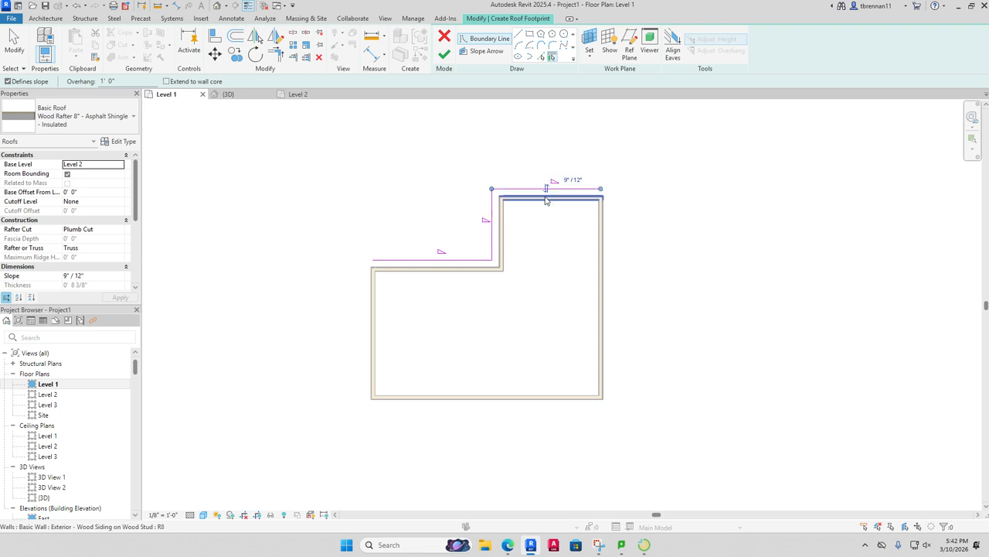
{"action": "left_click", "coordinate": [606, 268]}
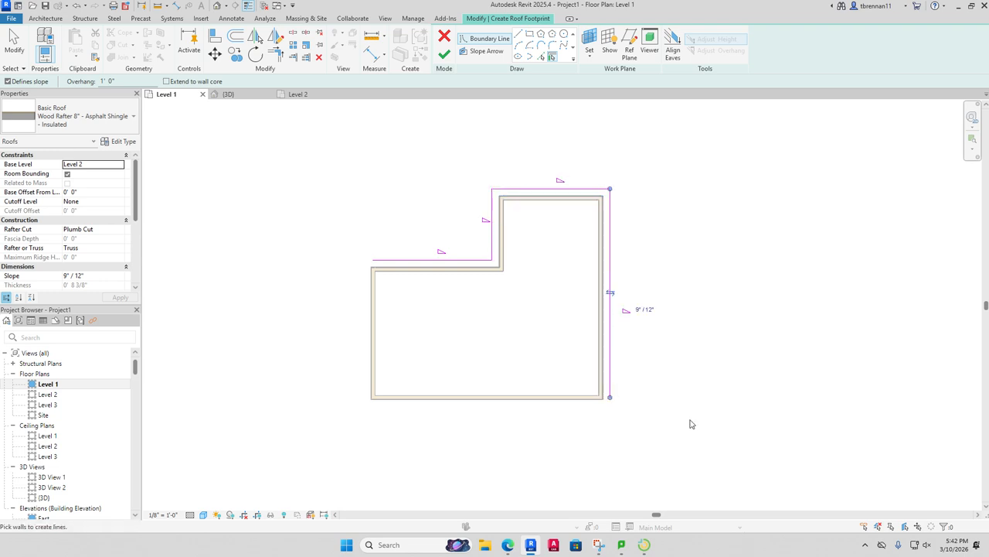
{"action": "left_click", "coordinate": [581, 399]}
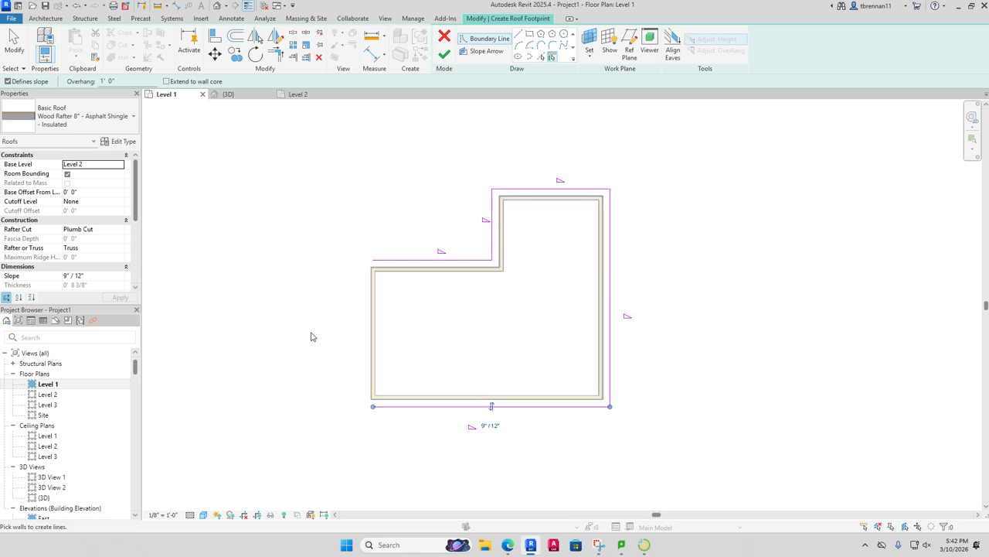
{"action": "left_click", "coordinate": [365, 334]}
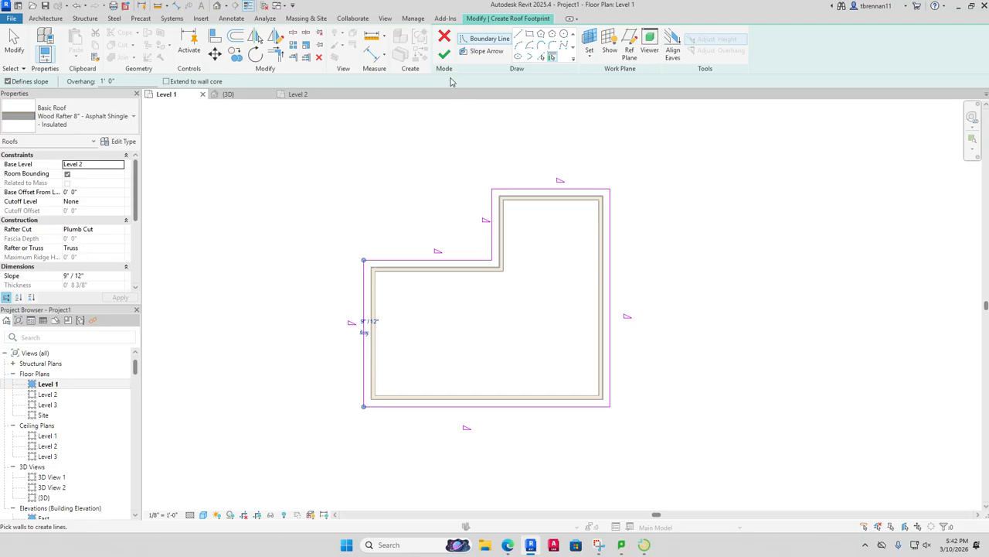
{"action": "left_click", "coordinate": [443, 55]}
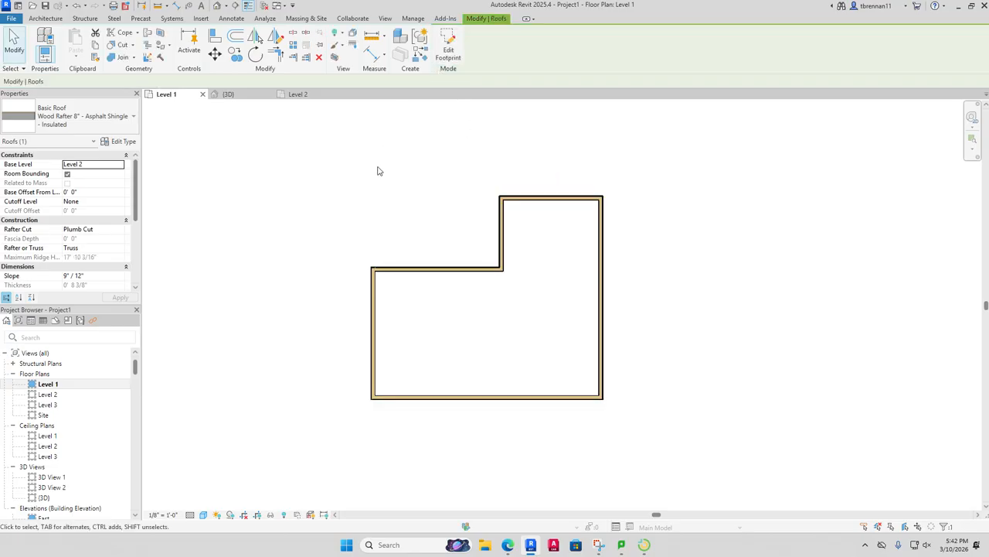
Step: Open the 3D view and examine the roof over the L-shaped walls from several angles
{"action": "left_click", "coordinate": [228, 94]}
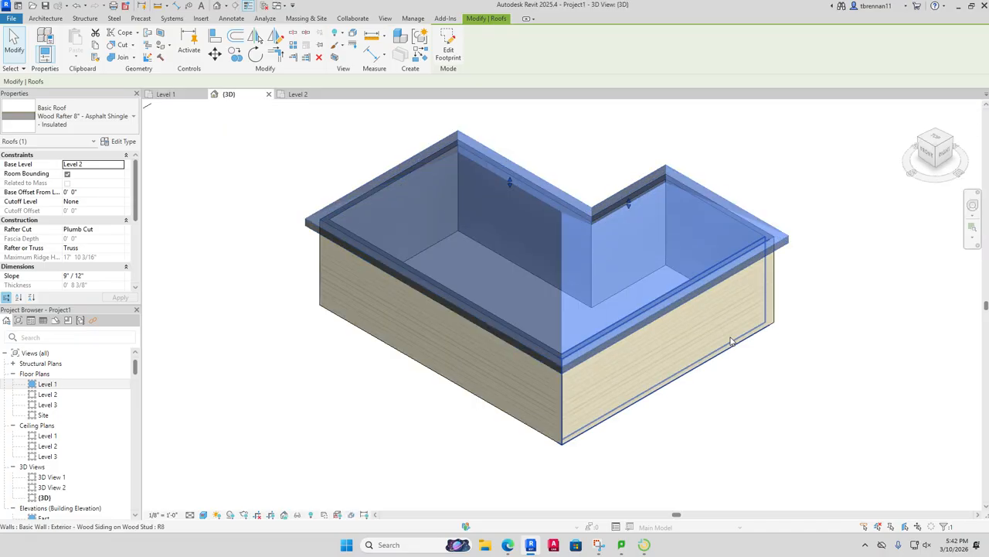
{"action": "left_click", "coordinate": [773, 420]}
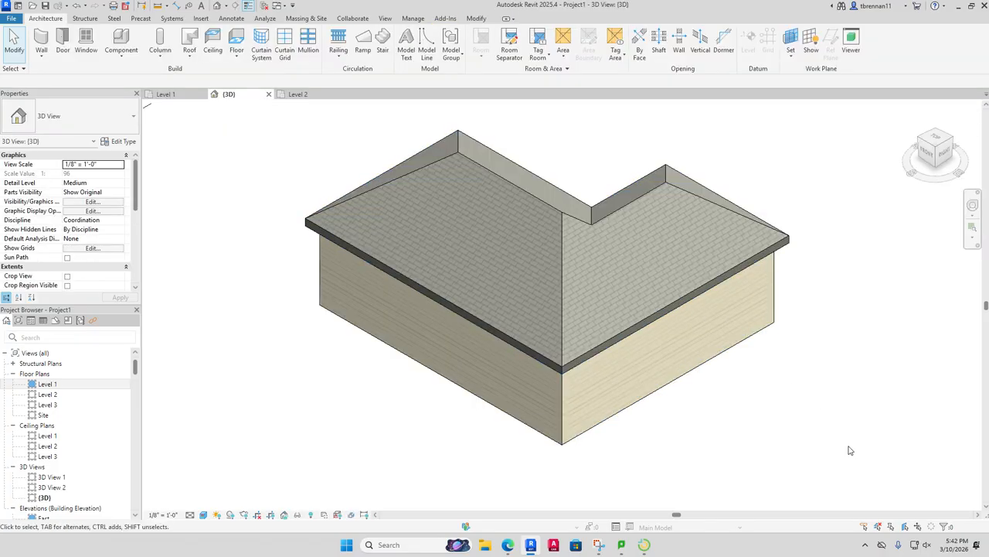
{"action": "middle_click_drag", "start_coordinate": [851, 451], "coordinate": [894, 417], "text": "shift"}
{"action": "scroll", "coordinate": [800, 429], "scroll_direction": "down", "scroll_amount": 3}
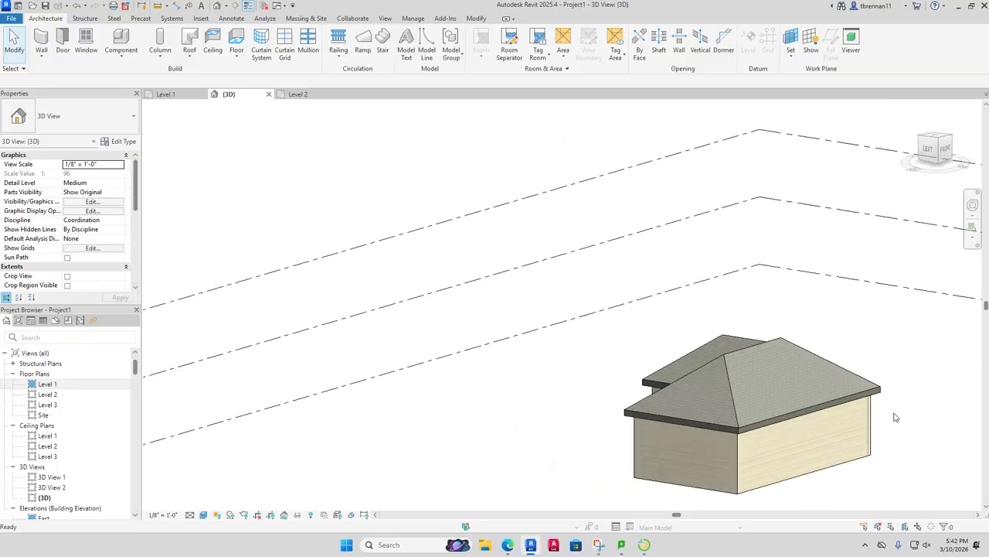
{"action": "left_click", "coordinate": [864, 417]}
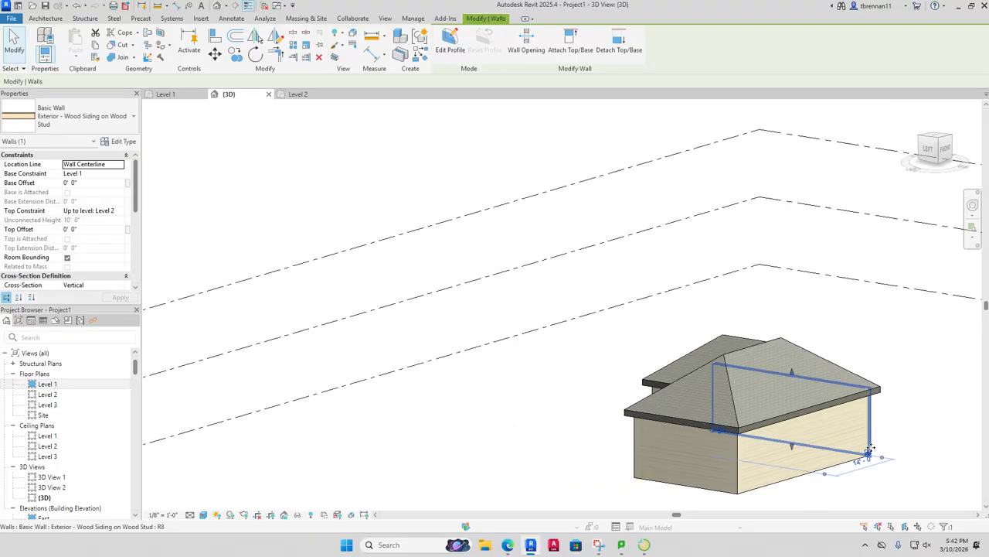
{"action": "left_click", "coordinate": [913, 113]}
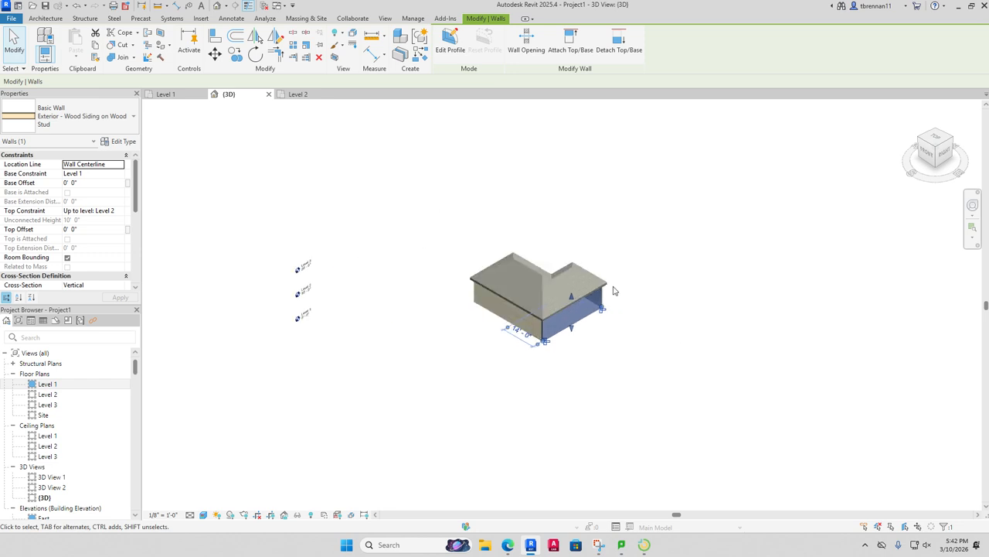
{"action": "scroll", "coordinate": [613, 291], "scroll_direction": "up", "scroll_amount": 5}
{"action": "left_click", "coordinate": [620, 279]}
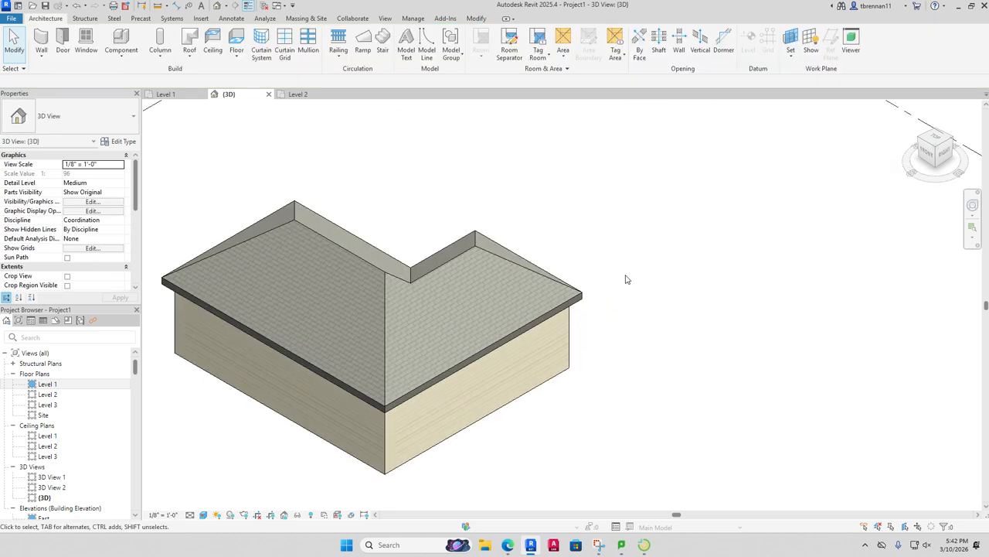
{"action": "scroll", "coordinate": [626, 279], "scroll_direction": "up", "scroll_amount": 2}
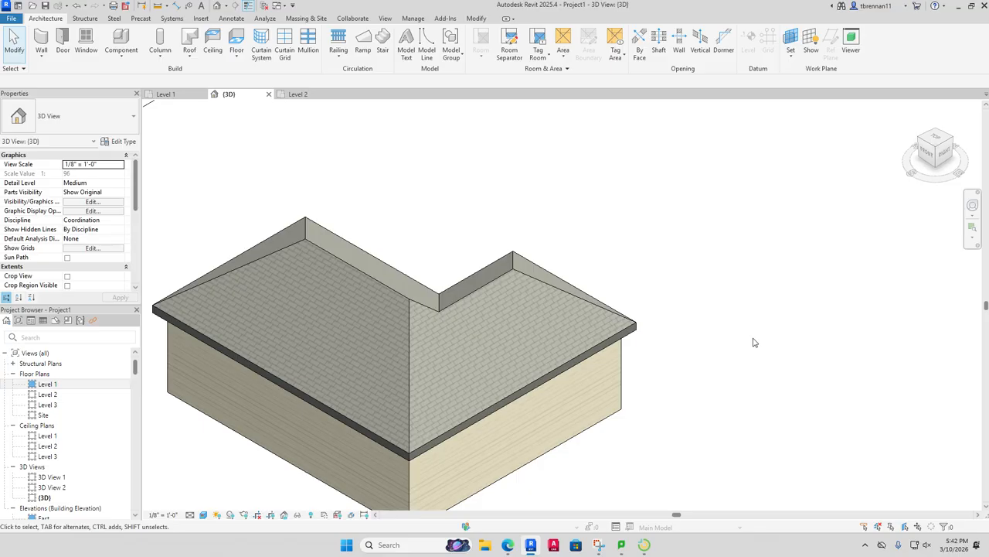
Step: Edit the roof footprint so the north and west end edges no longer define slope, finish it, and view the gable ends
{"action": "double_click", "coordinate": [603, 317]}
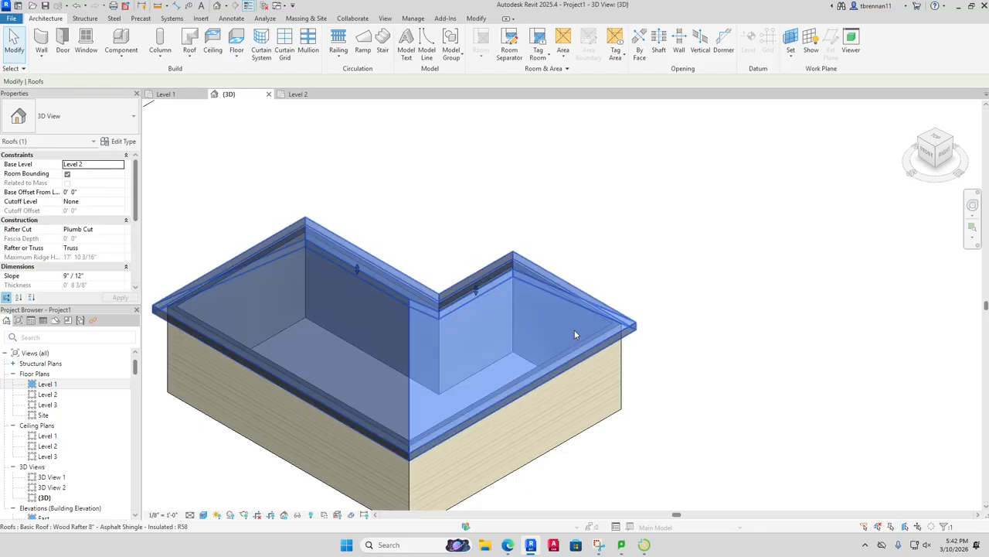
{"action": "left_click", "coordinate": [609, 309]}
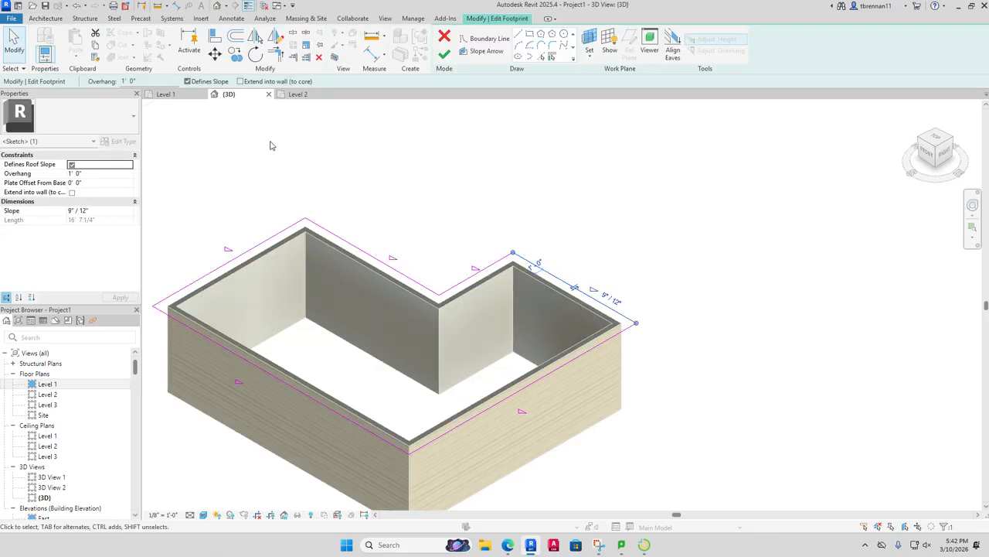
{"action": "left_click", "coordinate": [188, 81]}
{"action": "left_click", "coordinate": [441, 152]}
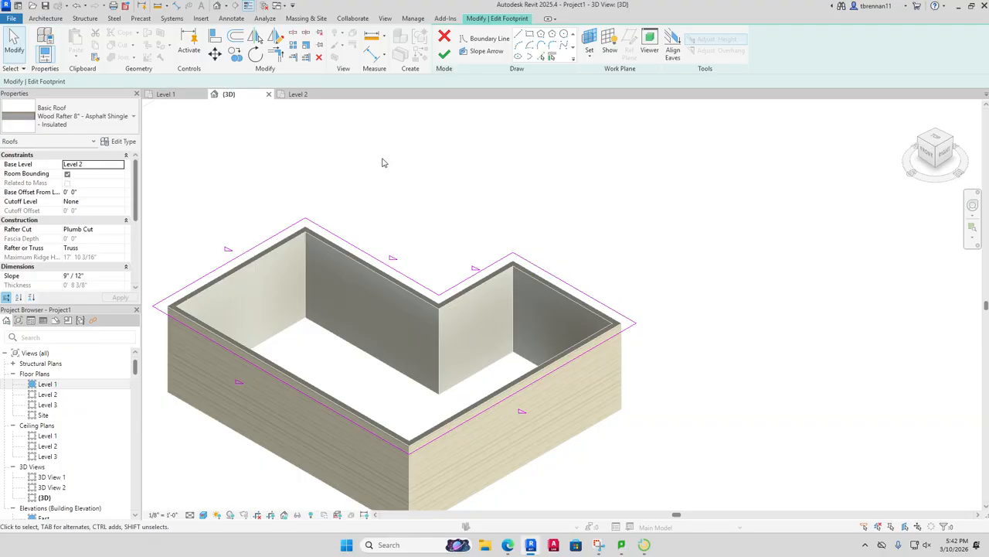
{"action": "left_click", "coordinate": [244, 253]}
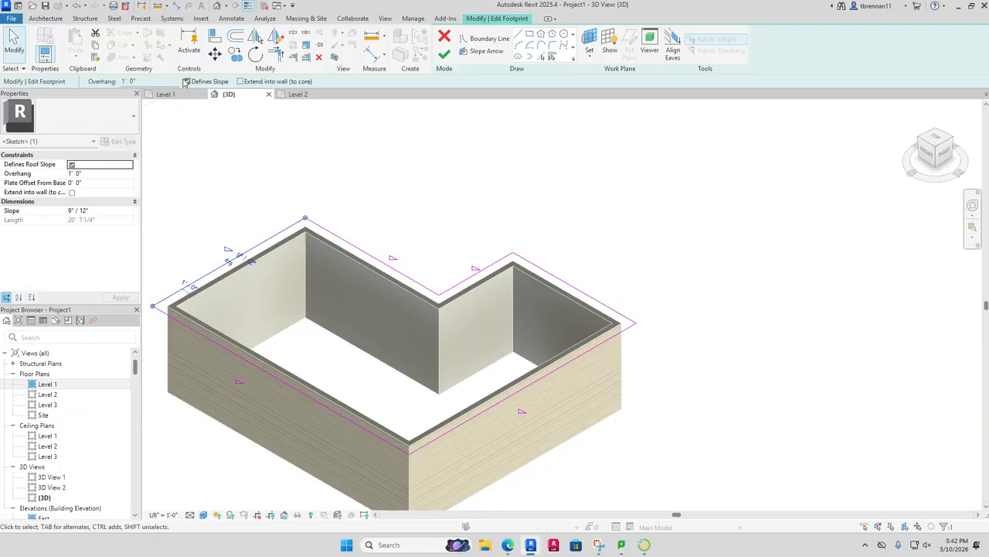
{"action": "left_click", "coordinate": [187, 82]}
{"action": "left_click", "coordinate": [444, 54]}
{"action": "left_click", "coordinate": [678, 234]}
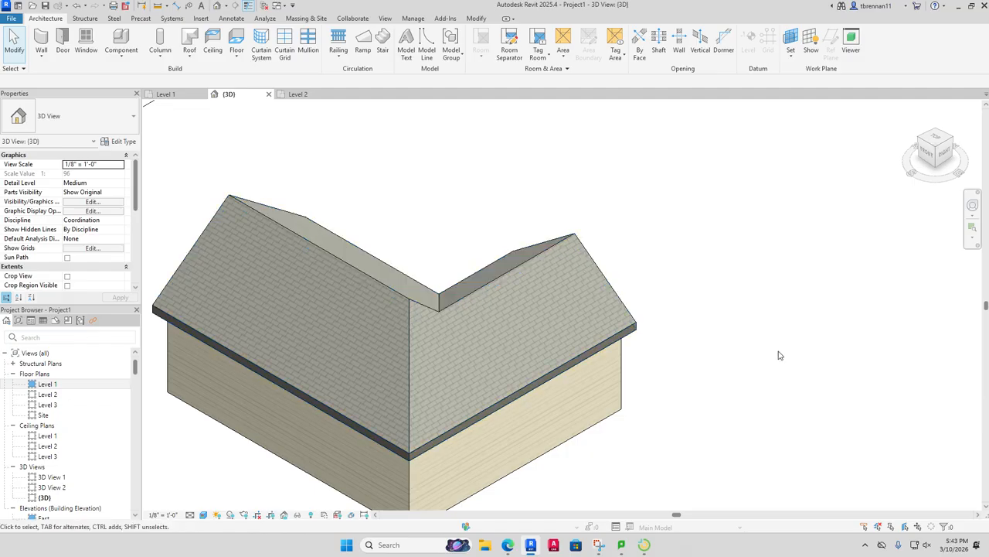
{"action": "middle_click_drag", "start_coordinate": [779, 355], "coordinate": [804, 356], "text": "shift"}
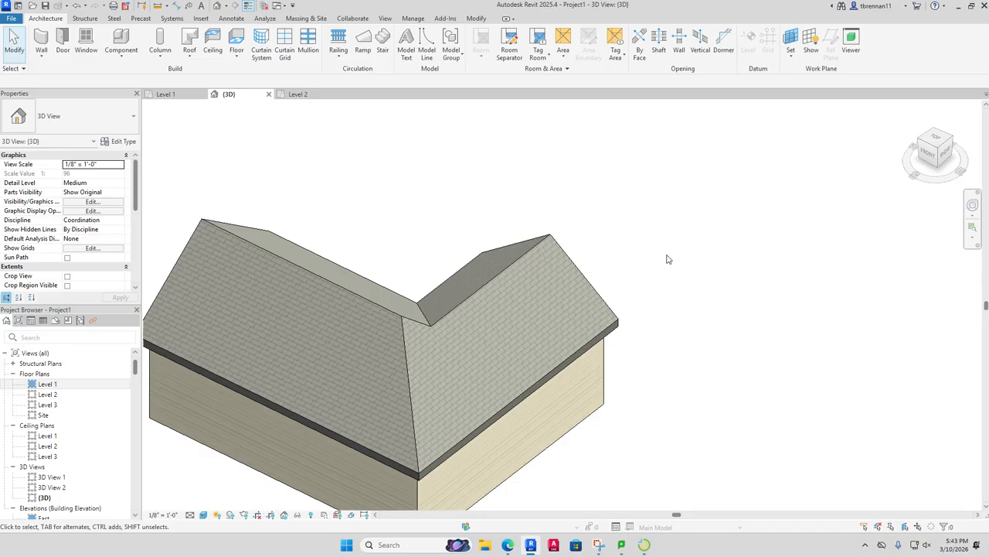
Step: Delete the whole roof in the Level 2 floor plan
{"action": "left_click", "coordinate": [294, 96]}
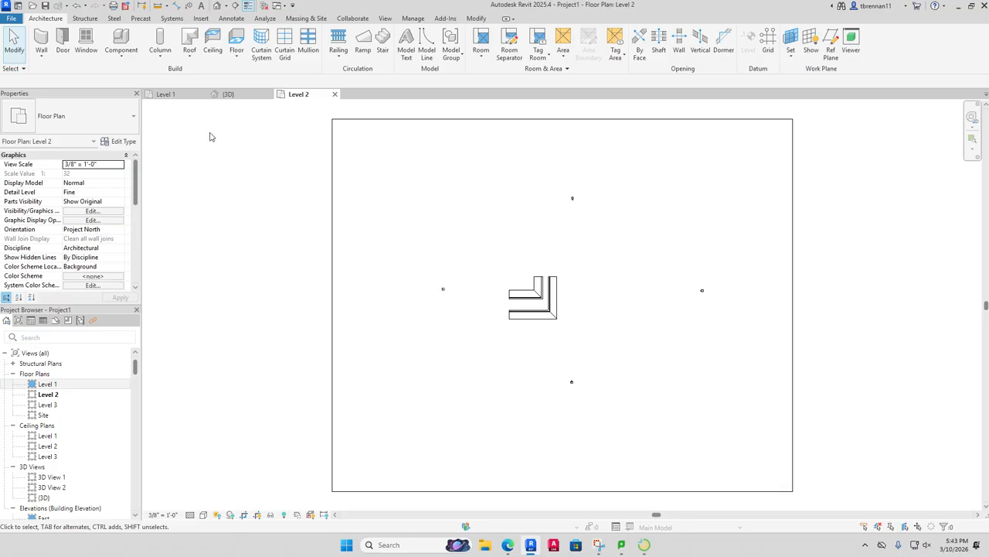
{"action": "left_click", "coordinate": [172, 98]}
{"action": "left_click", "coordinate": [298, 94]}
{"action": "left_click", "coordinate": [517, 302]}
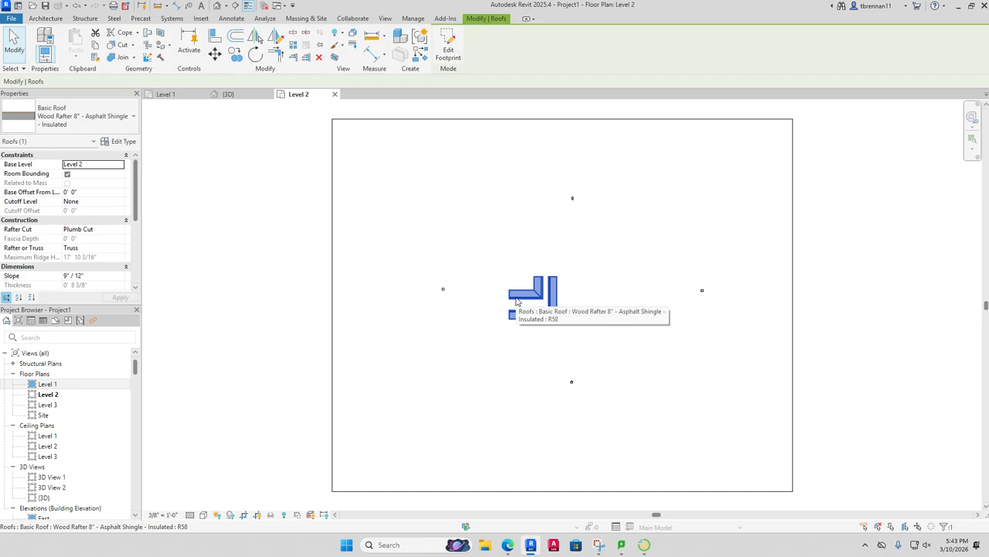
{"action": "key", "text": "Delete"}
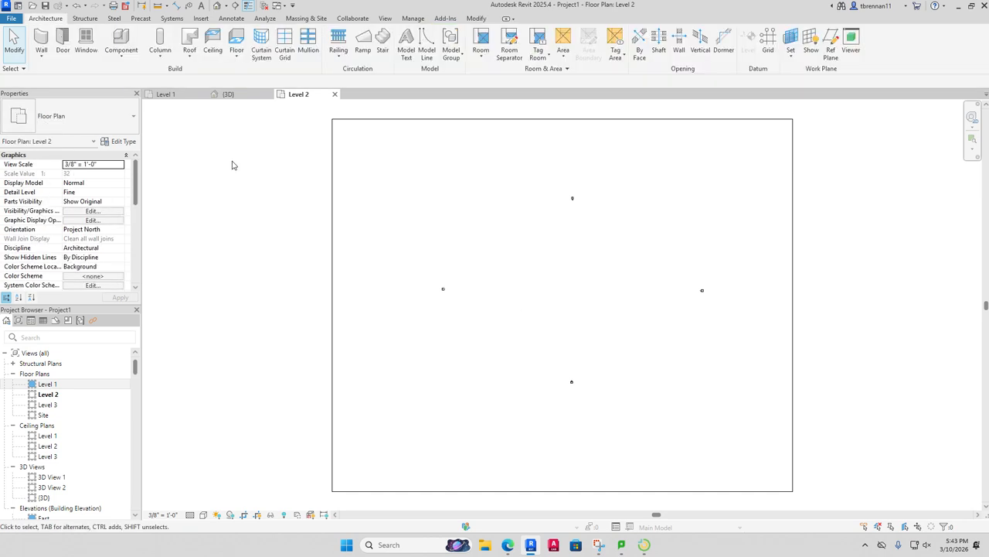
Step: From the Level 1 plan, create a footprint roof on Level 2 by picking all six exterior walls as non-sloping boundaries with a 1' 0" overhang
{"action": "left_click", "coordinate": [164, 93]}
{"action": "scroll", "coordinate": [513, 309], "scroll_direction": "up", "scroll_amount": 2}
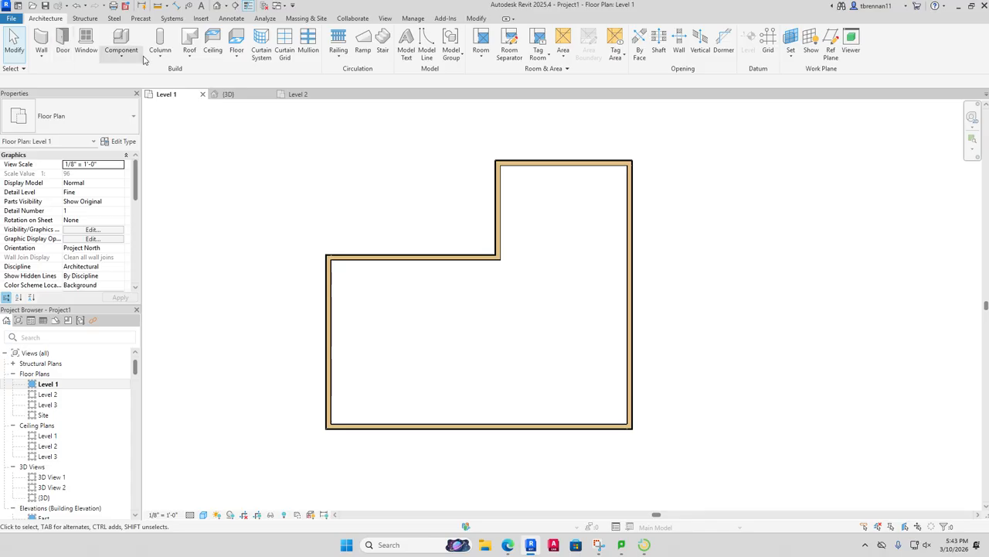
{"action": "left_click", "coordinate": [191, 60]}
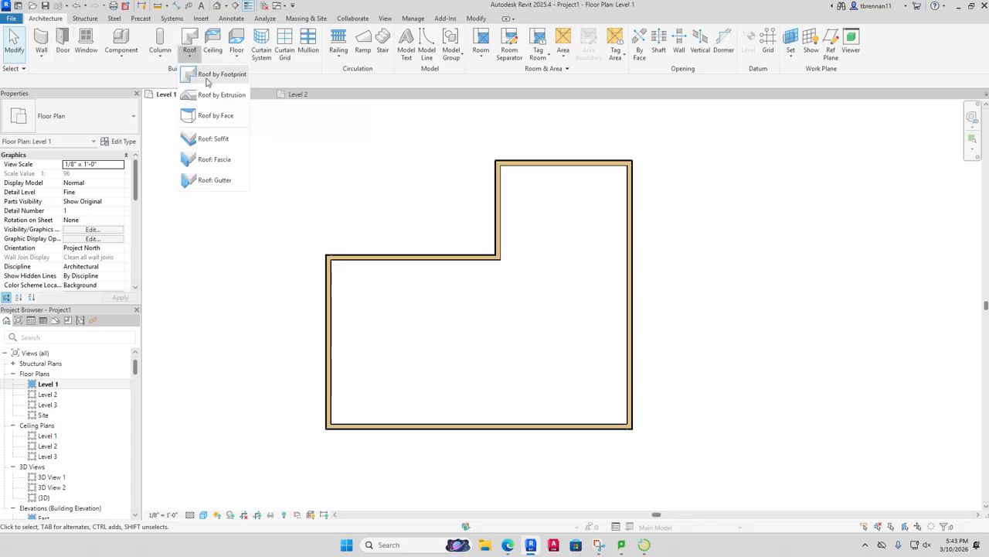
{"action": "left_click", "coordinate": [207, 74]}
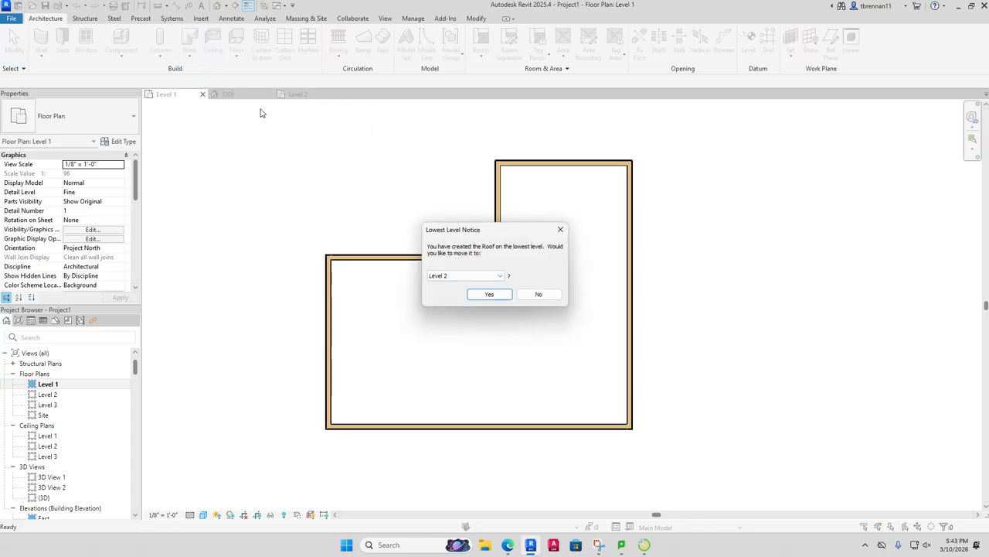
{"action": "left_click", "coordinate": [487, 294]}
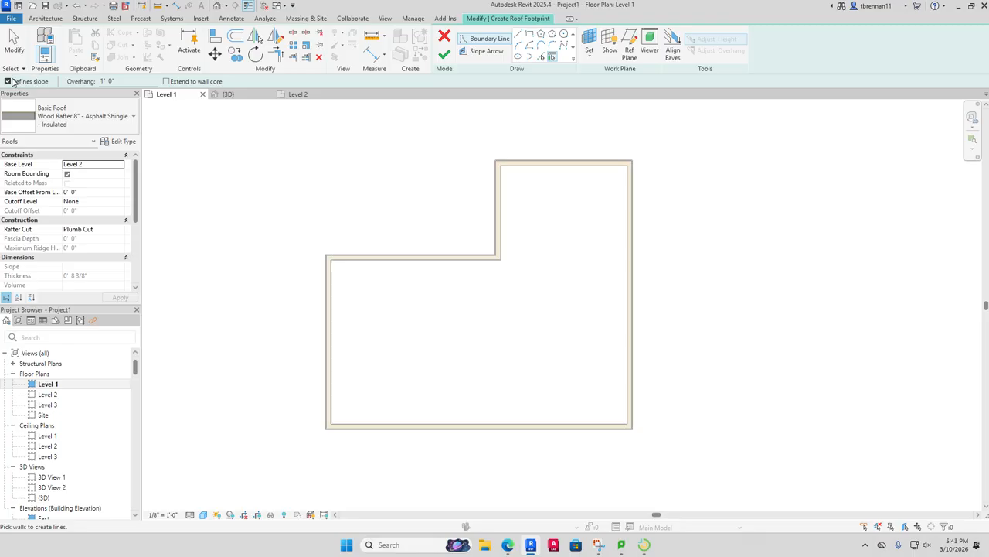
{"action": "left_click", "coordinate": [492, 207]}
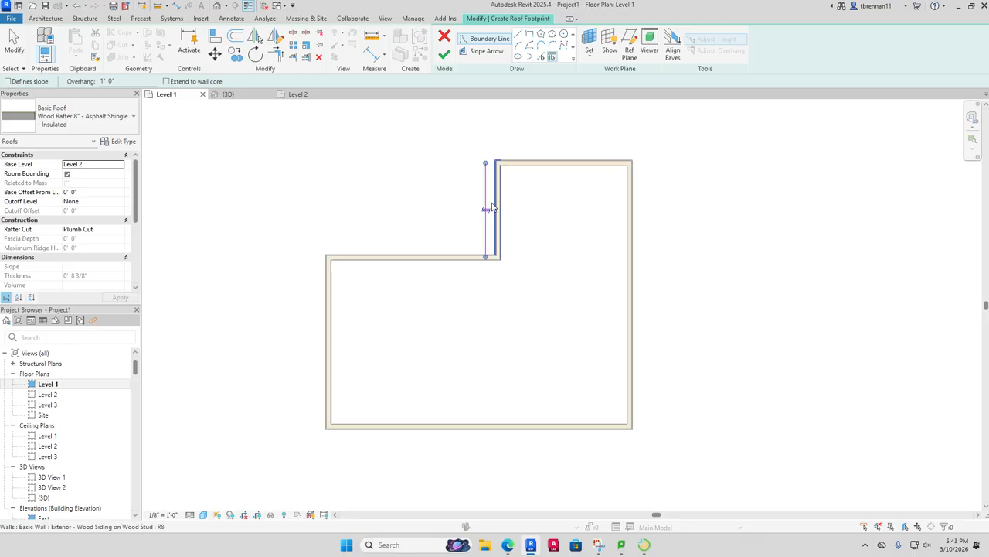
{"action": "left_click", "coordinate": [546, 164]}
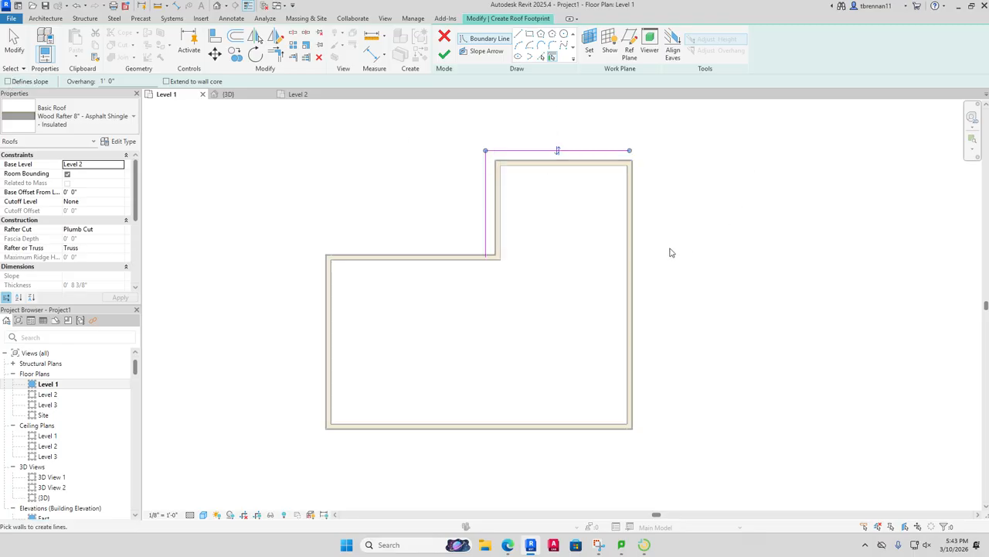
{"action": "left_click", "coordinate": [635, 268]}
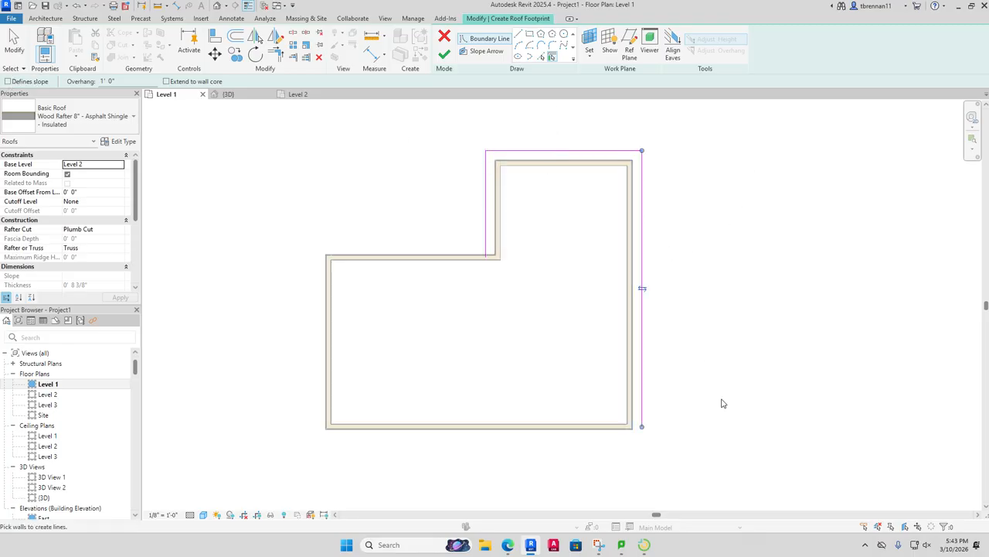
{"action": "left_click", "coordinate": [592, 435]}
{"action": "left_click", "coordinate": [324, 368]}
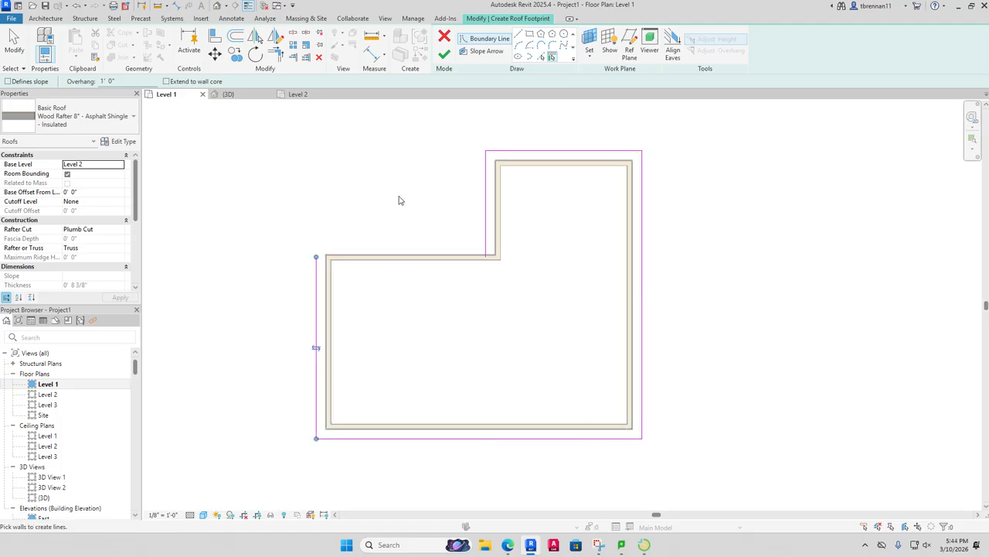
{"action": "left_click", "coordinate": [418, 257]}
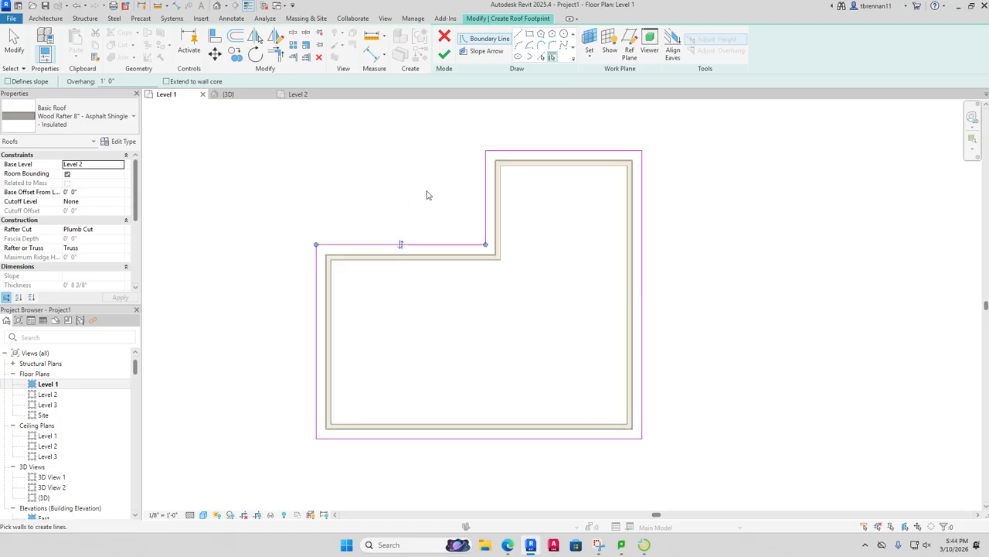
{"action": "left_click", "coordinate": [444, 55]}
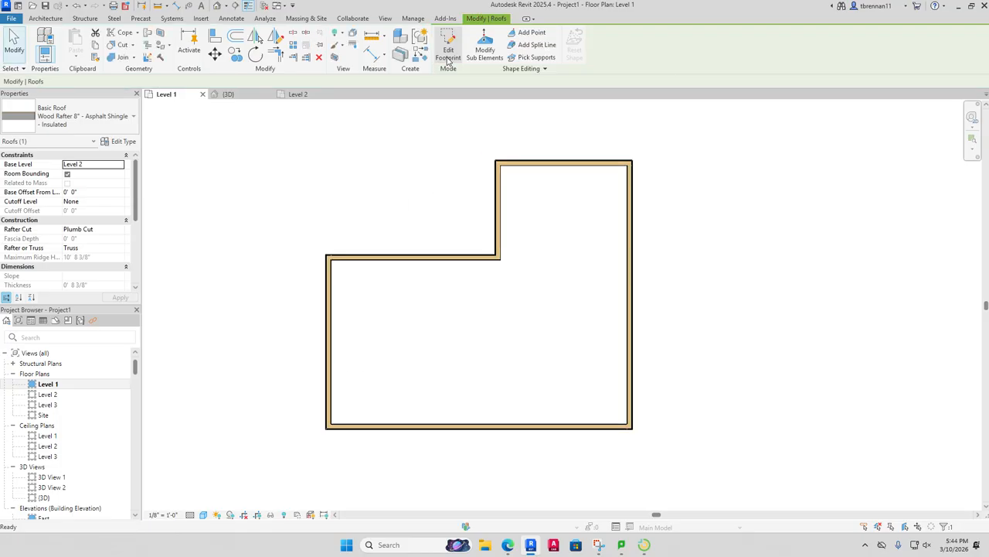
Step: In the 3D view, edit the roof footprint so the east edge and the short west-facing edge at the inner corner define slope
{"action": "left_click", "coordinate": [226, 94]}
{"action": "left_click", "coordinate": [654, 290]}
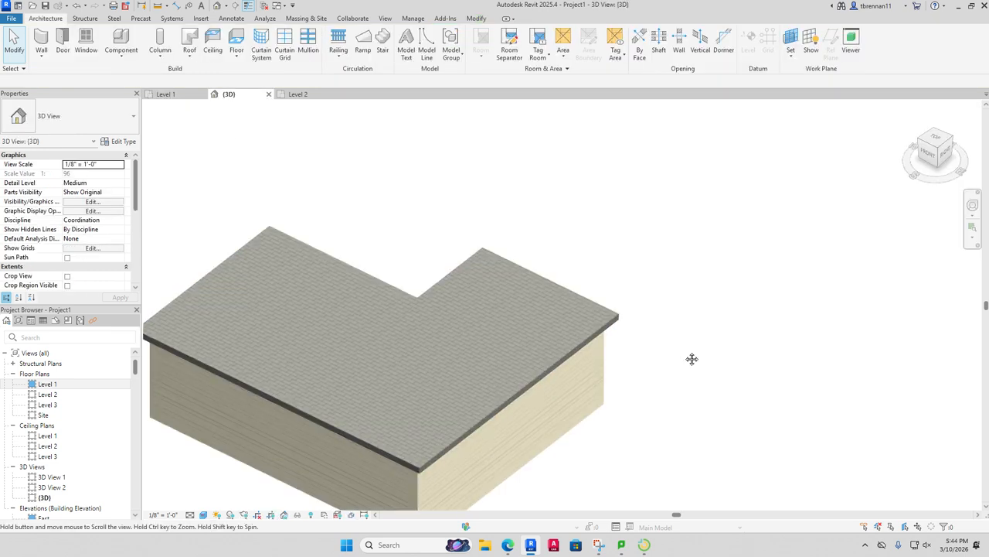
{"action": "middle_click_drag", "start_coordinate": [692, 359], "coordinate": [800, 279]}
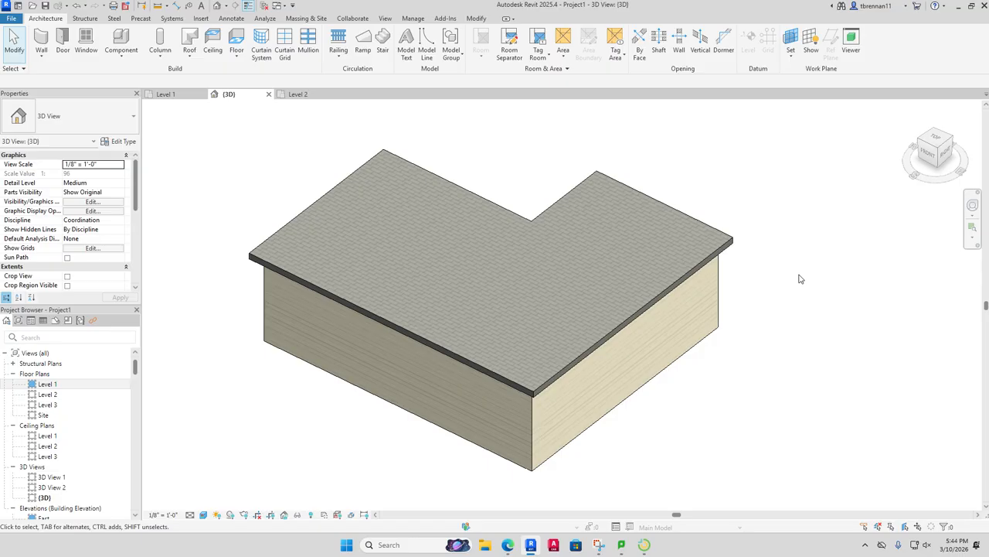
{"action": "double_click", "coordinate": [625, 272]}
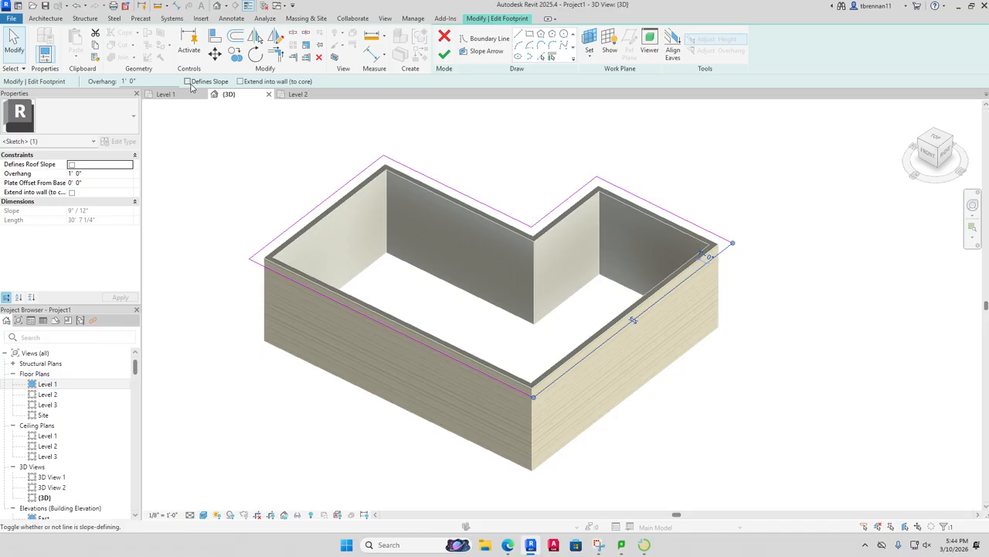
{"action": "left_click", "coordinate": [187, 81]}
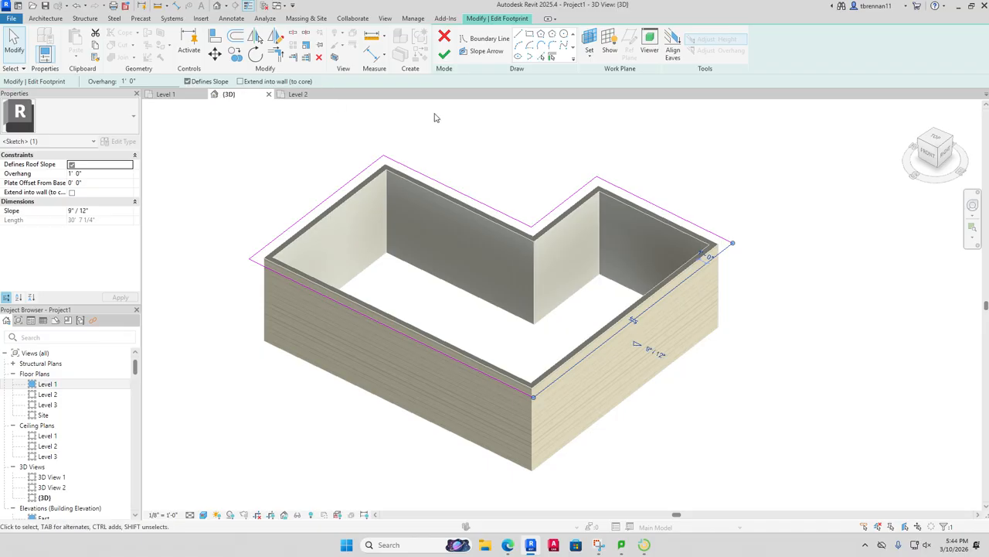
{"action": "left_click", "coordinate": [563, 202]}
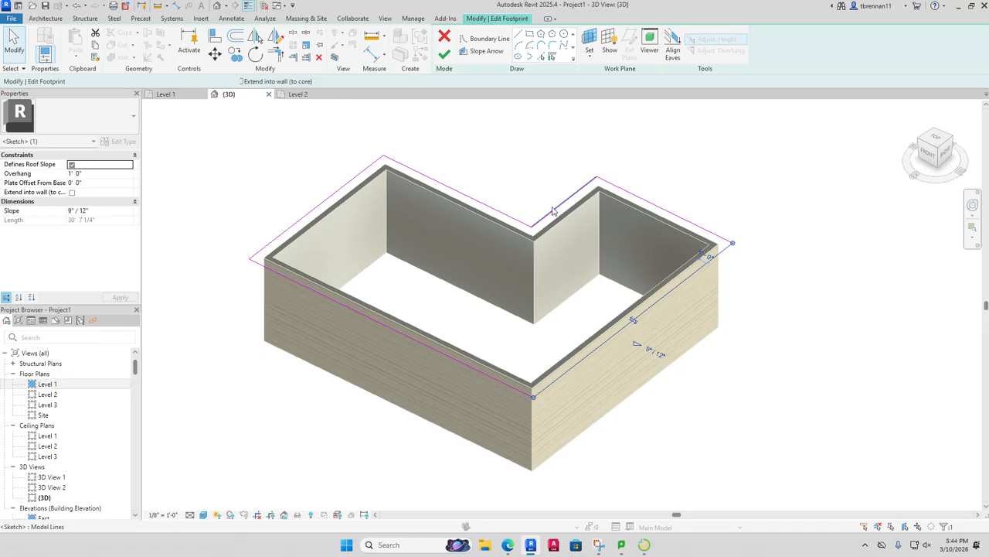
{"action": "left_click", "coordinate": [187, 82]}
{"action": "left_click", "coordinate": [187, 82]}
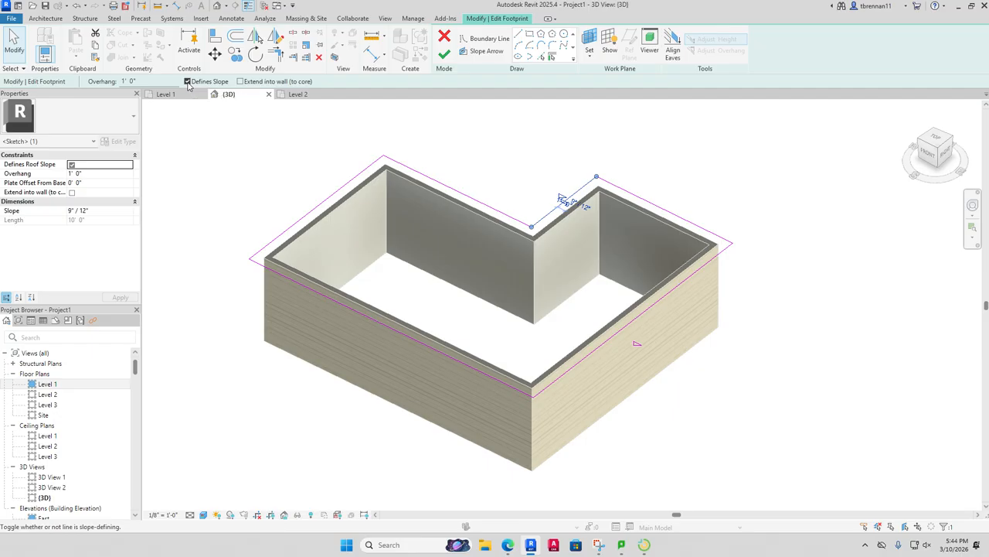
Step: Make the north-facing edge at the inner corner and the long south edge define slope, and finish the roof footprint
{"action": "left_click", "coordinate": [479, 204]}
{"action": "left_click", "coordinate": [189, 81]}
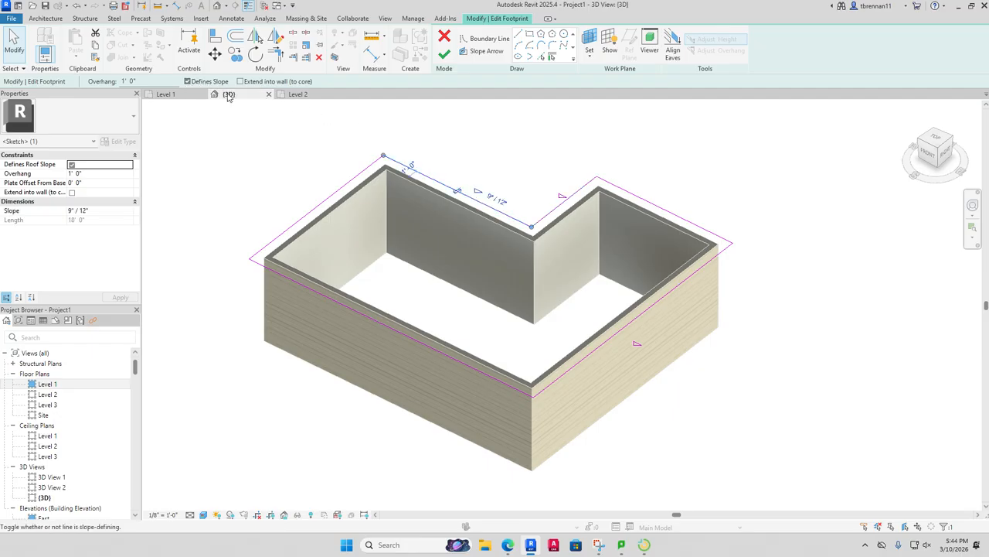
{"action": "left_click", "coordinate": [421, 344]}
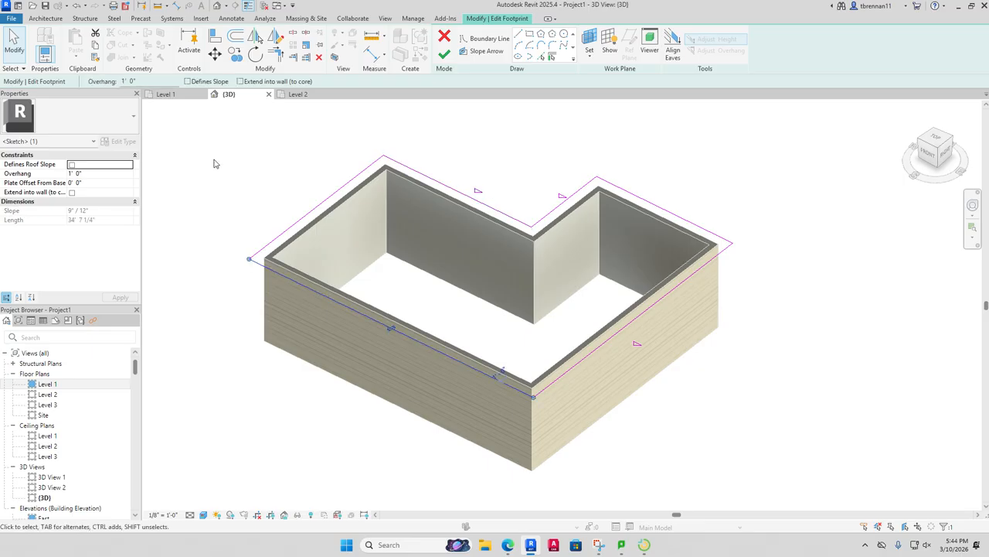
{"action": "left_click", "coordinate": [188, 81]}
{"action": "left_click", "coordinate": [444, 54]}
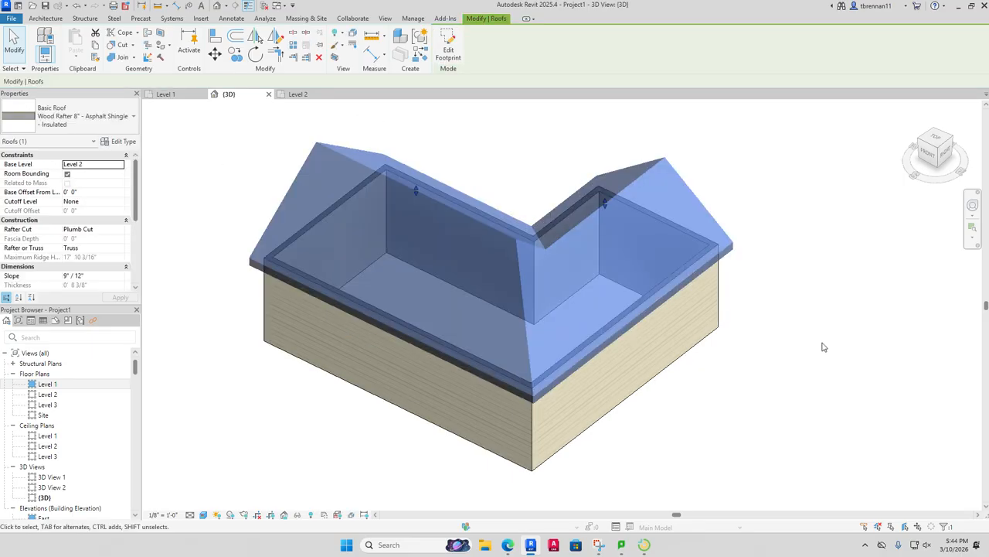
{"action": "left_click", "coordinate": [823, 346]}
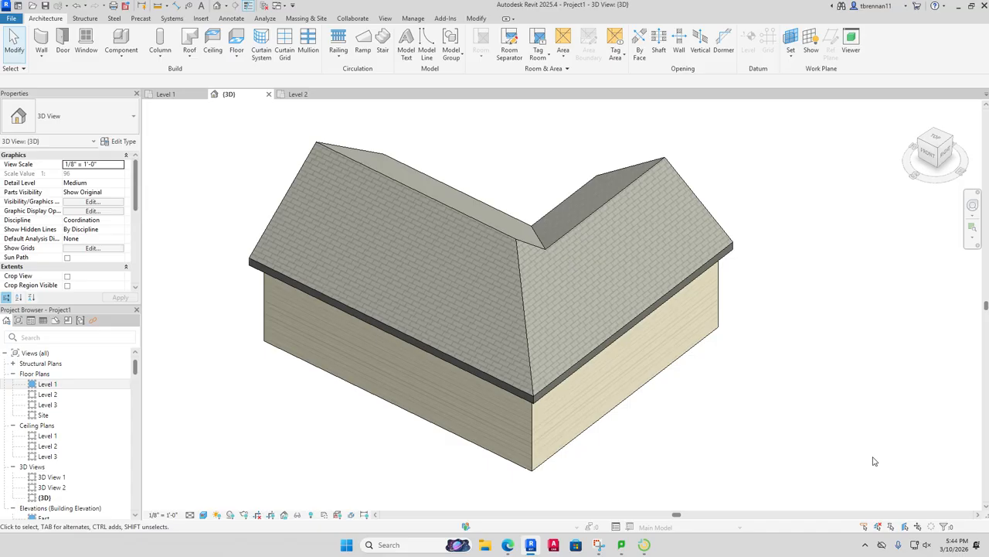
Step: Delete the edited roof from the 3D view
{"action": "left_click", "coordinate": [165, 95]}
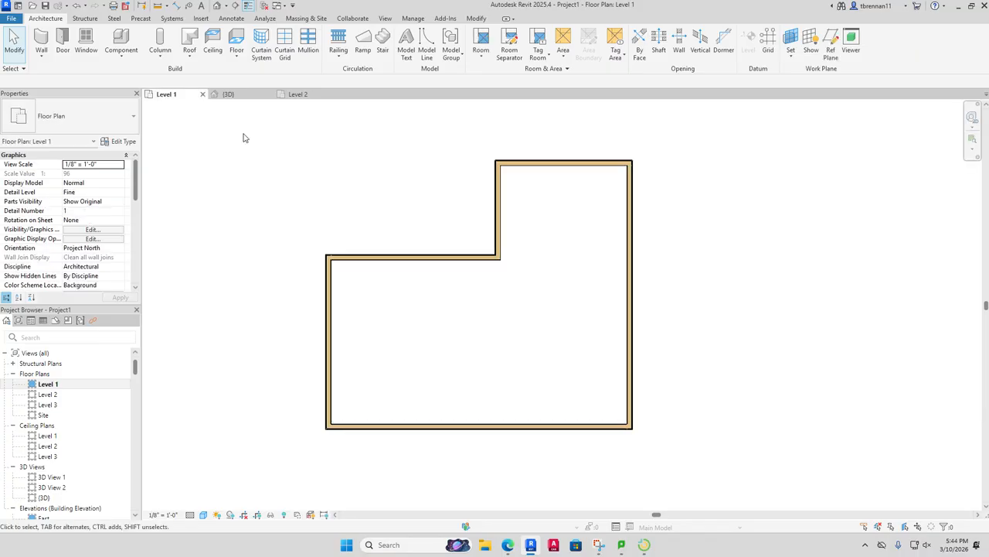
{"action": "left_click", "coordinate": [223, 94]}
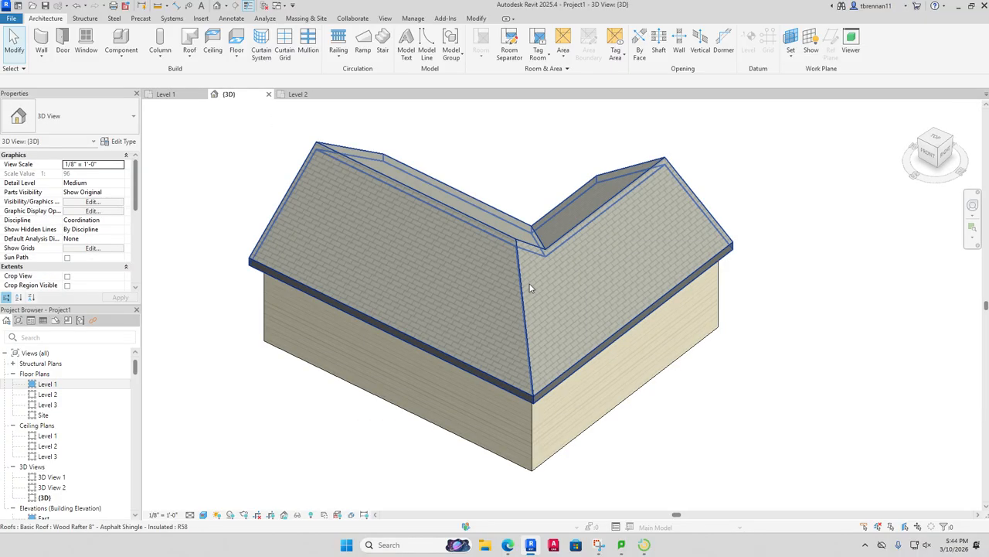
{"action": "left_click", "coordinate": [576, 347]}
{"action": "key", "text": "Delete"}
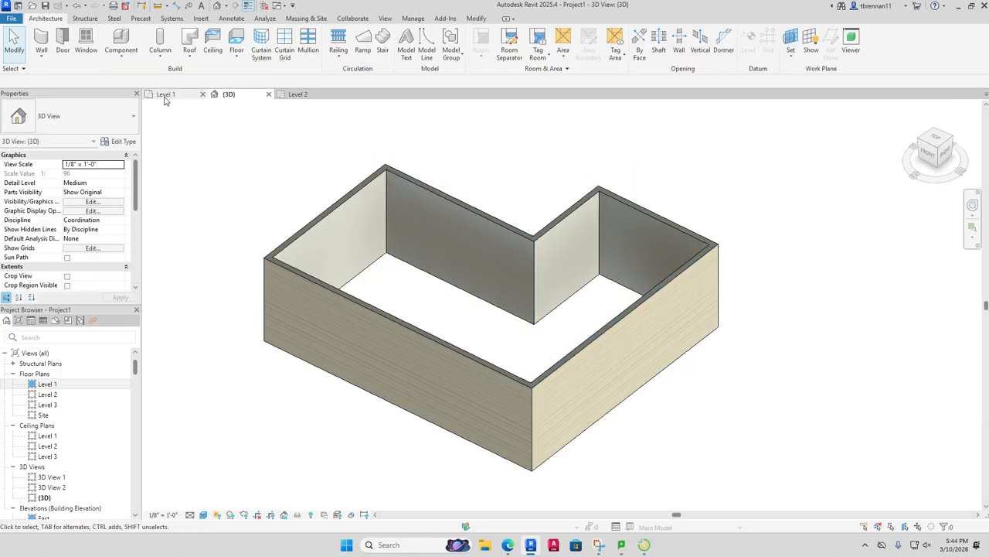
Step: From the Level 1 plan, start a footprint roof on Level 2 and pick the upper north and south walls as non-sloping boundaries with a 1' 0" overhang
{"action": "left_click", "coordinate": [166, 95]}
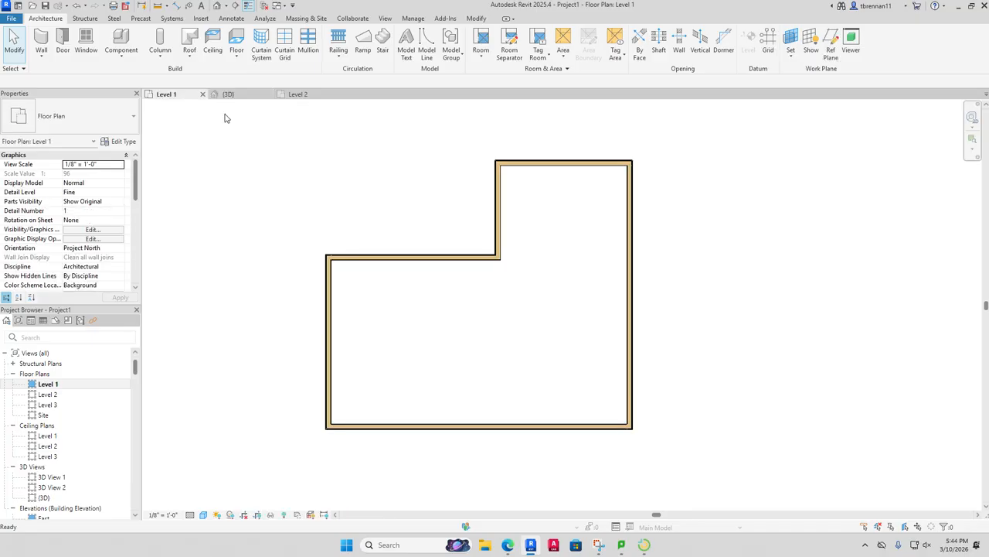
{"action": "scroll", "coordinate": [556, 304], "scroll_direction": "up", "scroll_amount": 1}
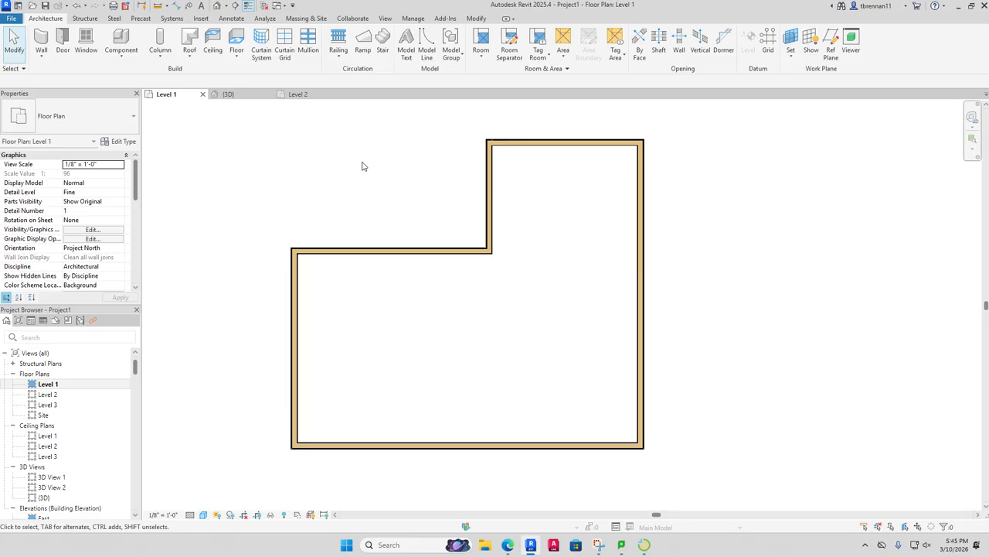
{"action": "left_click", "coordinate": [190, 60]}
{"action": "left_click", "coordinate": [218, 74]}
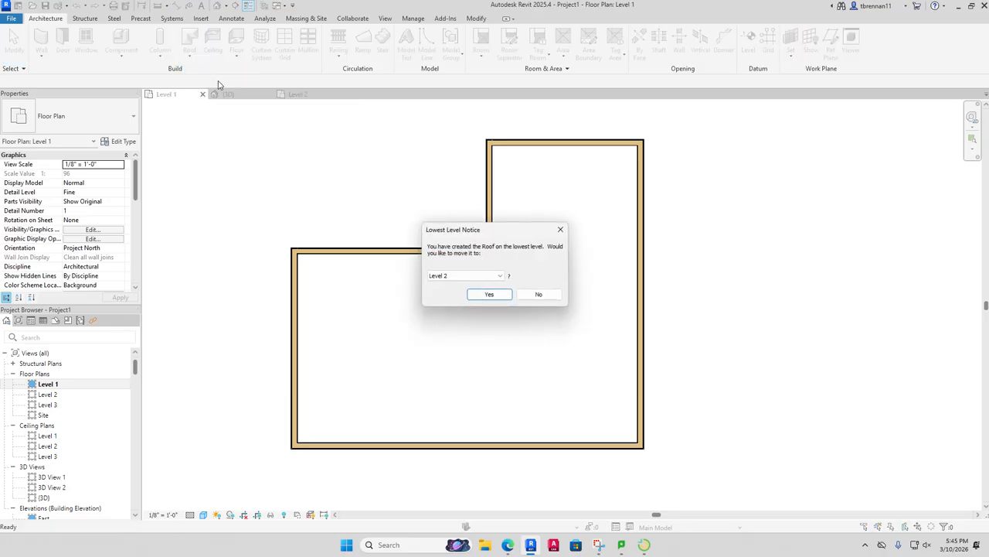
{"action": "left_click", "coordinate": [488, 296]}
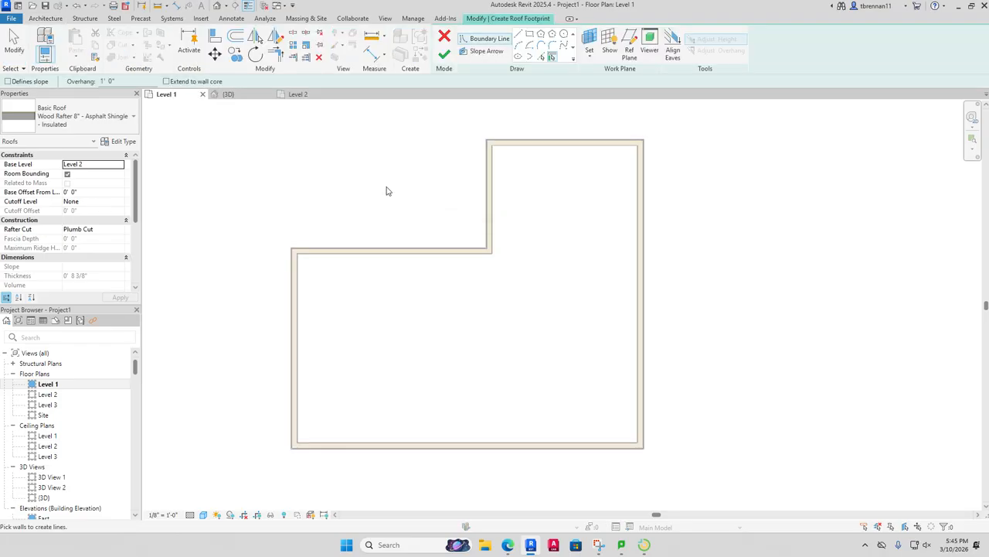
{"action": "left_click", "coordinate": [6, 82]}
{"action": "left_click", "coordinate": [545, 132]}
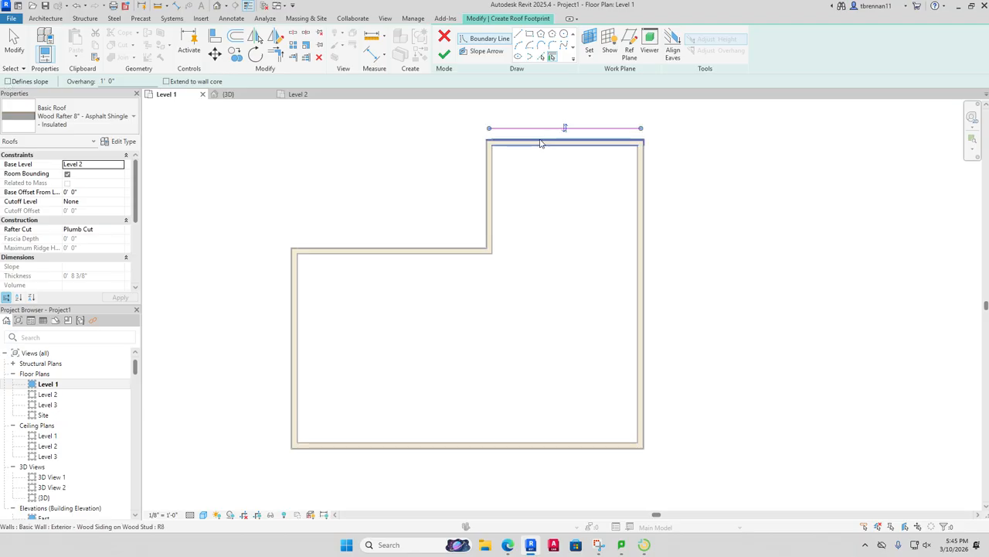
{"action": "left_click", "coordinate": [580, 455]}
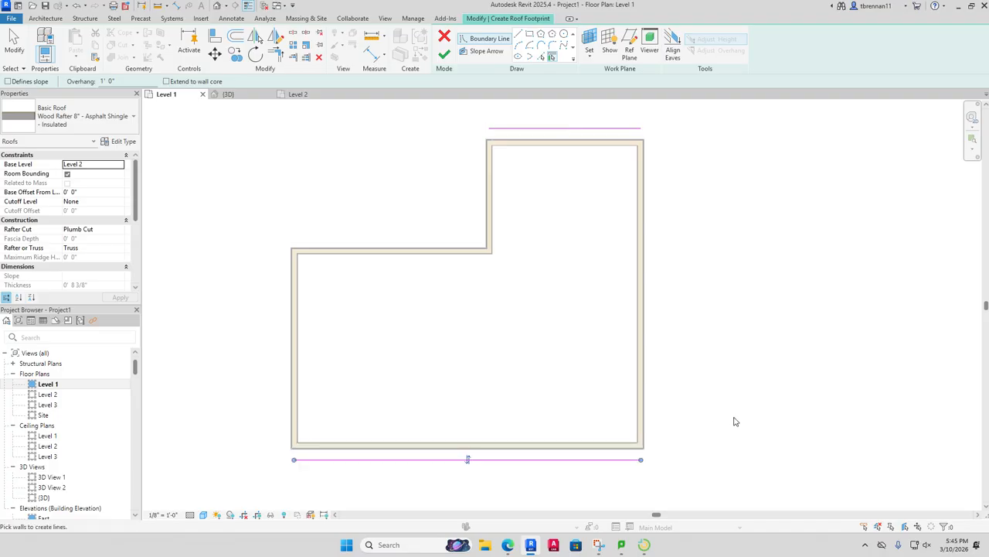
Step: Pick the short west-facing wall at the inner corner and the east wall as slope-defining roof boundaries
{"action": "left_click", "coordinate": [9, 81]}
{"action": "left_click", "coordinate": [489, 186]}
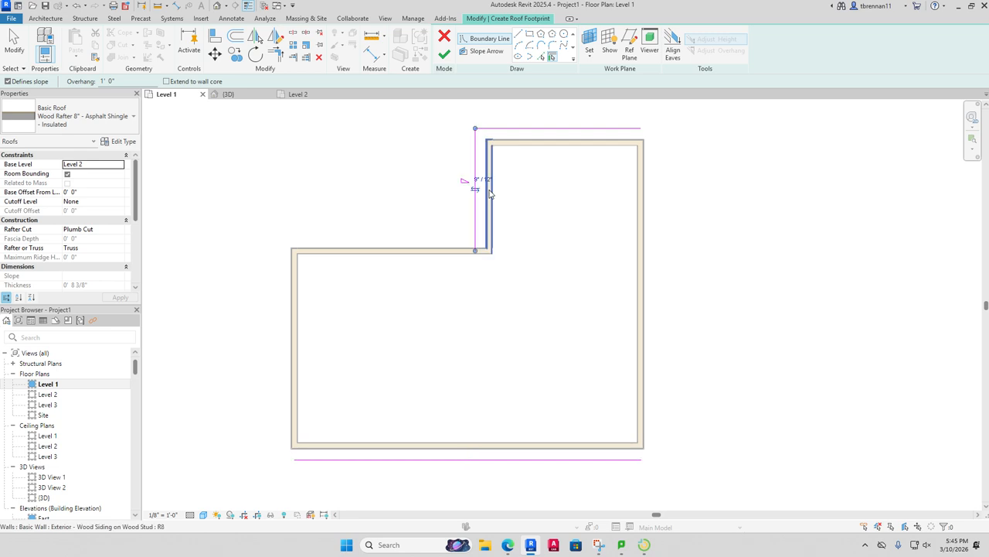
{"action": "left_click", "coordinate": [643, 236]}
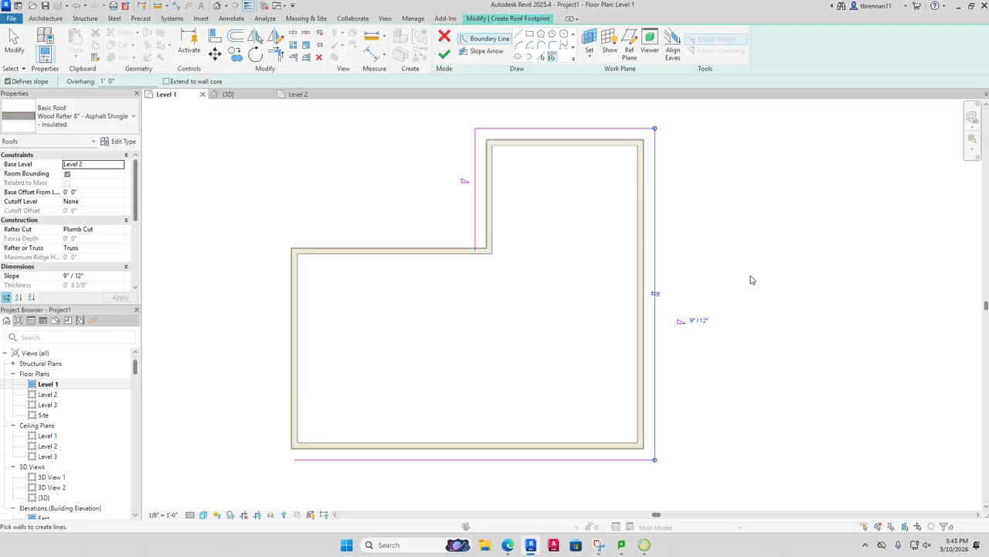
Step: Try to finish the roof footprint with its boundary loop left open, and return to the sketch
{"action": "left_click", "coordinate": [444, 55]}
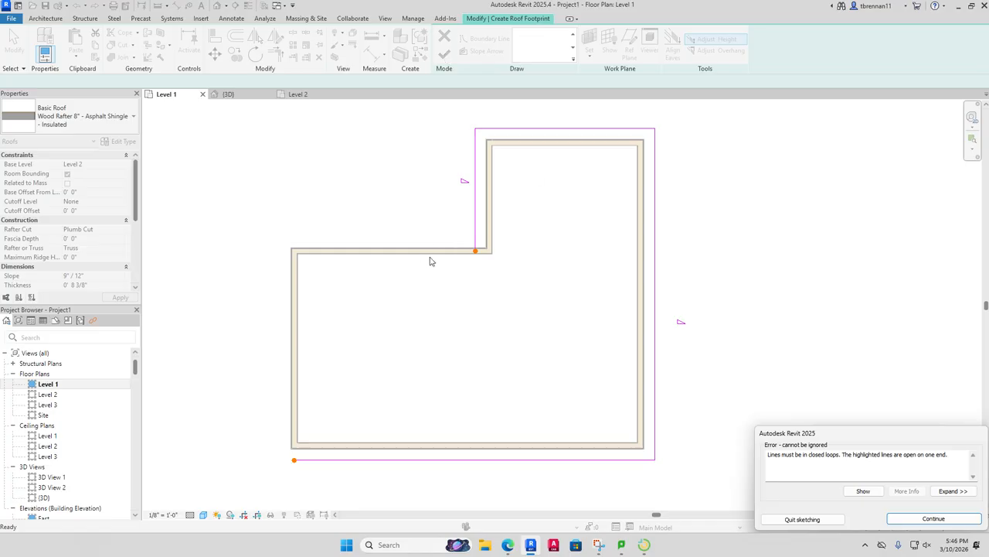
{"action": "left_click", "coordinate": [935, 519]}
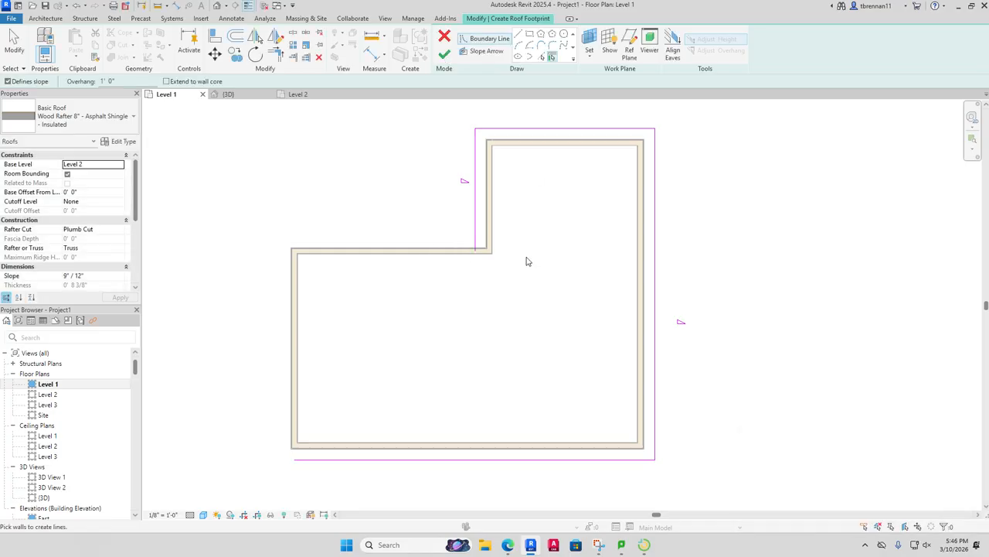
{"action": "left_click", "coordinate": [445, 54]}
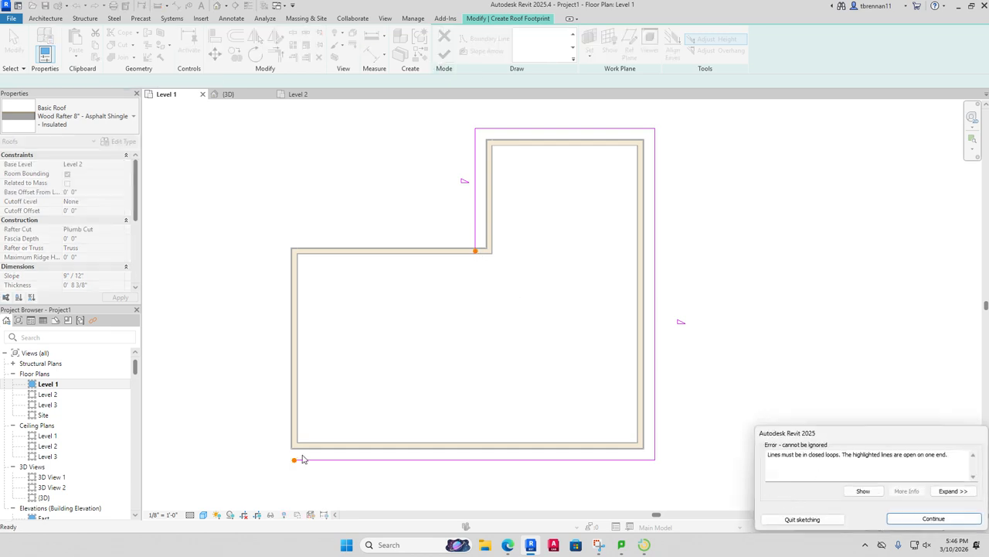
{"action": "left_click", "coordinate": [930, 519]}
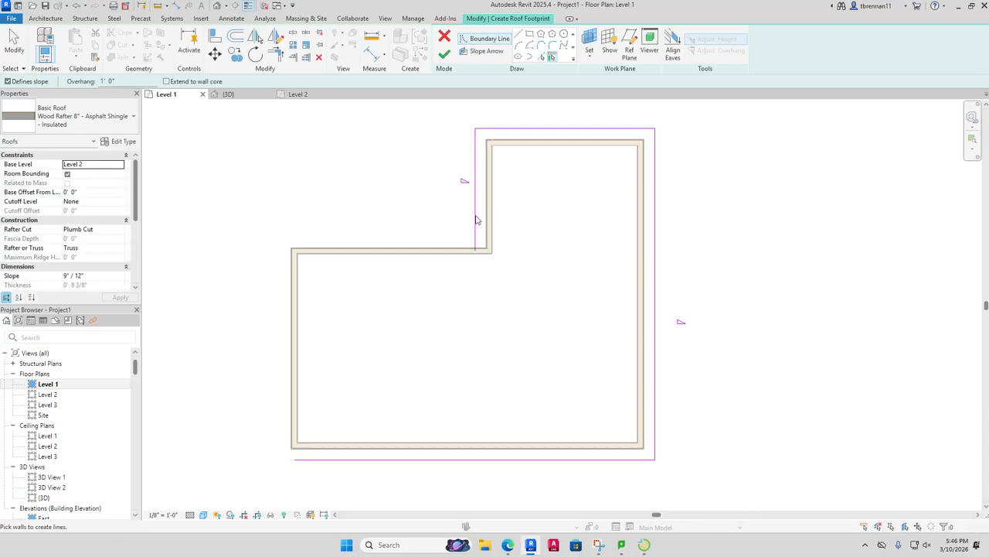
Step: Extend the inner-corner west boundary line down to the south boundary line and try to finish the roof footprint with those lines crossing
{"action": "key", "text": "Escape"}
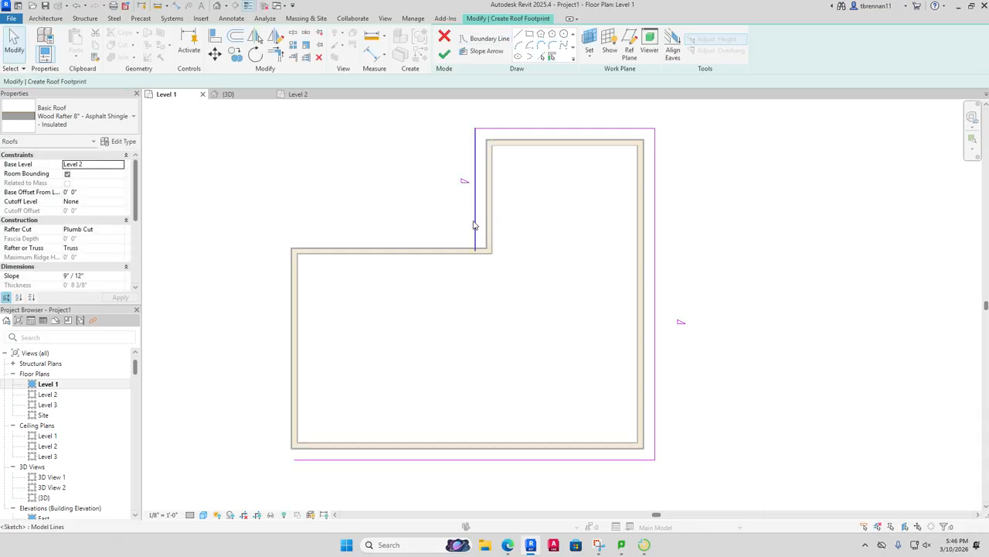
{"action": "left_click", "coordinate": [474, 223]}
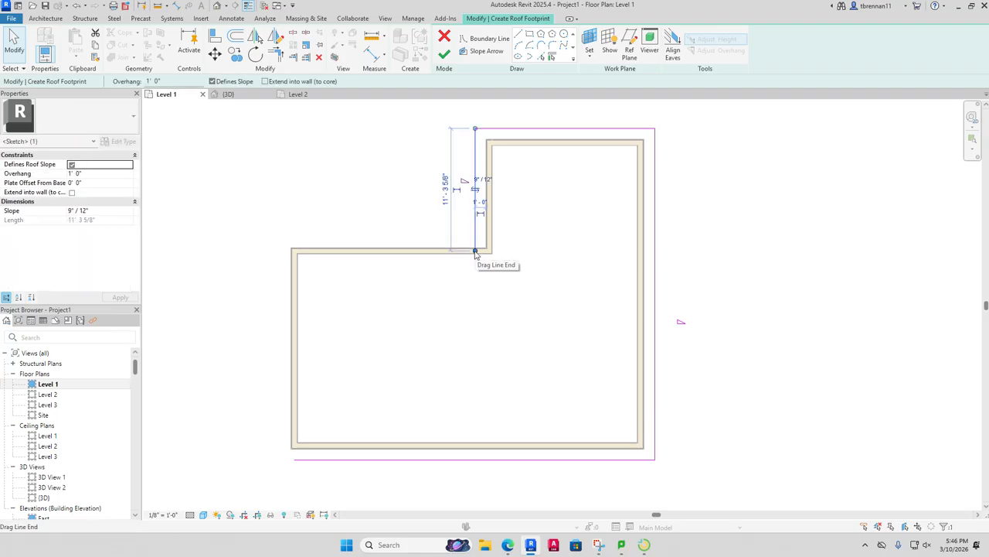
{"action": "mouse_move", "coordinate": [475, 251]}
{"action": "left_mouse_down"}
{"action": "mouse_move", "coordinate": [475, 453]}
{"action": "mouse_move", "coordinate": [487, 461]}
{"action": "left_mouse_up"}
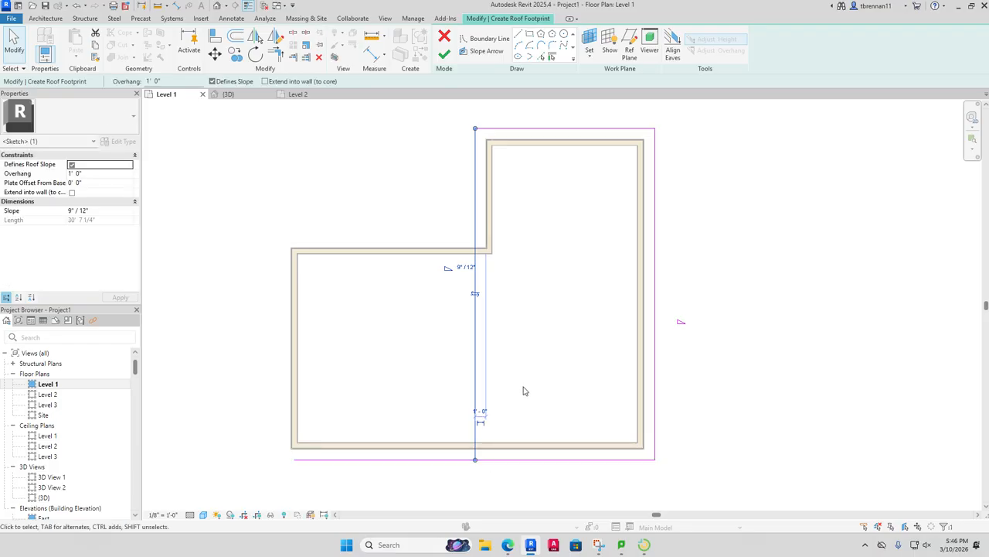
{"action": "left_click", "coordinate": [539, 378]}
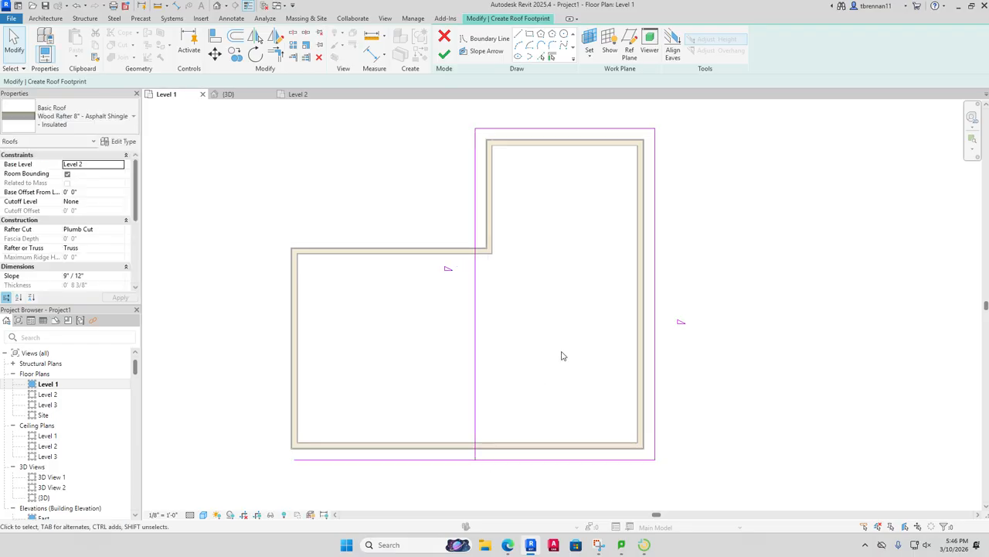
{"action": "left_click", "coordinate": [443, 54]}
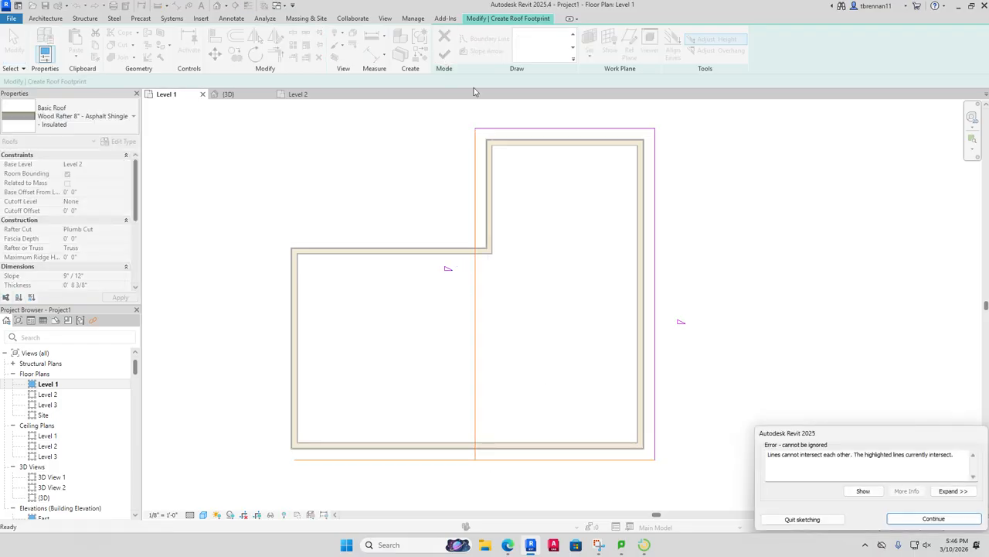
{"action": "left_click", "coordinate": [927, 518]}
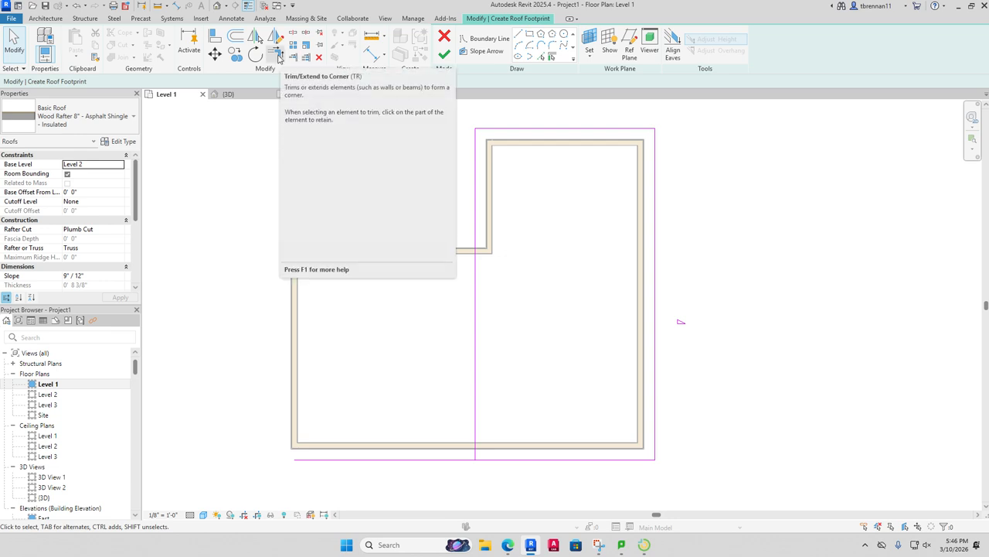
Step: Trim the south and west boundary lines into a closed corner, and finish the roof to check it in 3D
{"action": "left_click", "coordinate": [280, 58]}
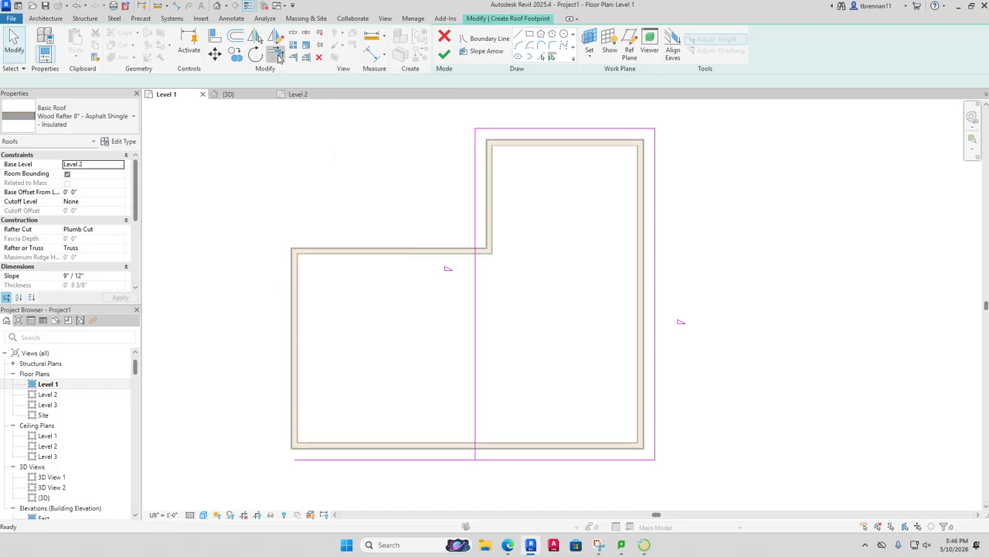
{"action": "left_click", "coordinate": [520, 461]}
{"action": "left_click", "coordinate": [476, 426]}
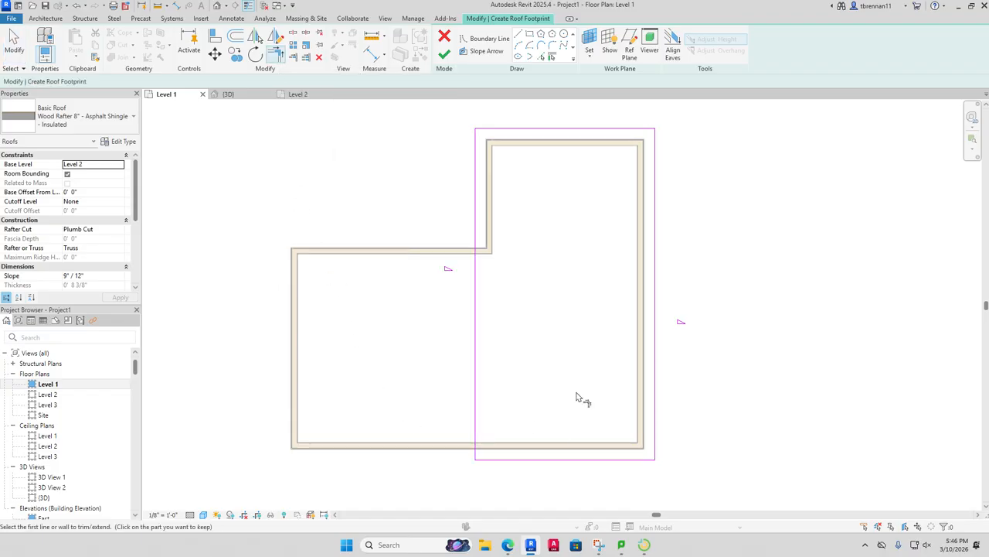
{"action": "left_click", "coordinate": [445, 55]}
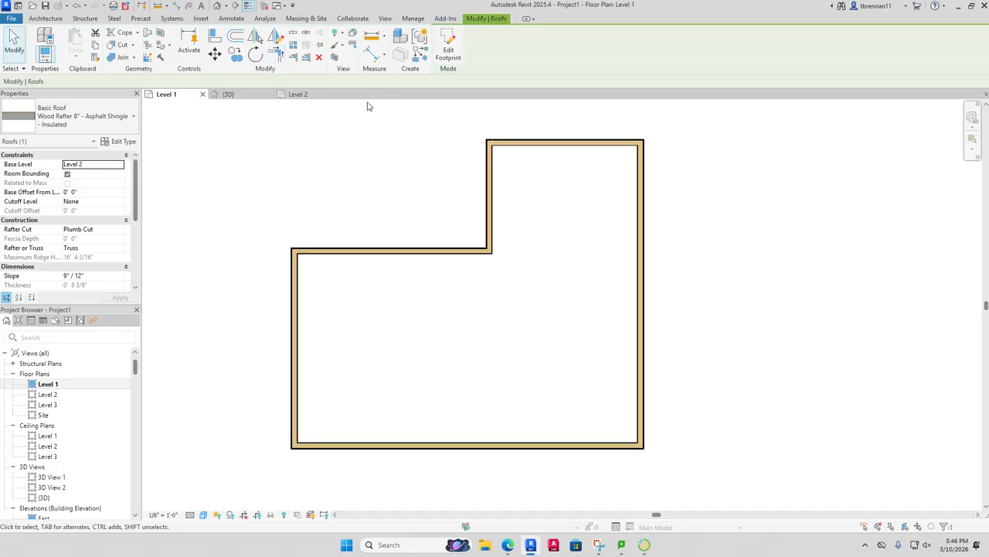
{"action": "left_click", "coordinate": [241, 98]}
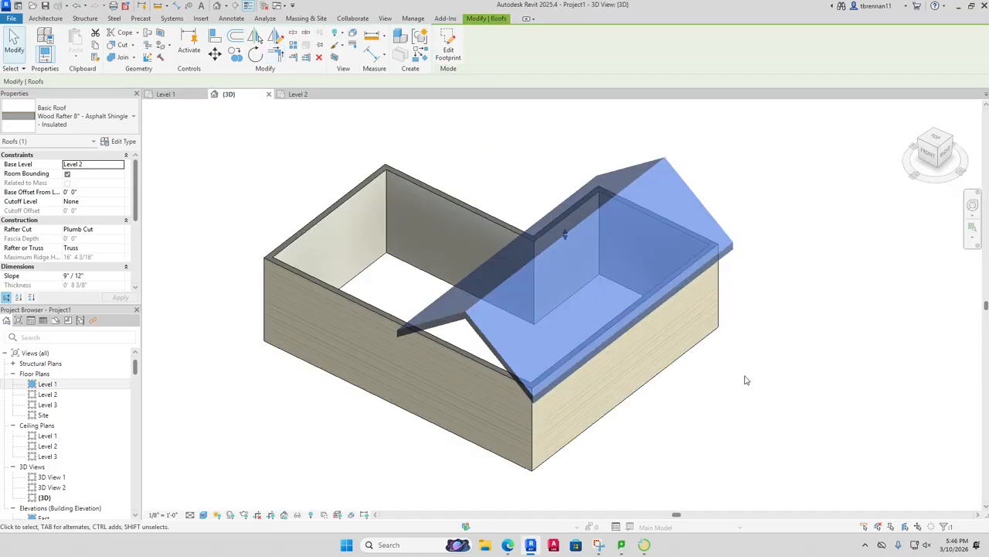
{"action": "left_click", "coordinate": [747, 381]}
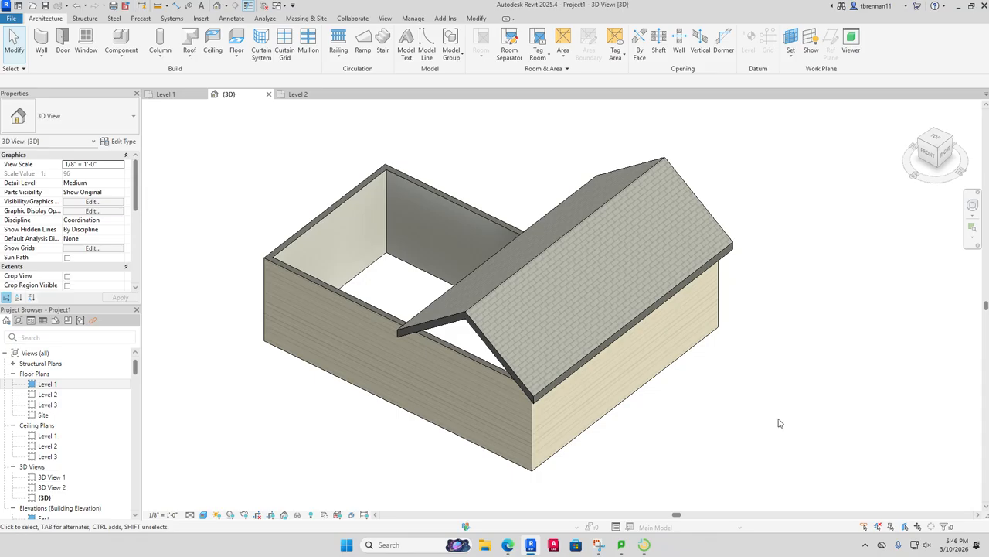
Step: From the Level 1 plan, start another footprint roof on Level 2 and pick the west wing's north wall and the south wall as slope-defining boundaries
{"action": "left_click", "coordinate": [294, 94]}
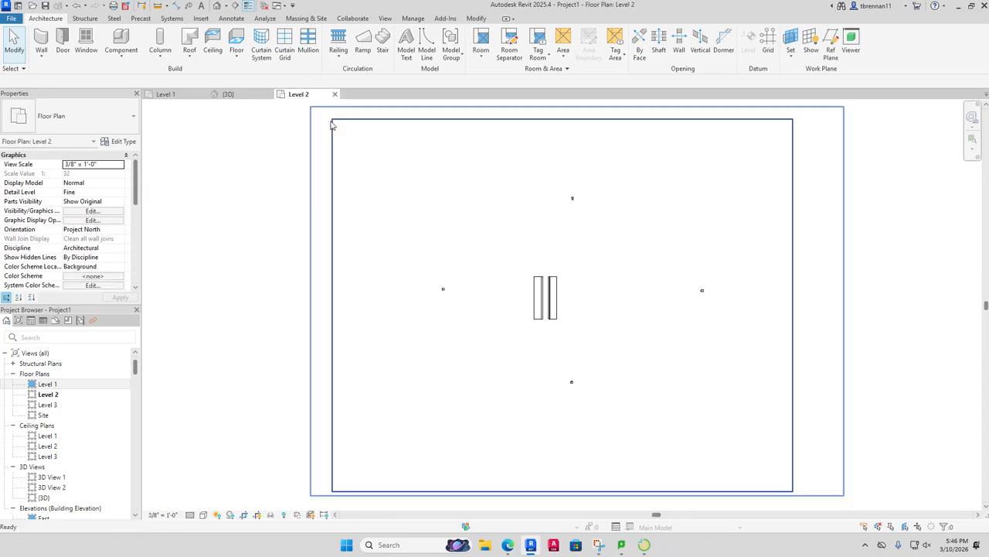
{"action": "scroll", "coordinate": [217, 108], "scroll_direction": "up", "scroll_amount": 2}
{"action": "left_click", "coordinate": [167, 94]}
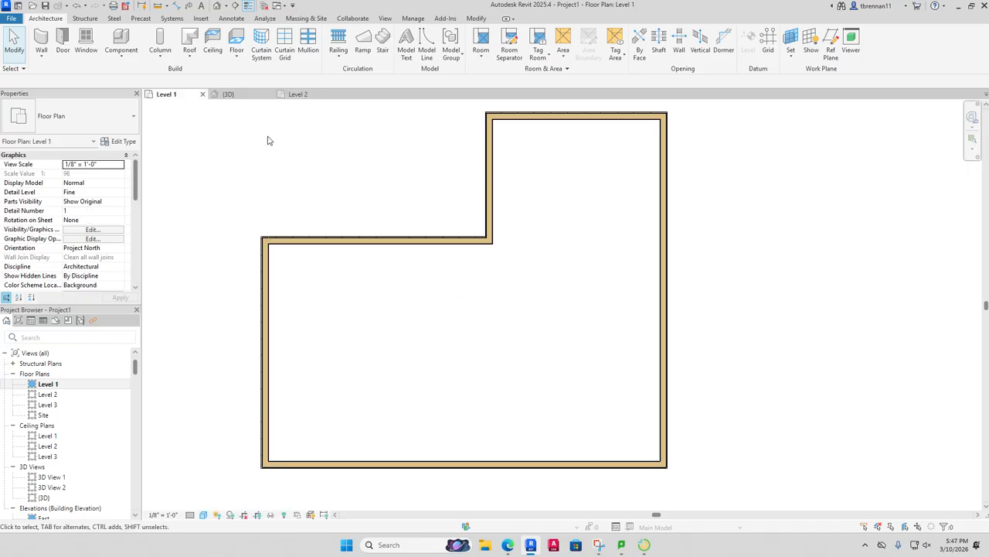
{"action": "left_click", "coordinate": [190, 39]}
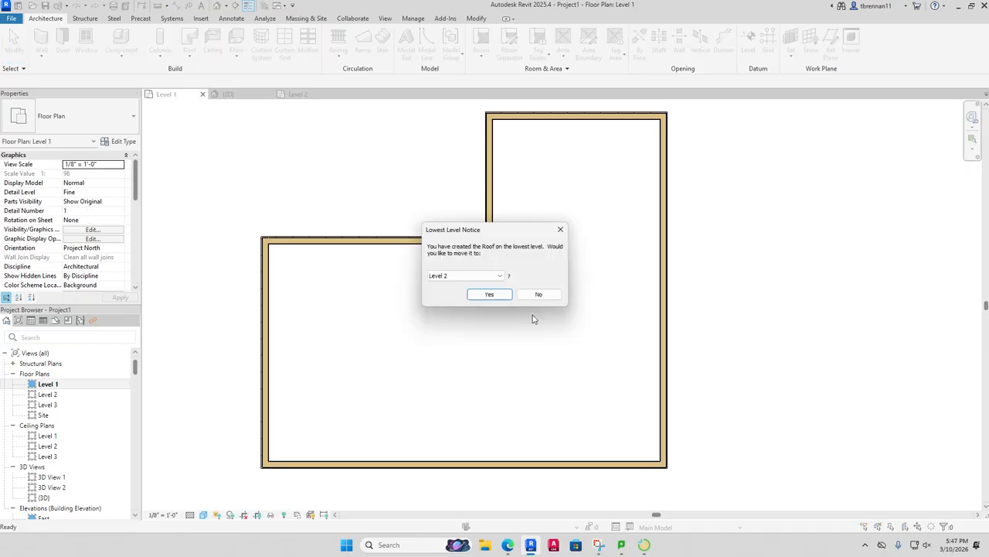
{"action": "left_click", "coordinate": [487, 296]}
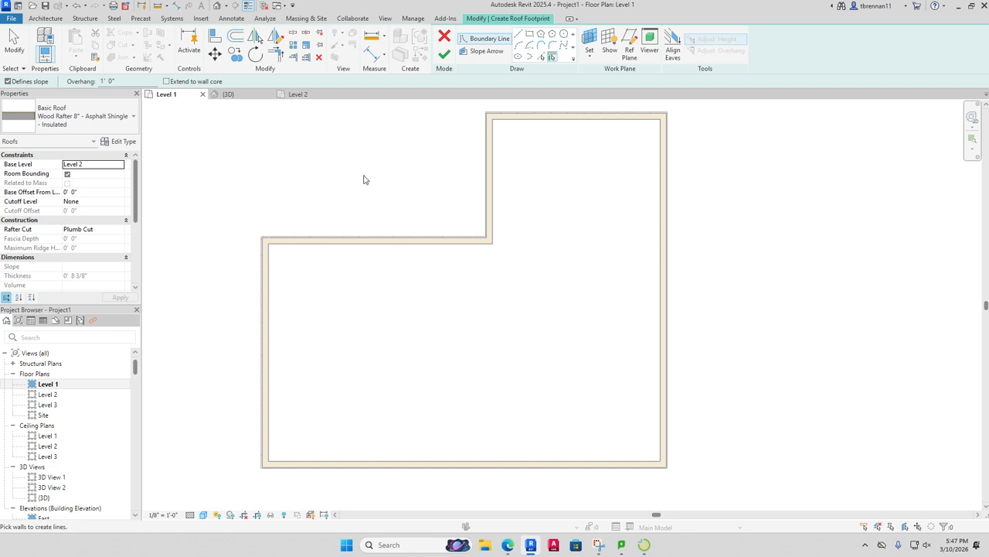
{"action": "left_click", "coordinate": [423, 243]}
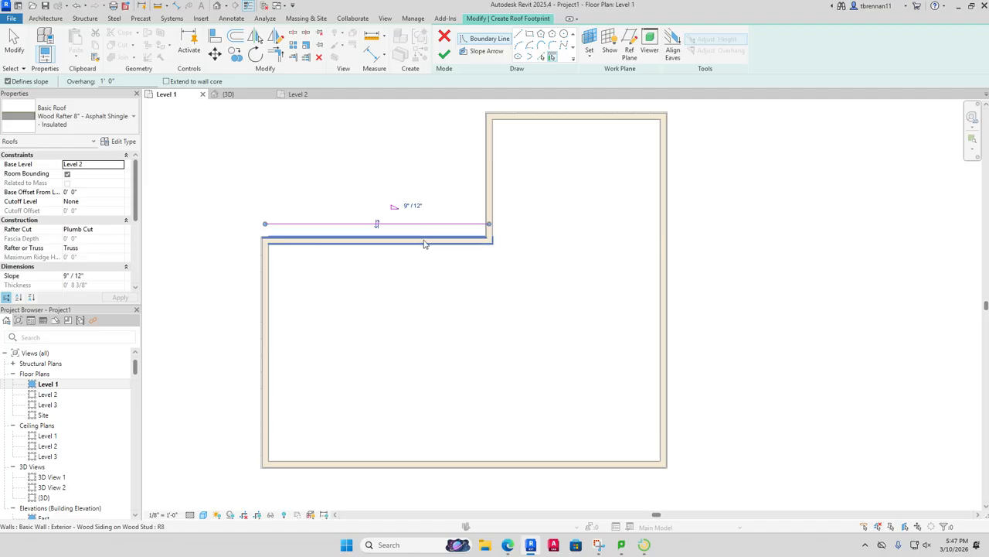
{"action": "left_click", "coordinate": [456, 469]}
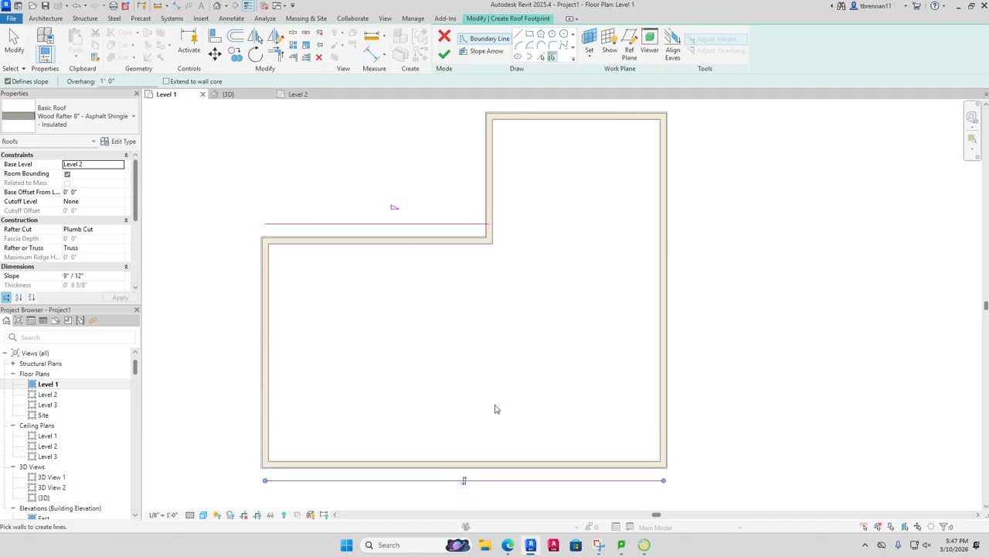
Step: Pick the east and west walls as non-sloping boundaries, and try to finish the roof with its loop still open
{"action": "left_click", "coordinate": [8, 81]}
{"action": "left_click", "coordinate": [668, 295]}
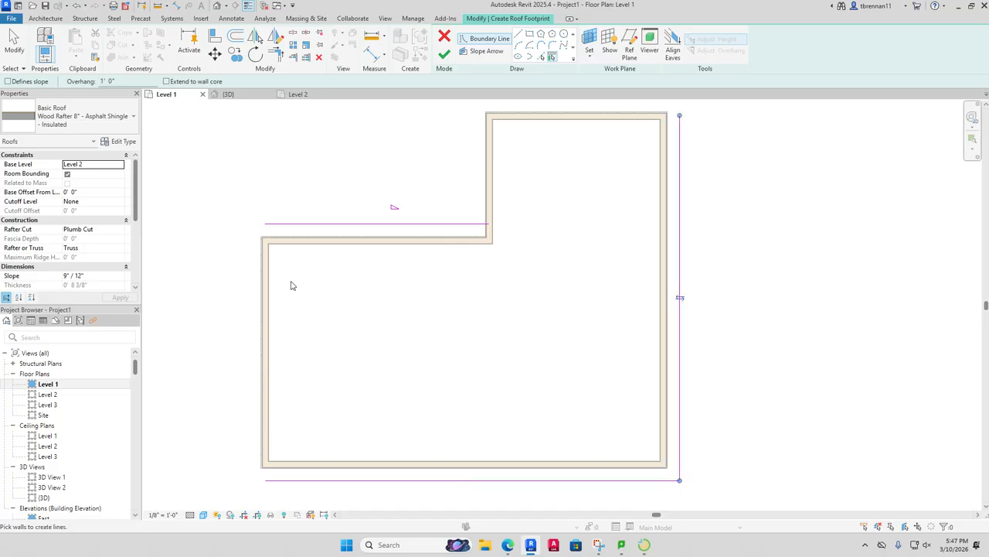
{"action": "left_click", "coordinate": [261, 338]}
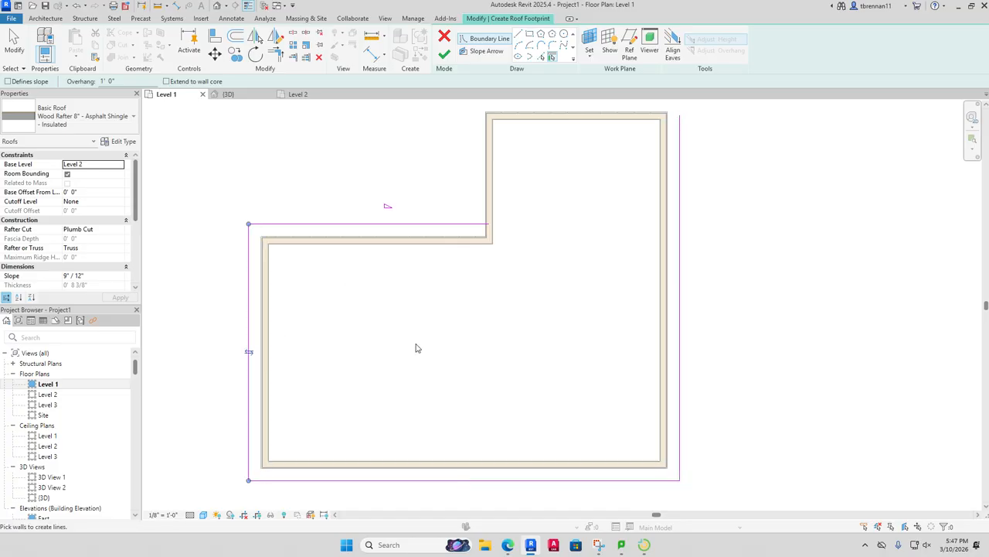
{"action": "left_click", "coordinate": [444, 54]}
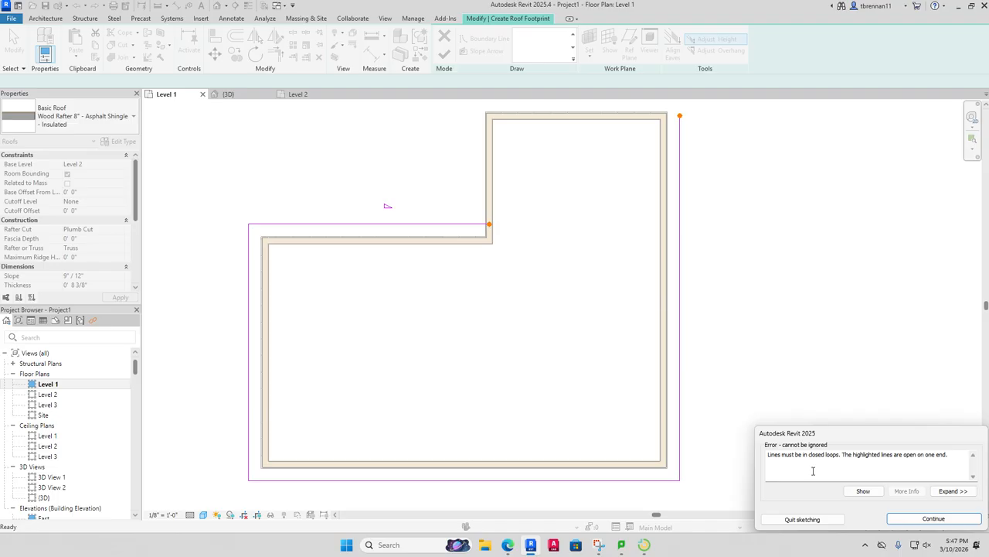
{"action": "left_click", "coordinate": [931, 519]}
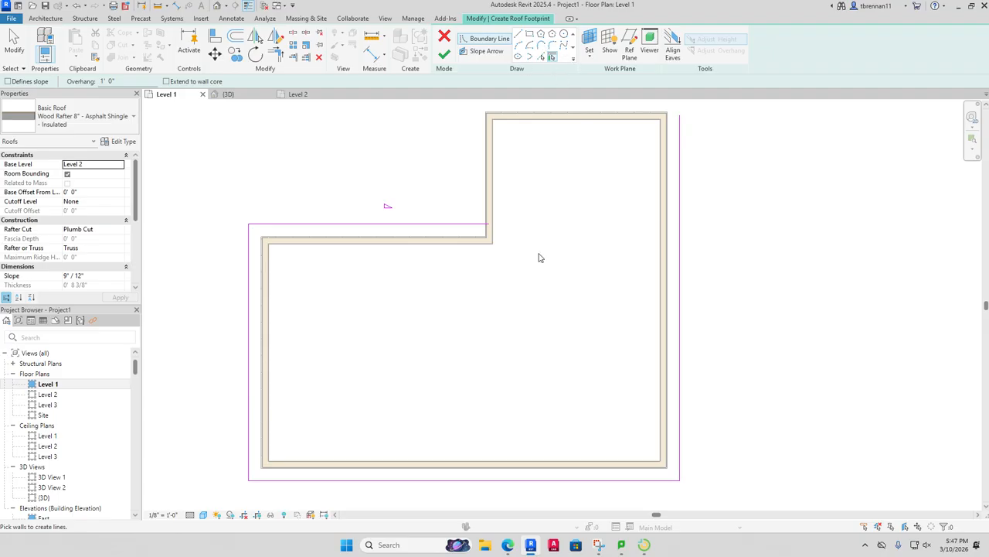
Step: Extend the west wing's north boundary line across to the east boundary line and try to finish the roof footprint
{"action": "key", "text": "Escape"}
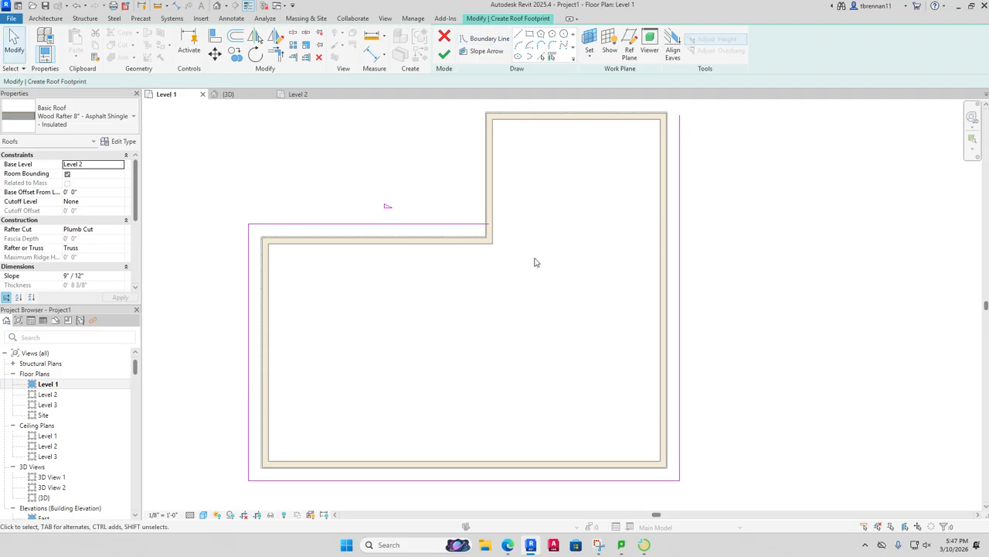
{"action": "left_click", "coordinate": [438, 224]}
{"action": "left_click_drag", "start_coordinate": [485, 223], "coordinate": [681, 223]}
{"action": "left_click", "coordinate": [443, 54]}
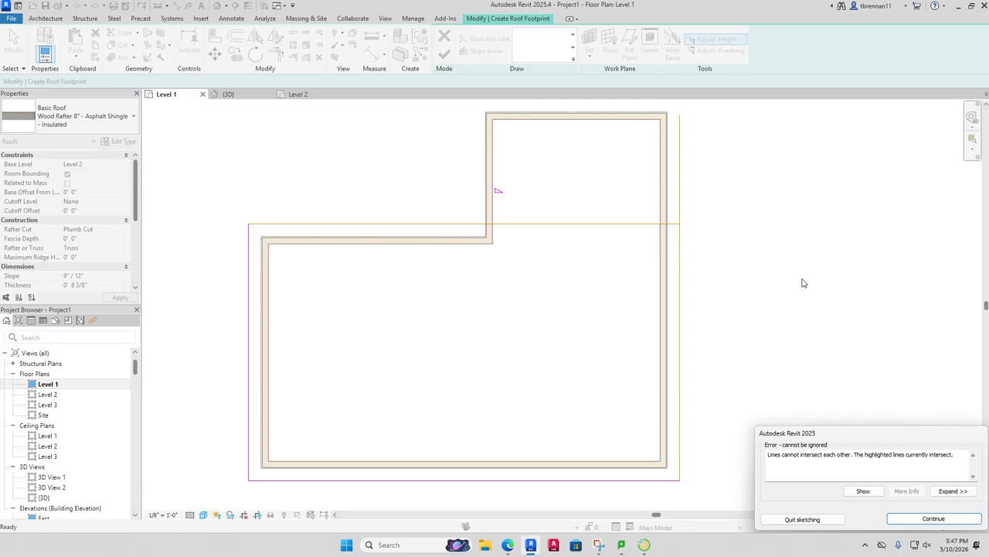
Step: Show and examine the boundary lines flagged as intersecting, and return to the roof sketch
{"action": "left_click", "coordinate": [865, 491]}
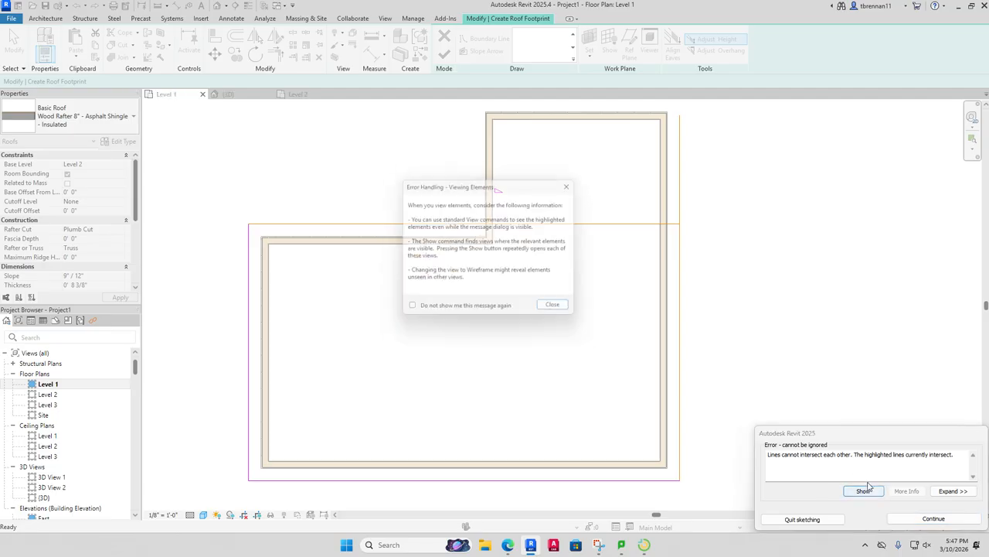
{"action": "left_click", "coordinate": [556, 306]}
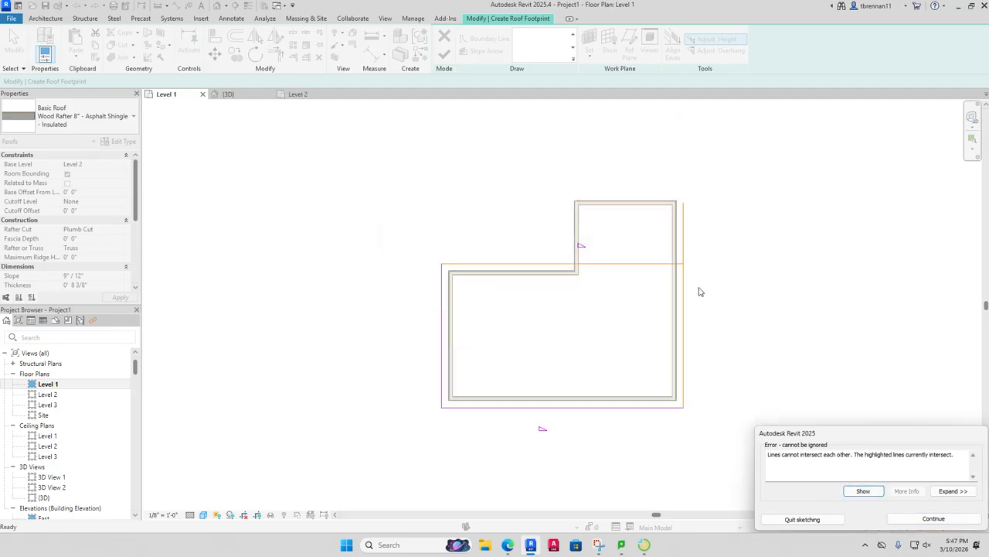
{"action": "scroll", "coordinate": [684, 236], "scroll_direction": "up", "scroll_amount": 4}
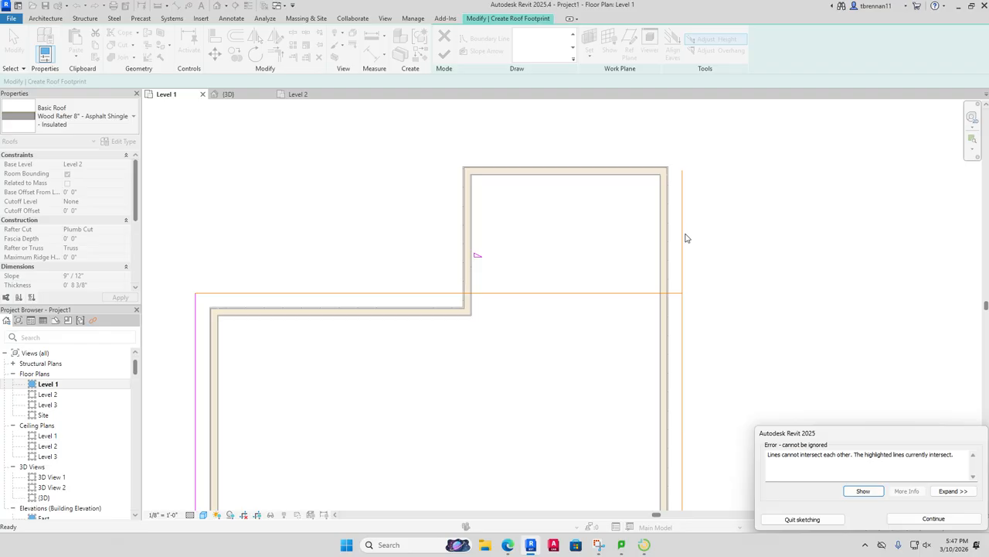
{"action": "scroll", "coordinate": [773, 335], "scroll_direction": "down", "scroll_amount": 3}
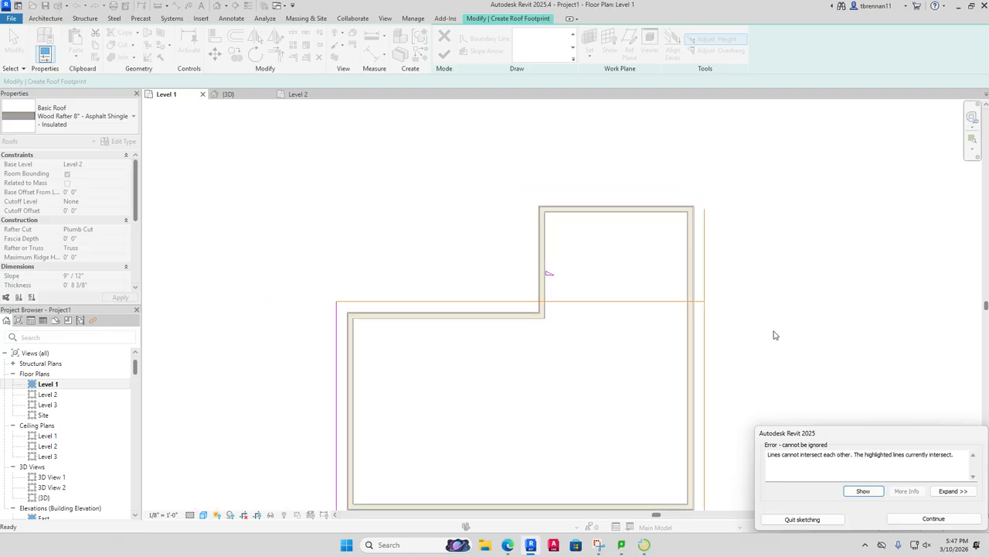
{"action": "left_click", "coordinate": [932, 519]}
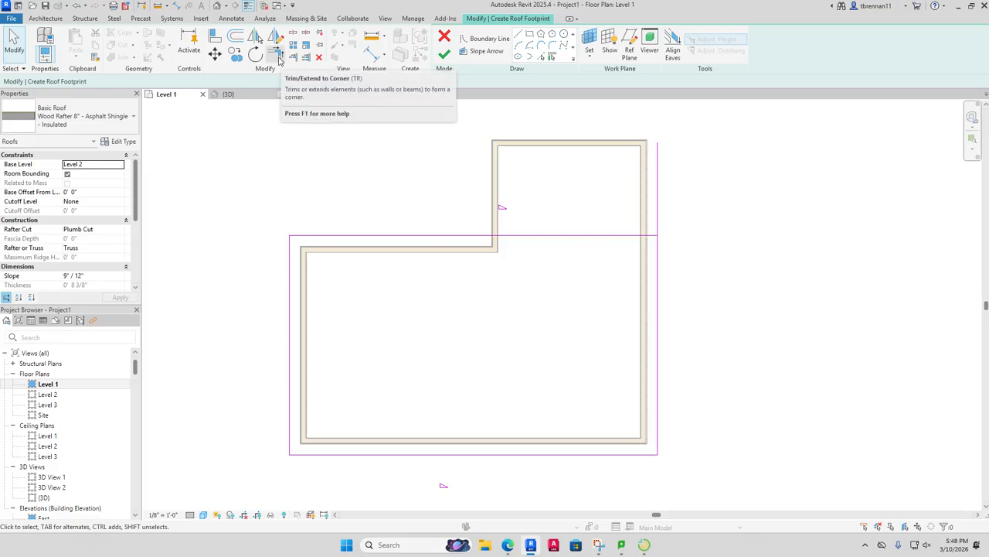
Step: Trim the north and east boundary lines to a corner, keeping the part of the east line south of their intersection
{"action": "left_click", "coordinate": [279, 58]}
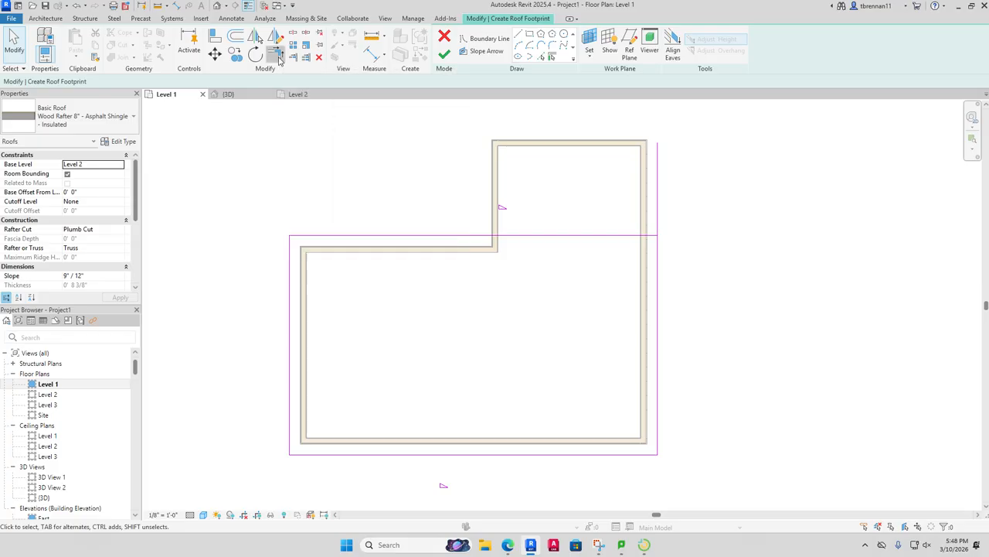
{"action": "left_click", "coordinate": [607, 236]}
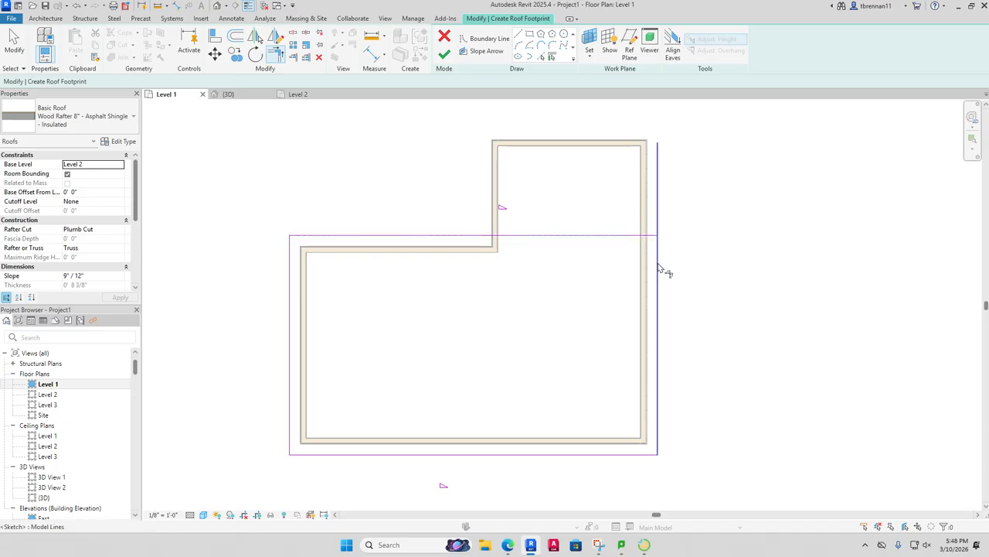
Step: Trim the east boundary line to the north one to complete the roof footprint, and view the finished roof in 3D
{"action": "left_click", "coordinate": [658, 271]}
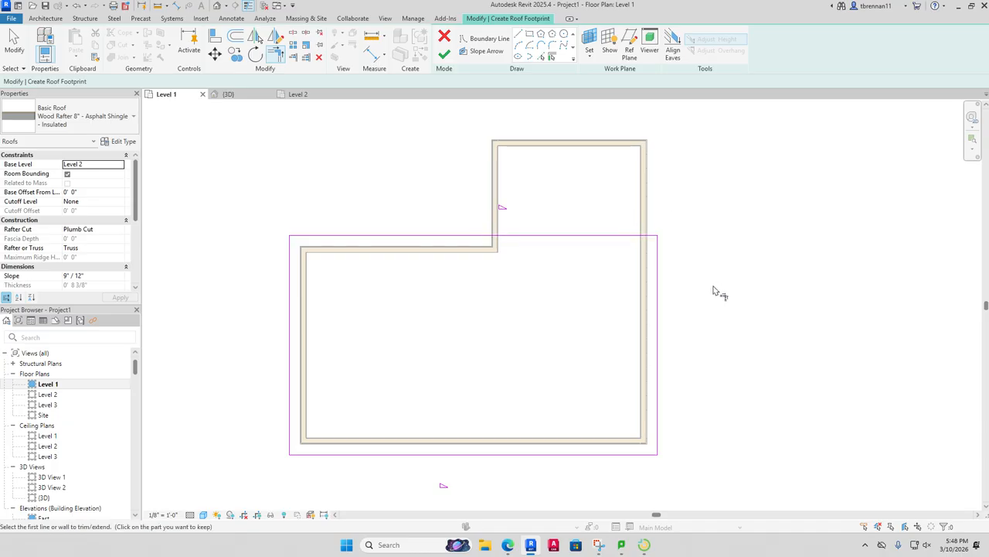
{"action": "left_click", "coordinate": [444, 54]}
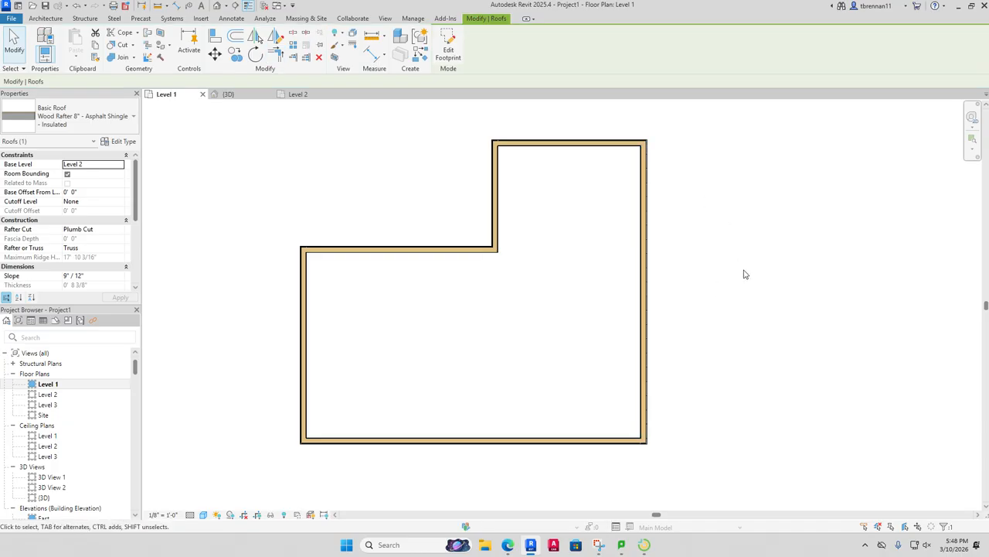
{"action": "left_click", "coordinate": [224, 94]}
{"action": "left_click", "coordinate": [738, 453]}
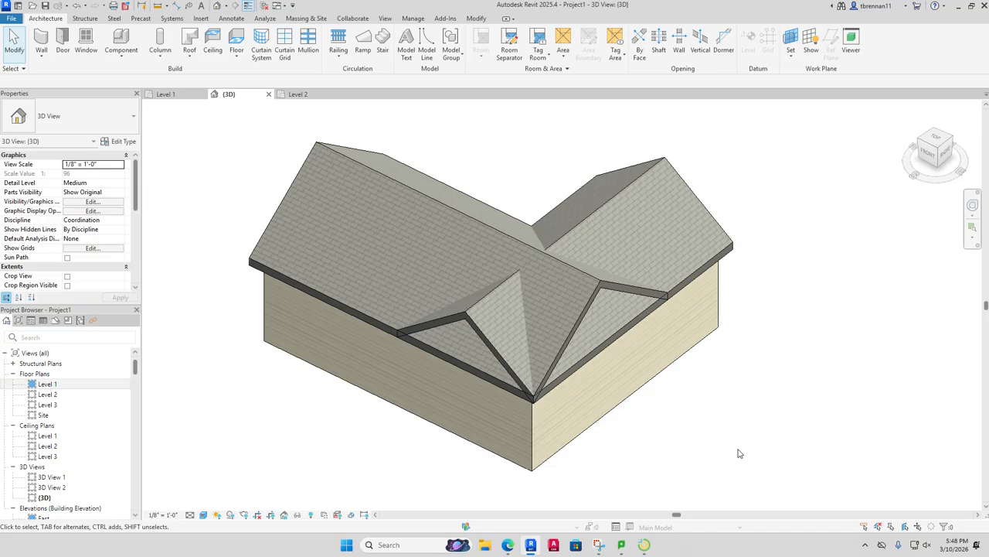
Step: Examine the north-south roof's footprint in the Level 2 plan and the overlap of both roofs in the 3D view
{"action": "left_click", "coordinate": [296, 94]}
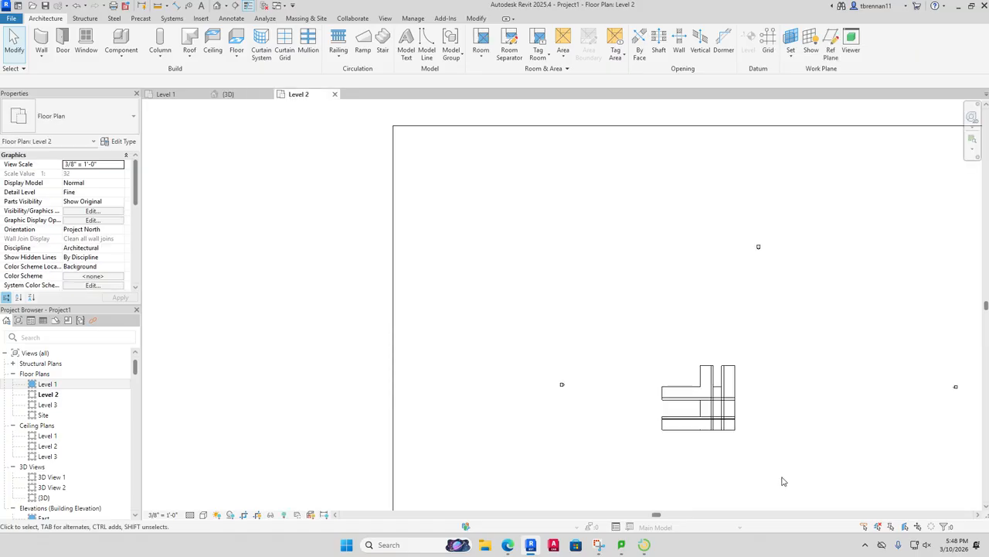
{"action": "scroll", "coordinate": [741, 430], "scroll_direction": "up", "scroll_amount": 1}
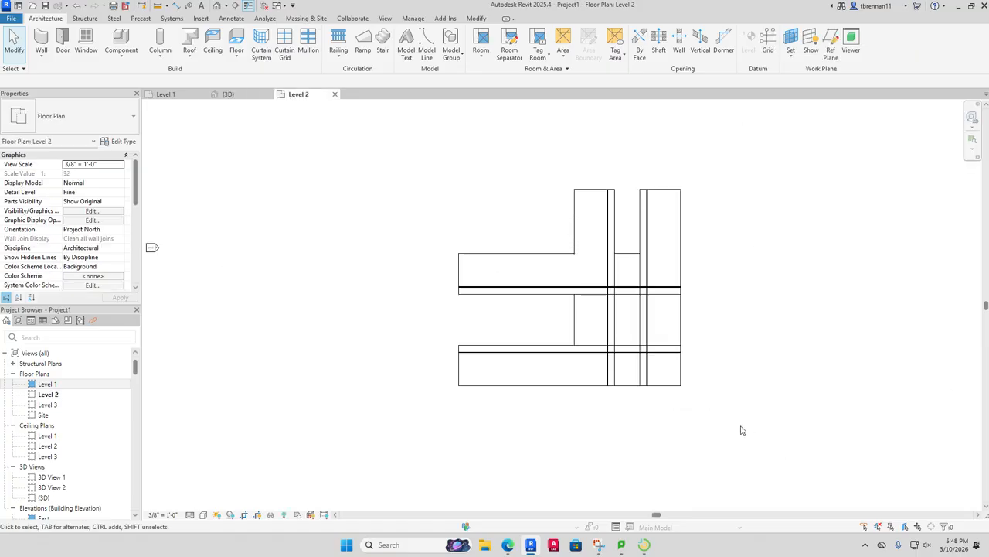
{"action": "double_click", "coordinate": [665, 388]}
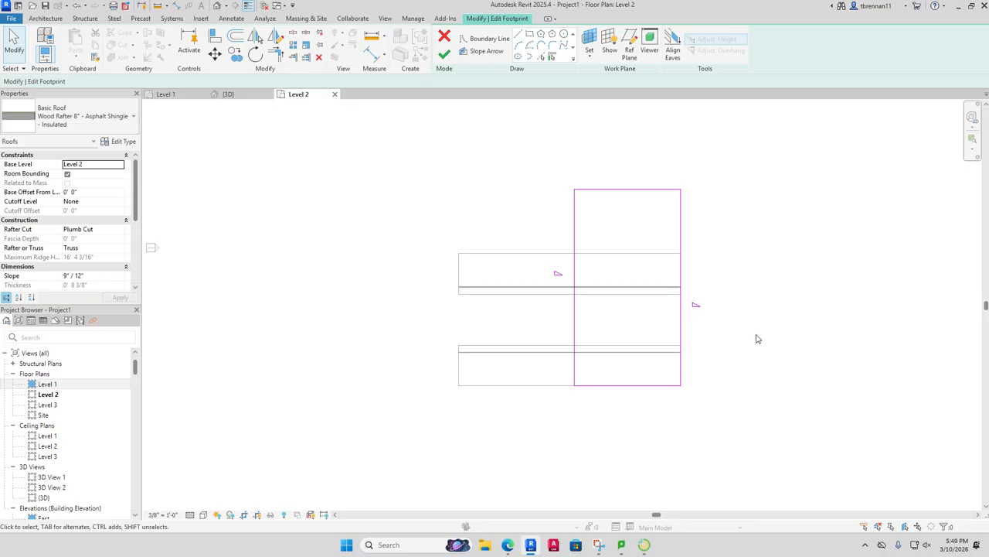
{"action": "left_click", "coordinate": [444, 53]}
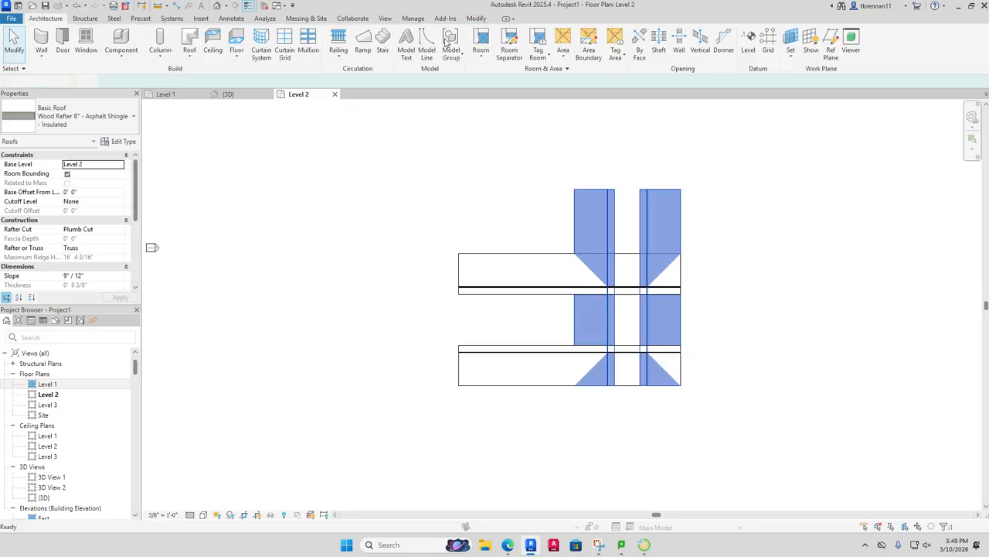
{"action": "left_click", "coordinate": [225, 94]}
{"action": "left_click", "coordinate": [828, 358]}
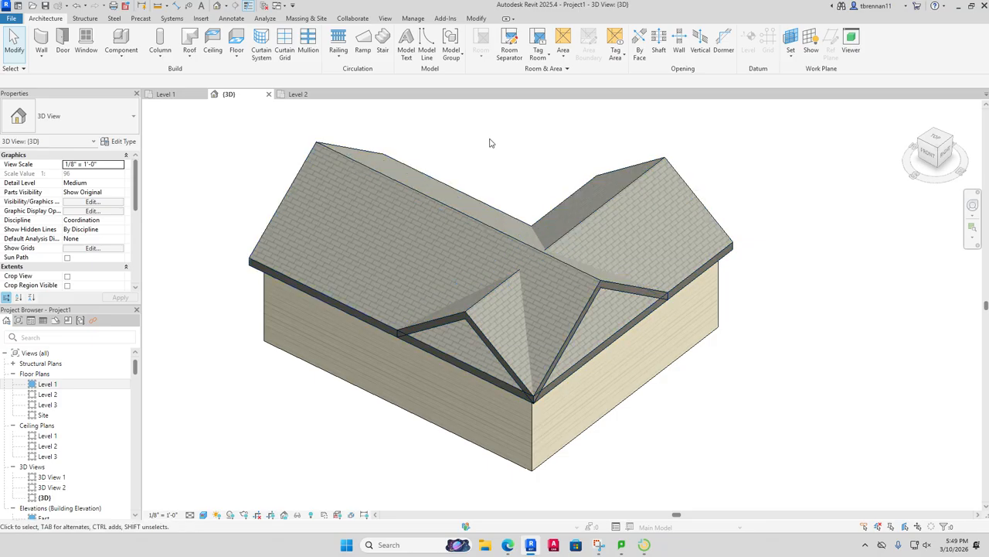
{"action": "left_click", "coordinate": [303, 95]}
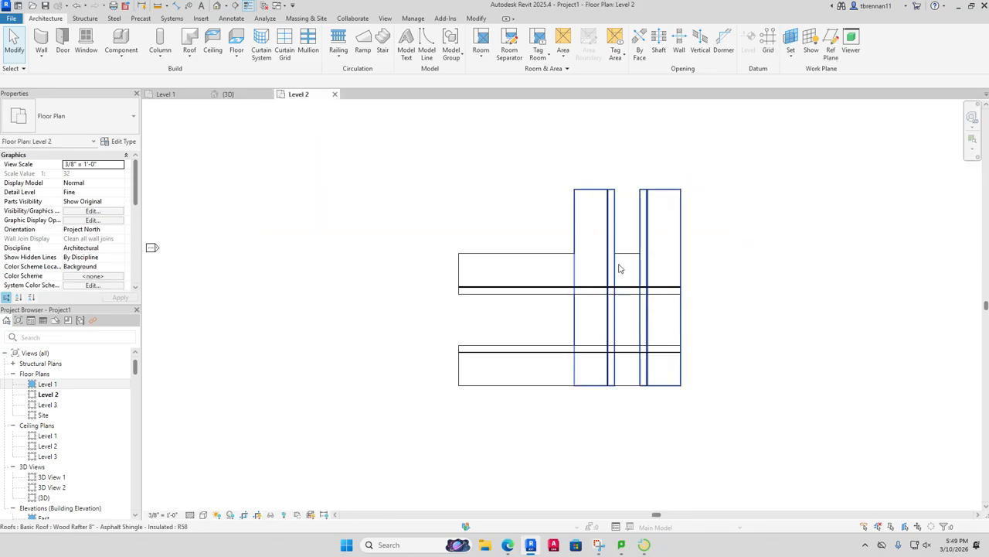
{"action": "double_click", "coordinate": [610, 239]}
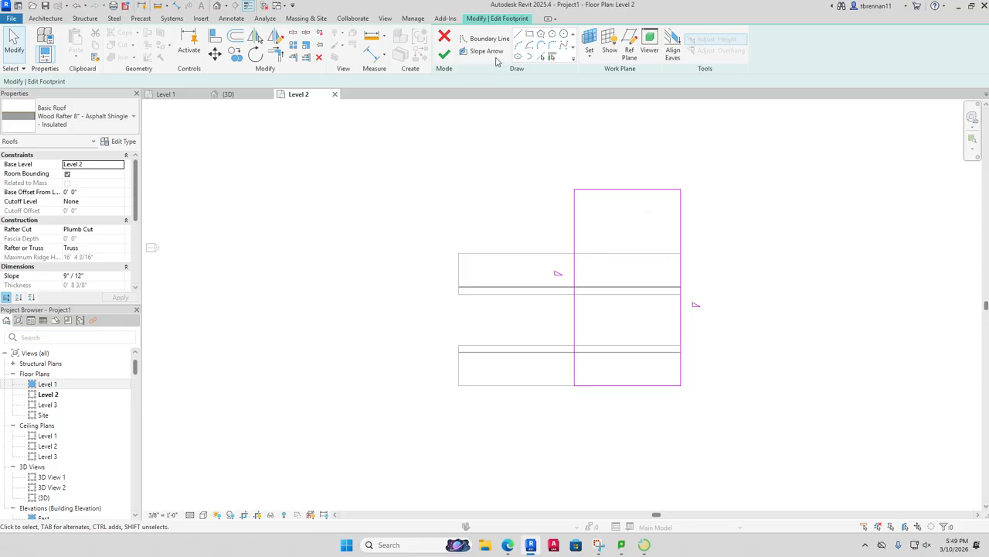
{"action": "left_click", "coordinate": [520, 35]}
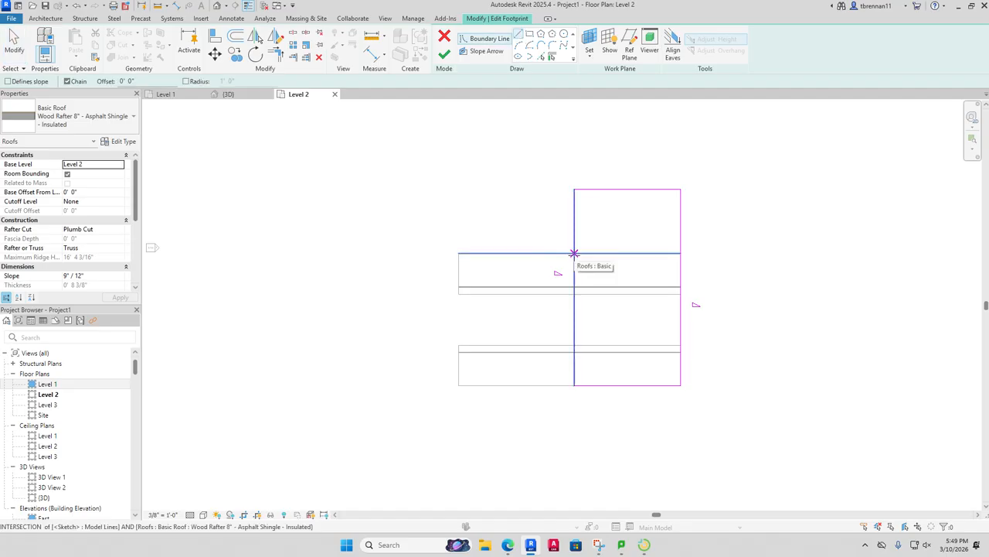
{"action": "left_click", "coordinate": [574, 253]}
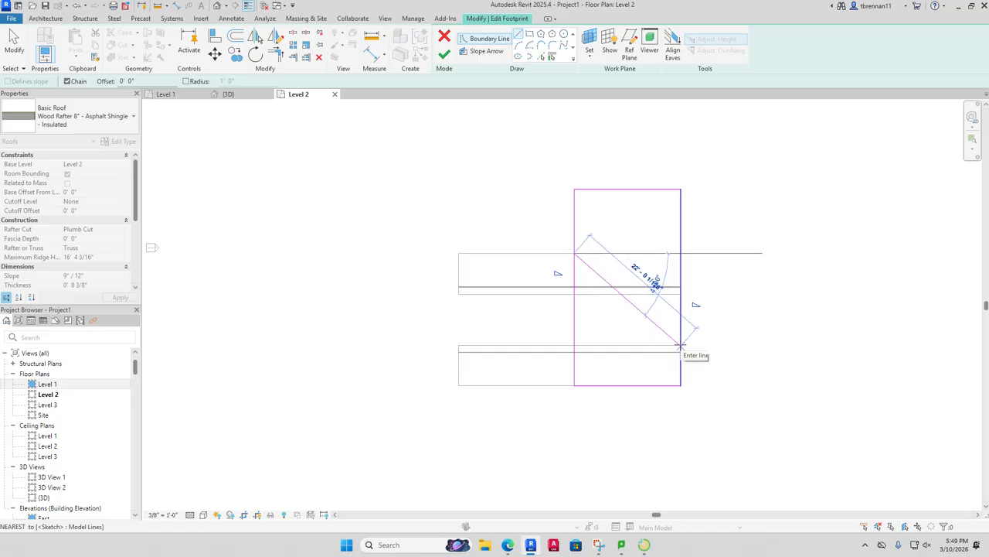
{"action": "key", "text": "Escape"}
{"action": "key", "text": "Escape"}
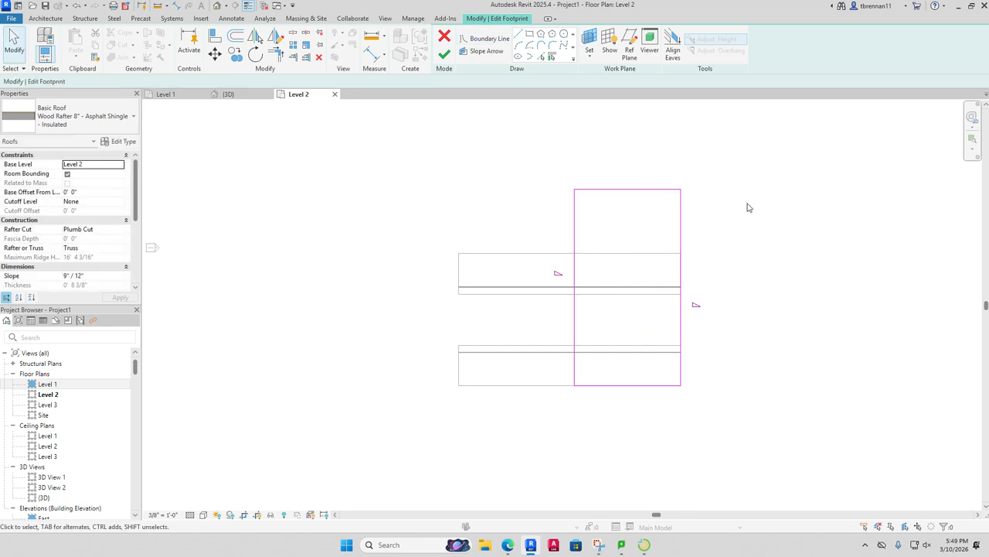
{"action": "left_click", "coordinate": [630, 51]}
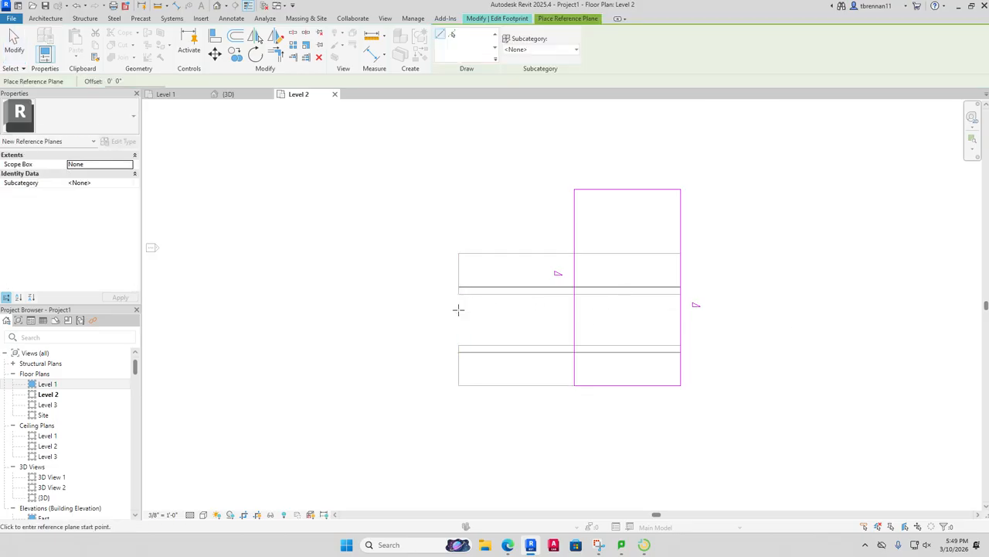
{"action": "key", "text": "Escape"}
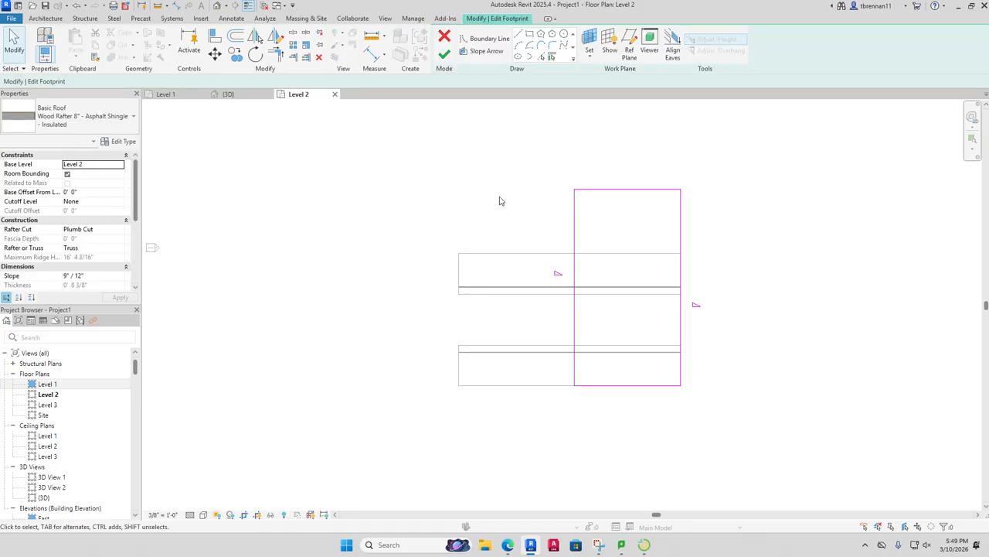
{"action": "left_click", "coordinate": [445, 51]}
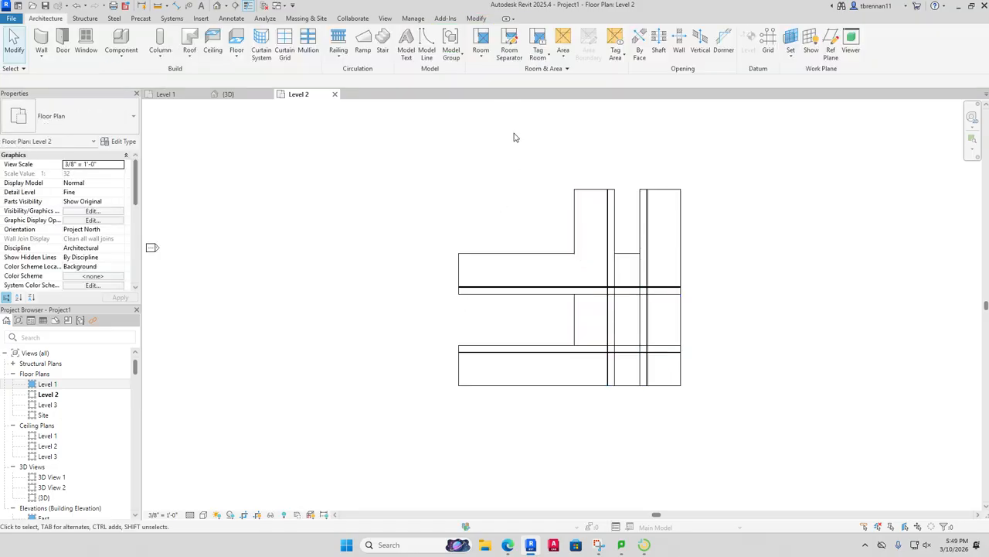
Step: Set the slope of both roofs to 5" / 12"
{"action": "left_click", "coordinate": [513, 137]}
{"action": "left_click_drag", "start_coordinate": [136, 188], "coordinate": [137, 230]}
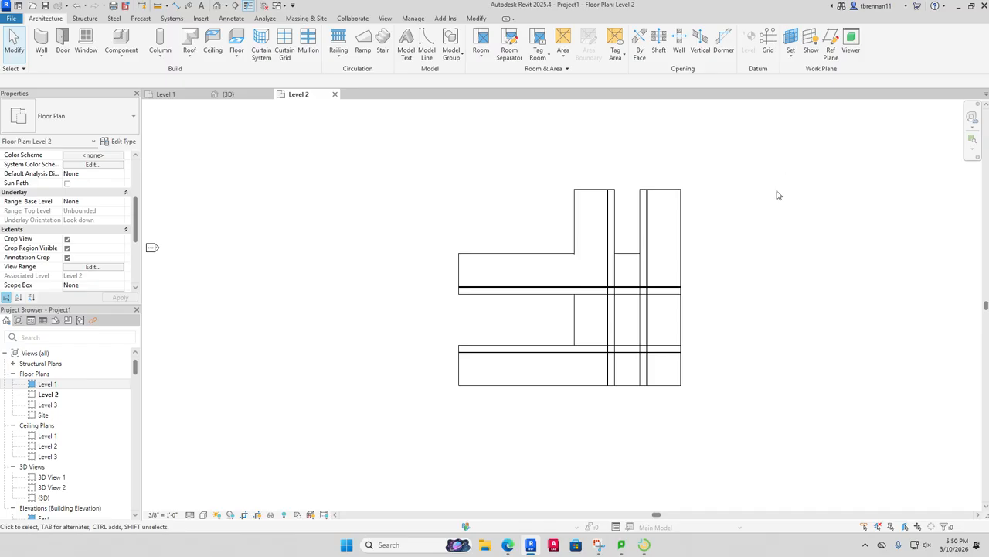
{"action": "left_click_drag", "start_coordinate": [777, 192], "coordinate": [411, 408]}
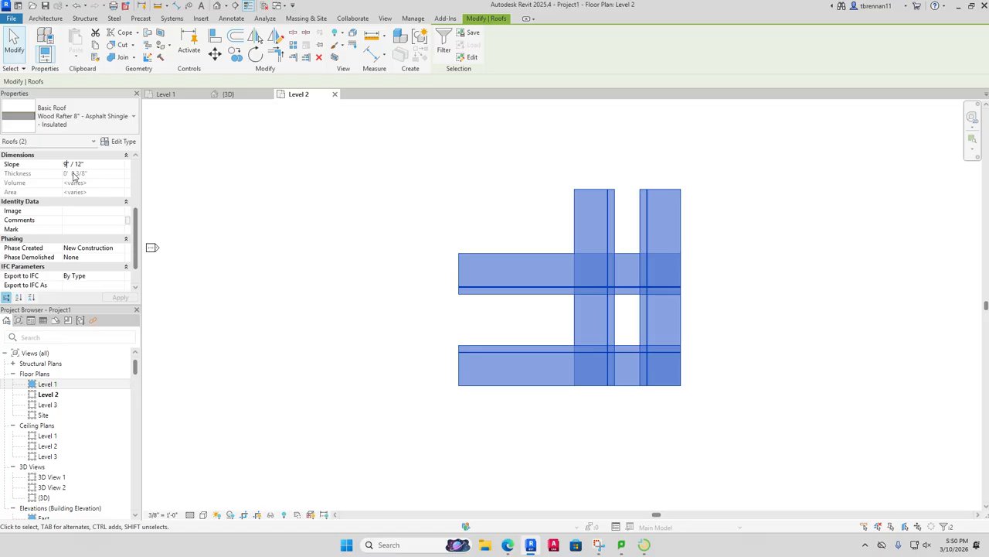
{"action": "key", "text": "BackSpace"}
{"action": "key", "text": "Return"}
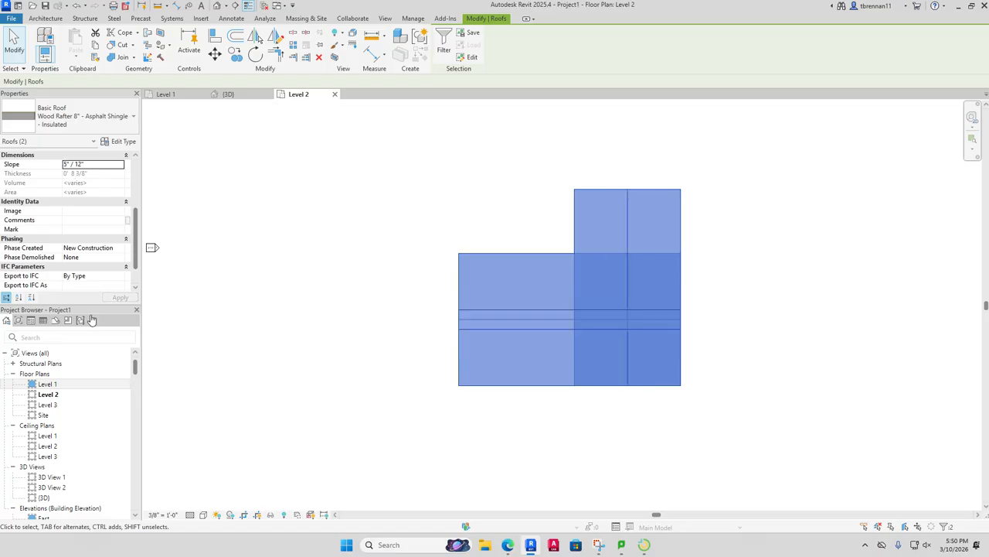
{"action": "left_click", "coordinate": [926, 349]}
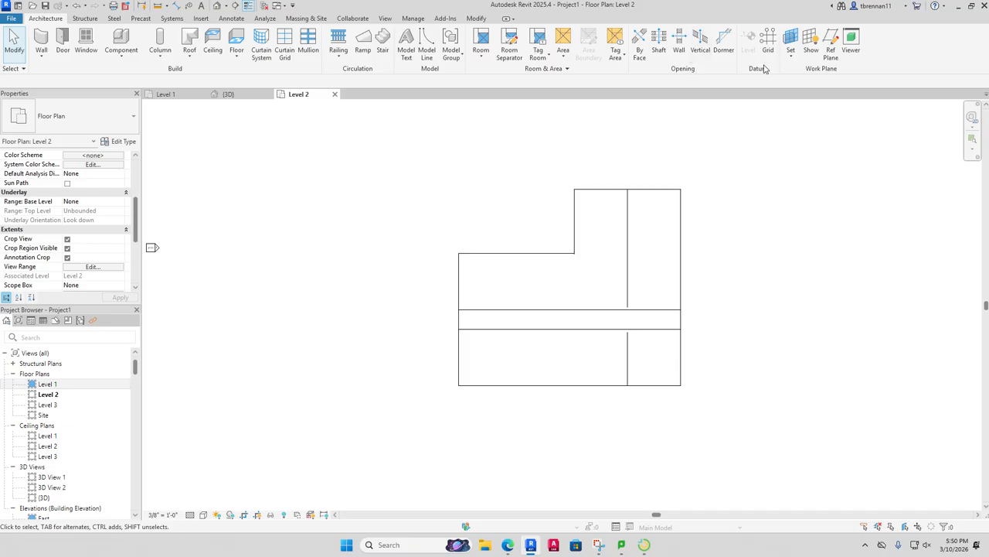
{"action": "left_click_drag", "start_coordinate": [768, 48], "coordinate": [759, 83]}
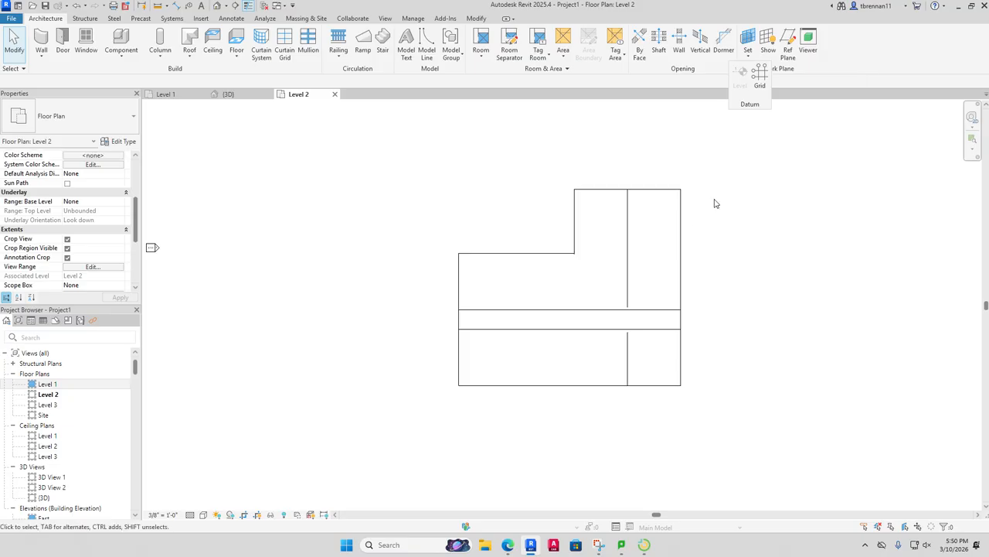
{"action": "left_click", "coordinate": [761, 85]}
{"action": "left_click", "coordinate": [761, 114]}
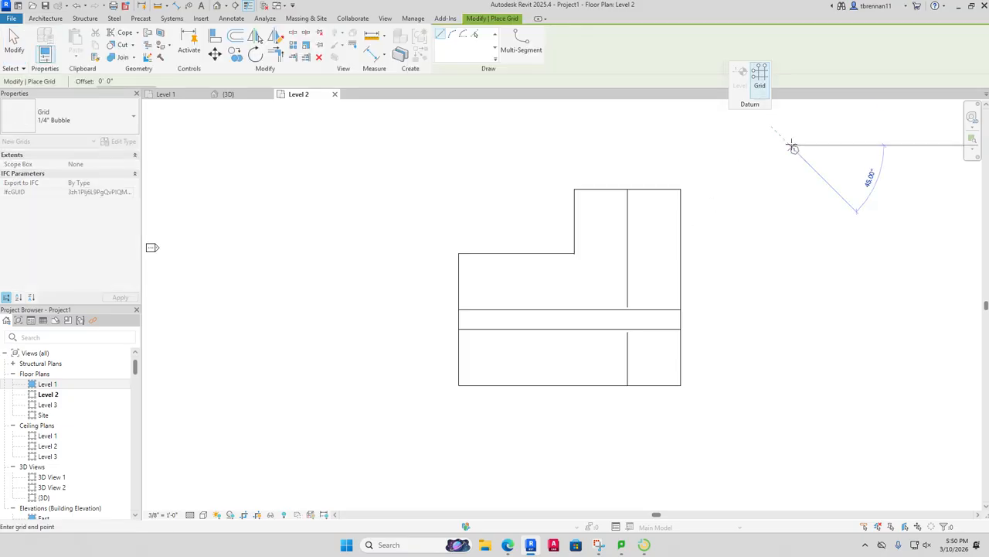
{"action": "key", "text": "Escape"}
{"action": "key", "text": "Escape"}
{"action": "key", "text": "ctrl+z"}
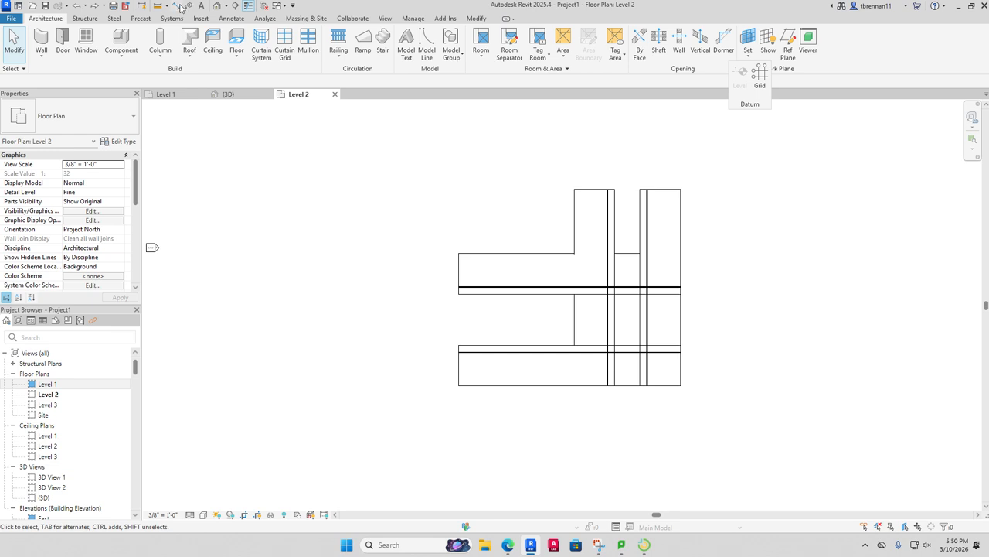
{"action": "left_click", "coordinate": [97, 8]}
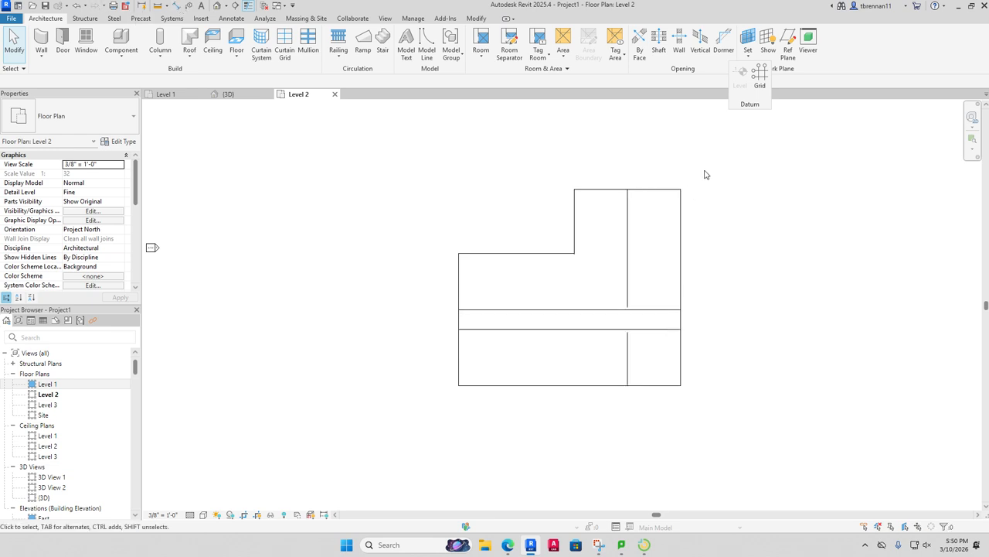
Step: Set the slope of both overlapping roofs to 4" / 12" and apply it
{"action": "left_click_drag", "start_coordinate": [714, 164], "coordinate": [423, 435]}
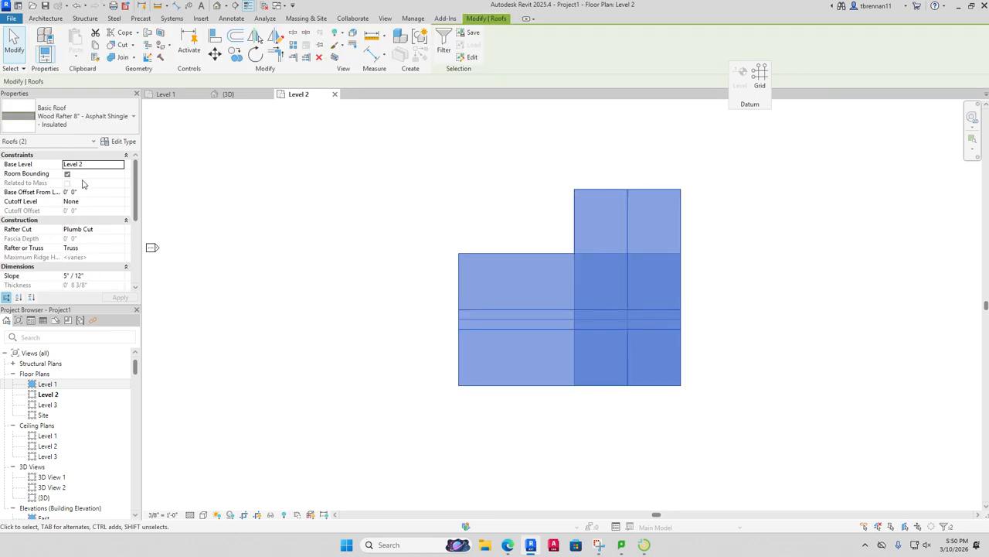
{"action": "left_click", "coordinate": [67, 276]}
{"action": "key", "text": "BackSpace"}
{"action": "type", "text": "4"}
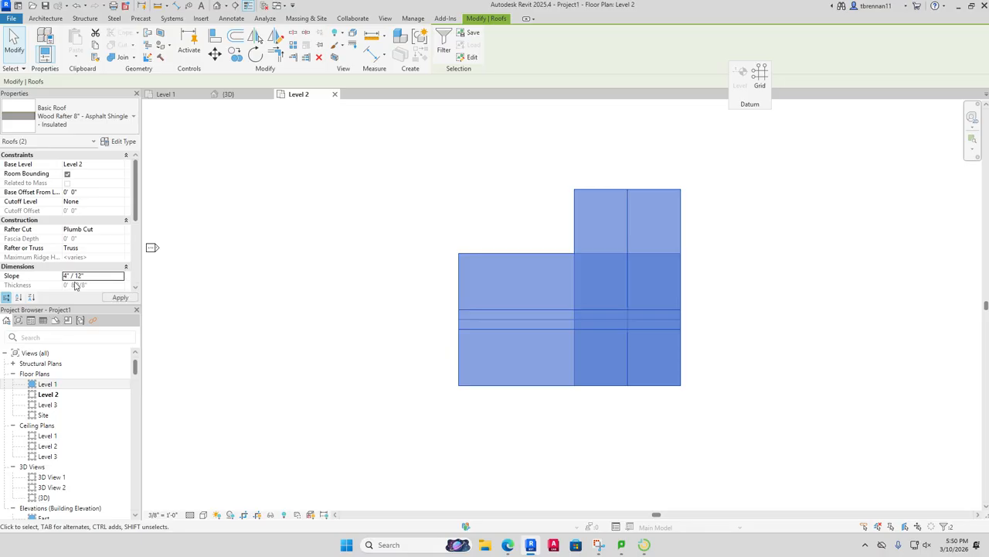
{"action": "left_click", "coordinate": [122, 298]}
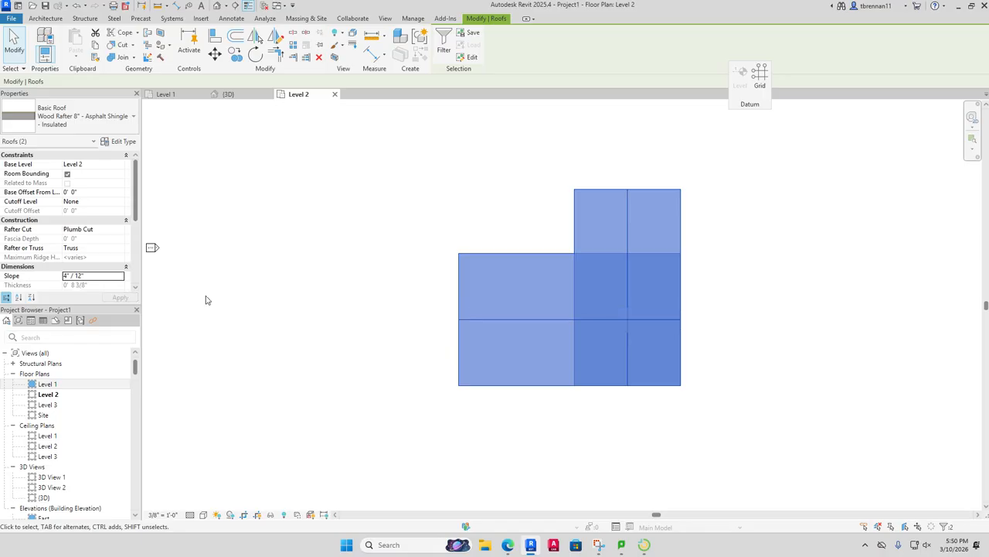
{"action": "key", "text": "Escape"}
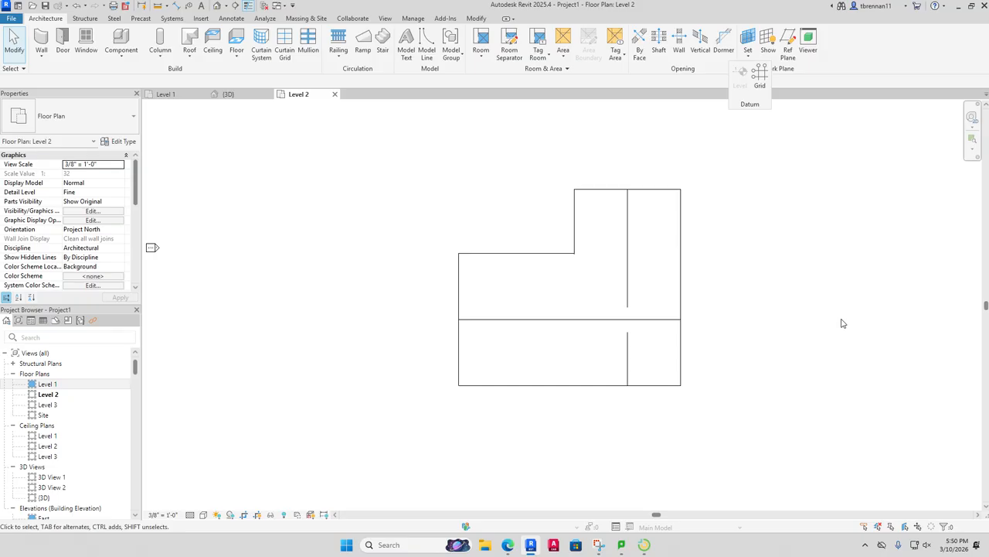
Step: Edit the north-south roof's footprint and sketch a diagonal boundary line from the inner corner of the L to the other roof's ridge
{"action": "double_click", "coordinate": [580, 218]}
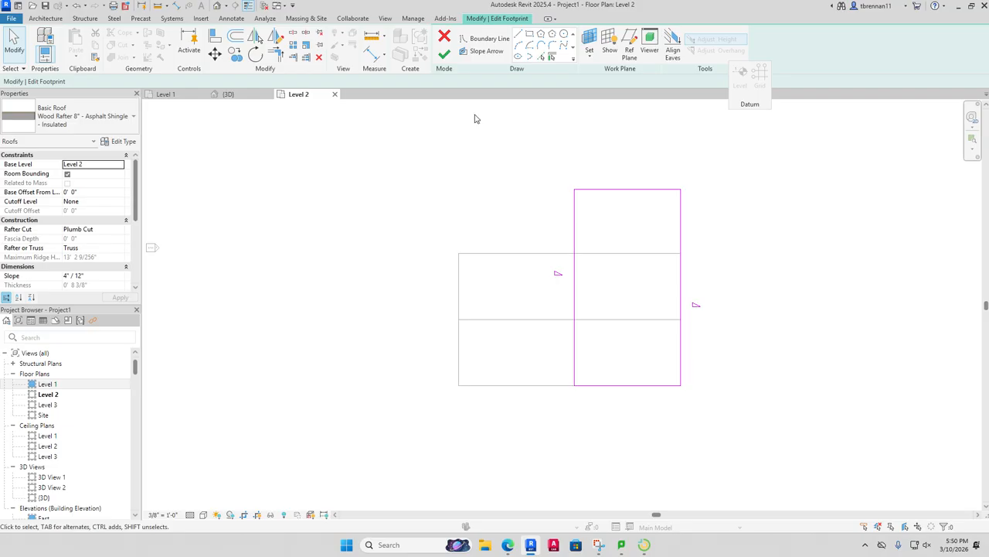
{"action": "left_click", "coordinate": [519, 35]}
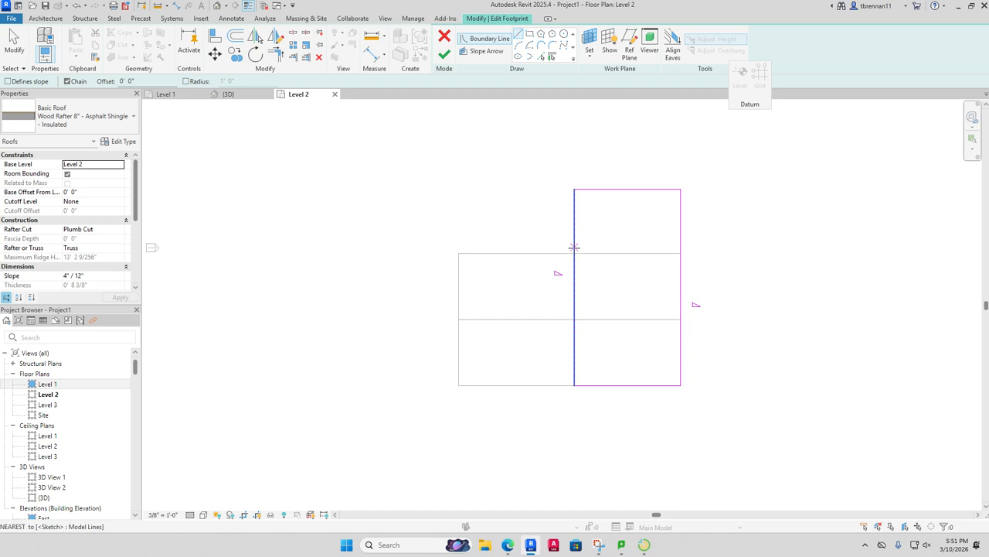
{"action": "left_click", "coordinate": [575, 253]}
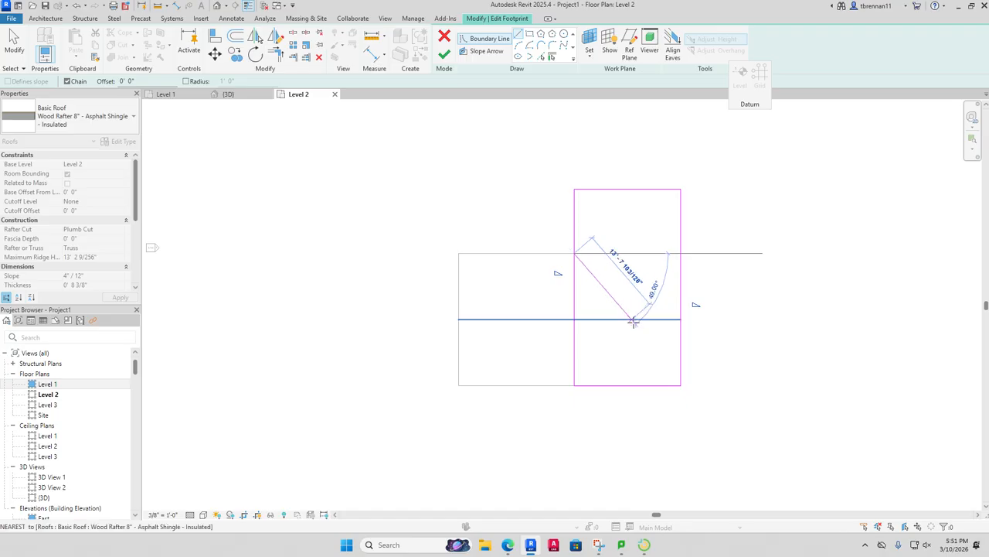
{"action": "left_click", "coordinate": [638, 319]}
{"action": "key", "text": "Escape"}
{"action": "key", "text": "Escape"}
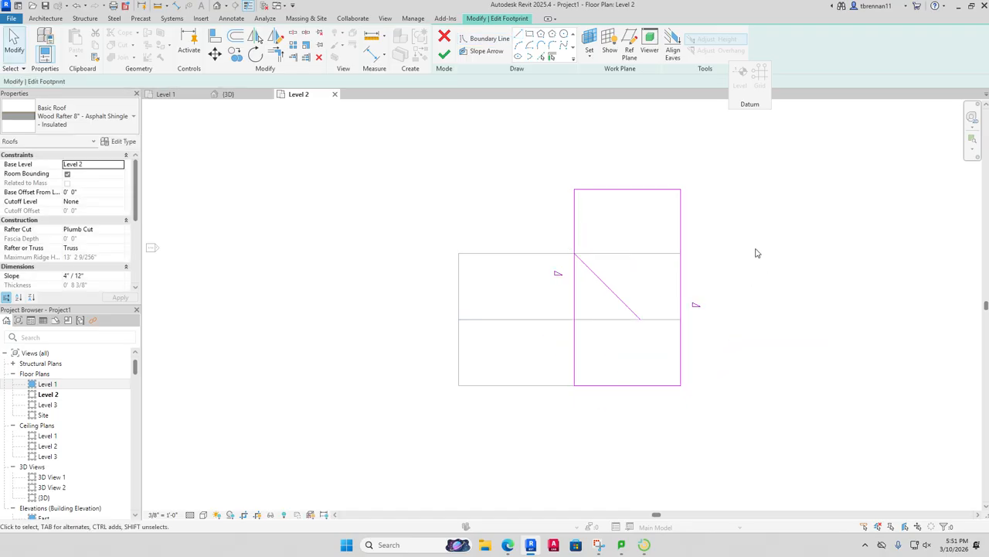
Step: Sketch a boundary line about 12' 1" long from the east edge, level with the inner corner, to the diagonal's end on the ridge
{"action": "left_click", "coordinate": [519, 34]}
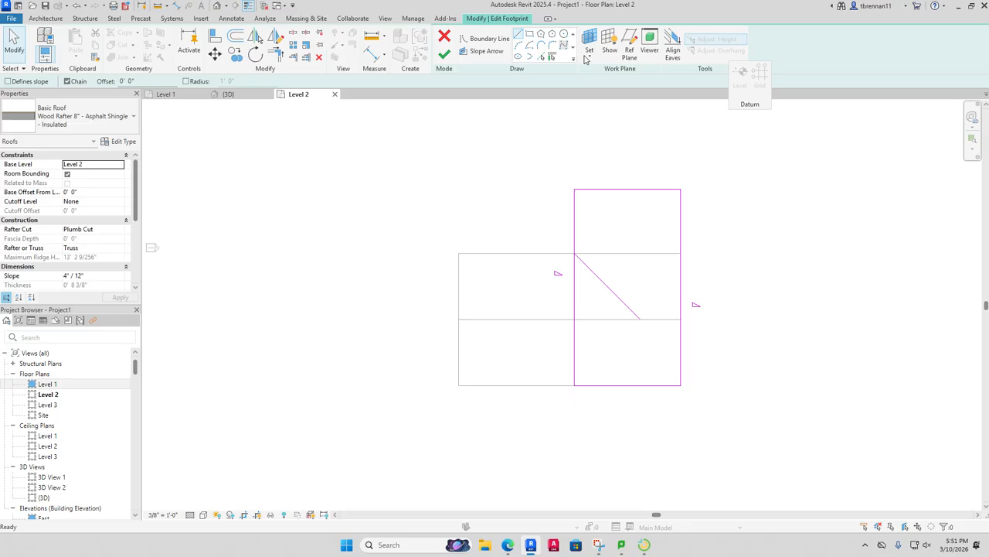
{"action": "left_click", "coordinate": [680, 253]}
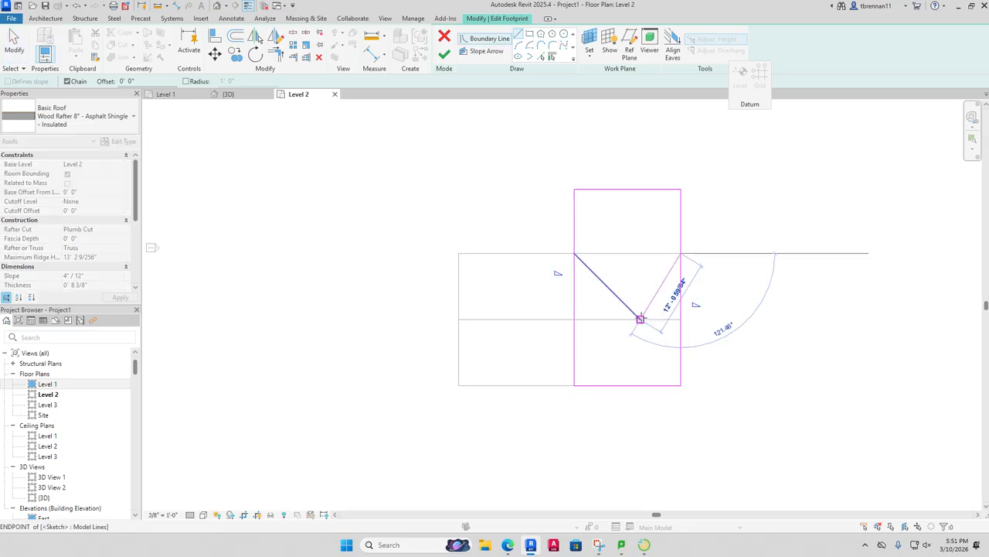
{"action": "left_click", "coordinate": [640, 319]}
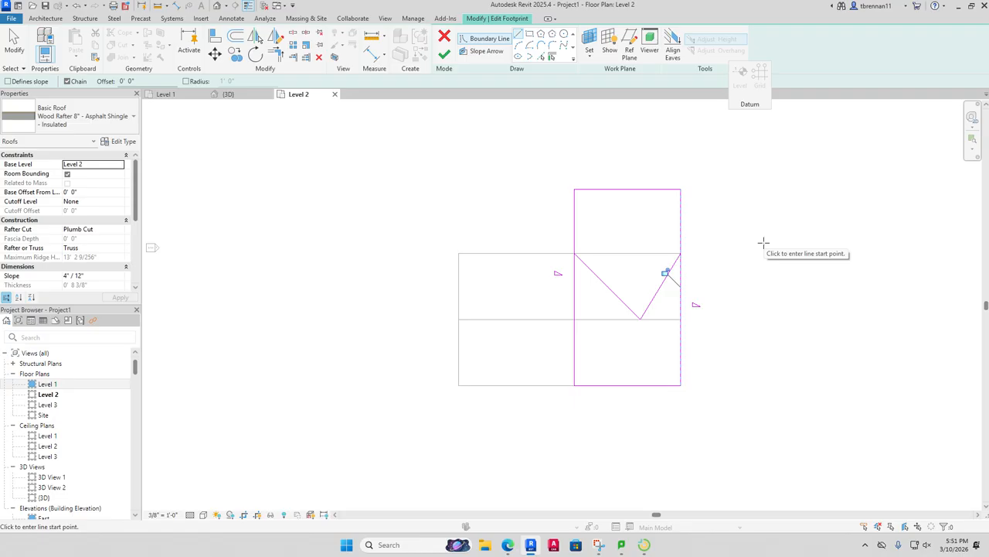
Step: Delete the two diagonal boundary lines that meet on the other roof's ridge from the north-south roof's footprint sketch
{"action": "key", "text": "Escape"}
{"action": "key", "text": "Escape"}
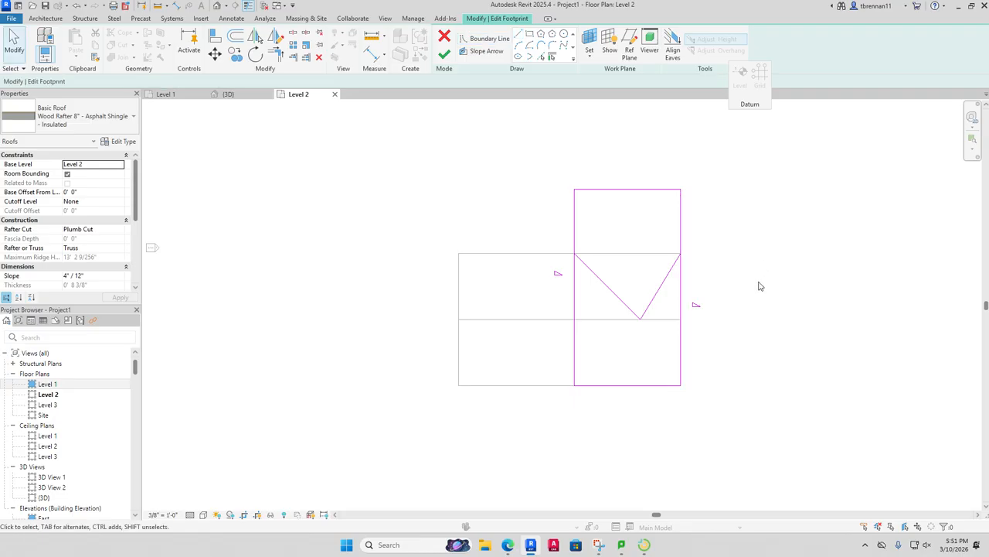
{"action": "left_click", "coordinate": [654, 302]}
{"action": "key", "text": "Delete"}
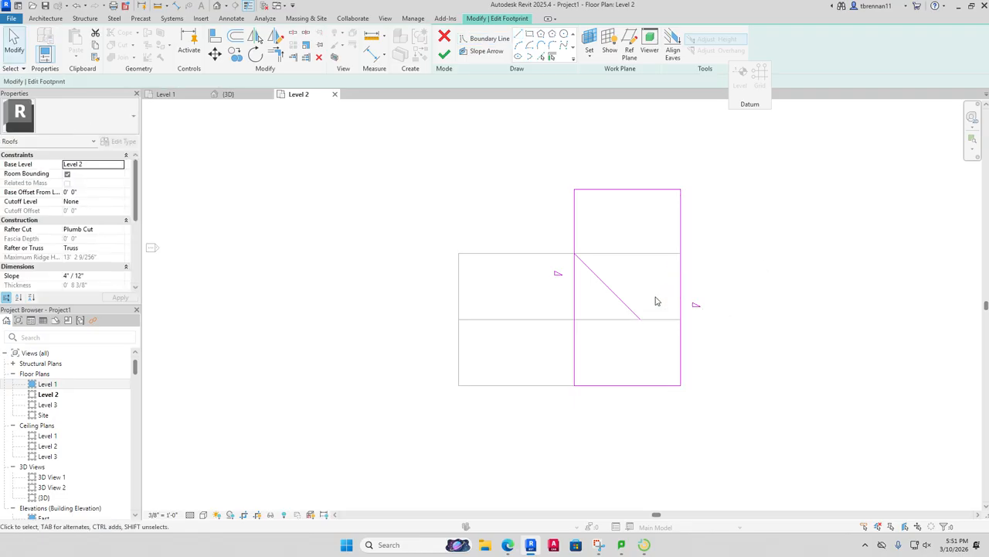
{"action": "left_click", "coordinate": [627, 307]}
{"action": "key", "text": "Delete"}
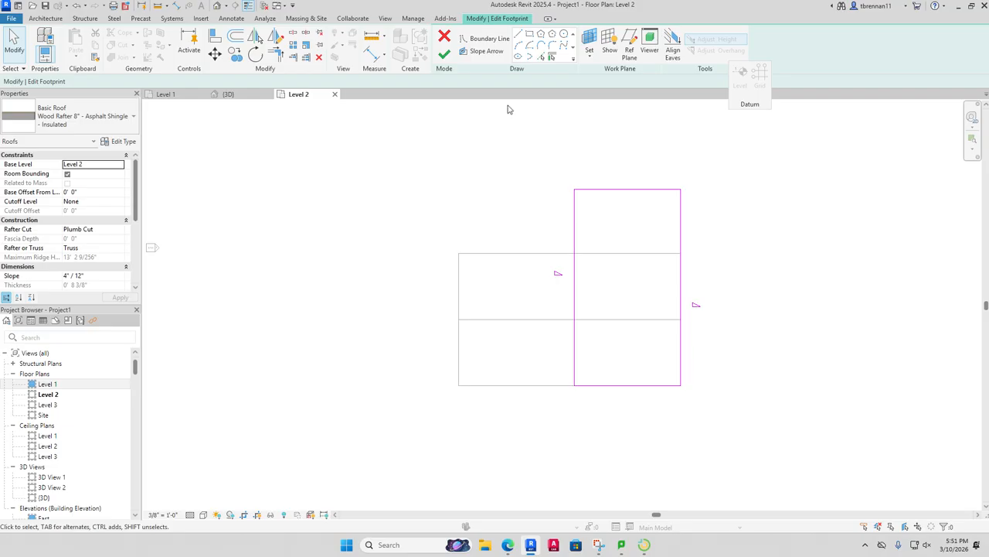
Step: Draw a vertical reference plane down the middle of the north-south footprint from its north to its south edge, and reveal hidden elements
{"action": "left_click", "coordinate": [630, 45]}
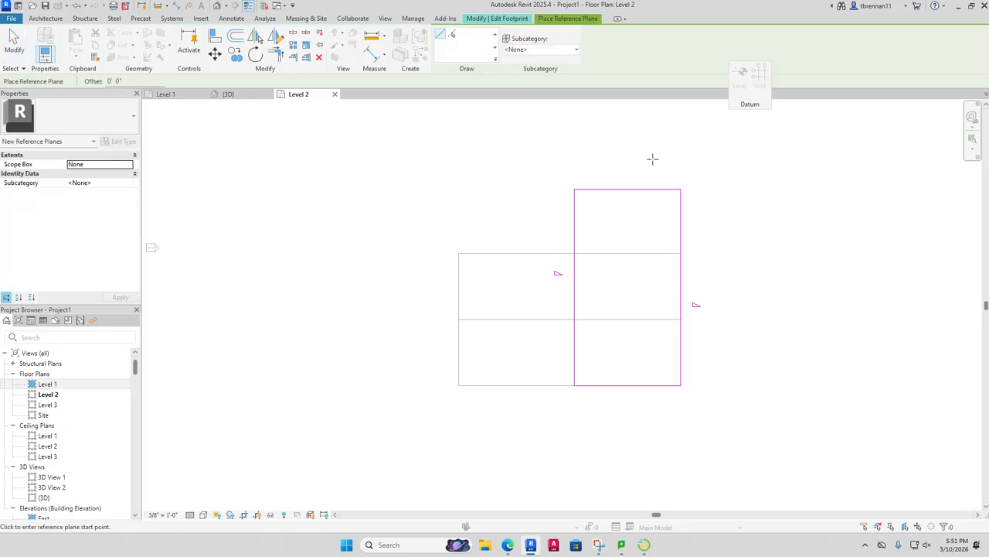
{"action": "left_click", "coordinate": [627, 188]}
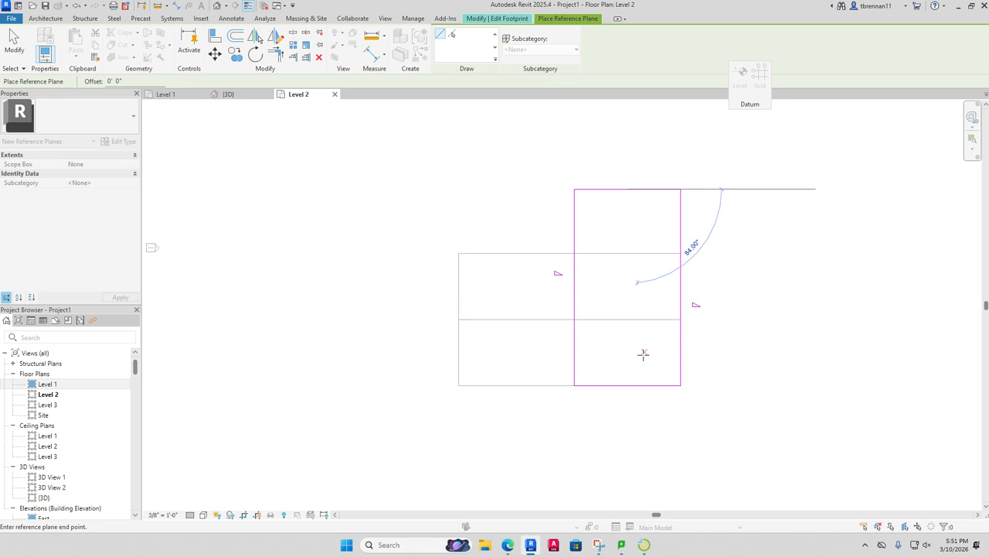
{"action": "left_click", "coordinate": [625, 395]}
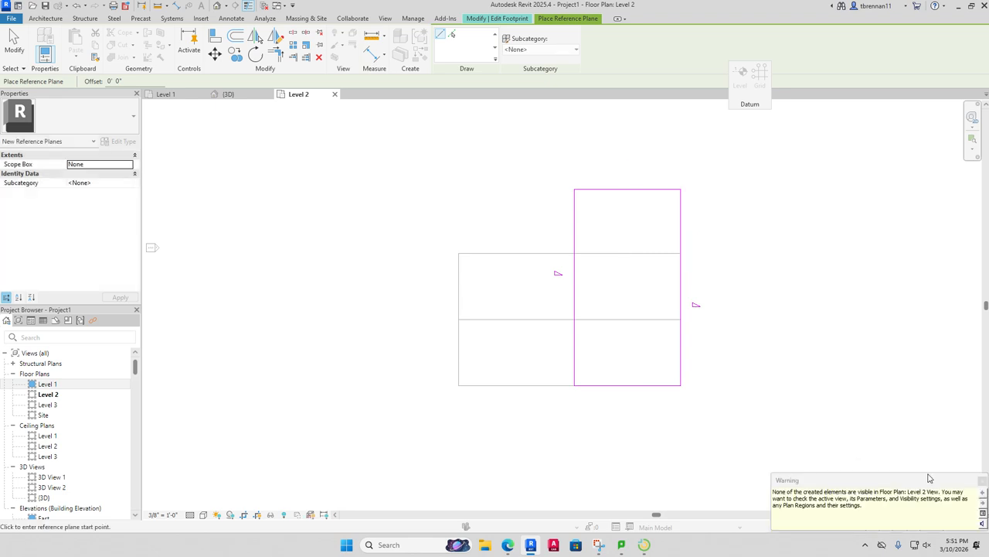
{"action": "left_click", "coordinate": [983, 481]}
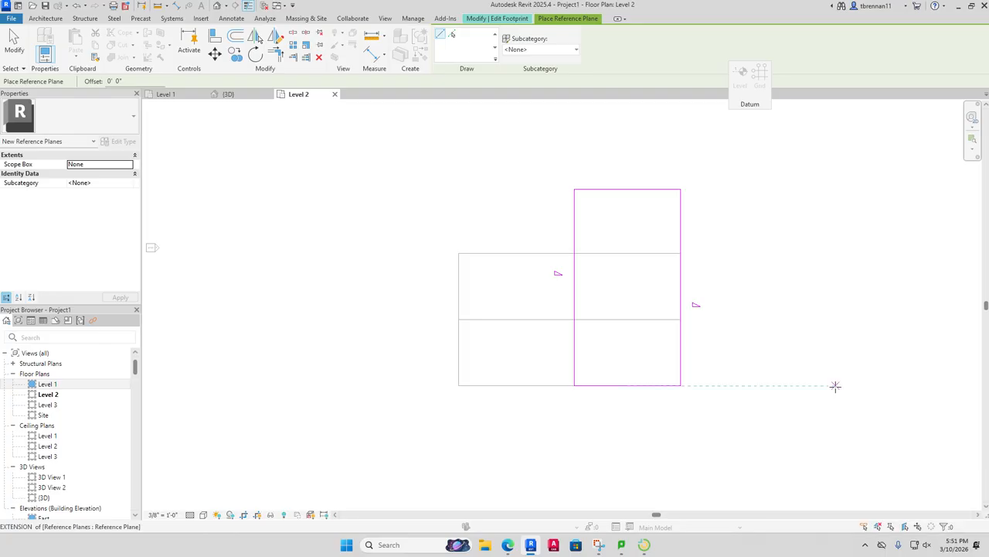
{"action": "left_click", "coordinate": [284, 515]}
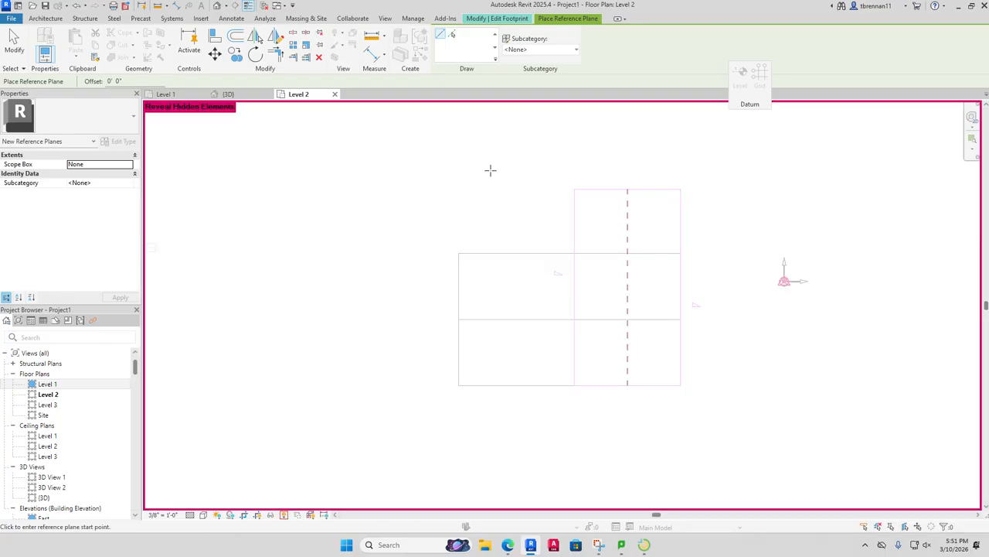
{"action": "key", "text": "Escape"}
Step: Try to unhide the central reference plane in the Level 2 view
{"action": "left_click", "coordinate": [628, 225]}
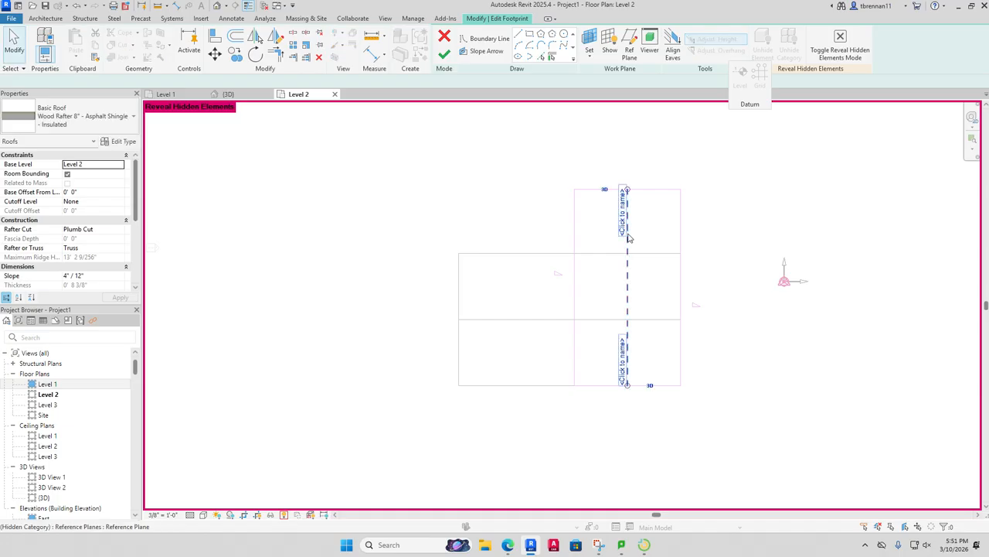
{"action": "right_click", "coordinate": [628, 235]}
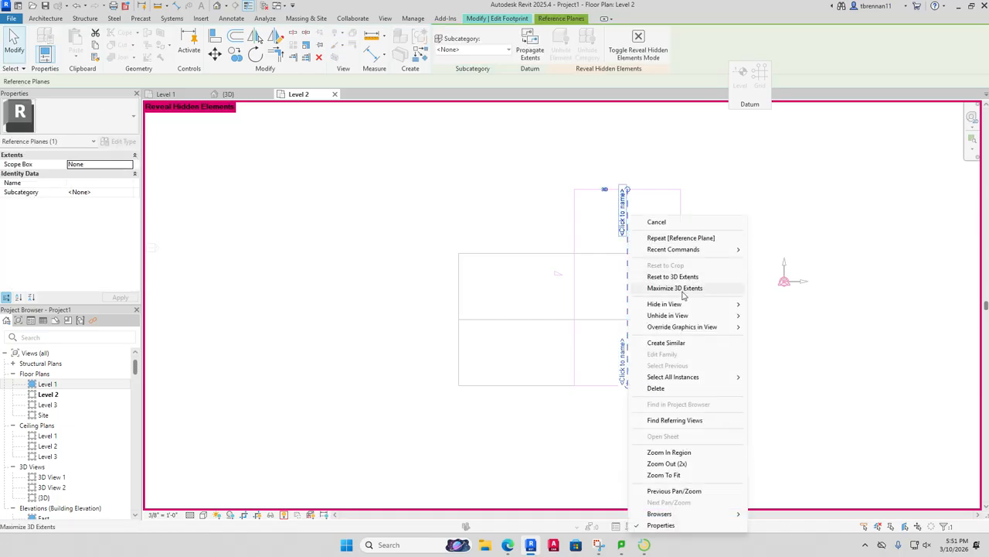
{"action": "mouse_move", "coordinate": [685, 315]}
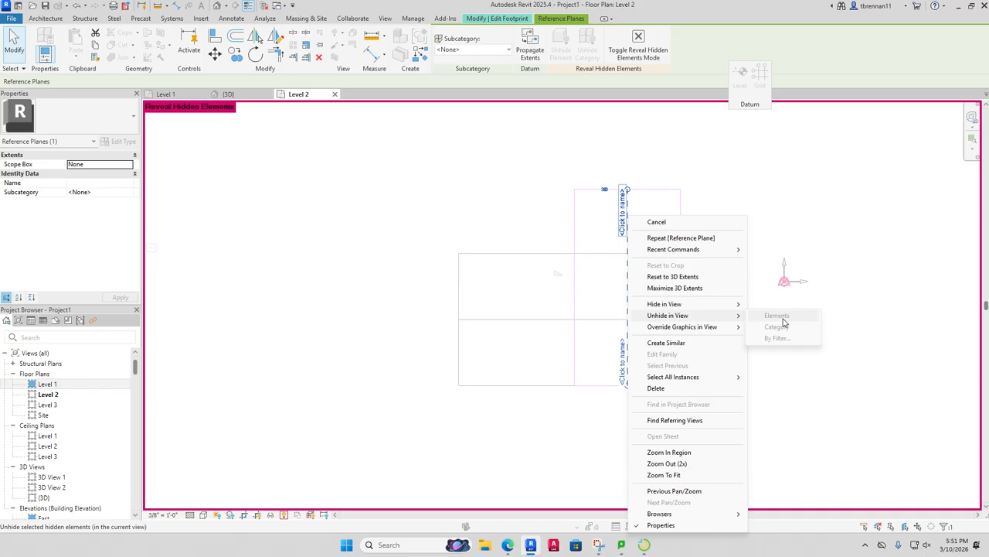
{"action": "left_click", "coordinate": [781, 363]}
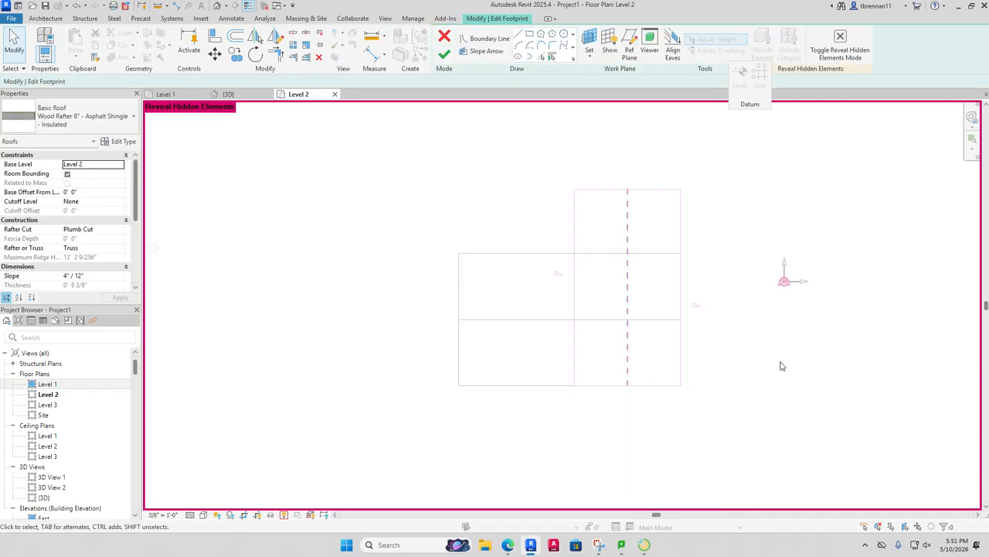
{"action": "left_click", "coordinate": [627, 342]}
{"action": "right_click", "coordinate": [627, 342]}
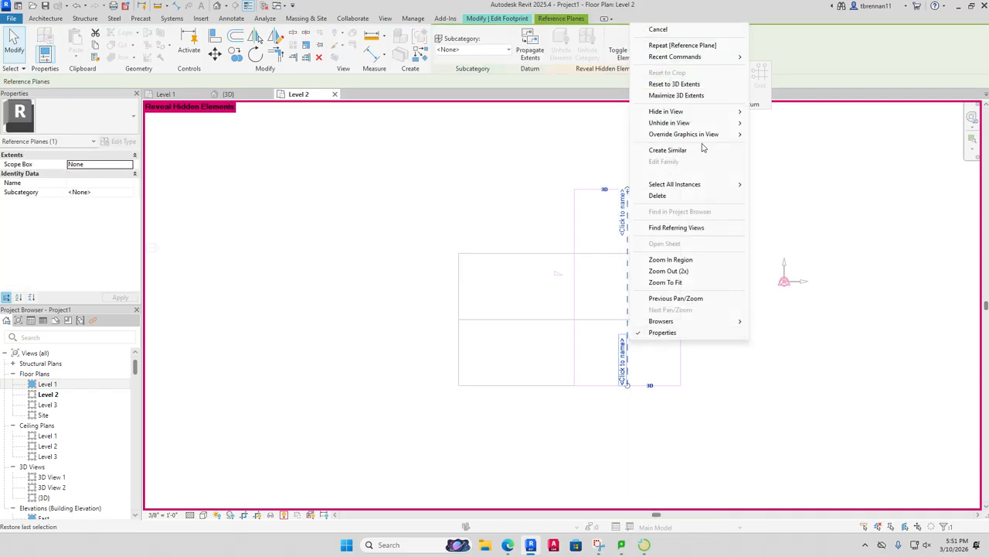
{"action": "mouse_move", "coordinate": [709, 124]}
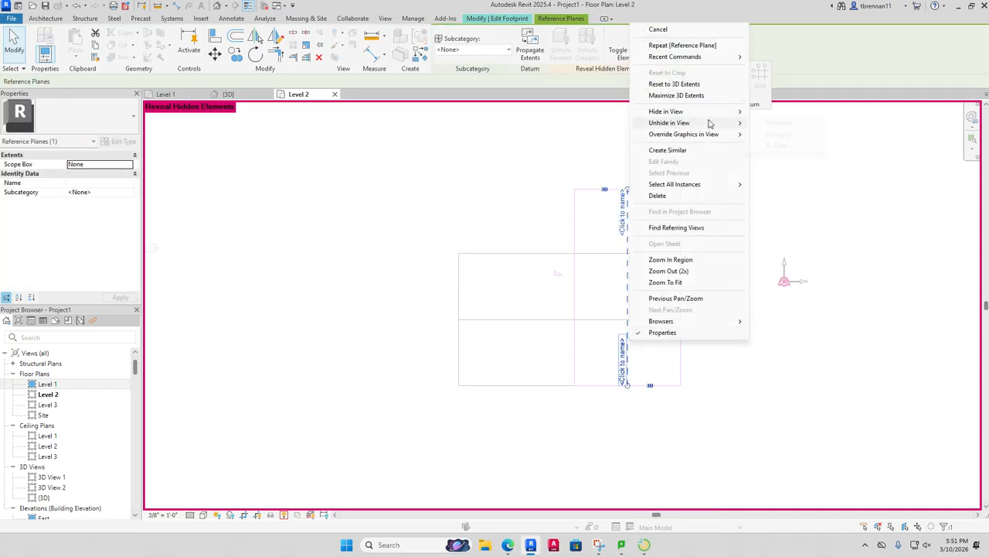
{"action": "left_click", "coordinate": [800, 222]}
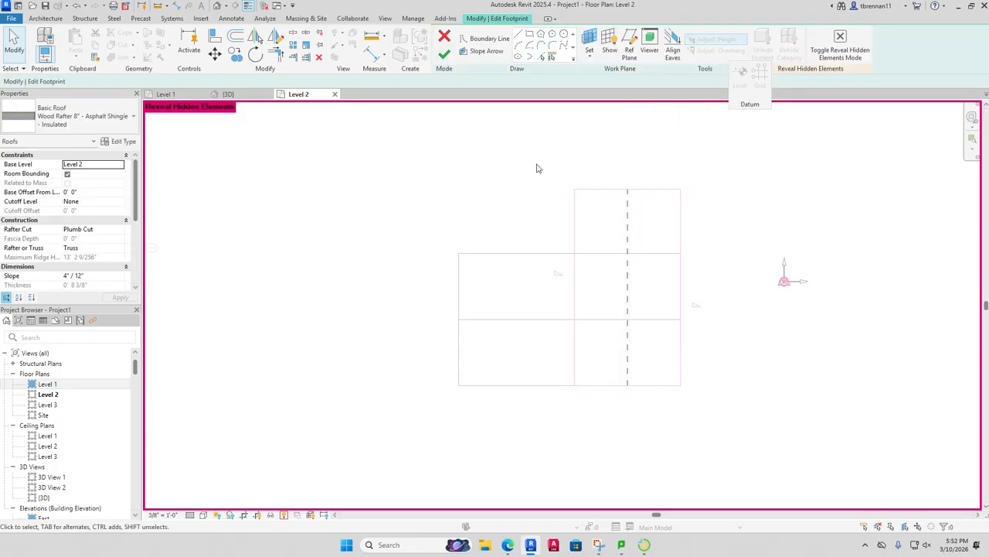
Step: Sketch two diagonal boundary lines from the inner corner to the reference plane's intersection with the ridge and up to the east edge
{"action": "left_click", "coordinate": [444, 40]}
{"action": "left_click", "coordinate": [554, 276]}
{"action": "left_click", "coordinate": [519, 34]}
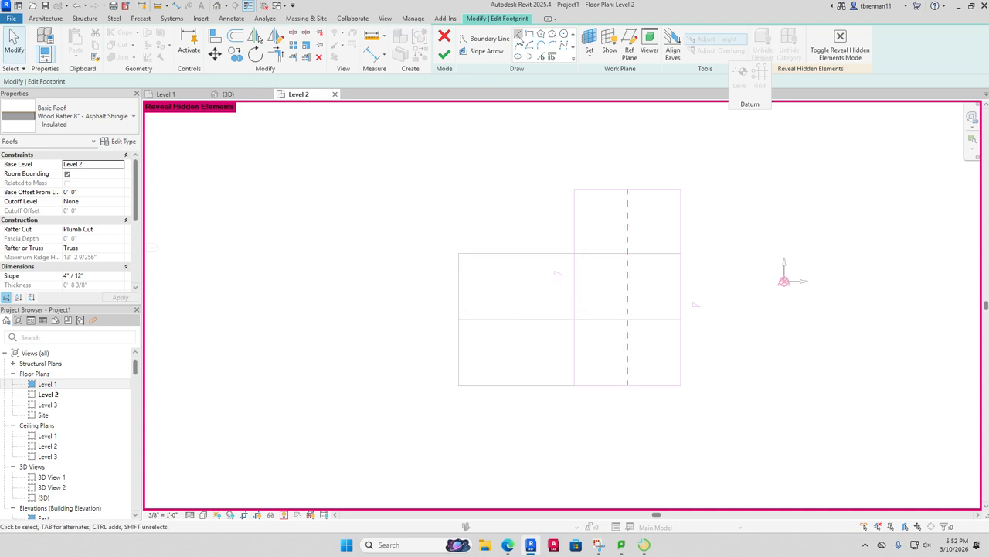
{"action": "left_click", "coordinate": [574, 254]}
{"action": "left_click", "coordinate": [627, 319]}
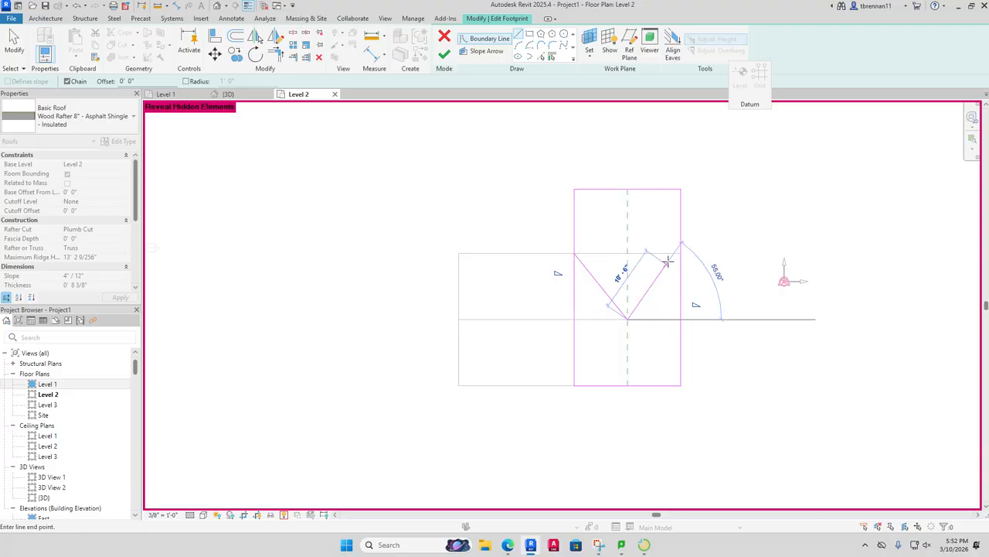
{"action": "left_click", "coordinate": [680, 254]}
{"action": "key", "text": "Escape"}
{"action": "key", "text": "Escape"}
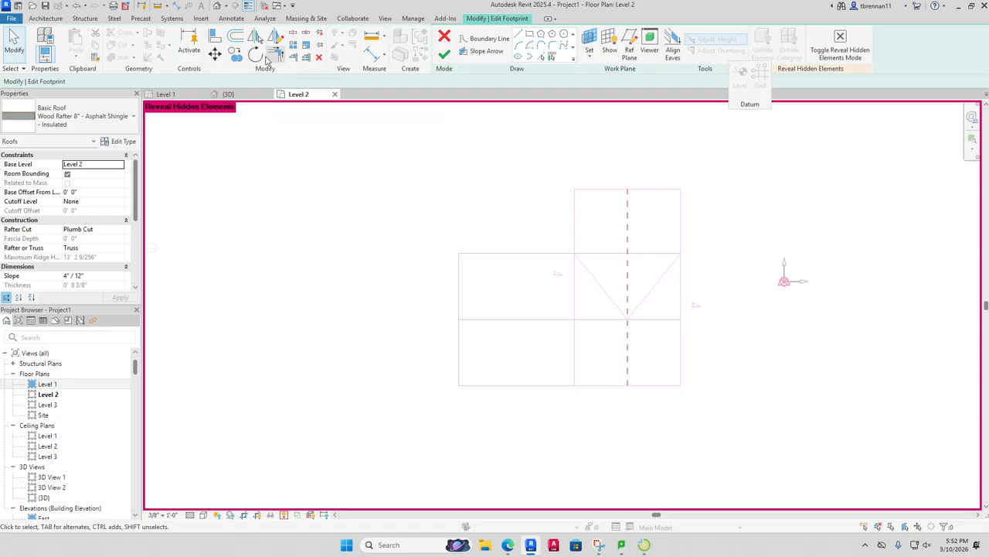
Step: Trim the west and east footprint edges to the diagonal boundary lines and try to finish the footprint
{"action": "left_click", "coordinate": [270, 56]}
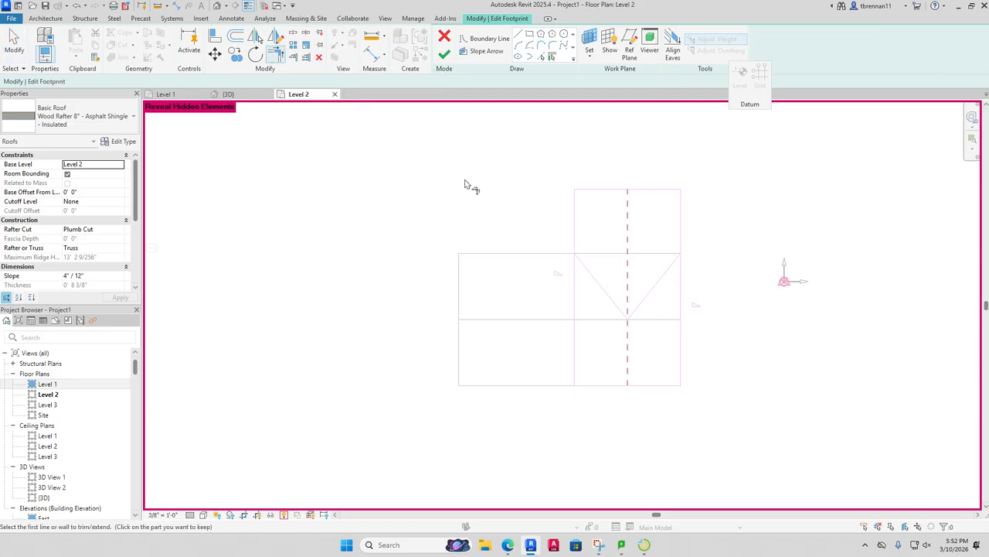
{"action": "left_click", "coordinate": [604, 294]}
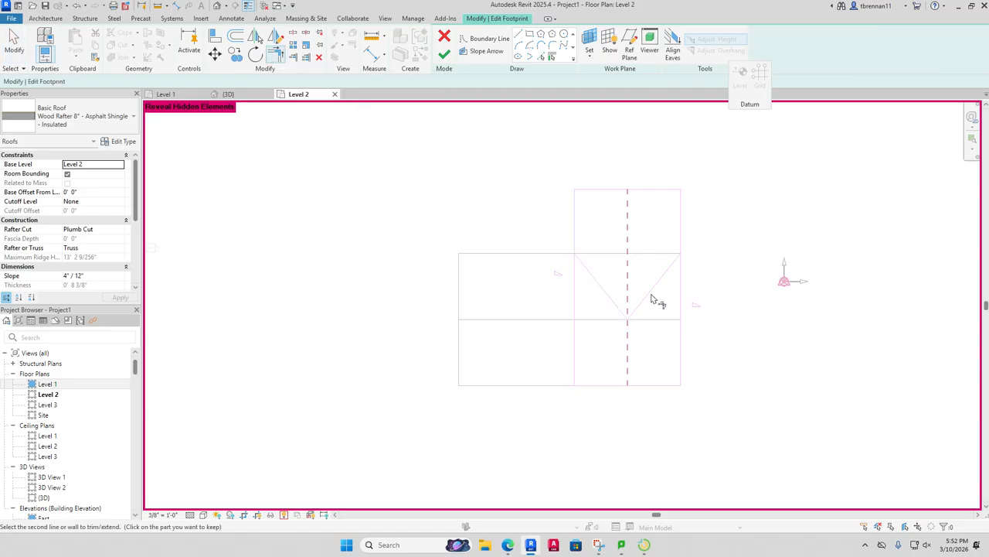
{"action": "left_click", "coordinate": [577, 236]}
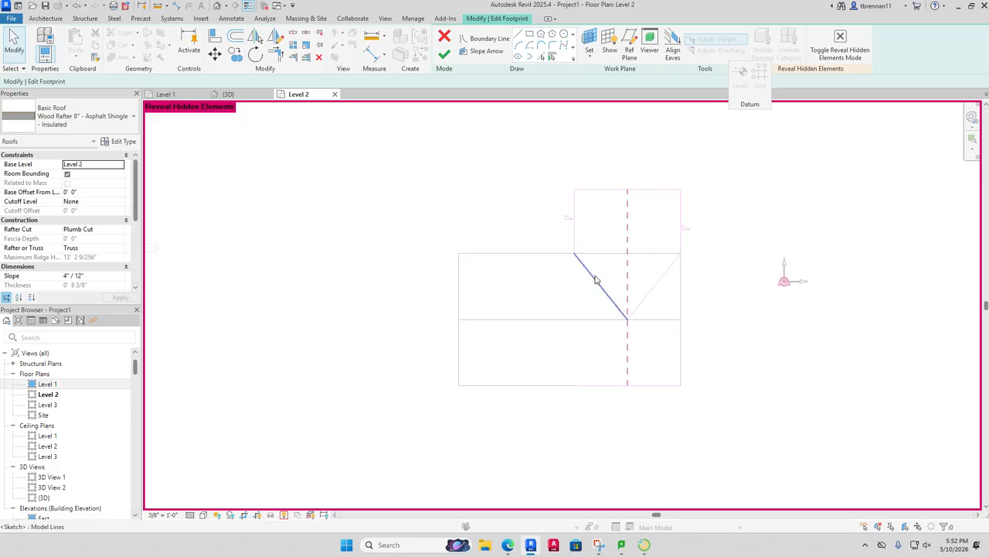
{"action": "left_click", "coordinate": [445, 54]}
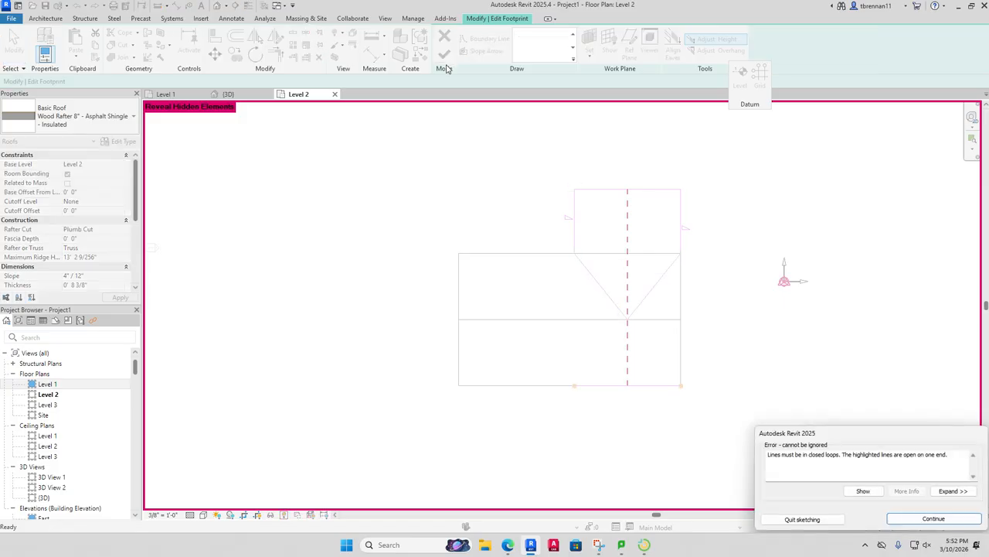
{"action": "left_click", "coordinate": [948, 518]}
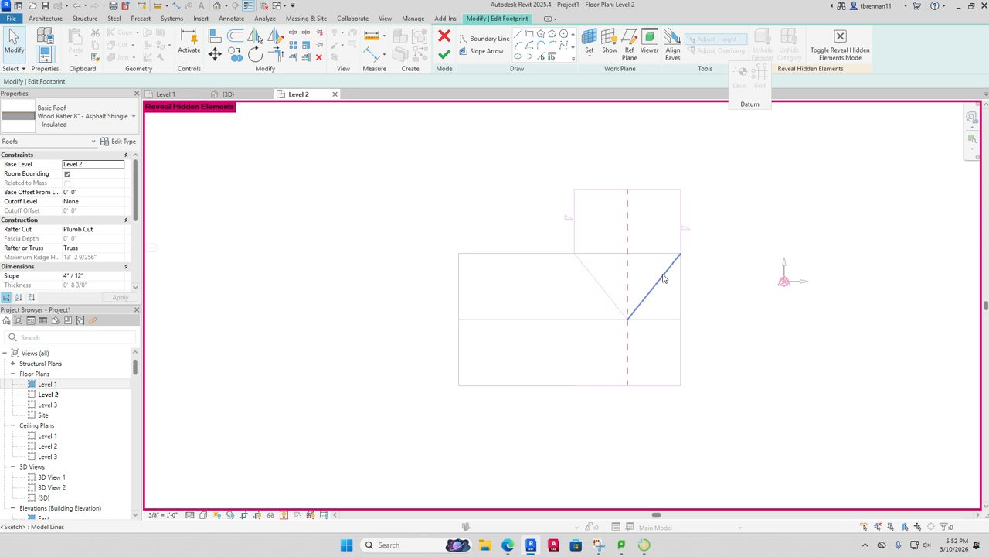
Step: Examine the diagonals' end points and the footprint's corners, and show the lines that keep the loop open
{"action": "scroll", "coordinate": [629, 325], "scroll_direction": "up", "scroll_amount": 5}
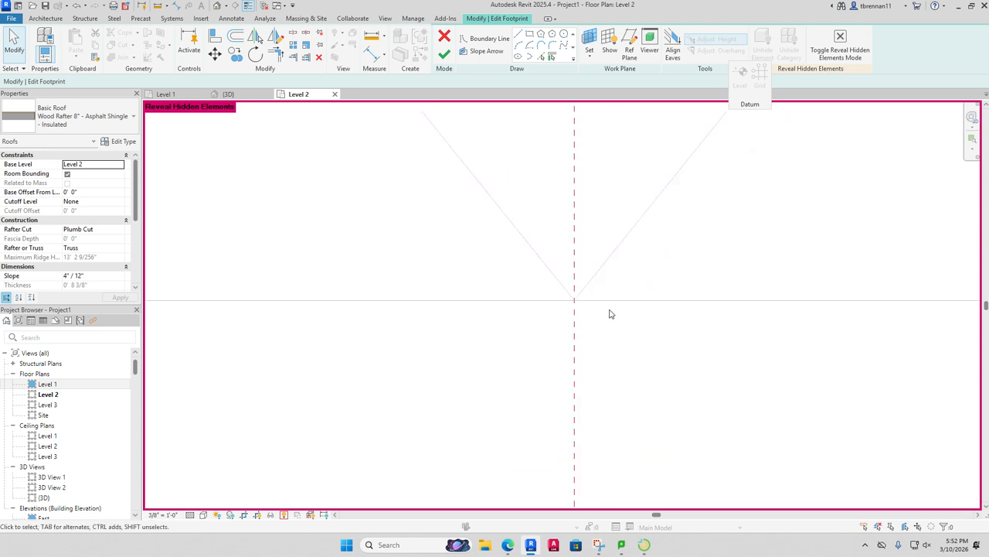
{"action": "scroll", "coordinate": [585, 300], "scroll_direction": "up", "scroll_amount": 4}
{"action": "middle_click_drag", "start_coordinate": [585, 301], "coordinate": [841, 397]}
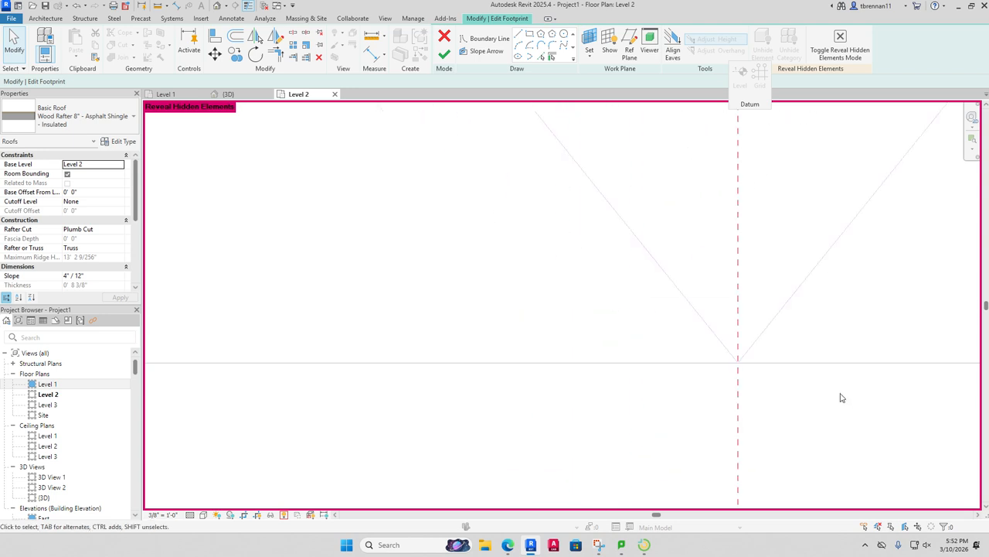
{"action": "scroll", "coordinate": [835, 390], "scroll_direction": "down", "scroll_amount": 5}
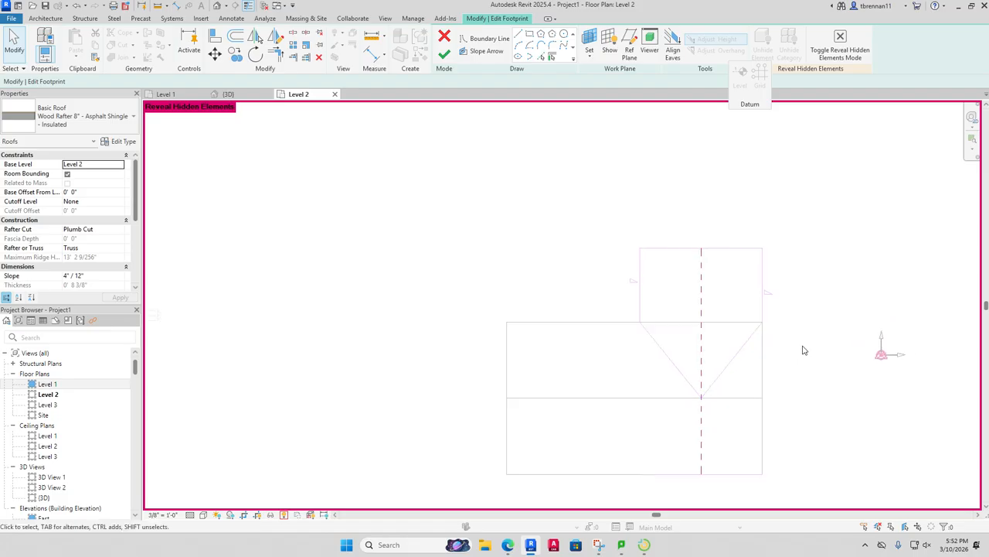
{"action": "scroll", "coordinate": [803, 350], "scroll_direction": "up", "scroll_amount": 5}
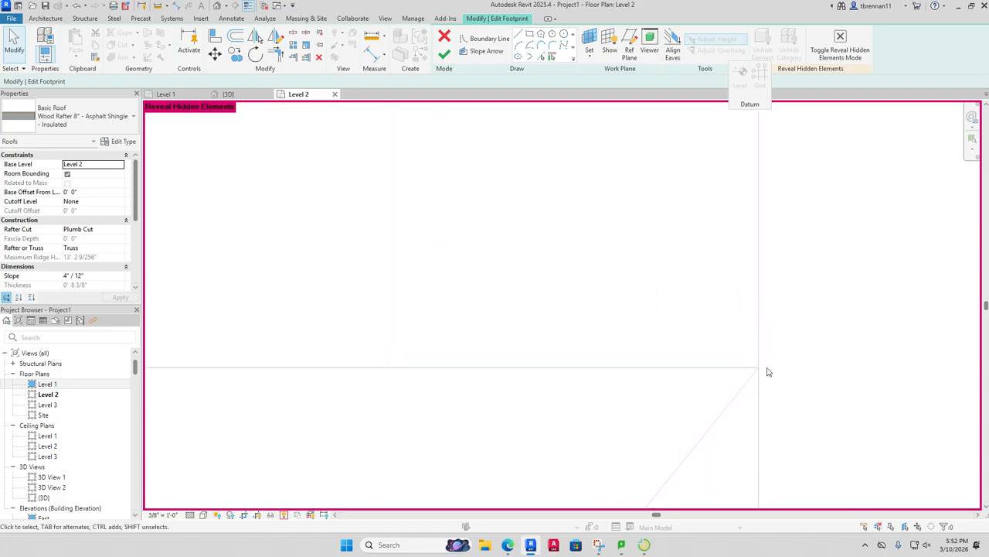
{"action": "scroll", "coordinate": [765, 368], "scroll_direction": "down", "scroll_amount": 4}
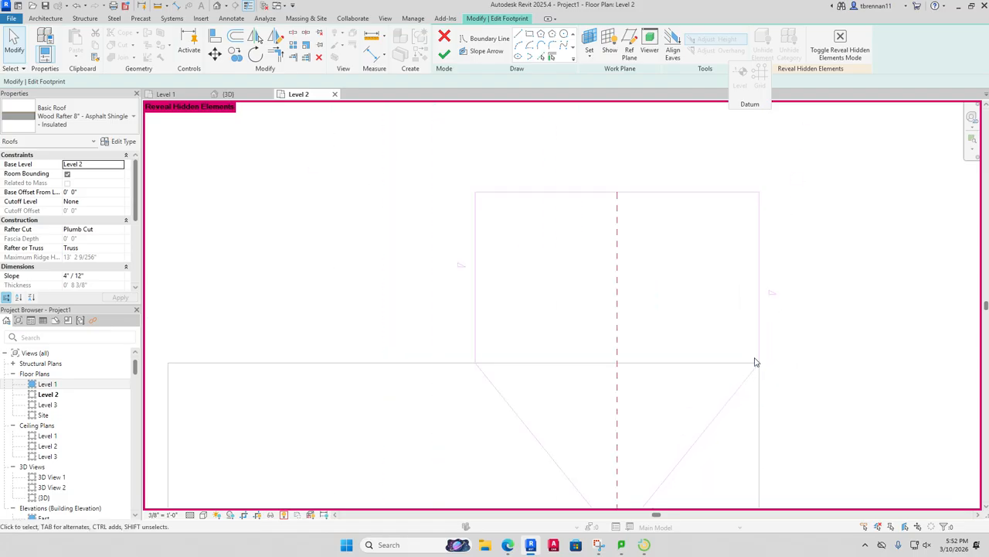
{"action": "left_click", "coordinate": [445, 53]}
{"action": "left_click", "coordinate": [877, 489]}
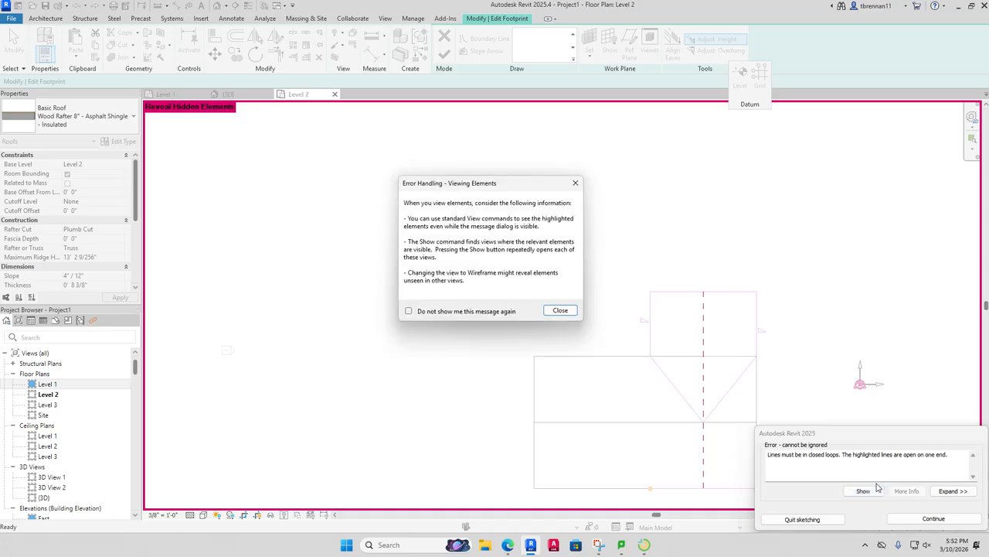
{"action": "left_click", "coordinate": [553, 310]}
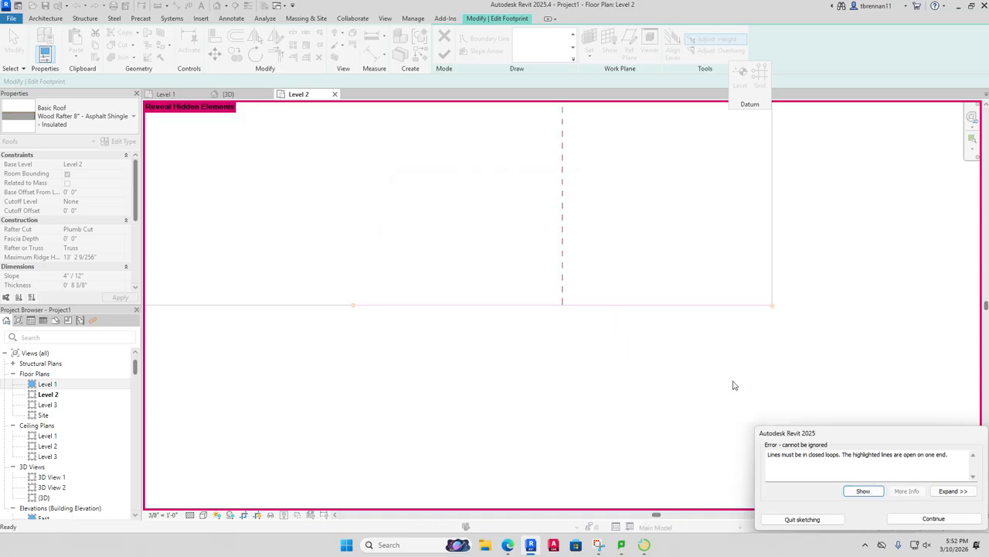
{"action": "scroll", "coordinate": [779, 307], "scroll_direction": "up", "scroll_amount": 5}
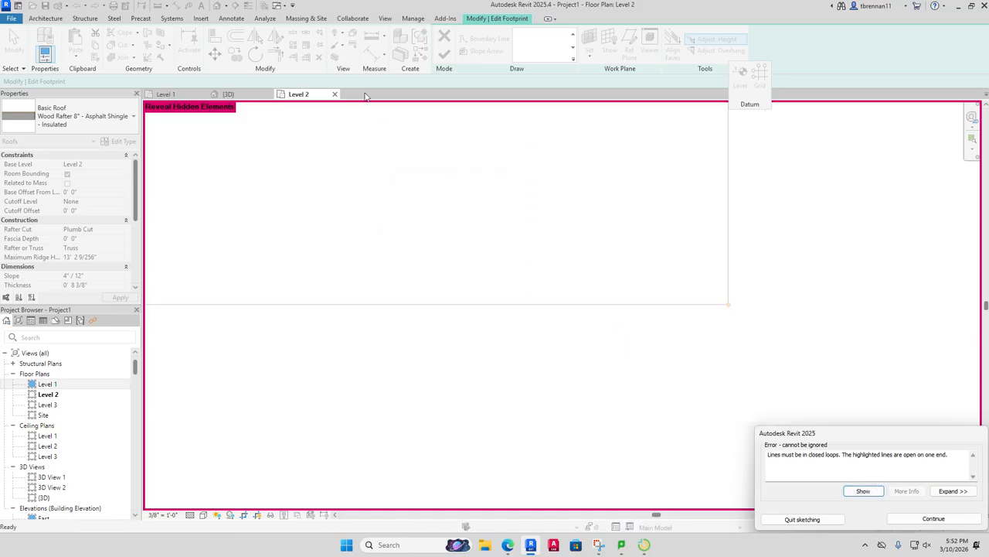
{"action": "left_click", "coordinate": [934, 519]}
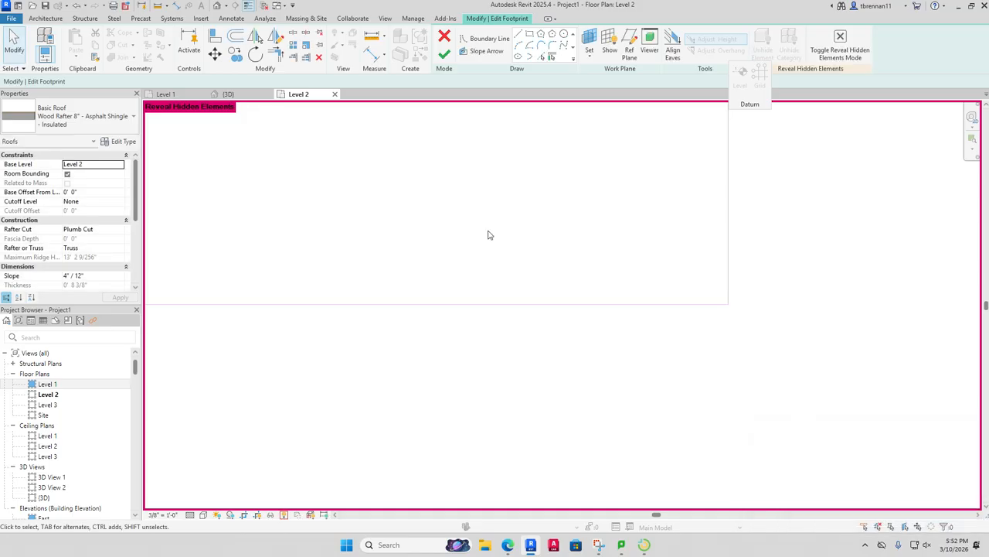
Step: Try to trim the footprint's leftover south line at the southeast corner and finish the footprint
{"action": "left_click", "coordinate": [705, 307]}
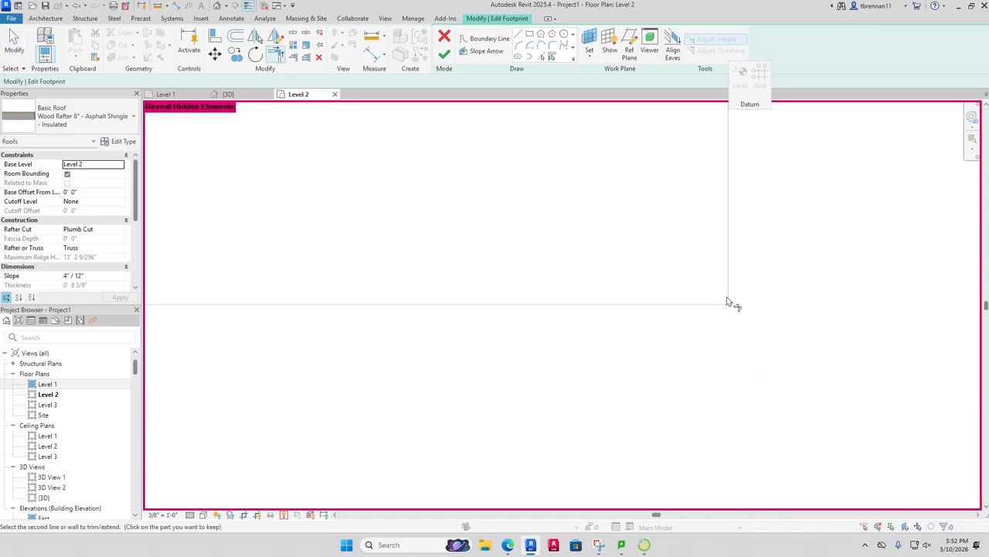
{"action": "left_click", "coordinate": [722, 306]}
{"action": "left_click", "coordinate": [438, 57]}
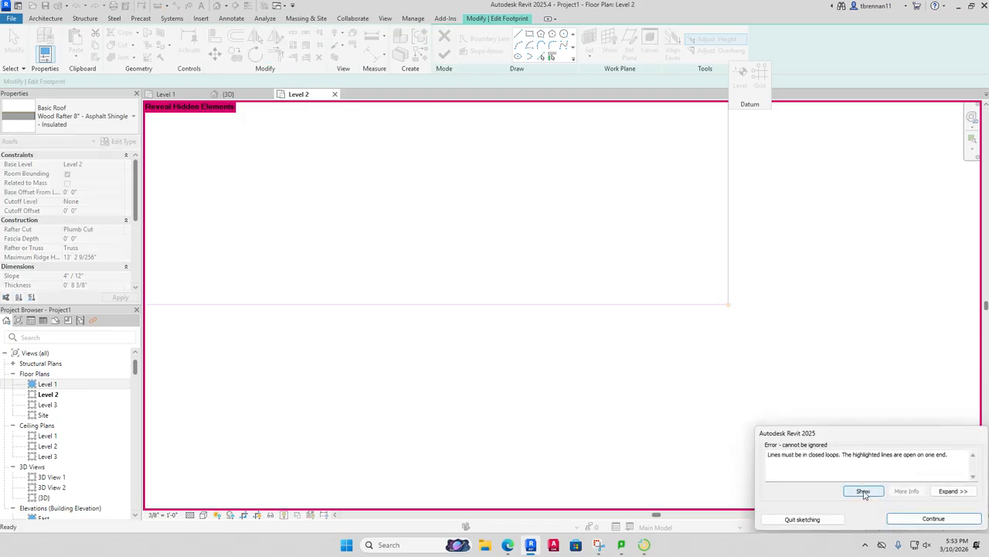
{"action": "left_click", "coordinate": [927, 523]}
Step: Delete the leftover south boundary line from the north-south roof's footprint sketch
{"action": "key", "text": "t"}
{"action": "key", "text": "r"}
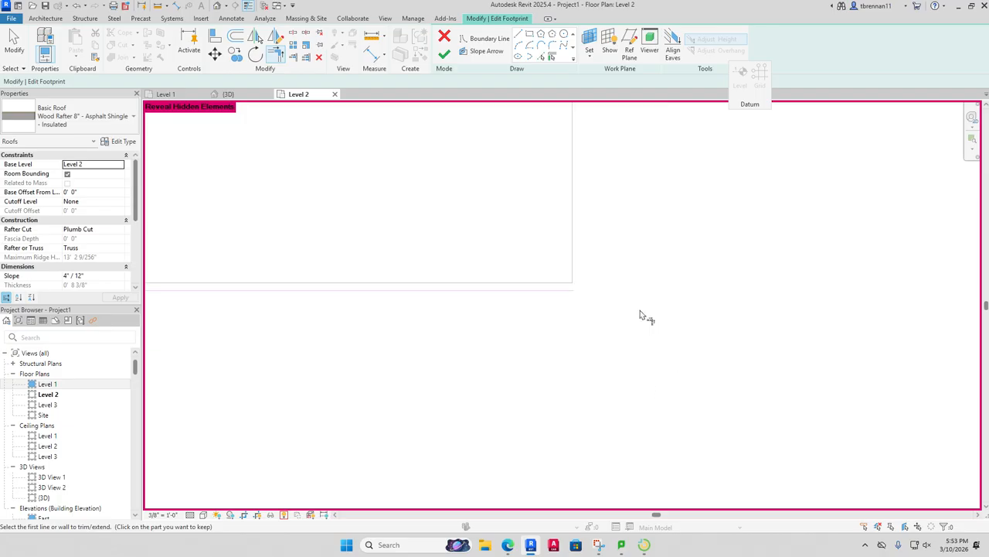
{"action": "left_click", "coordinate": [514, 293]}
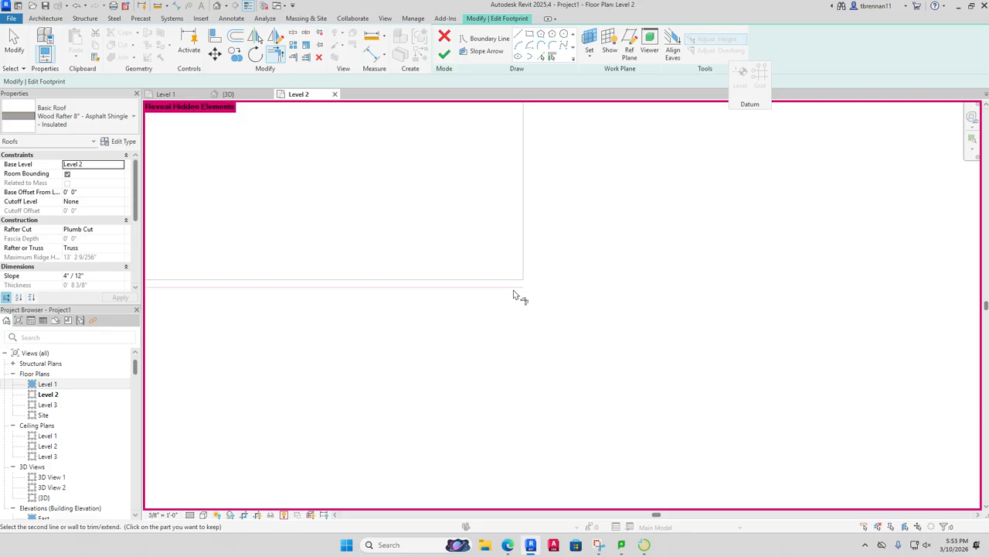
{"action": "key", "text": "Escape"}
{"action": "key", "text": "Escape"}
{"action": "left_click", "coordinate": [507, 289]}
{"action": "key", "text": "Delete"}
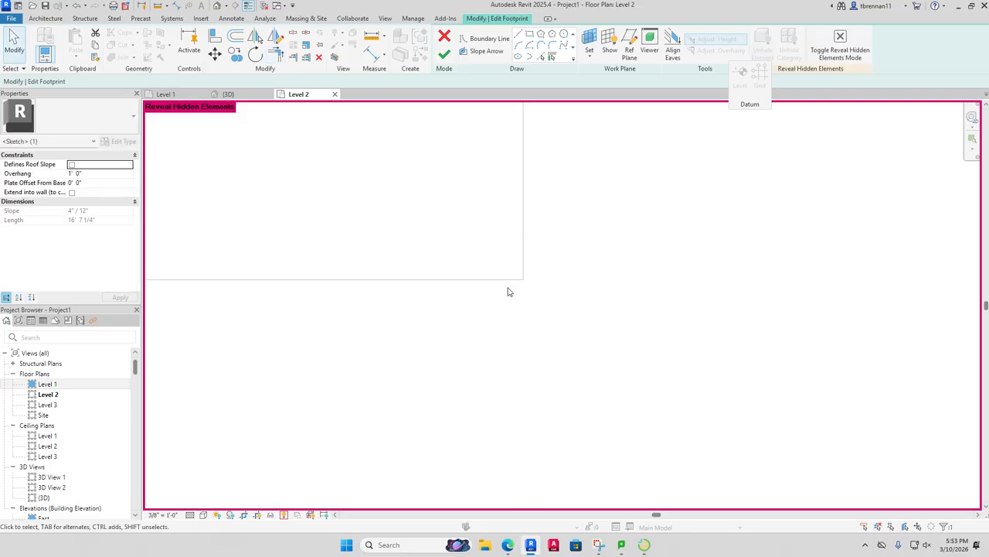
Step: Finish the north-south roof's footprint and turn off Reveal Hidden Elements in the Level 2 view
{"action": "scroll", "coordinate": [610, 316], "scroll_direction": "down", "scroll_amount": 1}
{"action": "scroll", "coordinate": [545, 311], "scroll_direction": "down", "scroll_amount": 6}
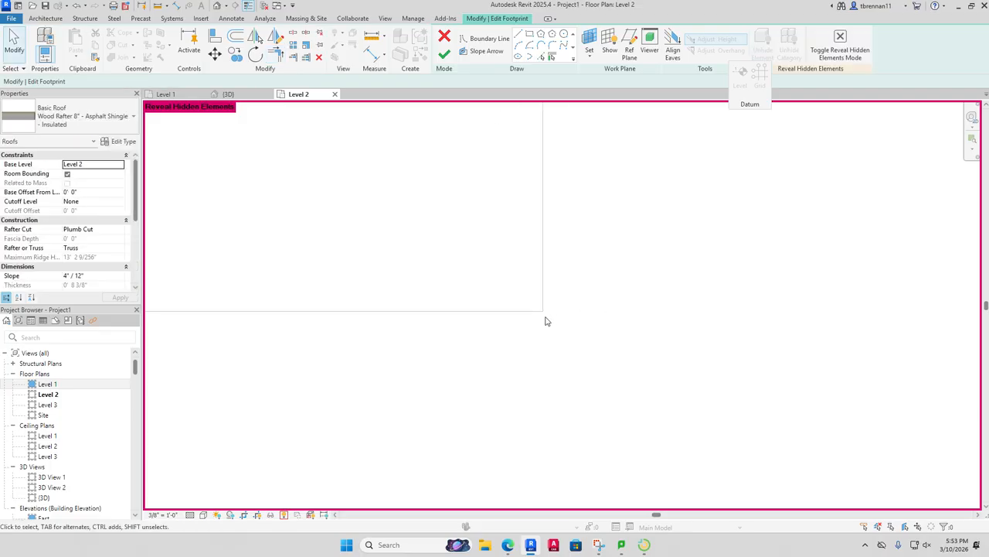
{"action": "scroll", "coordinate": [568, 302], "scroll_direction": "down", "scroll_amount": 5}
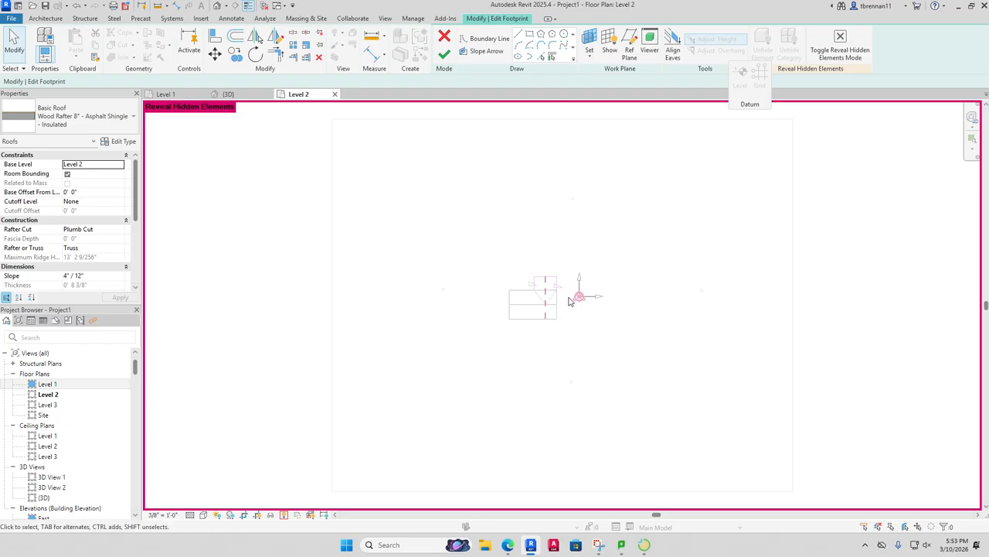
{"action": "scroll", "coordinate": [563, 302], "scroll_direction": "up", "scroll_amount": 4}
{"action": "scroll", "coordinate": [564, 299], "scroll_direction": "up", "scroll_amount": 2}
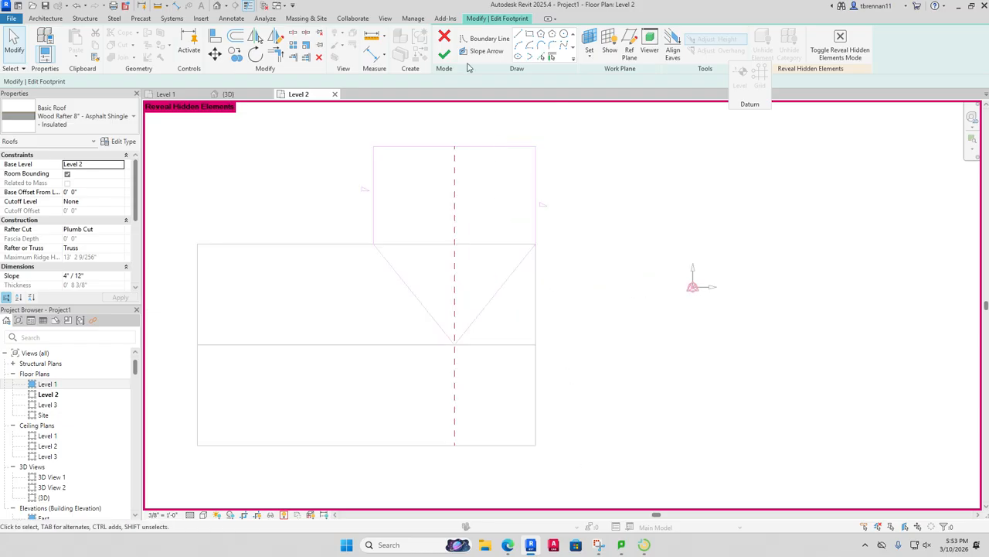
{"action": "left_click", "coordinate": [444, 54]}
{"action": "left_click", "coordinate": [654, 353]}
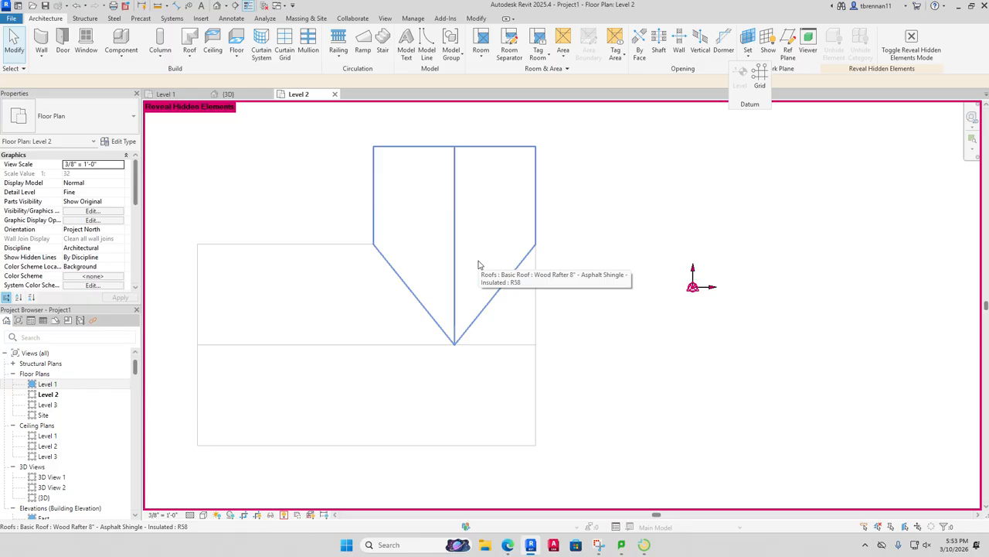
{"action": "left_click", "coordinate": [284, 515]}
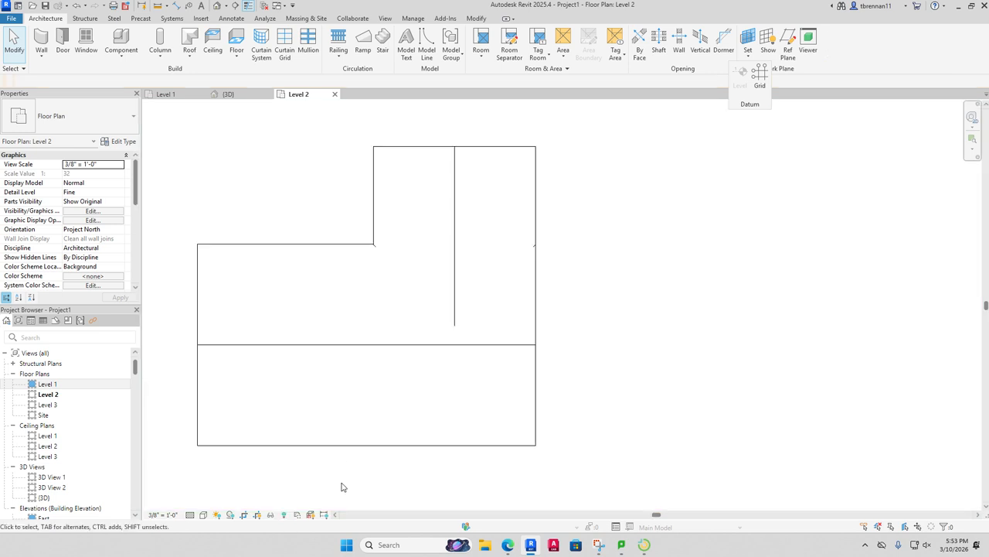
Step: In the 3D view, attach the top of the long east wall to the east-west roof
{"action": "left_click", "coordinate": [226, 94]}
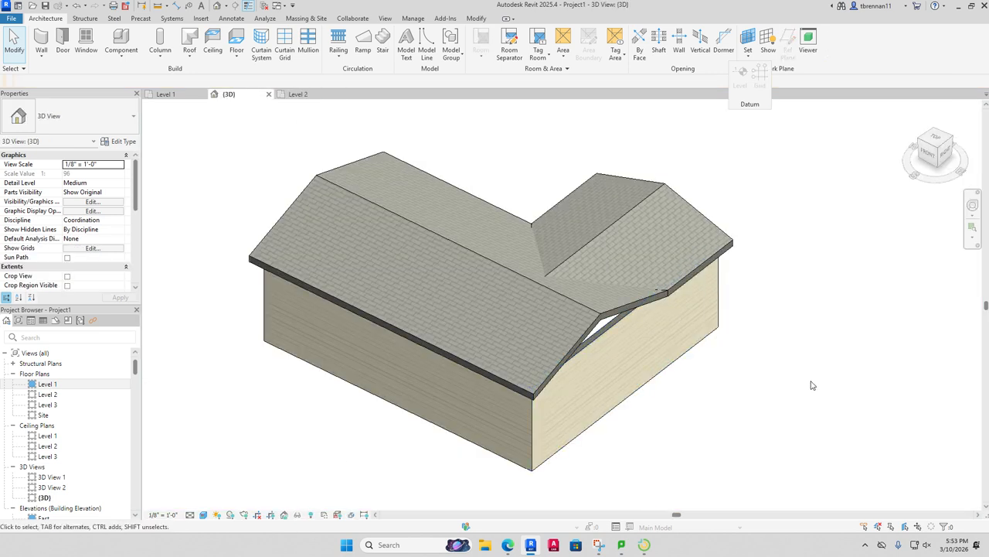
{"action": "scroll", "coordinate": [819, 388], "scroll_direction": "up", "scroll_amount": 2}
{"action": "middle_click_drag", "start_coordinate": [819, 387], "coordinate": [854, 366]}
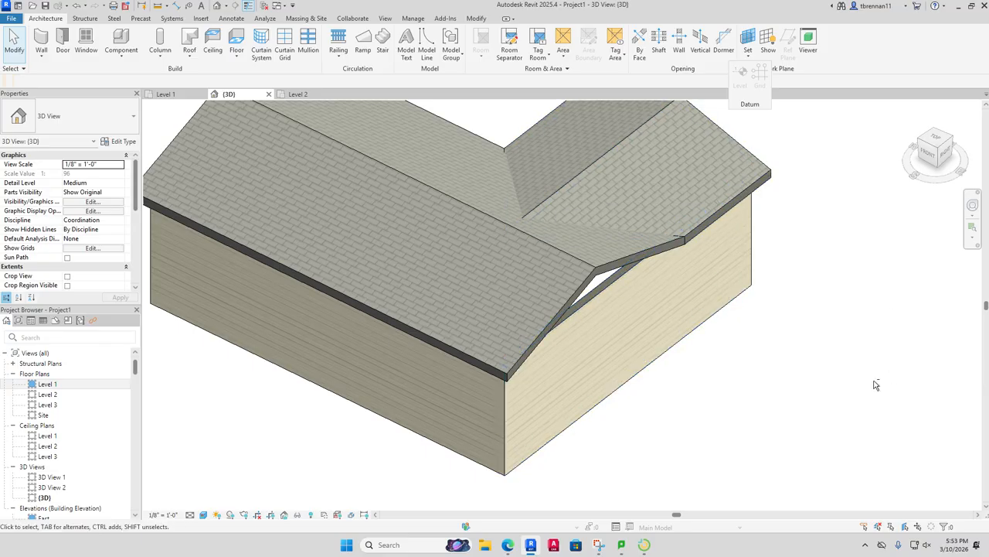
{"action": "scroll", "coordinate": [876, 384], "scroll_direction": "down", "scroll_amount": 5}
{"action": "middle_click_drag", "start_coordinate": [819, 369], "coordinate": [845, 312], "text": "shift"}
{"action": "scroll", "coordinate": [846, 351], "scroll_direction": "up", "scroll_amount": 4}
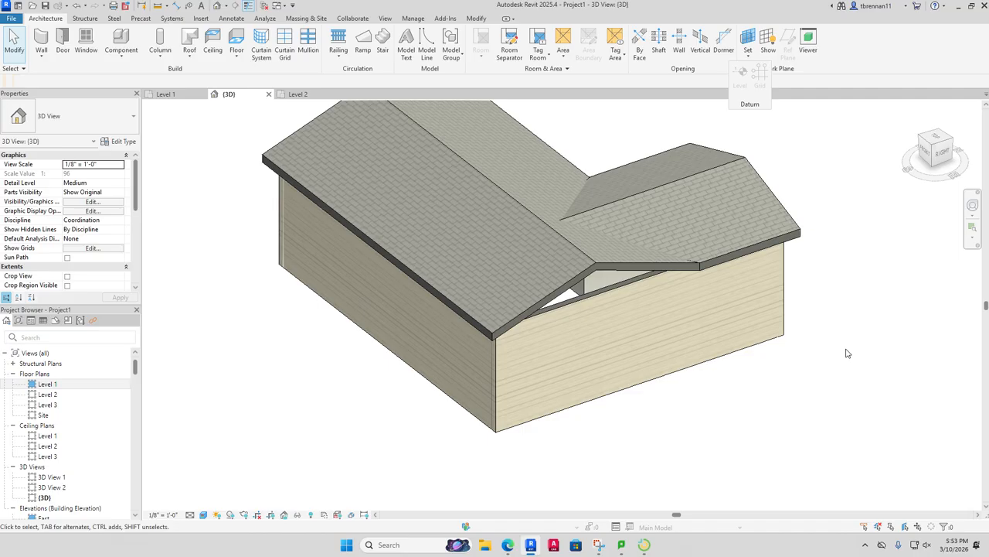
{"action": "scroll", "coordinate": [847, 352], "scroll_direction": "up", "scroll_amount": 1}
{"action": "left_click", "coordinate": [659, 323]}
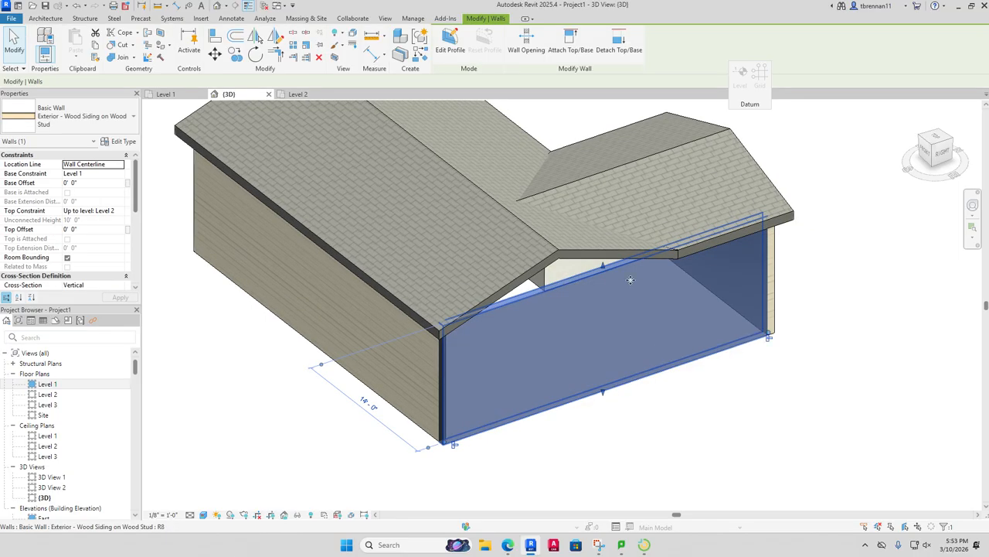
{"action": "left_click", "coordinate": [570, 43]}
{"action": "left_click", "coordinate": [604, 255]}
{"action": "left_click", "coordinate": [883, 354]}
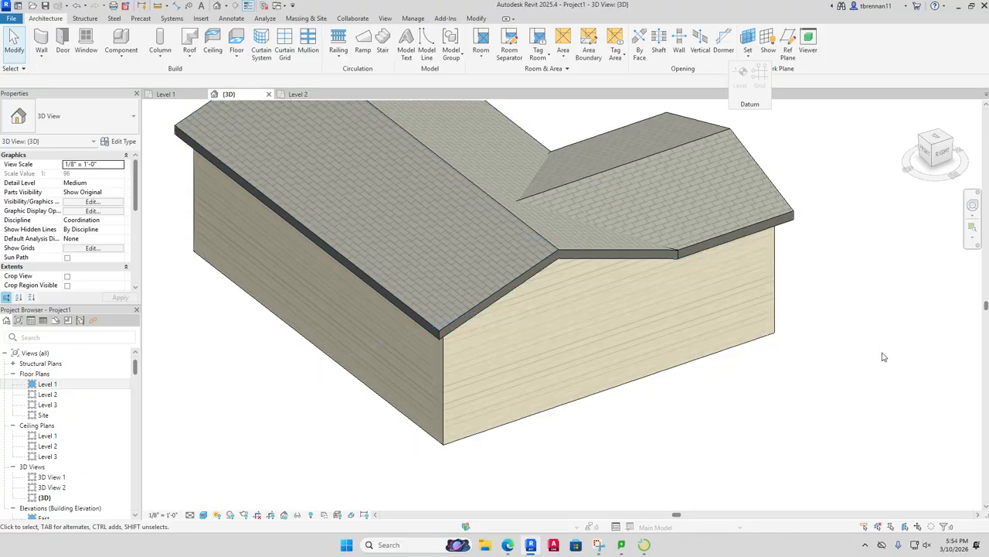
Step: Attach the top of the north gable wall to the north-south roof
{"action": "scroll", "coordinate": [884, 355], "scroll_direction": "down", "scroll_amount": 3}
{"action": "middle_click_drag", "start_coordinate": [894, 371], "coordinate": [713, 404], "text": "shift"}
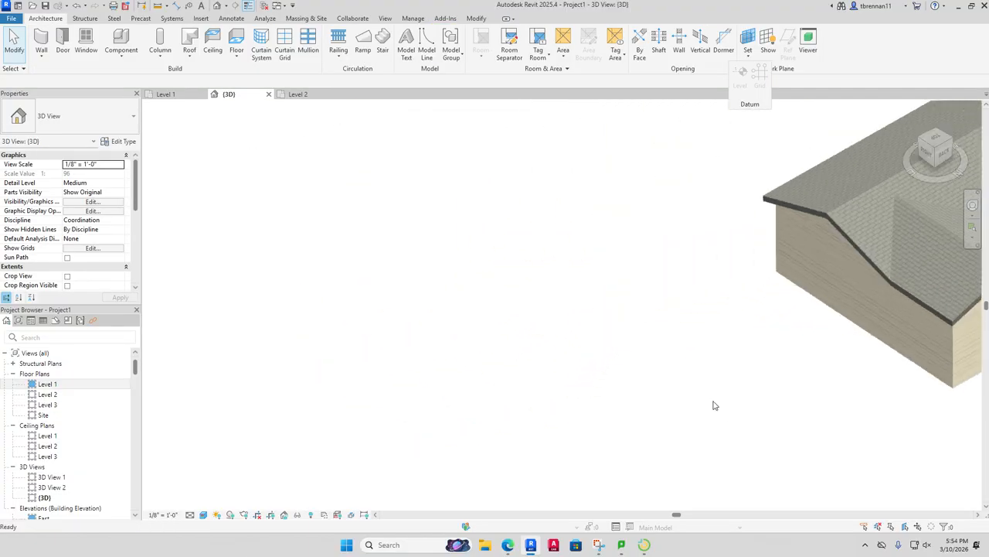
{"action": "middle_click_drag", "start_coordinate": [820, 398], "coordinate": [435, 358]}
{"action": "middle_click_drag", "start_coordinate": [757, 352], "coordinate": [658, 319], "text": "shift"}
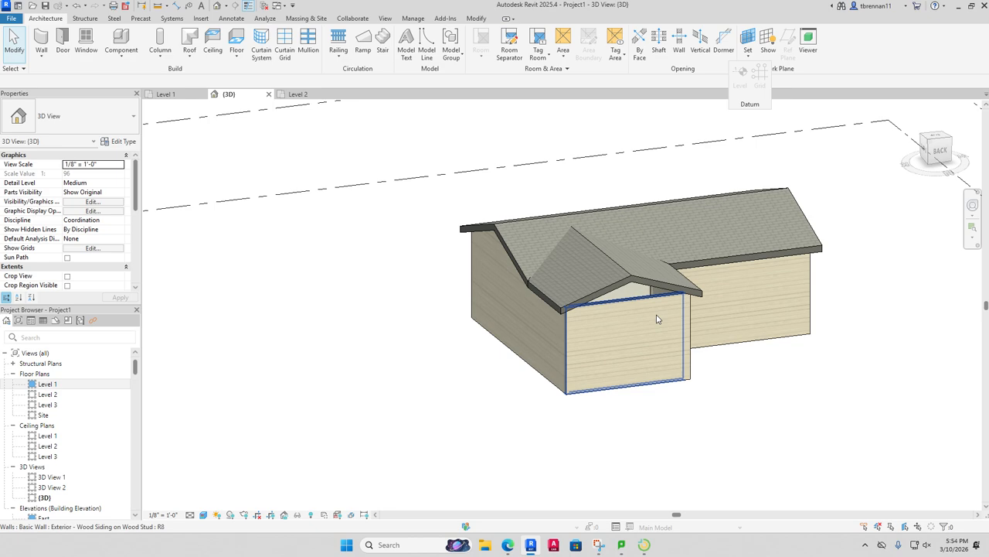
{"action": "left_click", "coordinate": [658, 319]}
{"action": "left_click", "coordinate": [570, 45]}
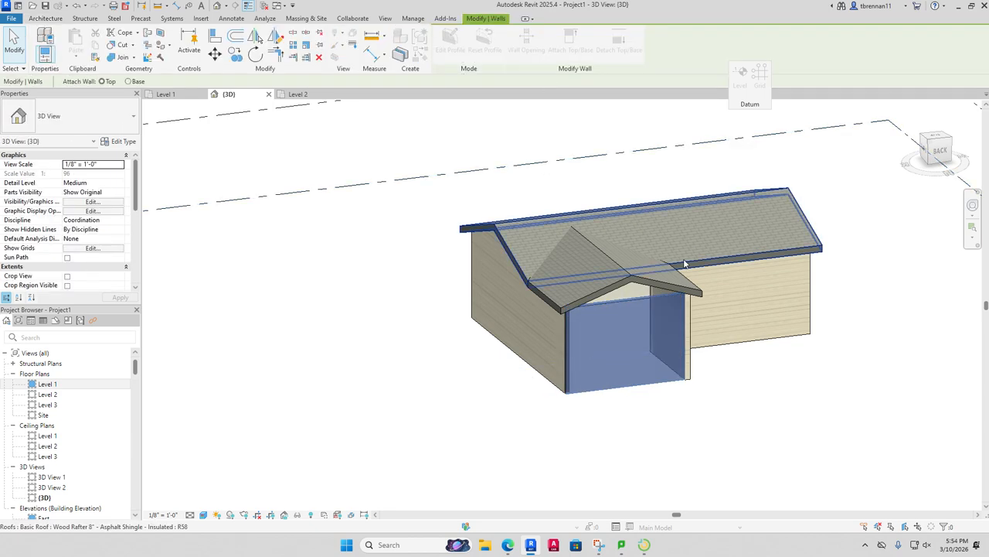
{"action": "left_click", "coordinate": [684, 265]}
{"action": "left_click", "coordinate": [842, 347]}
Step: Attach the top of the west gable wall to the east-west roof
{"action": "middle_click_drag", "start_coordinate": [842, 347], "coordinate": [891, 434], "text": "shift"}
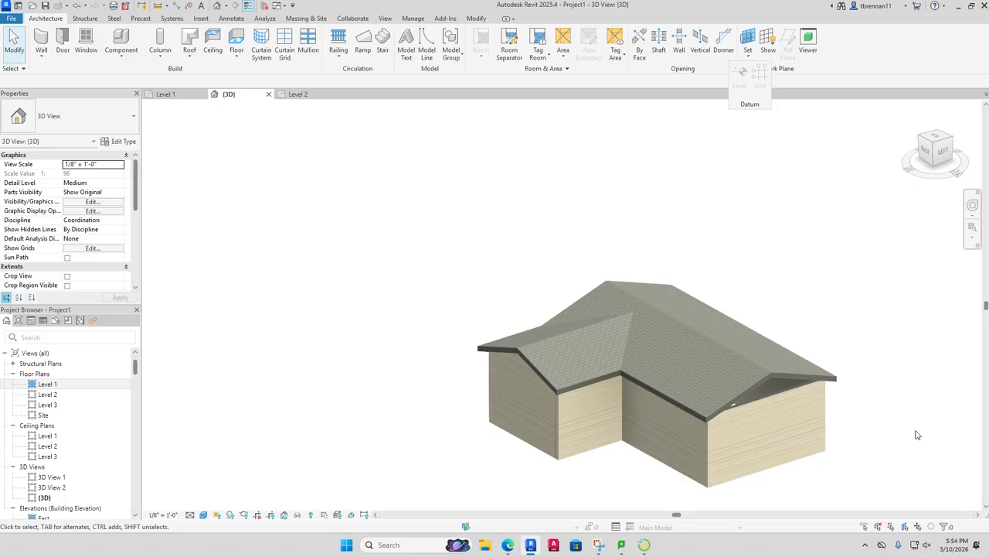
{"action": "scroll", "coordinate": [917, 436], "scroll_direction": "up", "scroll_amount": 3}
{"action": "left_click", "coordinate": [731, 418]}
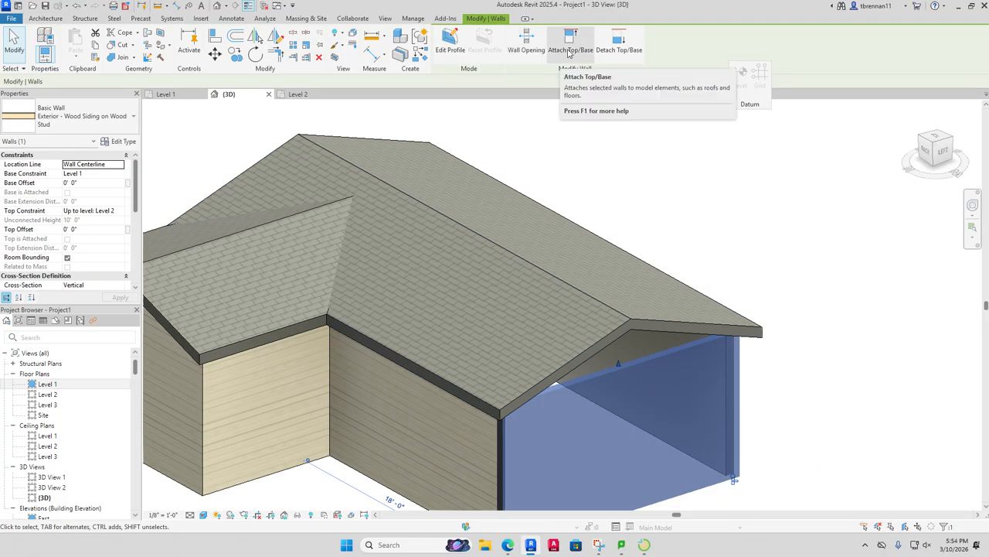
{"action": "left_click", "coordinate": [569, 49]}
{"action": "left_click", "coordinate": [664, 329]}
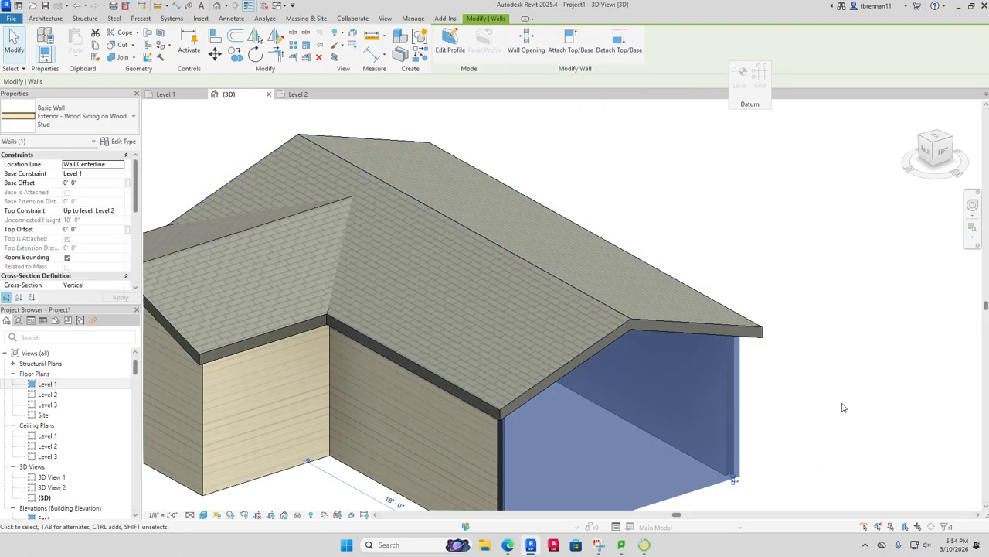
{"action": "left_click", "coordinate": [844, 408]}
Step: Attach the top of the north wing's short west wall to the north-south roof above it
{"action": "scroll", "coordinate": [903, 407], "scroll_direction": "down", "scroll_amount": 4}
{"action": "middle_click_drag", "start_coordinate": [870, 407], "coordinate": [849, 398], "text": "shift"}
{"action": "scroll", "coordinate": [694, 414], "scroll_direction": "up", "scroll_amount": 6}
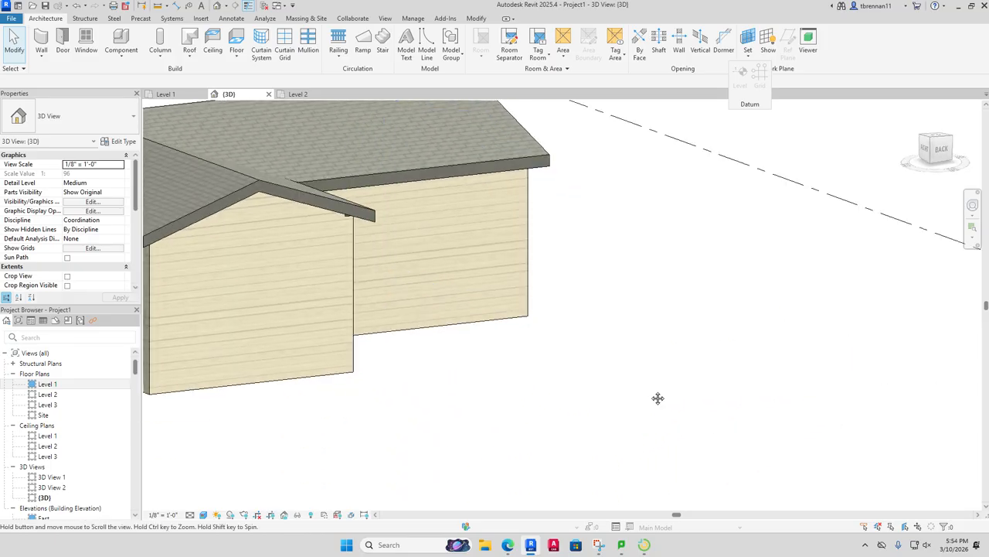
{"action": "middle_click_drag", "start_coordinate": [658, 398], "coordinate": [854, 427]}
{"action": "scroll", "coordinate": [550, 256], "scroll_direction": "up", "scroll_amount": 5}
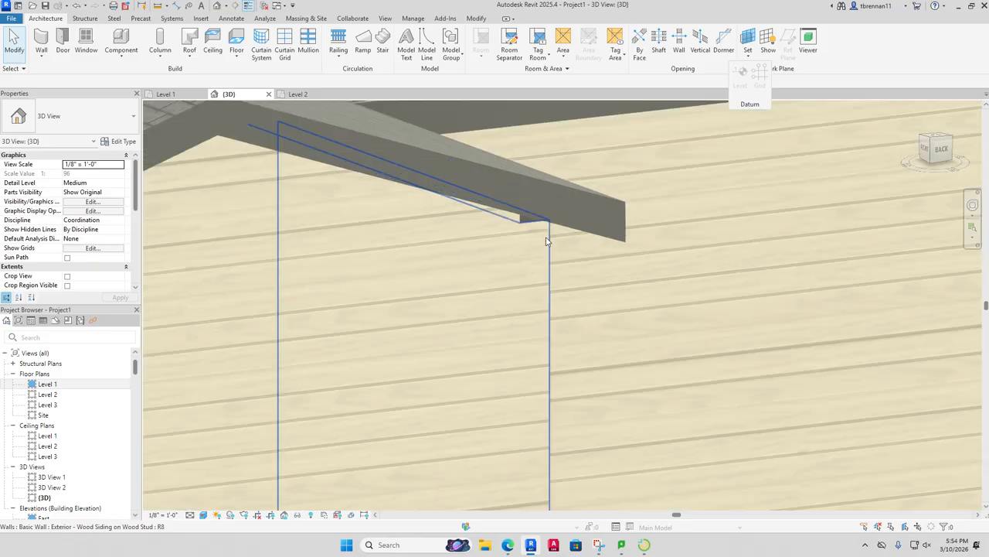
{"action": "left_click", "coordinate": [545, 242]}
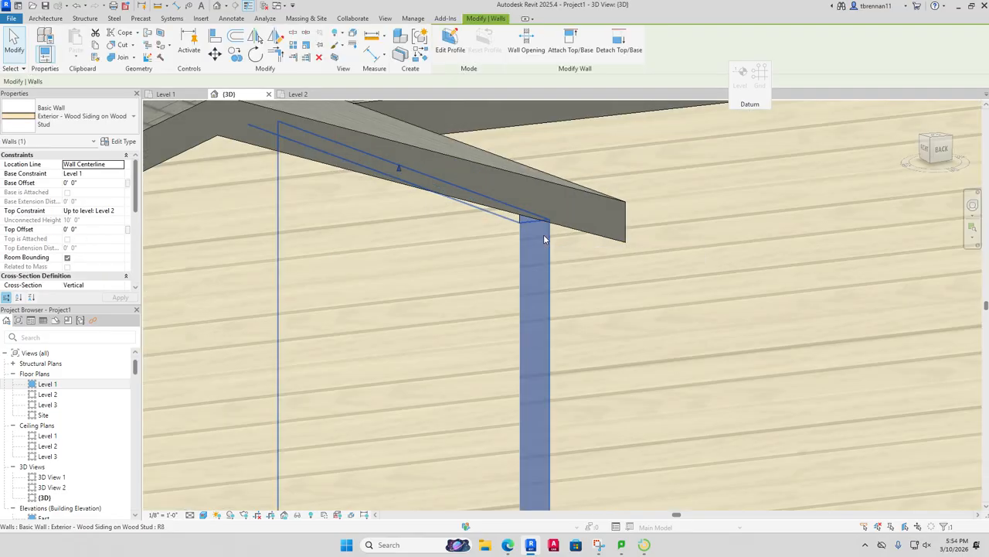
{"action": "left_click", "coordinate": [572, 40]}
{"action": "left_click", "coordinate": [597, 240]}
{"action": "scroll", "coordinate": [714, 368], "scroll_direction": "down", "scroll_amount": 6}
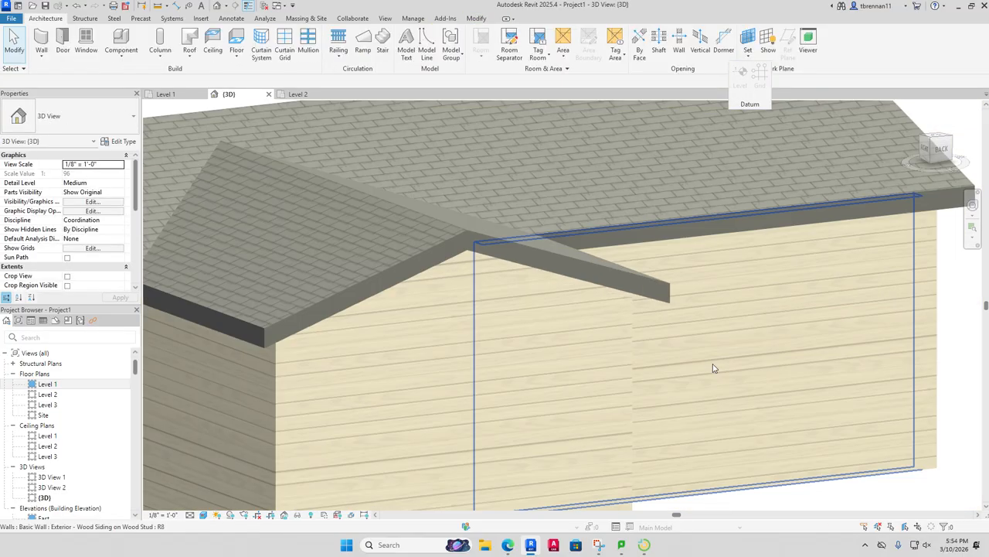
{"action": "scroll", "coordinate": [865, 441], "scroll_direction": "down", "scroll_amount": 1}
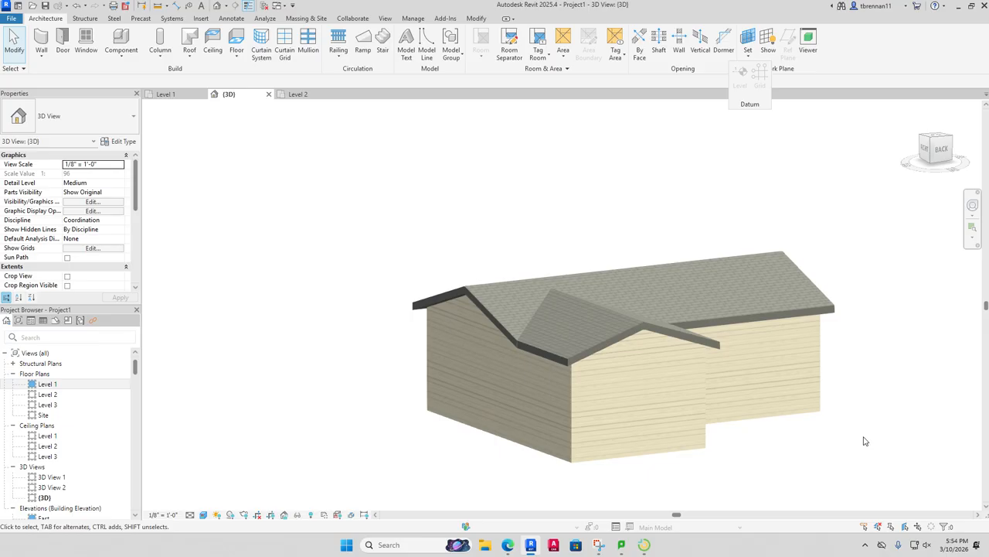
{"action": "scroll", "coordinate": [865, 440], "scroll_direction": "down", "scroll_amount": 1}
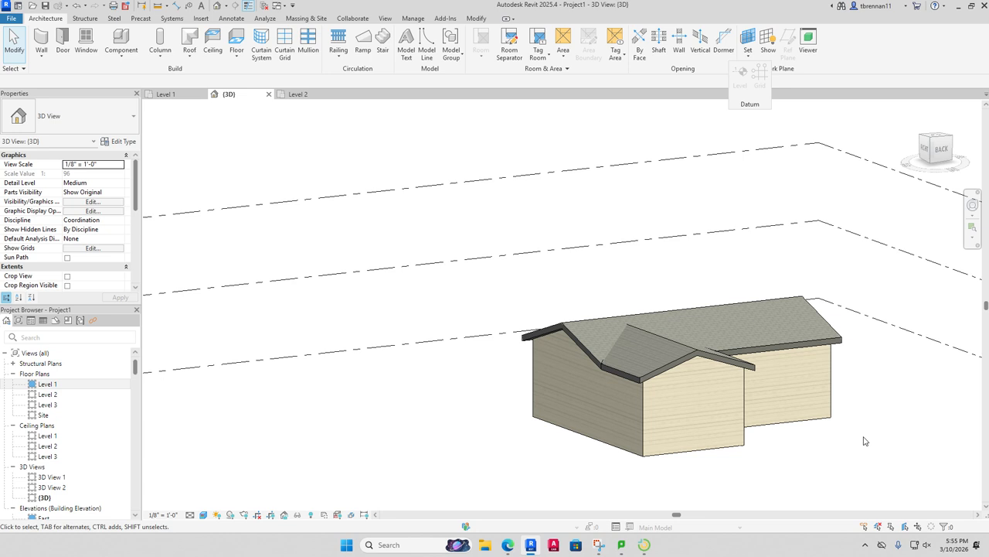
{"action": "scroll", "coordinate": [866, 441], "scroll_direction": "down", "scroll_amount": 1}
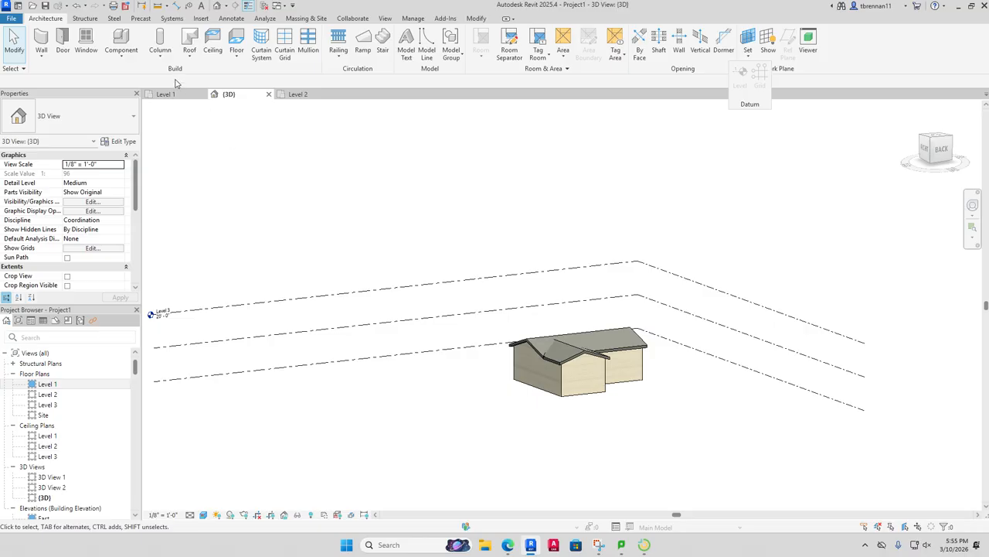
Step: Start an architectural floor in the Level 1 plan with the EARTH type and a height offset of -1' 0"
{"action": "left_click", "coordinate": [166, 93]}
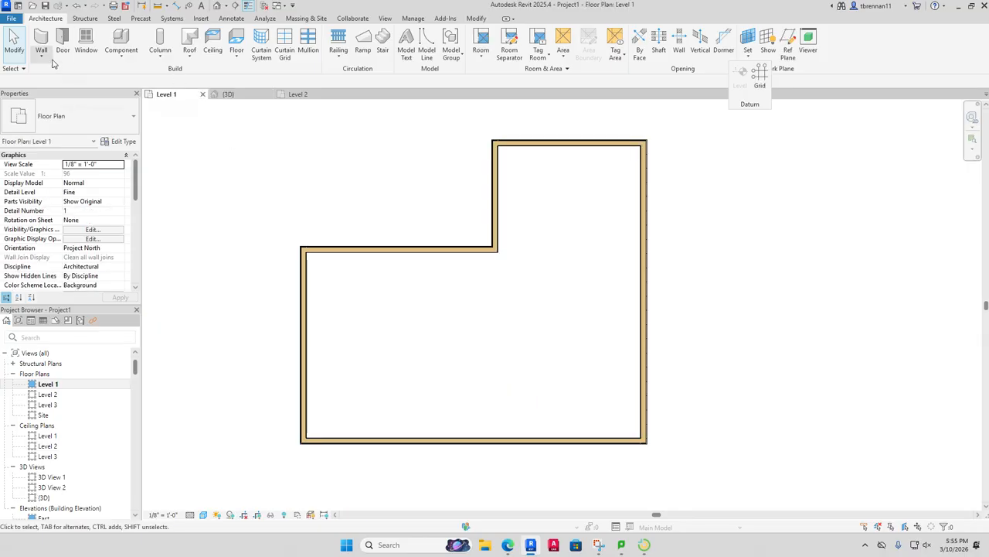
{"action": "left_click", "coordinate": [236, 56]}
{"action": "left_click", "coordinate": [255, 73]}
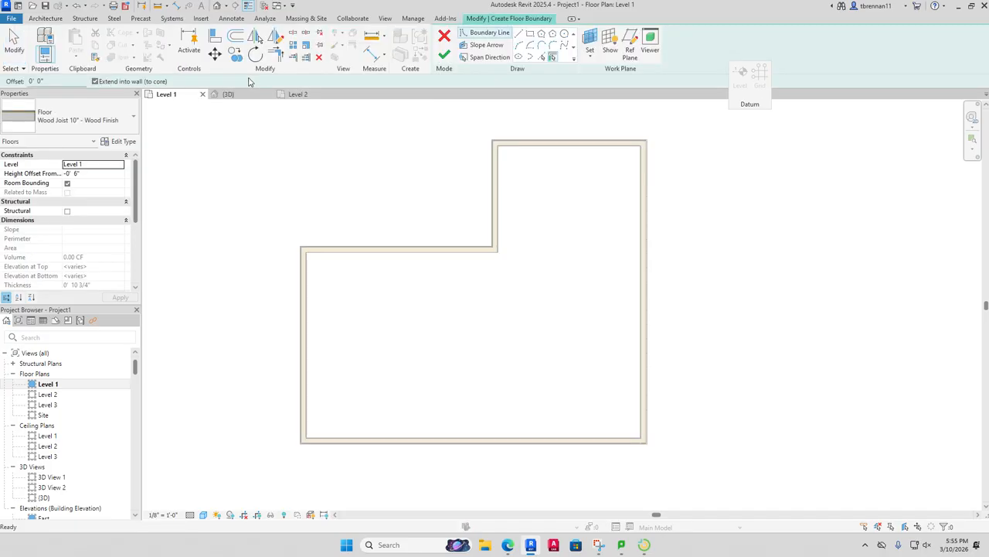
{"action": "left_click", "coordinate": [134, 122]}
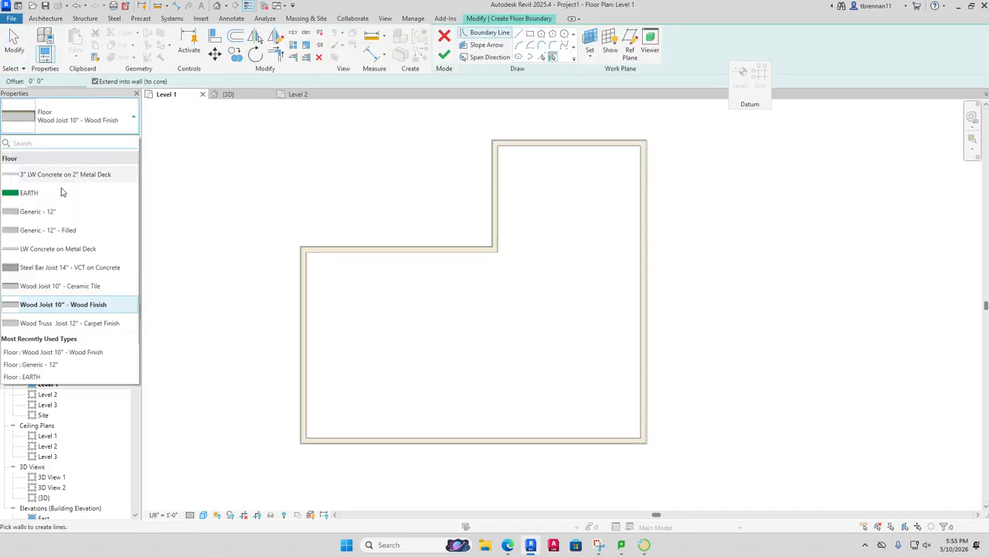
{"action": "left_click", "coordinate": [85, 192]}
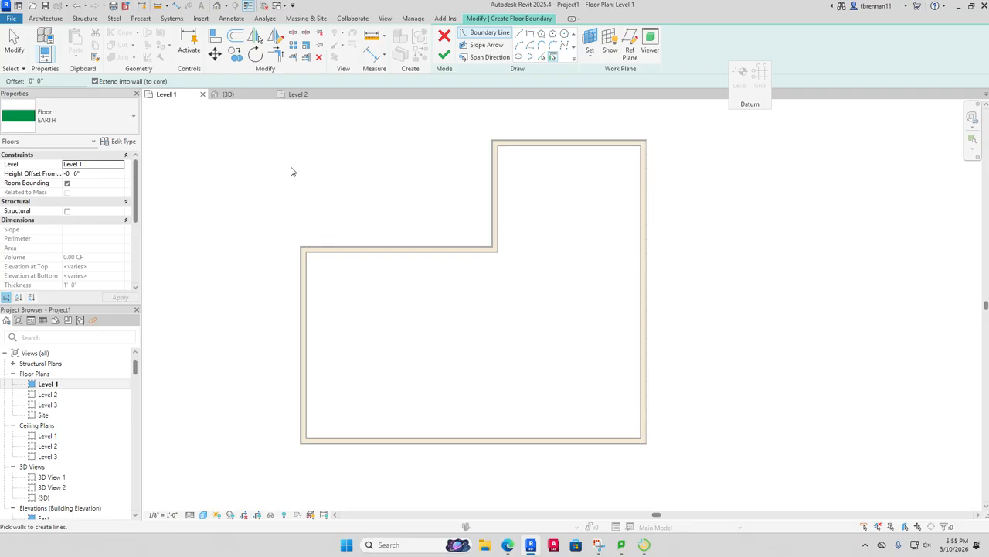
{"action": "left_click", "coordinate": [101, 174]}
{"action": "type", "text": "-1"}
{"action": "key", "text": "Return"}
Step: Sketch a rectangular floor boundary around the building, about 25' 5" beyond its north wall and 11' 7" beyond its east wall
{"action": "scroll", "coordinate": [534, 238], "scroll_direction": "down", "scroll_amount": 5}
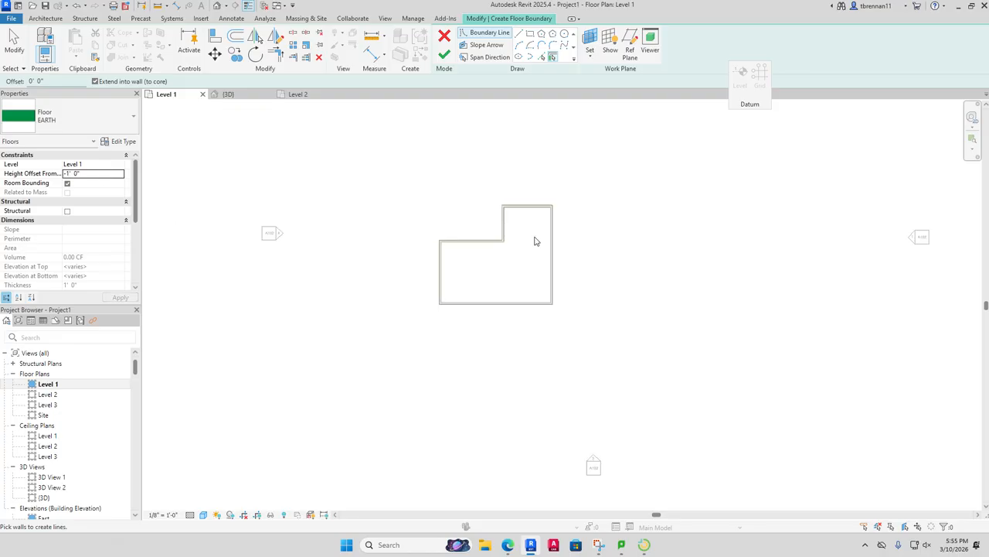
{"action": "left_click", "coordinate": [531, 35]}
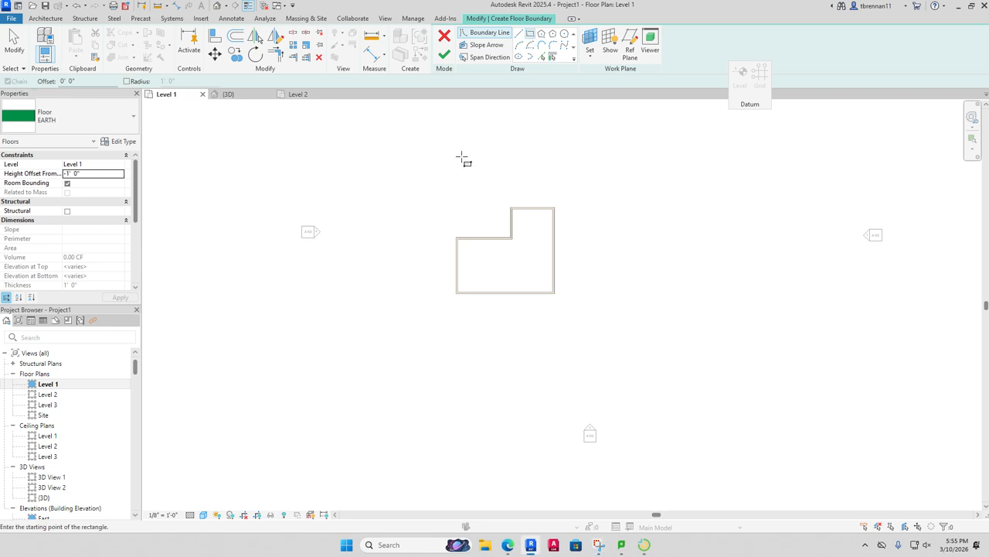
{"action": "left_click", "coordinate": [404, 132]}
{"action": "left_click", "coordinate": [582, 392]}
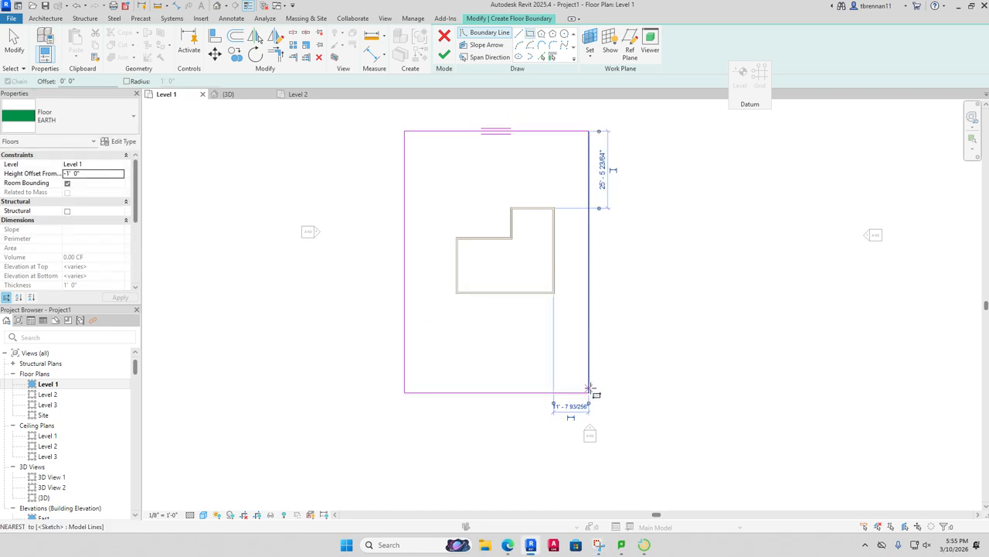
Step: Finish the EARTH floor sketch and inspect the floor around the building in the 3D view
{"action": "left_click", "coordinate": [444, 55]}
{"action": "left_click", "coordinate": [228, 94]}
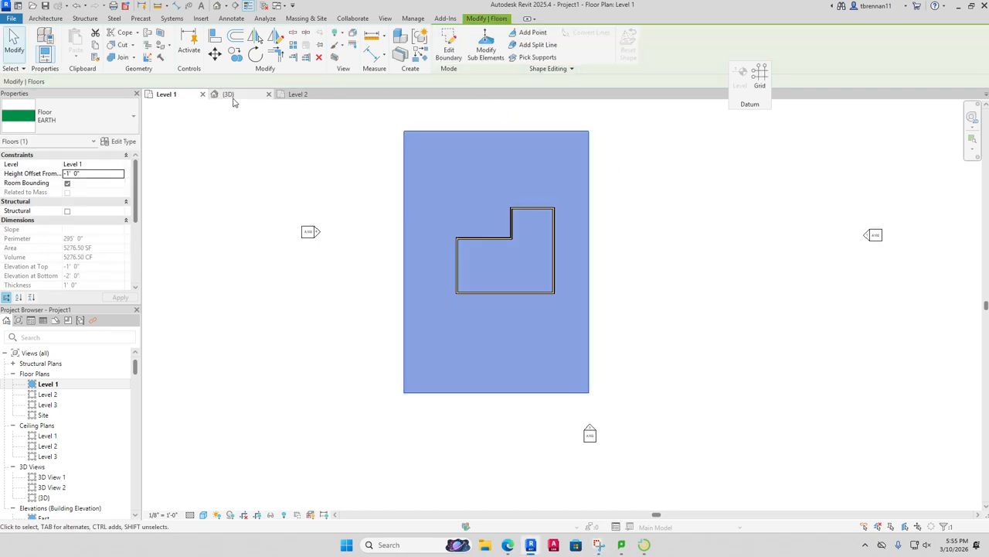
{"action": "left_click", "coordinate": [743, 430]}
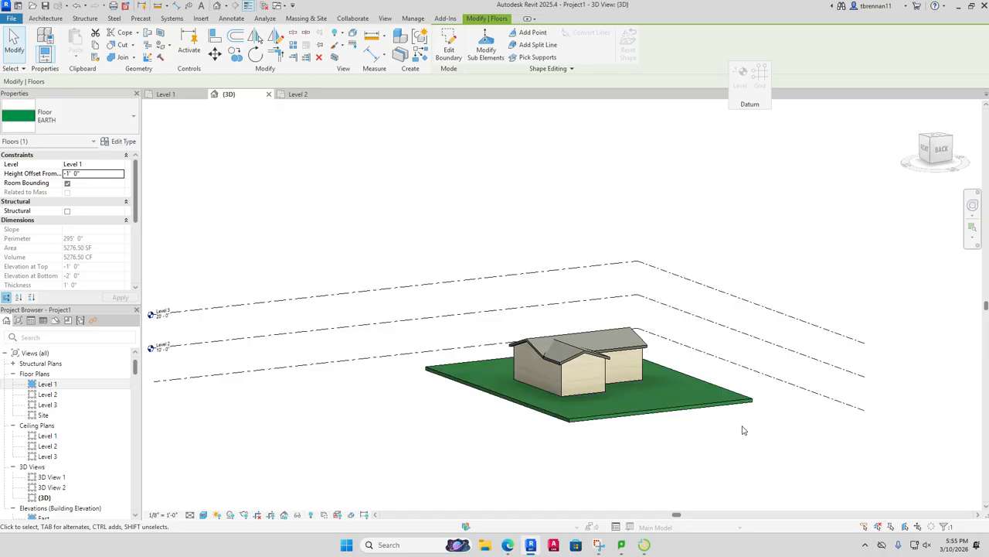
{"action": "middle_click_drag", "start_coordinate": [742, 429], "coordinate": [722, 466], "text": "shift"}
{"action": "scroll", "coordinate": [742, 417], "scroll_direction": "up", "scroll_amount": 4}
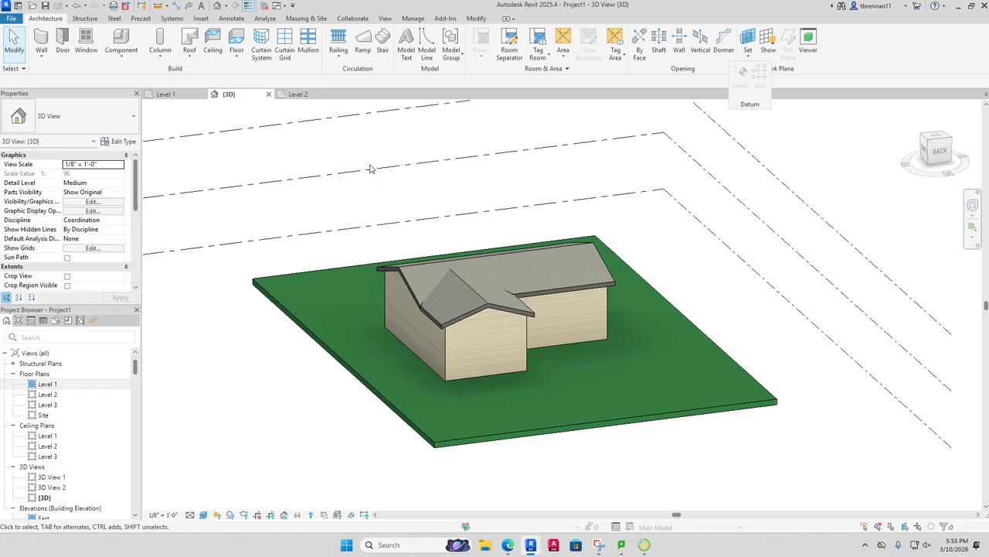
Step: Start another floor in the Level 1 plan with the Generic - 12" type and a height offset of -11"
{"action": "left_click", "coordinate": [183, 97]}
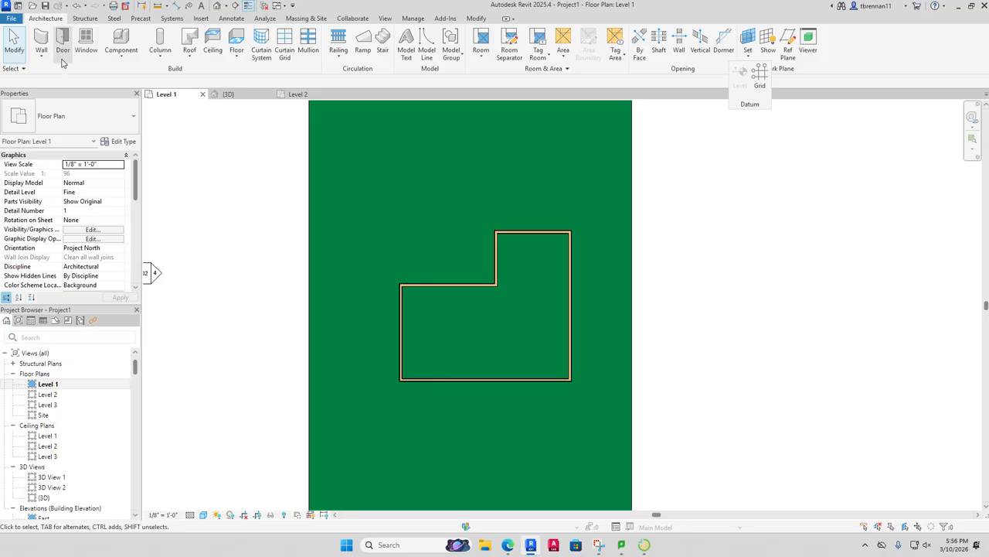
{"action": "left_click", "coordinate": [237, 56]}
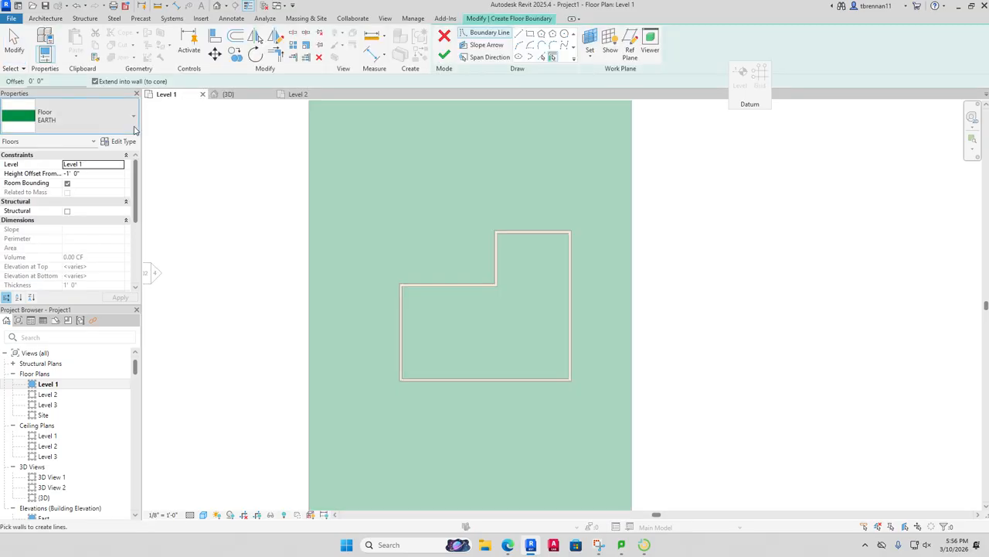
{"action": "left_click", "coordinate": [132, 122]}
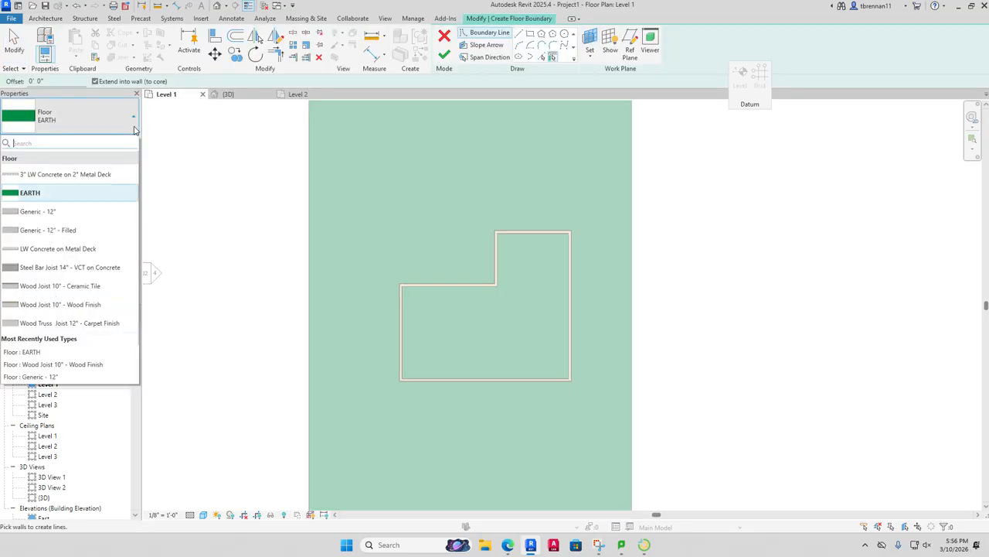
{"action": "left_click", "coordinate": [42, 210]}
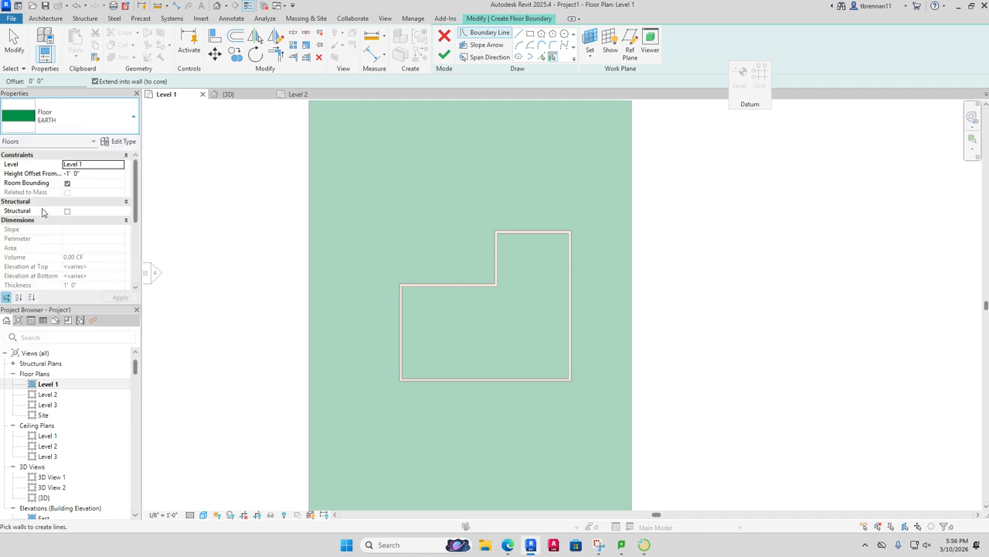
{"action": "left_click", "coordinate": [108, 177]}
{"action": "type", "text": "-11"}
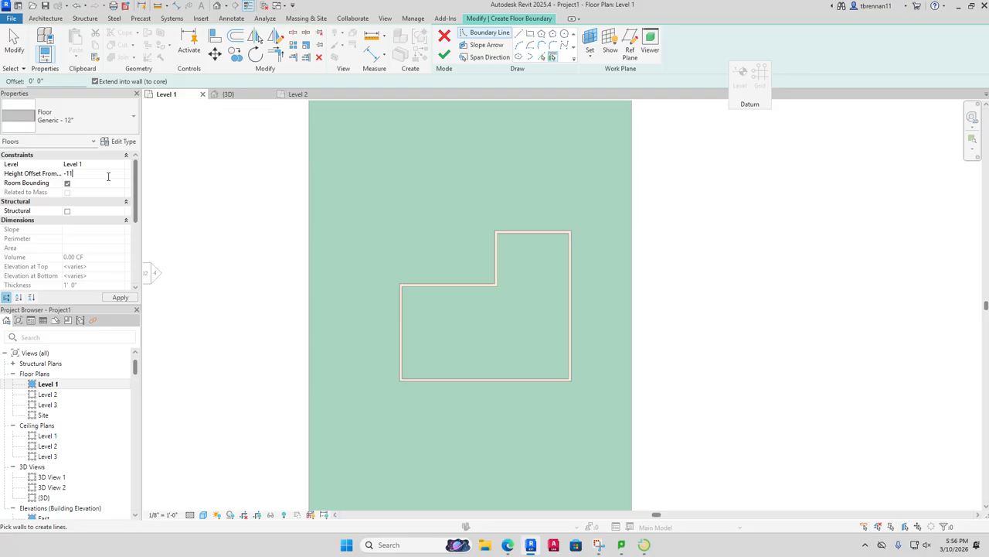
{"action": "key", "text": "Return"}
Step: Create a rectangular driveway floor about 13' 1" by 32' 9" from the building's southwest corner to the earth floor's south edge
{"action": "scroll", "coordinate": [517, 410], "scroll_direction": "down", "scroll_amount": 2}
{"action": "middle_click_drag", "start_coordinate": [518, 439], "coordinate": [511, 371]}
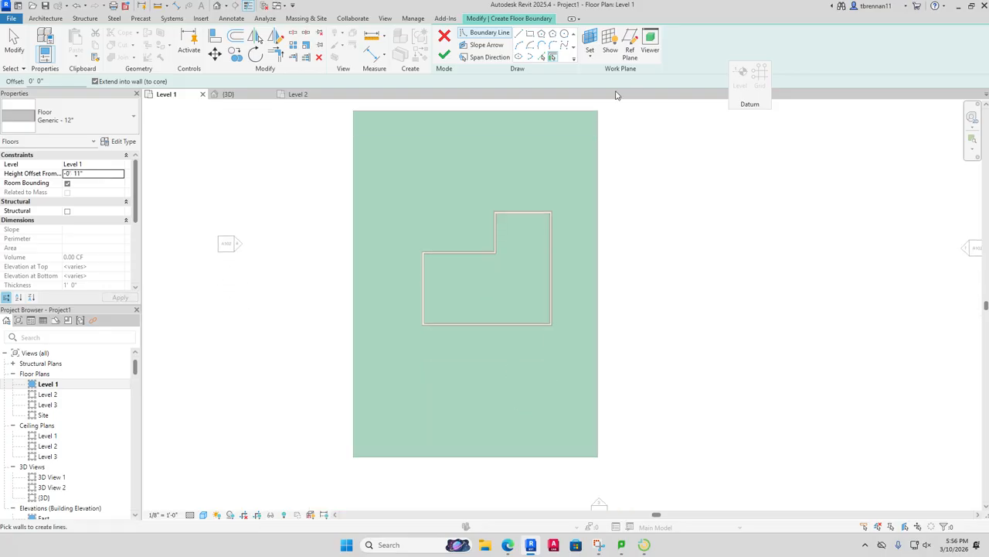
{"action": "left_click", "coordinate": [530, 35]}
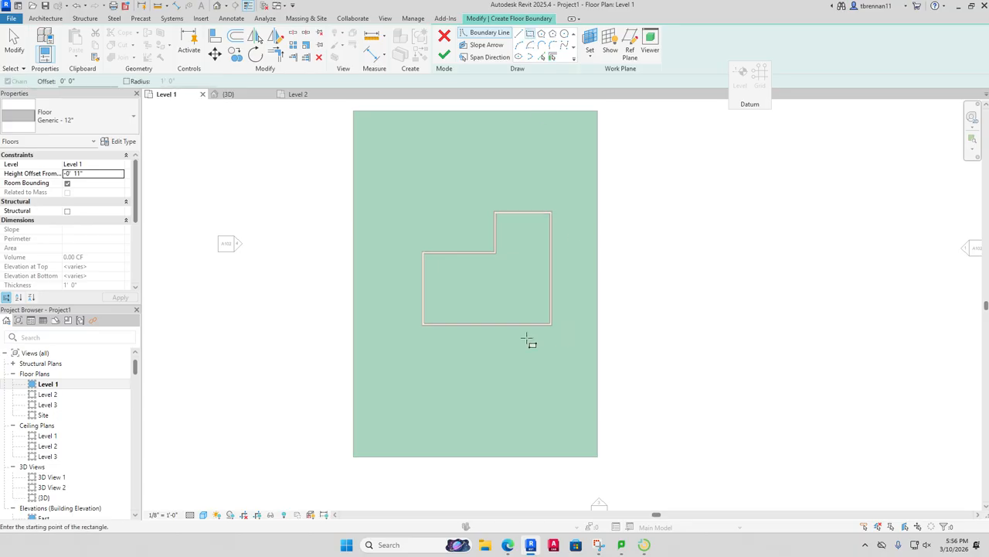
{"action": "left_click", "coordinate": [423, 324]}
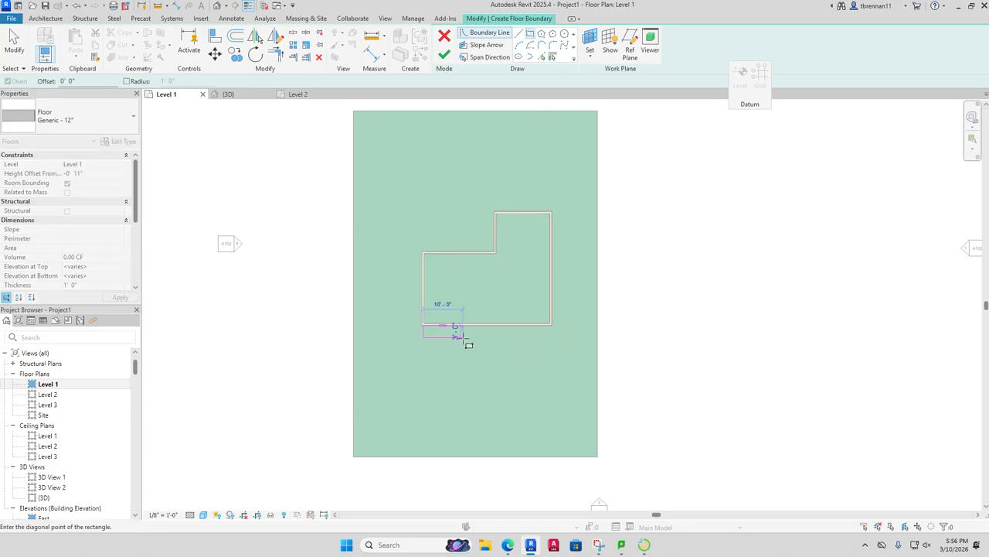
{"action": "left_click", "coordinate": [475, 457]}
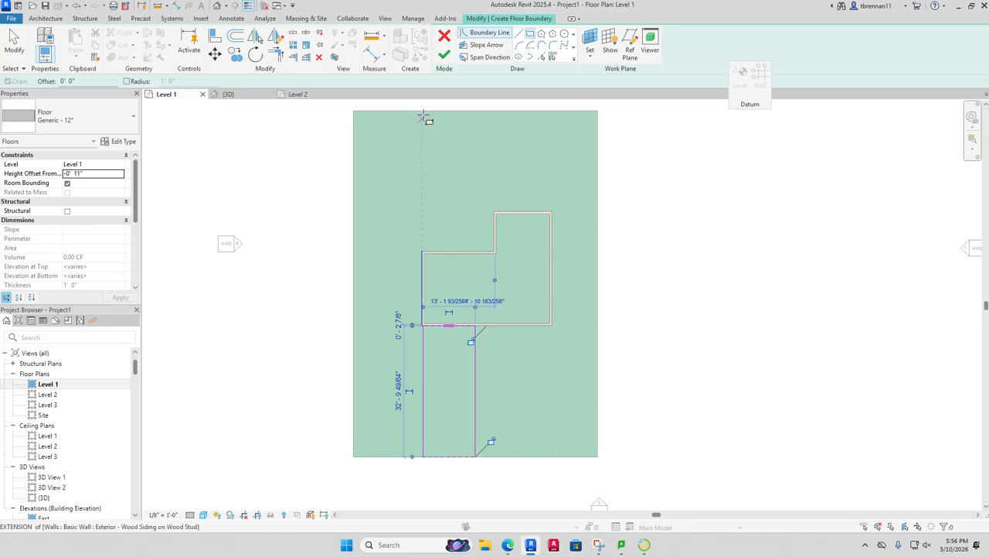
{"action": "left_click", "coordinate": [444, 55]}
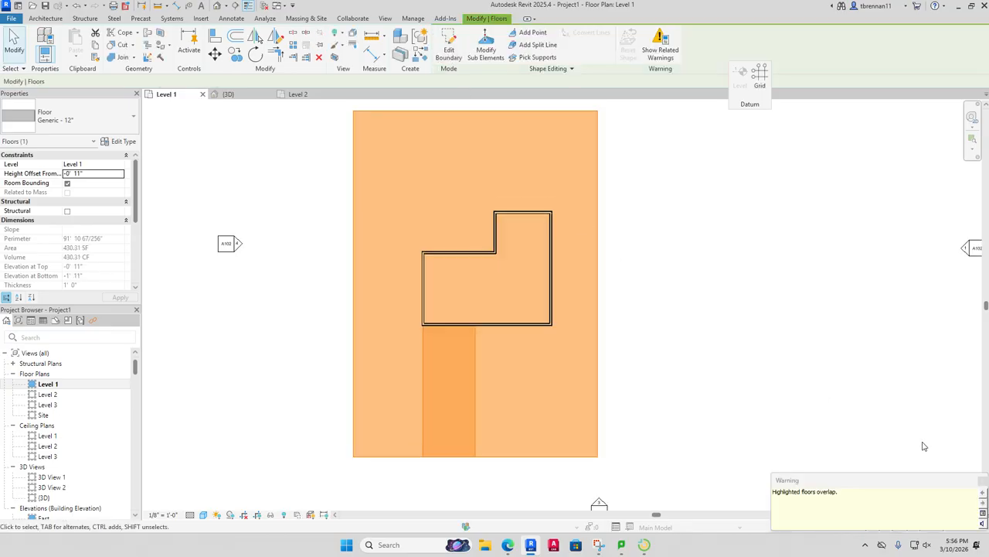
{"action": "left_click", "coordinate": [982, 482]}
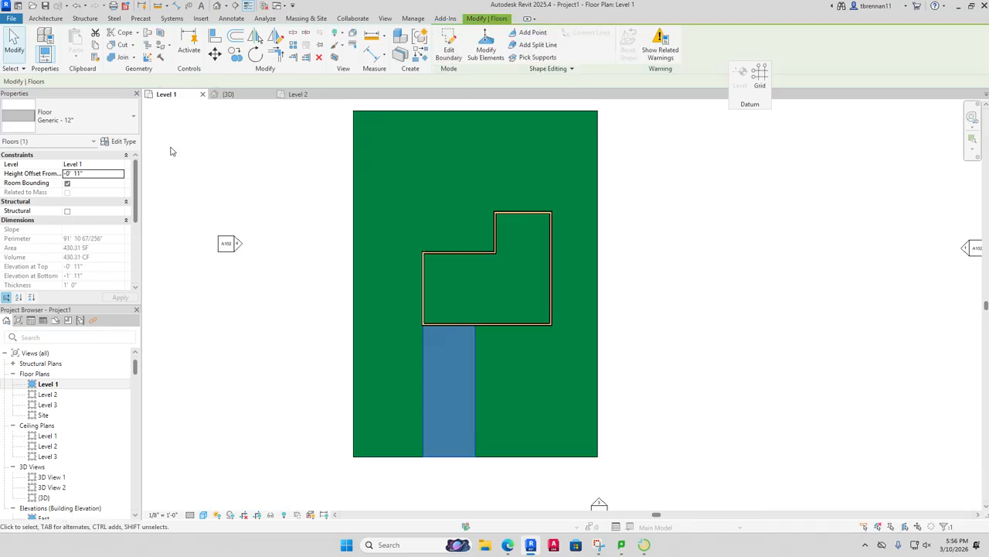
Step: Examine the driveway floor in front of the building's south wall in the 3D view
{"action": "left_click", "coordinate": [226, 94]}
{"action": "key", "text": "Escape"}
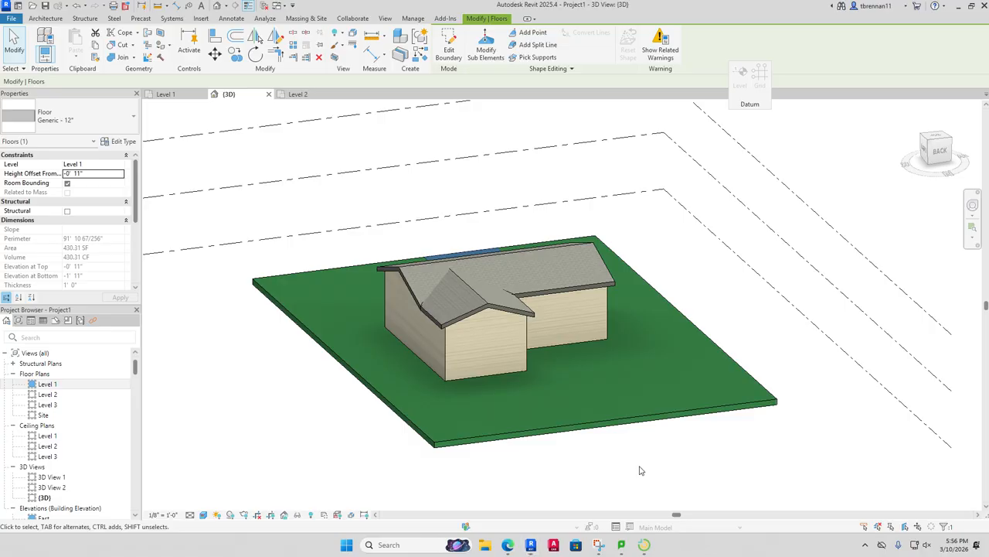
{"action": "scroll", "coordinate": [641, 469], "scroll_direction": "down", "scroll_amount": 2}
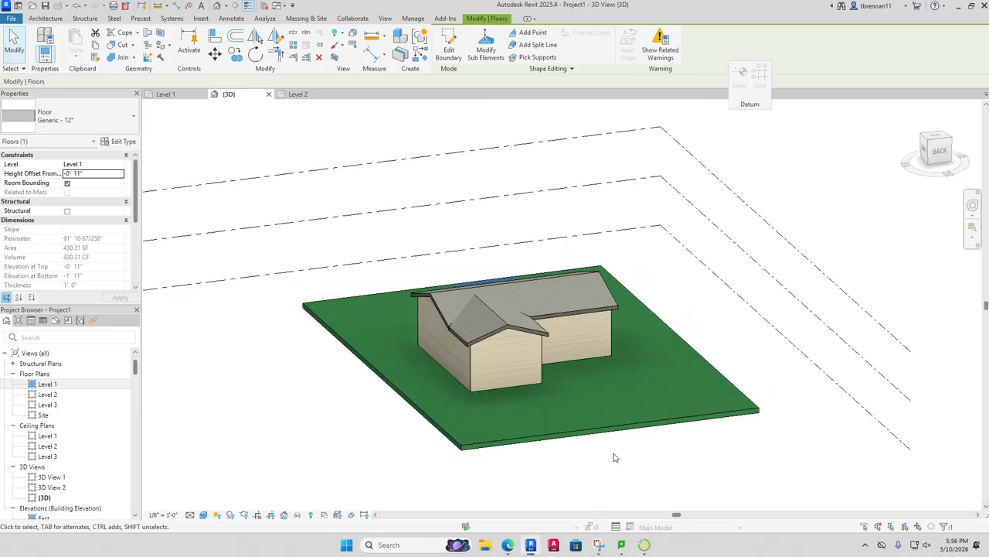
{"action": "middle_click_drag", "start_coordinate": [616, 457], "coordinate": [579, 464], "text": "shift"}
{"action": "scroll", "coordinate": [564, 386], "scroll_direction": "up", "scroll_amount": 3}
{"action": "left_click", "coordinate": [575, 386]}
{"action": "scroll", "coordinate": [588, 388], "scroll_direction": "up", "scroll_amount": 1}
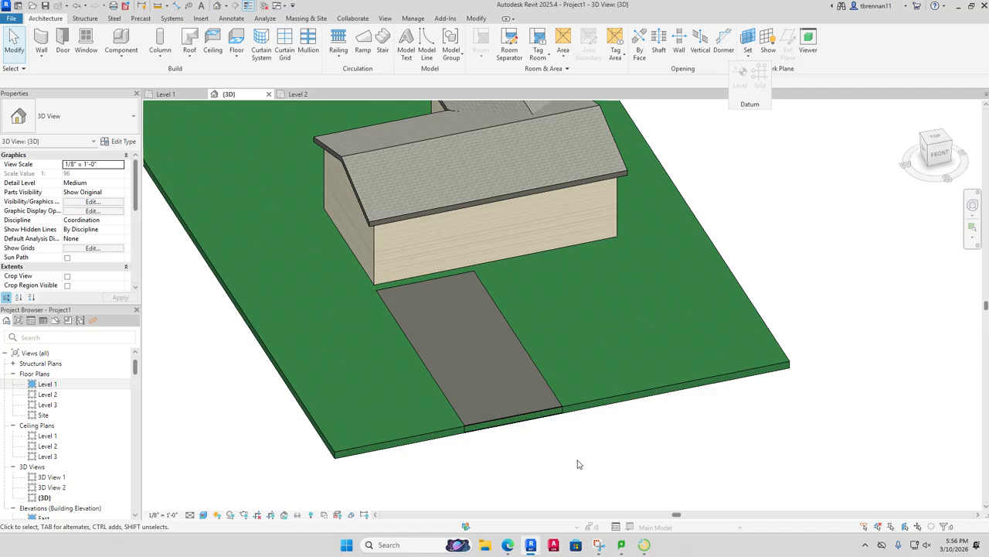
Step: Switch to the LanSchool Teacher Console and stop showing the teacher's screen to the students
{"action": "mouse_move", "coordinate": [644, 543]}
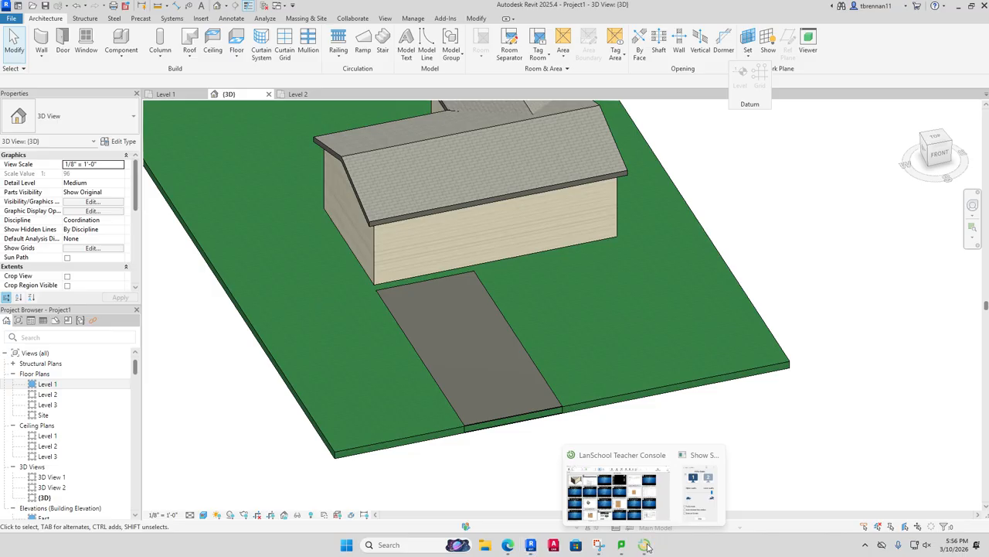
{"action": "left_click", "coordinate": [646, 514]}
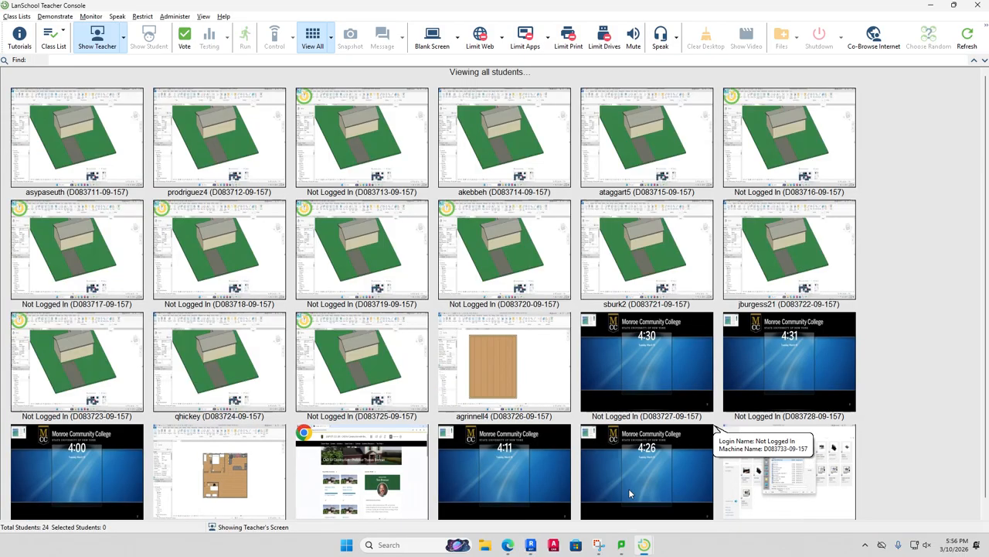
{"action": "left_click", "coordinate": [123, 37]}
{"action": "left_click", "coordinate": [148, 87]}
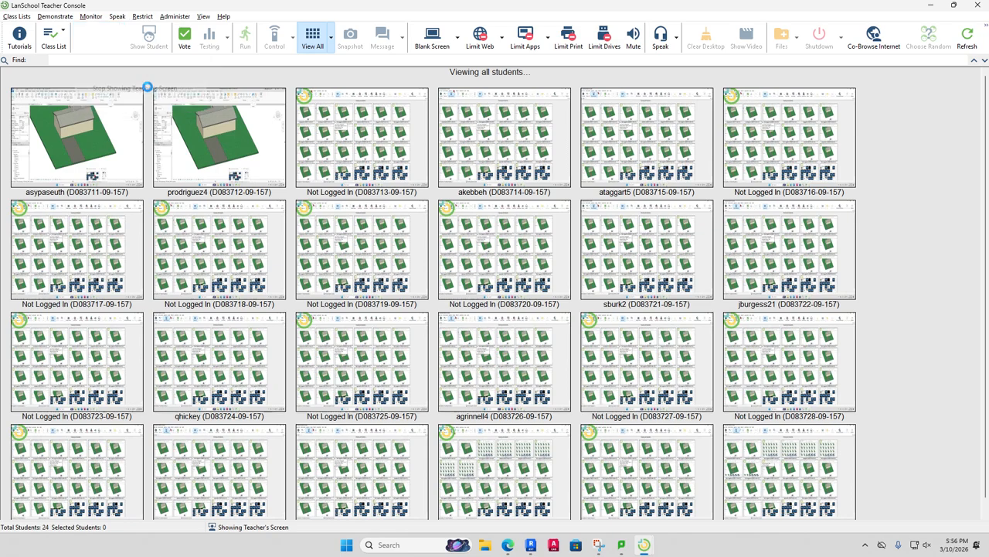
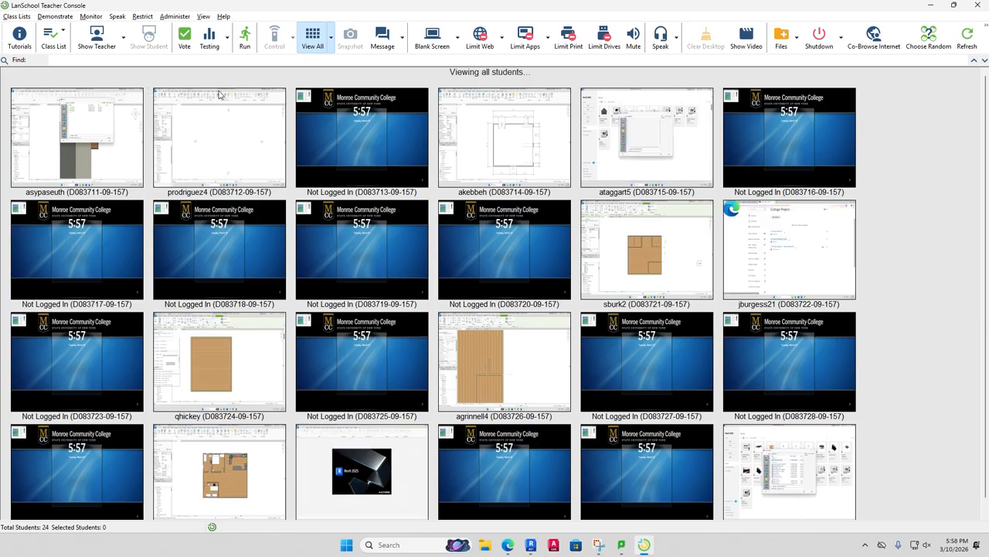
Step: Switch back to Revit and delete the driveway floor in the Level 1 plan
{"action": "left_click", "coordinate": [531, 545]}
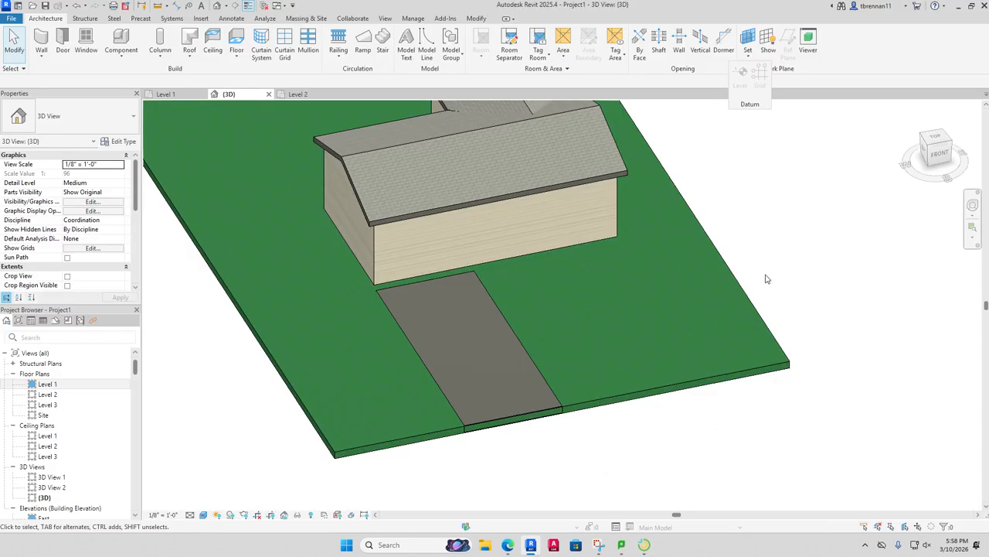
{"action": "scroll", "coordinate": [589, 277], "scroll_direction": "down", "scroll_amount": 2}
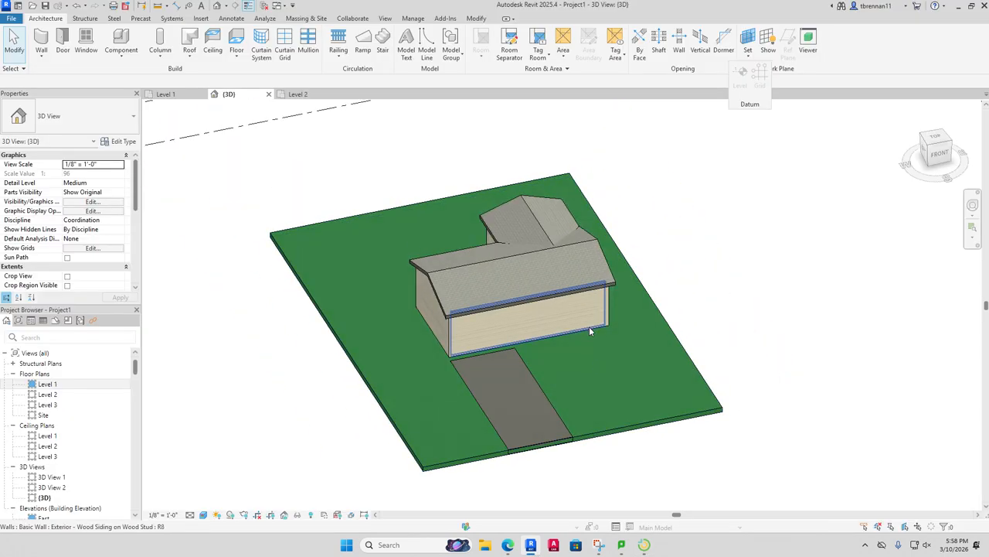
{"action": "left_click", "coordinate": [166, 94]}
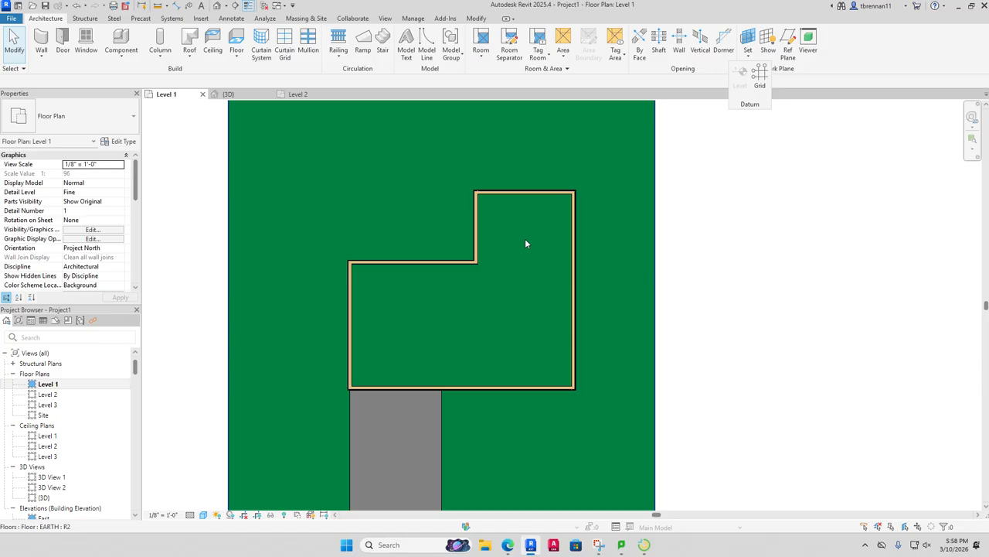
{"action": "scroll", "coordinate": [526, 244], "scroll_direction": "down", "scroll_amount": 1}
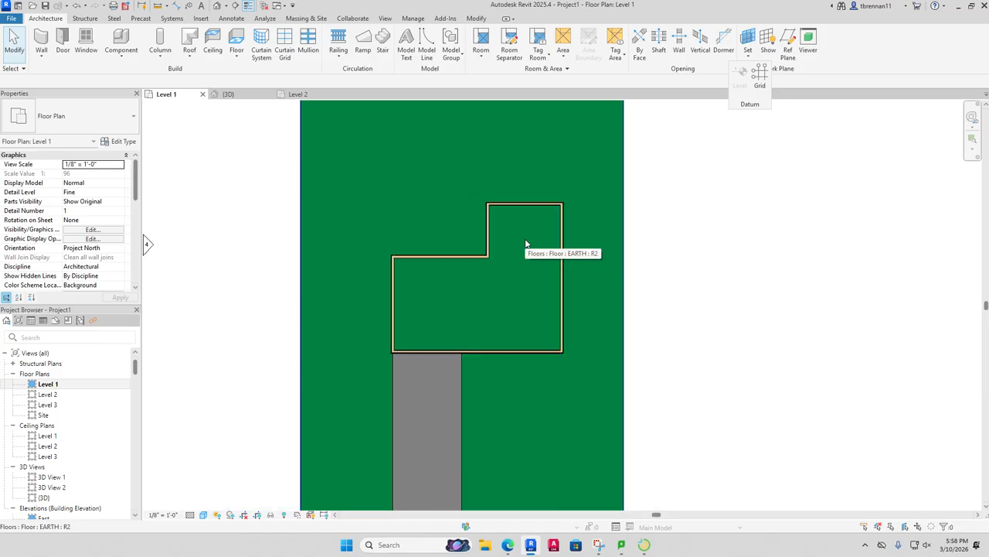
{"action": "left_click", "coordinate": [449, 392]}
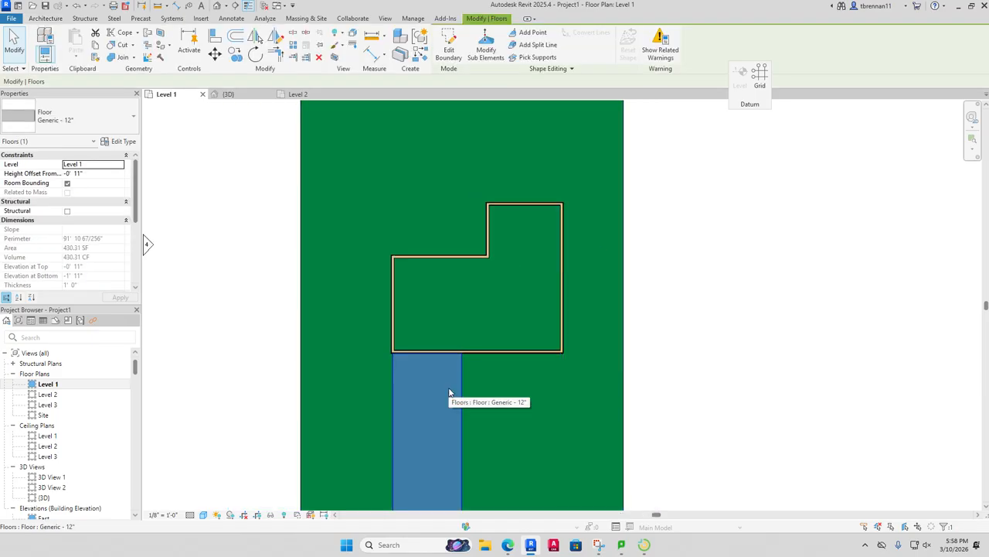
{"action": "key", "text": "Delete"}
Step: Start placing a door in the Level 1 plan and look through the loaded door types
{"action": "scroll", "coordinate": [534, 254], "scroll_direction": "up", "scroll_amount": 2}
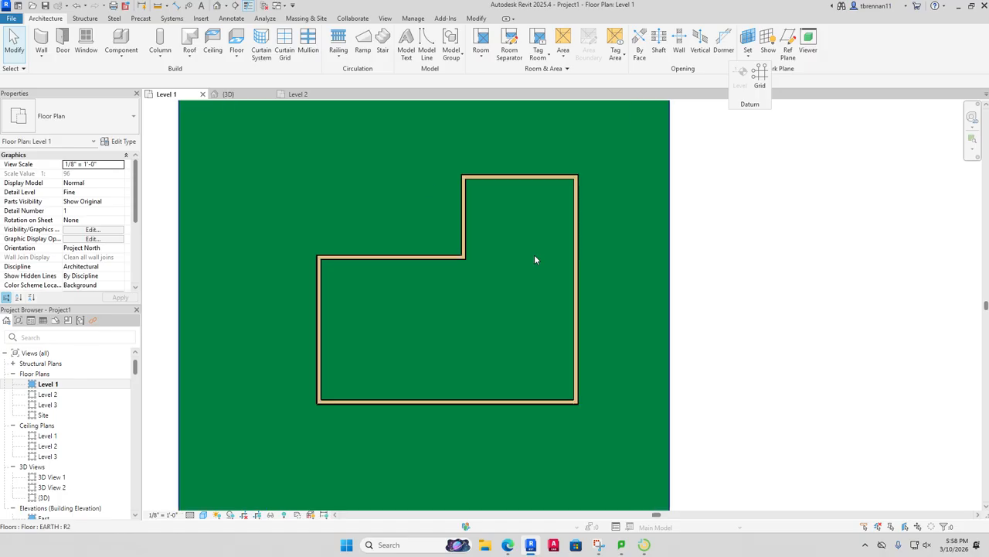
{"action": "left_click", "coordinate": [63, 47]}
{"action": "left_click", "coordinate": [131, 117]}
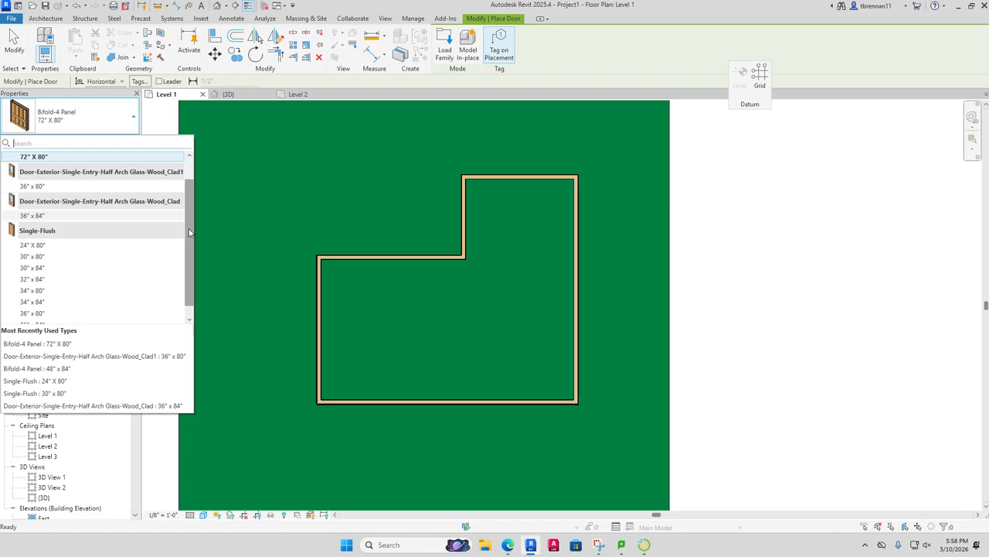
{"action": "left_click_drag", "start_coordinate": [189, 232], "coordinate": [194, 208]}
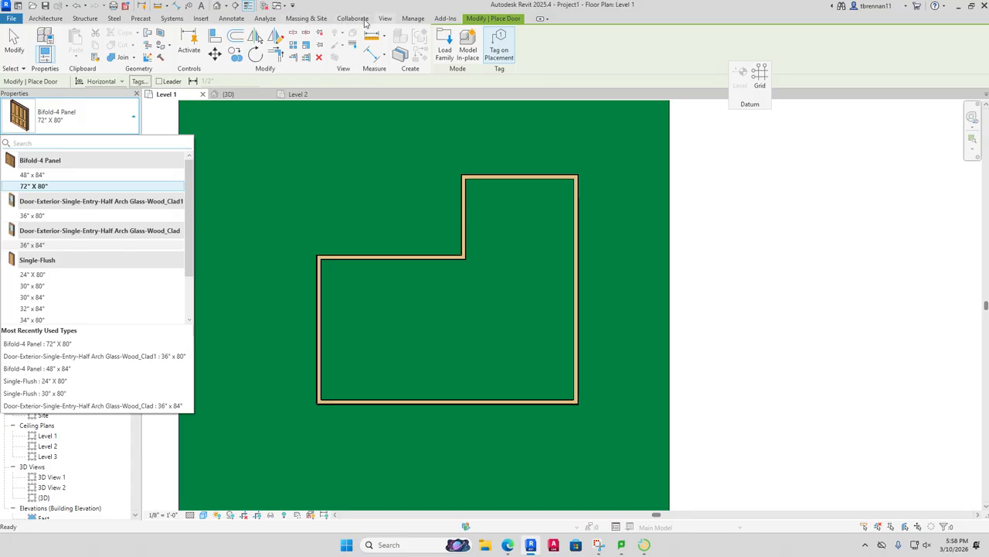
Step: Search the Autodesk family library for "DOOR WITH SIDELIGHTS"
{"action": "left_click", "coordinate": [201, 19]}
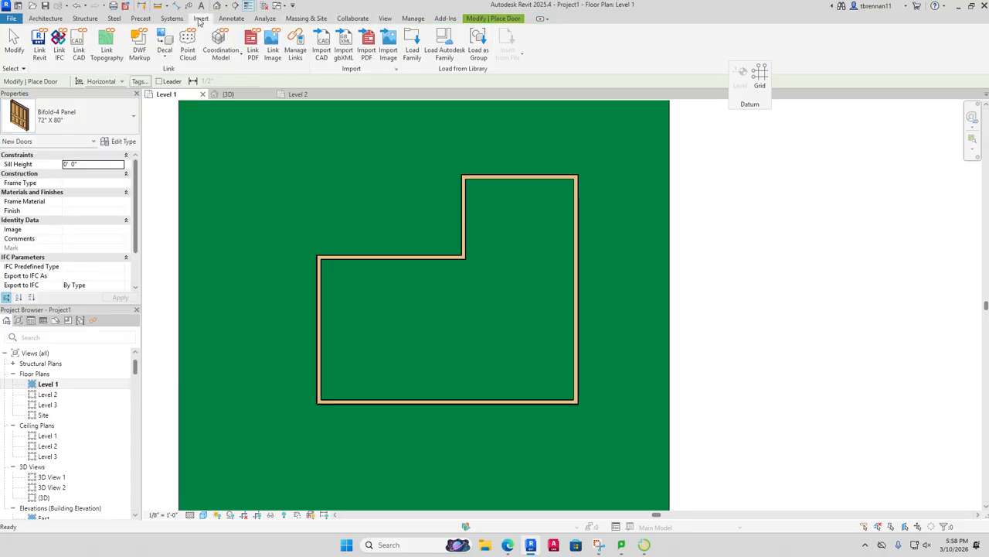
{"action": "left_click", "coordinate": [450, 48]}
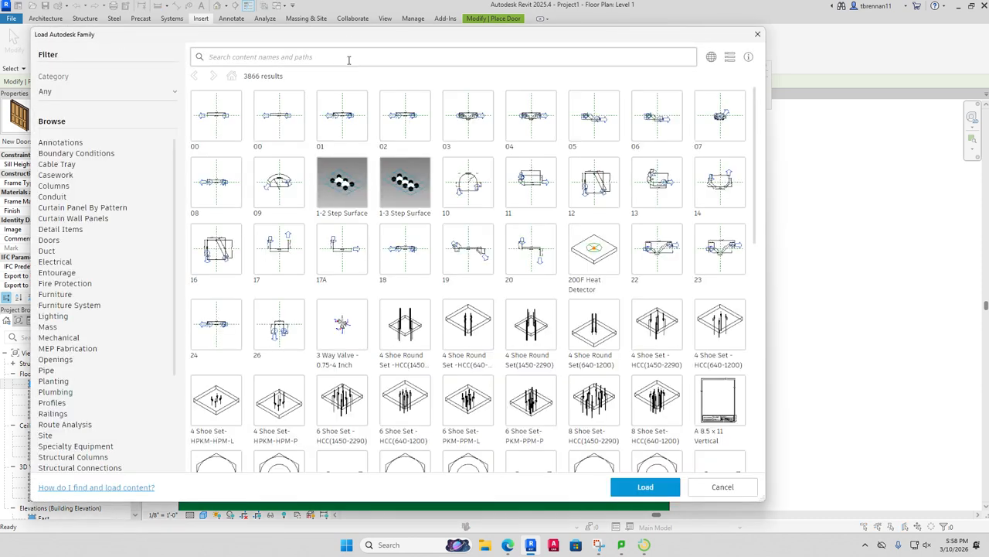
{"action": "left_click", "coordinate": [349, 56]}
{"action": "type", "text": "DOOR"}
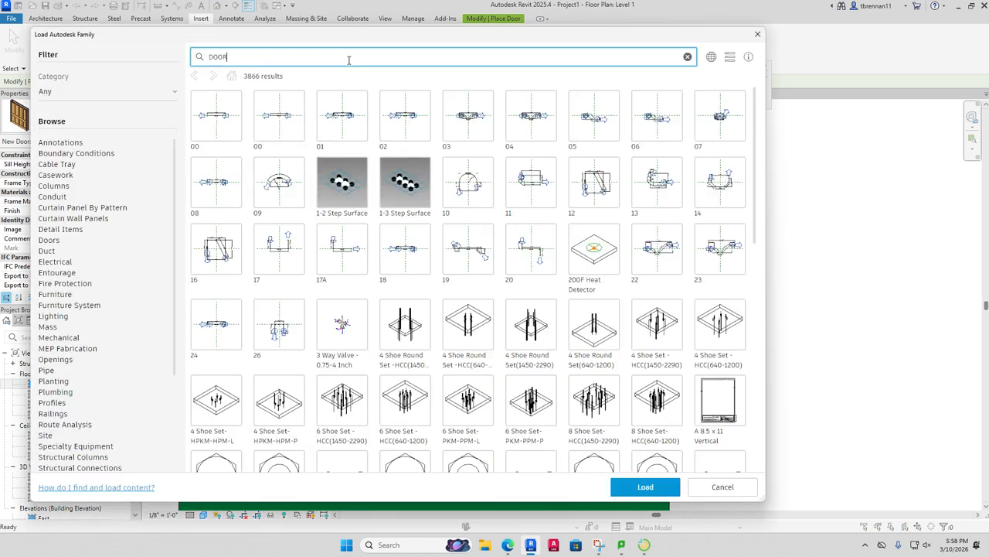
{"action": "type", "text": " WITH SIDELIGHTS"}
{"action": "key", "text": "Return"}
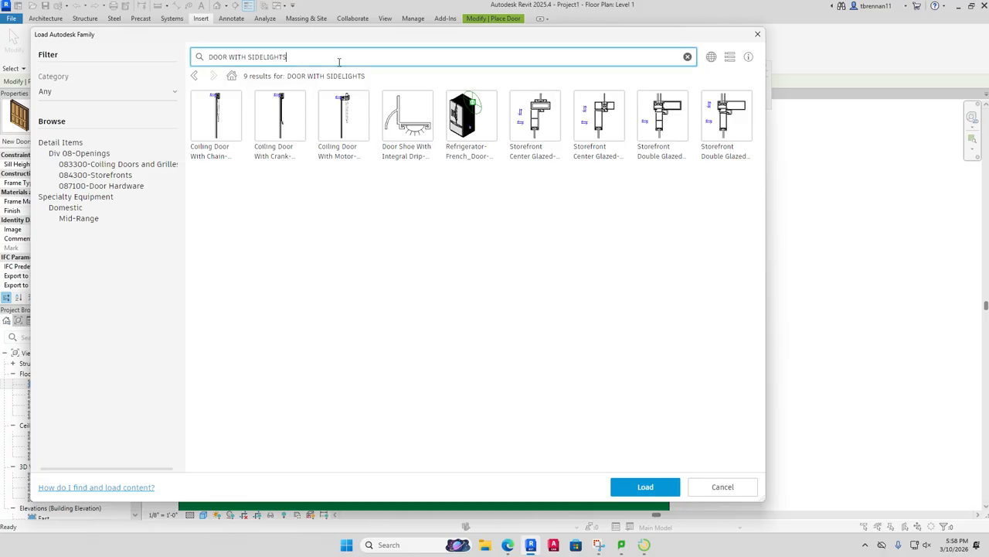
Step: Shorten the family library search term to "DOOR" and run the search
{"action": "key", "text": "BackSpace"}
{"action": "key", "text": "BackSpace"}
{"action": "key", "text": "BackSpace"}
{"action": "key", "text": "BackSpace"}
{"action": "key", "text": "BackSpace"}
{"action": "key", "text": "BackSpace"}
{"action": "key", "text": "BackSpace"}
{"action": "key", "text": "BackSpace"}
{"action": "key", "text": "BackSpace"}
{"action": "key", "text": "BackSpace"}
{"action": "key", "text": "BackSpace"}
{"action": "key", "text": "BackSpace"}
{"action": "key", "text": "BackSpace"}
{"action": "key", "text": "BackSpace"}
{"action": "key", "text": "BackSpace"}
{"action": "key", "text": "BackSpace"}
{"action": "key", "text": "Return"}
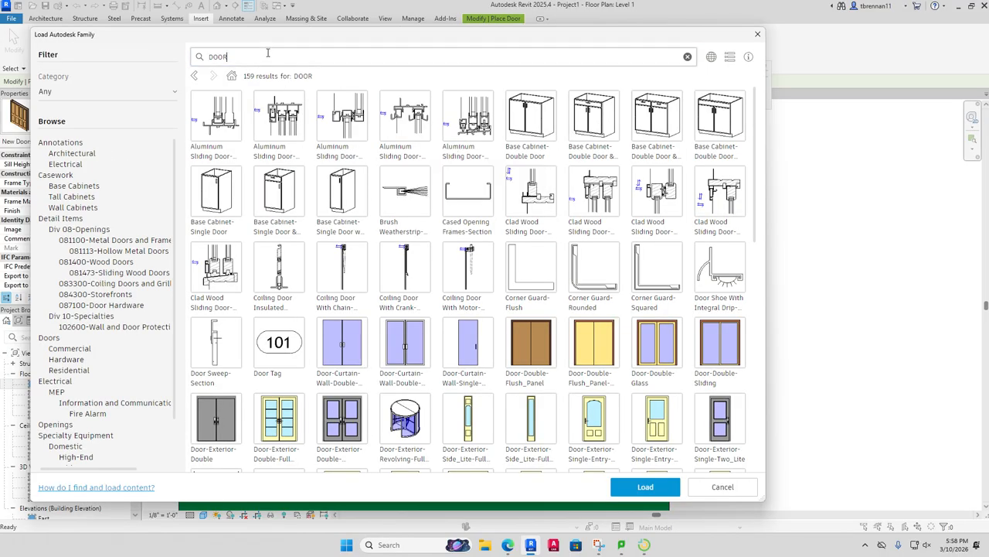
Step: Search the Autodesk family library for "FRONT DOOR"
{"action": "left_click_drag", "start_coordinate": [268, 52], "coordinate": [193, 60]}
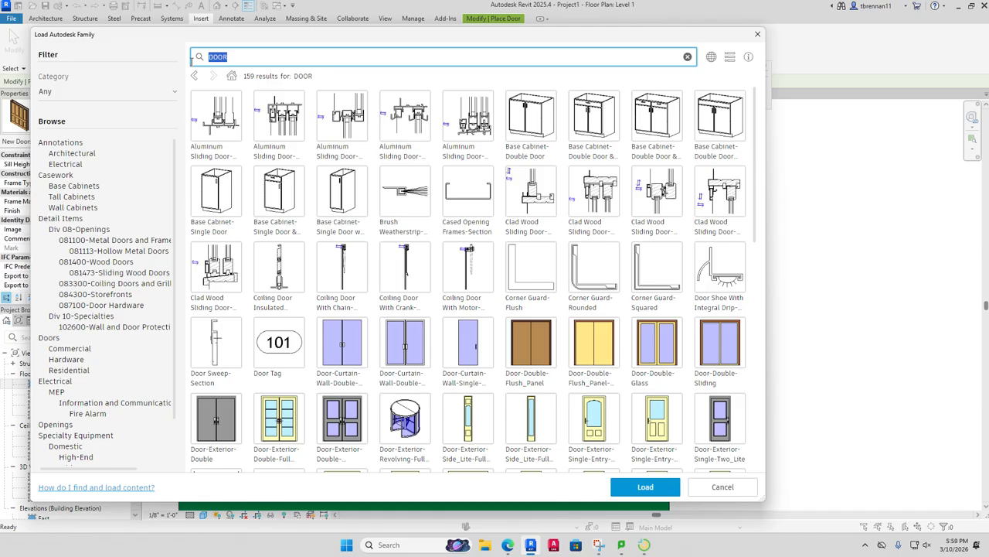
{"action": "type", "text": "FRONT DOOR"}
{"action": "key", "text": "Return"}
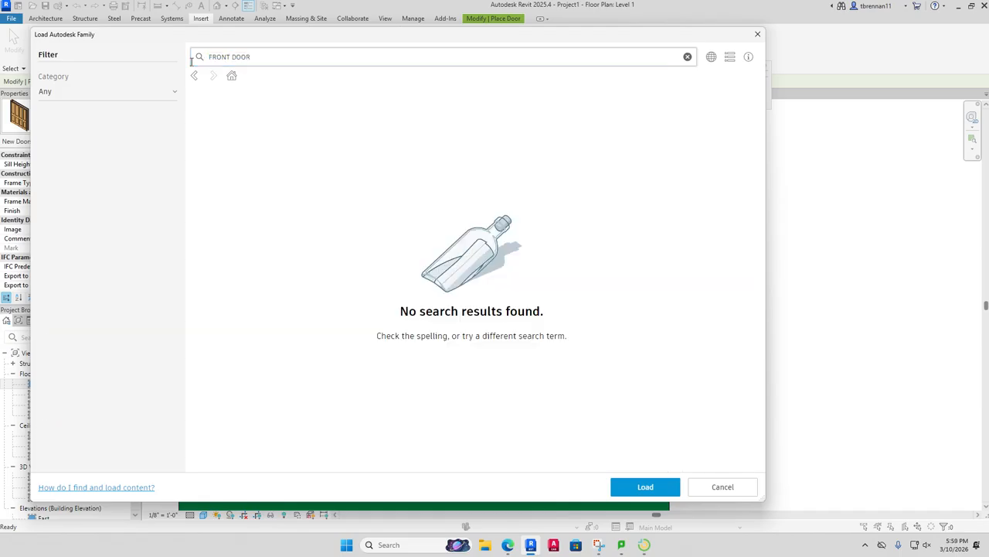
Step: Search the library for "DOOR" again and look through the families for an exterior entry door
{"action": "left_click_drag", "start_coordinate": [269, 57], "coordinate": [164, 58]}
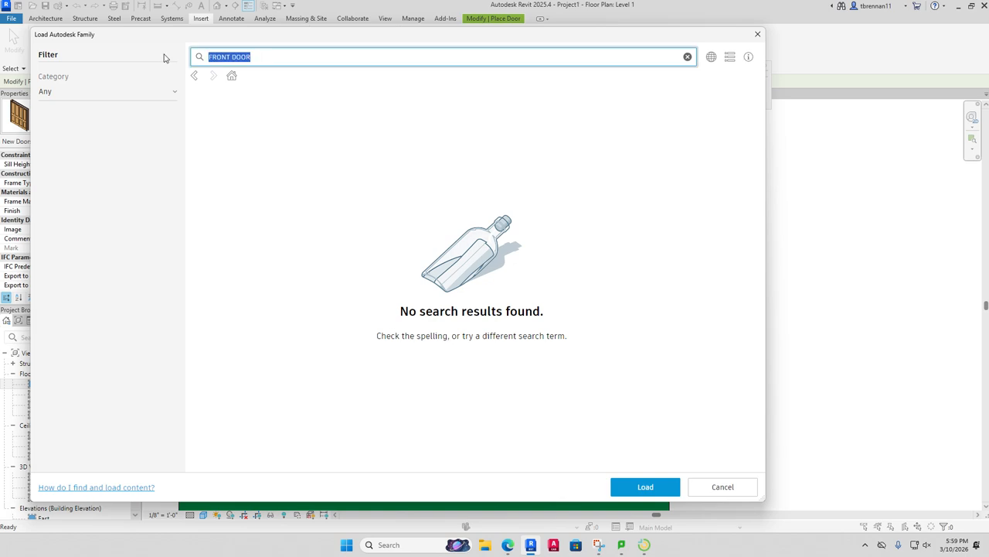
{"action": "type", "text": "DOOR"}
{"action": "key", "text": "Return"}
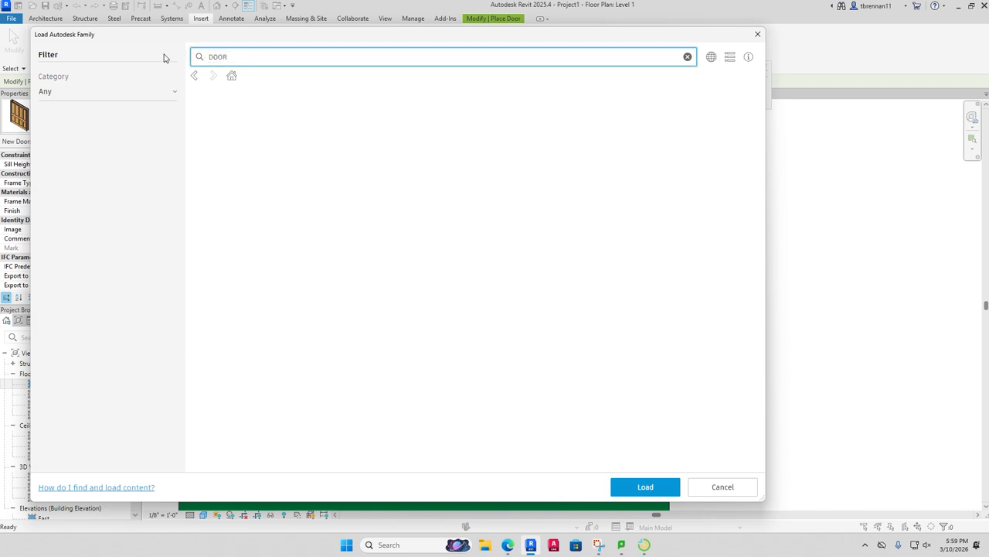
{"action": "scroll", "coordinate": [489, 242], "scroll_direction": "down", "scroll_amount": 3}
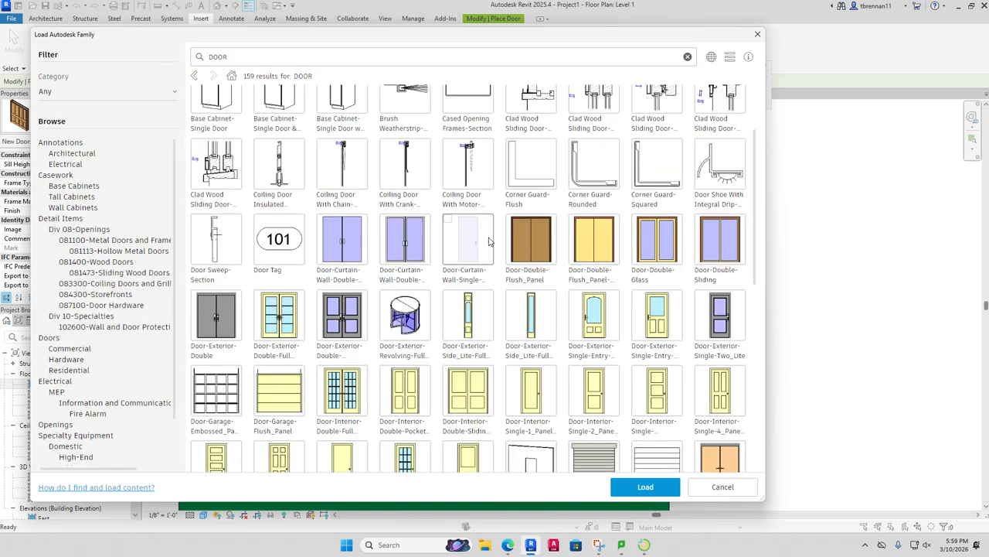
{"action": "scroll", "coordinate": [488, 242], "scroll_direction": "down", "scroll_amount": 3}
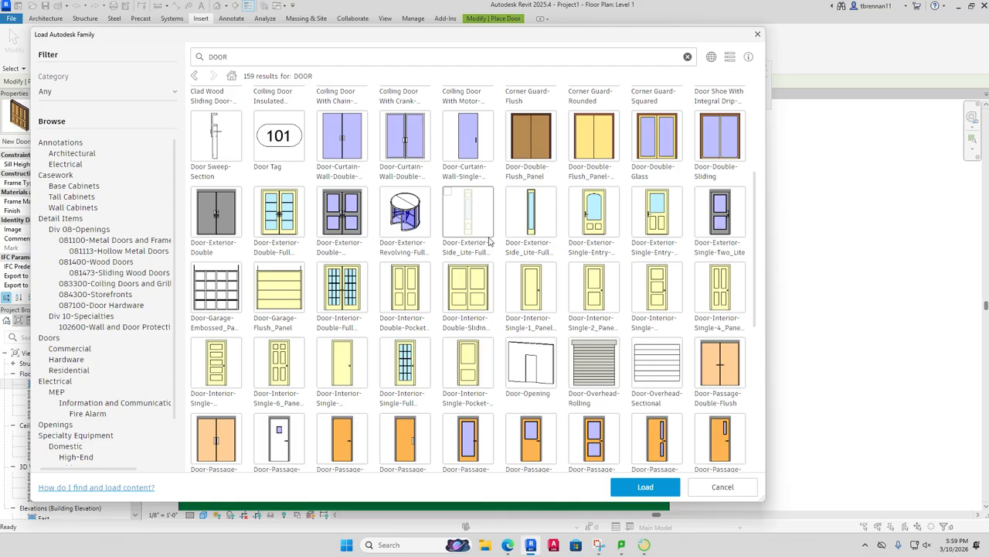
{"action": "scroll", "coordinate": [488, 242], "scroll_direction": "down", "scroll_amount": 3}
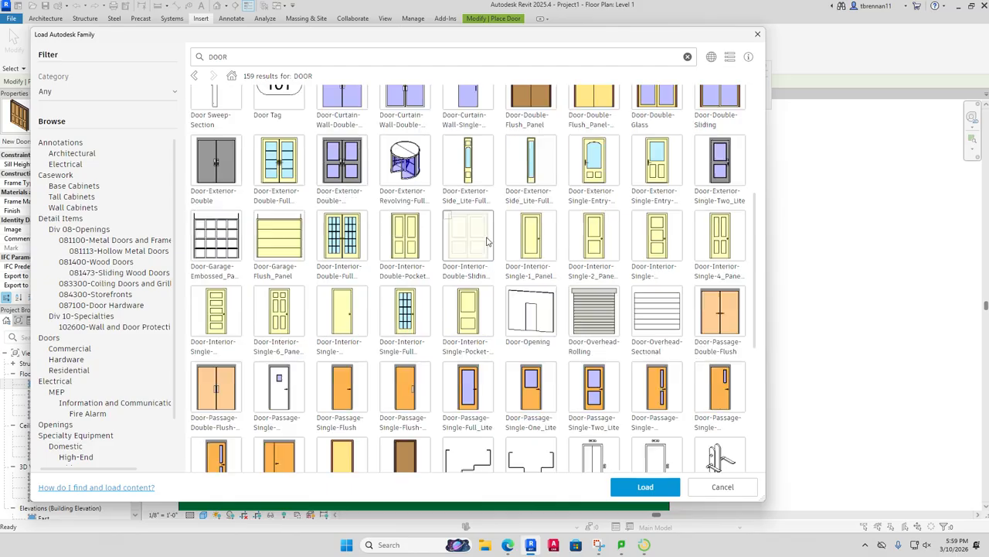
{"action": "scroll", "coordinate": [486, 246], "scroll_direction": "down", "scroll_amount": 12}
{"action": "scroll", "coordinate": [483, 249], "scroll_direction": "down", "scroll_amount": 12}
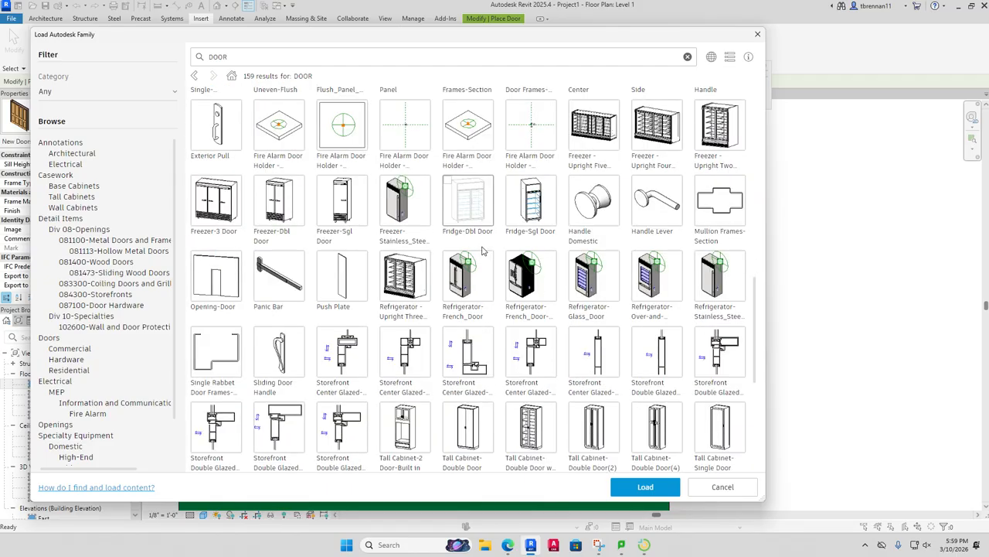
{"action": "scroll", "coordinate": [605, 295], "scroll_direction": "up", "scroll_amount": 11}
{"action": "scroll", "coordinate": [606, 295], "scroll_direction": "up", "scroll_amount": 5}
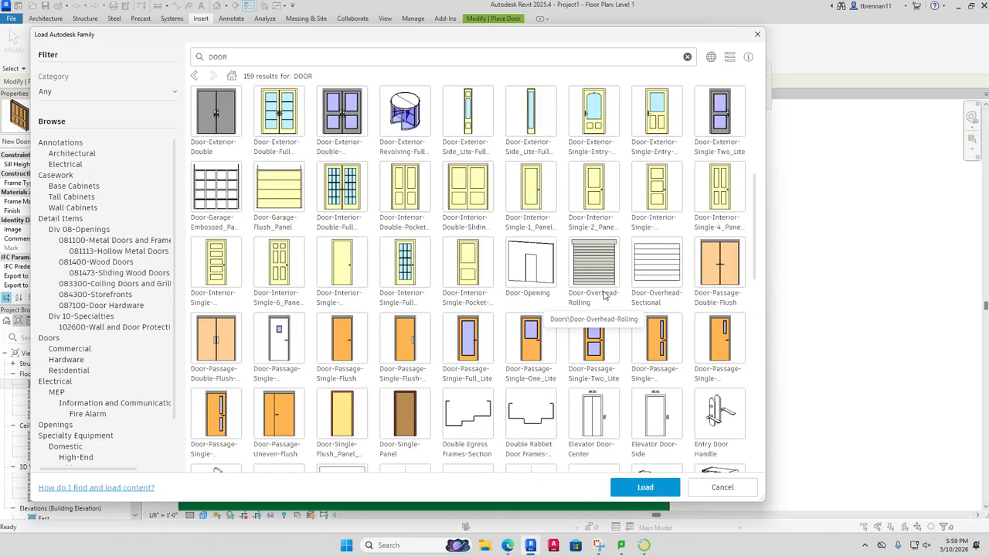
{"action": "scroll", "coordinate": [661, 267], "scroll_direction": "up", "scroll_amount": 1}
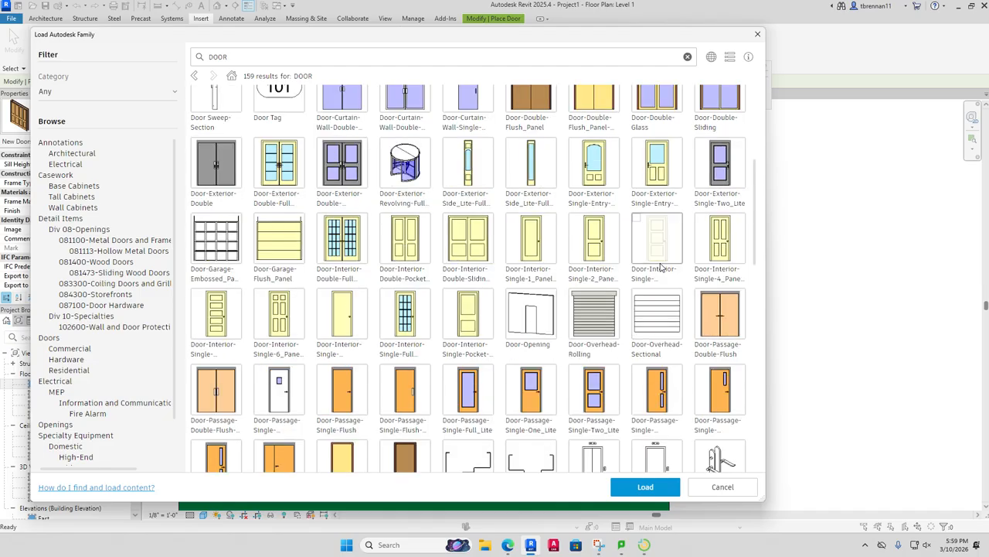
Step: Load the Door-Exterior-Single-Entry family with the square glass lite and place one door in the upper wall of the building's projecting wing
{"action": "left_click", "coordinate": [663, 176]}
{"action": "left_click", "coordinate": [661, 489]}
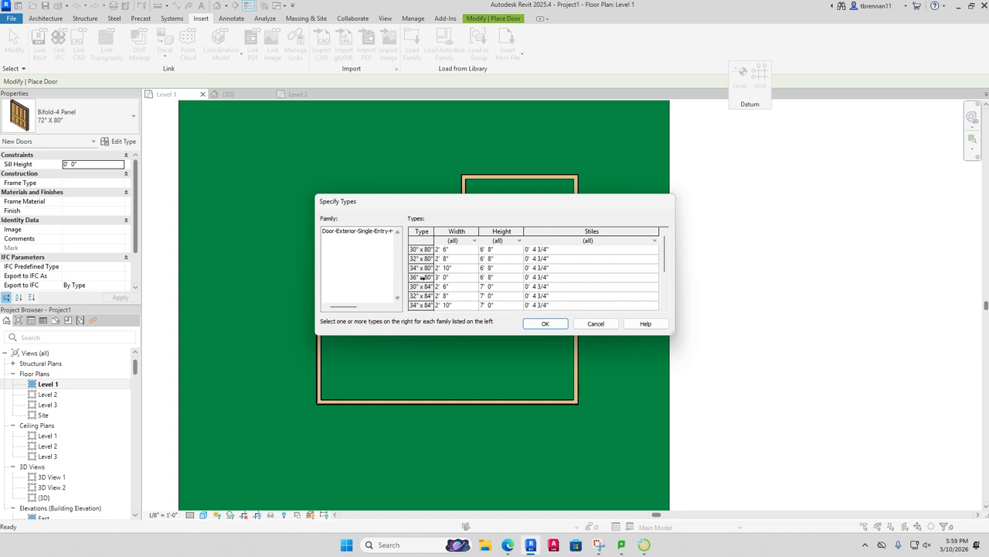
{"action": "left_click", "coordinate": [539, 325]}
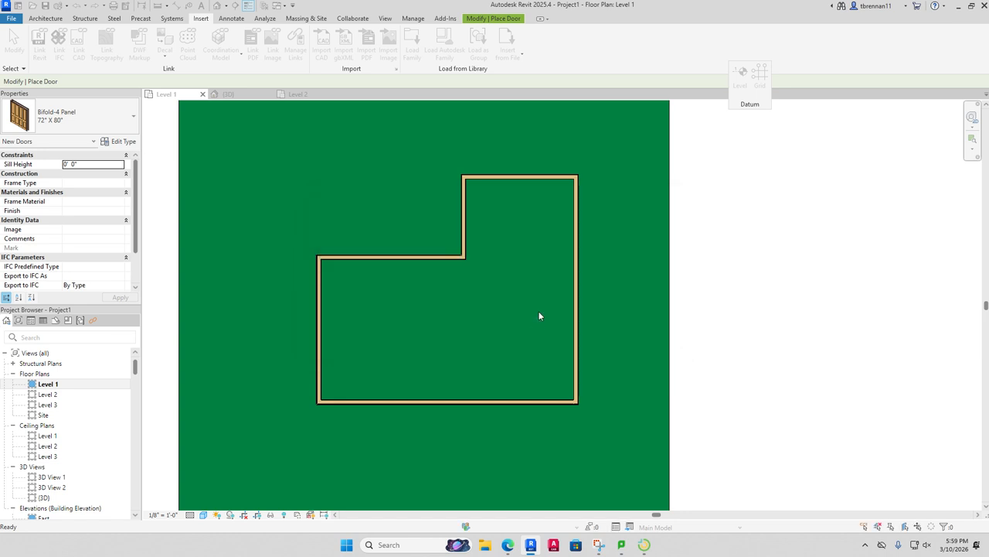
{"action": "left_click", "coordinate": [519, 175]}
{"action": "key", "text": "Escape"}
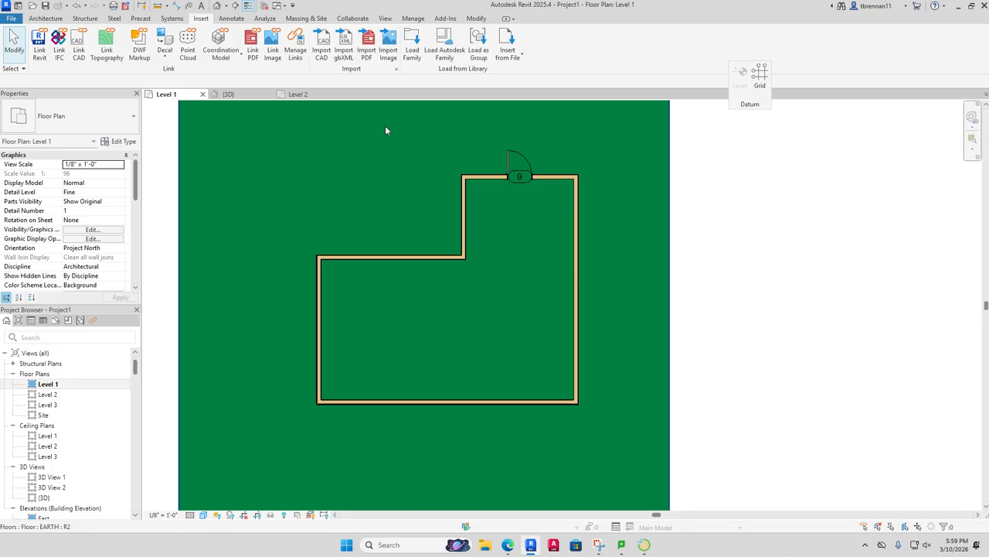
Step: Load the 12" x 80" type of the Door-Exterior-Side_Lite-Full family with the lower panel from the Autodesk library
{"action": "left_click", "coordinate": [445, 47]}
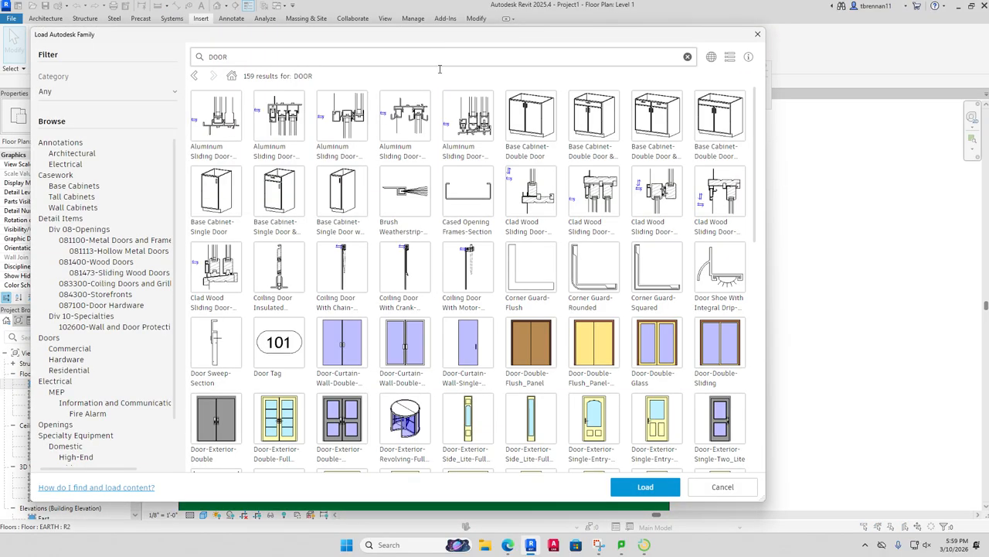
{"action": "scroll", "coordinate": [529, 338], "scroll_direction": "down", "scroll_amount": 2}
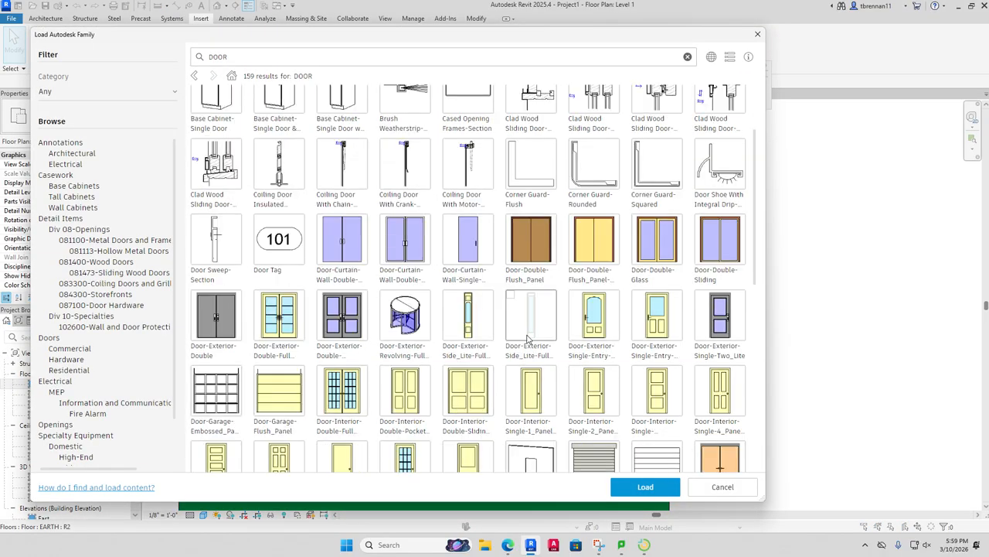
{"action": "left_click", "coordinate": [478, 337]}
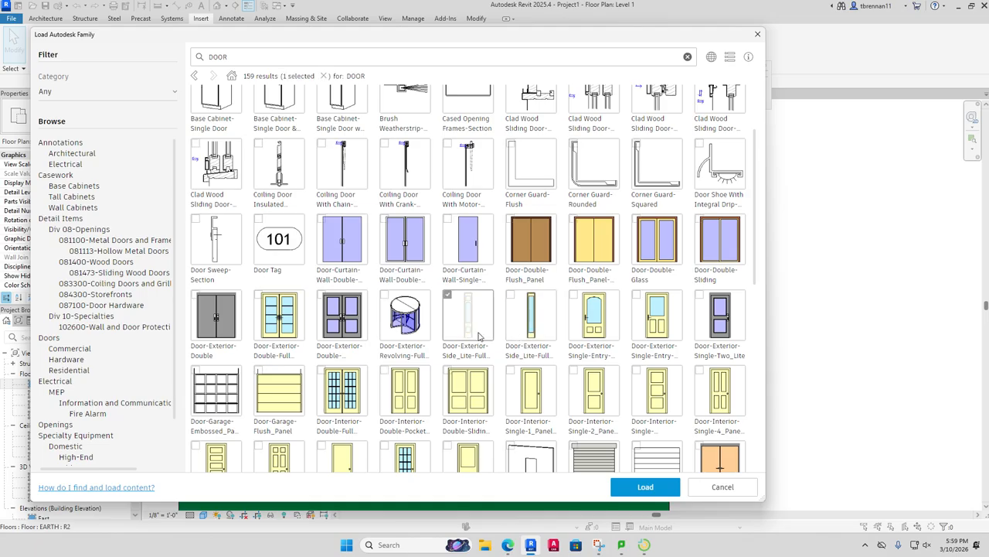
{"action": "left_click", "coordinate": [654, 484]}
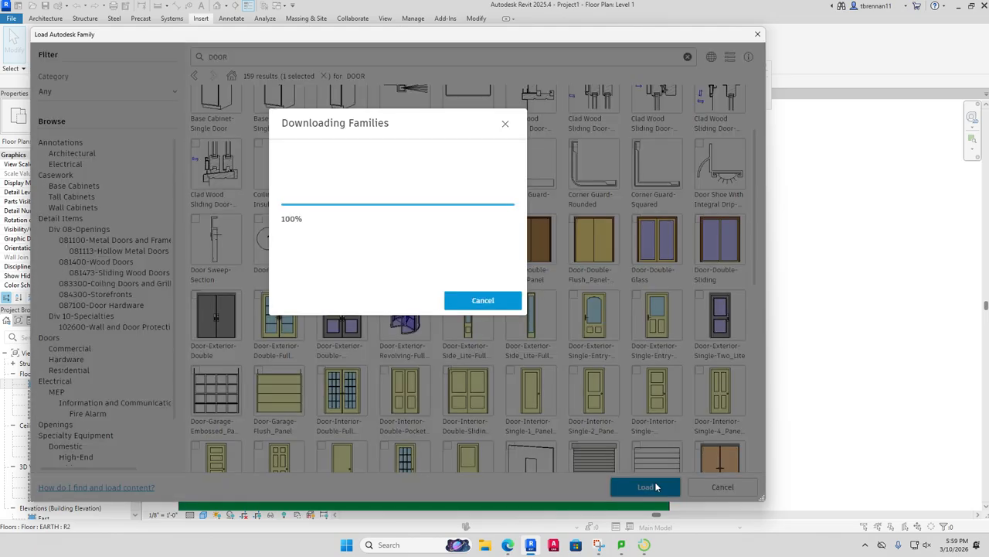
{"action": "left_click", "coordinate": [422, 249]}
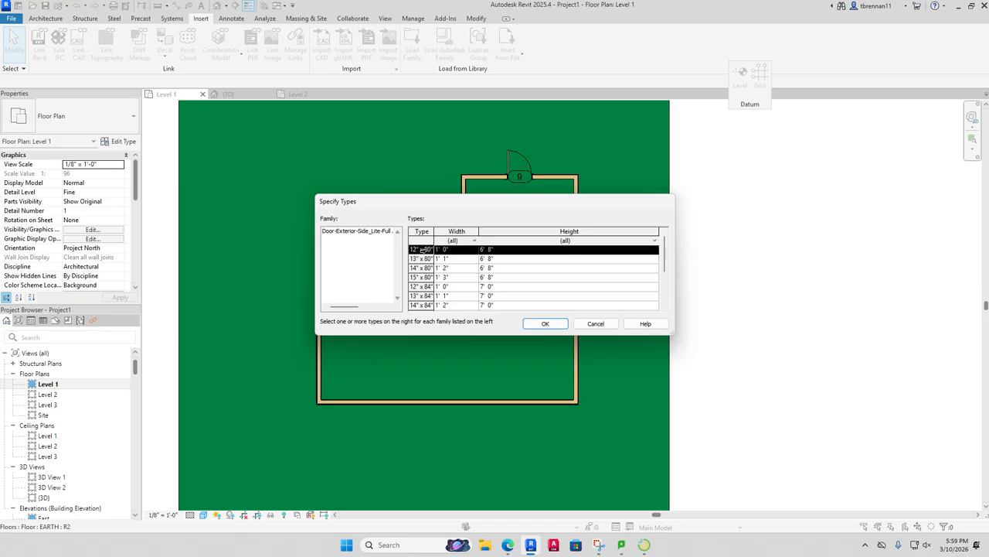
{"action": "left_click", "coordinate": [545, 323]}
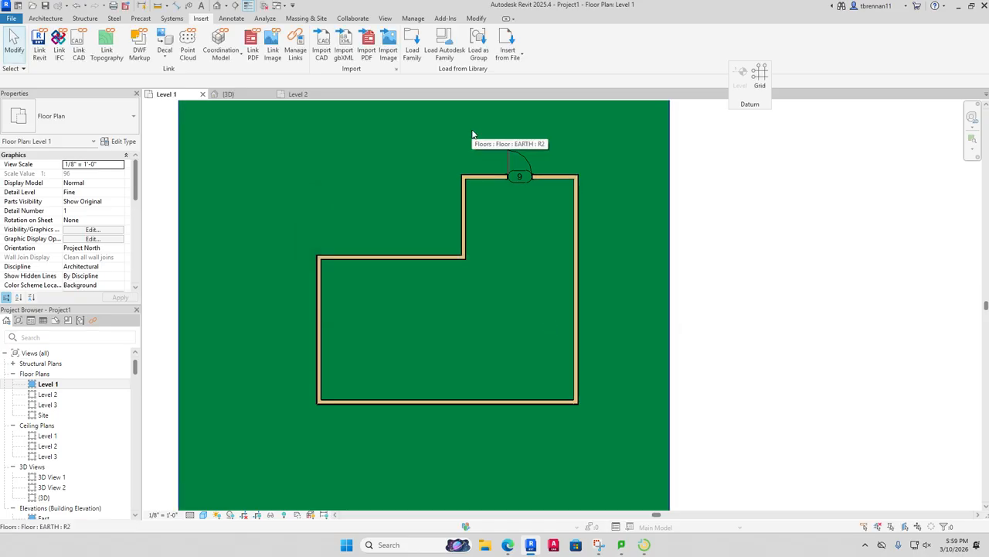
Step: Start placing a component and look through the loaded component types for the sidelight
{"action": "left_click", "coordinate": [46, 18]}
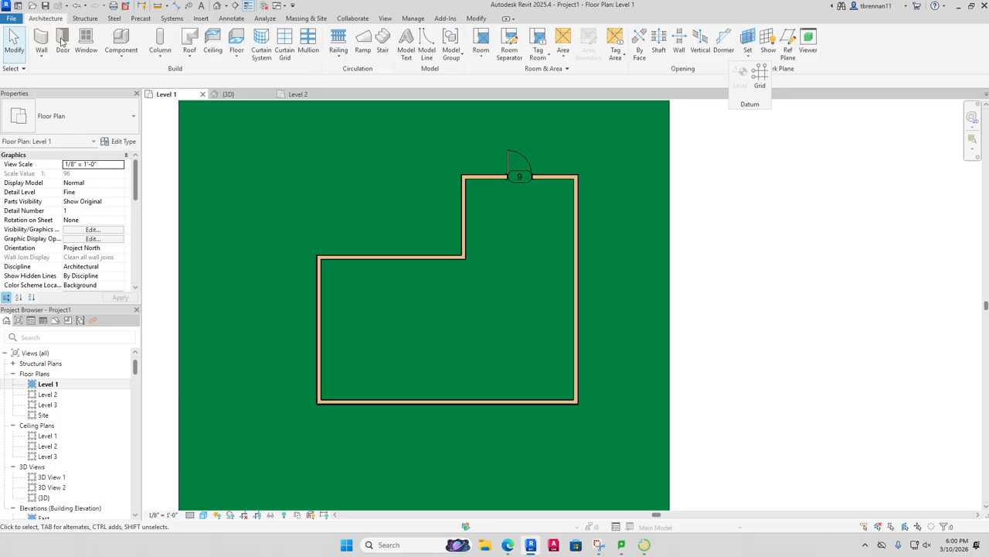
{"action": "left_click", "coordinate": [122, 57]}
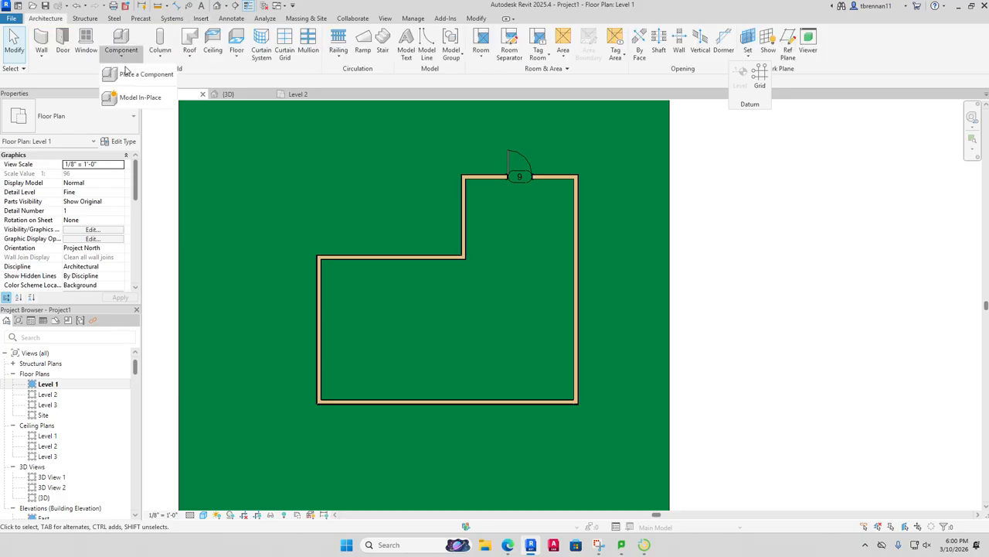
{"action": "left_click", "coordinate": [131, 75]}
{"action": "left_click", "coordinate": [133, 116]}
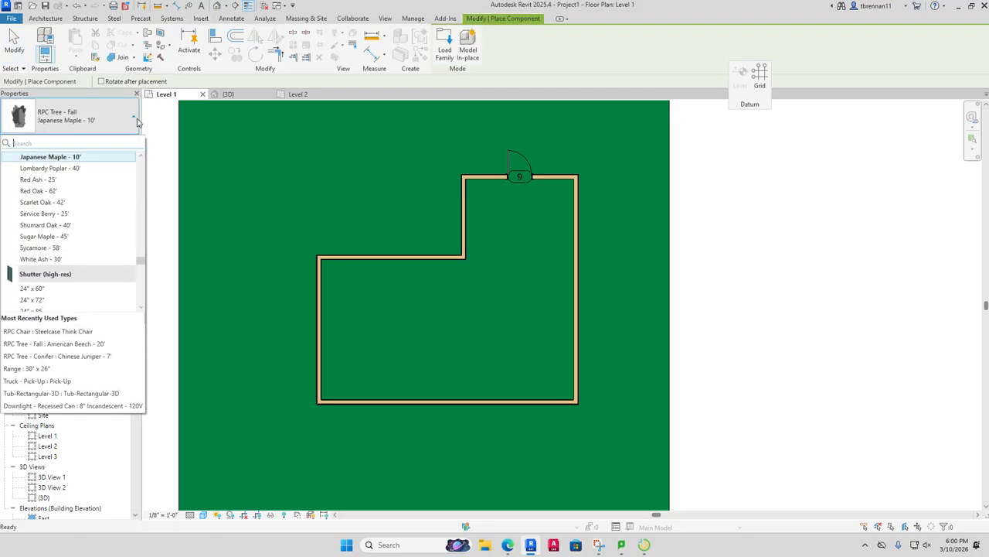
{"action": "left_click", "coordinate": [140, 276]}
{"action": "left_click_drag", "start_coordinate": [140, 287], "coordinate": [140, 311]}
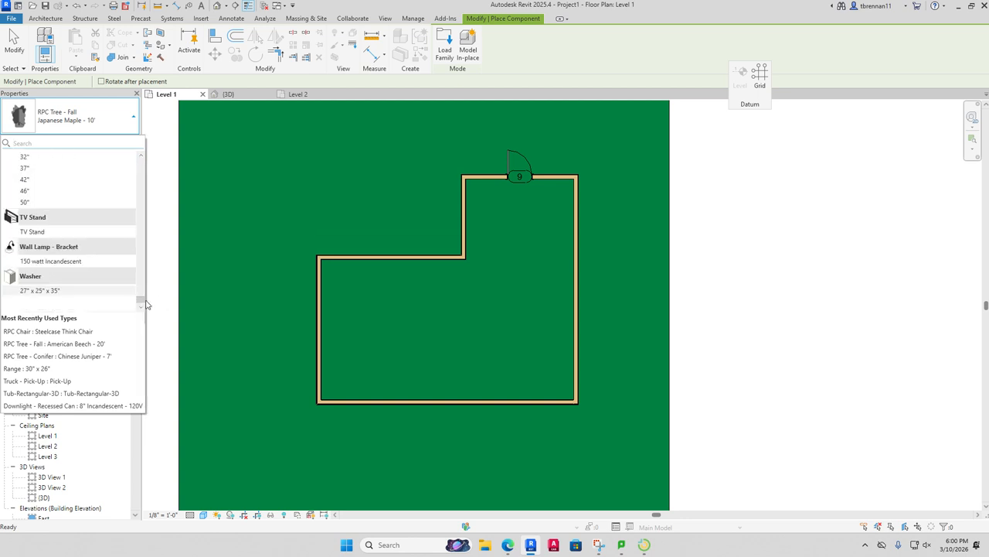
{"action": "left_click_drag", "start_coordinate": [147, 305], "coordinate": [156, 192]}
{"action": "scroll", "coordinate": [157, 192], "scroll_direction": "up", "scroll_amount": 5}
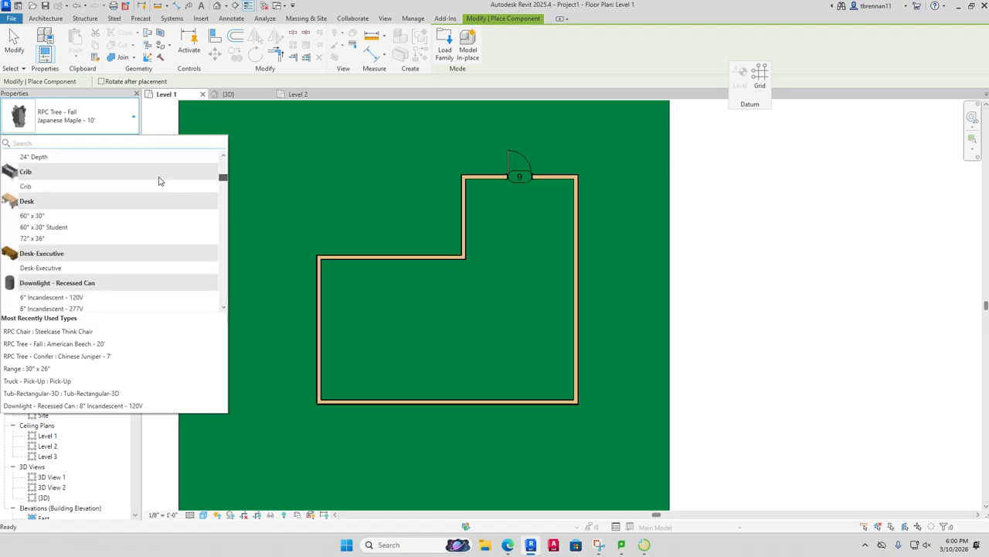
{"action": "scroll", "coordinate": [159, 190], "scroll_direction": "down", "scroll_amount": 4}
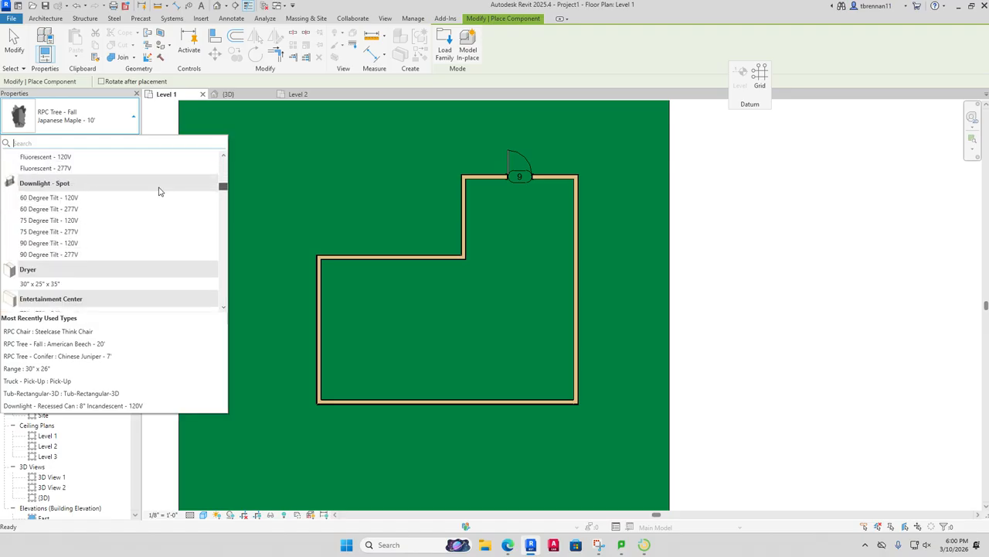
{"action": "left_click_drag", "start_coordinate": [159, 188], "coordinate": [191, 142]}
{"action": "left_click", "coordinate": [514, 65]}
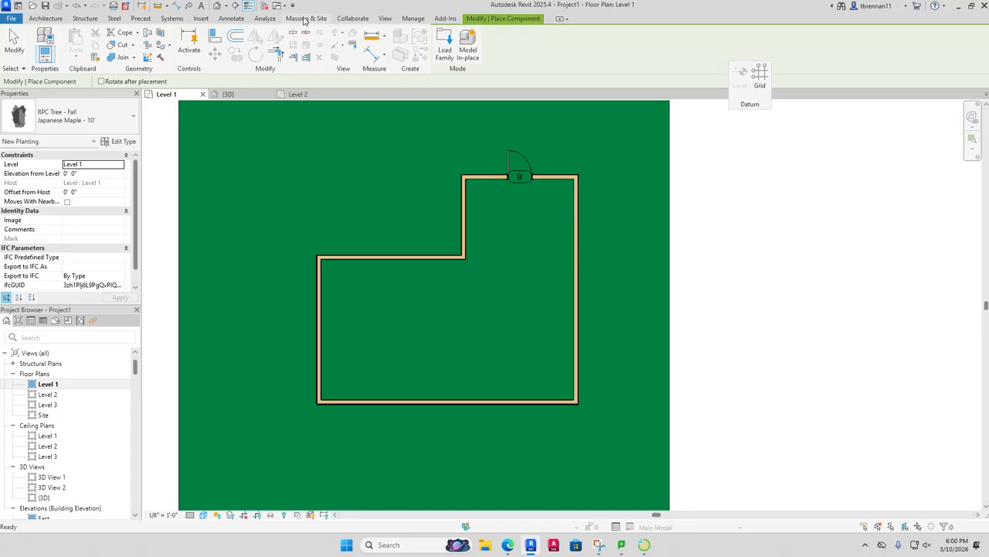
Step: Load the 12" x 80" type of the panelled Door-Exterior-Side_Lite-Full family once more and leave component placement
{"action": "left_click", "coordinate": [206, 20]}
{"action": "left_click", "coordinate": [444, 48]}
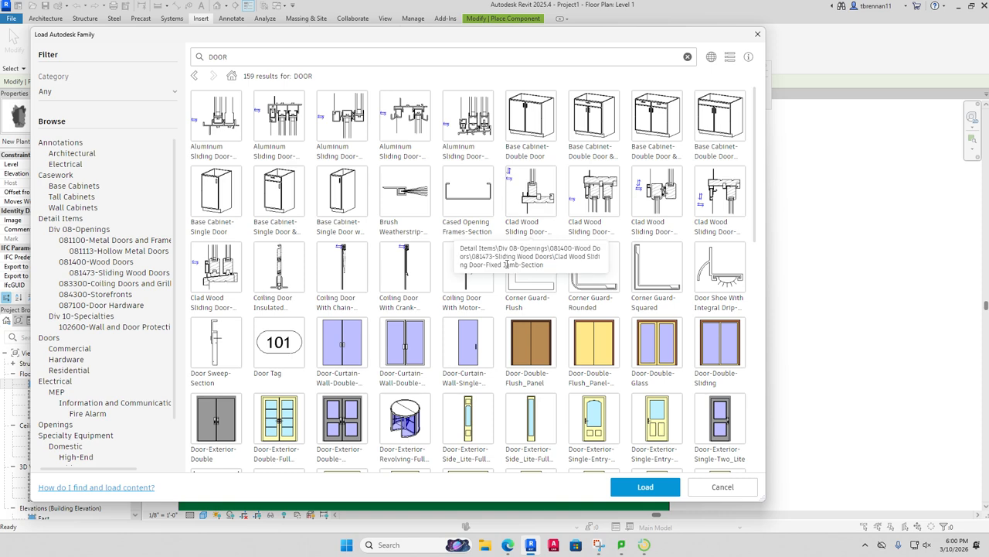
{"action": "left_click", "coordinate": [469, 421]}
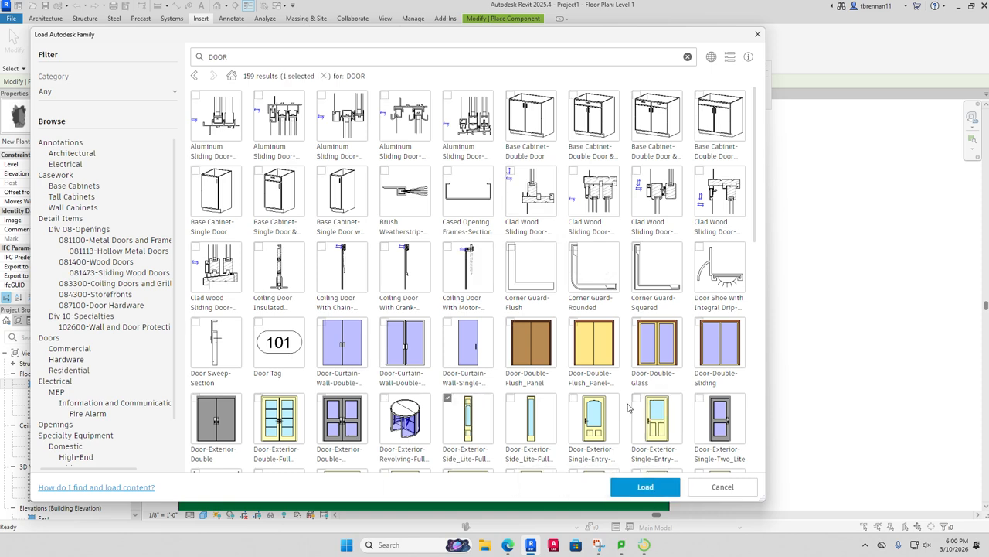
{"action": "scroll", "coordinate": [628, 408], "scroll_direction": "down", "scroll_amount": 2}
{"action": "left_click", "coordinate": [652, 488]}
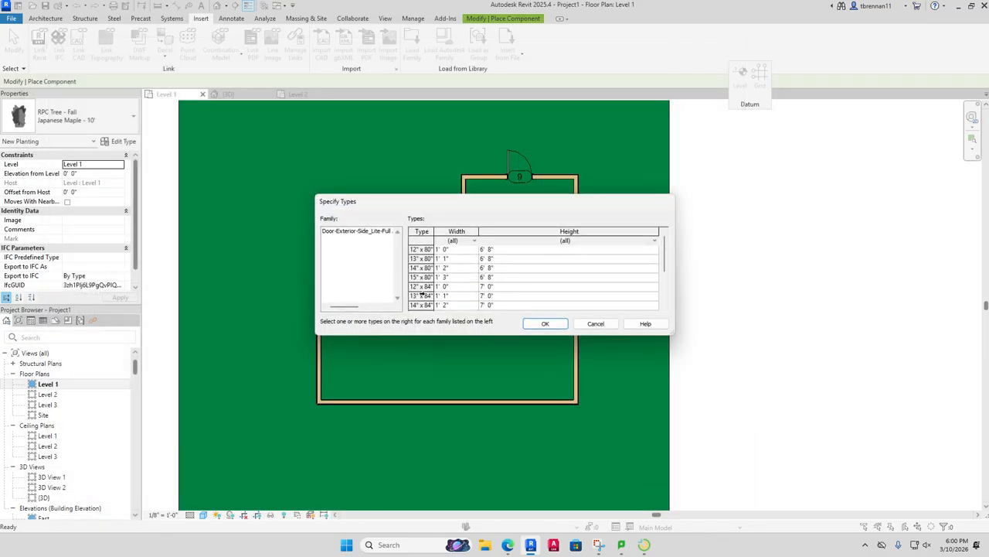
{"action": "left_click", "coordinate": [419, 248]}
{"action": "left_click", "coordinate": [544, 323]}
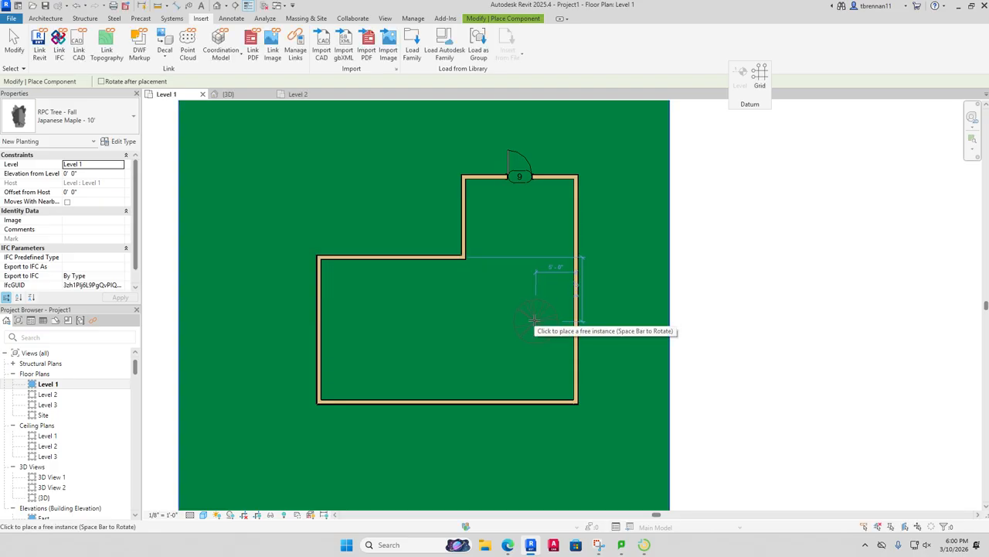
{"action": "key", "text": "Escape"}
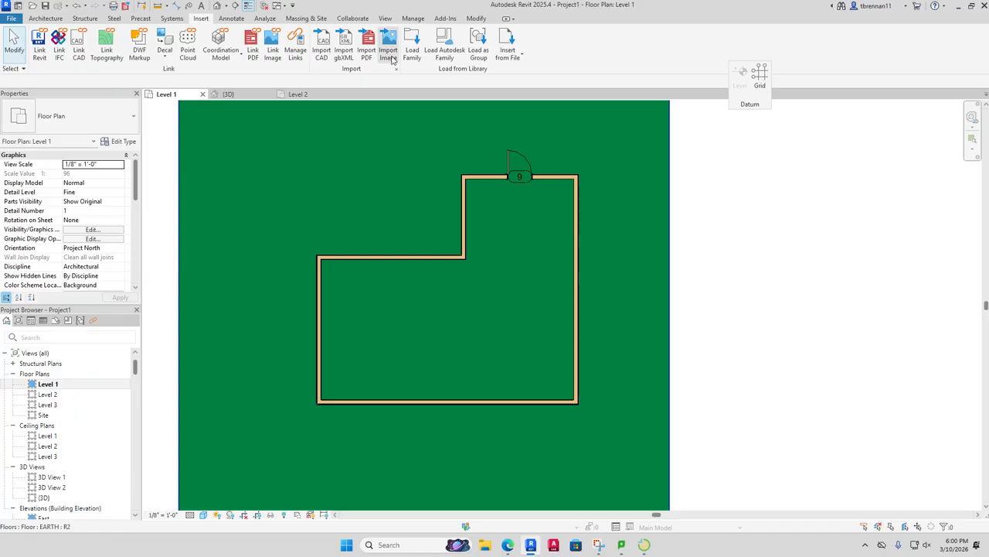
Step: Load the 12" x 80" type of the arched-glass Door-Exterior-Side_Lite-Full family from the Autodesk library
{"action": "left_click", "coordinate": [444, 47]}
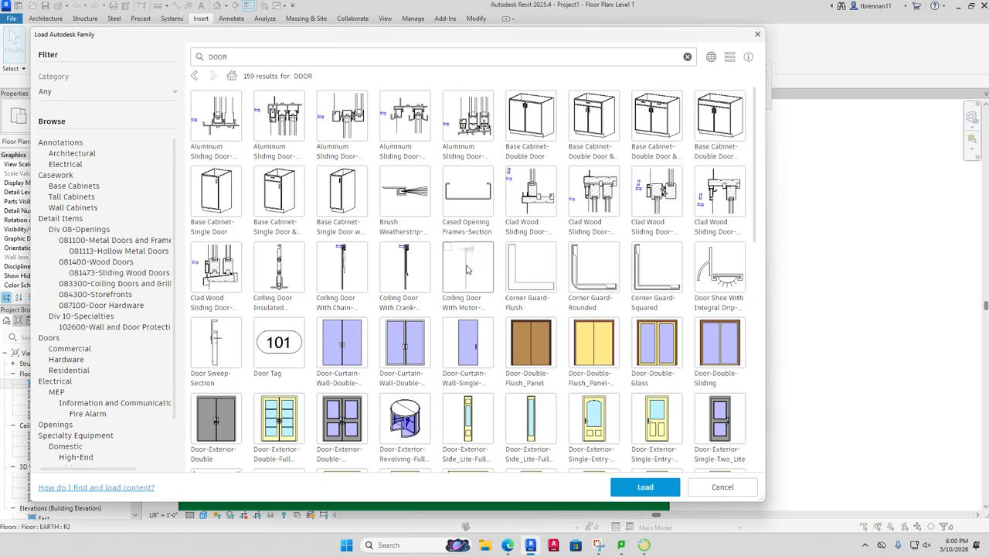
{"action": "scroll", "coordinate": [467, 269], "scroll_direction": "down", "scroll_amount": 2}
{"action": "left_click", "coordinate": [485, 292]}
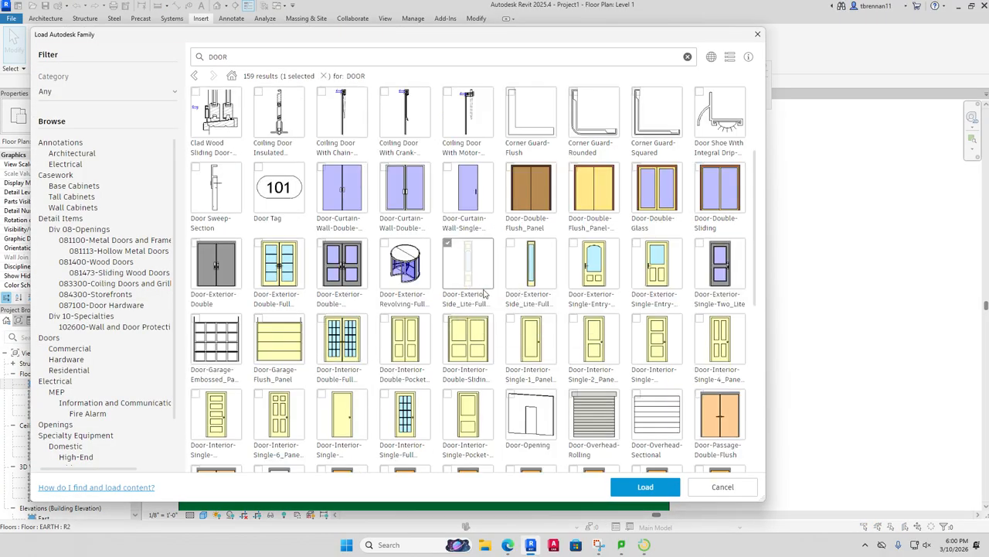
{"action": "left_click", "coordinate": [638, 487]}
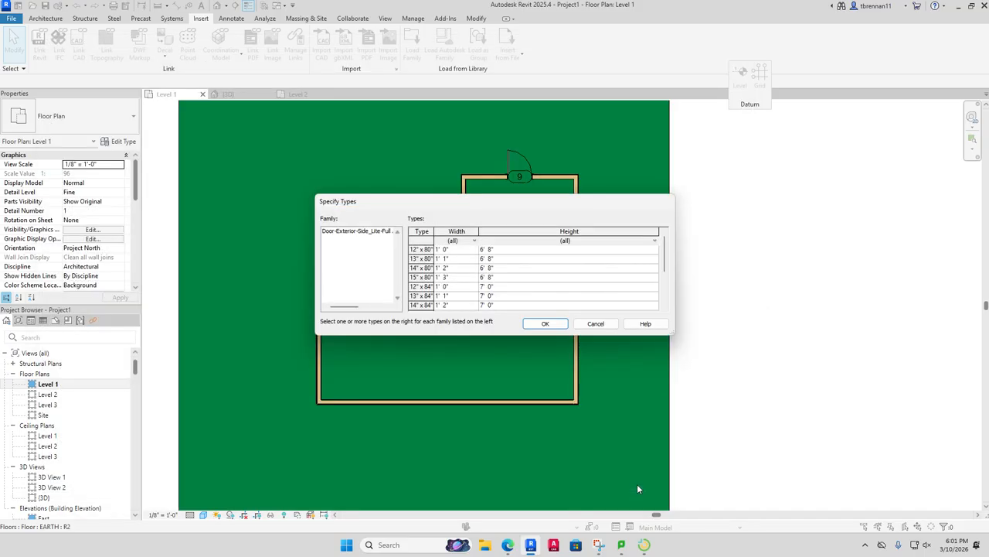
{"action": "left_click", "coordinate": [417, 249]}
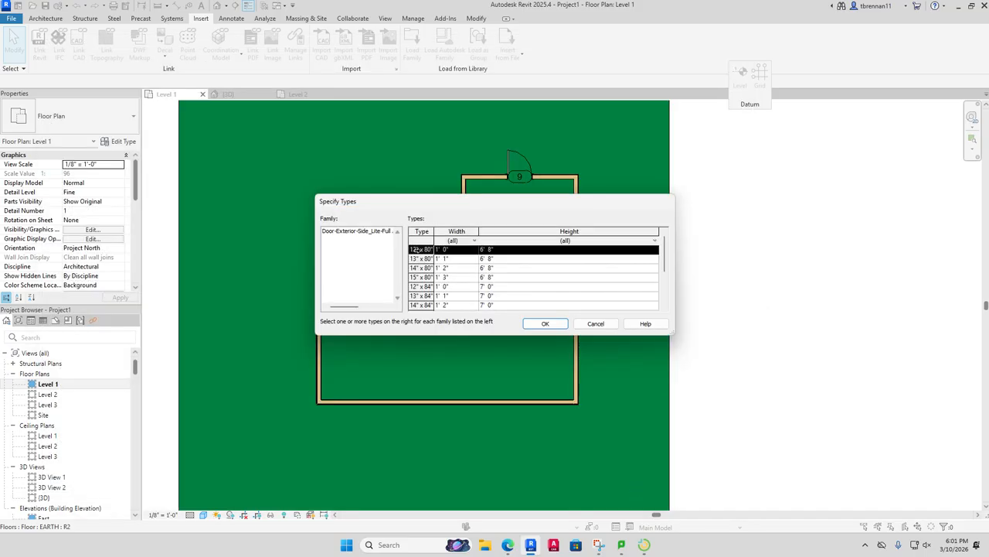
{"action": "left_click", "coordinate": [544, 323]}
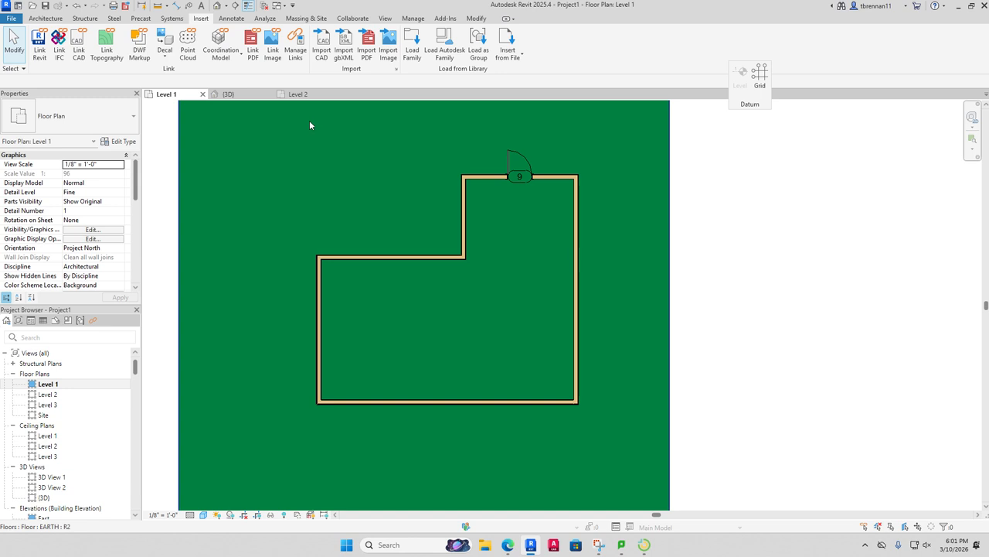
Step: Place a 12" x 80" Door-Exterior-Side_Lite-Full Arch Glass sidelight on each side of the entry door in the projecting wing's wall
{"action": "left_click", "coordinate": [46, 18]}
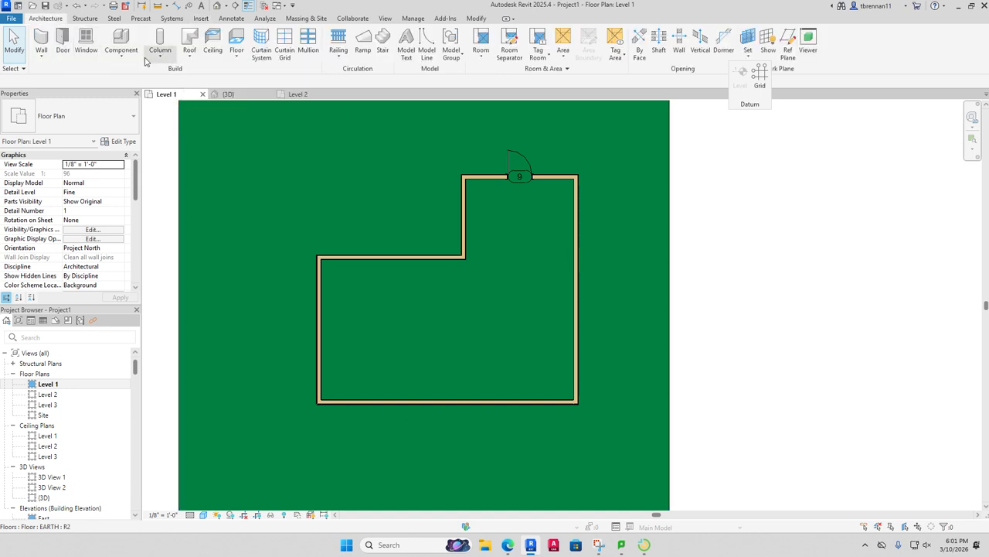
{"action": "left_click", "coordinate": [70, 46]}
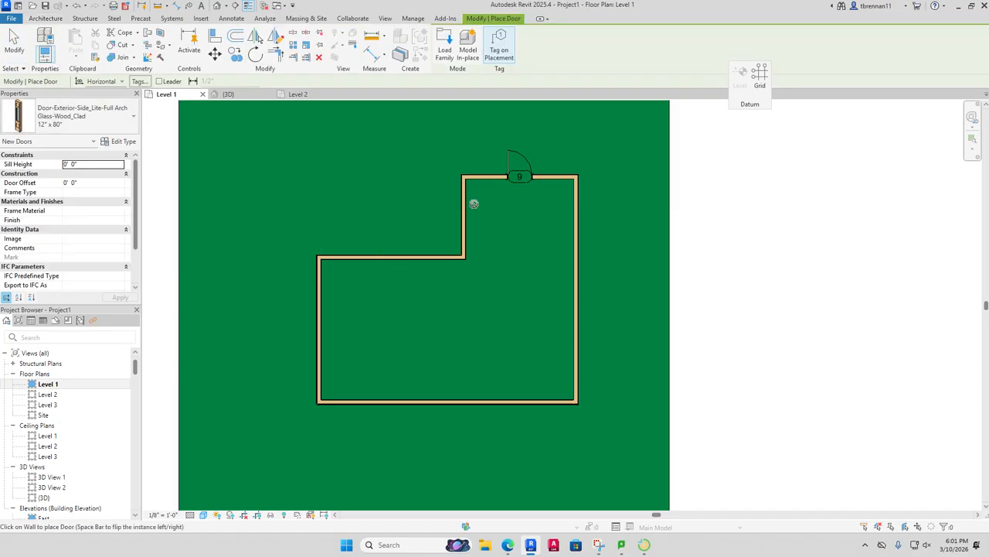
{"action": "scroll", "coordinate": [500, 182], "scroll_direction": "up", "scroll_amount": 4}
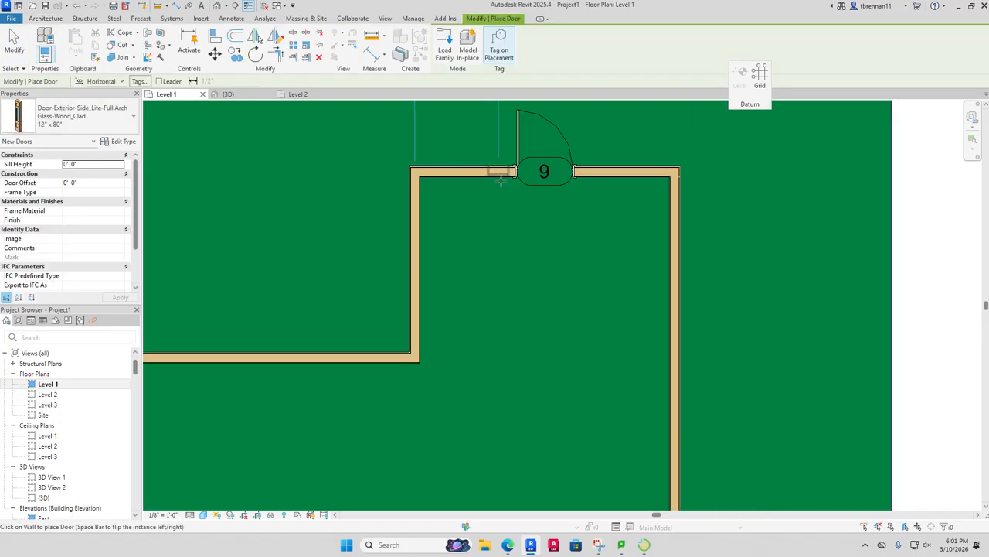
{"action": "scroll", "coordinate": [501, 180], "scroll_direction": "up", "scroll_amount": 2}
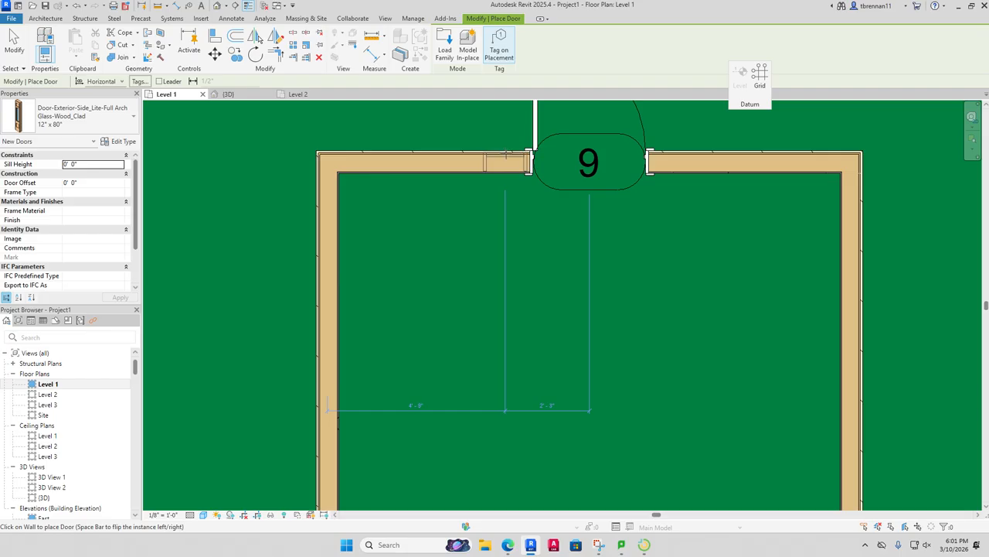
{"action": "left_click", "coordinate": [503, 156]}
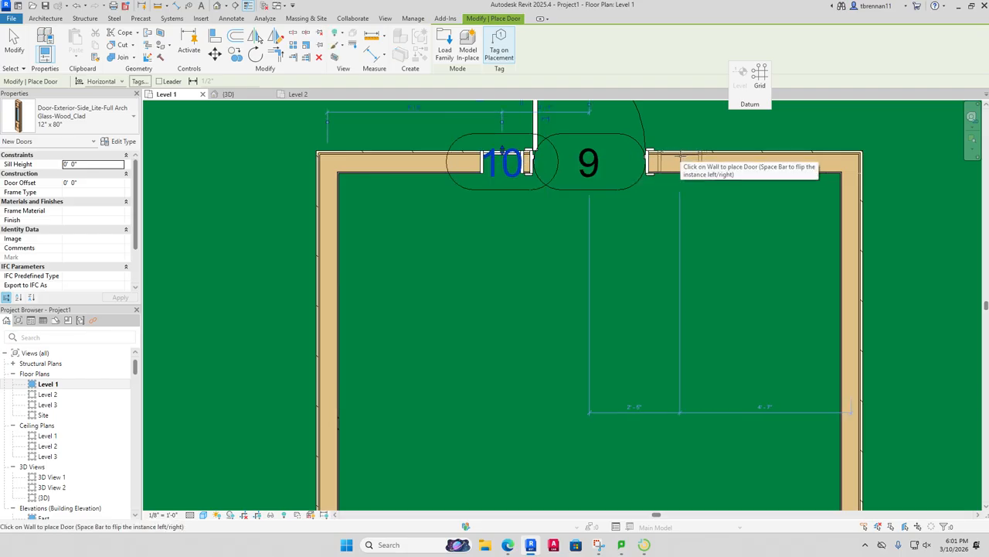
{"action": "left_click", "coordinate": [680, 157]}
{"action": "key", "text": "Escape"}
{"action": "key", "text": "Escape"}
Step: Examine the entry door, its sidelights and the surrounding wing walls in plan and in the 3D view
{"action": "scroll", "coordinate": [587, 162], "scroll_direction": "up", "scroll_amount": 3}
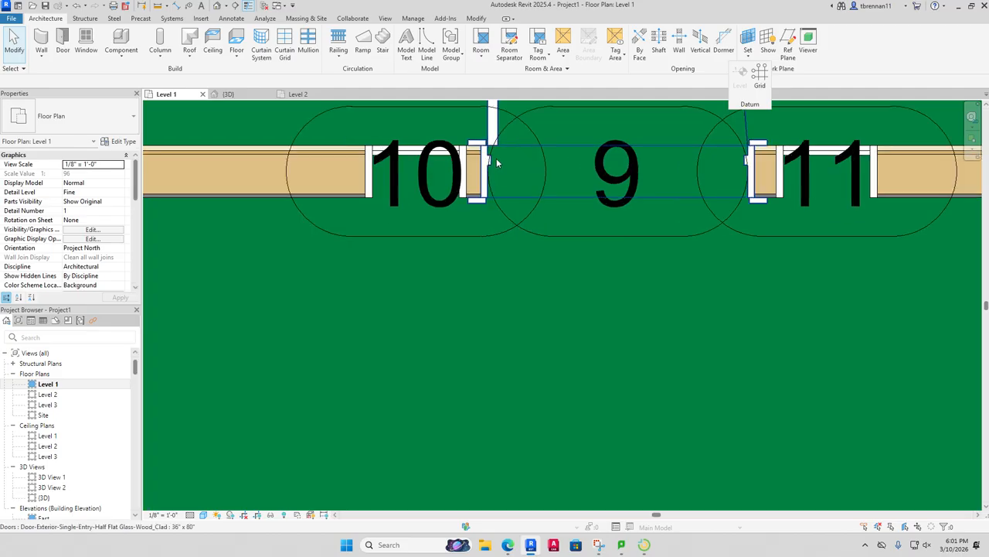
{"action": "middle_click_drag", "start_coordinate": [750, 277], "coordinate": [587, 311]}
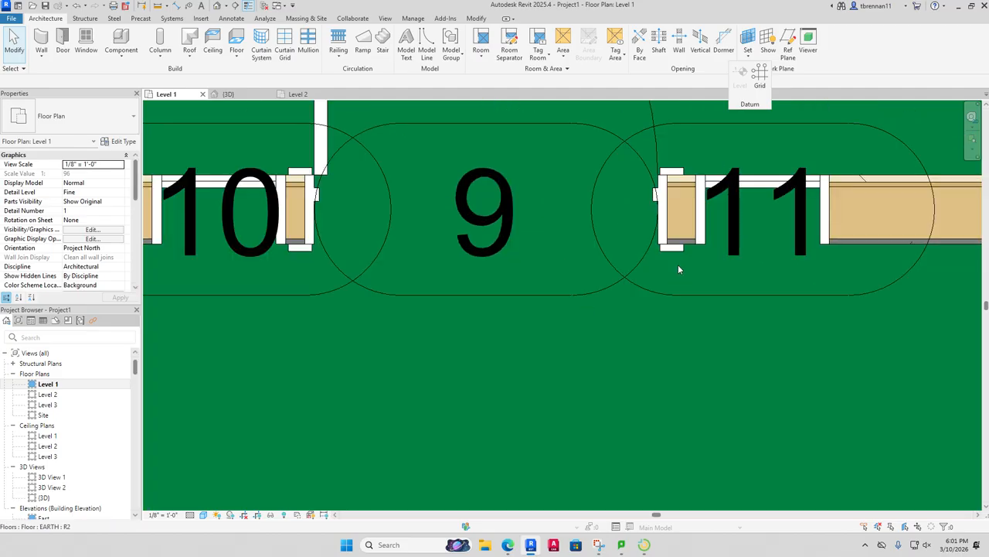
{"action": "scroll", "coordinate": [603, 252], "scroll_direction": "down", "scroll_amount": 8}
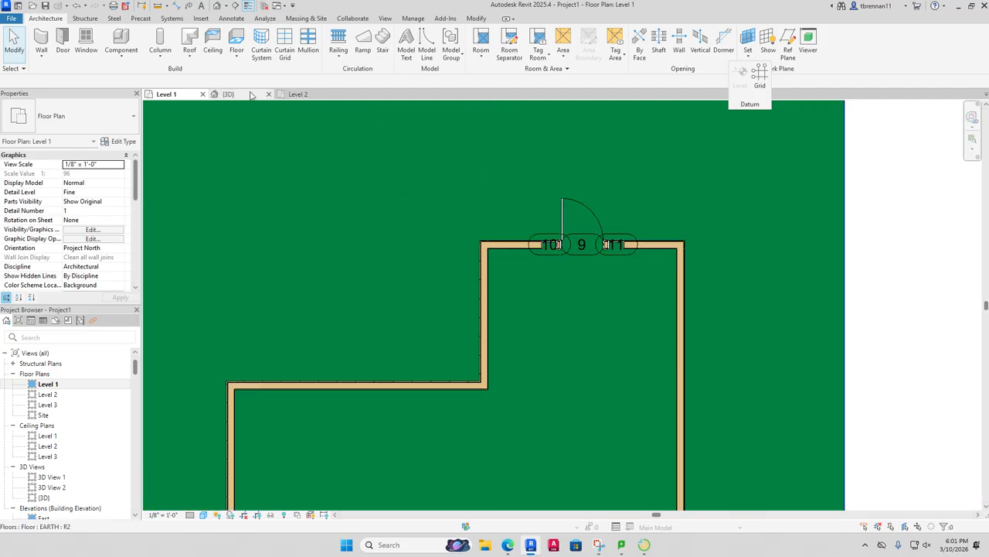
{"action": "left_click", "coordinate": [232, 94]}
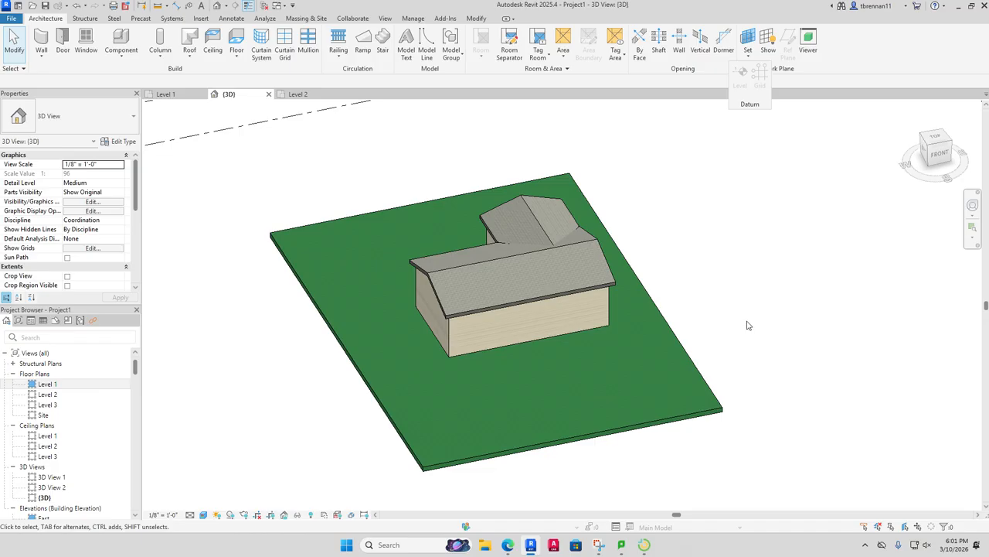
{"action": "middle_click_drag", "start_coordinate": [770, 329], "coordinate": [701, 348], "text": "shift"}
{"action": "scroll", "coordinate": [521, 354], "scroll_direction": "up", "scroll_amount": 10}
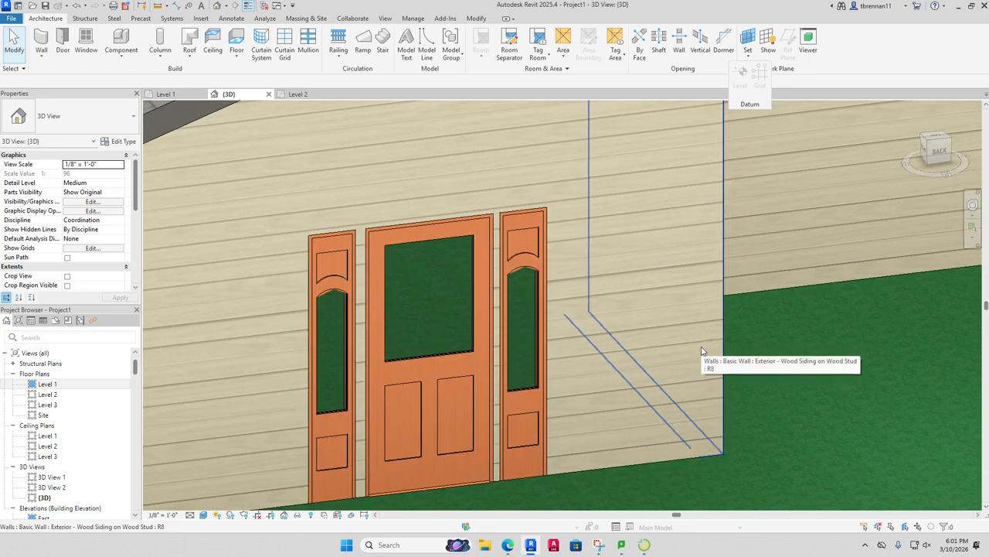
{"action": "scroll", "coordinate": [701, 351], "scroll_direction": "down", "scroll_amount": 6}
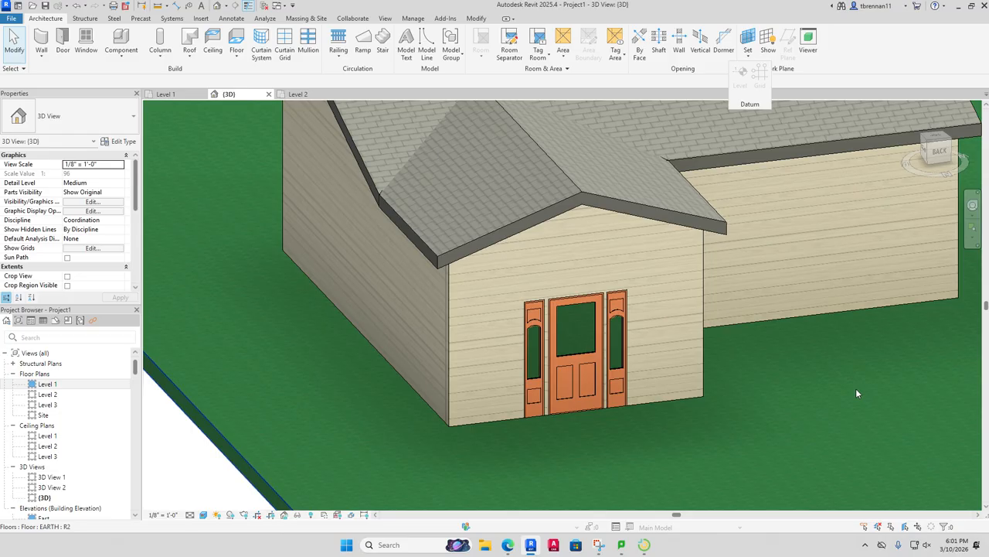
{"action": "scroll", "coordinate": [856, 388], "scroll_direction": "down", "scroll_amount": 3}
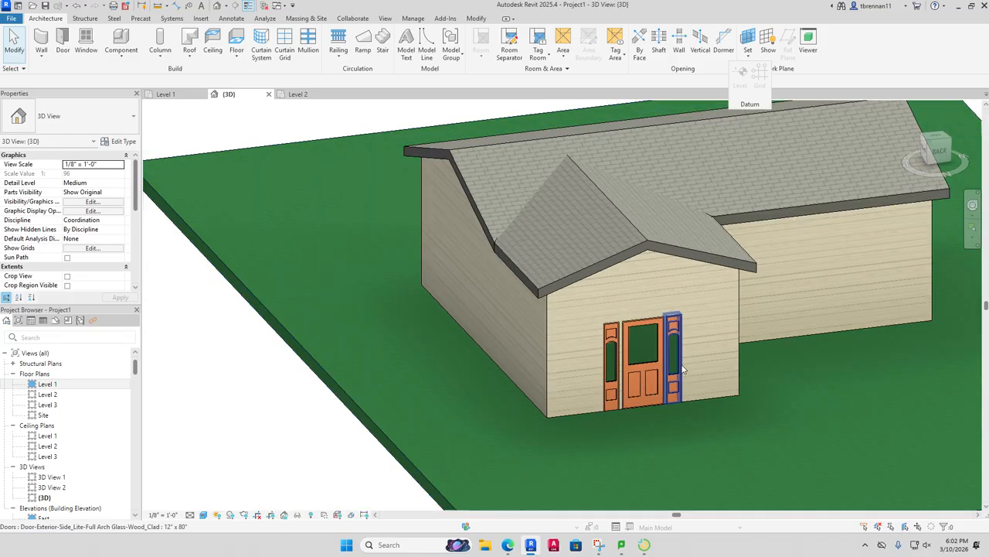
{"action": "scroll", "coordinate": [682, 369], "scroll_direction": "up", "scroll_amount": 2}
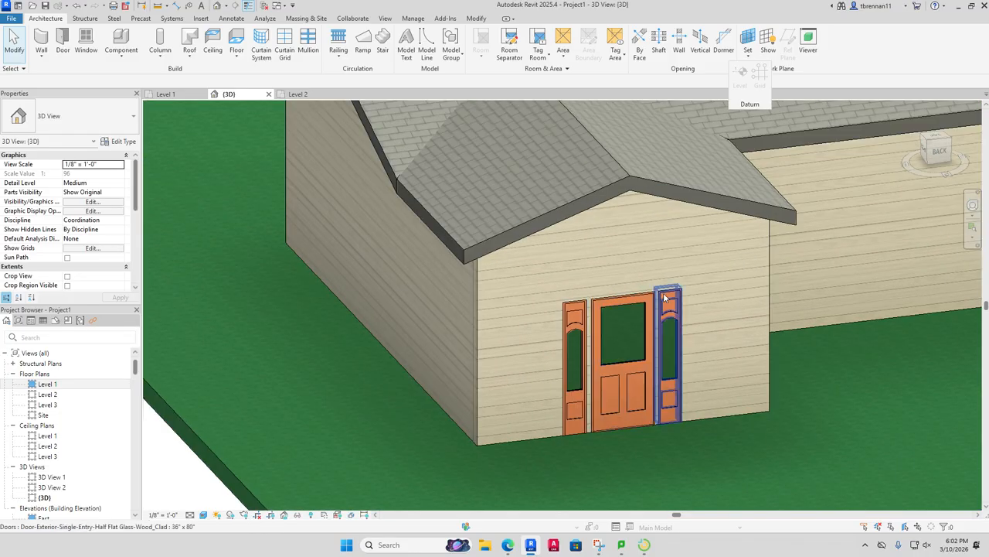
{"action": "left_click", "coordinate": [458, 309]}
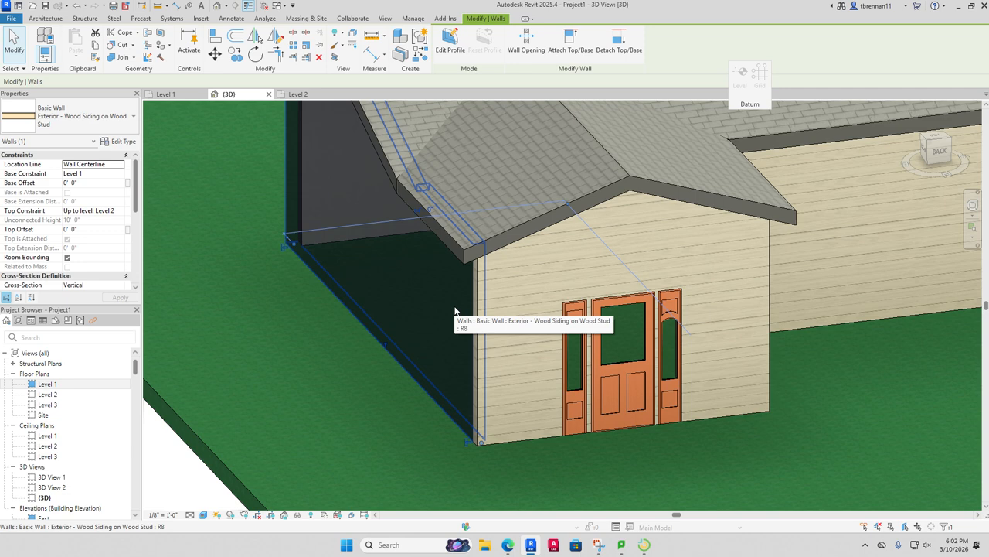
{"action": "key", "text": "Escape"}
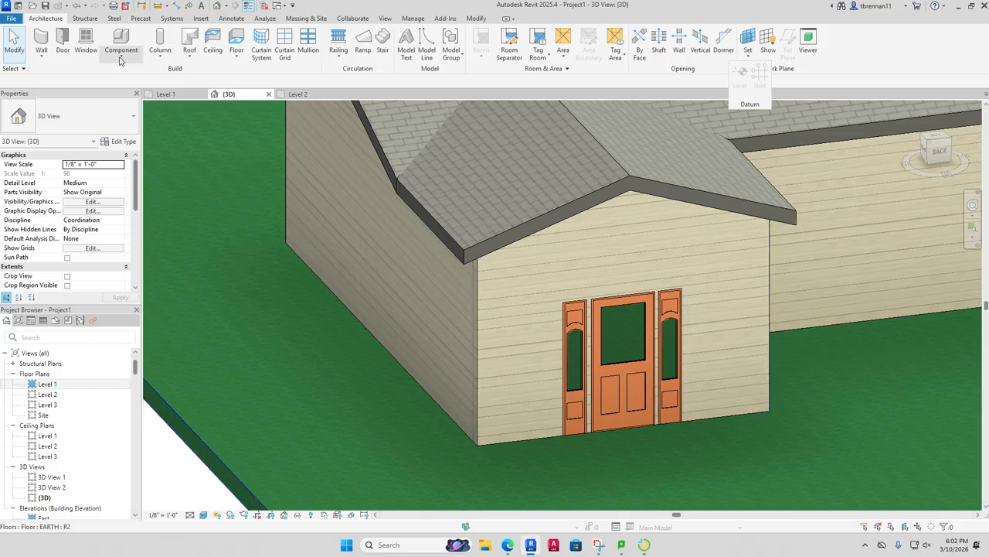
Step: Place a 36" x 36" Window-Fixed-Octagon centred above the entry door in the wing's gable wall in the 3D view
{"action": "left_click", "coordinate": [86, 40]}
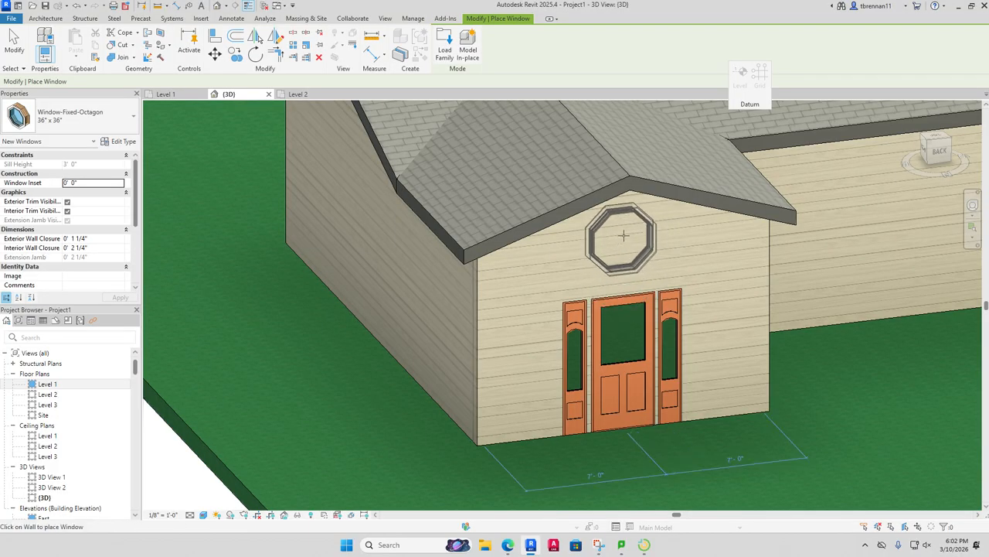
{"action": "left_click", "coordinate": [624, 234]}
{"action": "key", "text": "Escape"}
{"action": "key", "text": "Escape"}
Step: Edit the footprint of the projecting wing's roof and set its slope to 6" / 12"
{"action": "scroll", "coordinate": [785, 308], "scroll_direction": "down", "scroll_amount": 2}
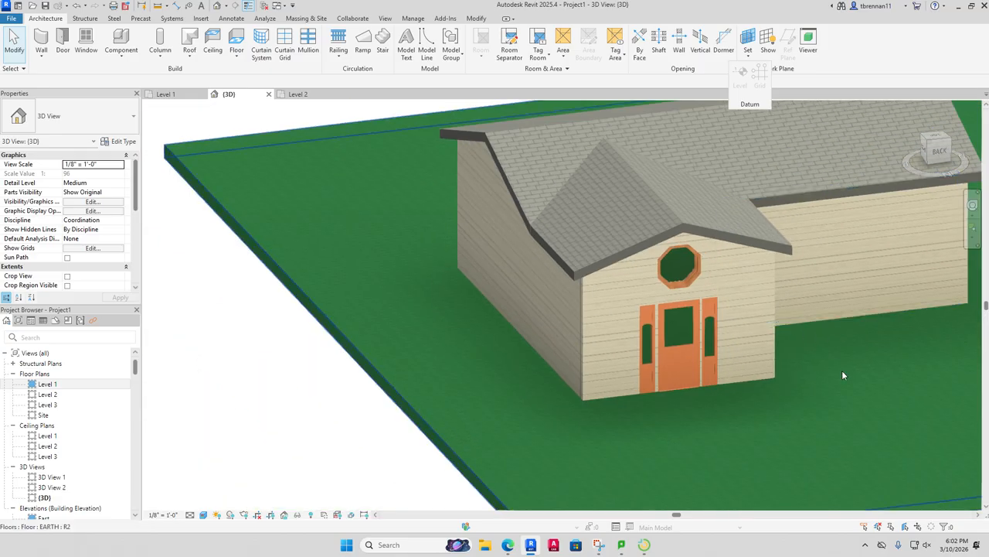
{"action": "middle_click_drag", "start_coordinate": [843, 375], "coordinate": [724, 394]}
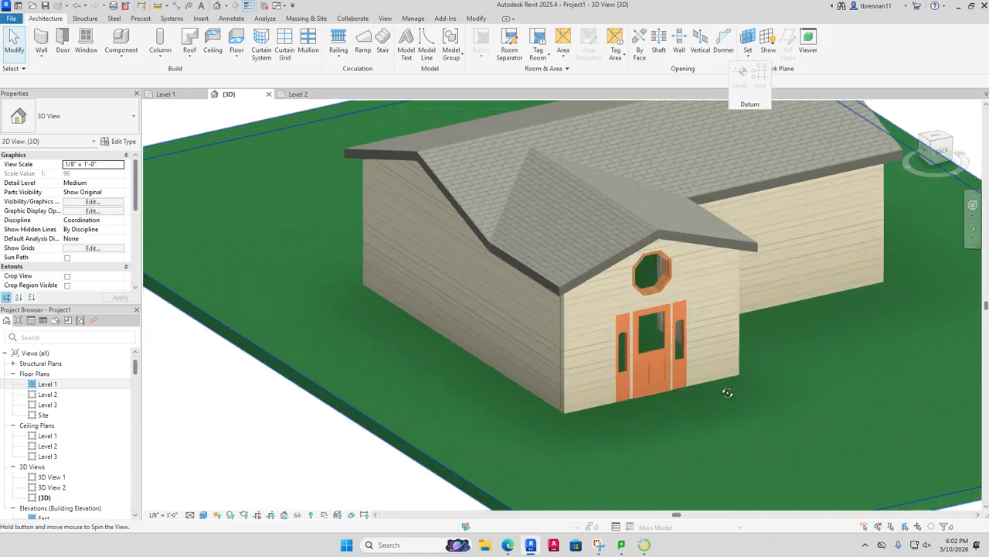
{"action": "double_click", "coordinate": [642, 234]}
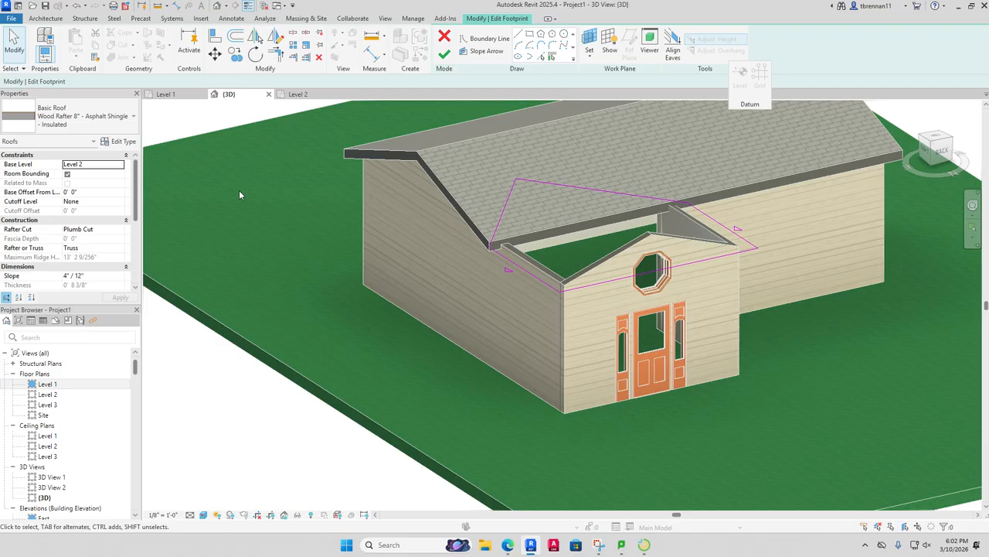
{"action": "left_click", "coordinate": [68, 276]}
{"action": "key", "text": "BackSpace"}
{"action": "type", "text": "6"}
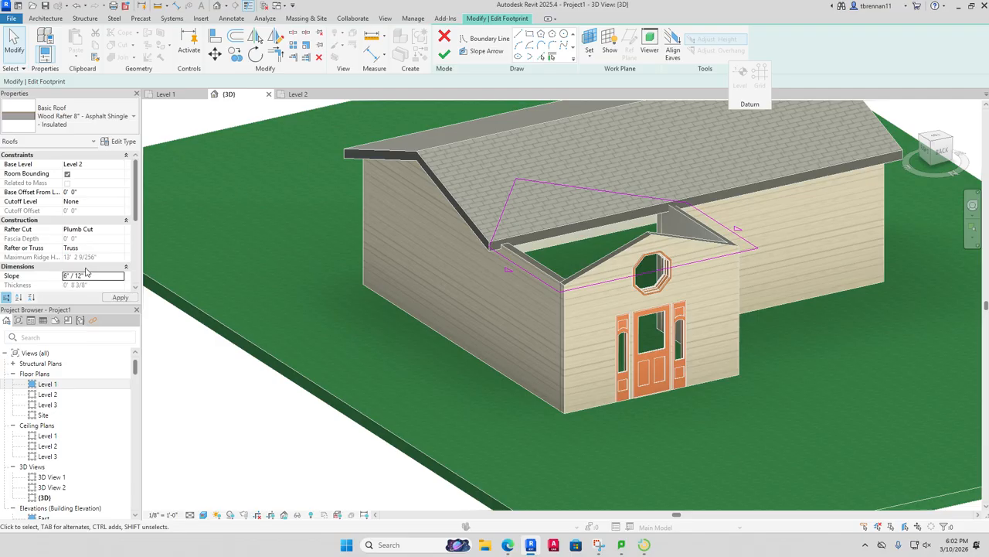
{"action": "left_click", "coordinate": [119, 298]}
{"action": "left_click", "coordinate": [443, 56]}
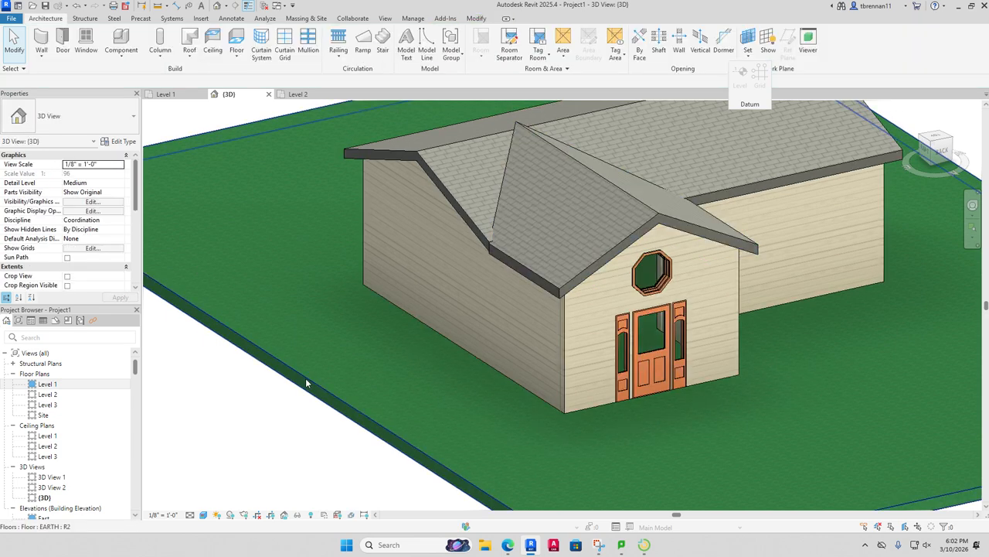
Step: Edit the main roof's footprint to a 6" / 12" slope and check both roofs in 3D
{"action": "double_click", "coordinate": [431, 177]}
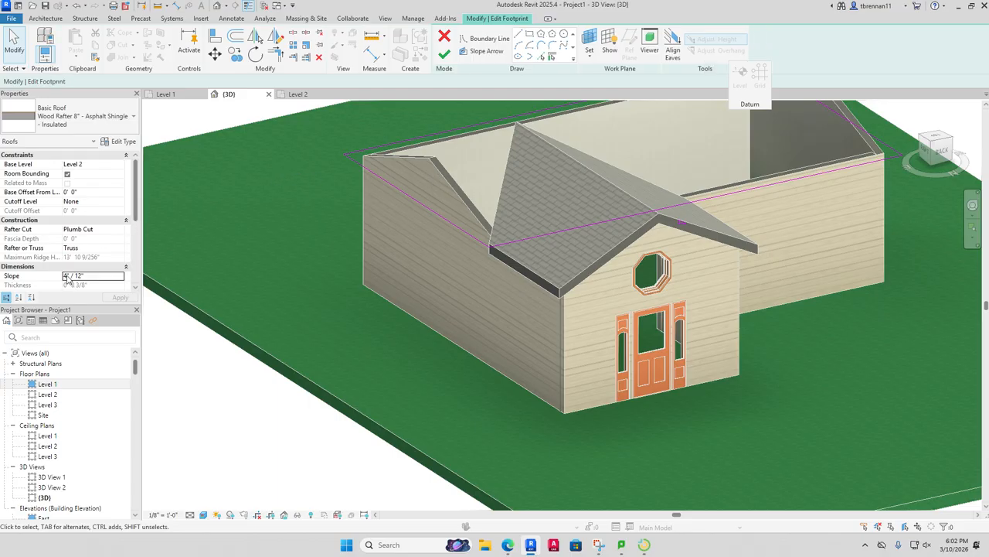
{"action": "type", "text": "6"}
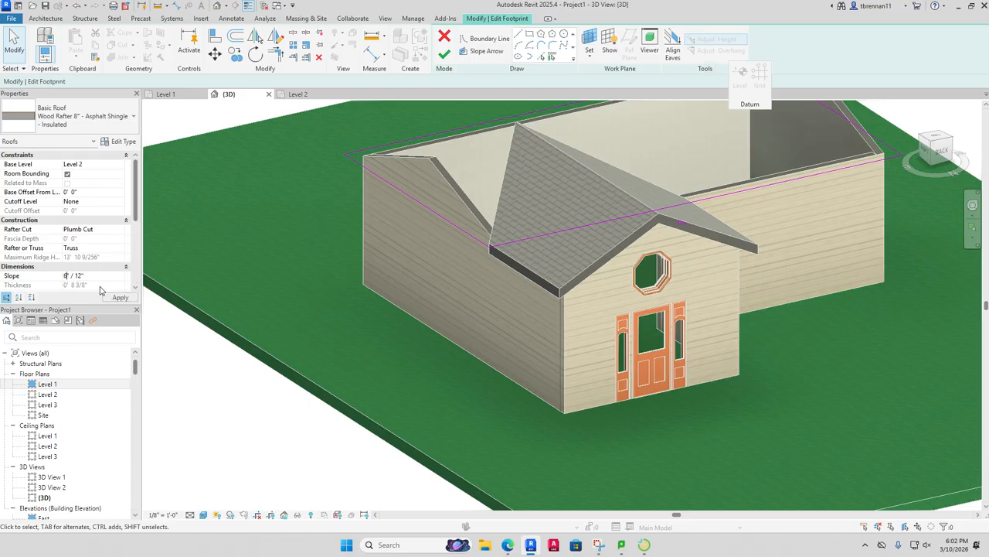
{"action": "left_click", "coordinate": [443, 54]}
{"action": "scroll", "coordinate": [387, 361], "scroll_direction": "down", "scroll_amount": 6}
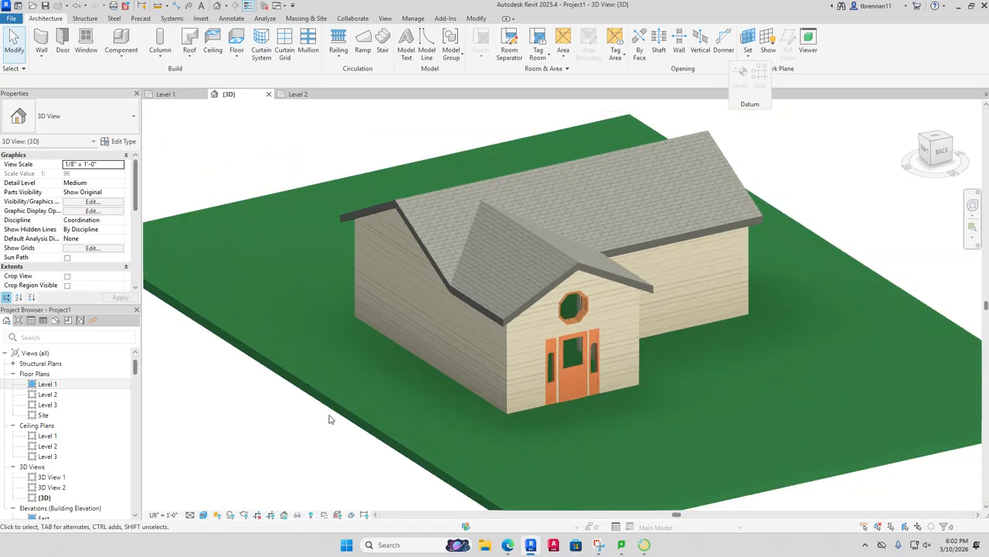
{"action": "middle_click_drag", "start_coordinate": [501, 398], "coordinate": [464, 309], "text": "shift"}
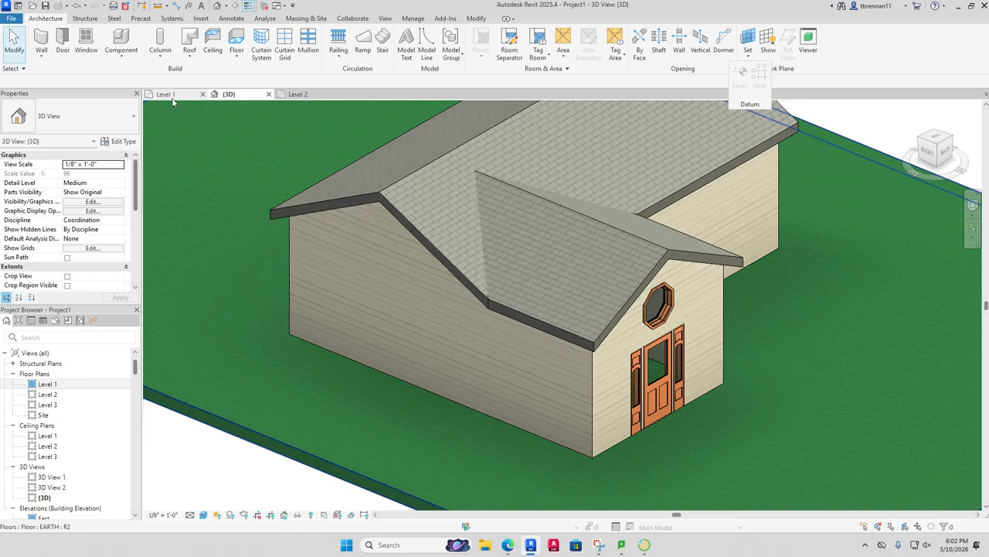
Step: Place a 57" x 72" Window-Casement-Double on Level 1 in the main building's upper wall, near the inner corner with the wing
{"action": "left_click", "coordinate": [179, 93]}
{"action": "middle_click_drag", "start_coordinate": [344, 247], "coordinate": [292, 171]}
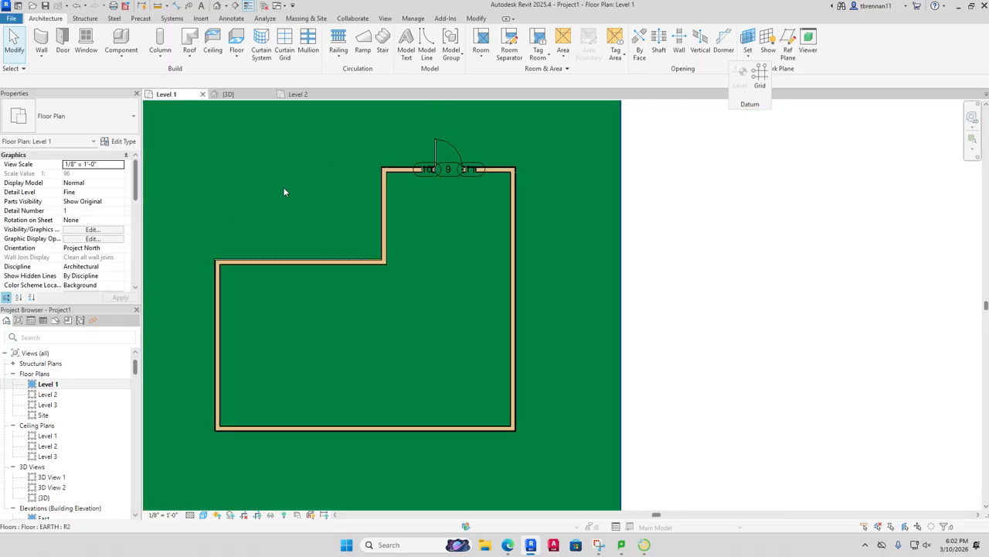
{"action": "left_click", "coordinate": [85, 42]}
{"action": "left_click", "coordinate": [133, 118]}
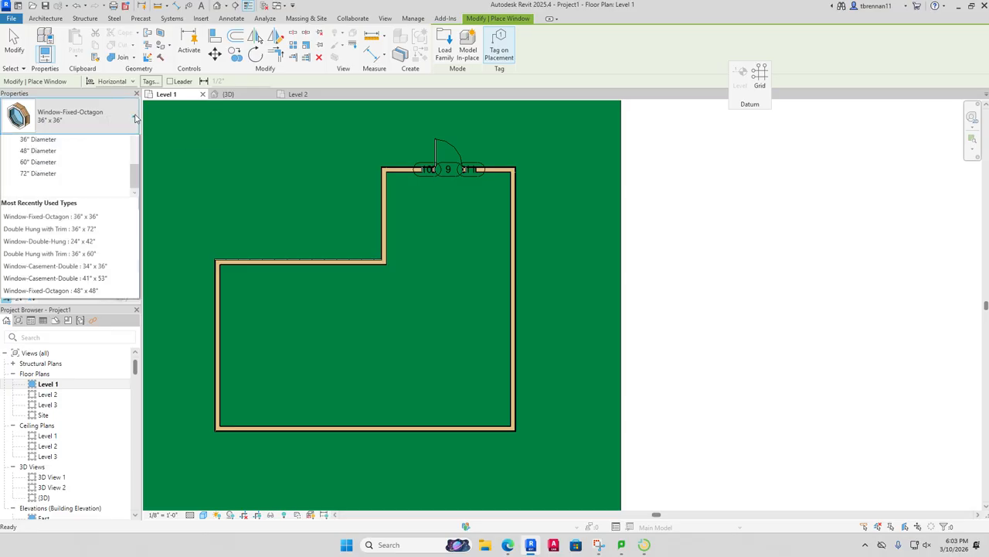
{"action": "left_click_drag", "start_coordinate": [135, 297], "coordinate": [139, 211]}
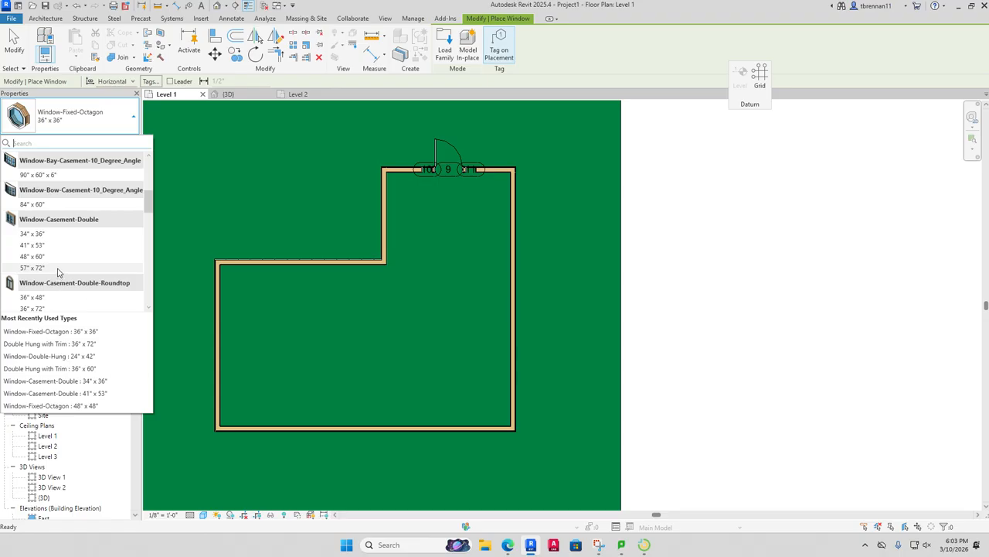
{"action": "left_click", "coordinate": [33, 268]}
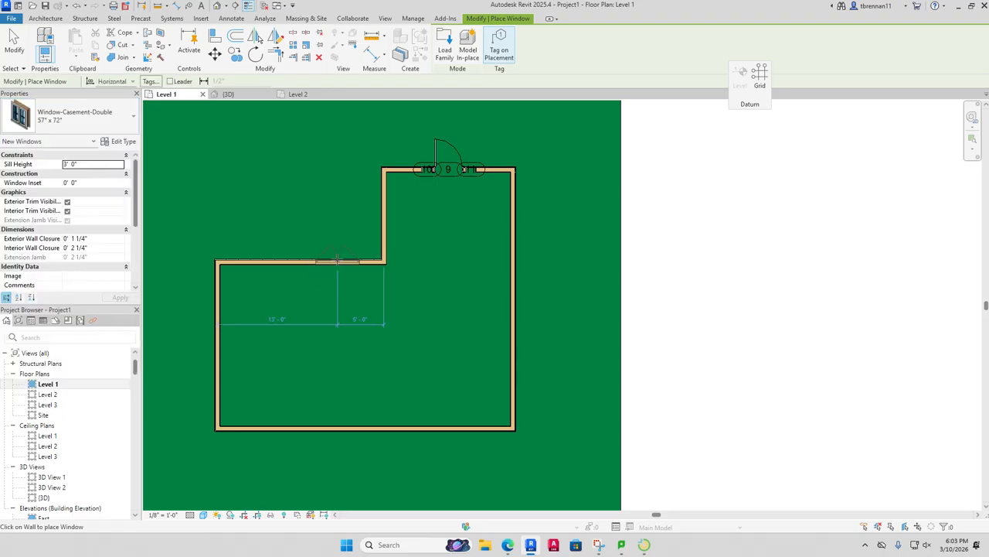
{"action": "left_click", "coordinate": [337, 260]}
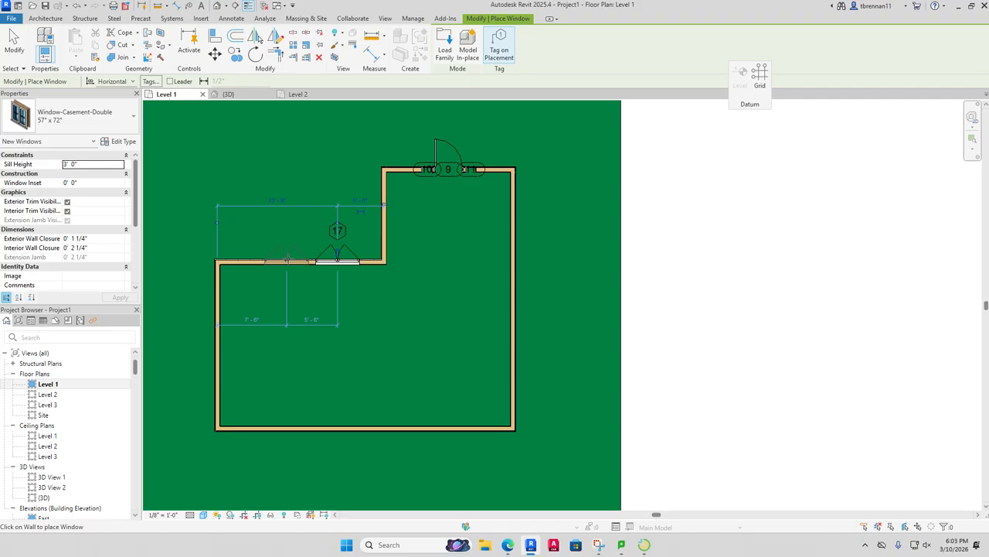
Step: Add a second 57" x 72" Window-Casement-Double beside the one in the upper wall, plus a pair in the main building's left wall
{"action": "left_click", "coordinate": [290, 260]}
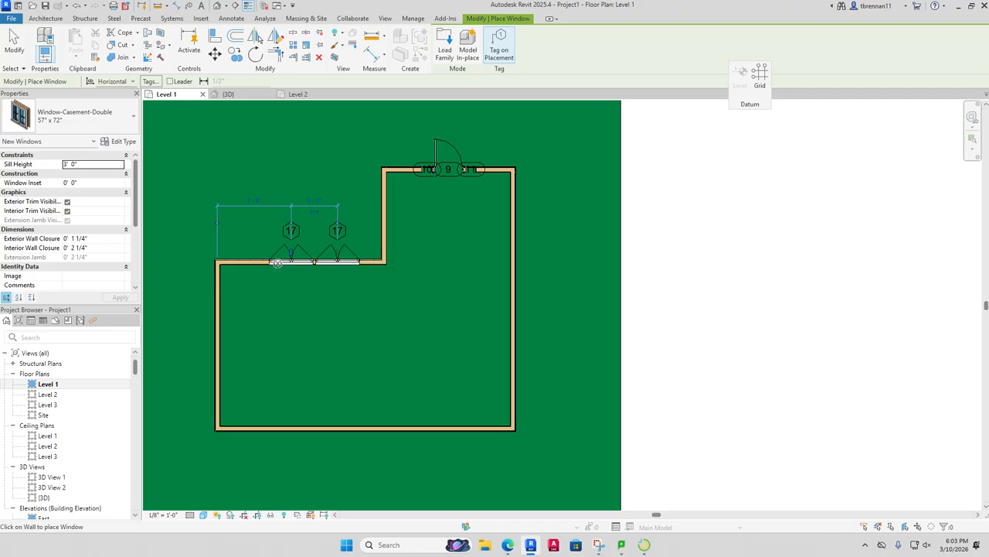
{"action": "left_click", "coordinate": [214, 310]}
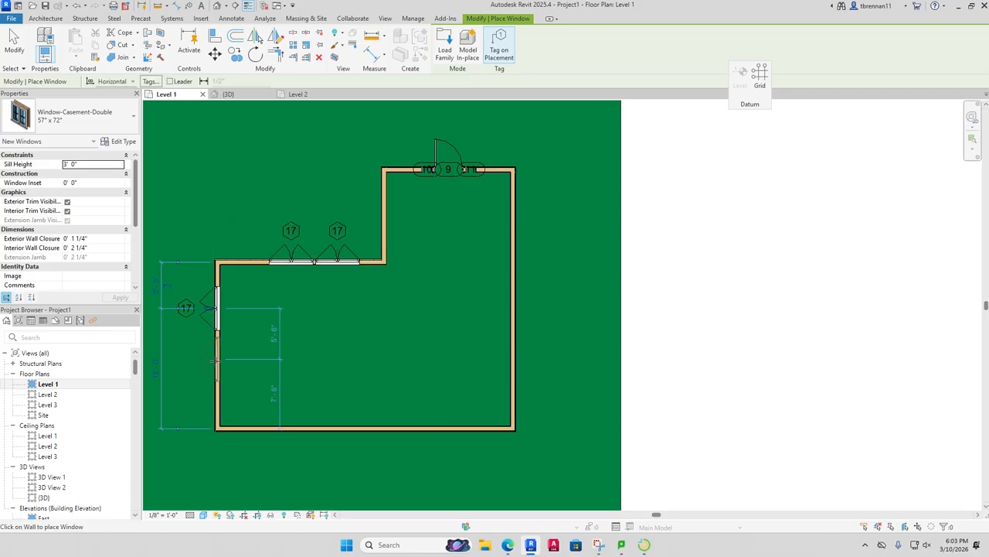
{"action": "left_click", "coordinate": [215, 359]}
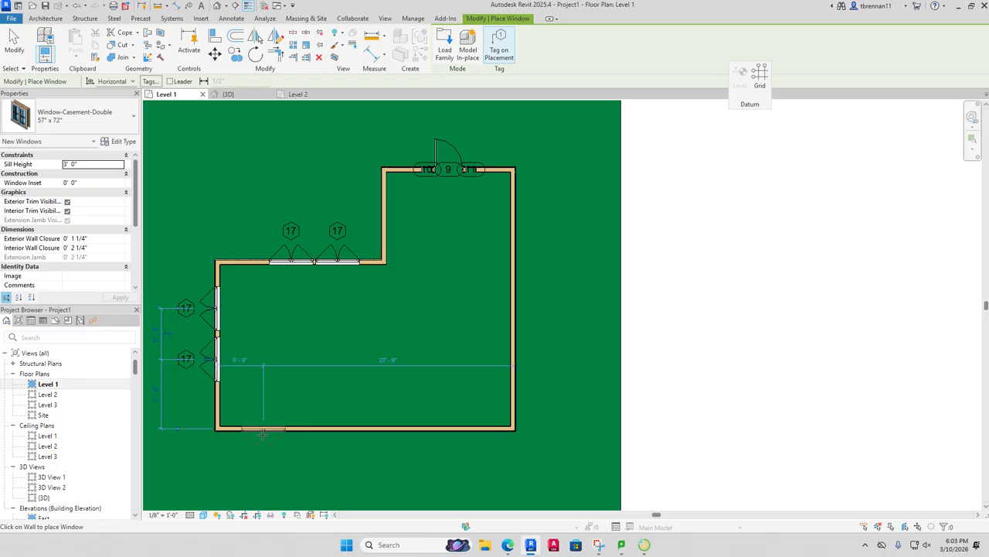
Step: Place four 57" x 72" Window-Casement-Double windows in the main building's lower wall, one pair towards each end
{"action": "left_click", "coordinate": [262, 434]}
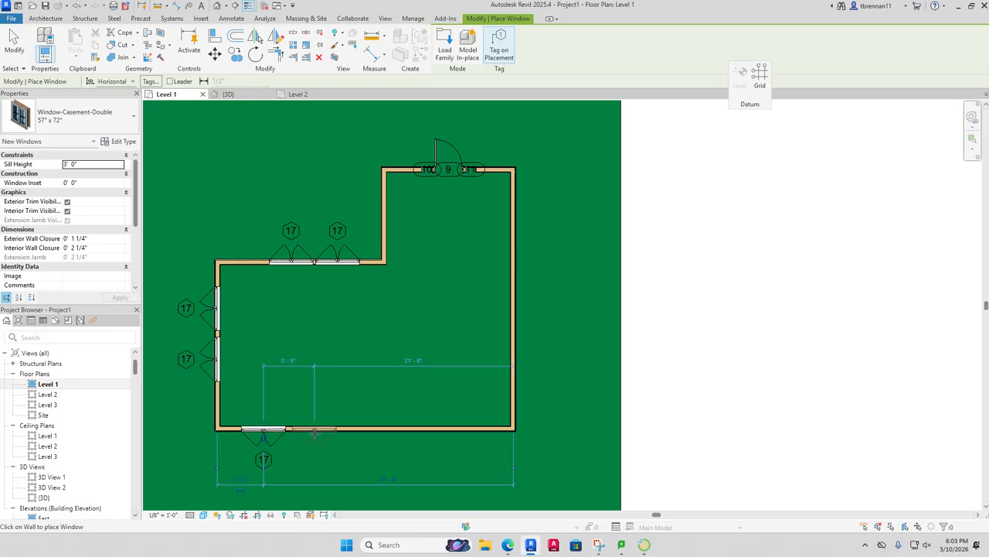
{"action": "left_click", "coordinate": [314, 434]}
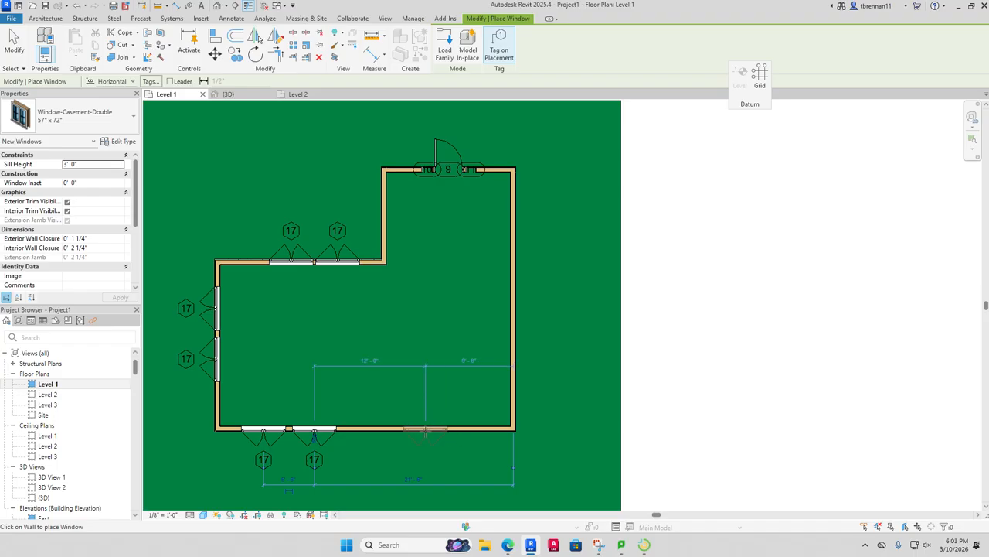
{"action": "left_click", "coordinate": [424, 432]}
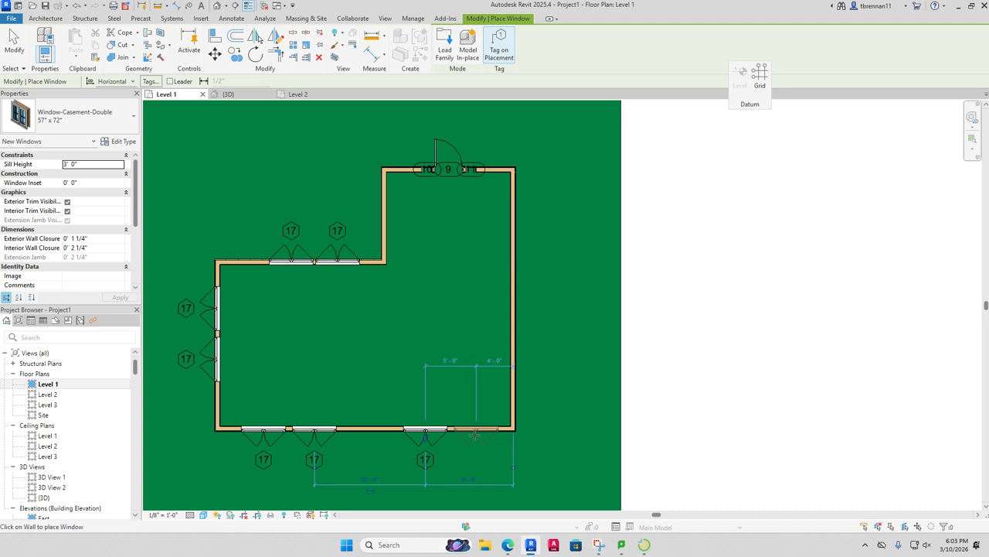
{"action": "left_click", "coordinate": [474, 434]}
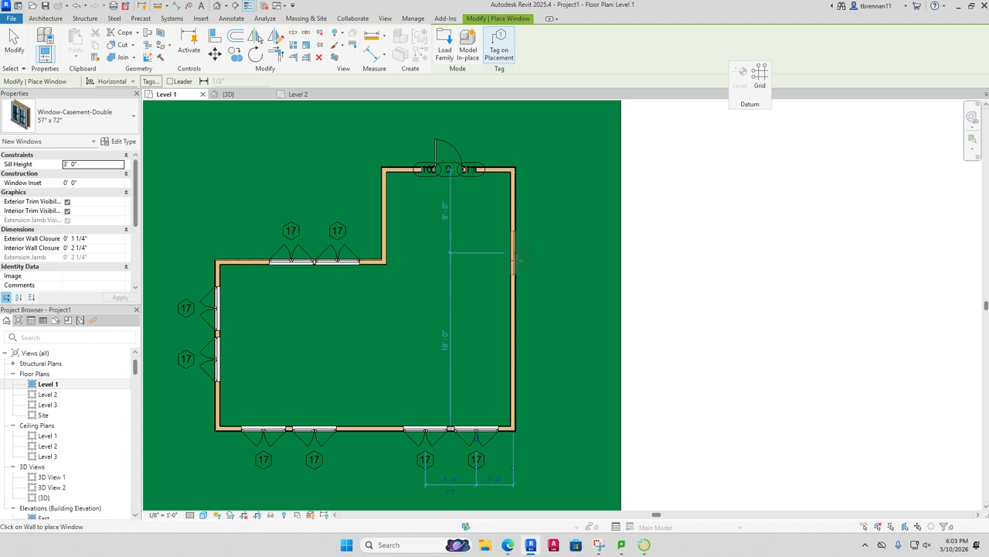
Step: Place a pair of 57" x 72" Window-Casement-Double windows midway along the building's right wall and check the model in 3D
{"action": "left_click", "coordinate": [517, 273]}
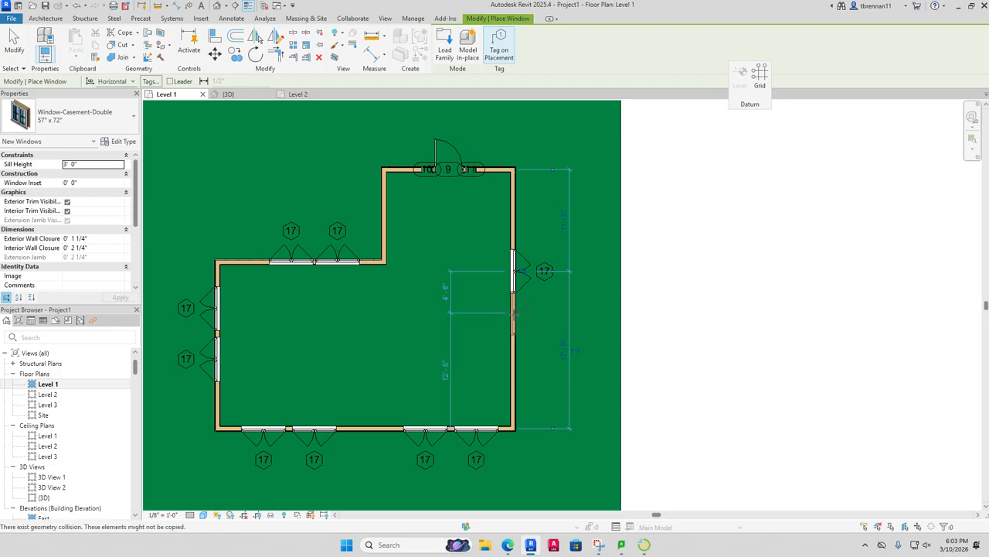
{"action": "left_click", "coordinate": [514, 316]}
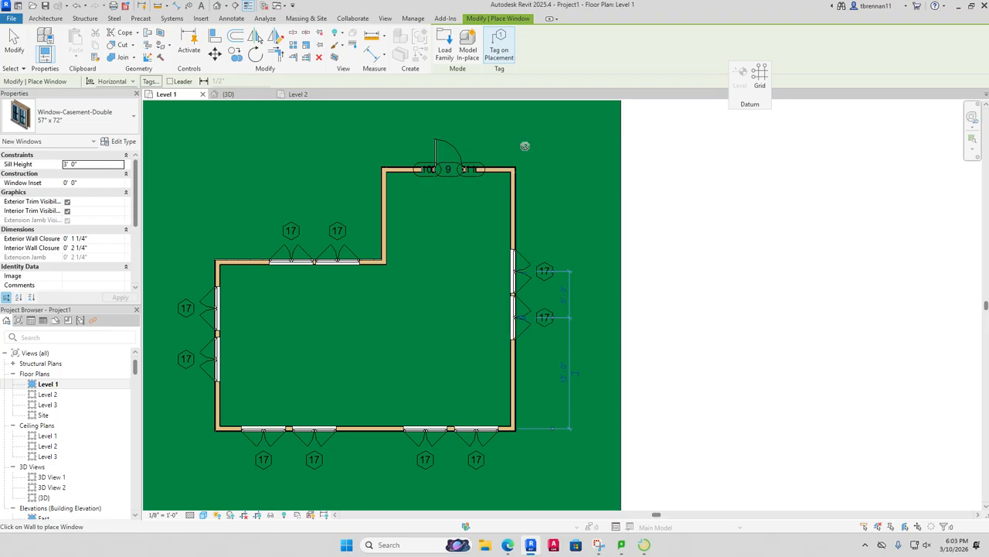
{"action": "key", "text": "Escape"}
{"action": "left_click", "coordinate": [229, 95]}
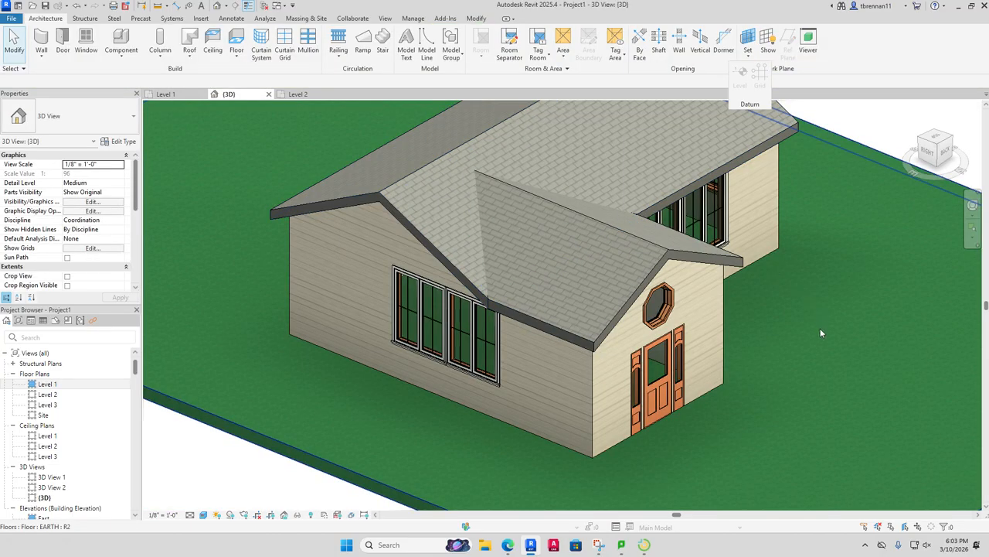
{"action": "scroll", "coordinate": [818, 331], "scroll_direction": "down", "scroll_amount": 3}
{"action": "middle_click_drag", "start_coordinate": [815, 331], "coordinate": [784, 291], "text": "shift"}
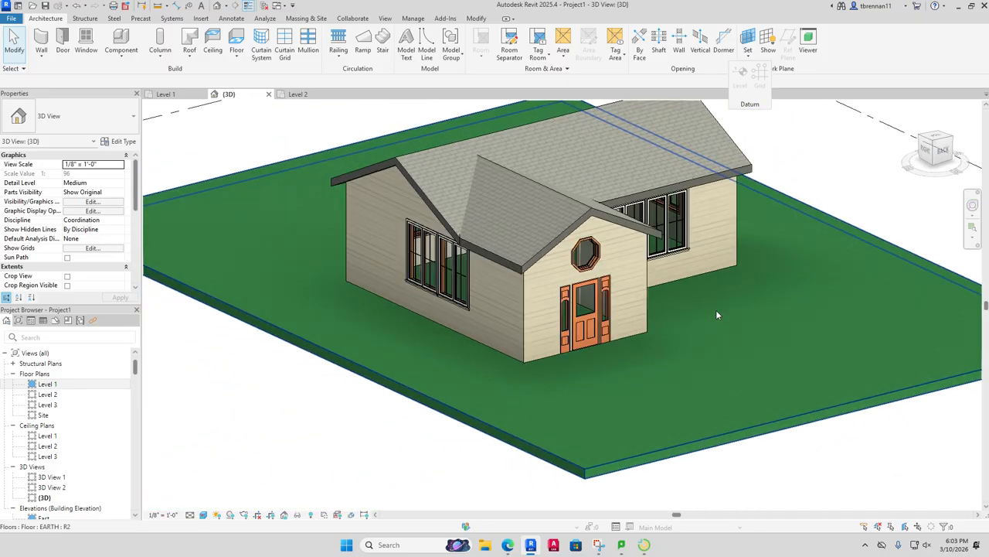
Step: Change the octagonal window above the entry door to the Window-Fixed-Round type, trying 12" Diameter and settling on 24" Diameter
{"action": "scroll", "coordinate": [712, 320], "scroll_direction": "up", "scroll_amount": 3}
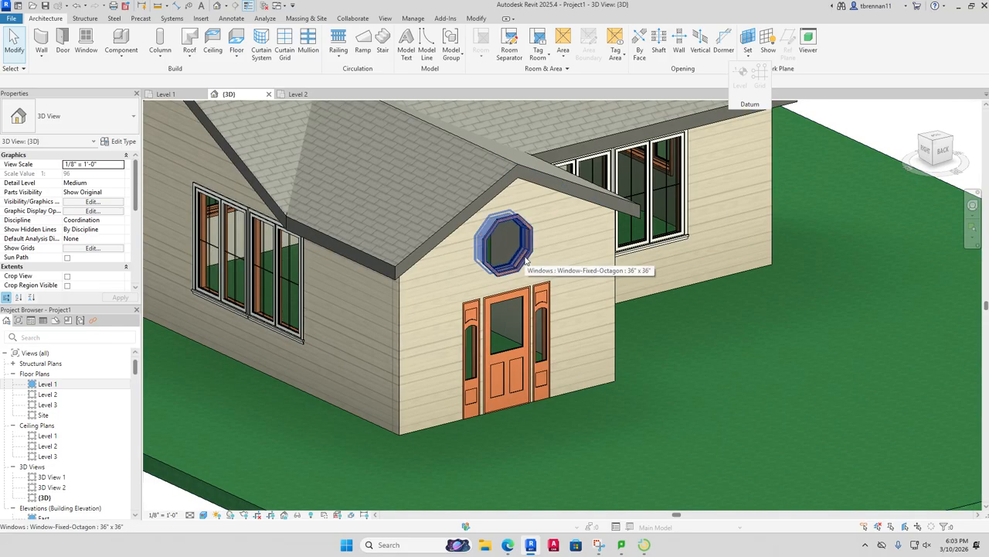
{"action": "left_click", "coordinate": [526, 263]}
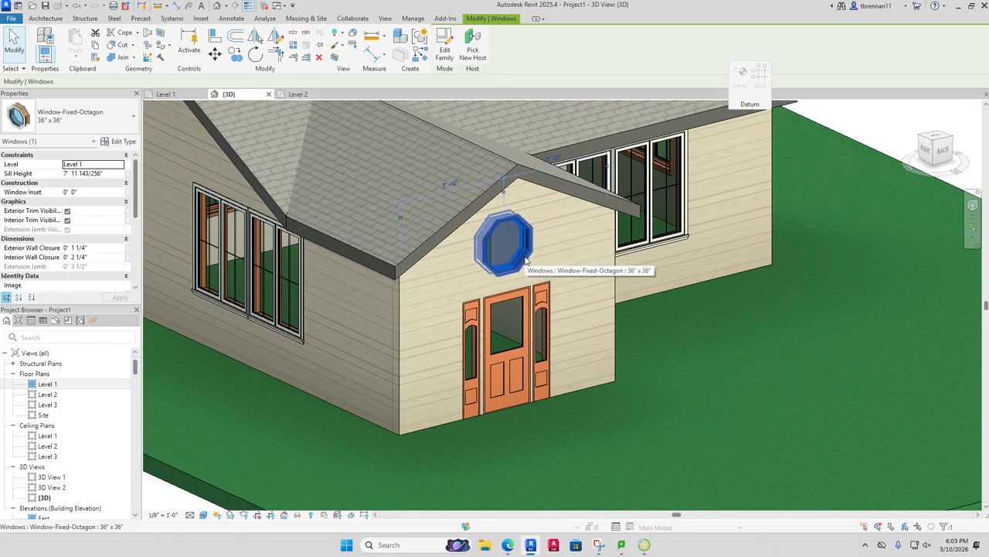
{"action": "left_click", "coordinate": [134, 126]}
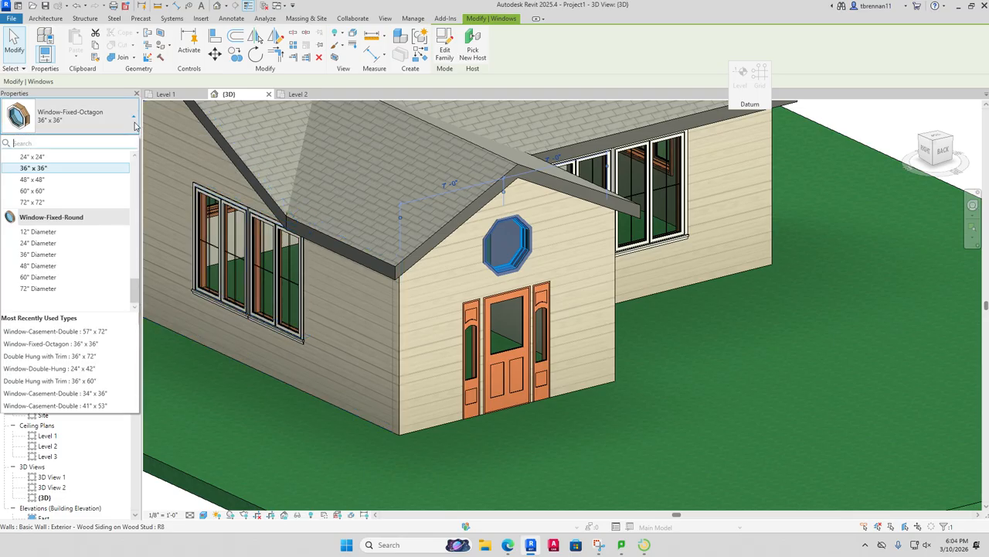
{"action": "left_click", "coordinate": [51, 234]}
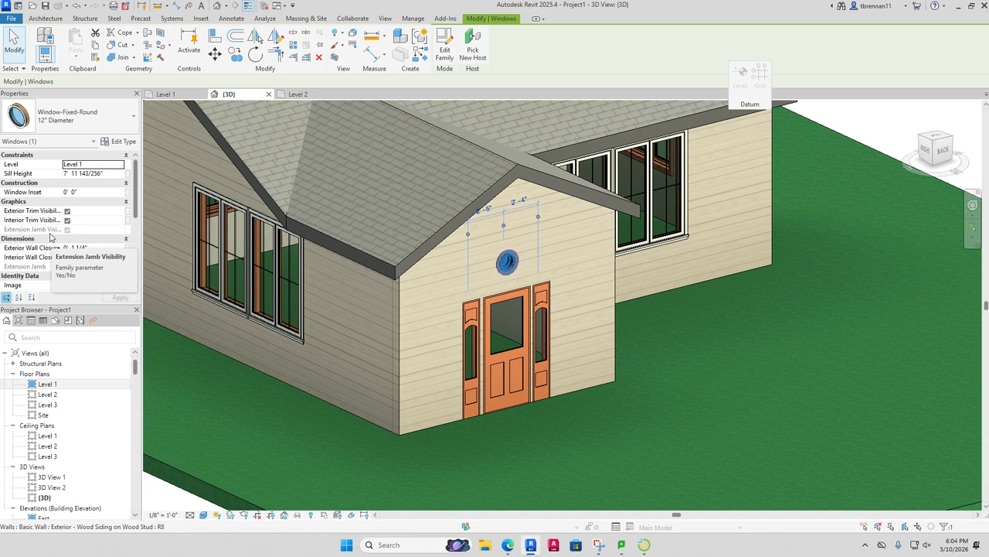
{"action": "left_click", "coordinate": [133, 116]}
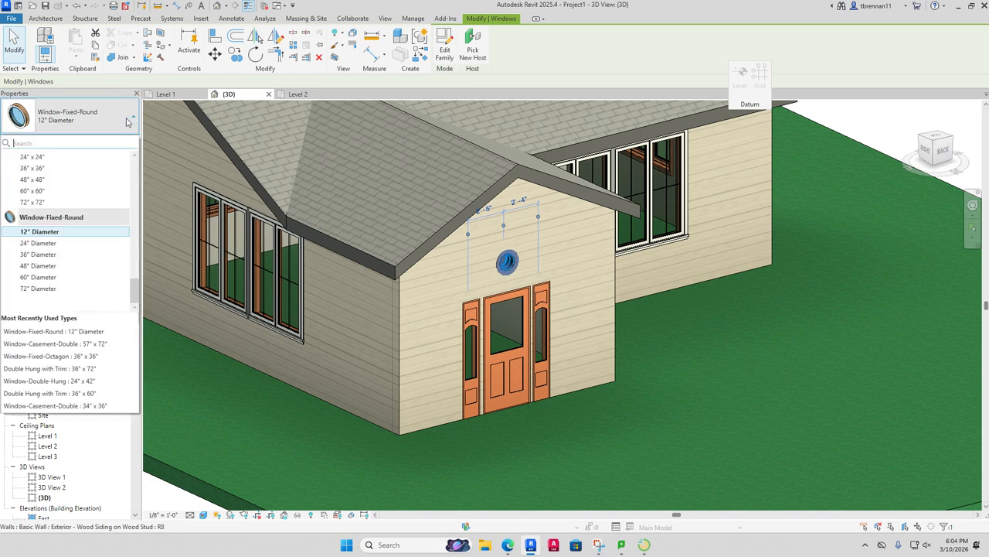
{"action": "left_click", "coordinate": [57, 244]}
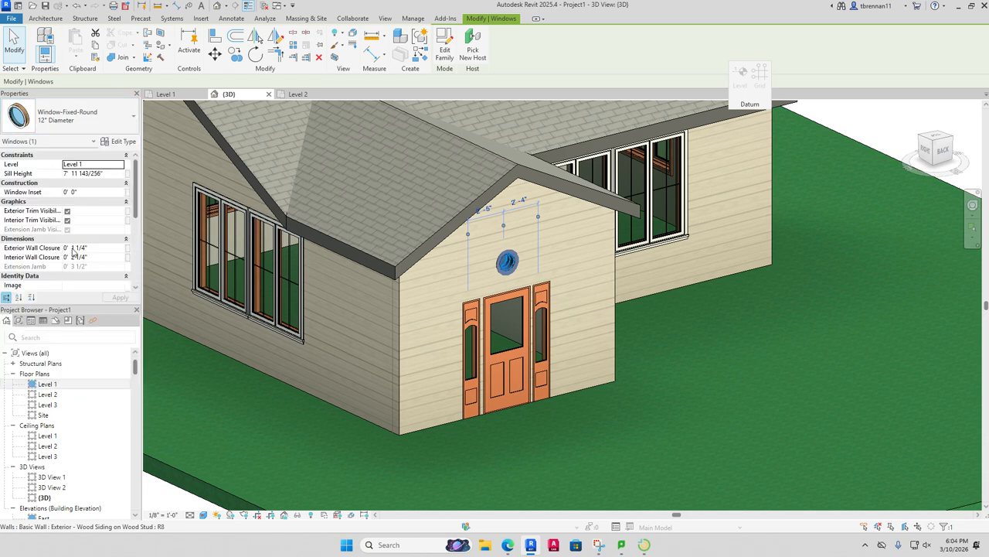
{"action": "left_click", "coordinate": [716, 348]}
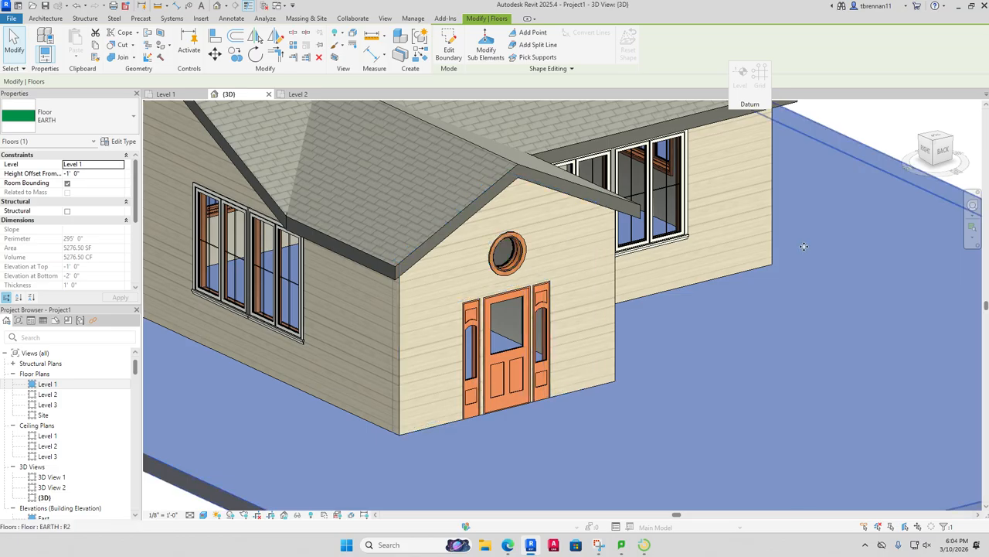
{"action": "key", "text": "Escape"}
{"action": "scroll", "coordinate": [926, 213], "scroll_direction": "down", "scroll_amount": 1}
{"action": "middle_click_drag", "start_coordinate": [926, 214], "coordinate": [773, 294], "text": "shift"}
Step: Create a Wood Joist 10" - Wood Finish architectural floor on Level 1, with its boundary picked from all six exterior walls
{"action": "left_click", "coordinate": [164, 94]}
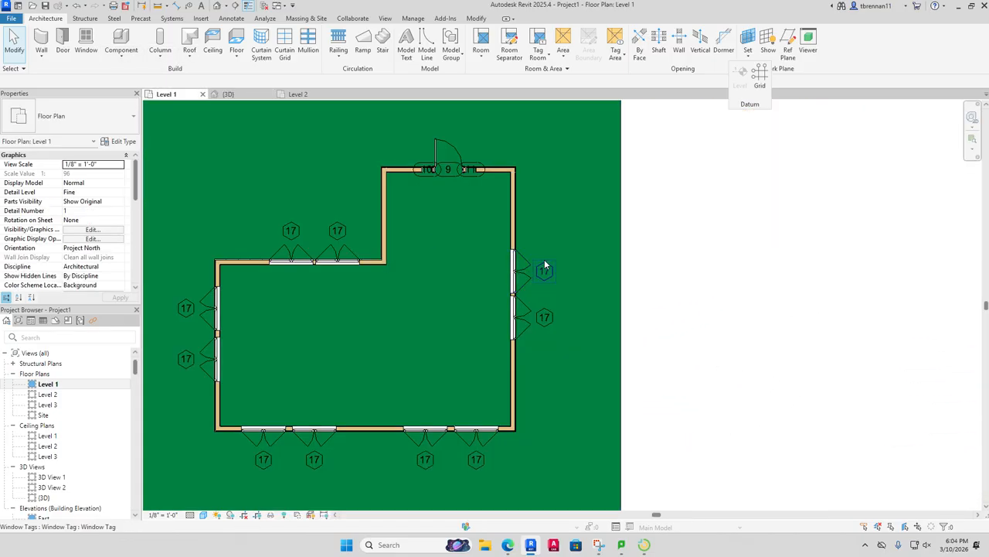
{"action": "middle_click_drag", "start_coordinate": [574, 254], "coordinate": [593, 236]}
{"action": "scroll", "coordinate": [488, 262], "scroll_direction": "up", "scroll_amount": 1}
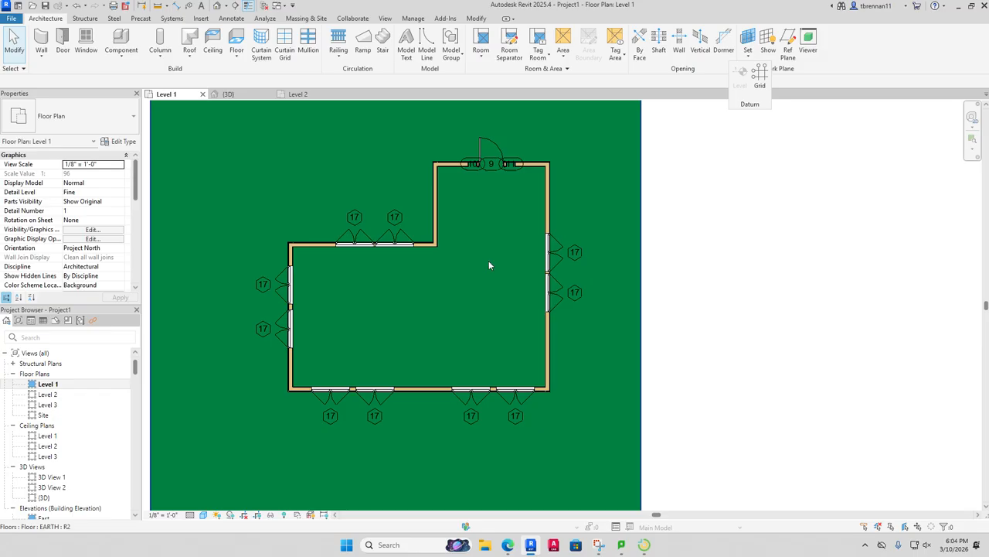
{"action": "left_click", "coordinate": [236, 52]}
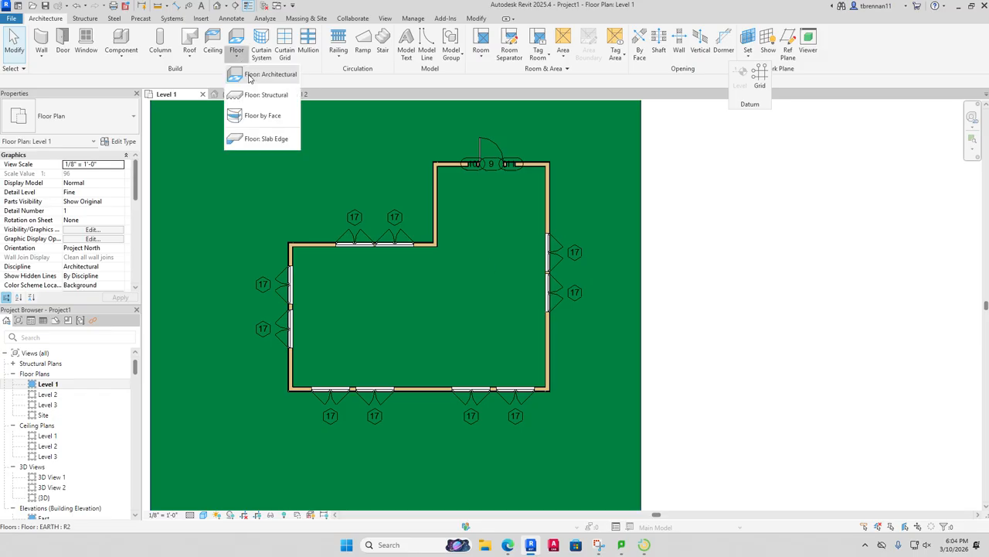
{"action": "left_click", "coordinate": [249, 77]}
{"action": "left_click", "coordinate": [131, 117]}
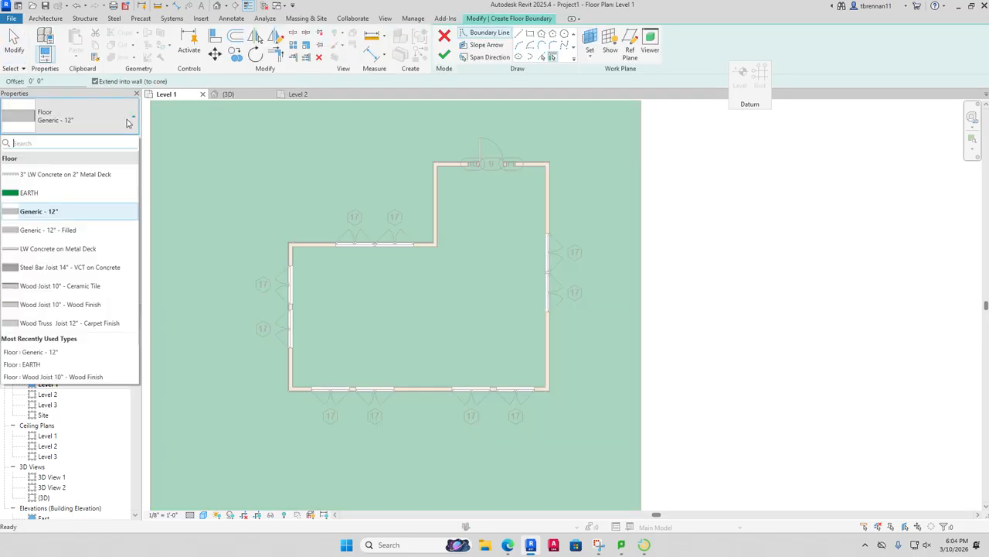
{"action": "left_click", "coordinate": [85, 304]}
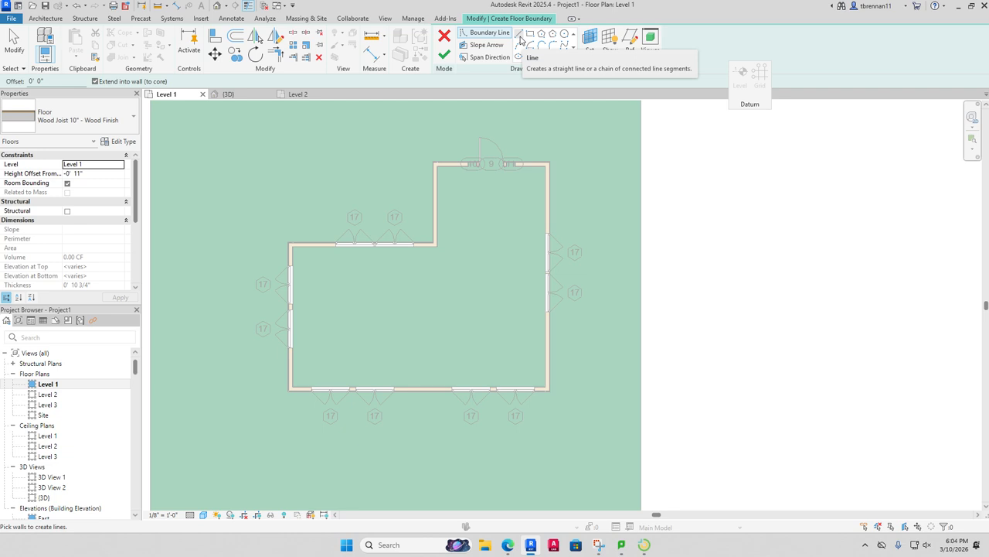
{"action": "left_click", "coordinate": [441, 164]}
{"action": "left_click", "coordinate": [548, 271]}
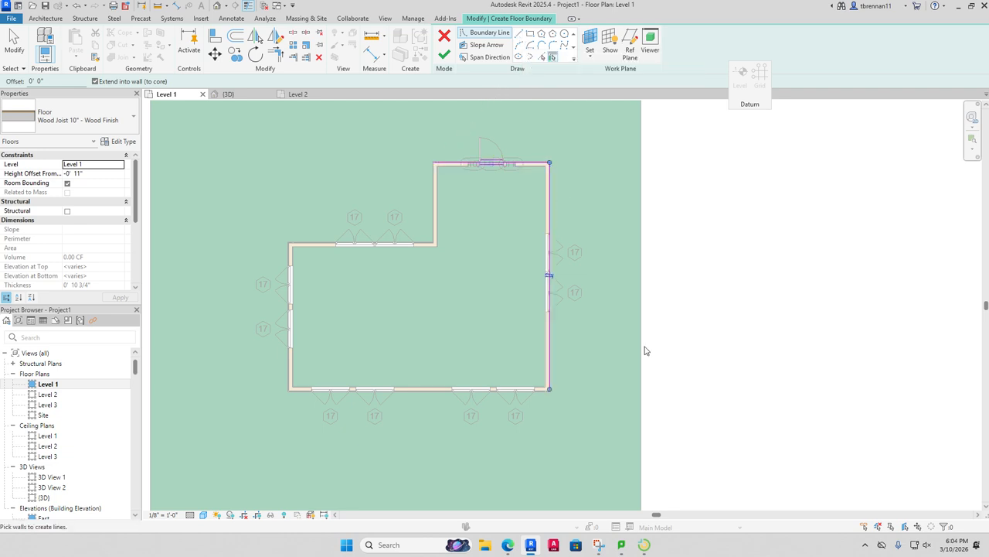
{"action": "left_click", "coordinate": [418, 396]}
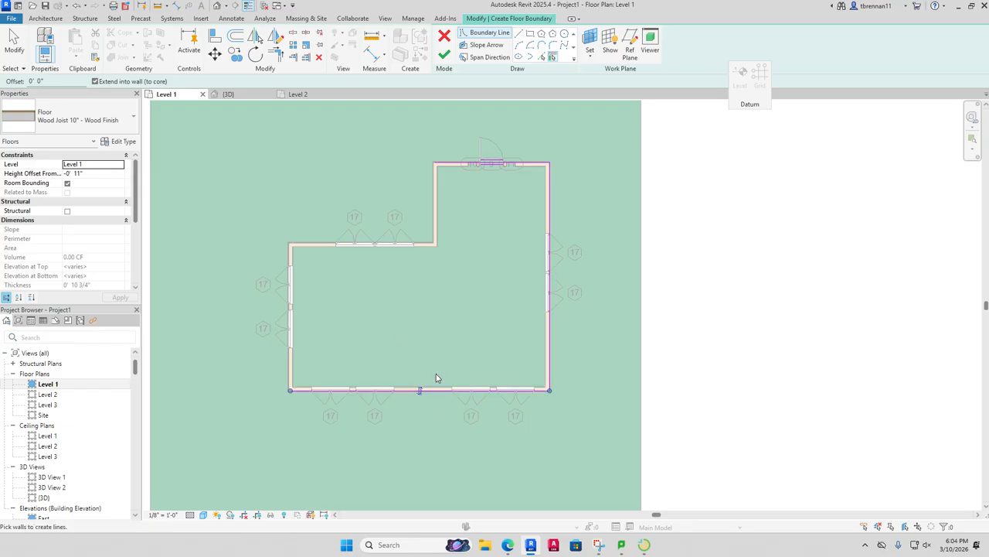
{"action": "left_click", "coordinate": [290, 365]}
{"action": "left_click", "coordinate": [312, 246]}
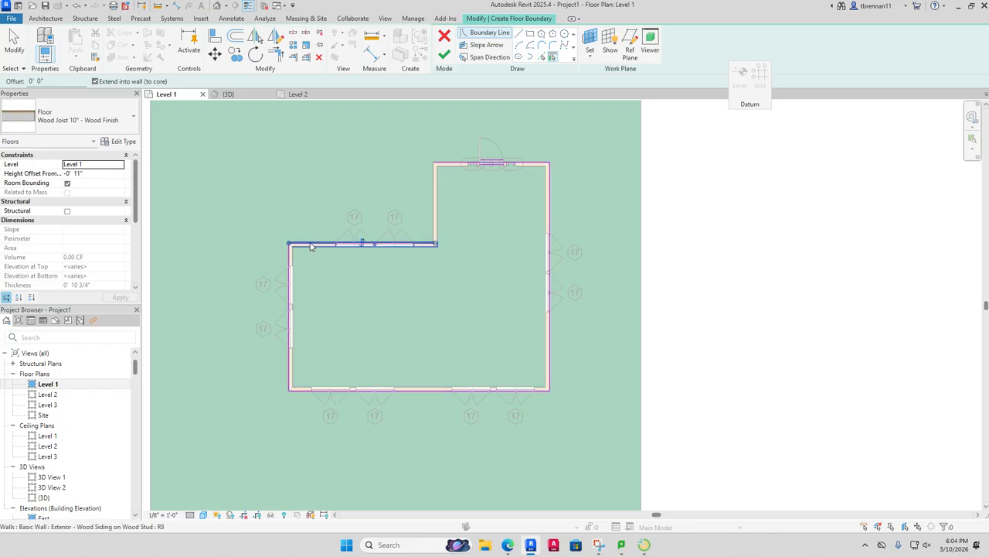
{"action": "left_click", "coordinate": [433, 205]}
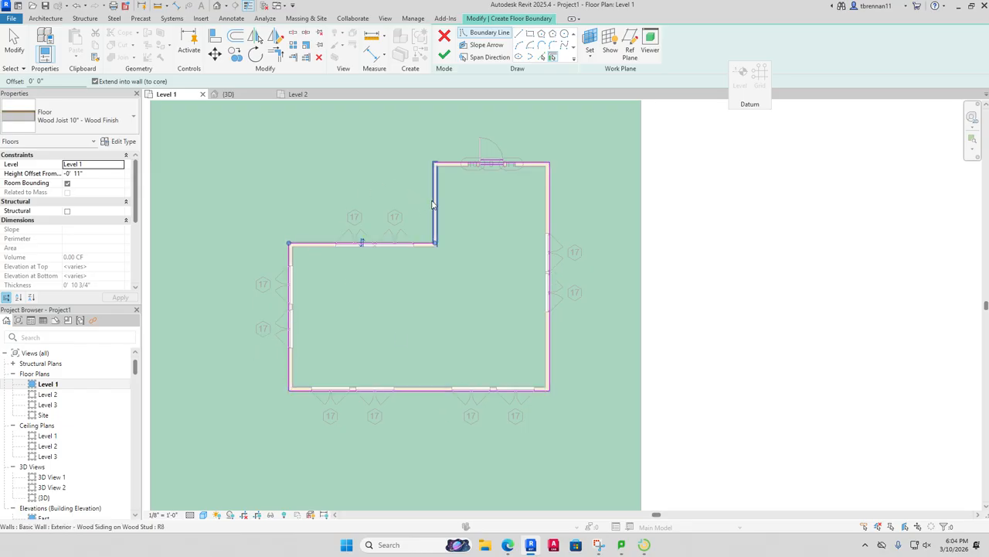
{"action": "left_click", "coordinate": [445, 56]}
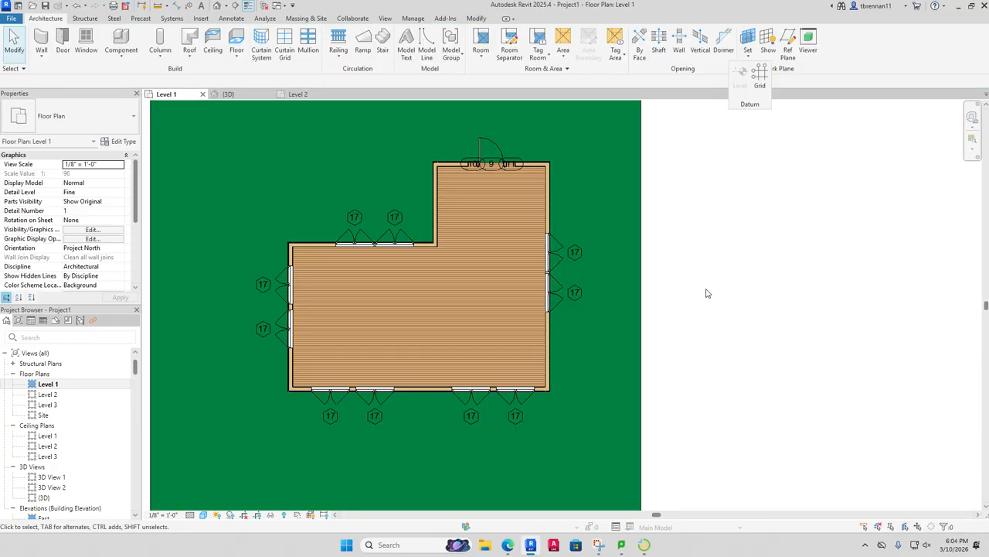
Step: Select the building's wood floor in the 3D view and set its height offset from Level 1 to 0' 0"
{"action": "left_click", "coordinate": [228, 94]}
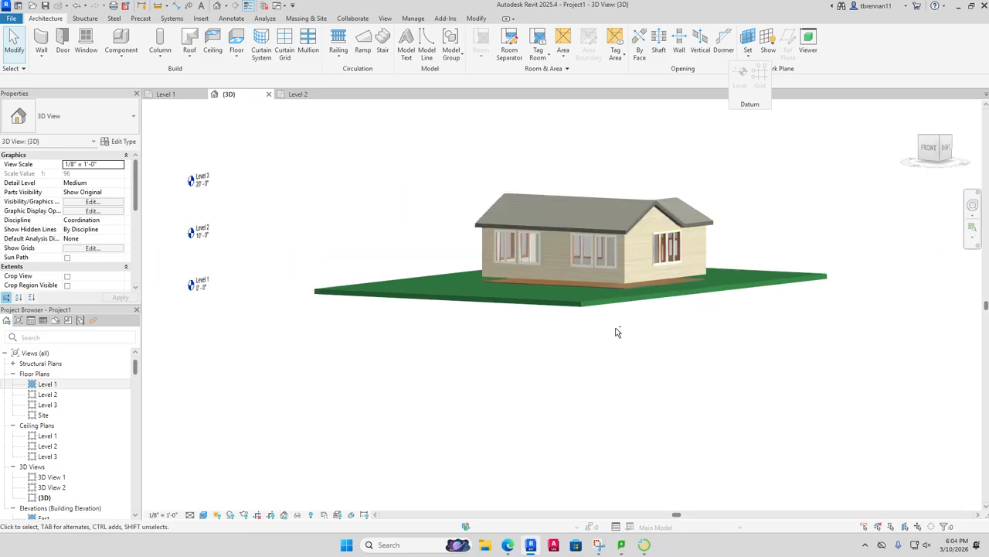
{"action": "middle_click_drag", "start_coordinate": [616, 332], "coordinate": [616, 286], "text": "shift"}
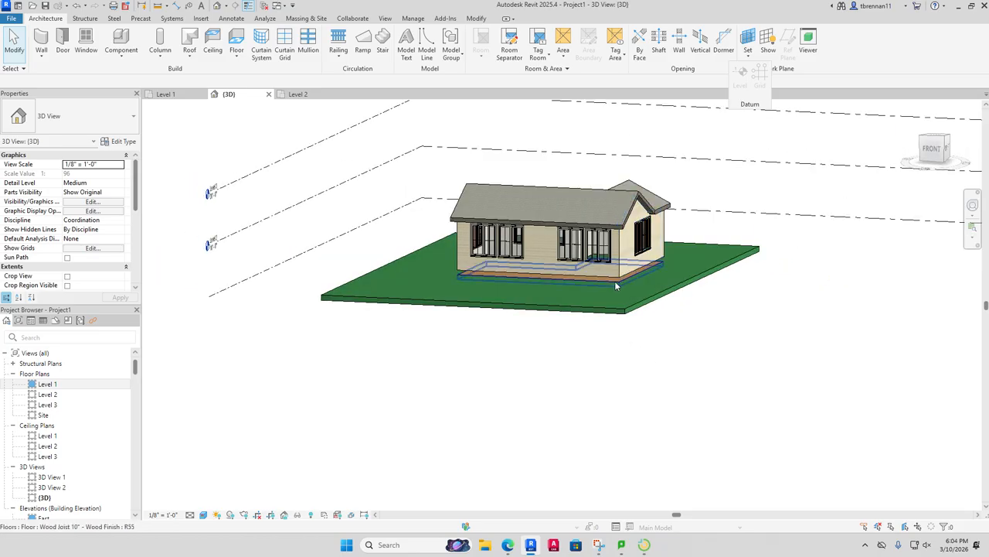
{"action": "left_click", "coordinate": [616, 286]}
{"action": "left_click", "coordinate": [107, 172]}
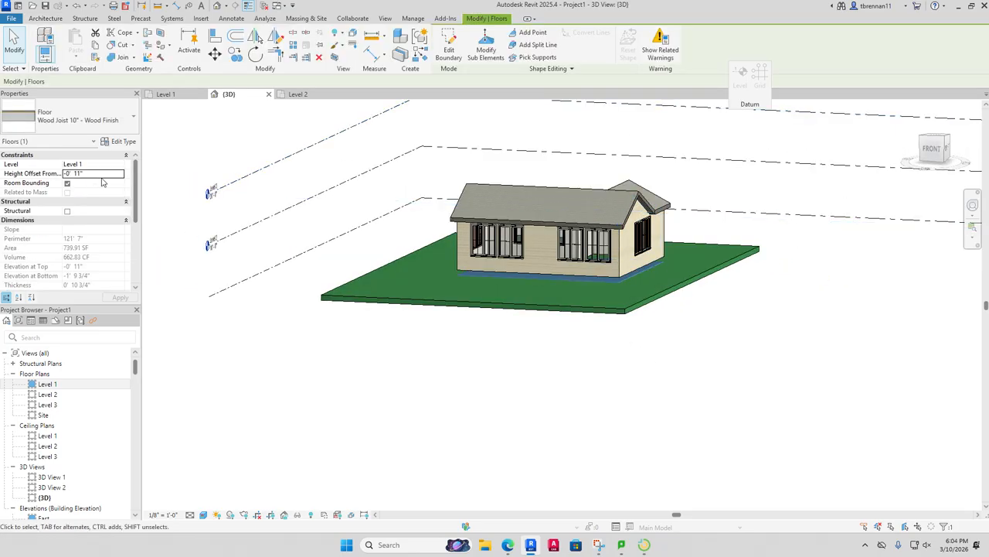
{"action": "type", "text": "0' 0\""}
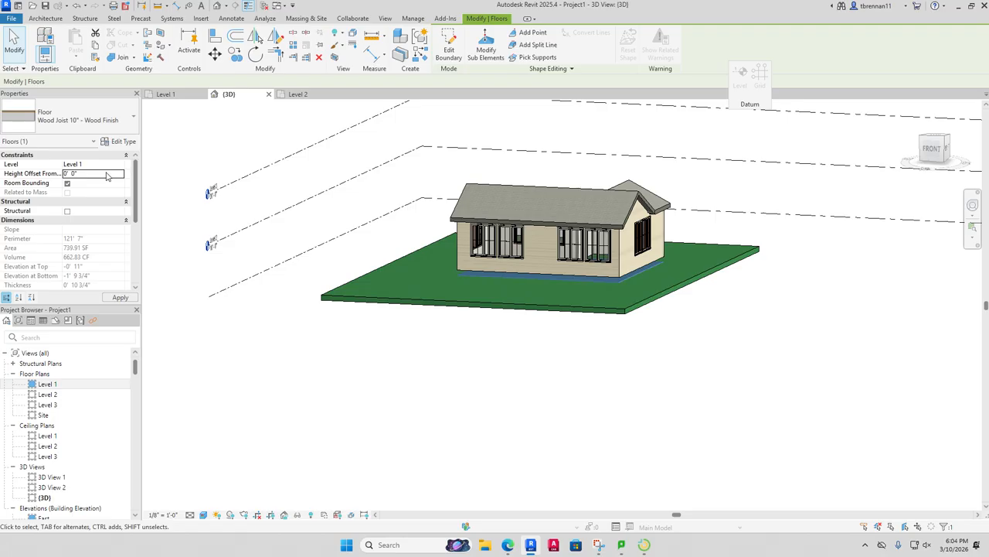
{"action": "left_click", "coordinate": [638, 349]}
Step: Select the entry door and both its sidelights in the 3D view and set their sill height to 1' 0"
{"action": "scroll", "coordinate": [699, 337], "scroll_direction": "up", "scroll_amount": 3}
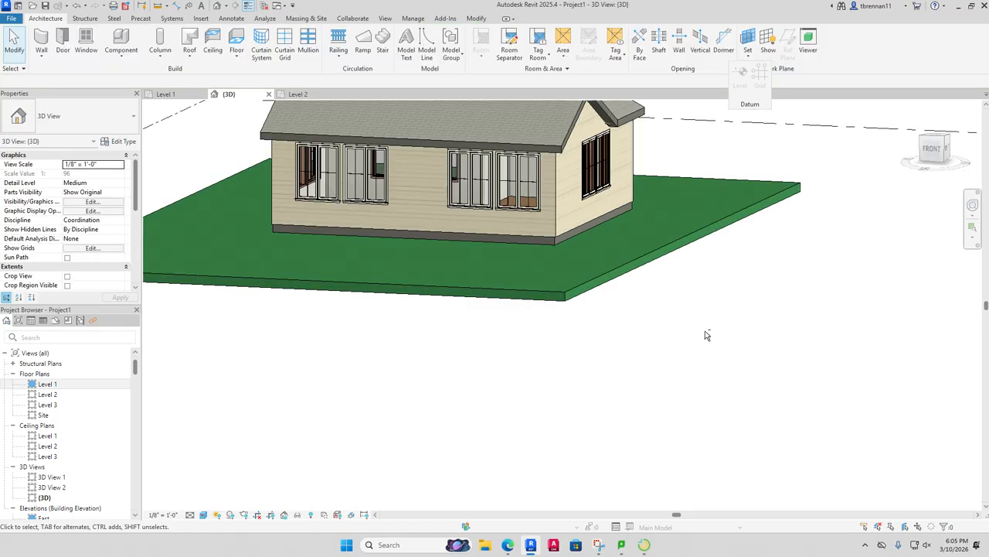
{"action": "middle_click_drag", "start_coordinate": [704, 335], "coordinate": [366, 378], "text": "shift"}
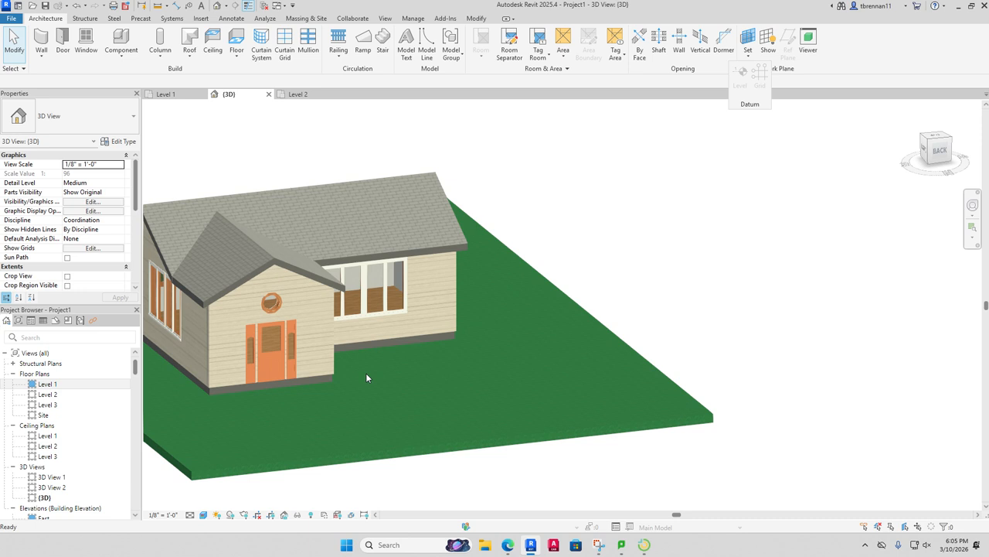
{"action": "scroll", "coordinate": [365, 373], "scroll_direction": "up", "scroll_amount": 3}
{"action": "left_click", "coordinate": [298, 364]}
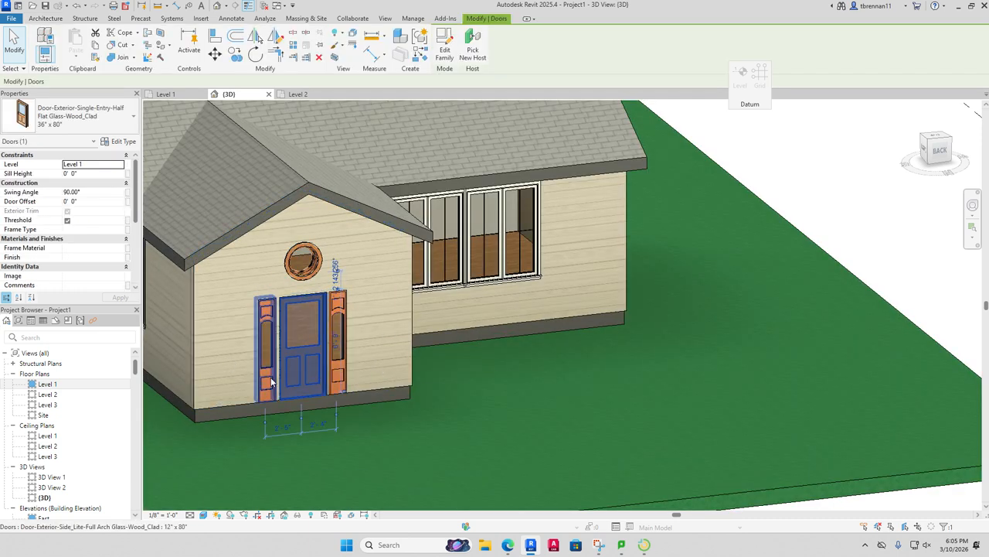
{"action": "left_click", "coordinate": [338, 382], "text": "ctrl"}
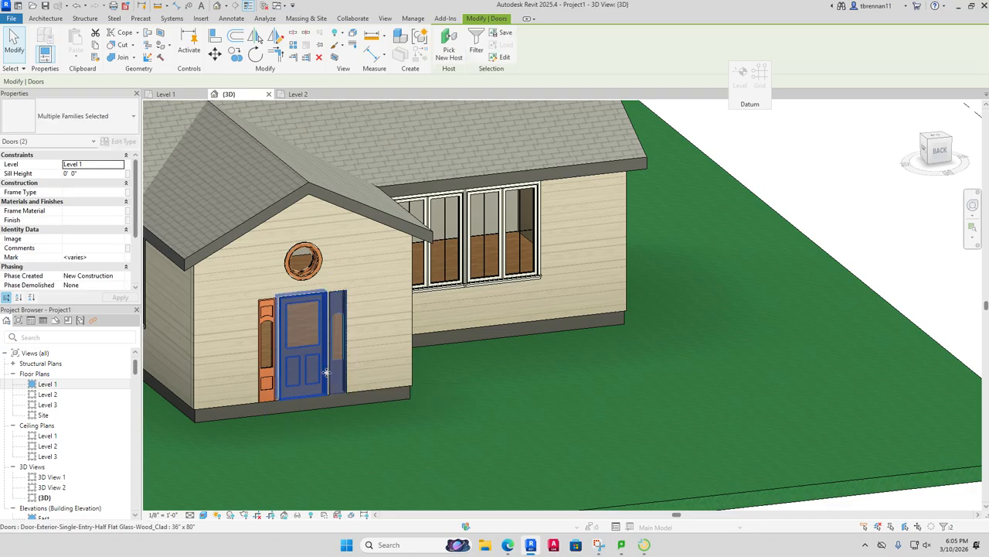
{"action": "left_click", "coordinate": [267, 379], "text": "ctrl"}
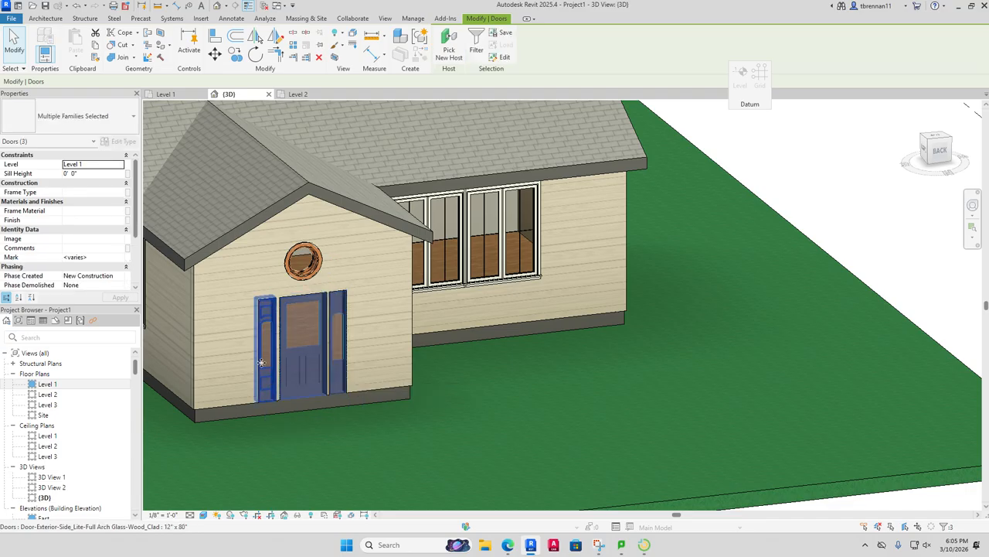
{"action": "left_click", "coordinate": [97, 174]}
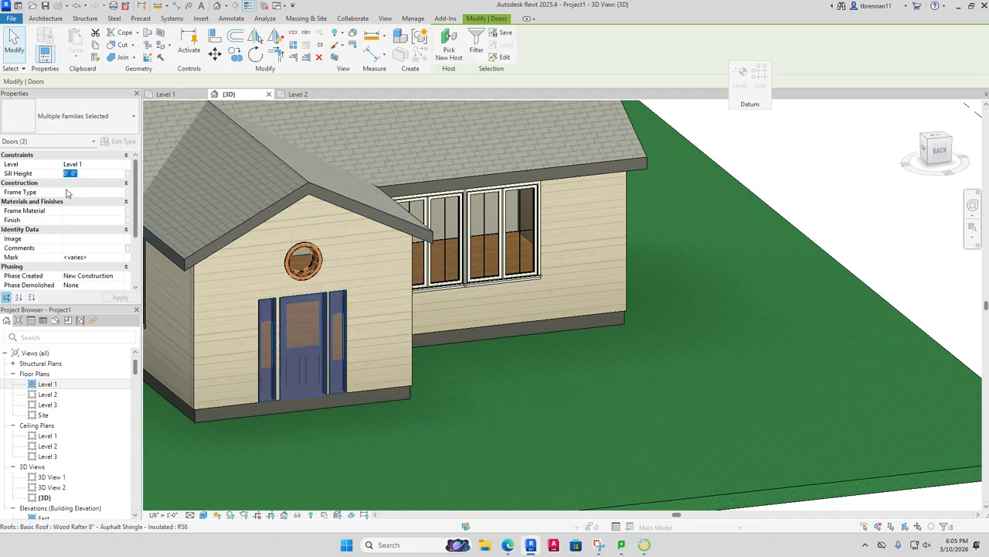
{"action": "type", "text": "1"}
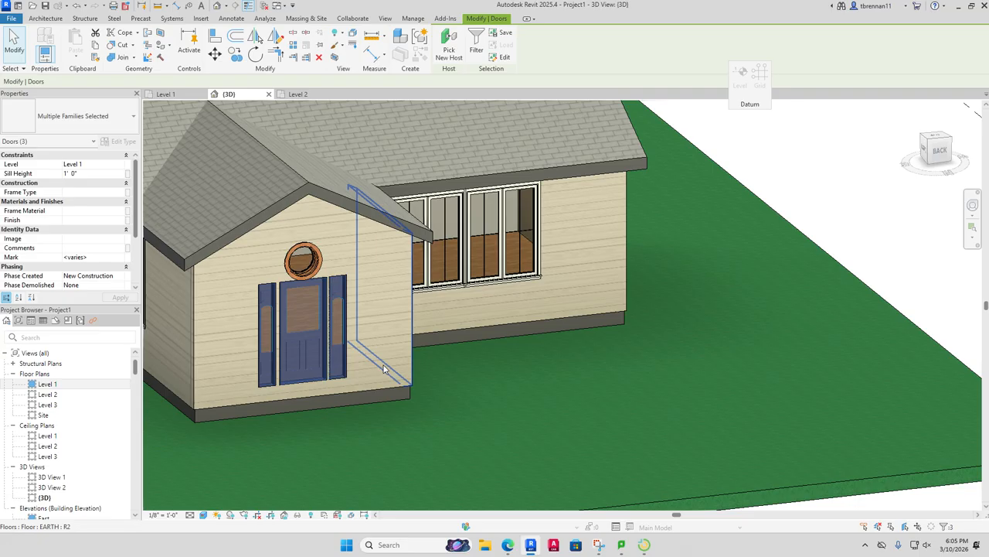
Step: Return the sill height of the entry door and both sidelights to 0' 0"
{"action": "left_click", "coordinate": [96, 174]}
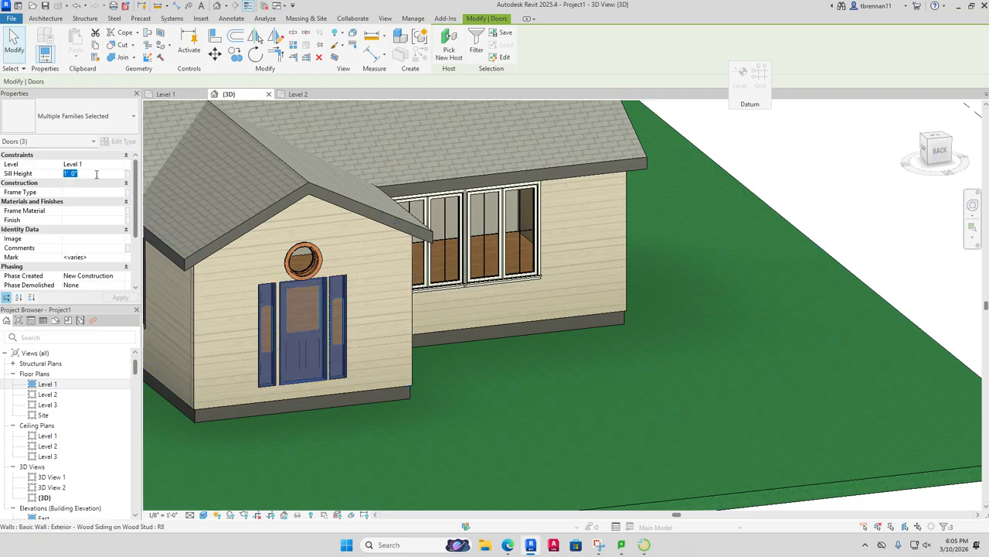
{"action": "type", "text": "0"}
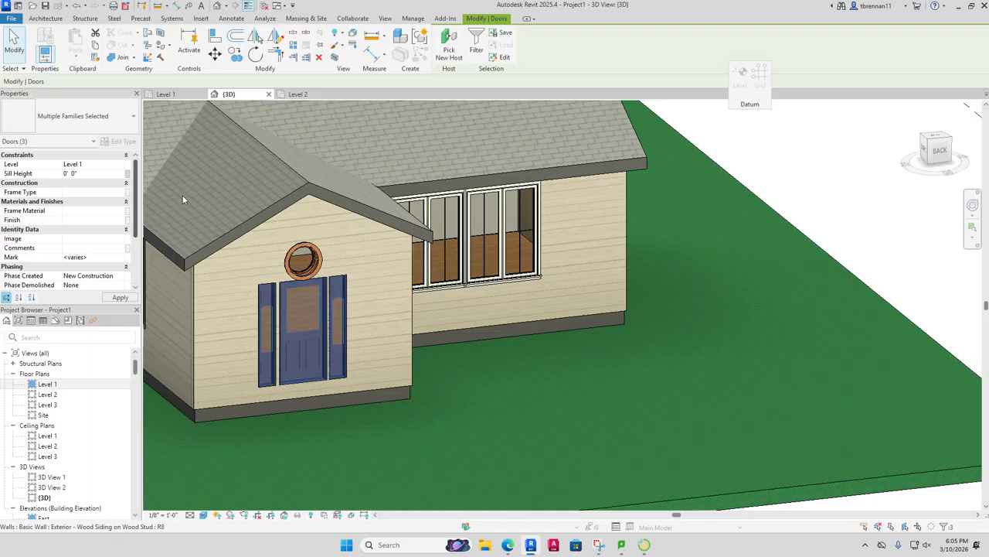
{"action": "key", "text": "Escape"}
{"action": "scroll", "coordinate": [620, 387], "scroll_direction": "down", "scroll_amount": 1}
{"action": "middle_click_drag", "start_coordinate": [620, 387], "coordinate": [658, 398], "text": "shift"}
Step: Start an architectural wall in the Level 1 floor plan using the INTERIOR WALL - 4-1/2" type
{"action": "left_click", "coordinate": [184, 94]}
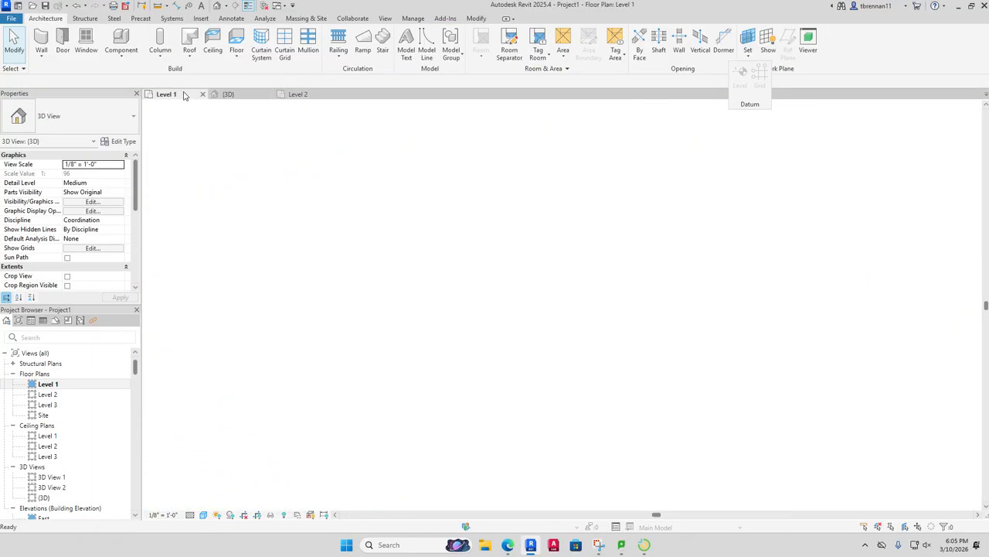
{"action": "scroll", "coordinate": [496, 209], "scroll_direction": "up", "scroll_amount": 2}
{"action": "mouse_move", "coordinate": [503, 213]}
{"action": "middle_mouse_down"}
{"action": "mouse_move", "coordinate": [529, 188]}
{"action": "mouse_move", "coordinate": [502, 226]}
{"action": "middle_mouse_up"}
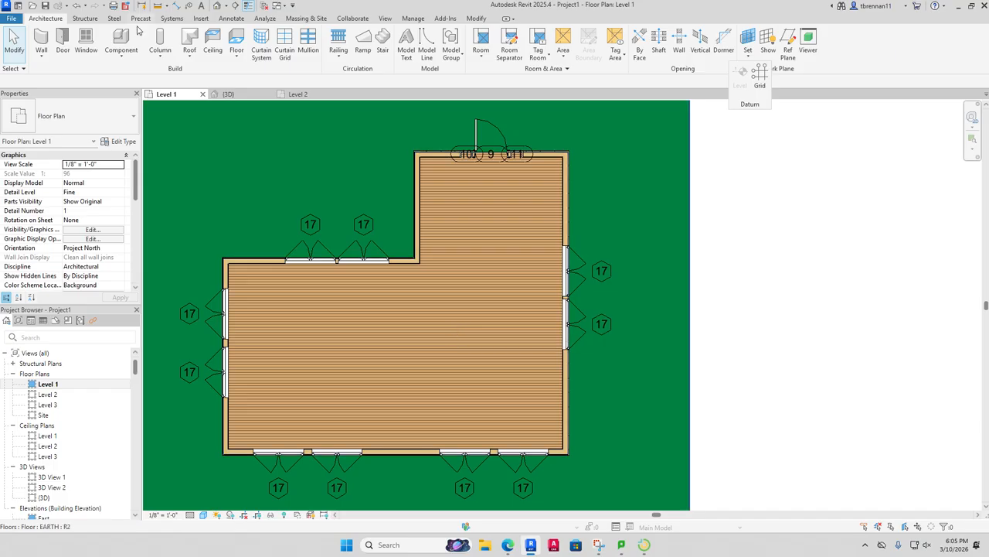
{"action": "left_click", "coordinate": [41, 57]}
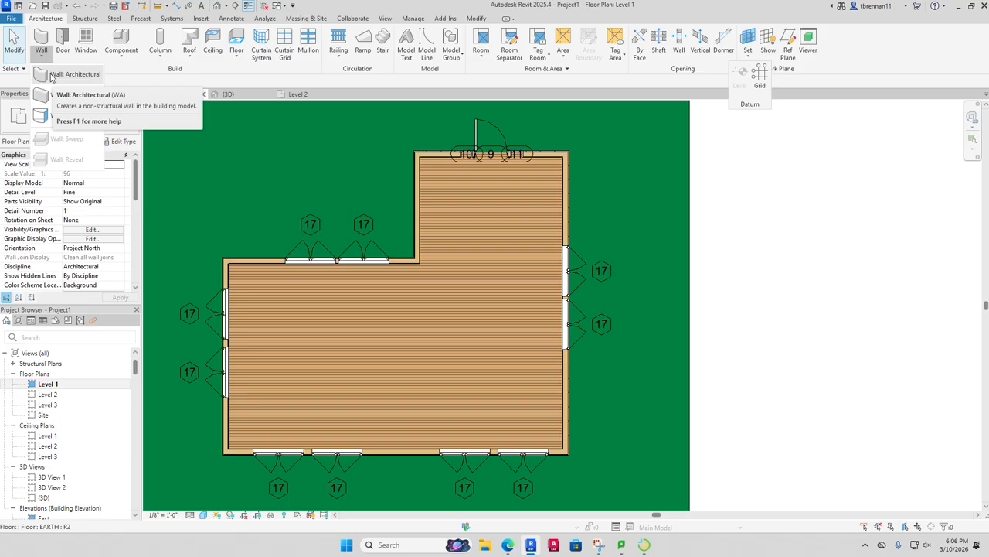
{"action": "left_click", "coordinate": [52, 75]}
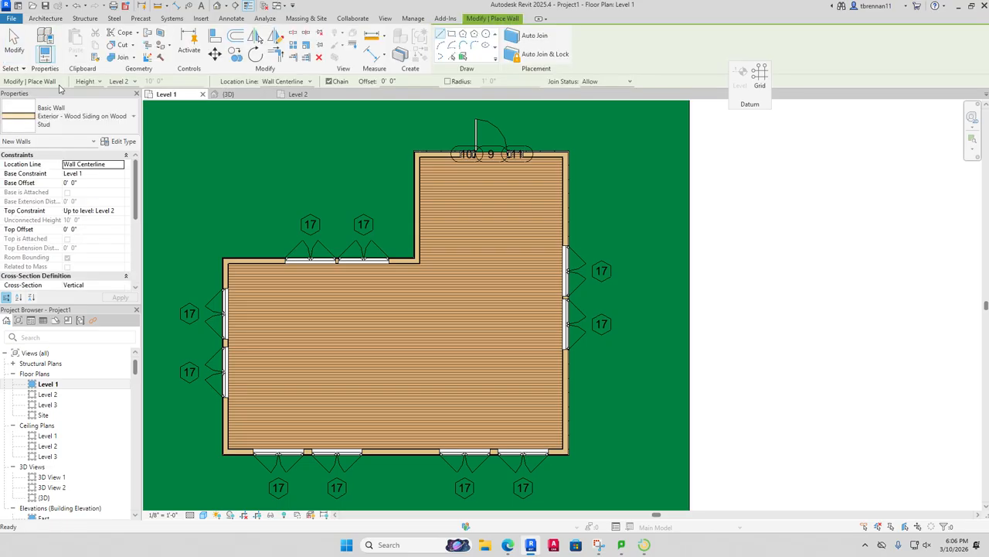
{"action": "left_click", "coordinate": [132, 123]}
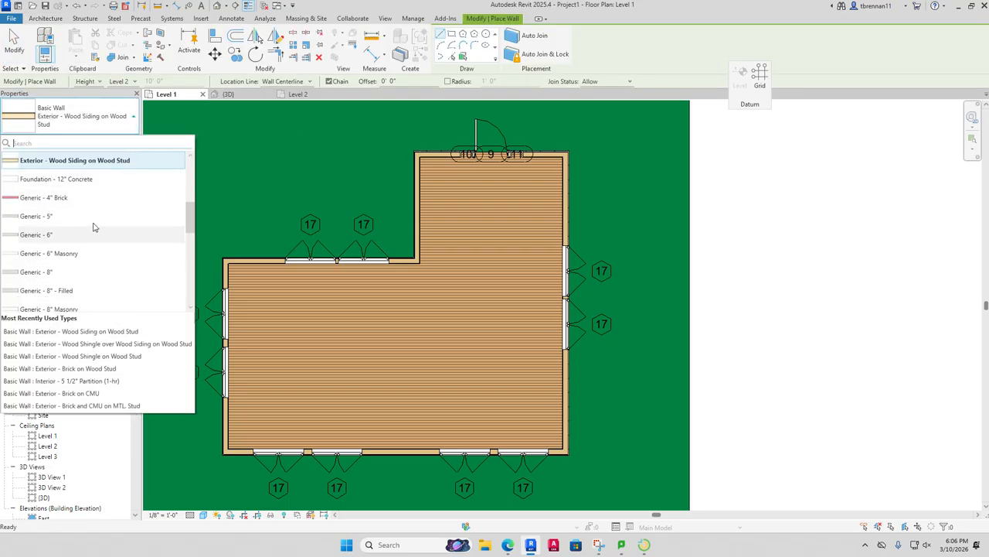
{"action": "mouse_move", "coordinate": [97, 221]}
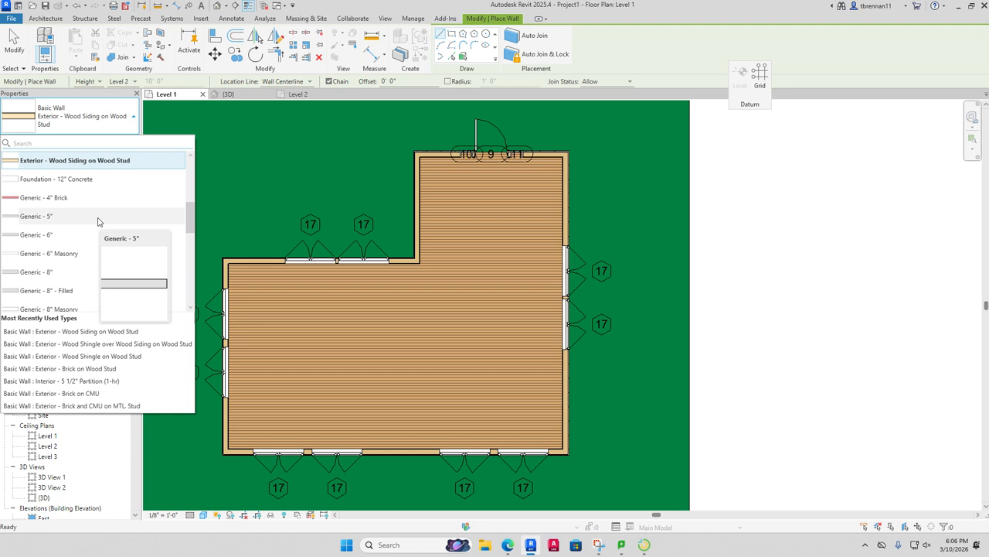
{"action": "scroll", "coordinate": [96, 224], "scroll_direction": "down", "scroll_amount": 8}
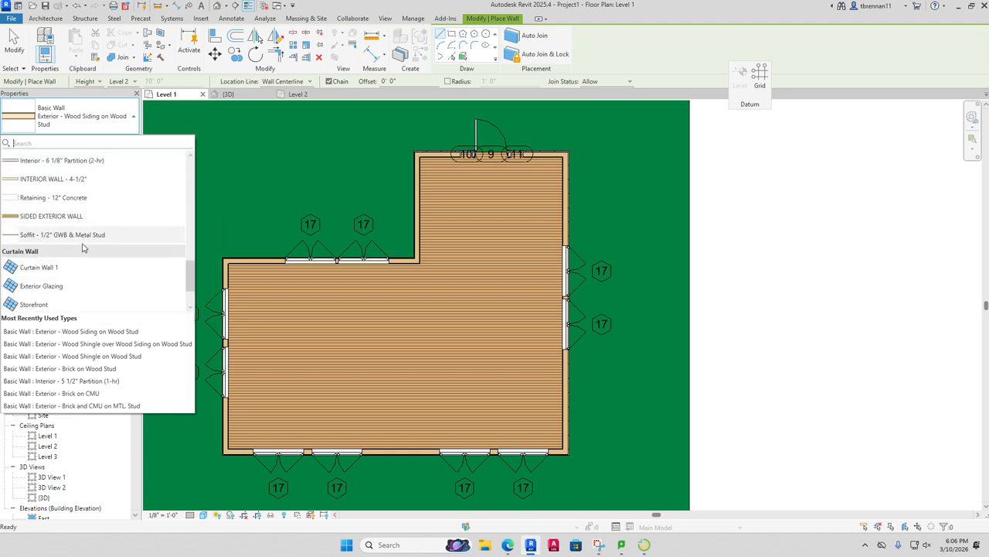
{"action": "left_click", "coordinate": [55, 179]}
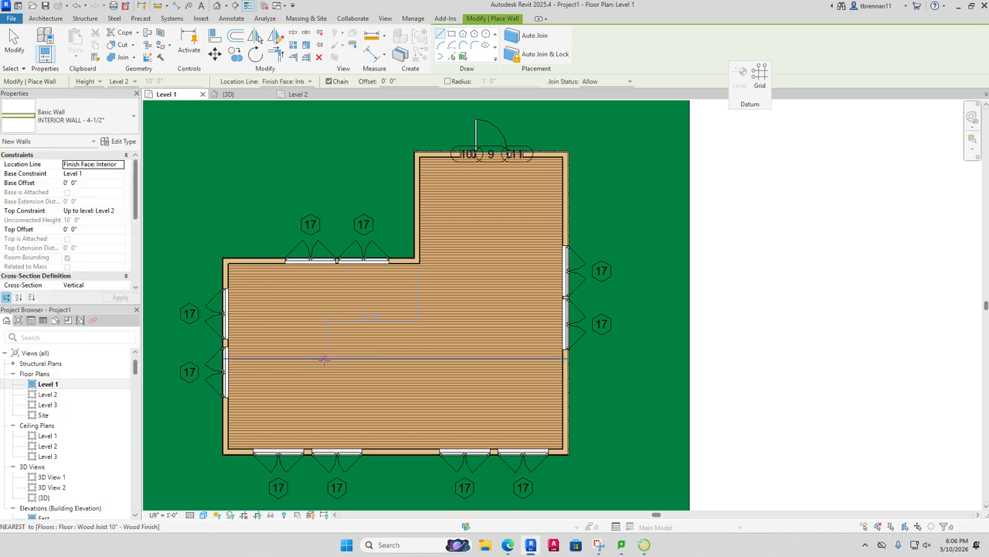
{"action": "scroll", "coordinate": [235, 351], "scroll_direction": "up", "scroll_amount": 2}
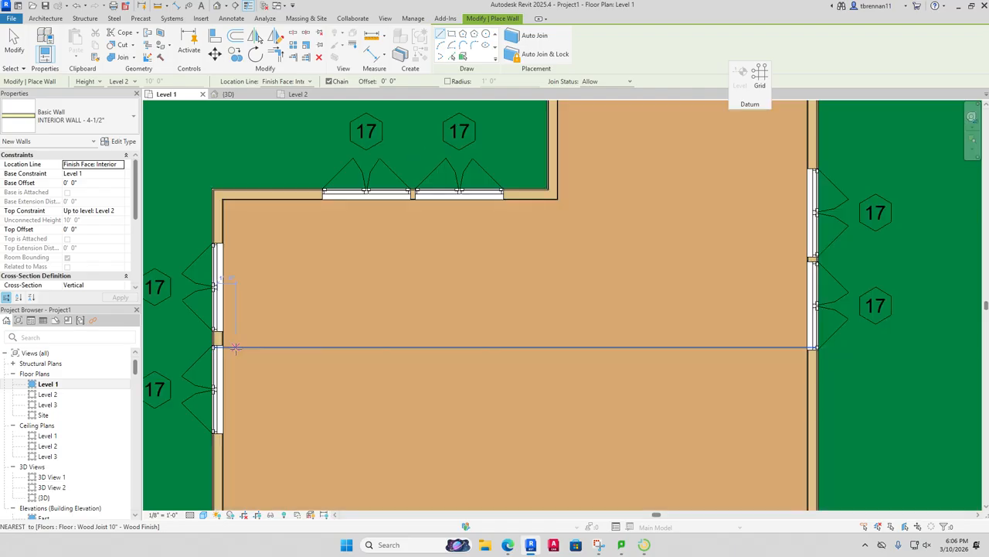
{"action": "left_click", "coordinate": [224, 337]}
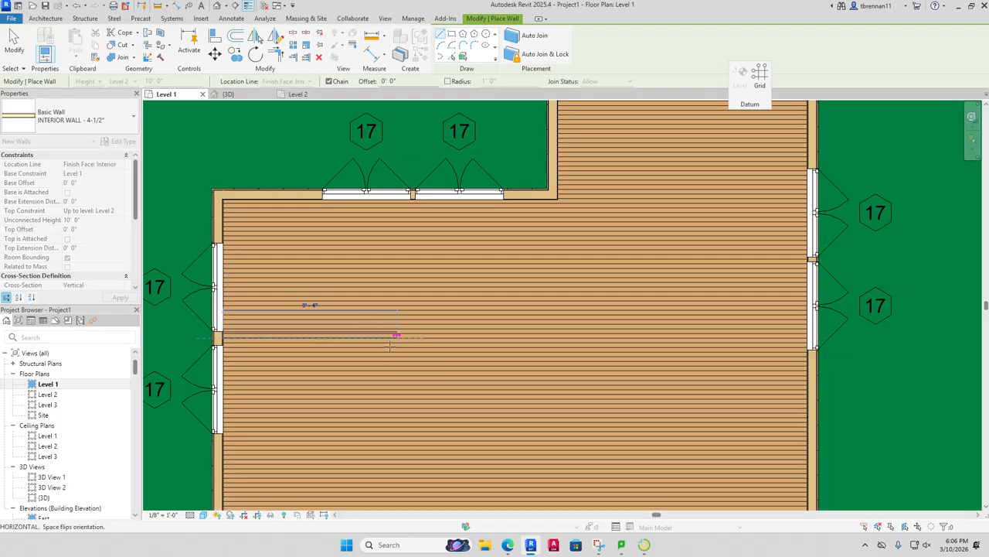
{"action": "key", "text": "Escape"}
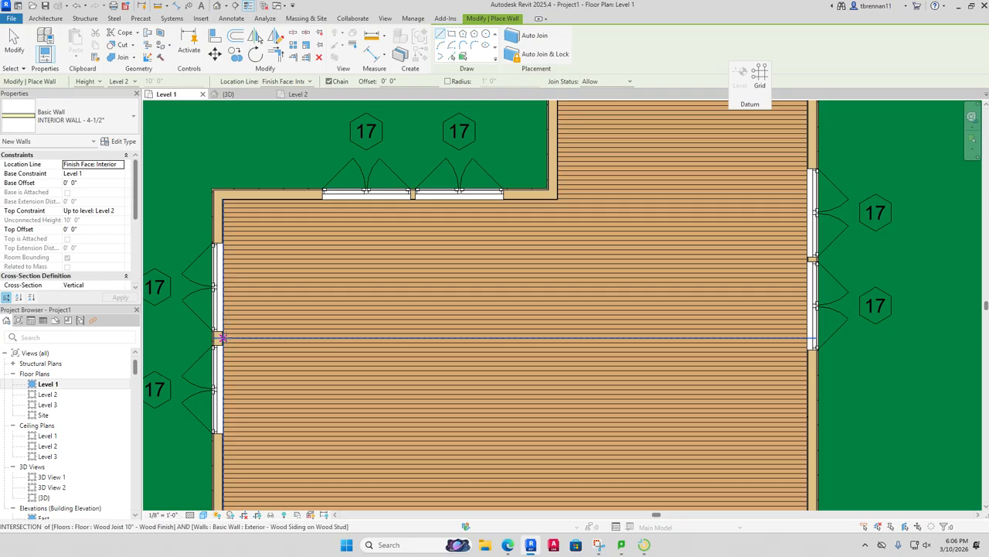
{"action": "scroll", "coordinate": [222, 338], "scroll_direction": "up", "scroll_amount": 5}
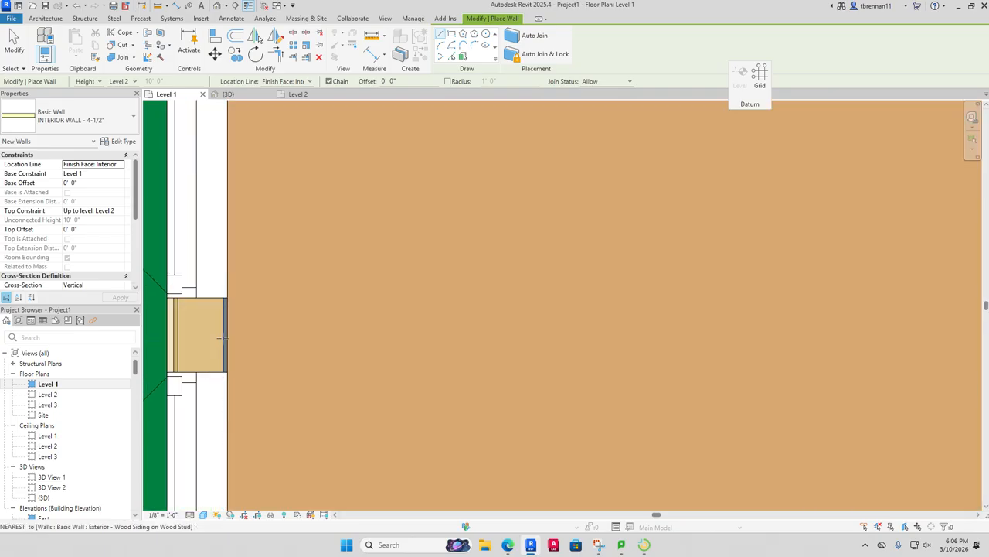
{"action": "left_click", "coordinate": [227, 335]}
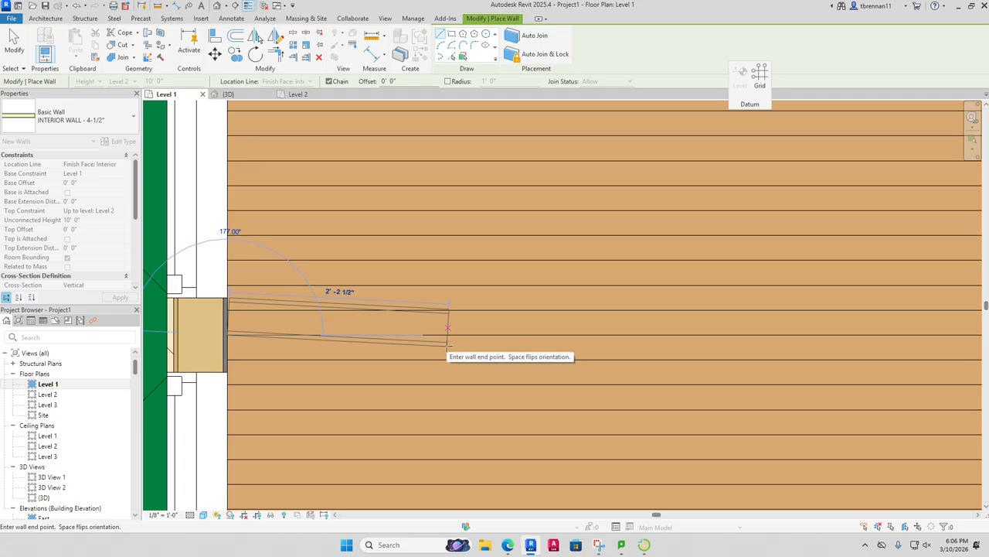
{"action": "key", "text": "Escape"}
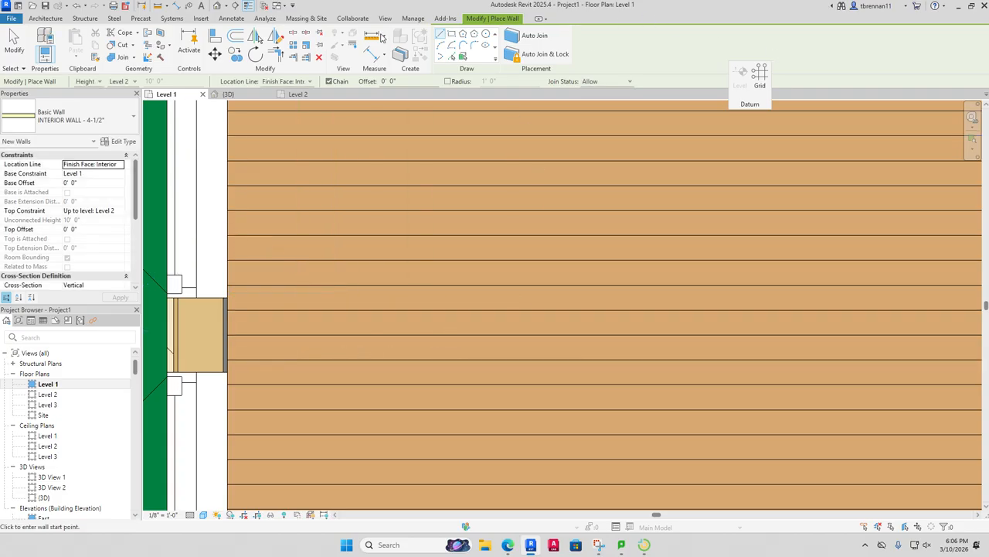
Step: Draw Wall Centerline interior walls from between the left wall's windows horizontally to below the building's inside corner, ending about 7' 6" up at that corner
{"action": "left_click", "coordinate": [310, 82]}
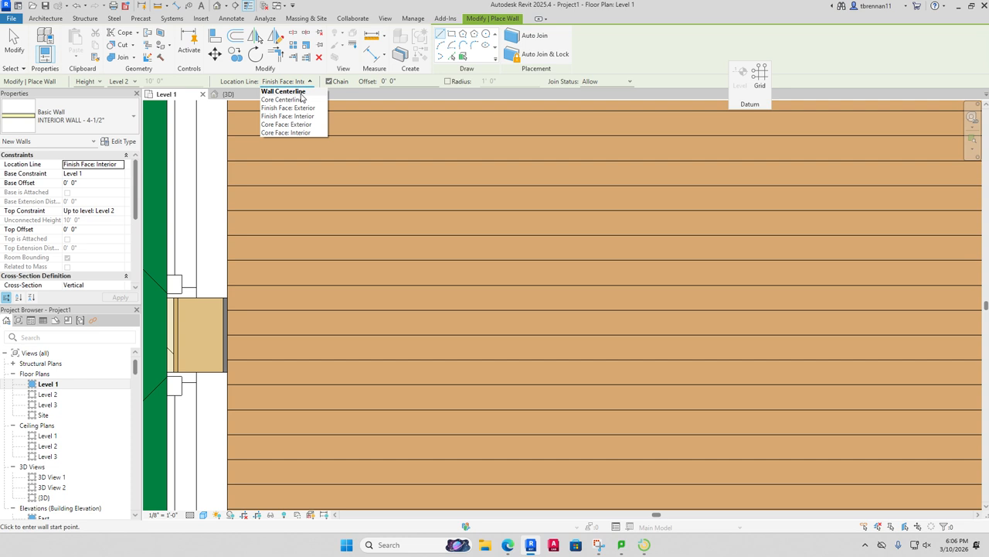
{"action": "left_click", "coordinate": [301, 92]}
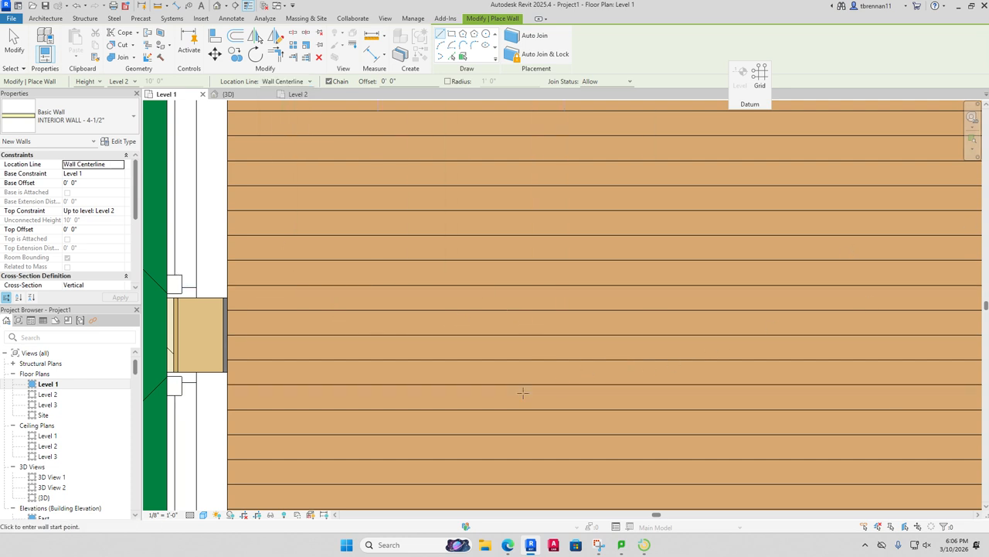
{"action": "left_click", "coordinate": [228, 337]}
{"action": "scroll", "coordinate": [790, 338], "scroll_direction": "down", "scroll_amount": 5}
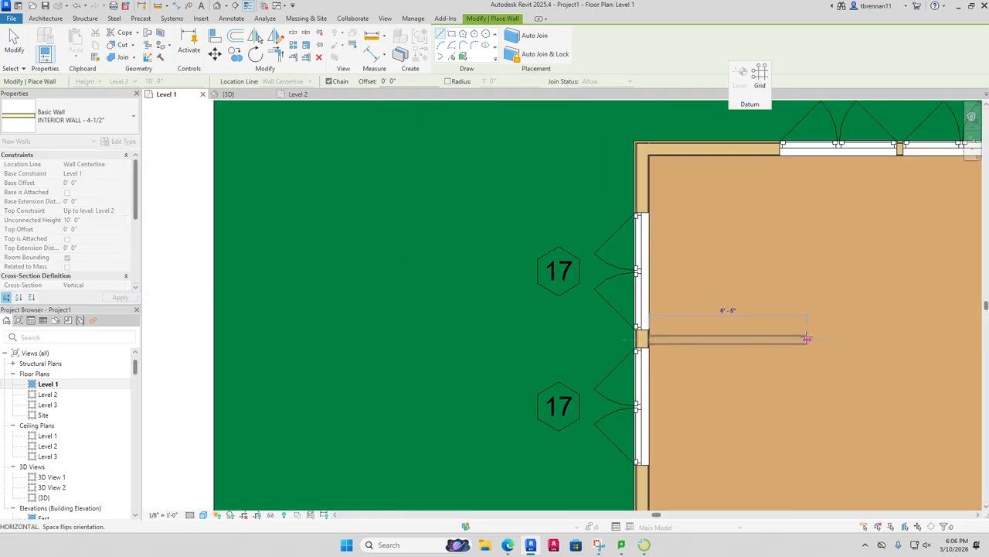
{"action": "middle_click_drag", "start_coordinate": [828, 351], "coordinate": [460, 363]}
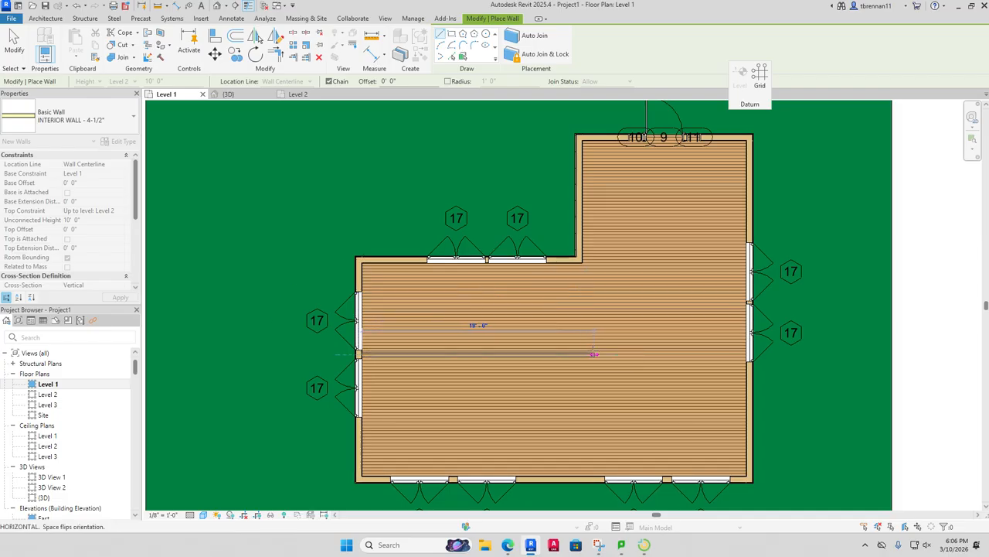
{"action": "left_click", "coordinate": [580, 354]}
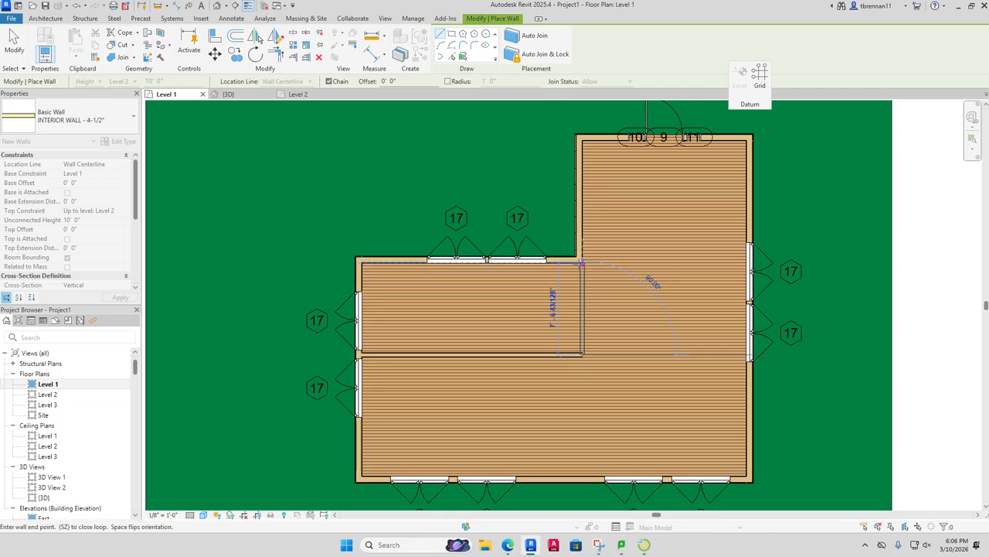
{"action": "left_click", "coordinate": [582, 263]}
{"action": "key", "text": "Escape"}
{"action": "key", "text": "Escape"}
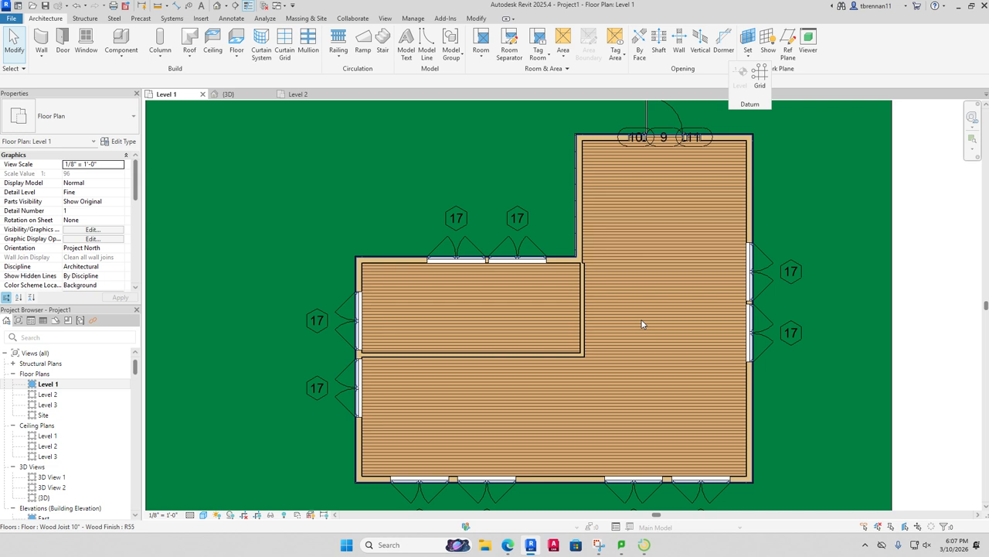
Step: Delete the horizontal interior wall that starts between the left wall's two windows
{"action": "left_click", "coordinate": [583, 346]}
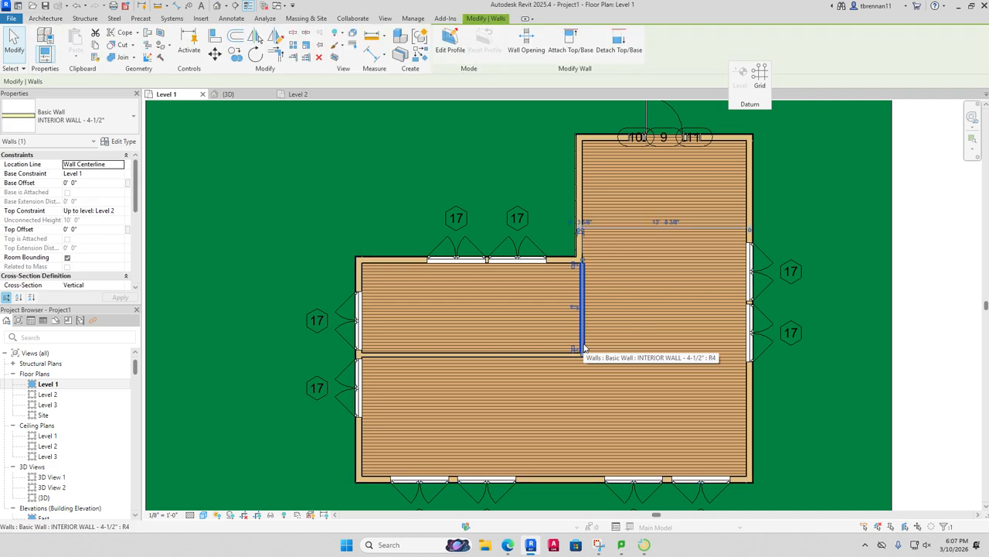
{"action": "key", "text": "Escape"}
{"action": "left_click", "coordinate": [541, 355]}
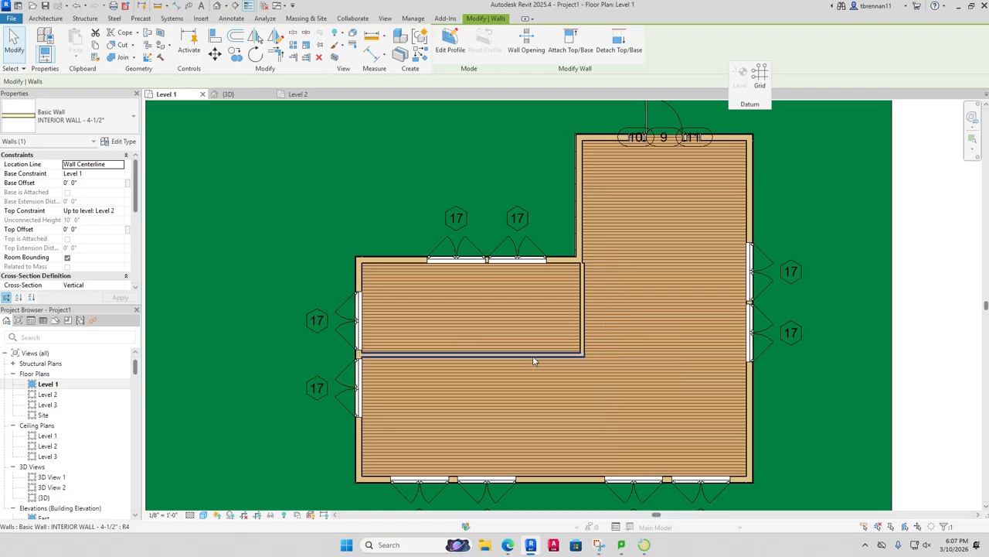
{"action": "key", "text": "Escape"}
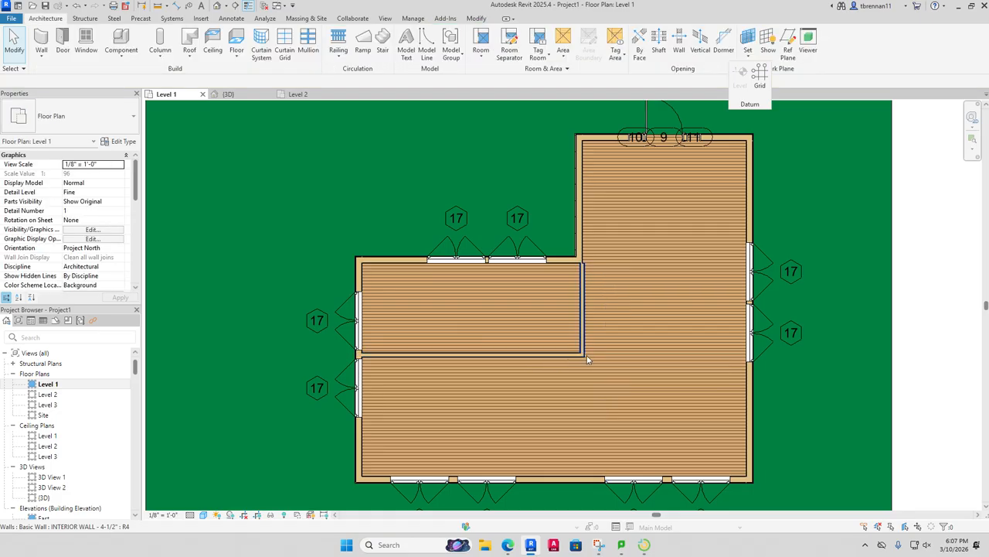
{"action": "left_click", "coordinate": [551, 354]}
{"action": "key", "text": "Delete"}
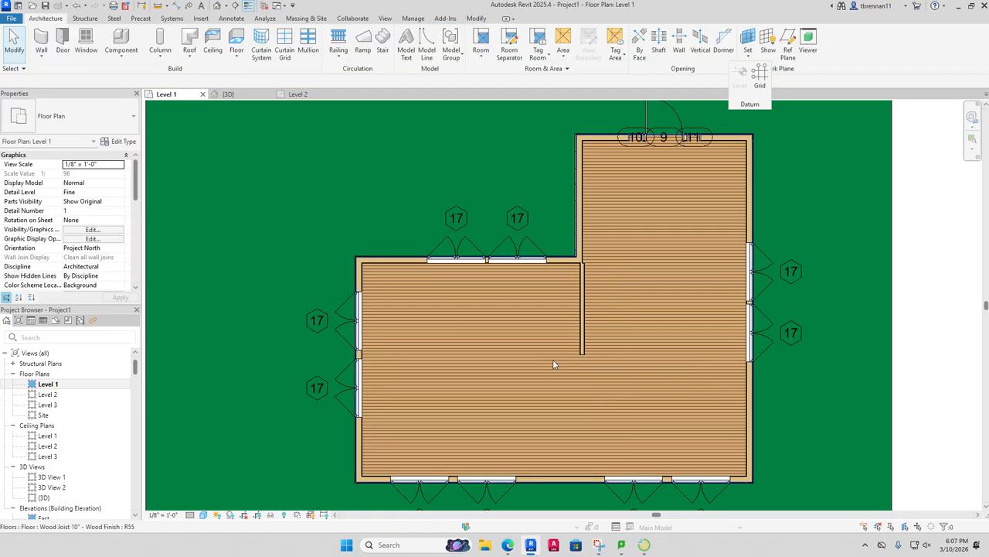
Step: Switch to LanSchool Teacher Console and open a remote control session on the student screen showing the grey-roofed box model
{"action": "left_click", "coordinate": [644, 544]}
{"action": "scroll", "coordinate": [496, 396], "scroll_direction": "down", "scroll_amount": 1}
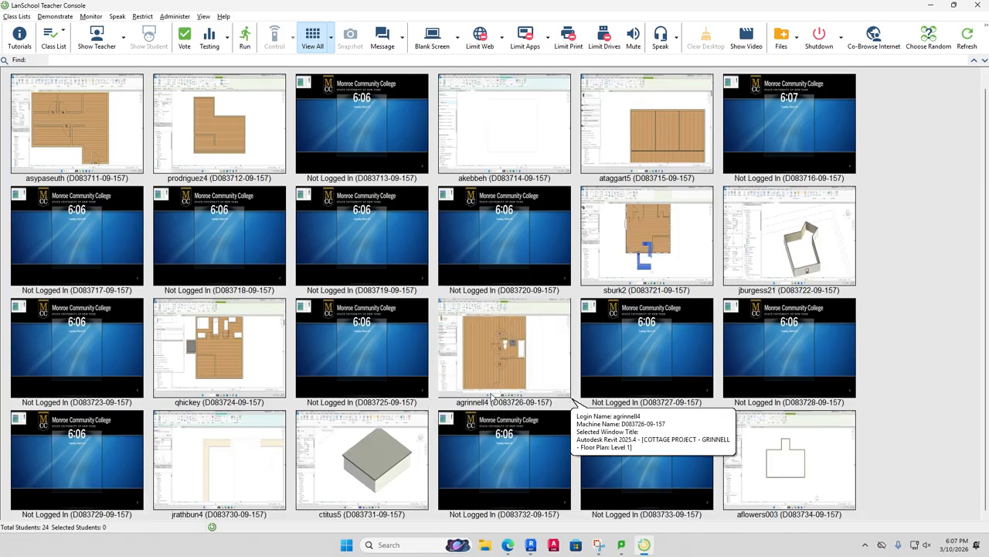
{"action": "double_click", "coordinate": [375, 471]}
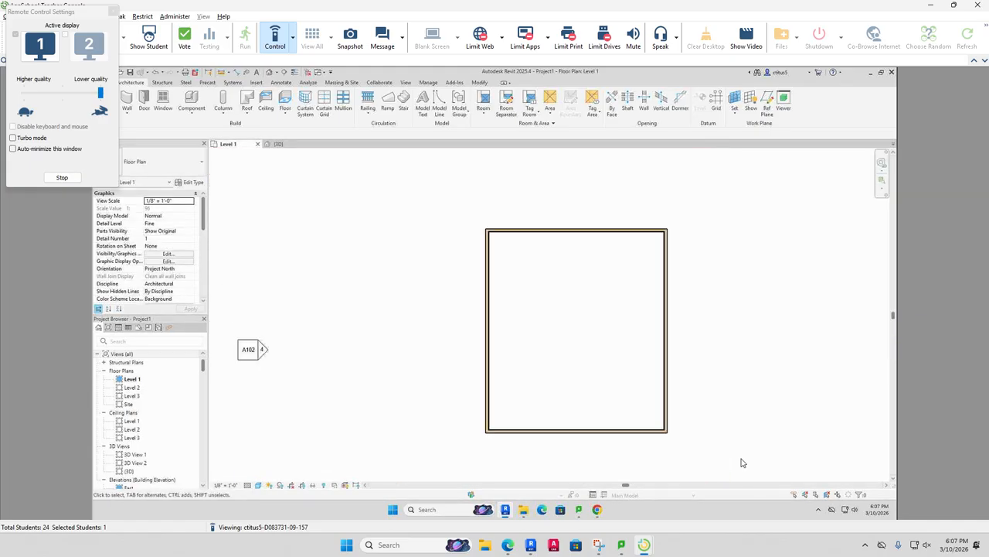
Step: Take remote control of the viewed student's computer and show its 3D view
{"action": "left_click", "coordinate": [291, 47]}
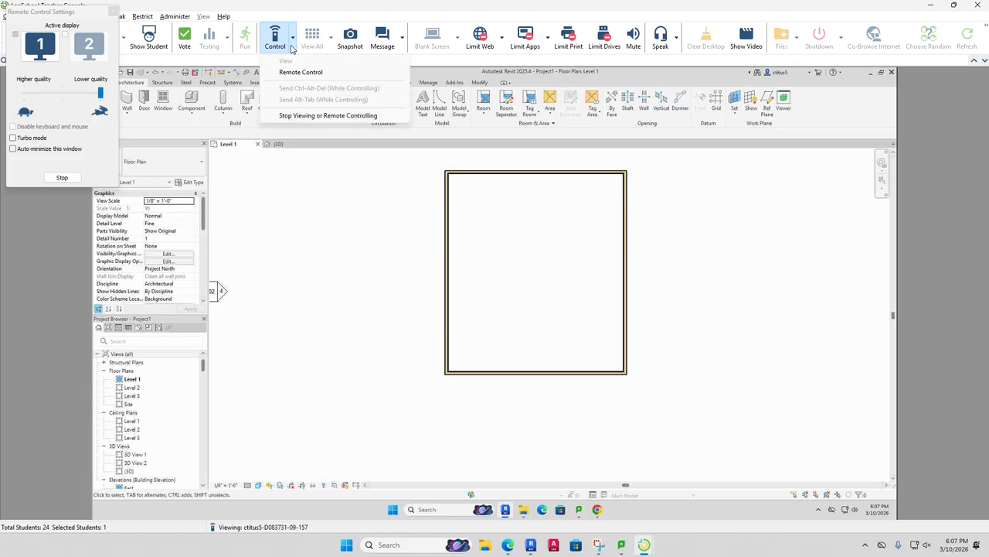
{"action": "left_click", "coordinate": [294, 71]}
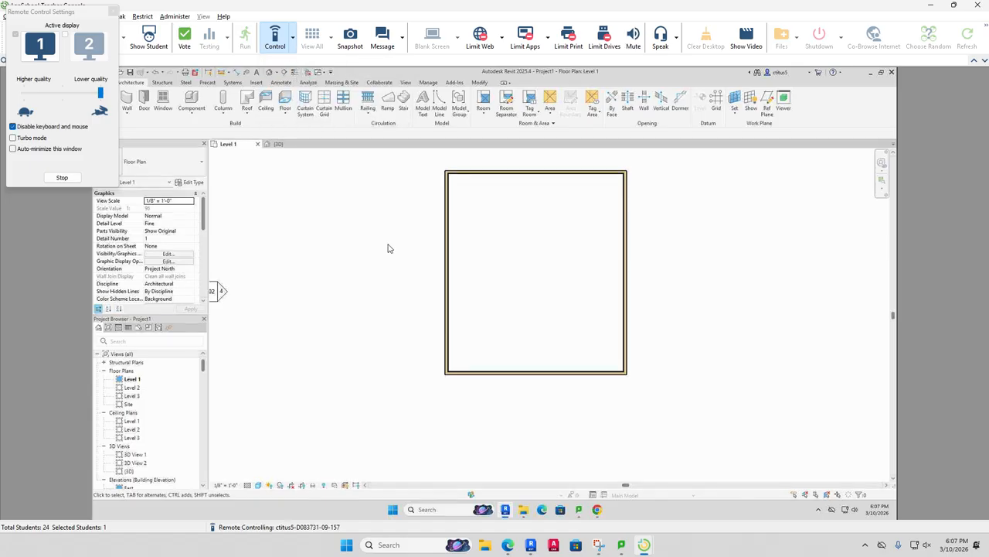
{"action": "left_click", "coordinate": [278, 144]}
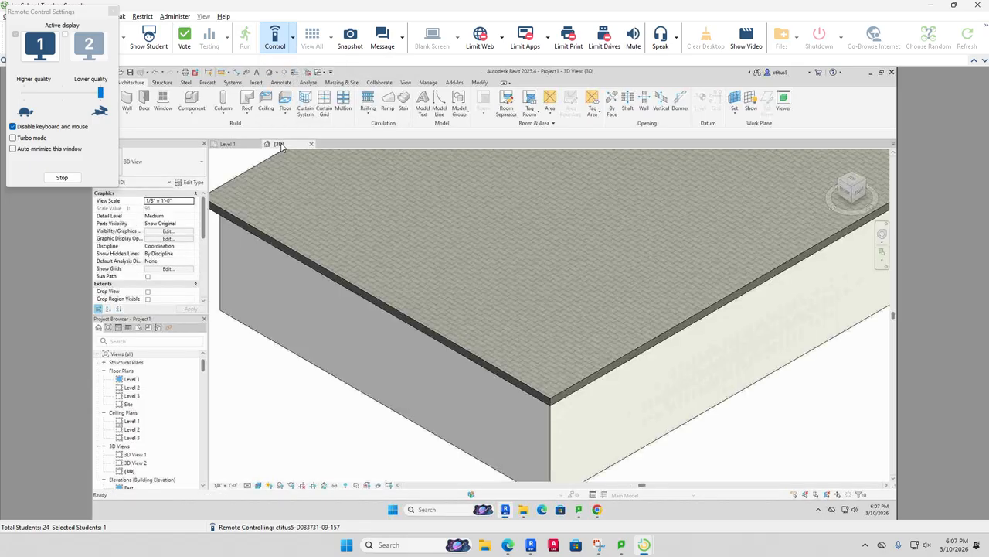
{"action": "double_click", "coordinate": [496, 363]}
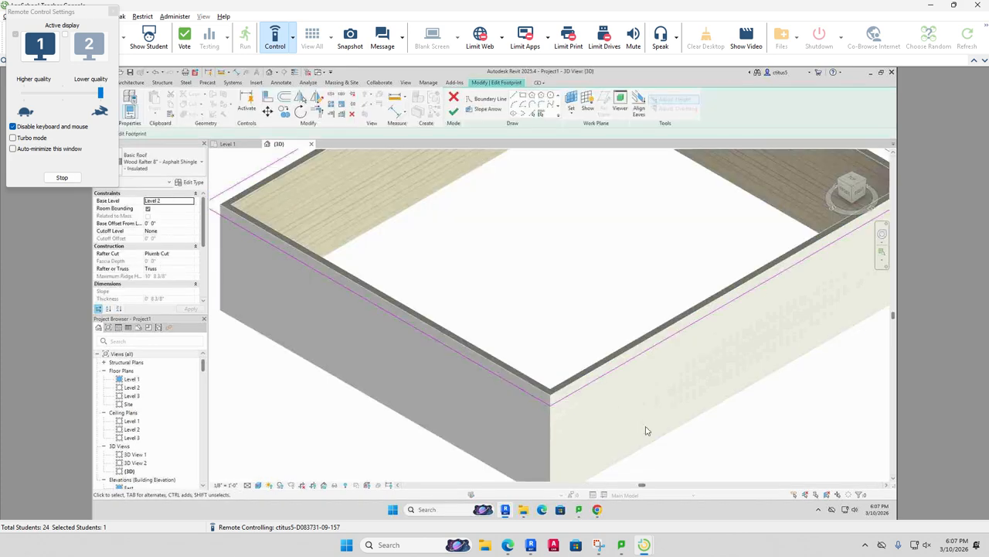
{"action": "scroll", "coordinate": [644, 431], "scroll_direction": "down", "scroll_amount": 4}
{"action": "middle_click_drag", "start_coordinate": [732, 429], "coordinate": [648, 459]}
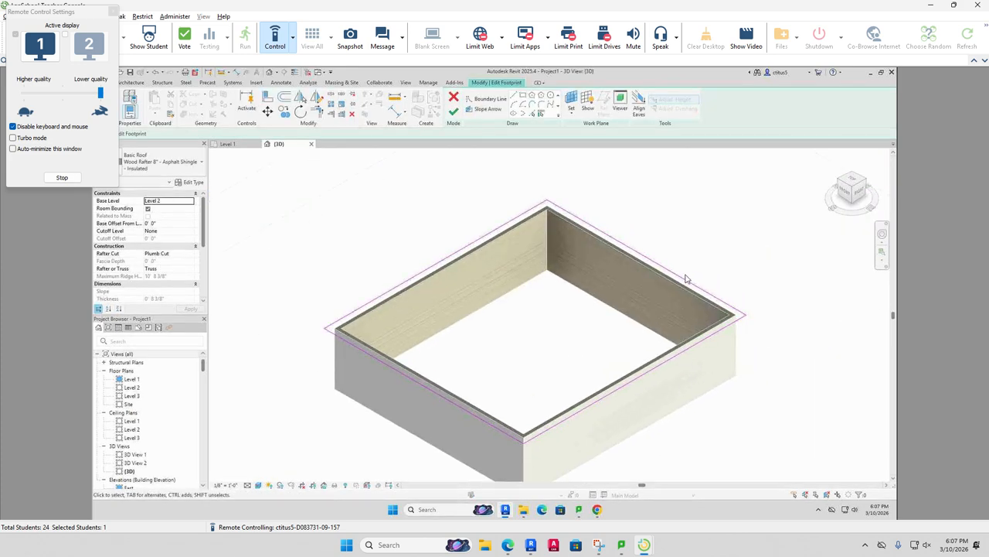
{"action": "left_click", "coordinate": [454, 112]}
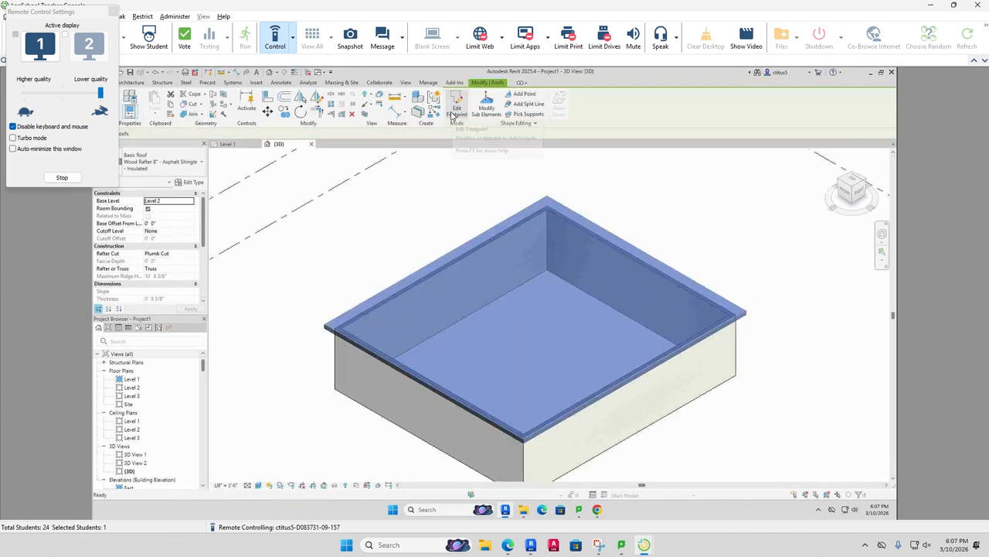
{"action": "left_click", "coordinate": [744, 243]}
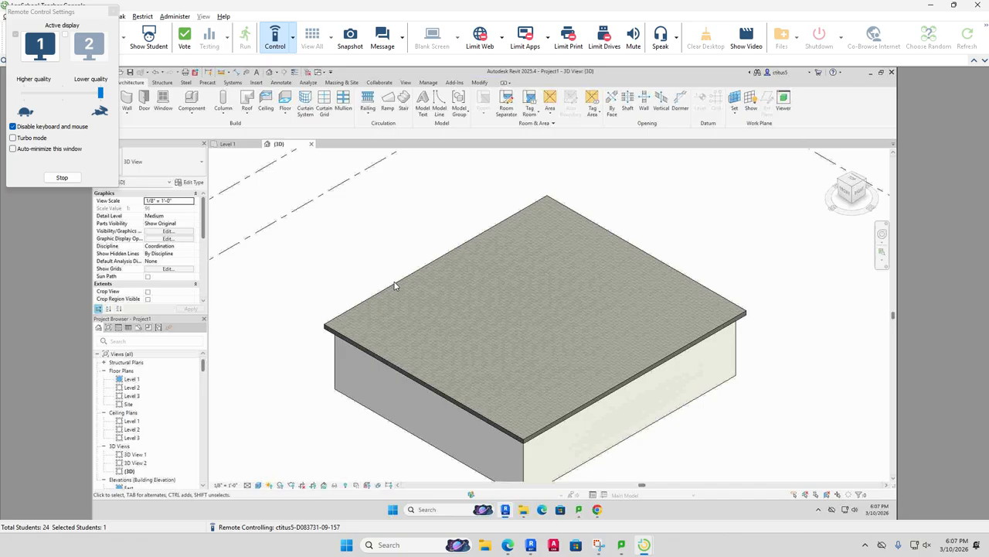
{"action": "left_click", "coordinate": [294, 46]}
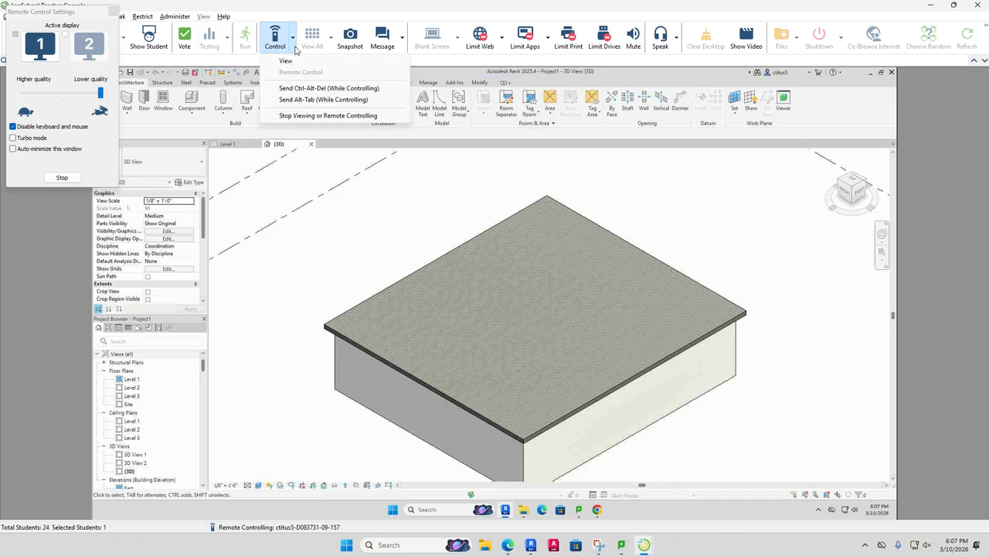
{"action": "left_click", "coordinate": [381, 173]}
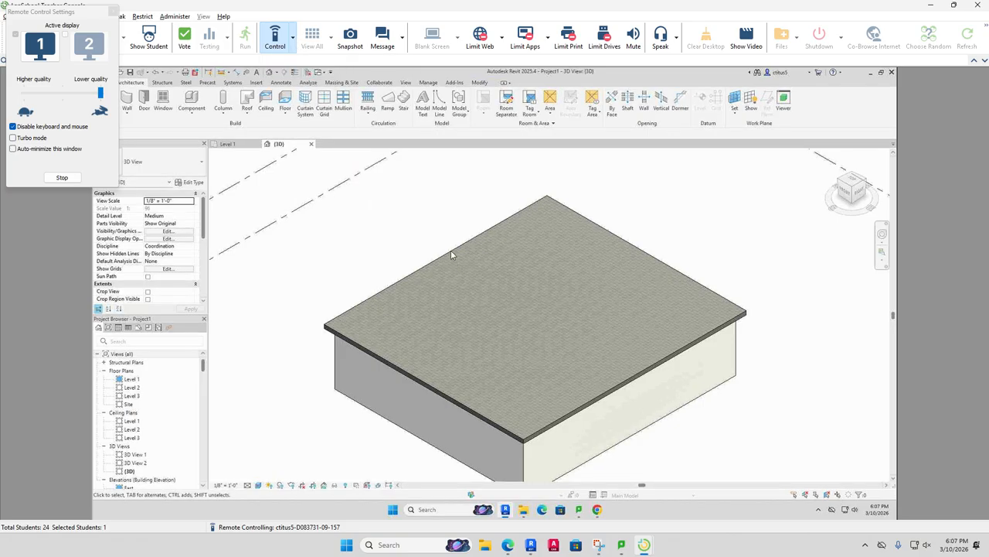
Step: Edit the student's flat roof footprint so the back-left and front-right edges define a 9"/12" slope, and finish it as a gable
{"action": "double_click", "coordinate": [453, 250]}
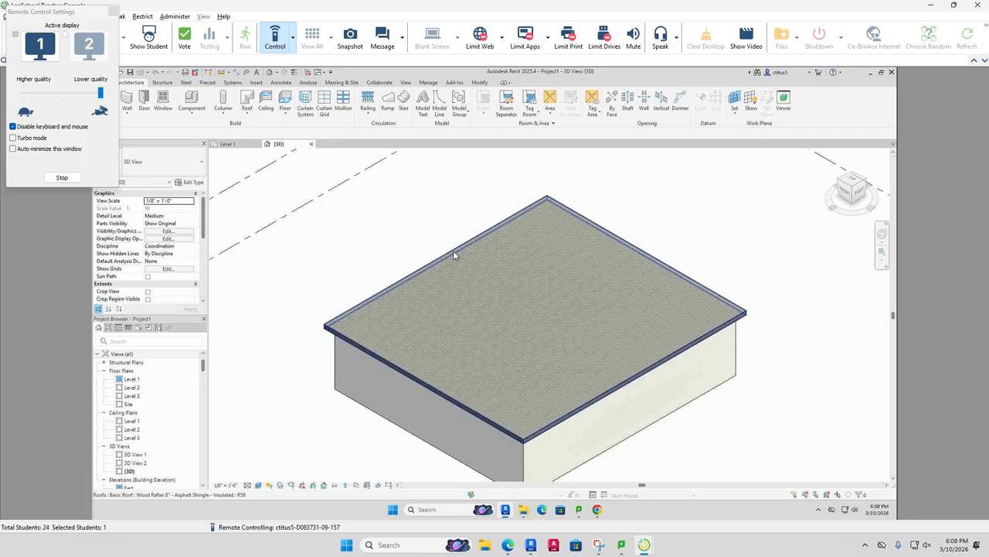
{"action": "left_click", "coordinate": [453, 257]}
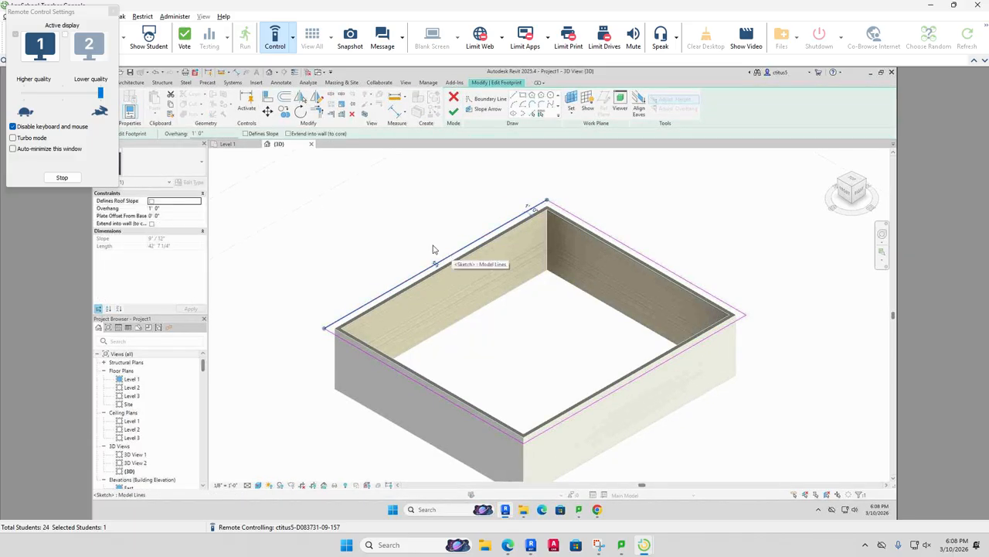
{"action": "left_click", "coordinate": [245, 134]}
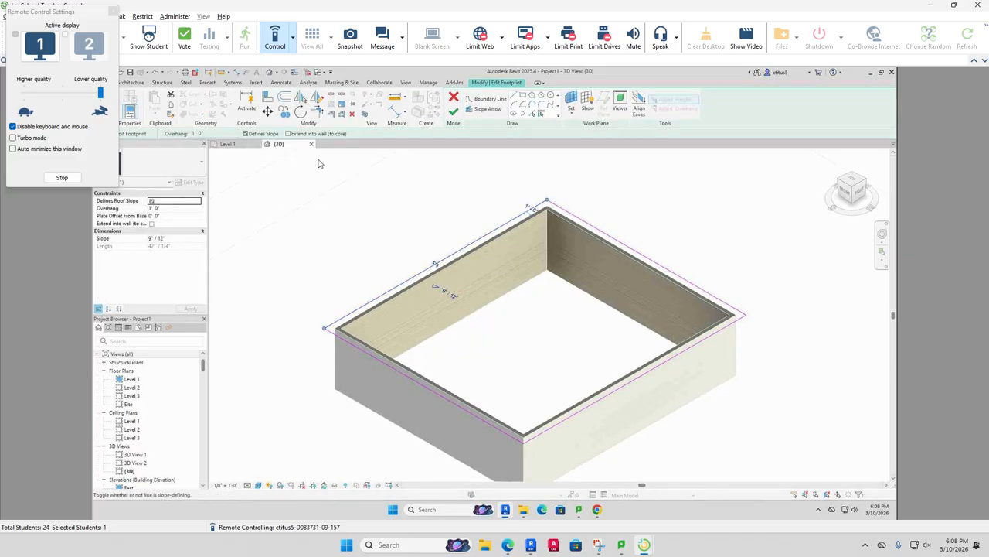
{"action": "left_click", "coordinate": [633, 379]}
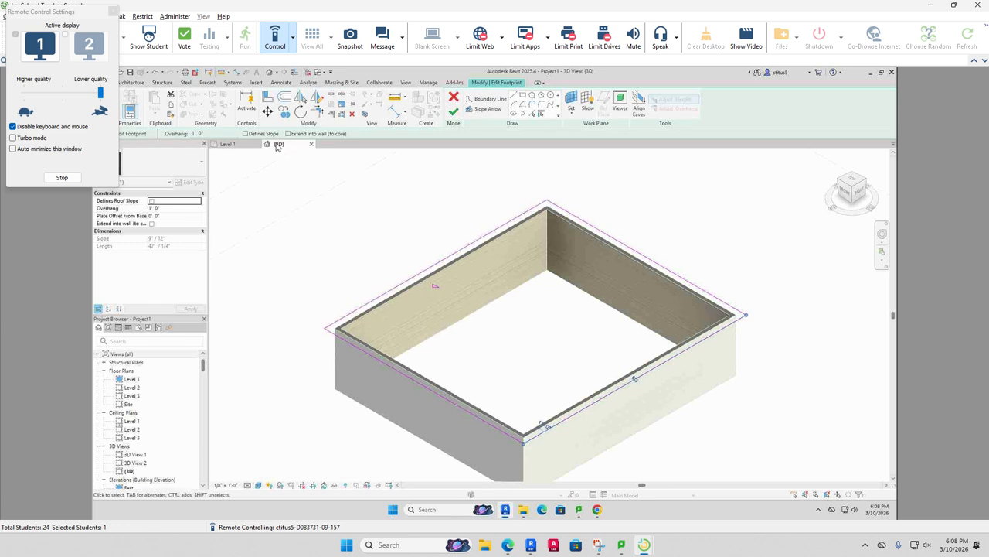
{"action": "left_click", "coordinate": [245, 134]}
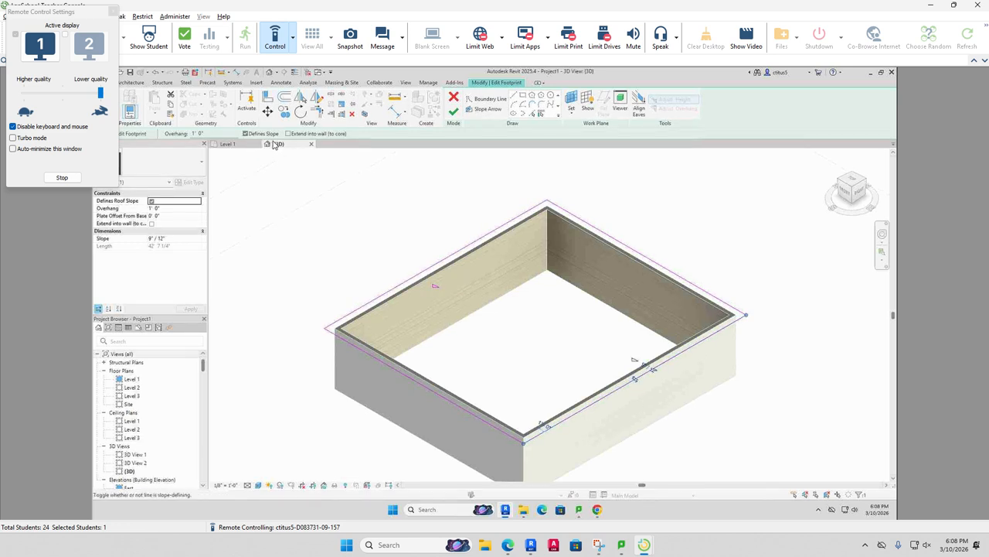
{"action": "left_click", "coordinate": [454, 112]}
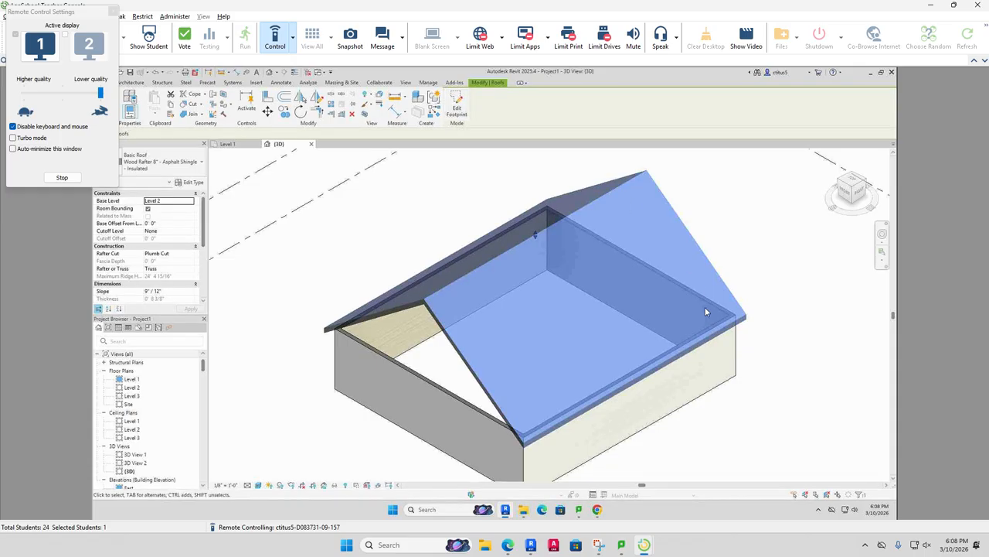
{"action": "left_click", "coordinate": [832, 448]}
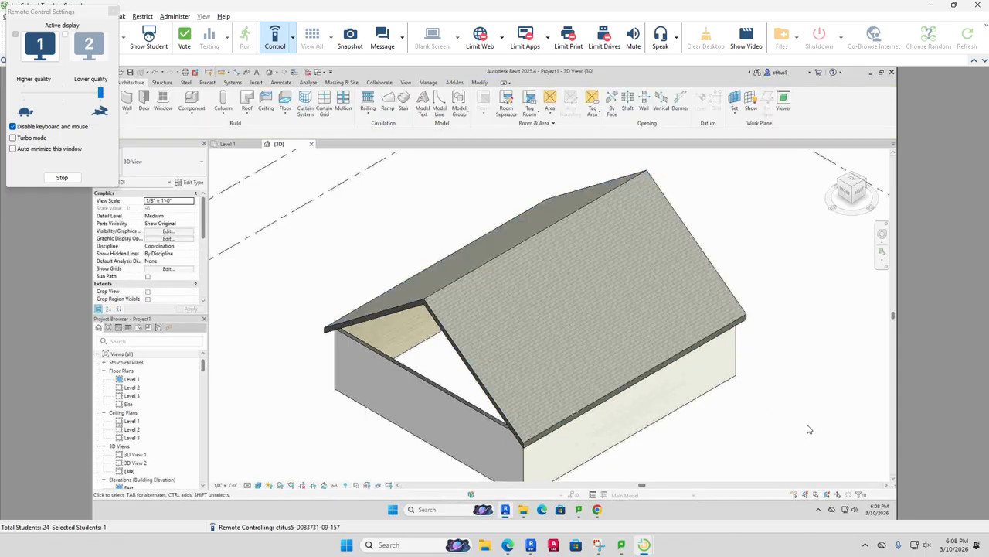
Step: Stop remote controlling the student's computer and switch back to the Level 1 floor plan in Revit
{"action": "middle_click_drag", "start_coordinate": [809, 429], "coordinate": [816, 404]}
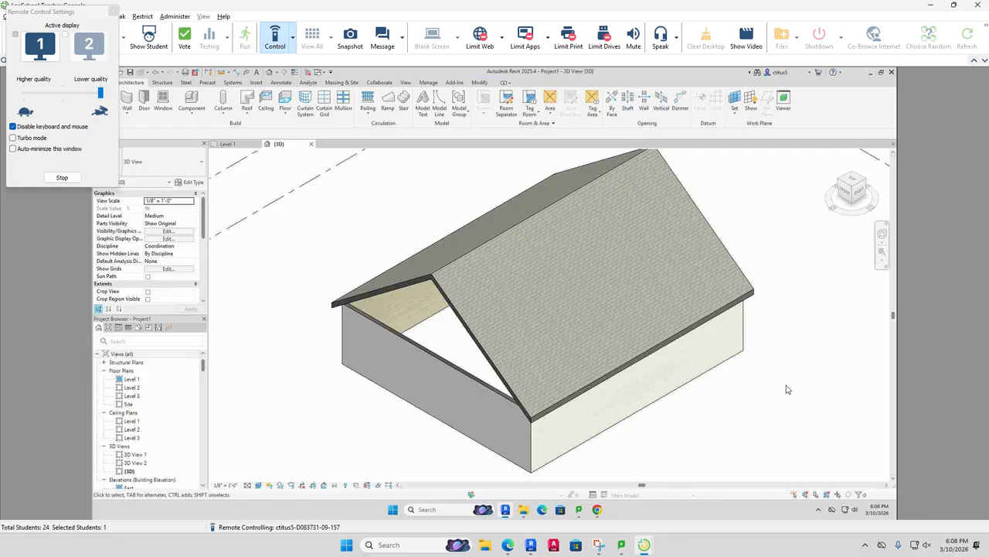
{"action": "left_click", "coordinate": [292, 46]}
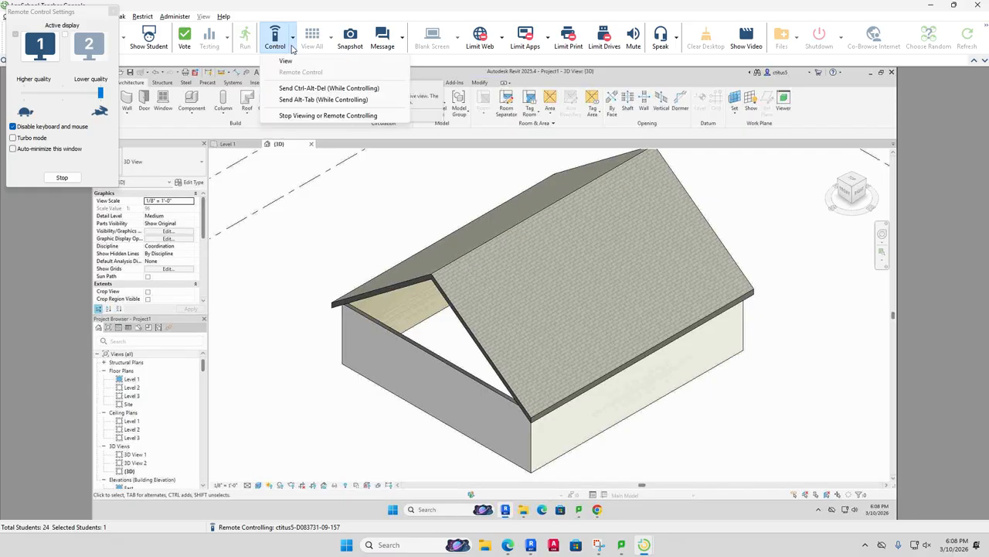
{"action": "left_click", "coordinate": [307, 116]}
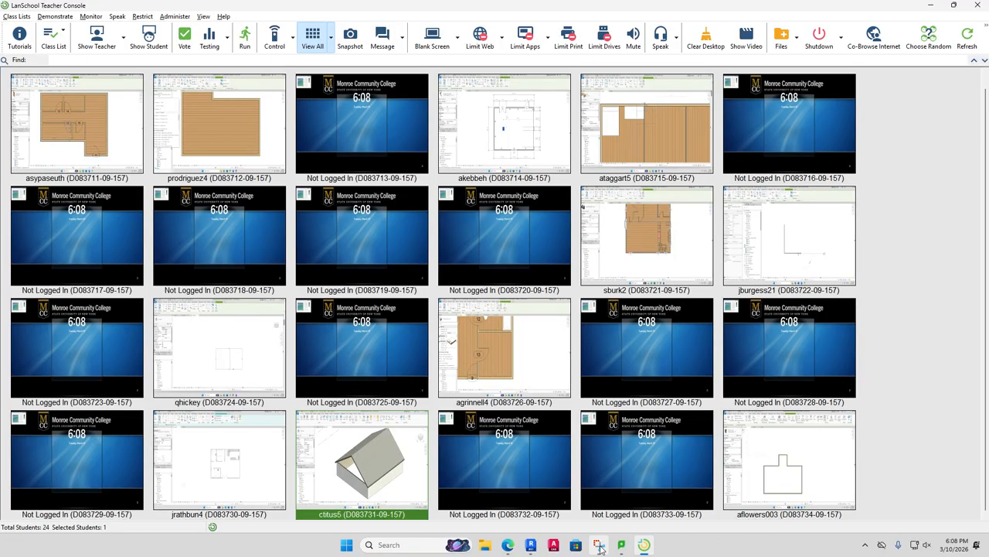
{"action": "left_click", "coordinate": [531, 550]}
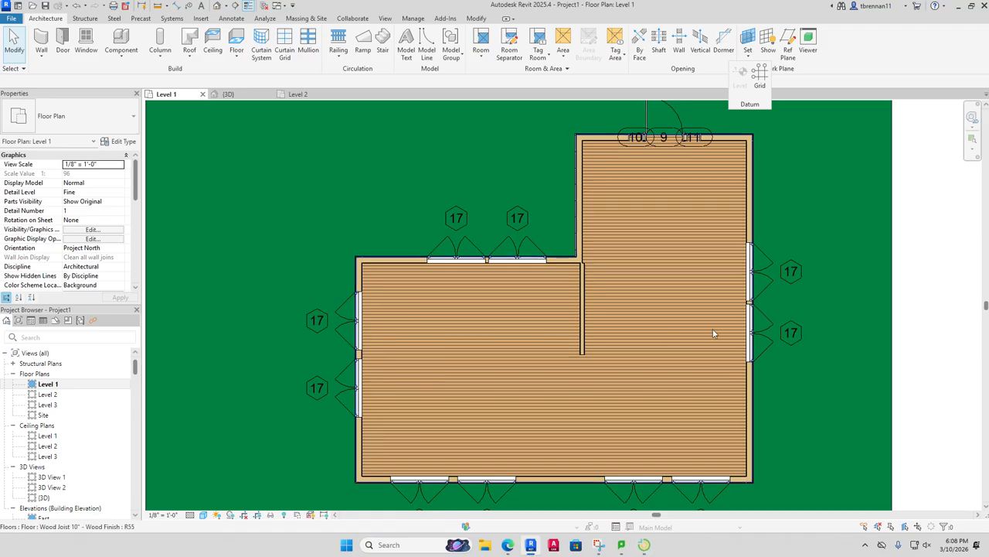
Step: Restore the Revit and LanSchool windows to a smaller size and move the Revit window in front
{"action": "scroll", "coordinate": [611, 302], "scroll_direction": "up", "scroll_amount": 5}
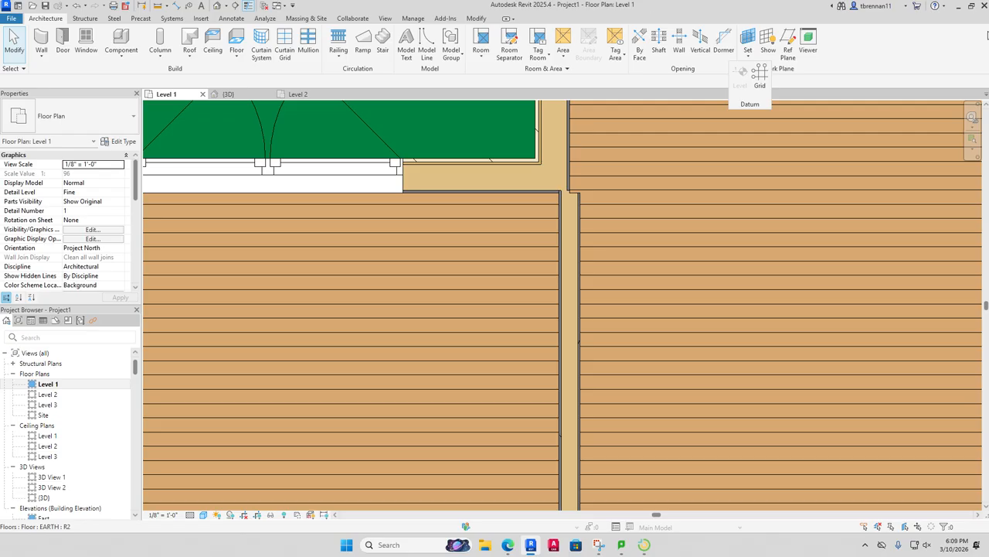
{"action": "left_click", "coordinate": [971, 5]}
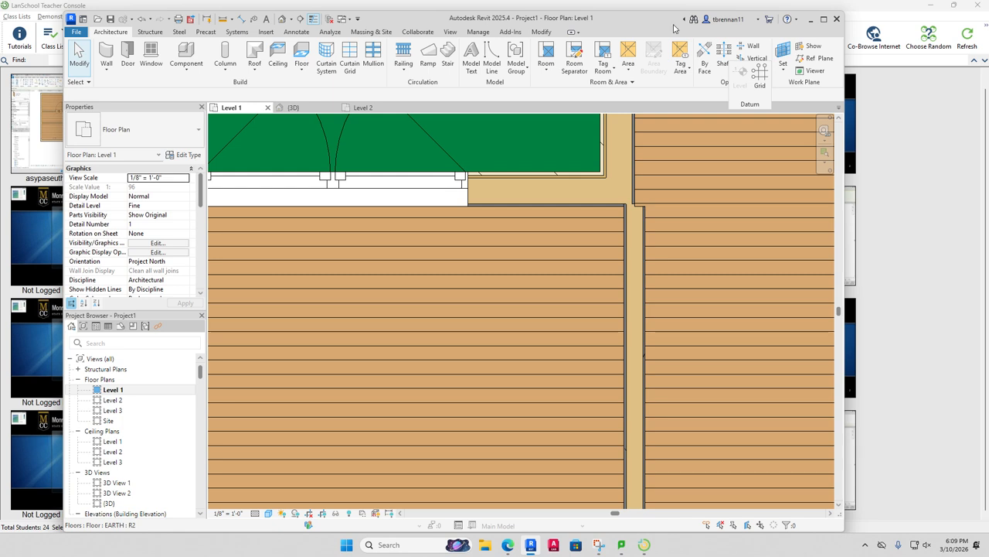
{"action": "left_click_drag", "start_coordinate": [661, 9], "coordinate": [629, 77]}
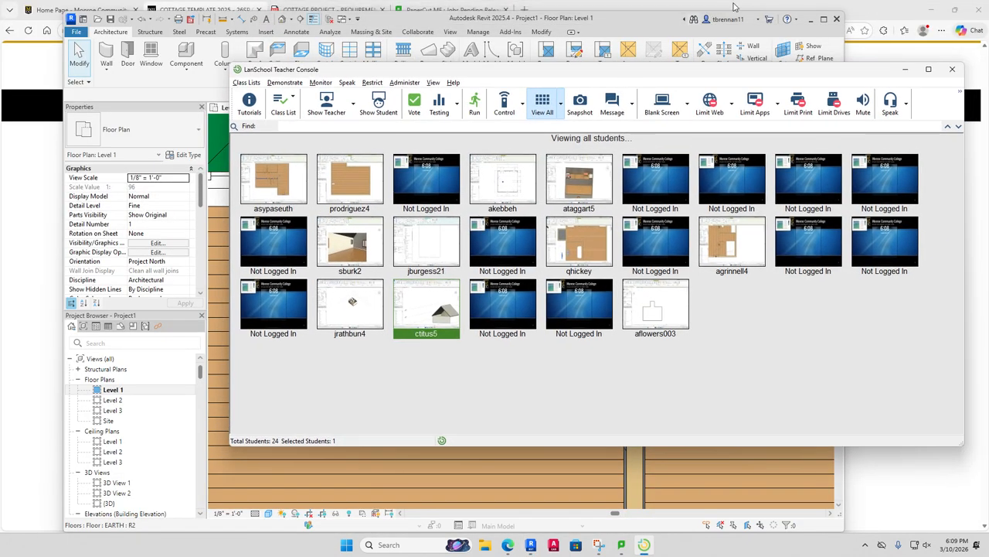
{"action": "left_click", "coordinate": [622, 24]}
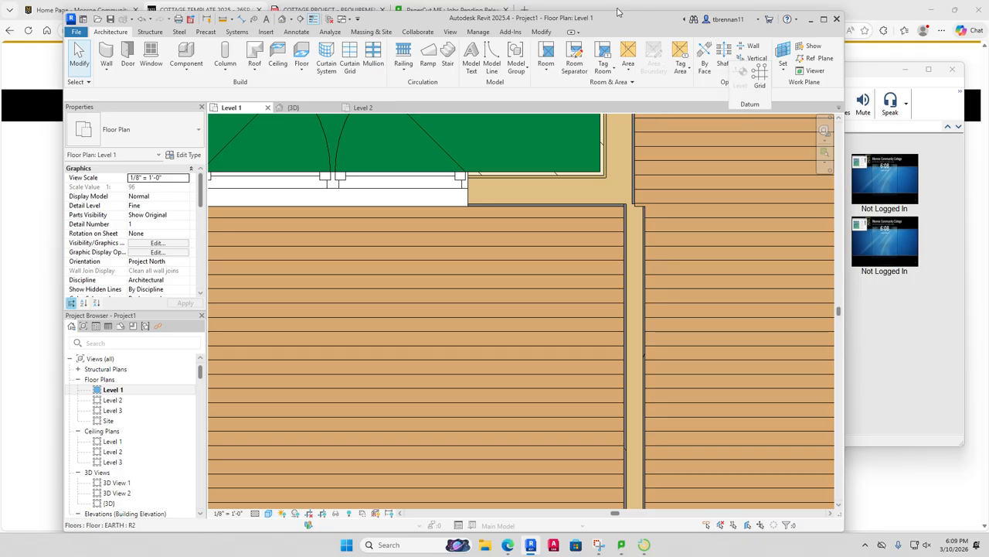
{"action": "left_click_drag", "start_coordinate": [620, 18], "coordinate": [617, 59]}
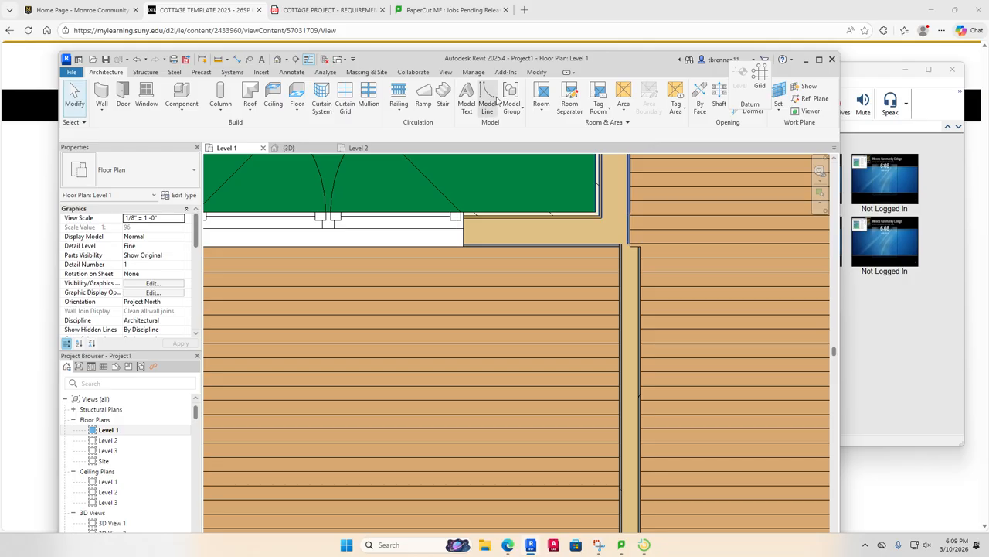
Step: Align the vertical interior wall's face flush with the inner face of the exterior wall above it at the inside corner
{"action": "left_click", "coordinate": [537, 72]}
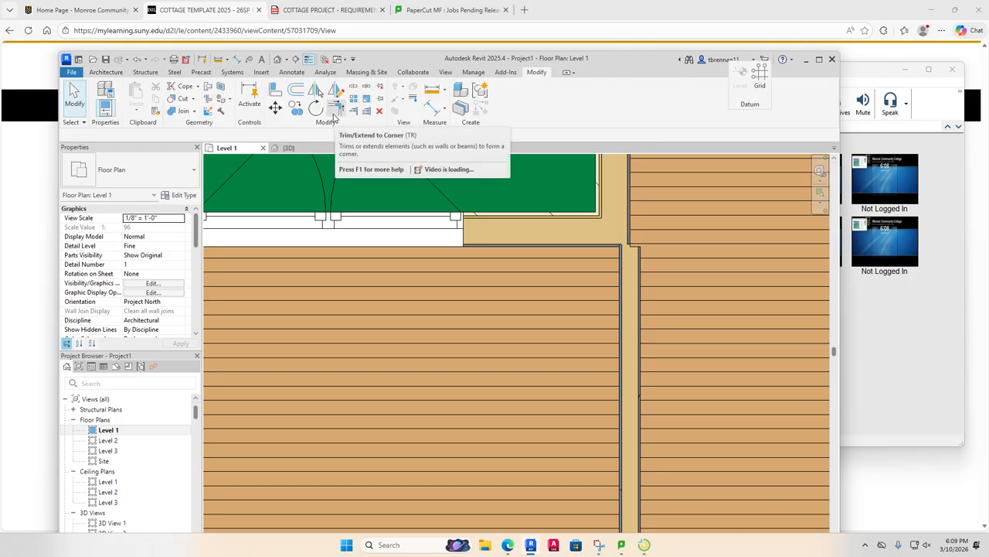
{"action": "key", "text": "a"}
{"action": "key", "text": "l"}
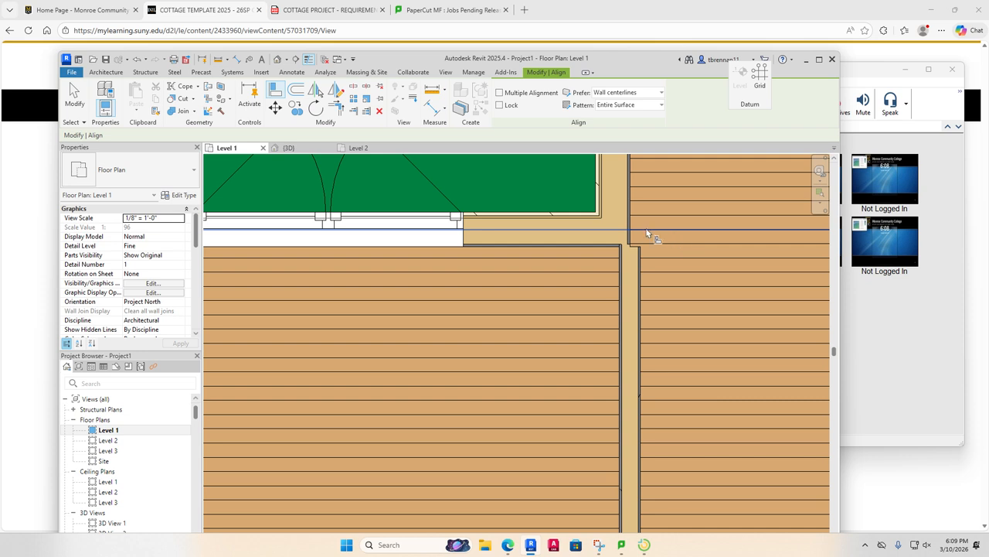
{"action": "left_click", "coordinate": [642, 275]}
{"action": "key", "text": "Escape"}
{"action": "key", "text": "Escape"}
Step: Extend the free lower end of the vertical interior wall down to the bottom exterior wall
{"action": "scroll", "coordinate": [645, 320], "scroll_direction": "down", "scroll_amount": 6}
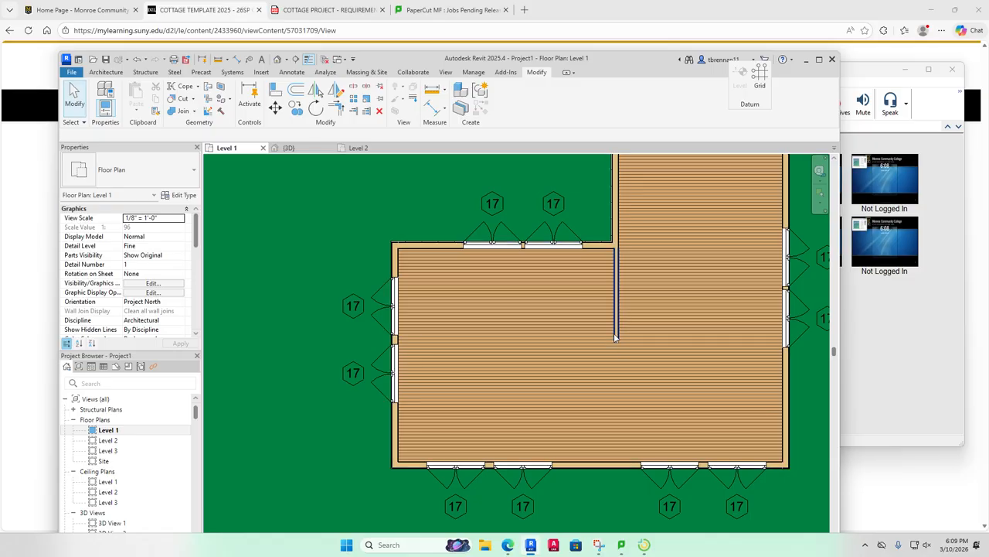
{"action": "left_click", "coordinate": [617, 341]}
{"action": "left_click_drag", "start_coordinate": [616, 341], "coordinate": [616, 464]}
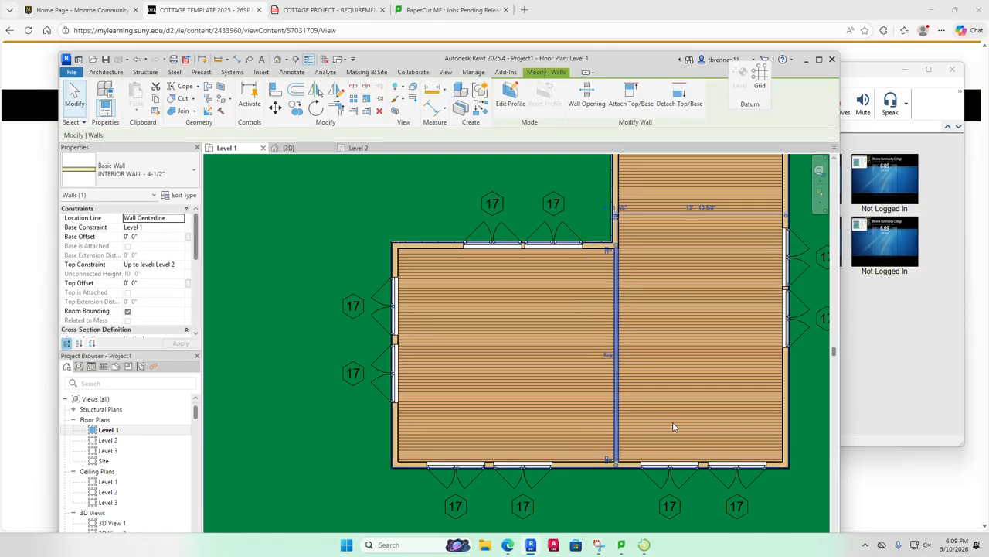
{"action": "key", "text": "Escape"}
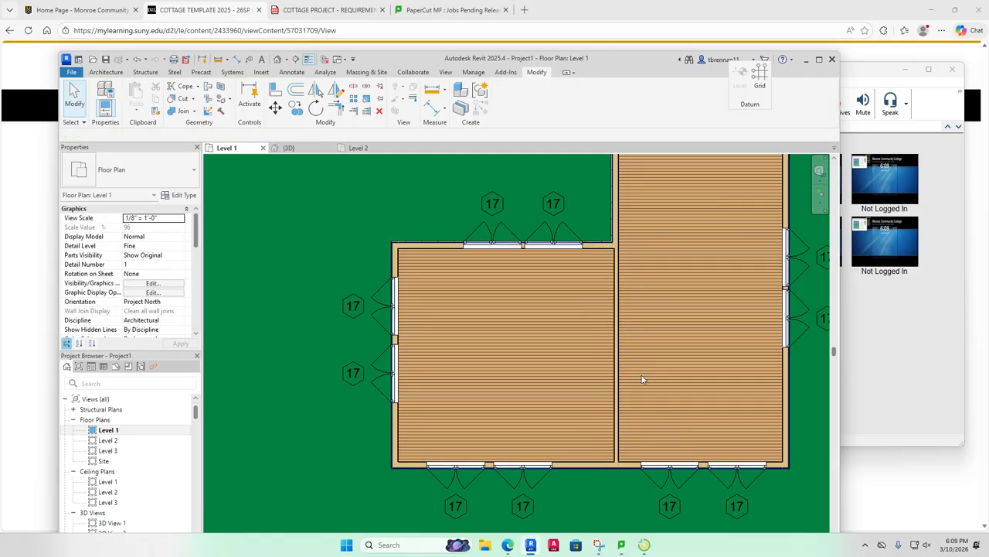
{"action": "left_click", "coordinate": [617, 276]}
{"action": "key", "text": "Escape"}
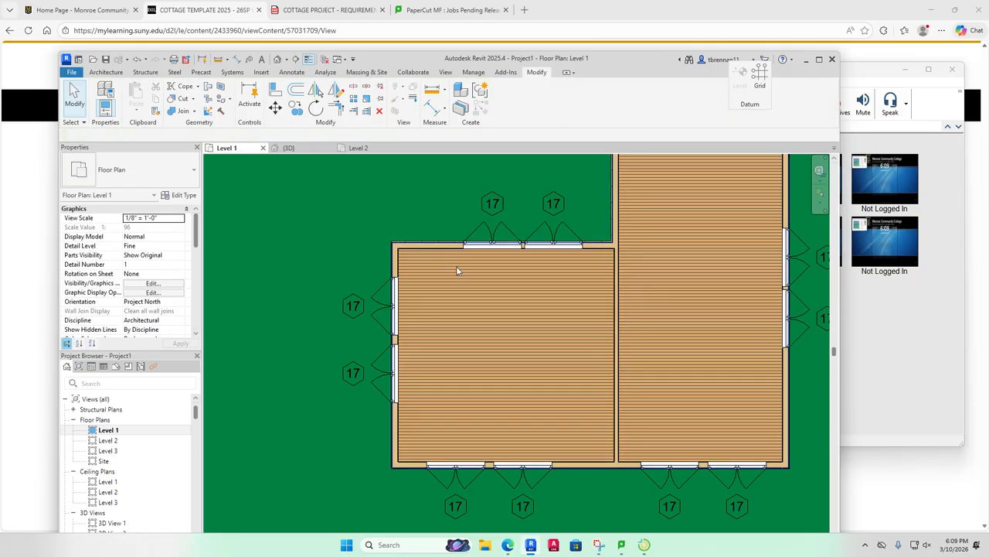
{"action": "left_click", "coordinate": [446, 245]}
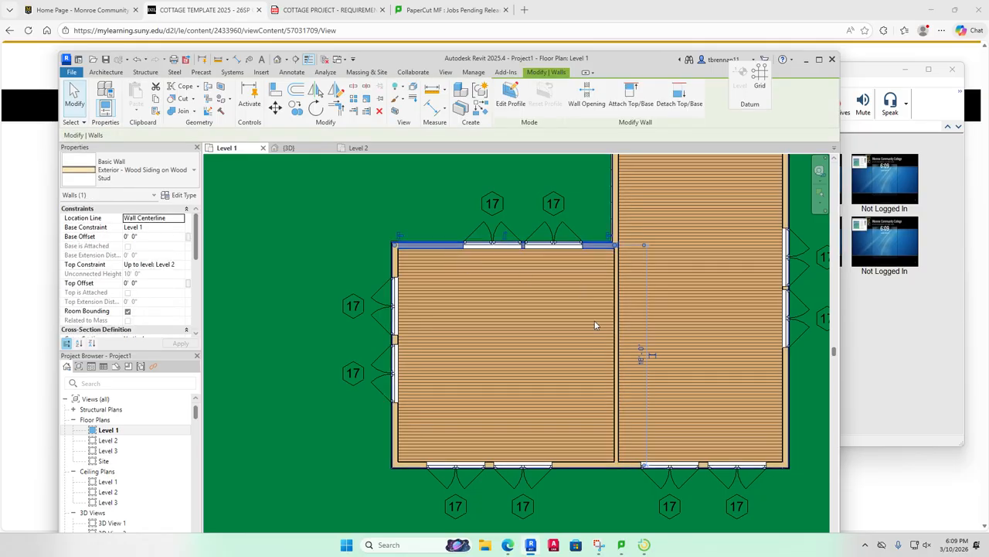
{"action": "scroll", "coordinate": [595, 324], "scroll_direction": "up", "scroll_amount": 3}
{"action": "scroll", "coordinate": [595, 325], "scroll_direction": "down", "scroll_amount": 3}
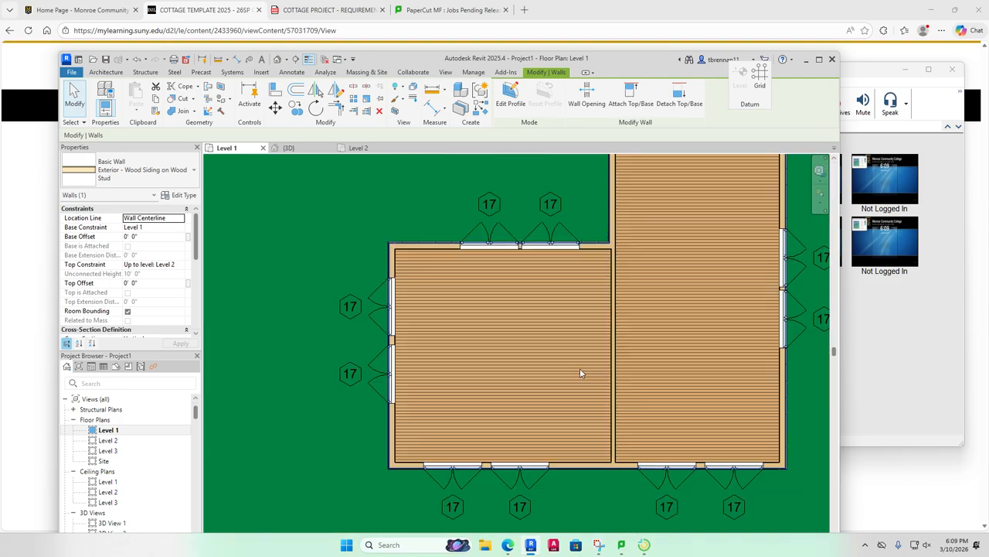
{"action": "key", "text": "Escape"}
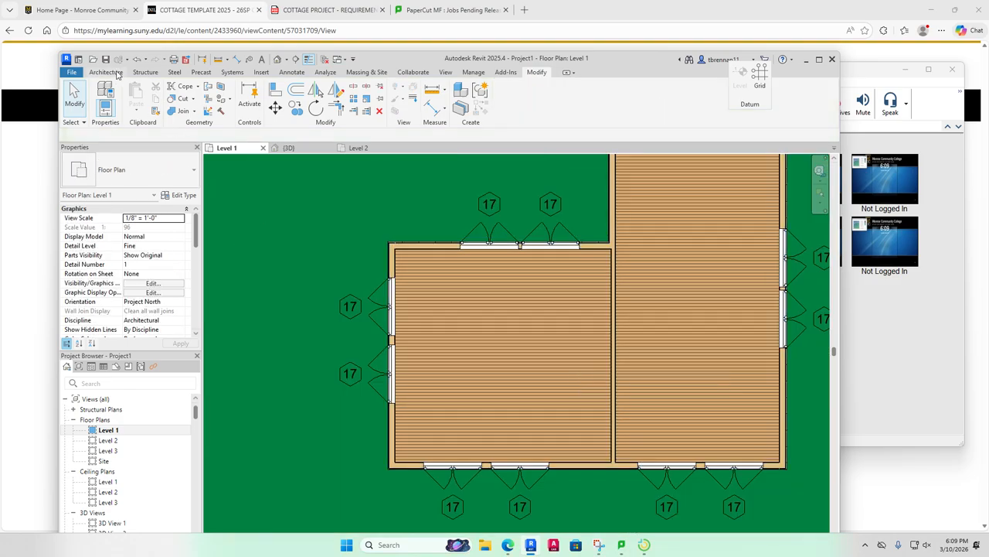
Step: Maximize the Revit window with the Level 1 floor plan
{"action": "left_click", "coordinate": [819, 62]}
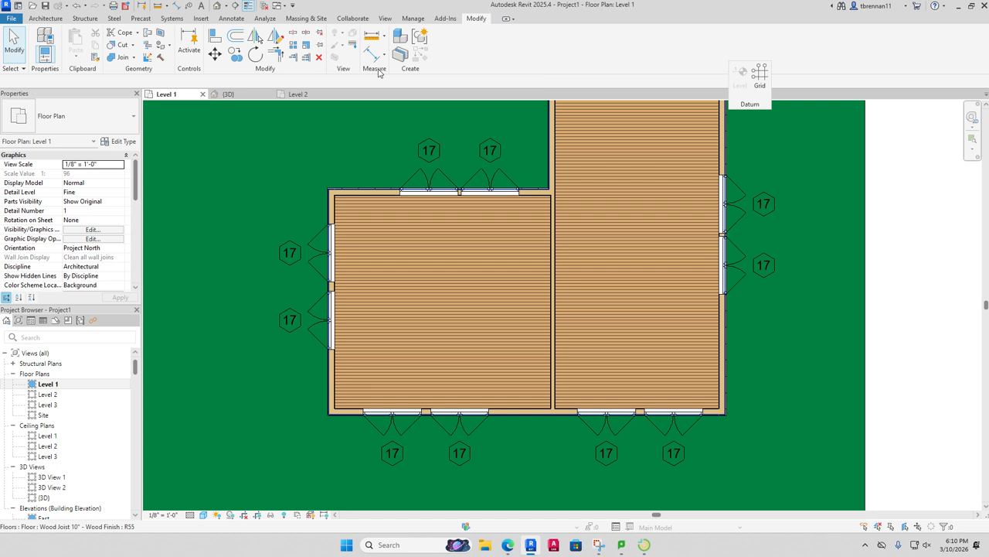
Step: Save the project to the Desktop, naming it COTTAGE PROJECT followed by a hyphen and the author's surname
{"action": "left_click", "coordinate": [46, 6]}
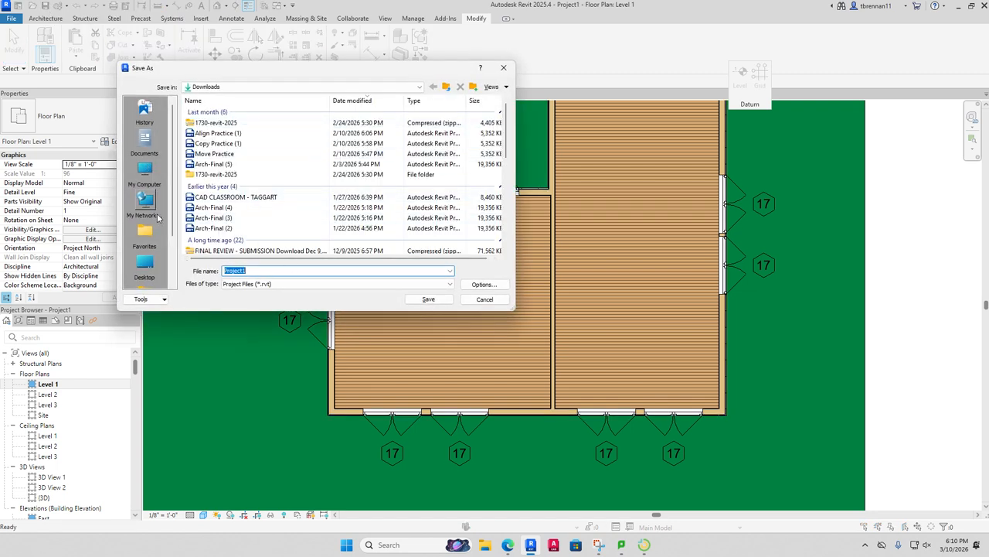
{"action": "left_click", "coordinate": [145, 265]}
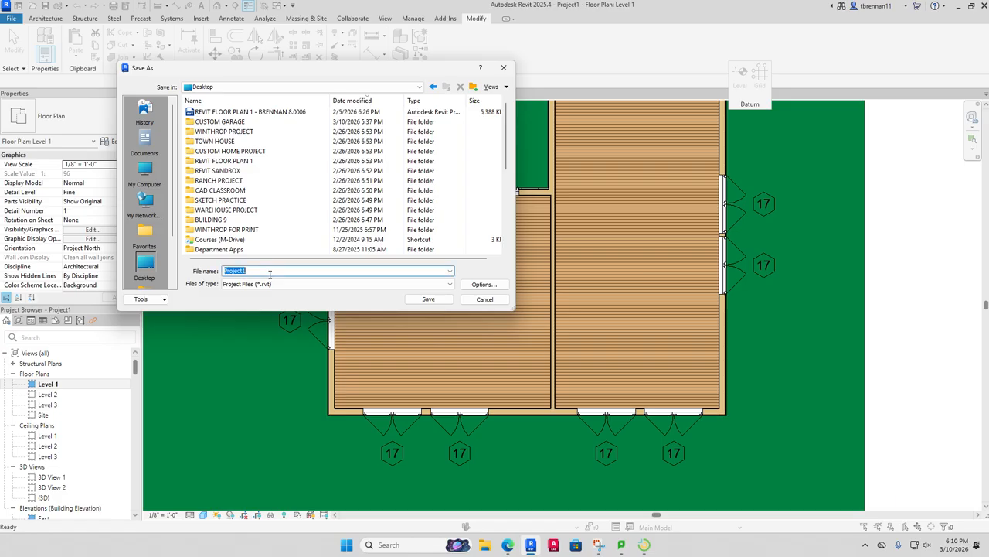
{"action": "type", "text": "COT"}
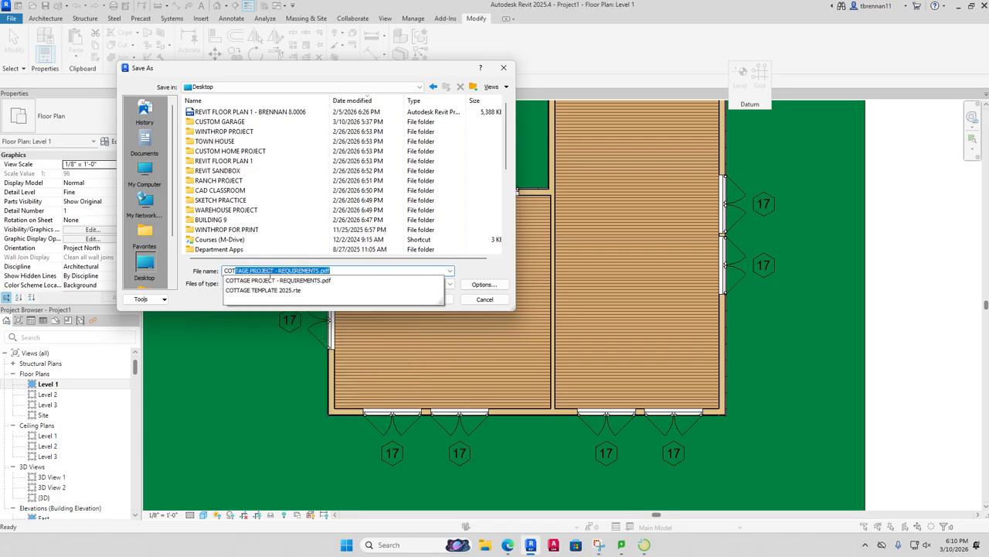
{"action": "type", "text": "TAGE PROJECT"}
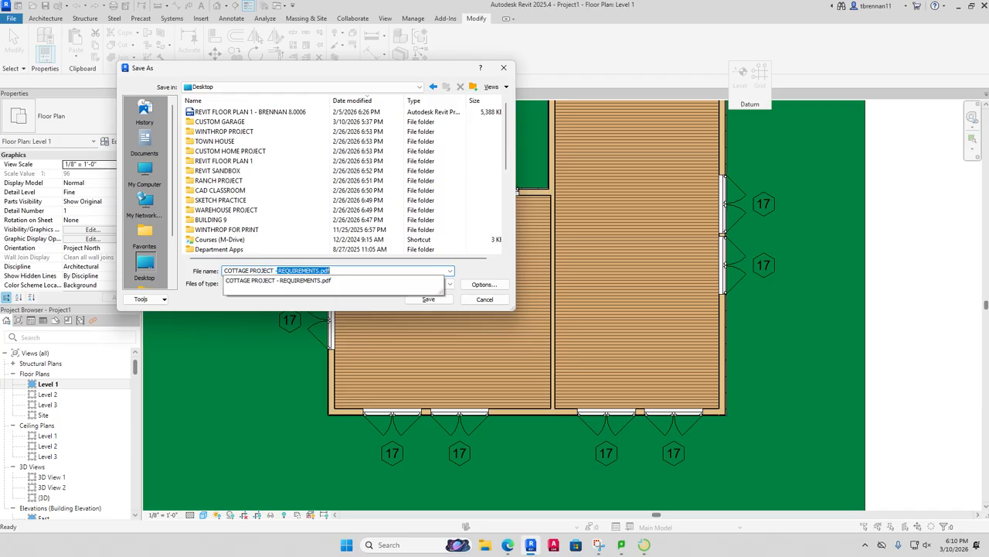
{"action": "type", "text": " - BRENNAN"}
{"action": "key", "text": "Return"}
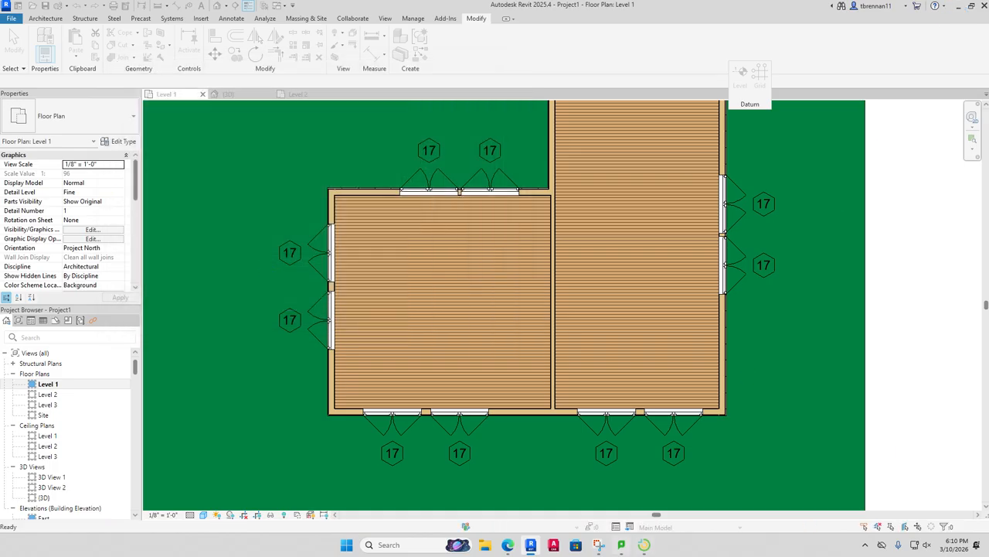
Step: Switch to a maximized LanSchool Teacher Console and remotely control the student computer showing the roofless cottage in 3D
{"action": "left_click", "coordinate": [644, 544]}
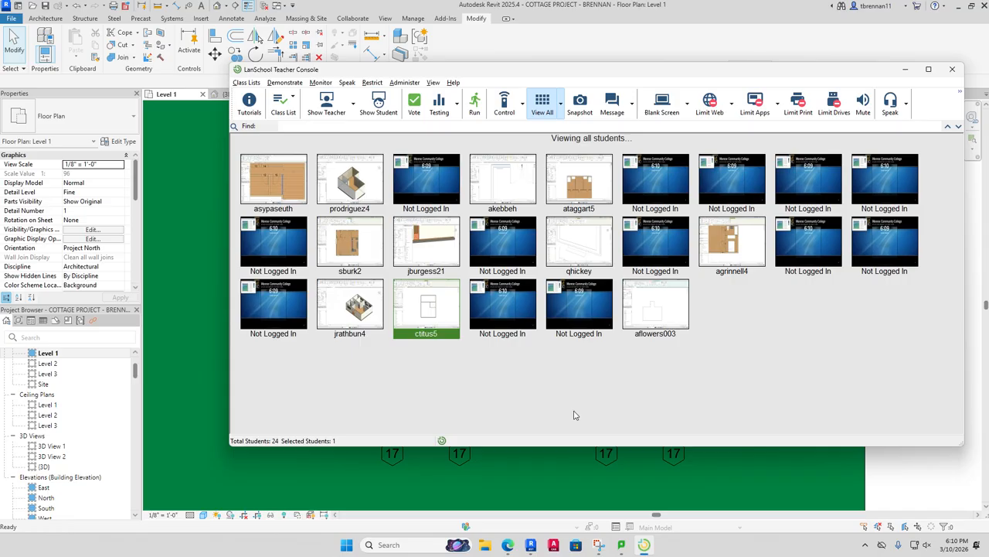
{"action": "left_click", "coordinate": [928, 69]}
{"action": "scroll", "coordinate": [636, 464], "scroll_direction": "down", "scroll_amount": 1}
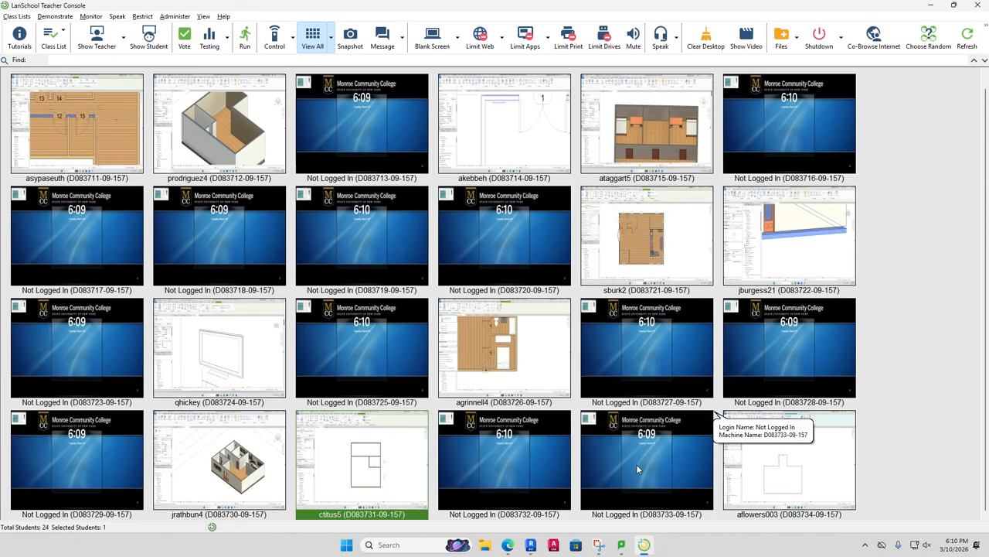
{"action": "double_click", "coordinate": [236, 496]}
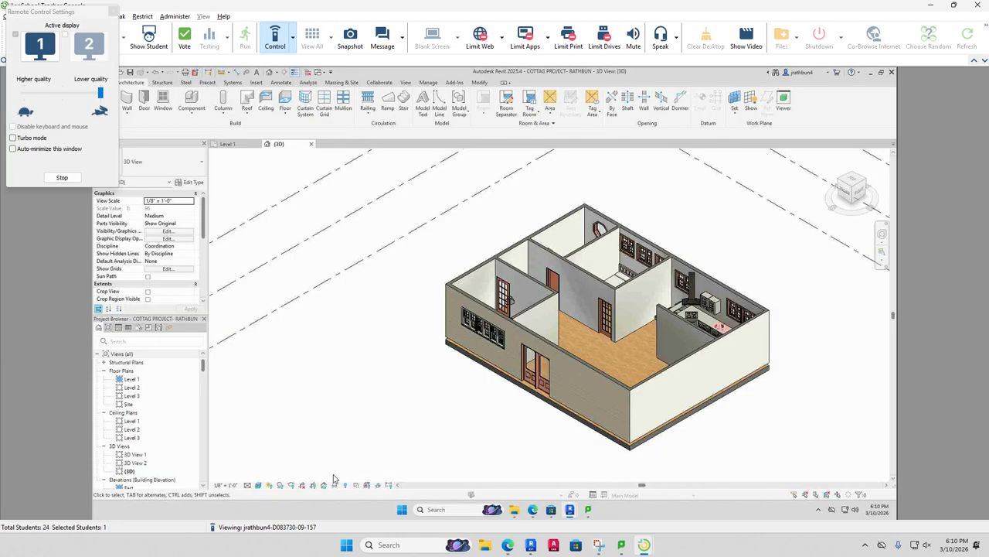
Step: Start a new floor boundary sketch in the student's model using Create Similar on the existing Wood Joist 10" floor
{"action": "left_click", "coordinate": [741, 439]}
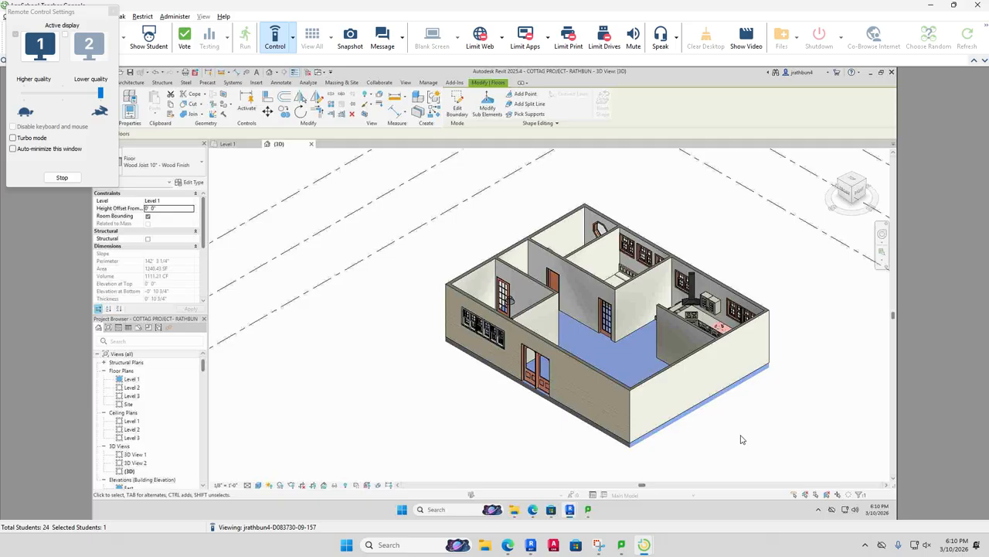
{"action": "key", "text": "c"}
{"action": "key", "text": "s"}
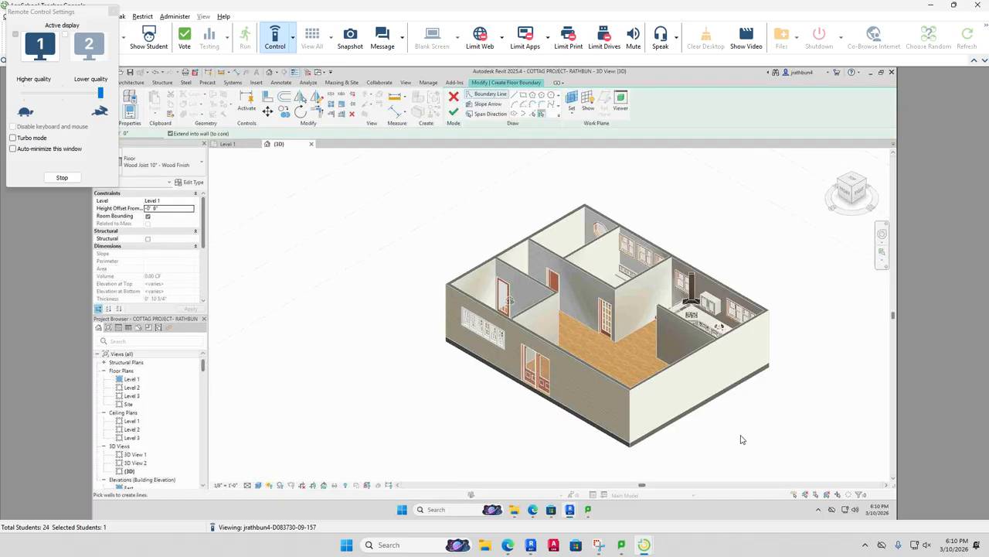
{"action": "key", "text": "Escape"}
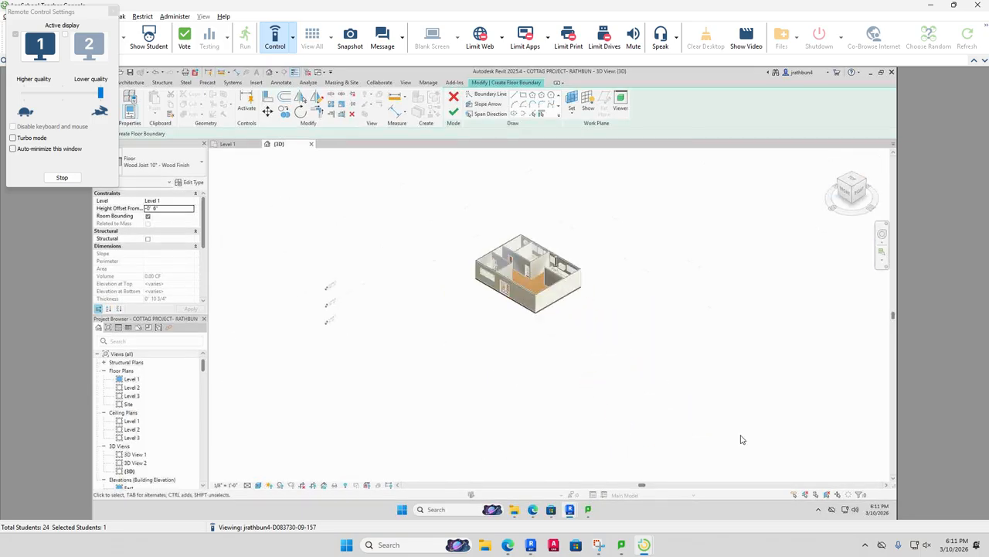
Step: Stop remotely controlling the student's computer and switch back to the Revit cottage project
{"action": "left_click", "coordinate": [293, 49]}
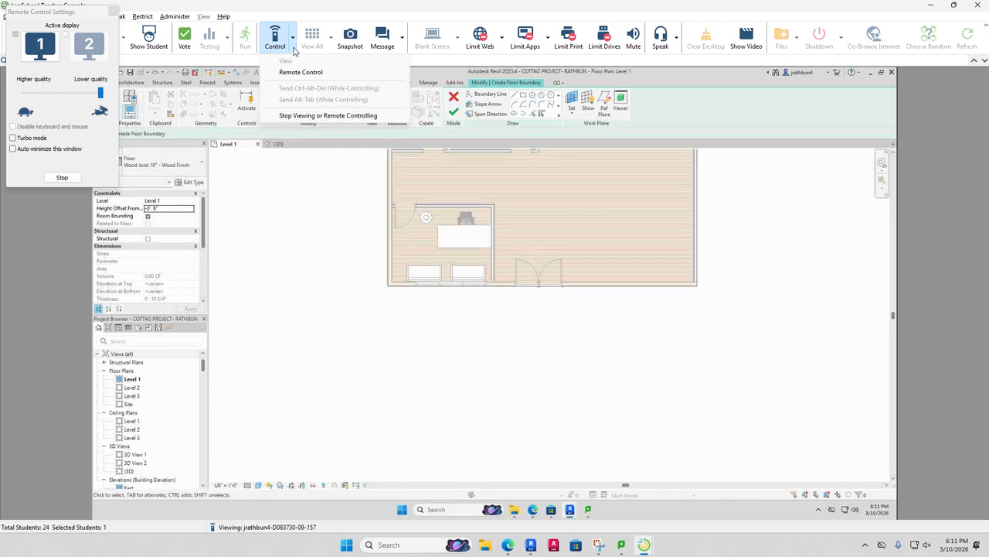
{"action": "left_click", "coordinate": [311, 115]}
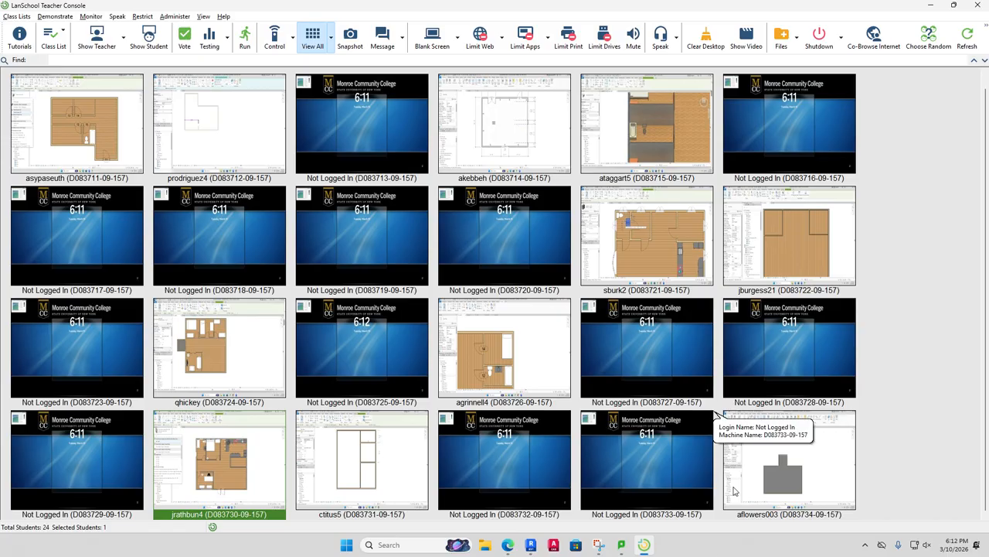
{"action": "left_click", "coordinate": [531, 544]}
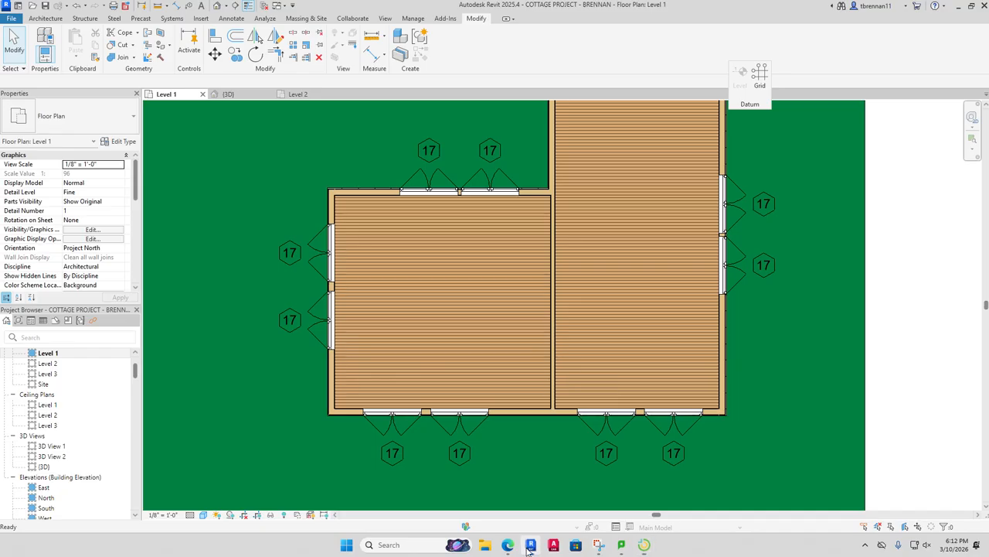
{"action": "scroll", "coordinate": [511, 286], "scroll_direction": "up", "scroll_amount": 2}
{"action": "middle_click_drag", "start_coordinate": [500, 321], "coordinate": [453, 315]}
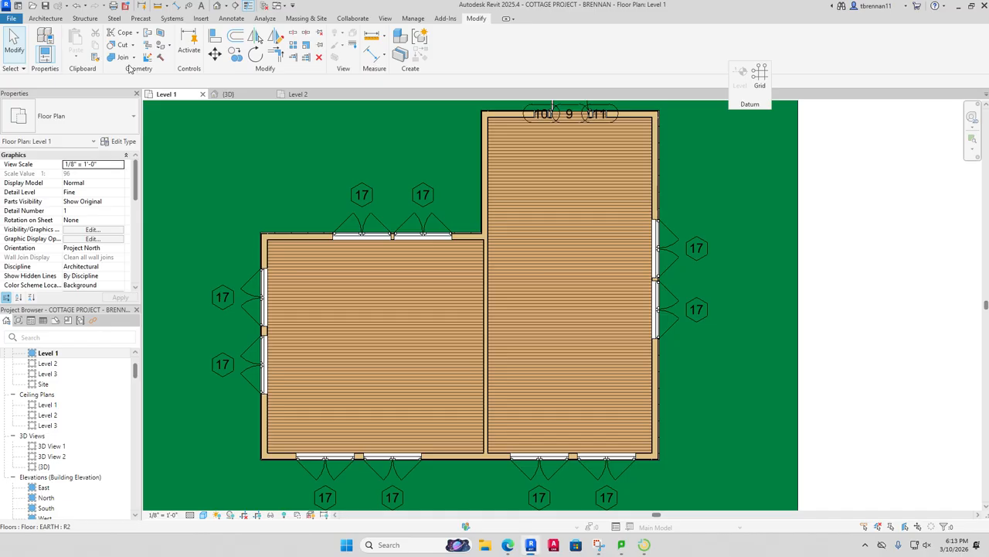
{"action": "left_click", "coordinate": [60, 18]}
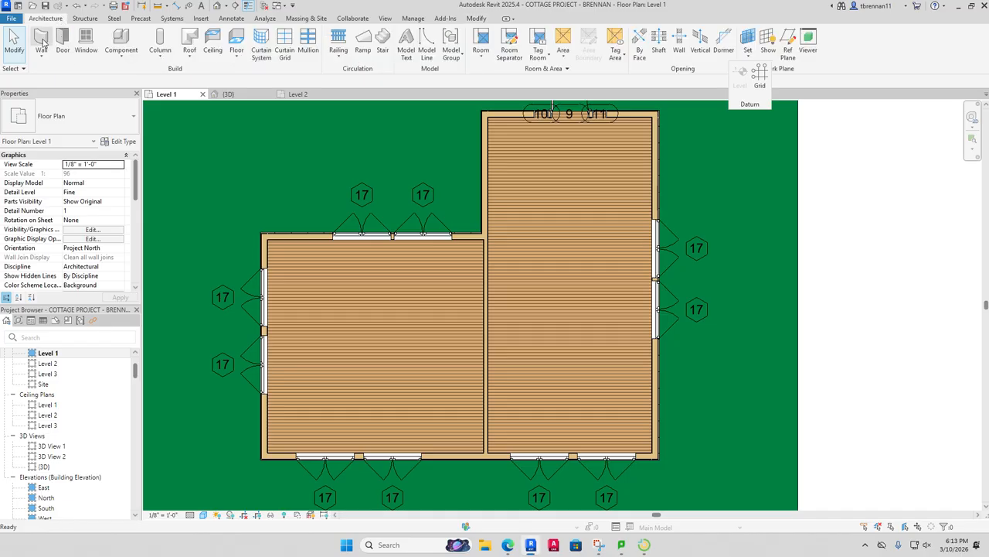
{"action": "left_click", "coordinate": [42, 40]}
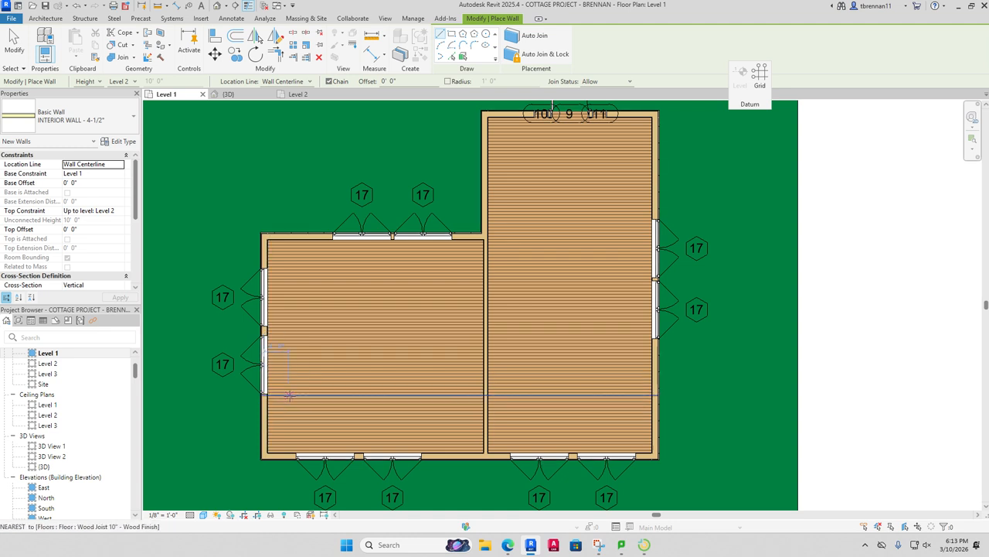
{"action": "key", "text": "Escape"}
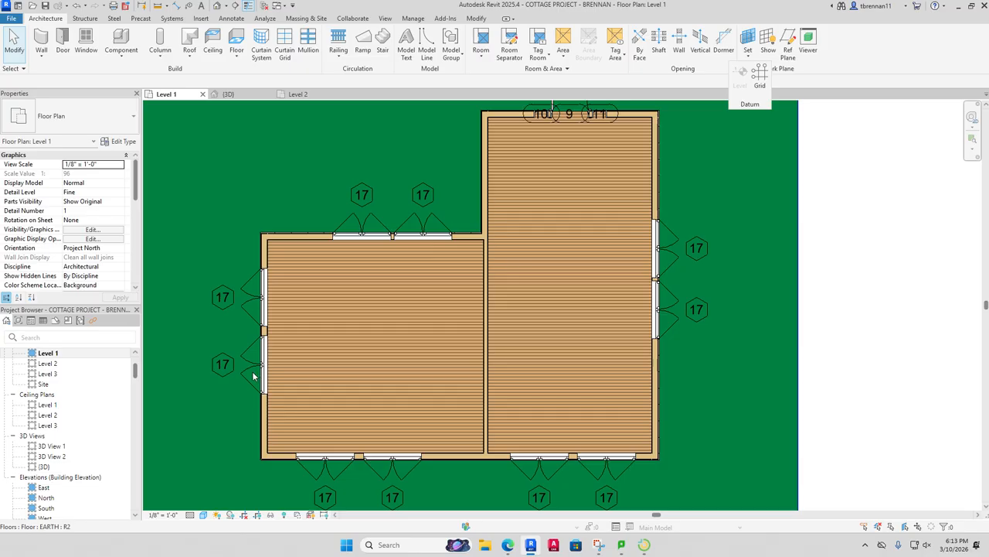
Step: Spread apart the two casement windows in the west exterior wall, moving one toward each end to clear the middle
{"action": "left_click", "coordinate": [264, 383]}
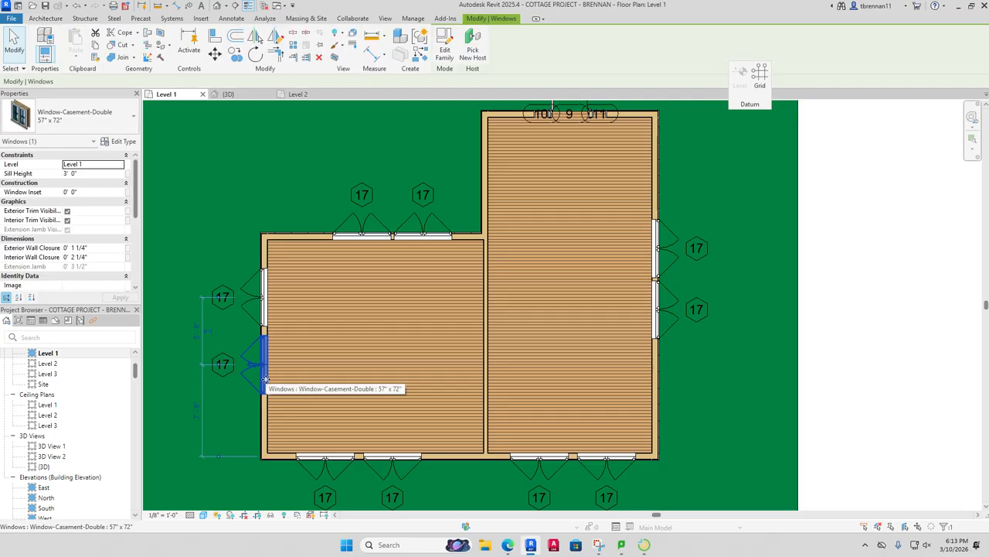
{"action": "left_click_drag", "start_coordinate": [265, 379], "coordinate": [265, 424]}
{"action": "key", "text": "Escape"}
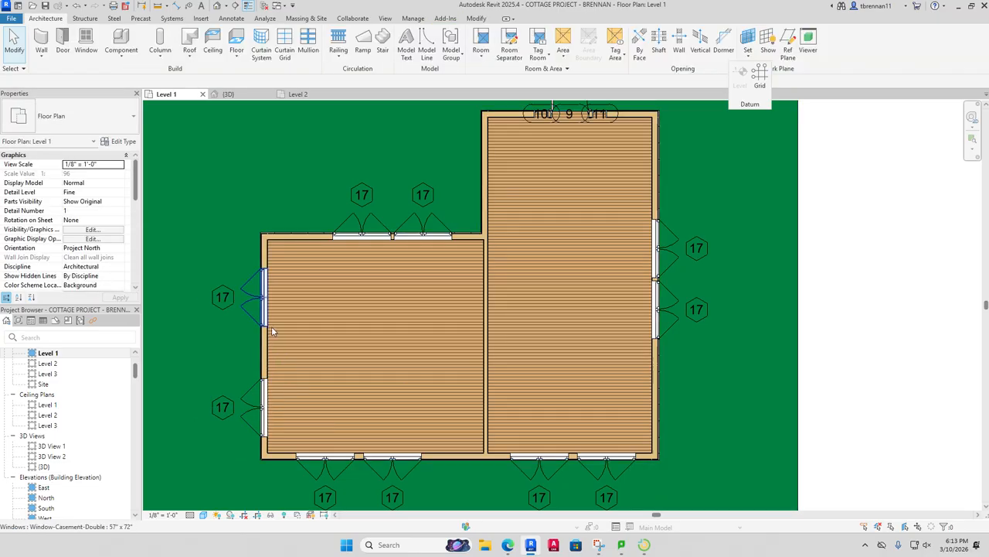
{"action": "left_click", "coordinate": [267, 323]}
{"action": "left_click_drag", "start_coordinate": [263, 304], "coordinate": [263, 286]}
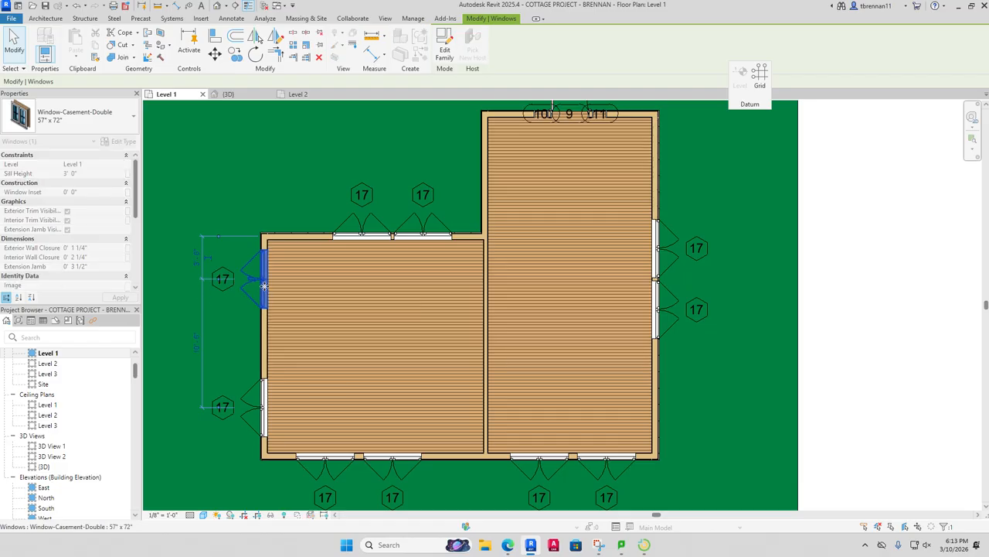
{"action": "key", "text": "Escape"}
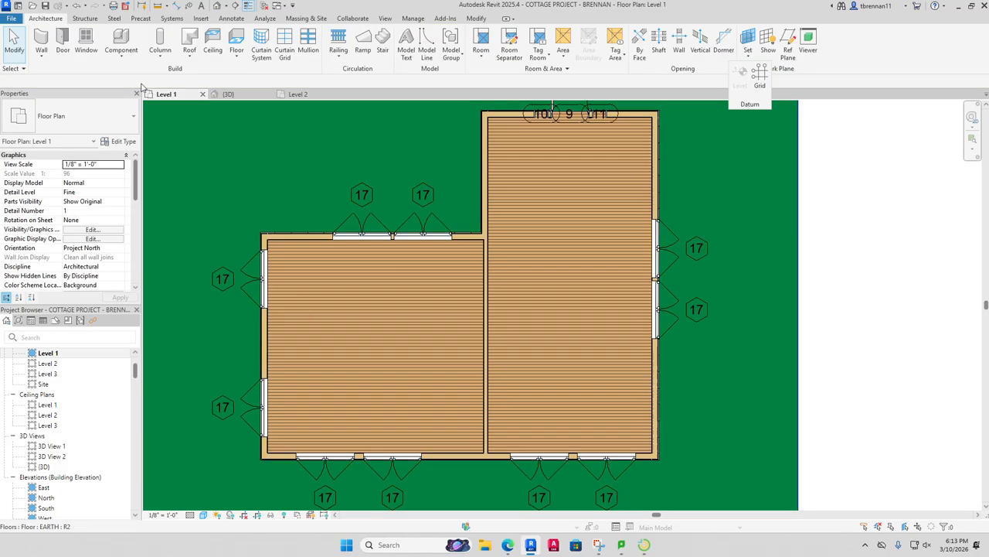
Step: Draw a horizontal INTERIOR WALL - 4-1/2" from the west exterior wall, between its two windows, to the vertical interior wall
{"action": "left_click", "coordinate": [41, 42]}
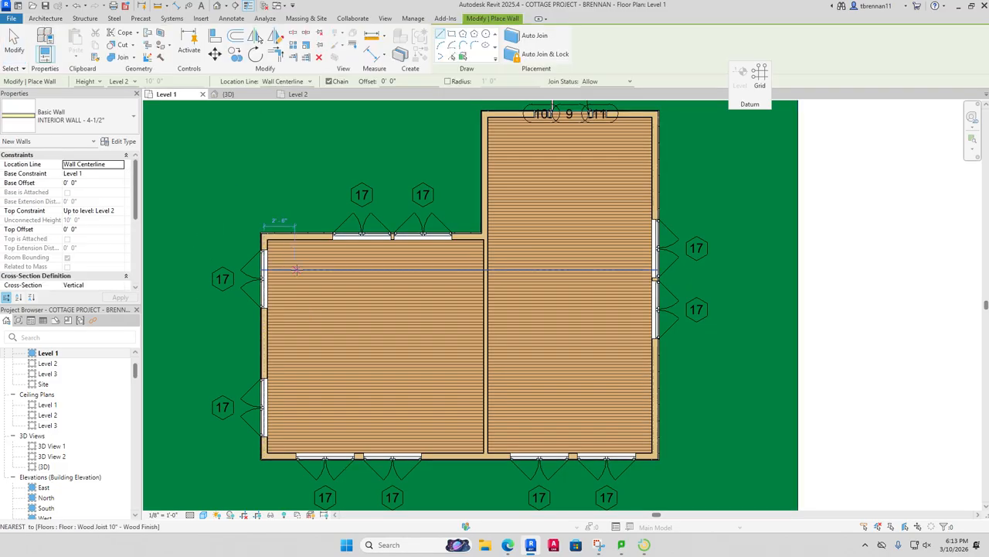
{"action": "left_click", "coordinate": [263, 367]}
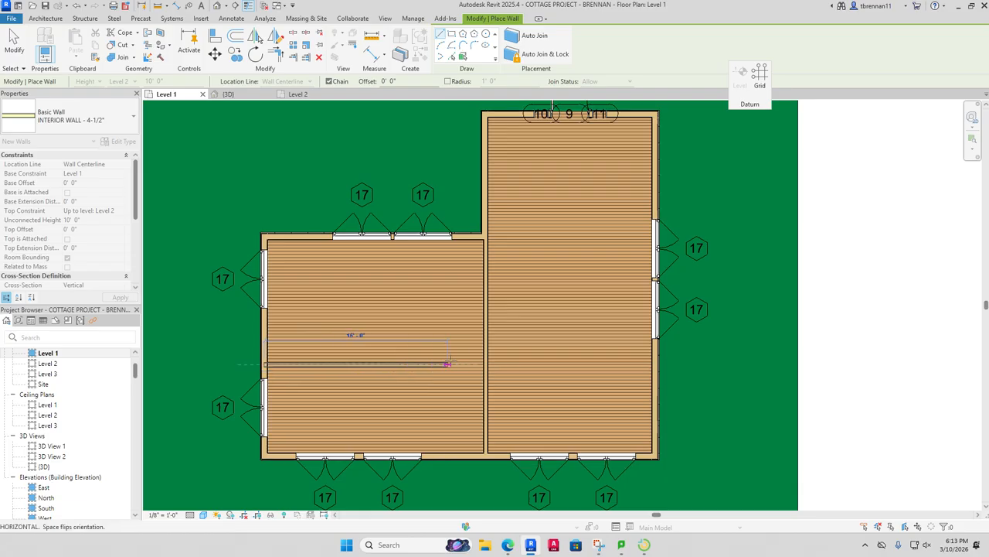
{"action": "left_click", "coordinate": [485, 363]}
{"action": "key", "text": "Escape"}
{"action": "key", "text": "Escape"}
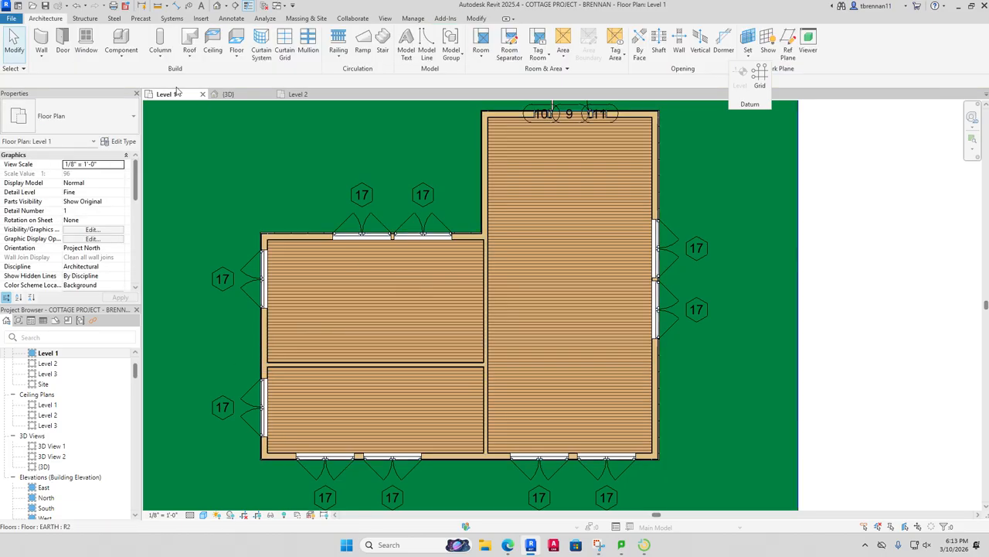
Step: Place two Single-Flush 36" x 80" doors in the vertical interior wall, one on each side of the horizontal wall, swinging into the west rooms
{"action": "left_click", "coordinate": [61, 51]}
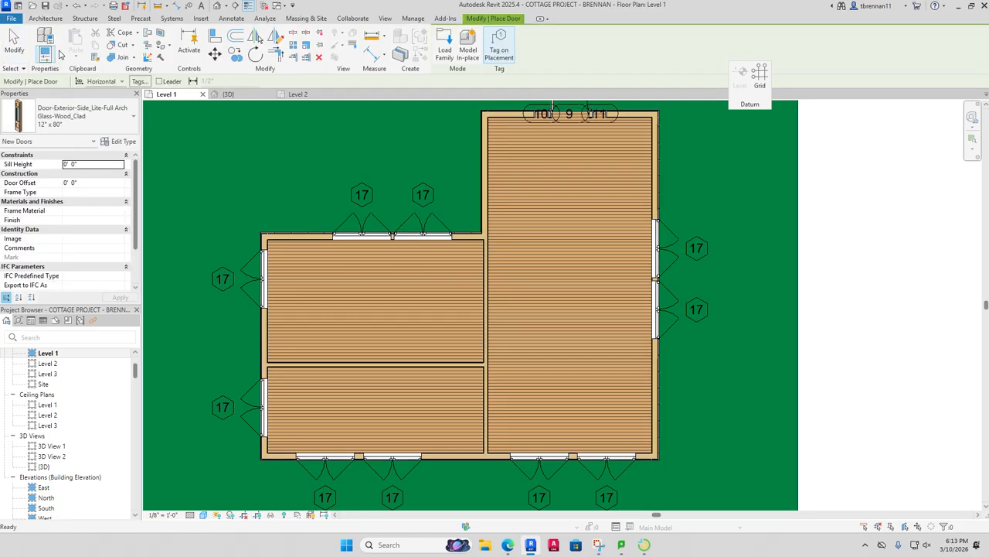
{"action": "left_click", "coordinate": [124, 126]}
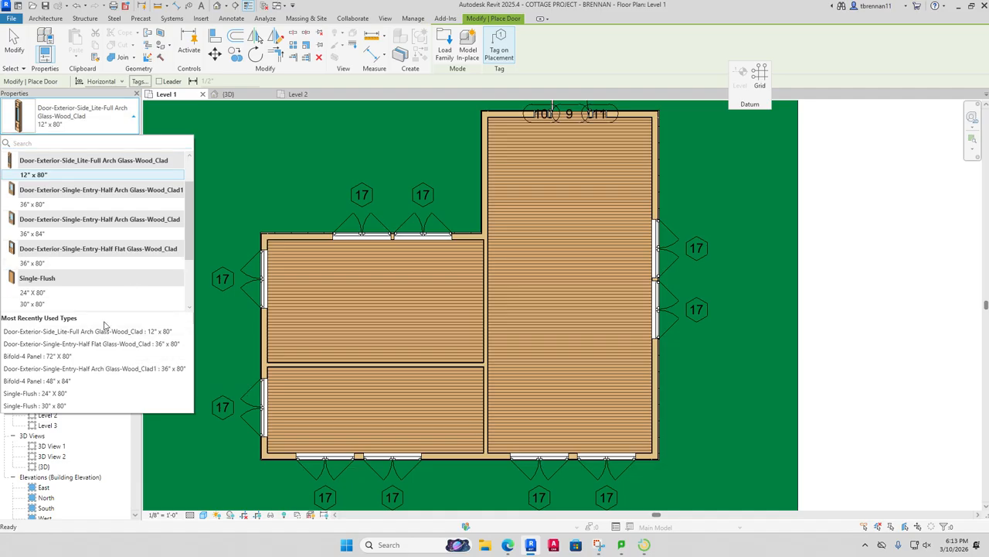
{"action": "scroll", "coordinate": [140, 244], "scroll_direction": "up", "scroll_amount": 1}
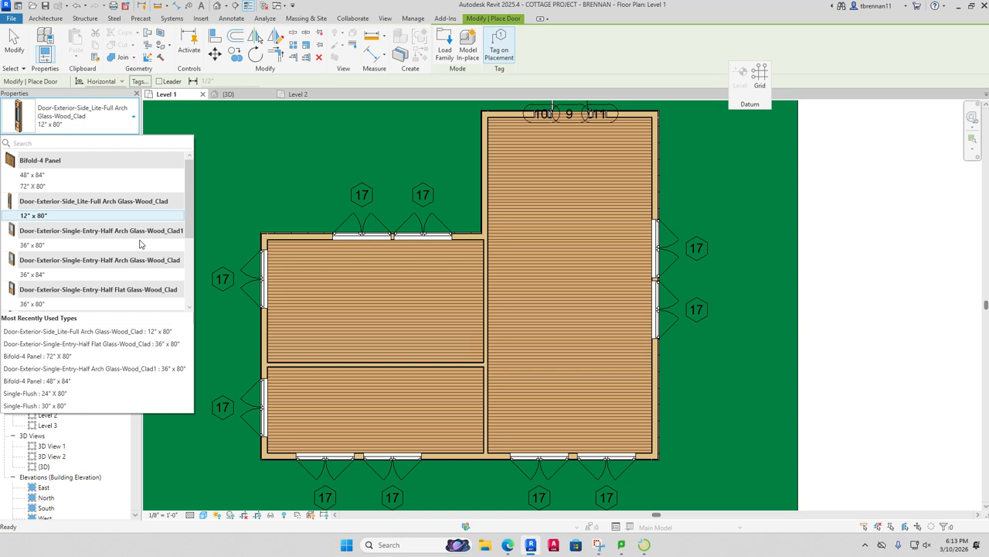
{"action": "scroll", "coordinate": [140, 245], "scroll_direction": "down", "scroll_amount": 1}
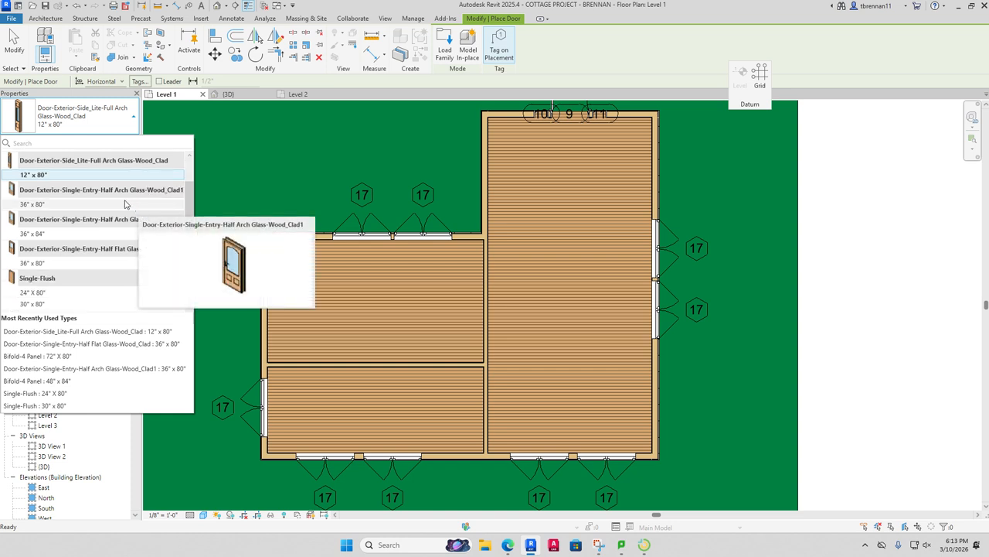
{"action": "scroll", "coordinate": [110, 203], "scroll_direction": "down", "scroll_amount": 2}
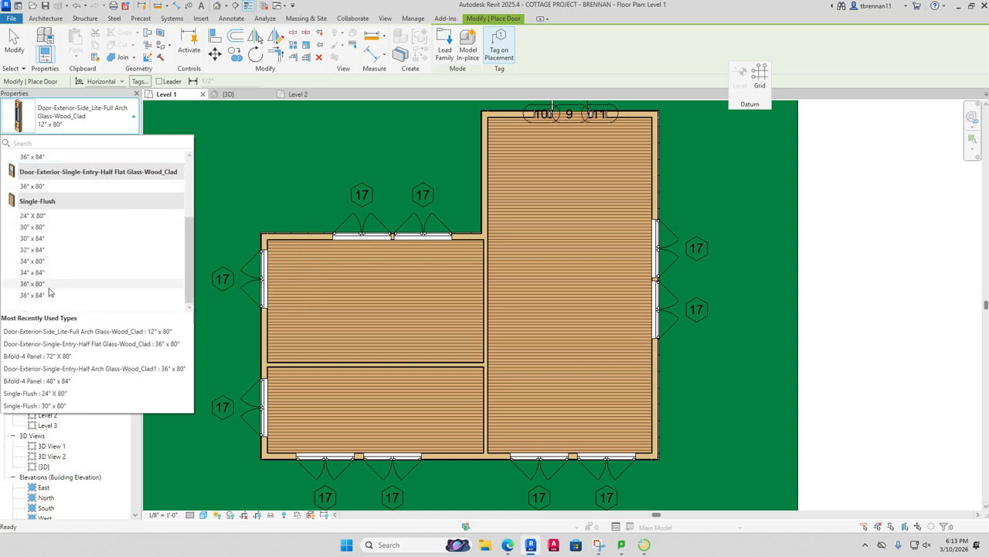
{"action": "left_click", "coordinate": [93, 283]}
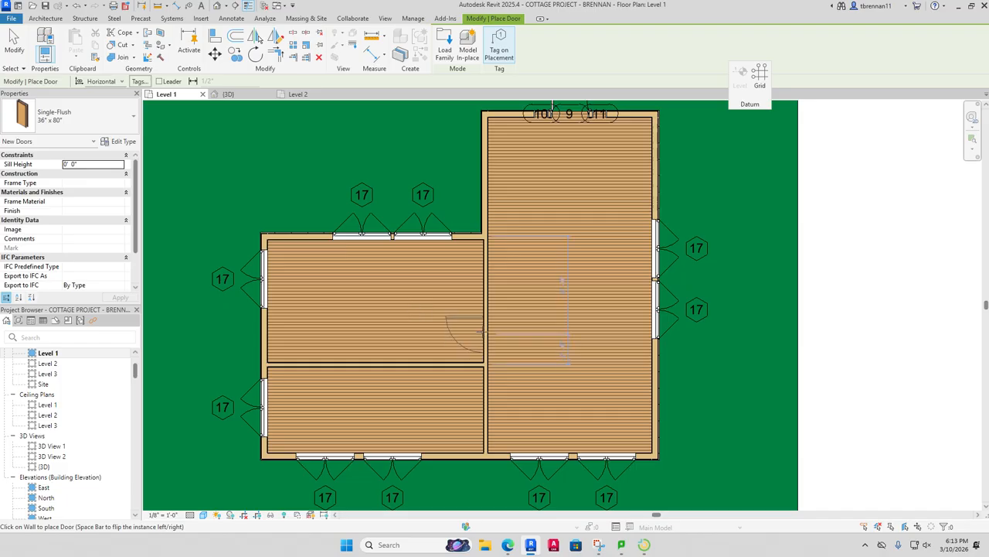
{"action": "key", "text": "space"}
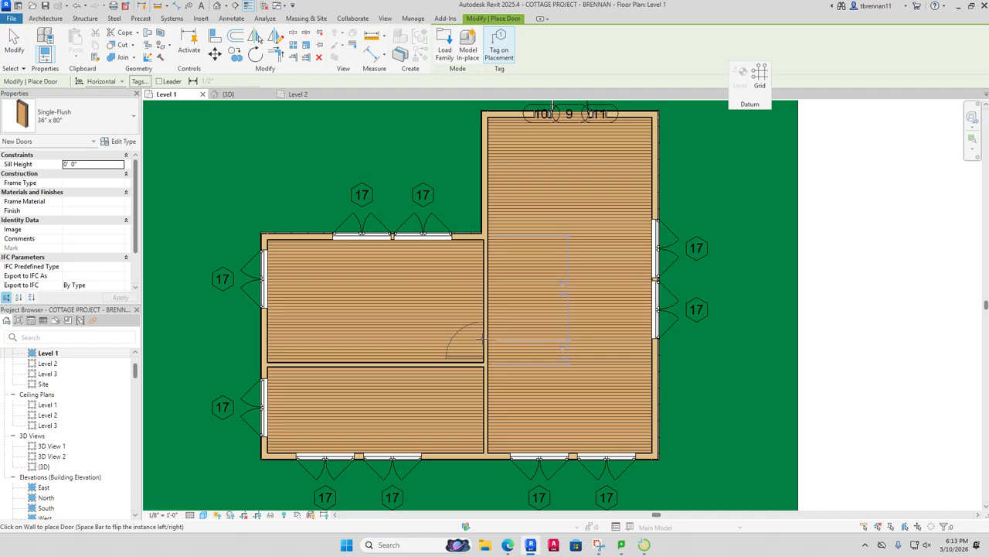
{"action": "left_click", "coordinate": [483, 337]}
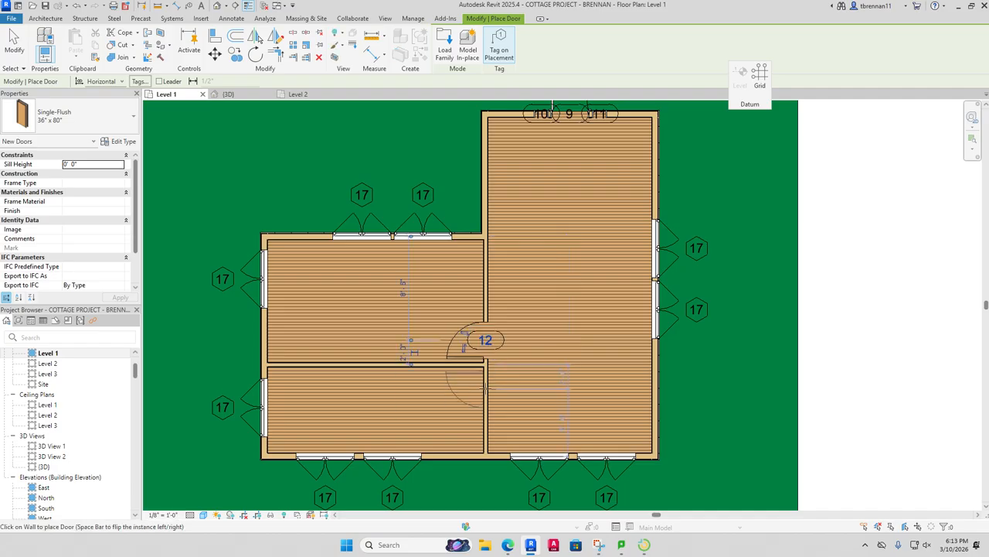
{"action": "left_click", "coordinate": [485, 387]}
{"action": "key", "text": "Escape"}
{"action": "key", "text": "Escape"}
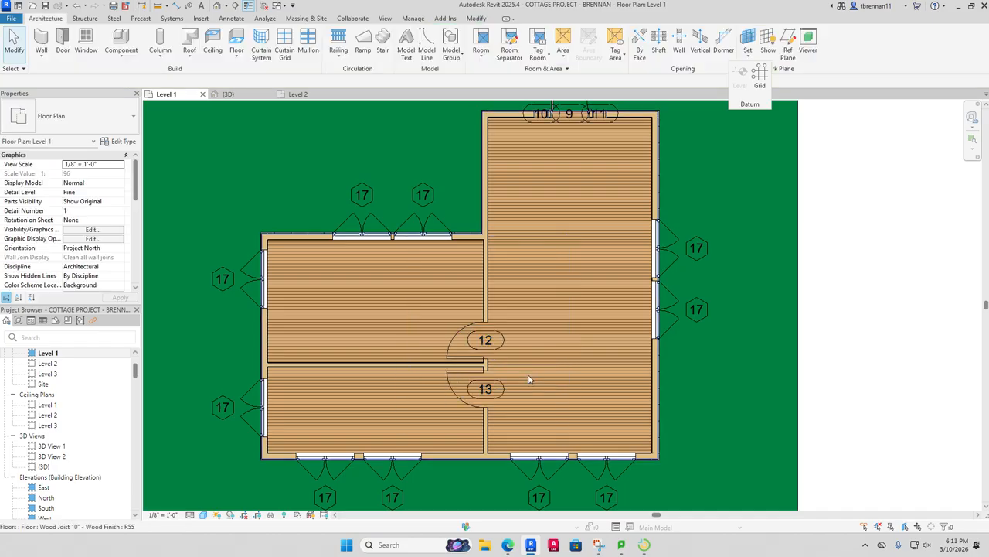
{"action": "middle_click_drag", "start_coordinate": [531, 371], "coordinate": [512, 356]}
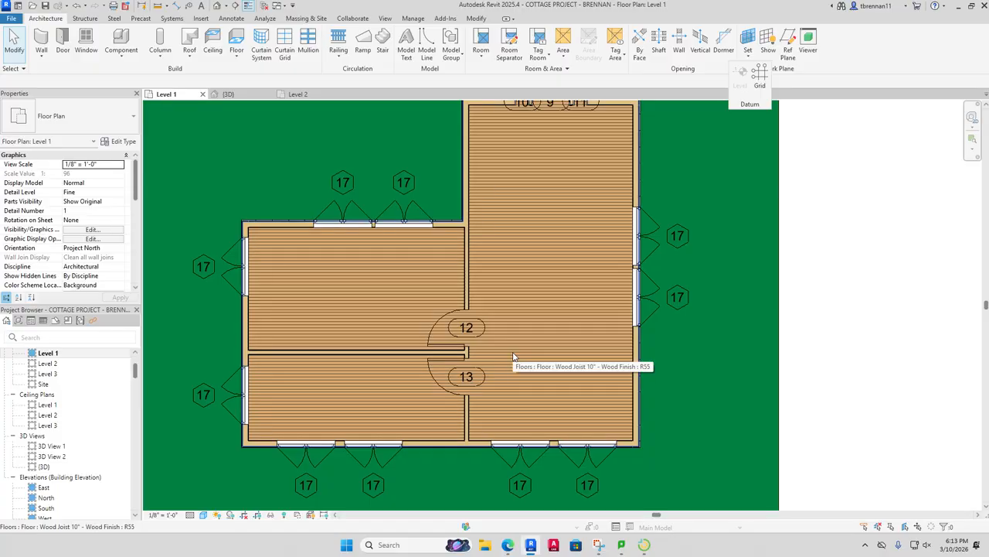
Step: Place a Single-Flush 30" x 80" door near the west end of the horizontal interior wall, swinging into the southwest room
{"action": "left_click", "coordinate": [61, 51]}
{"action": "left_click", "coordinate": [99, 124]}
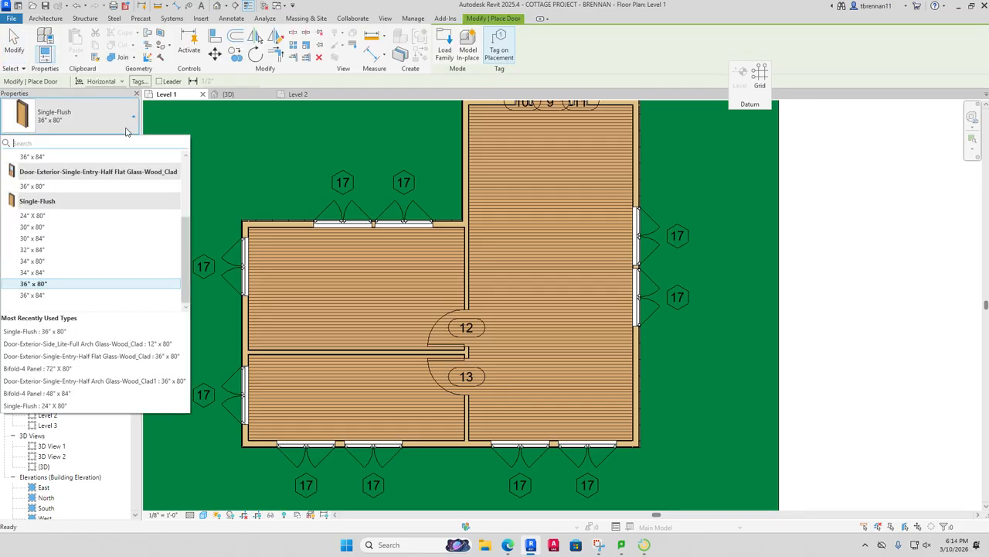
{"action": "left_click", "coordinate": [82, 228]}
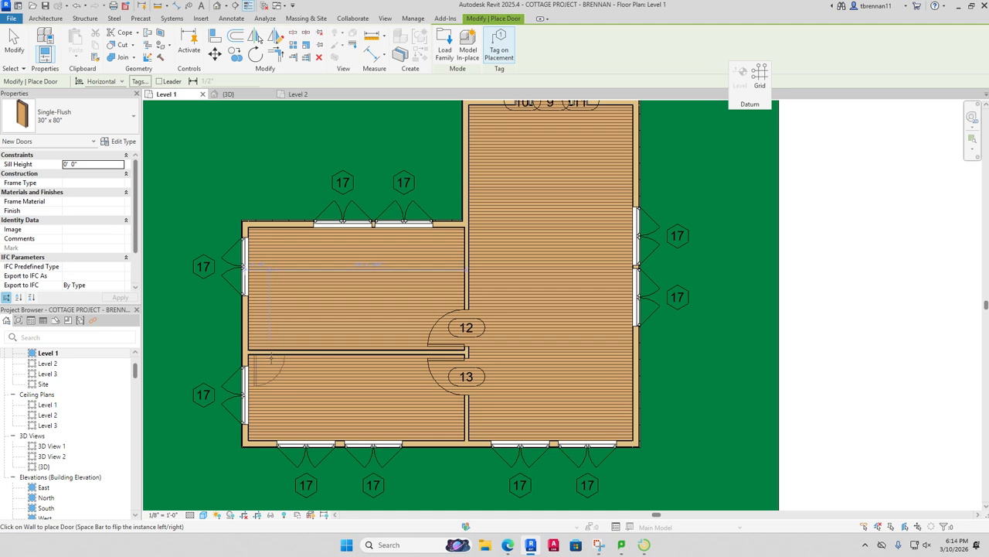
{"action": "left_click", "coordinate": [271, 356]}
{"action": "key", "text": "Escape"}
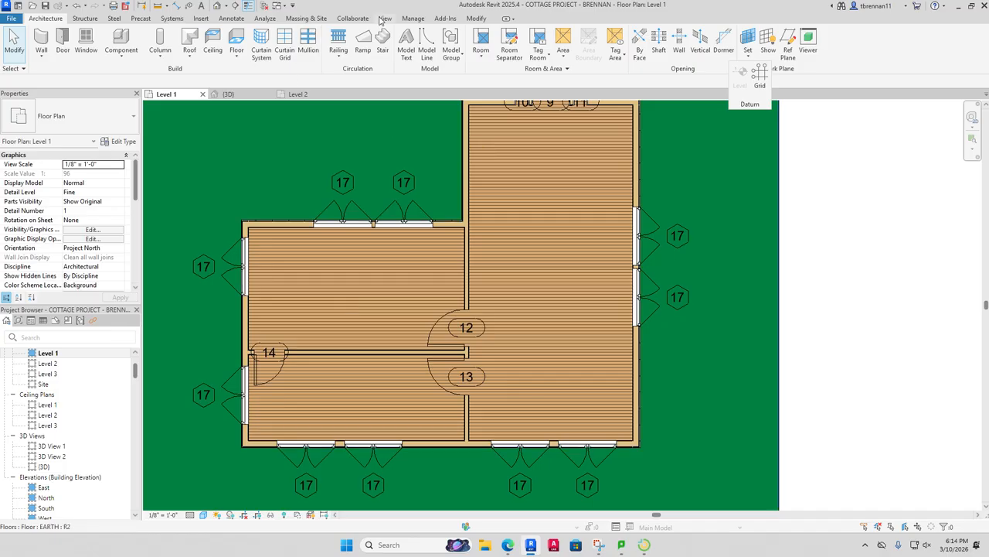
Step: Search the Autodesk family library for JACUZZI
{"action": "left_click", "coordinate": [207, 20]}
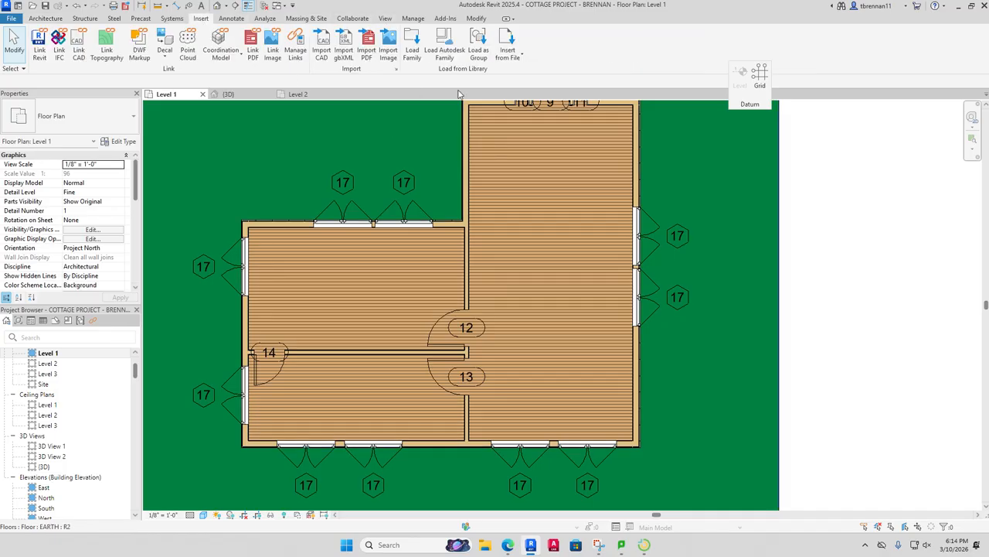
{"action": "left_click", "coordinate": [452, 51]}
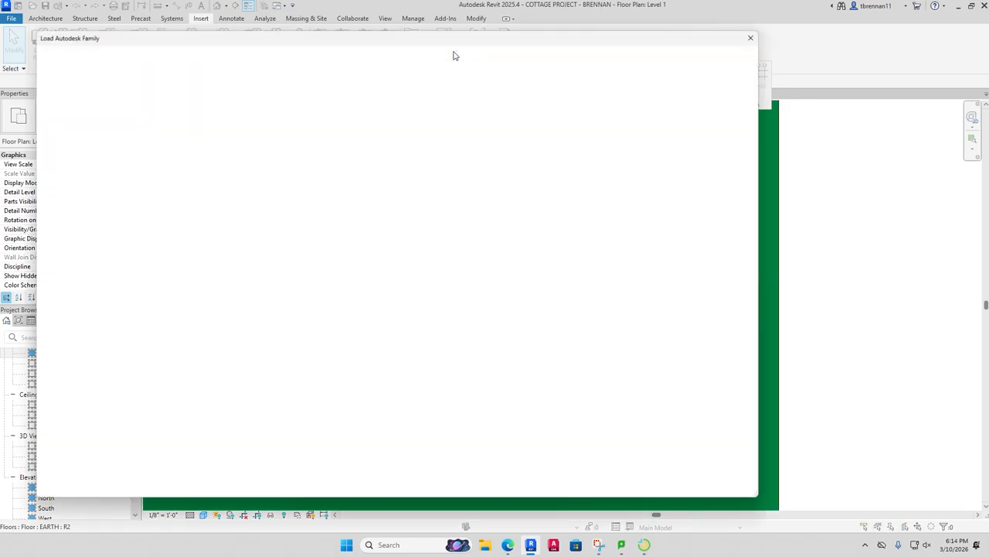
{"action": "left_click_drag", "start_coordinate": [459, 56], "coordinate": [185, 62]}
{"action": "type", "text": "3"}
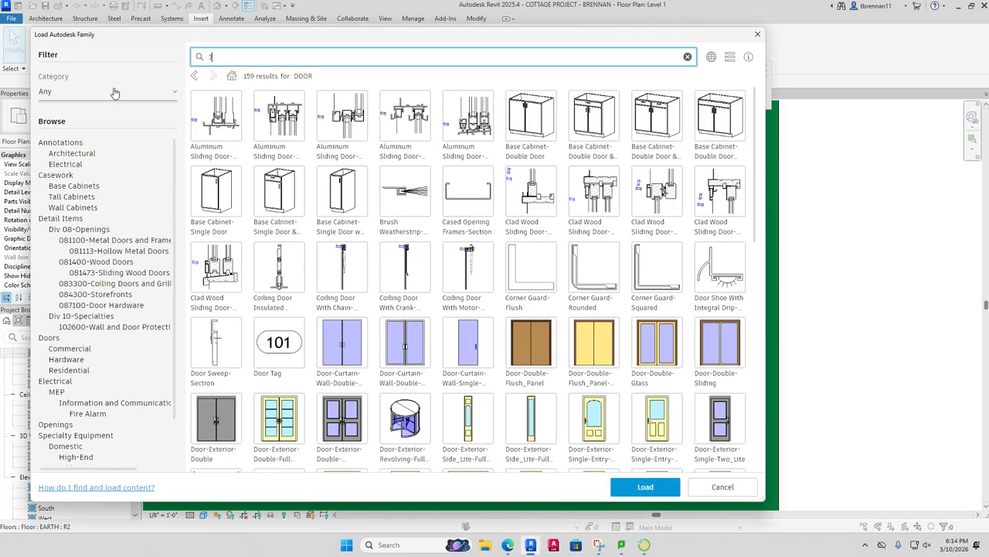
{"action": "type", "text": "ACUZZI"}
{"action": "key", "text": "Return"}
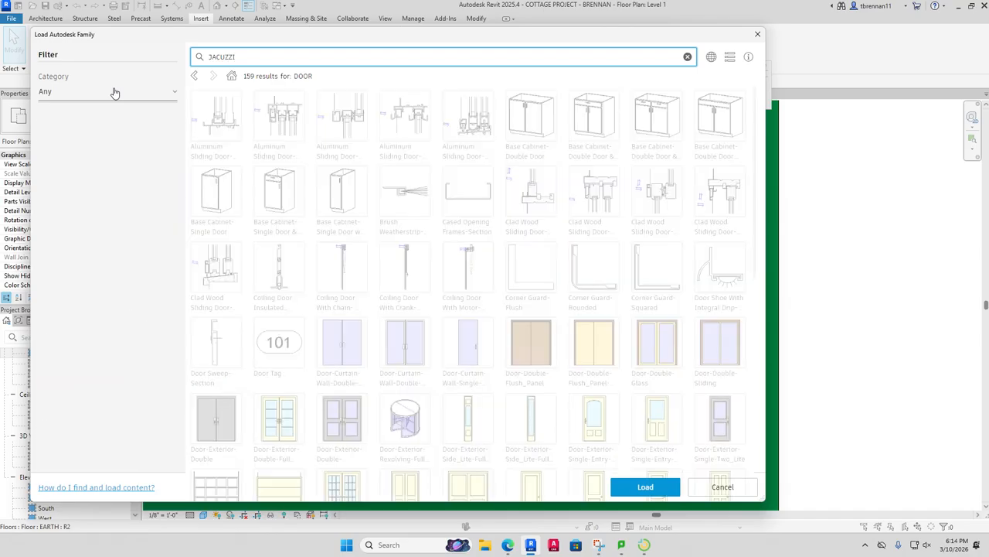
Step: Search the Autodesk family library for WHIRLPOOL and load the Whirlpool Spa family
{"action": "left_click", "coordinate": [226, 57]}
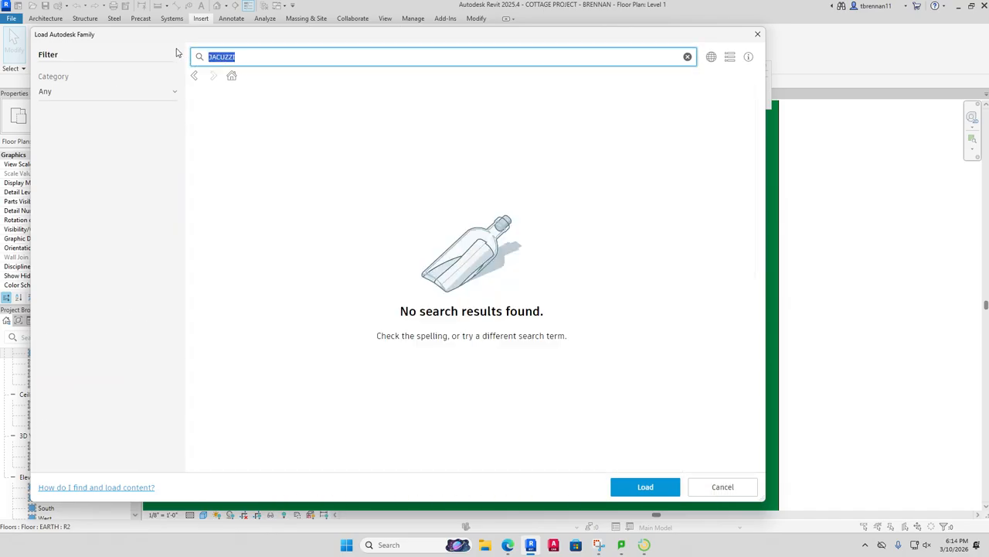
{"action": "type", "text": "WHIRLPOT"}
{"action": "key", "text": "BackSpace"}
{"action": "type", "text": "OL"}
{"action": "key", "text": "Return"}
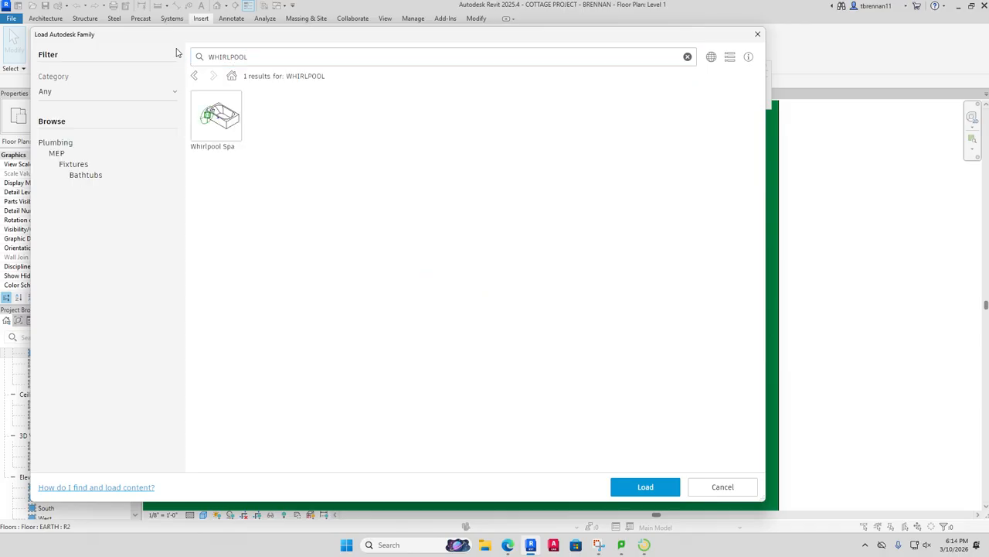
{"action": "left_click", "coordinate": [224, 120]}
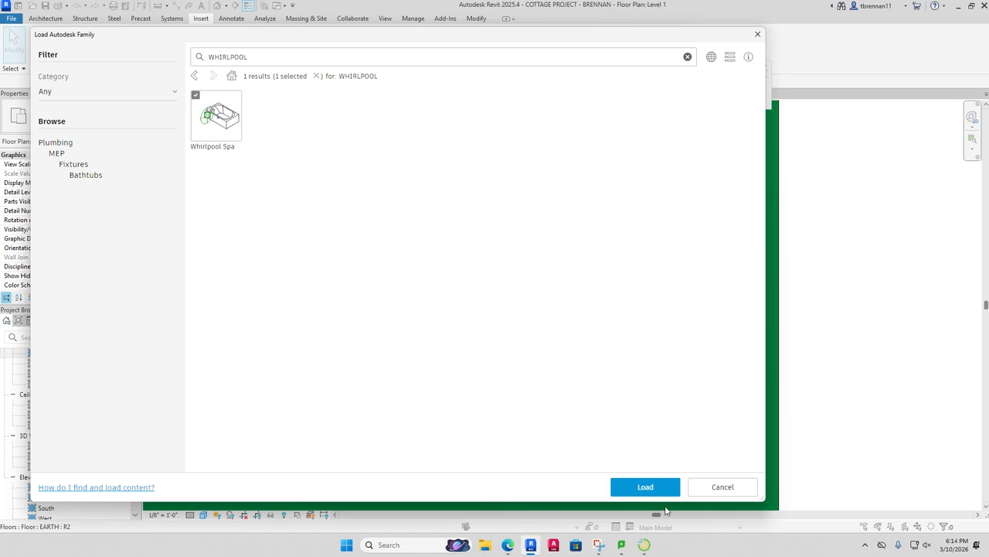
{"action": "left_click", "coordinate": [646, 488]}
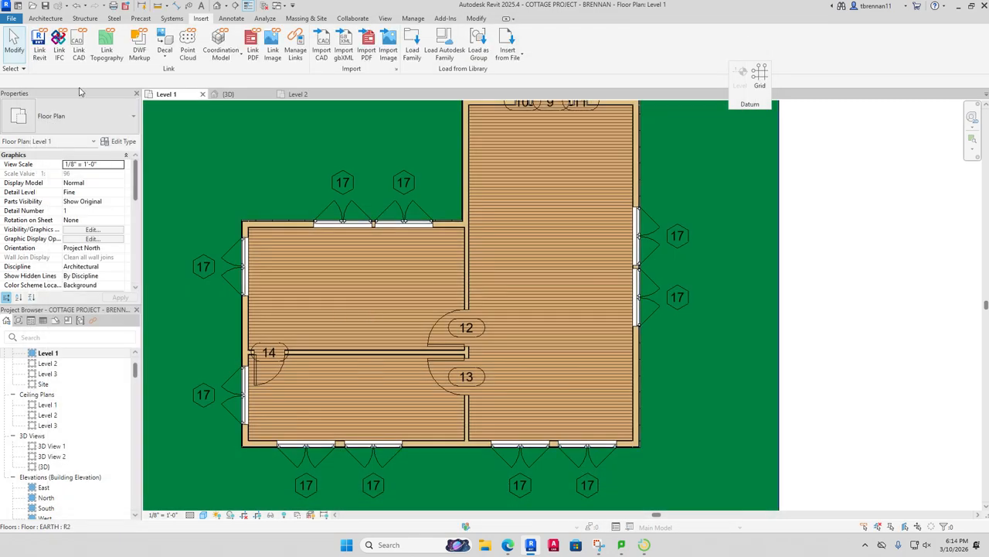
Step: Place a Whirlpool Spa 72"x44" - Public in the southwest corner of the southwest room
{"action": "left_click", "coordinate": [45, 19]}
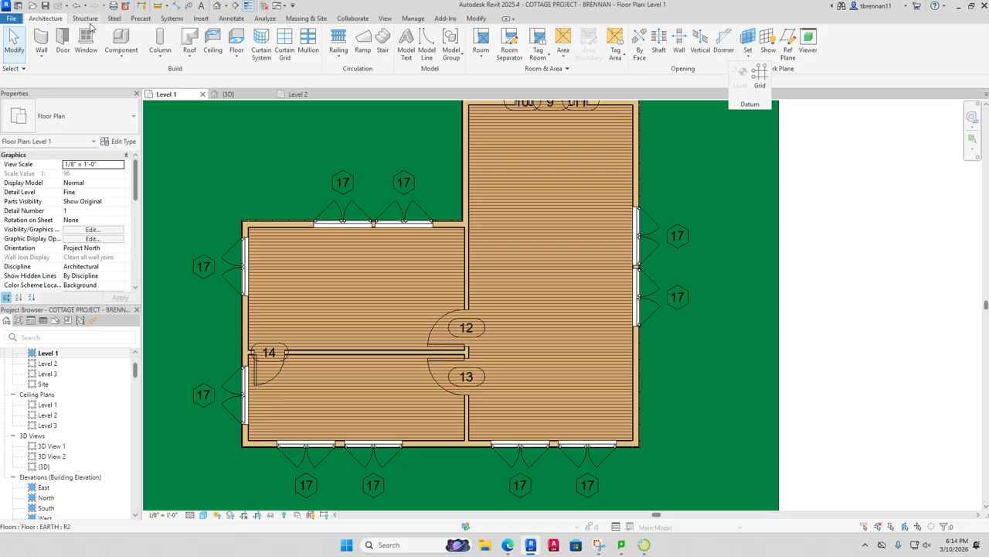
{"action": "left_click", "coordinate": [121, 55]}
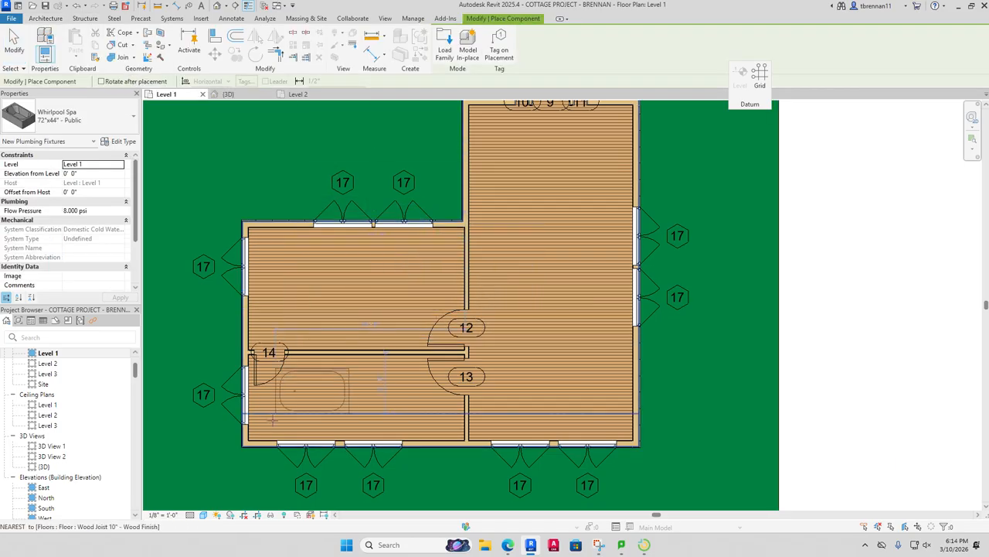
{"action": "scroll", "coordinate": [364, 431], "scroll_direction": "up", "scroll_amount": 1}
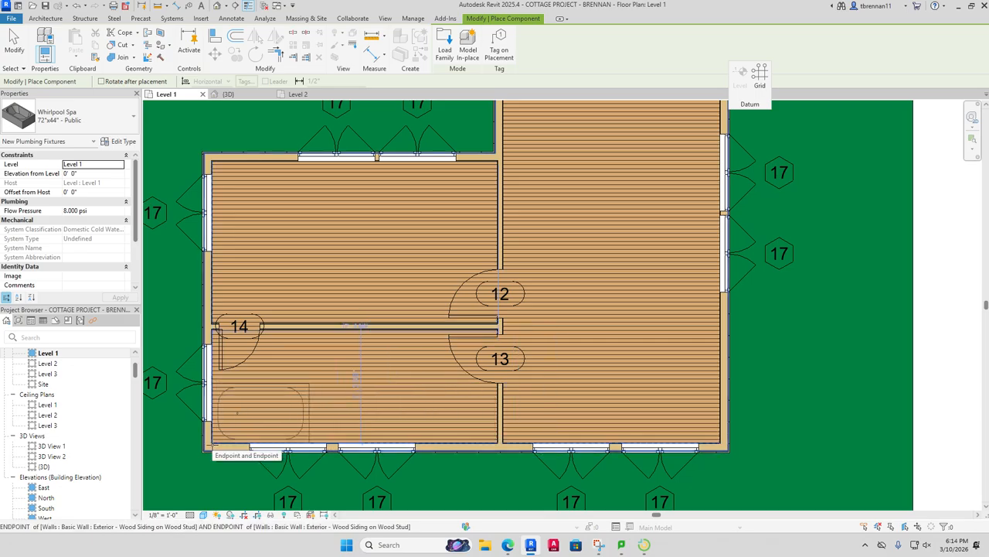
{"action": "left_click", "coordinate": [212, 447]}
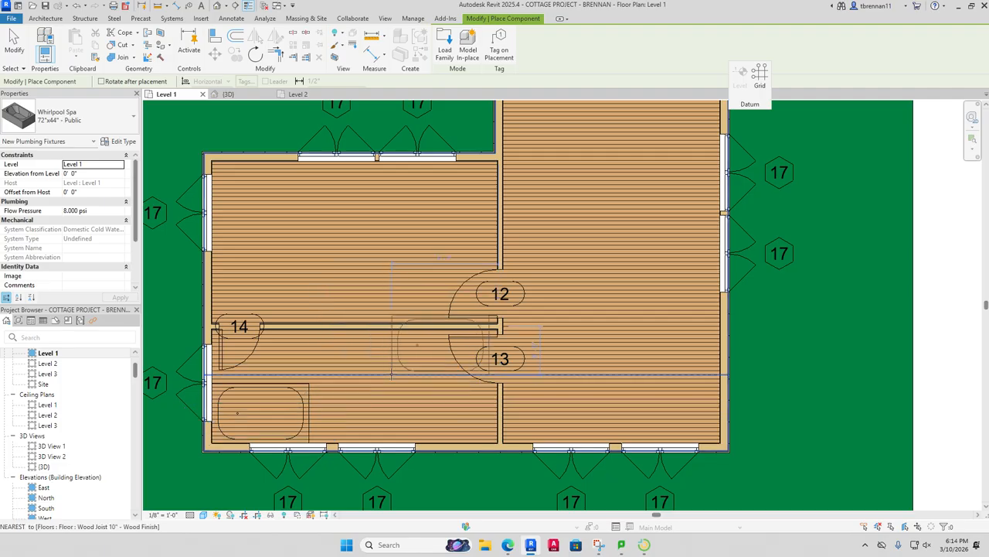
{"action": "key", "text": "Escape"}
{"action": "key", "text": "Escape"}
{"action": "scroll", "coordinate": [318, 409], "scroll_direction": "up", "scroll_amount": 1}
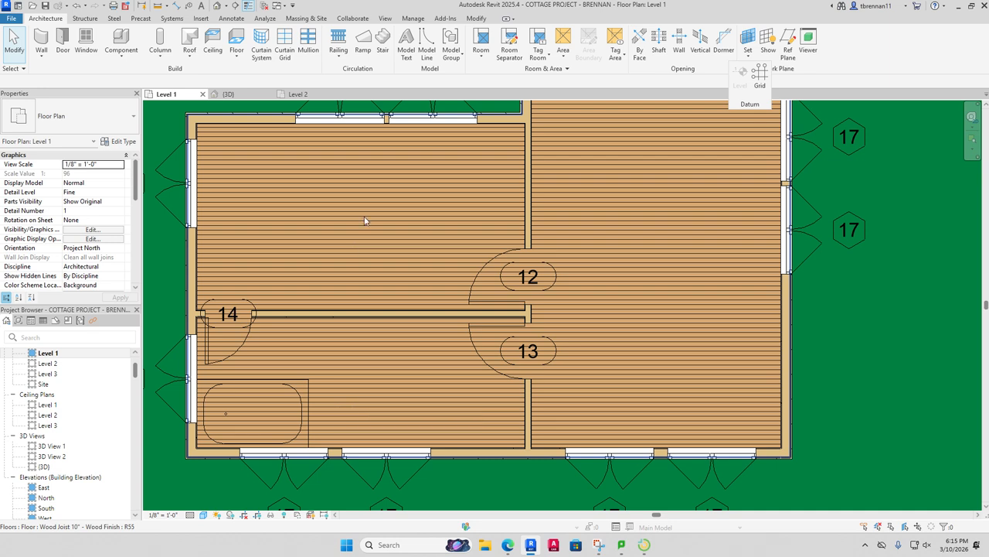
Step: Place a Toilet-Domestic-3D against the south face of the horizontal interior wall, between its door and the vertical interior wall
{"action": "left_click", "coordinate": [118, 54]}
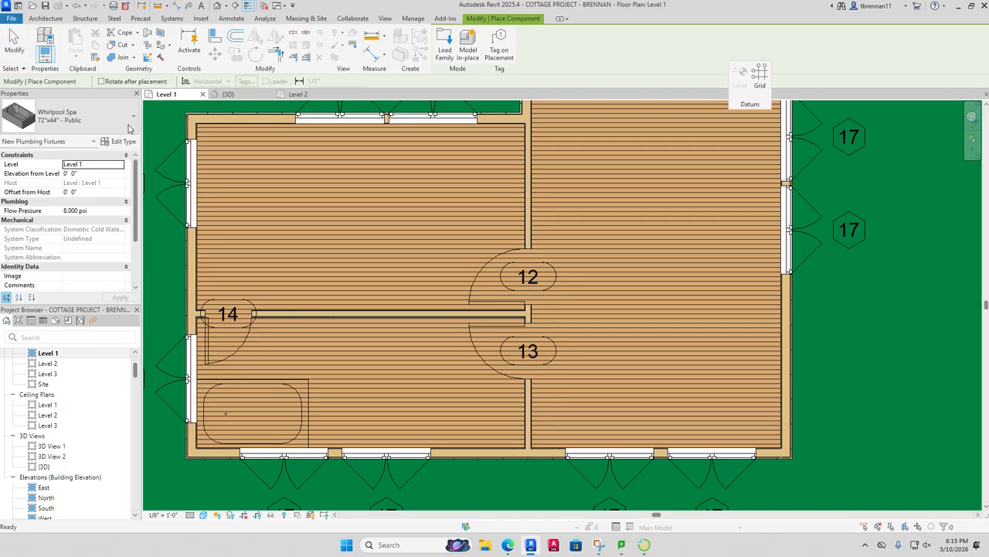
{"action": "left_click", "coordinate": [132, 124]}
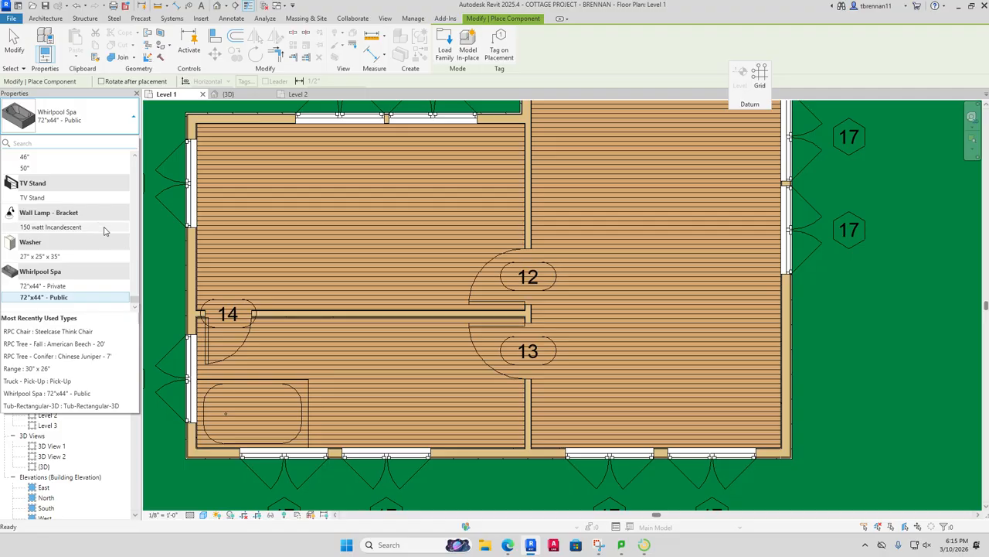
{"action": "scroll", "coordinate": [105, 230], "scroll_direction": "up", "scroll_amount": 4}
{"action": "scroll", "coordinate": [105, 231], "scroll_direction": "down", "scroll_amount": 2}
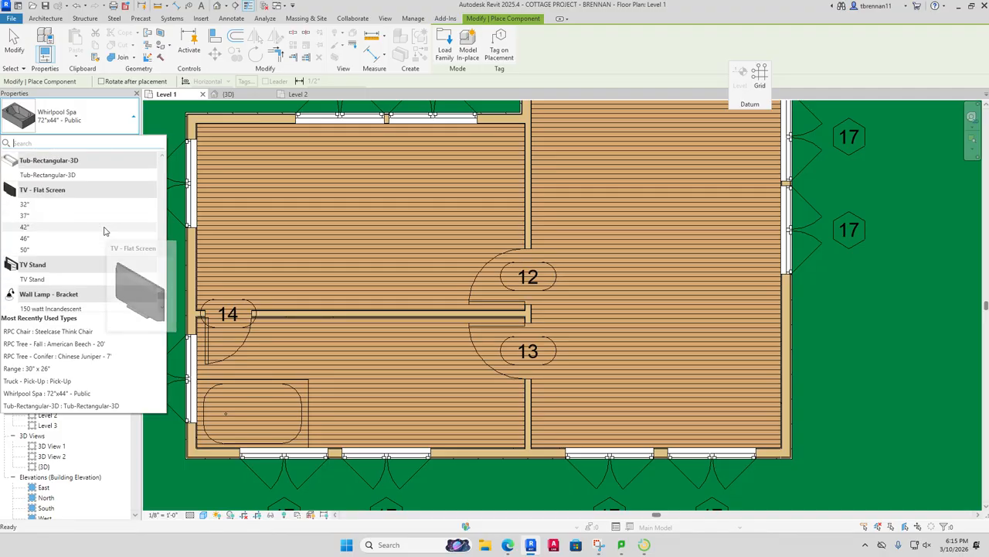
{"action": "scroll", "coordinate": [105, 231], "scroll_direction": "up", "scroll_amount": 2}
{"action": "scroll", "coordinate": [105, 230], "scroll_direction": "up", "scroll_amount": 1}
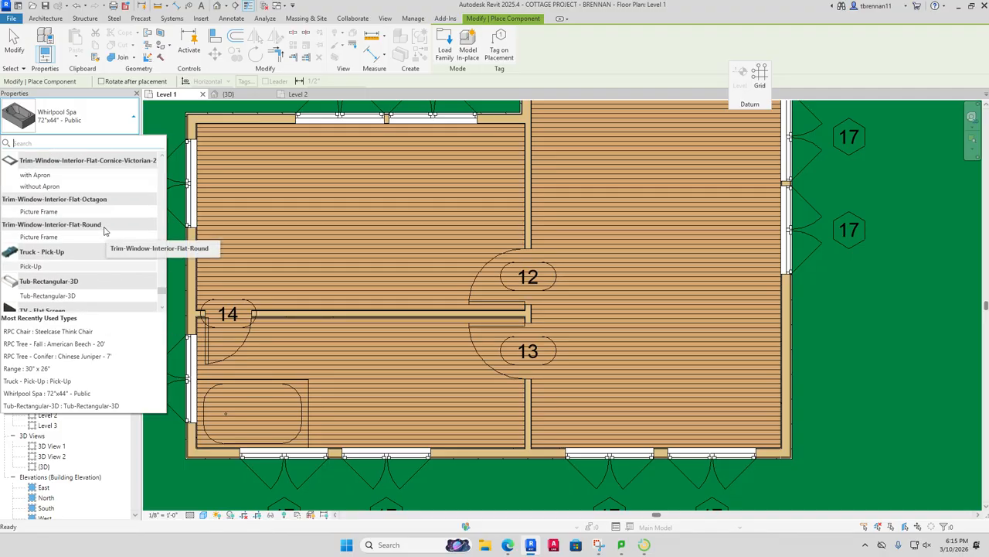
{"action": "scroll", "coordinate": [105, 230], "scroll_direction": "up", "scroll_amount": 6}
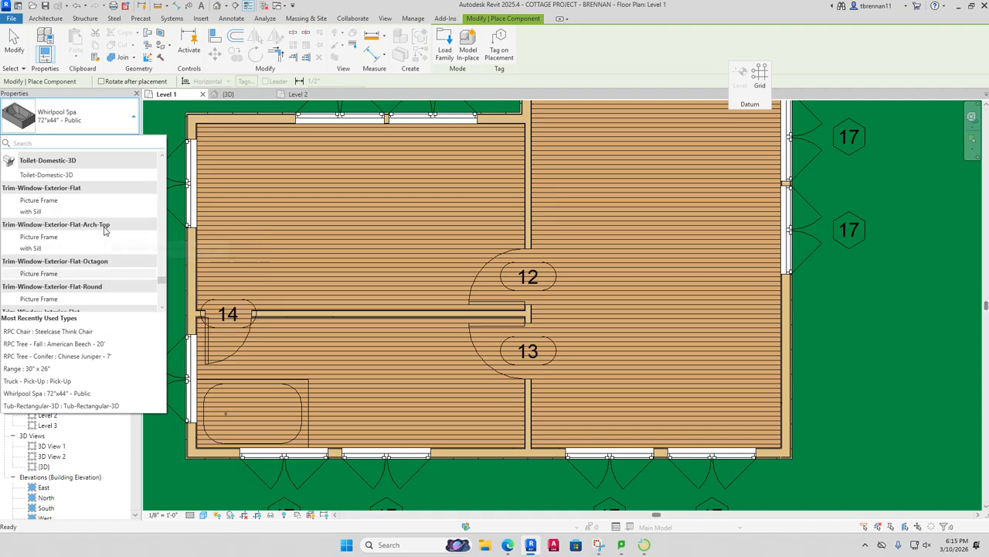
{"action": "left_click", "coordinate": [46, 256]}
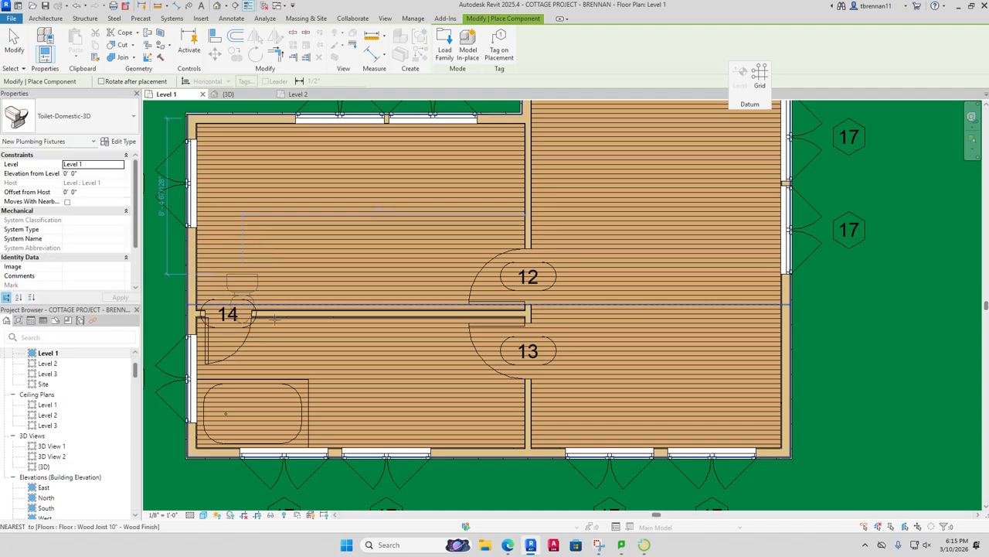
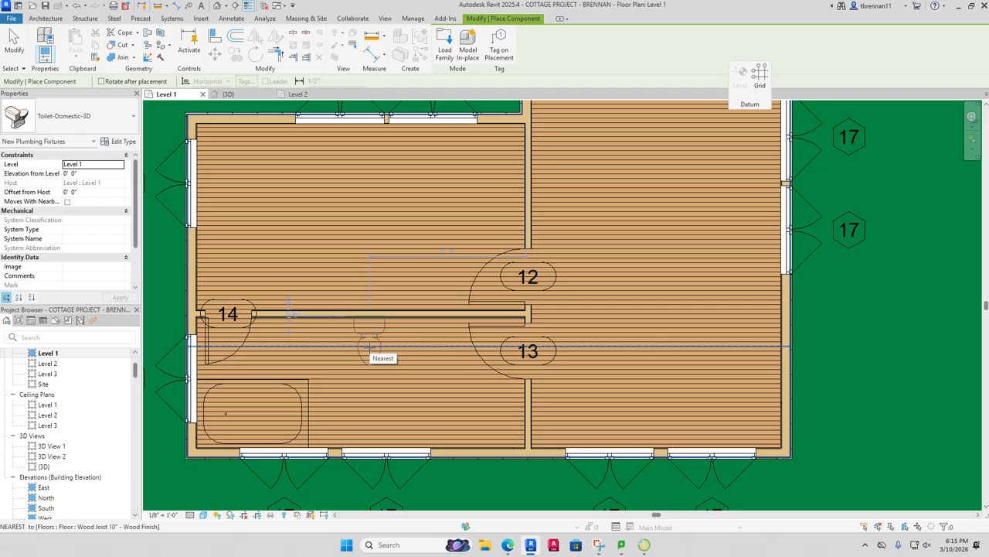
{"action": "left_click", "coordinate": [369, 347]}
{"action": "key", "text": "Escape"}
{"action": "key", "text": "Escape"}
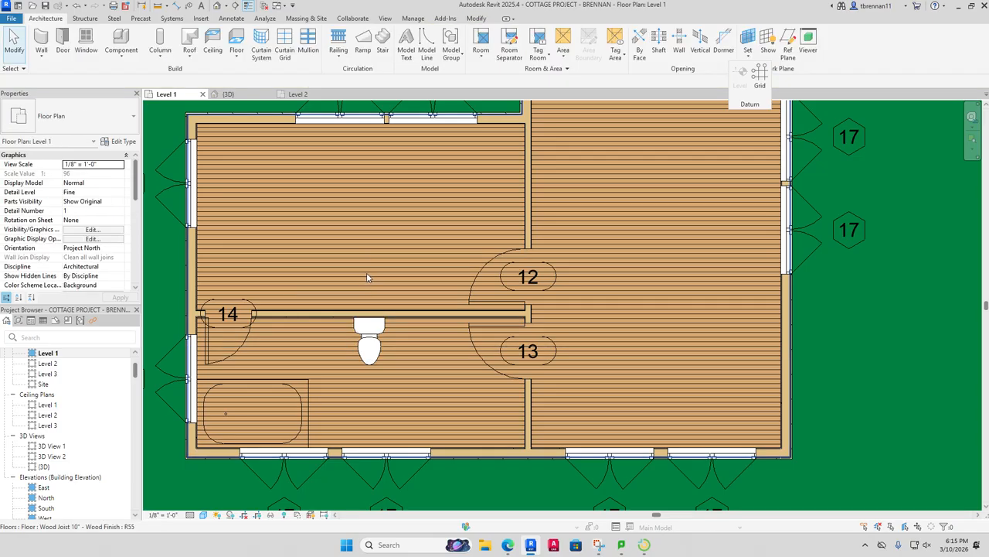
Step: Start placing another component and open the list of available component types
{"action": "left_click", "coordinate": [121, 44]}
{"action": "left_click", "coordinate": [133, 120]}
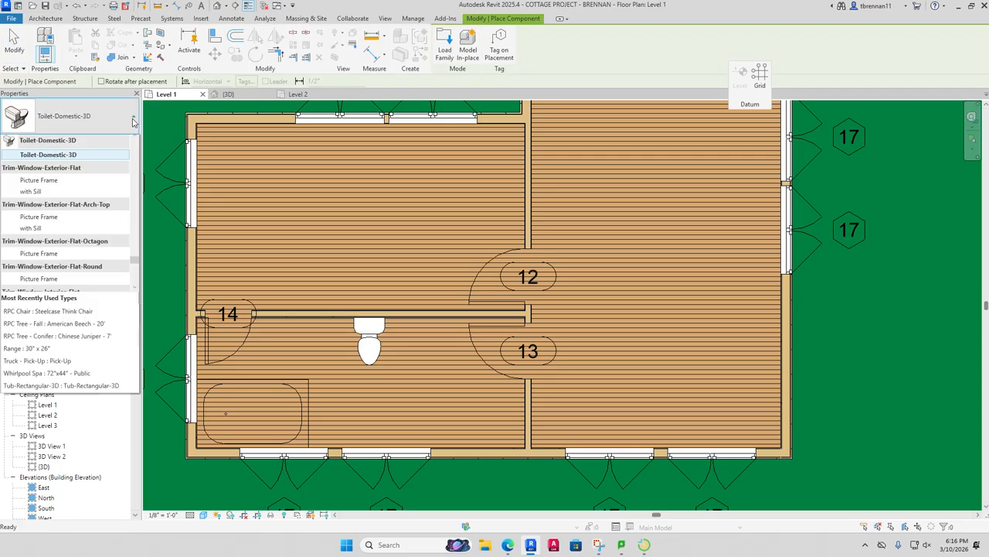
Step: Look through the loaded component types for a bathroom lavatory vanity
{"action": "scroll", "coordinate": [95, 243], "scroll_direction": "up", "scroll_amount": 3}
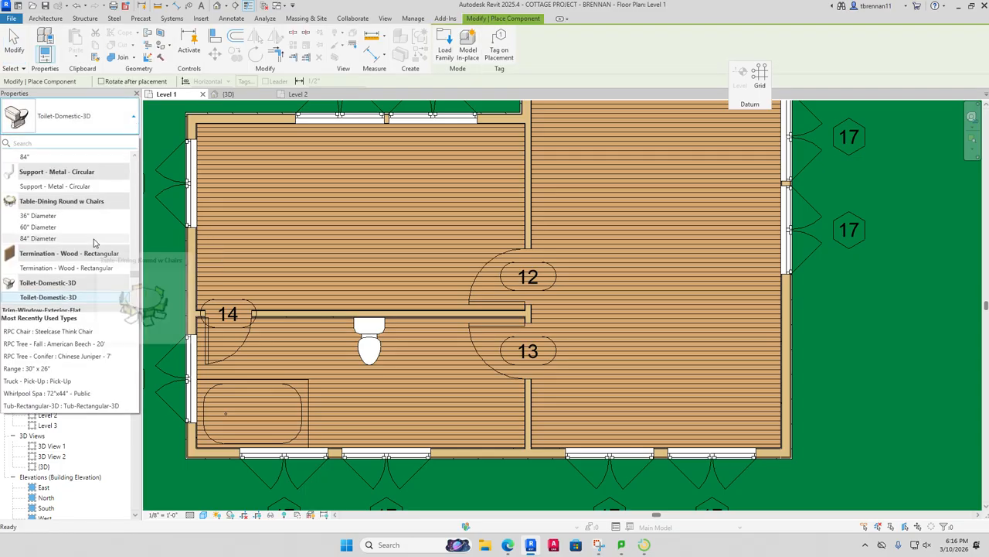
{"action": "scroll", "coordinate": [94, 243], "scroll_direction": "up", "scroll_amount": 6}
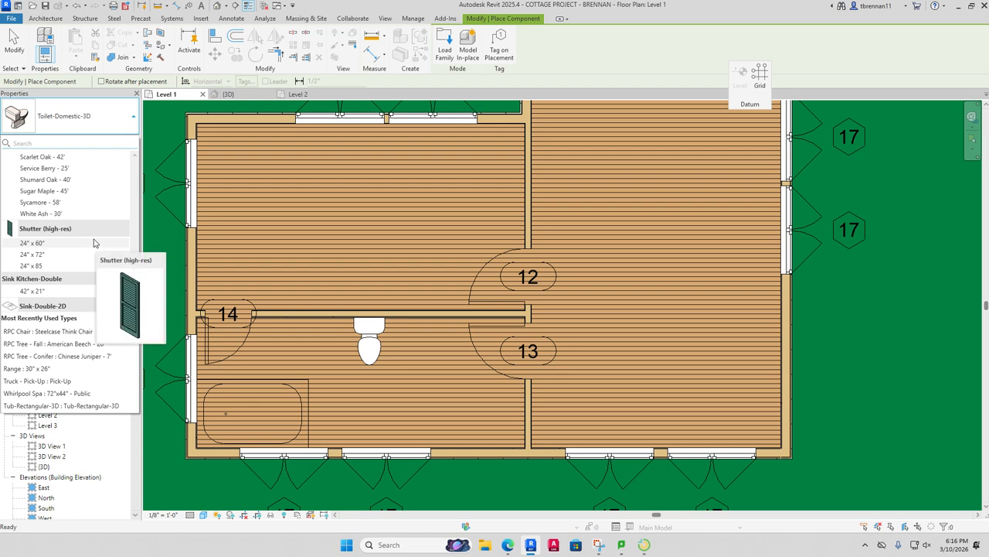
{"action": "scroll", "coordinate": [95, 243], "scroll_direction": "up", "scroll_amount": 10}
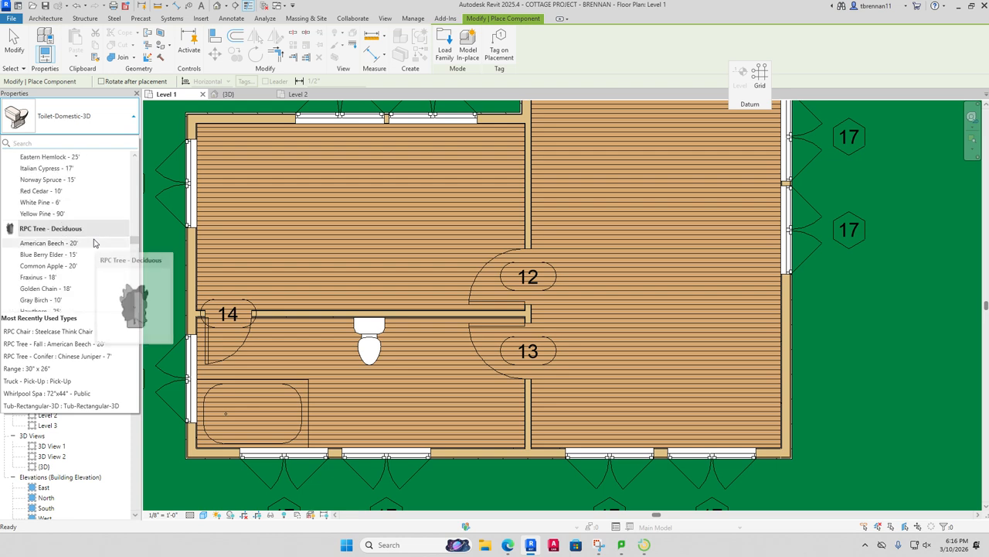
{"action": "scroll", "coordinate": [94, 243], "scroll_direction": "up", "scroll_amount": 5}
{"action": "scroll", "coordinate": [94, 243], "scroll_direction": "down", "scroll_amount": 10}
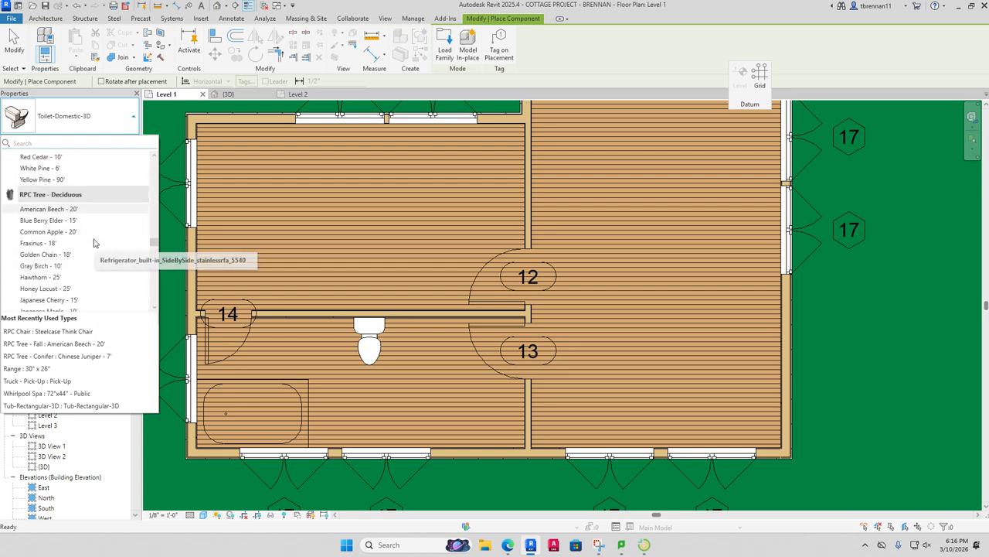
{"action": "scroll", "coordinate": [94, 243], "scroll_direction": "down", "scroll_amount": 5}
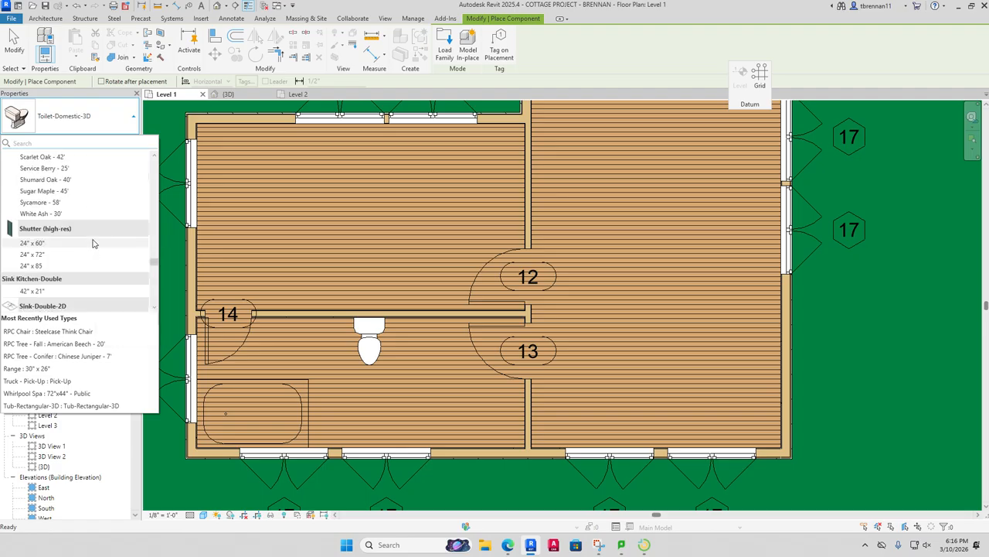
{"action": "scroll", "coordinate": [91, 244], "scroll_direction": "down", "scroll_amount": 10}
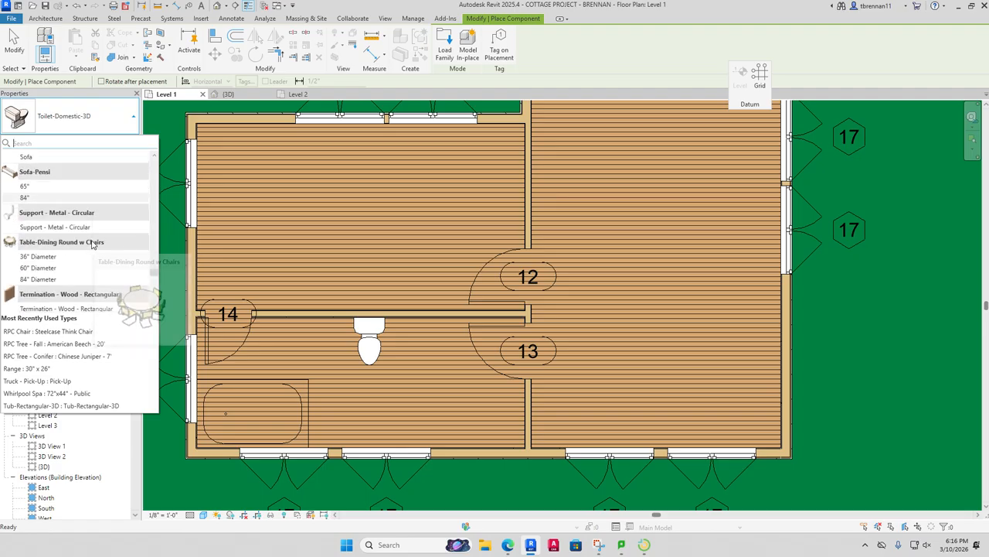
{"action": "scroll", "coordinate": [91, 244], "scroll_direction": "down", "scroll_amount": 5}
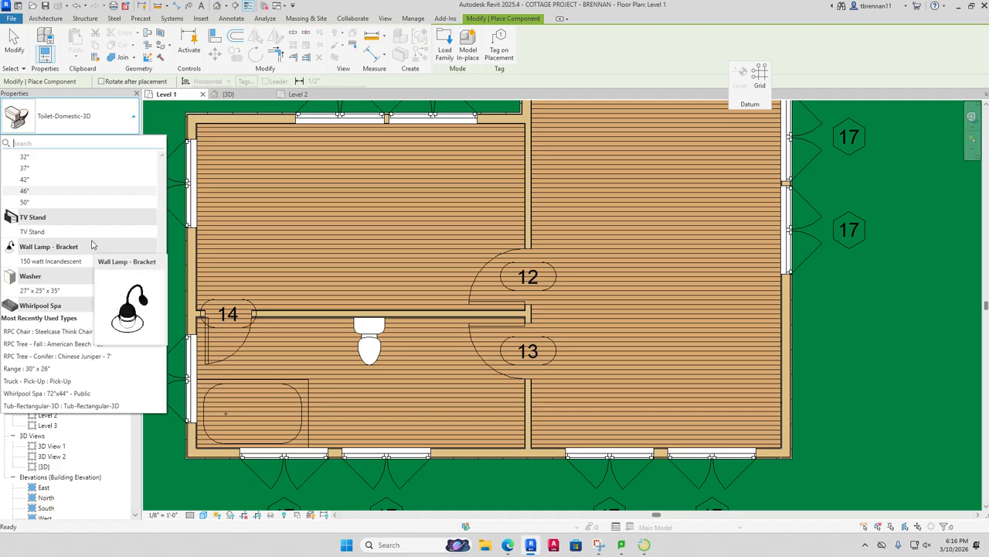
{"action": "scroll", "coordinate": [91, 244], "scroll_direction": "down", "scroll_amount": 1}
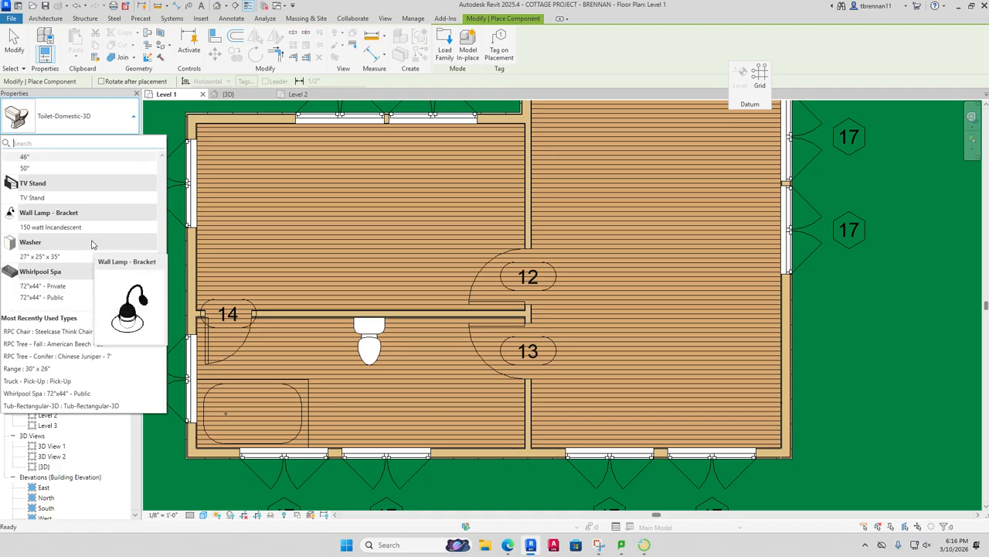
{"action": "scroll", "coordinate": [91, 244], "scroll_direction": "up", "scroll_amount": 10}
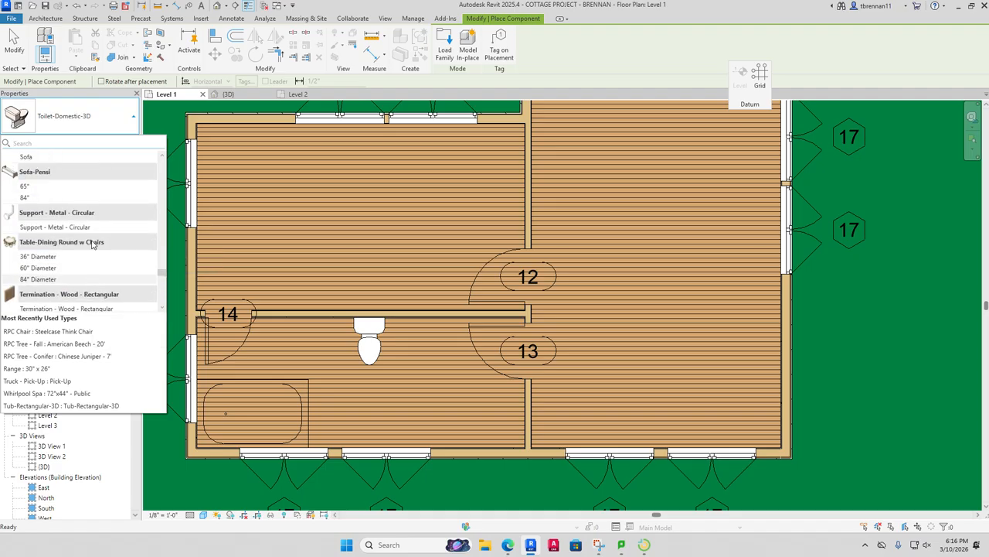
{"action": "scroll", "coordinate": [91, 244], "scroll_direction": "up", "scroll_amount": 4}
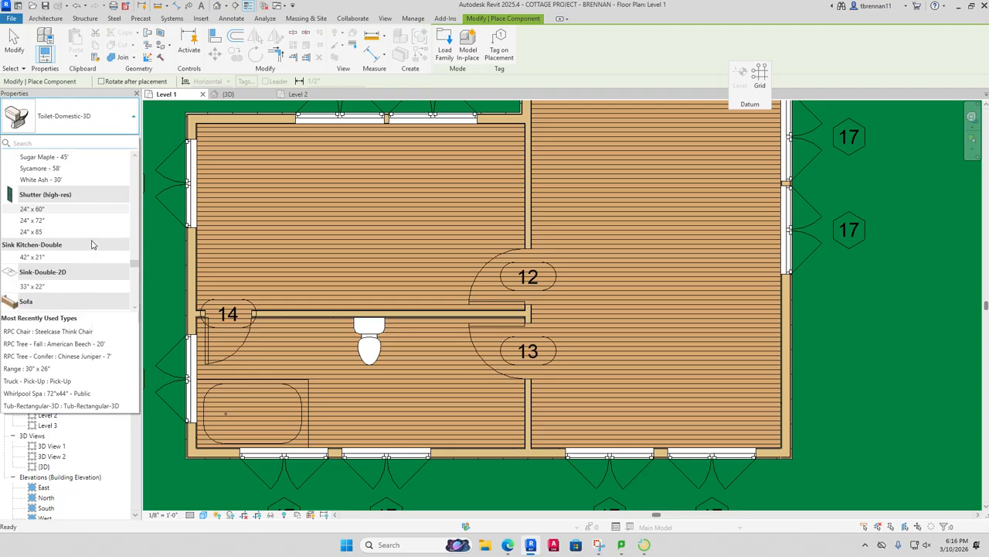
{"action": "scroll", "coordinate": [91, 244], "scroll_direction": "down", "scroll_amount": 1}
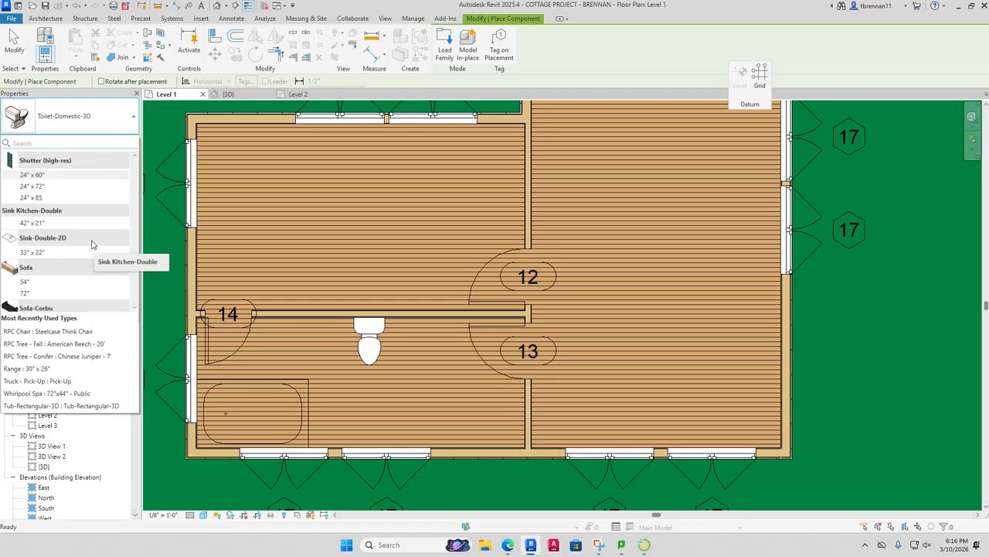
{"action": "scroll", "coordinate": [91, 245], "scroll_direction": "down", "scroll_amount": 4}
{"action": "scroll", "coordinate": [92, 244], "scroll_direction": "down", "scroll_amount": 12}
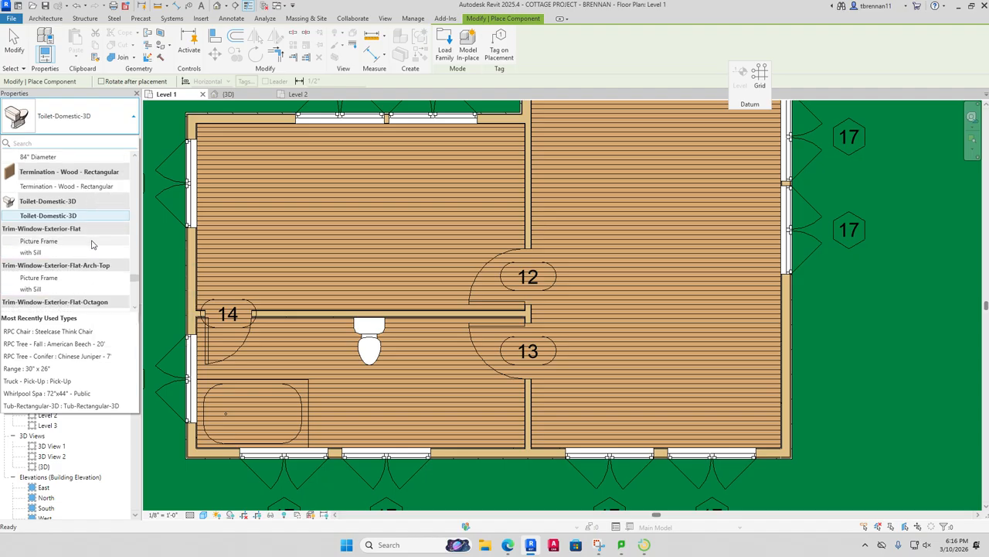
{"action": "scroll", "coordinate": [91, 244], "scroll_direction": "down", "scroll_amount": 10}
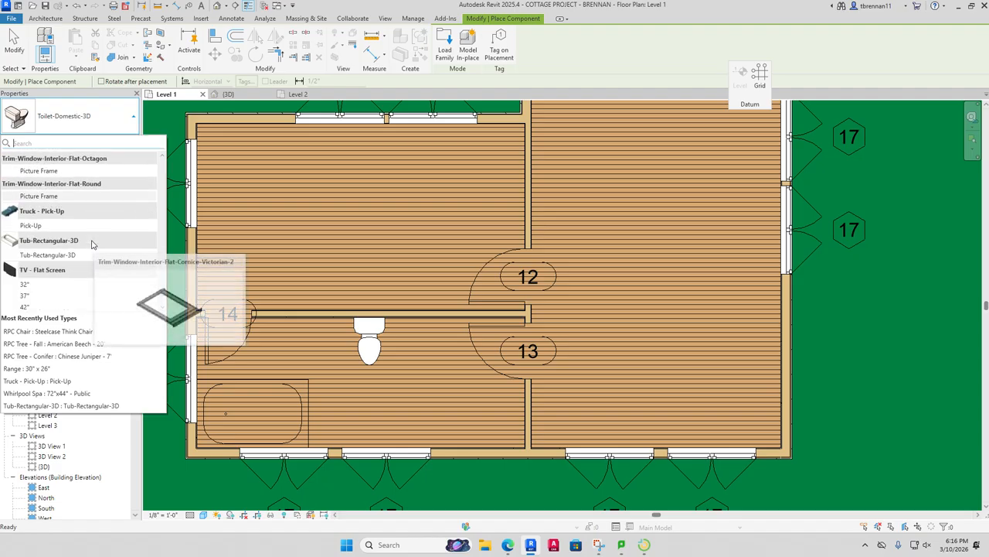
{"action": "scroll", "coordinate": [91, 244], "scroll_direction": "up", "scroll_amount": 20}
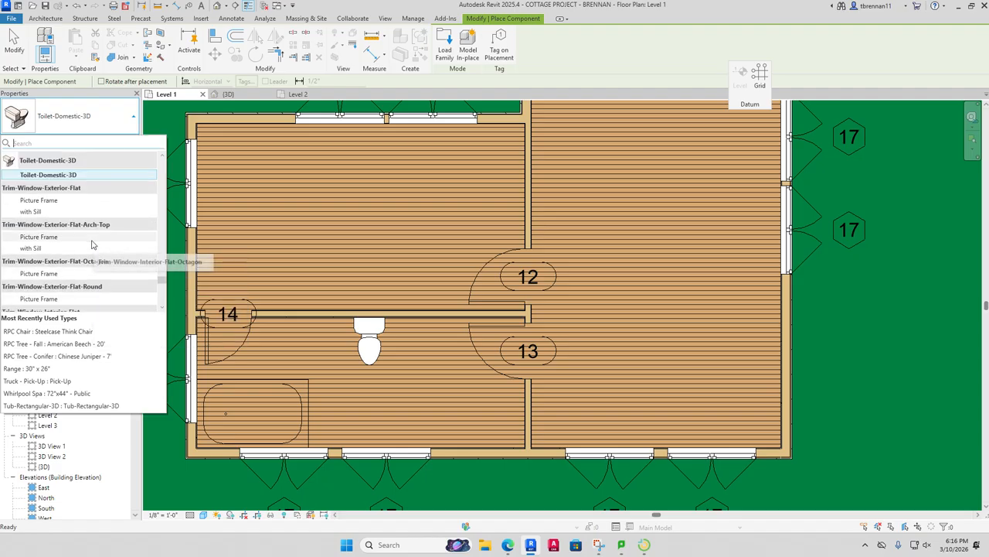
{"action": "scroll", "coordinate": [91, 244], "scroll_direction": "up", "scroll_amount": 15}
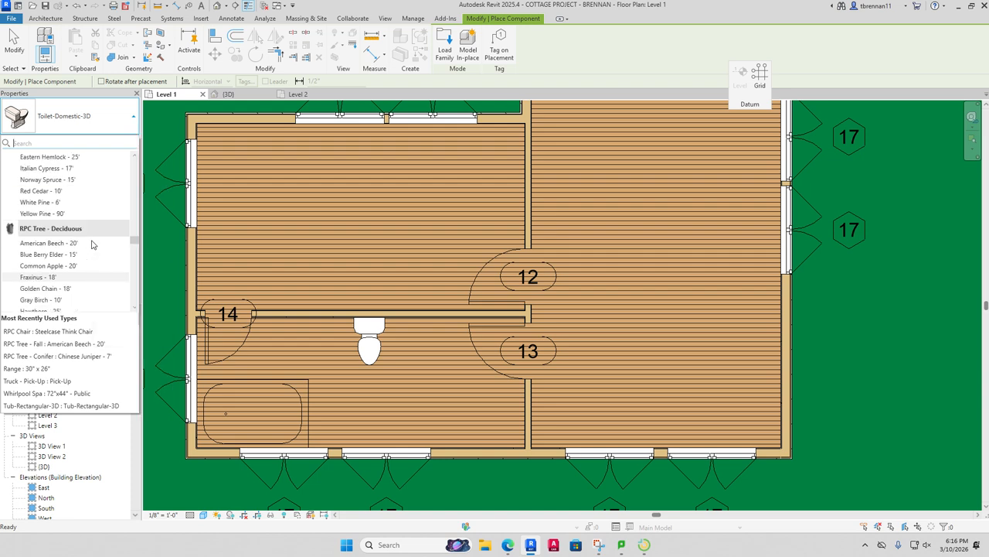
{"action": "scroll", "coordinate": [91, 245], "scroll_direction": "up", "scroll_amount": 5}
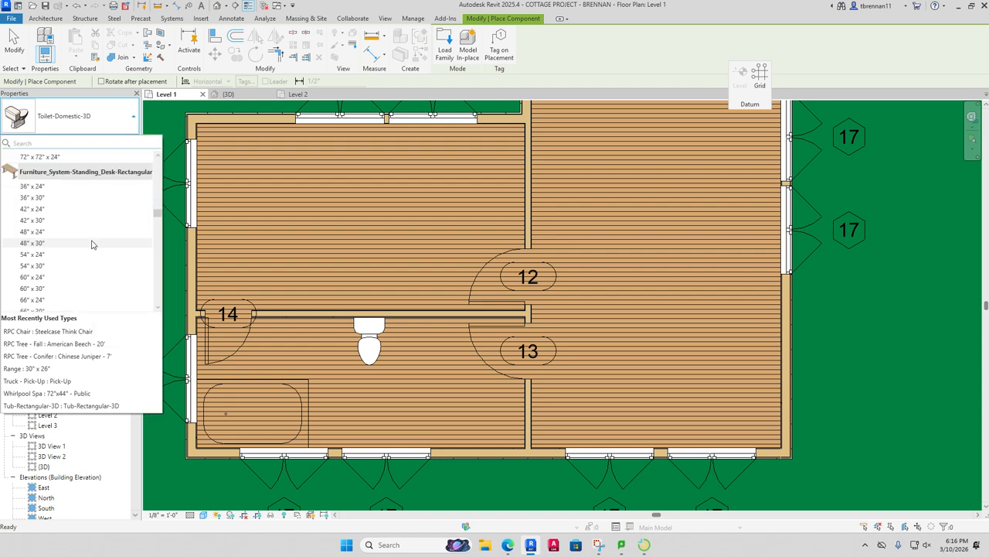
{"action": "scroll", "coordinate": [92, 244], "scroll_direction": "down", "scroll_amount": 4}
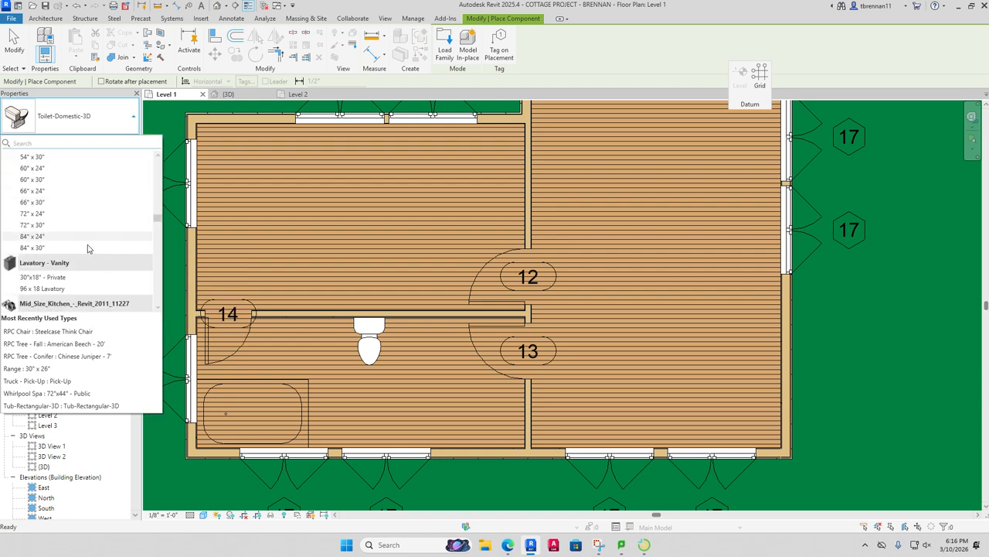
Step: Place a Lavatory - Vanity 30"x18" - Private against the bathroom's partition wall, between the toilet and door 13
{"action": "left_click", "coordinate": [35, 278]}
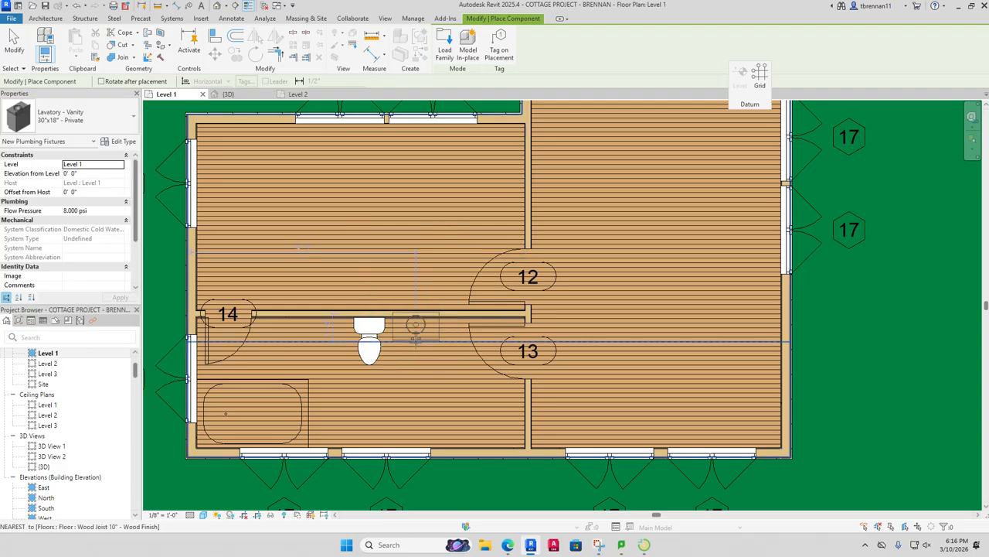
{"action": "scroll", "coordinate": [418, 330], "scroll_direction": "up", "scroll_amount": 6}
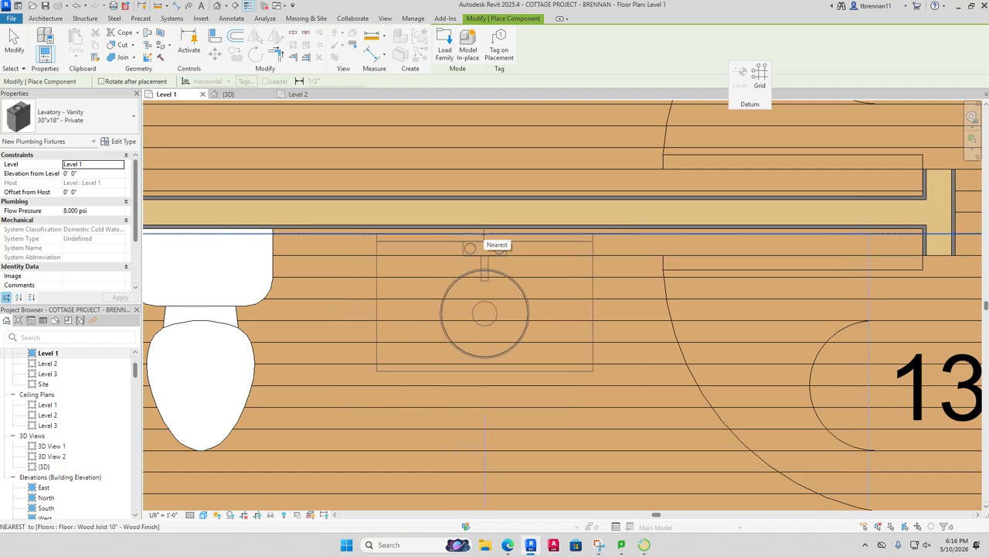
{"action": "scroll", "coordinate": [484, 234], "scroll_direction": "up", "scroll_amount": 3}
{"action": "left_click", "coordinate": [484, 223]}
{"action": "key", "text": "Escape"}
{"action": "key", "text": "Escape"}
{"action": "scroll", "coordinate": [495, 287], "scroll_direction": "down", "scroll_amount": 7}
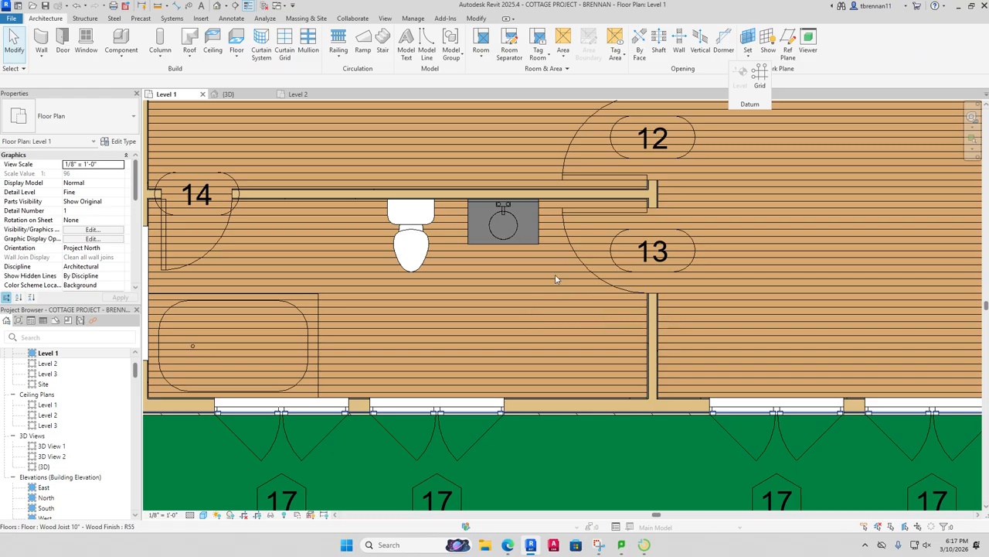
Step: Change doors 13 and 12 to the Single-Flush 30" x 80" type
{"action": "left_click", "coordinate": [594, 271]}
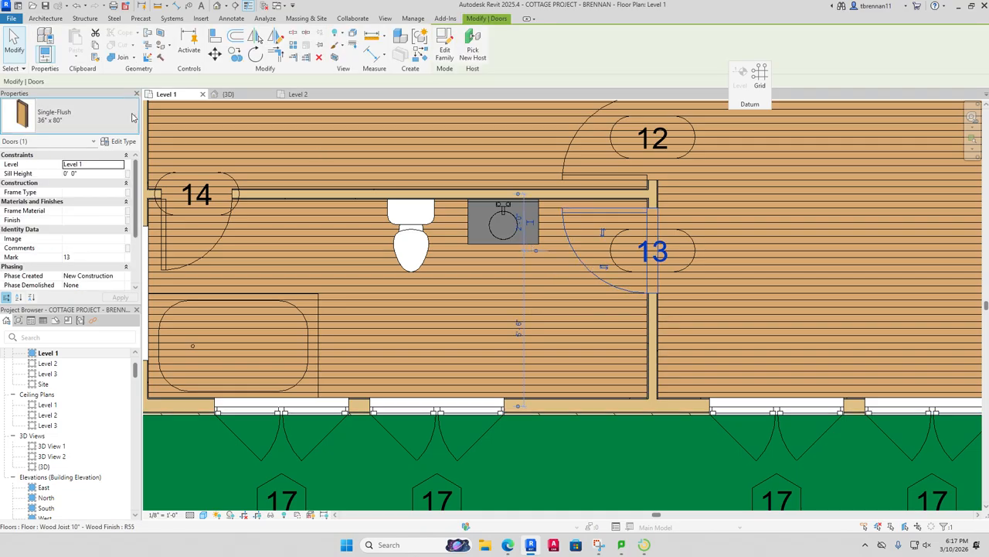
{"action": "left_click", "coordinate": [77, 116]}
{"action": "left_click", "coordinate": [32, 226]}
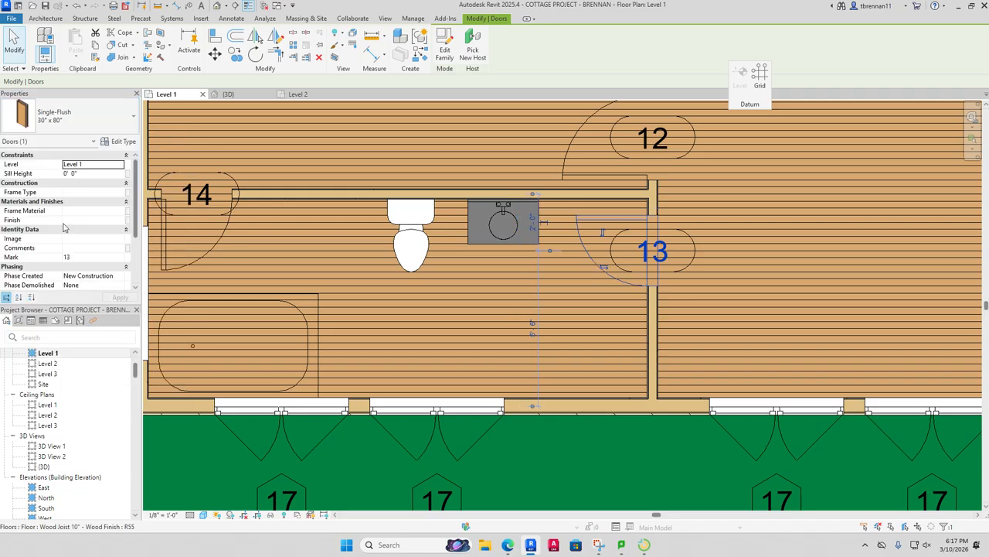
{"action": "key", "text": "Escape"}
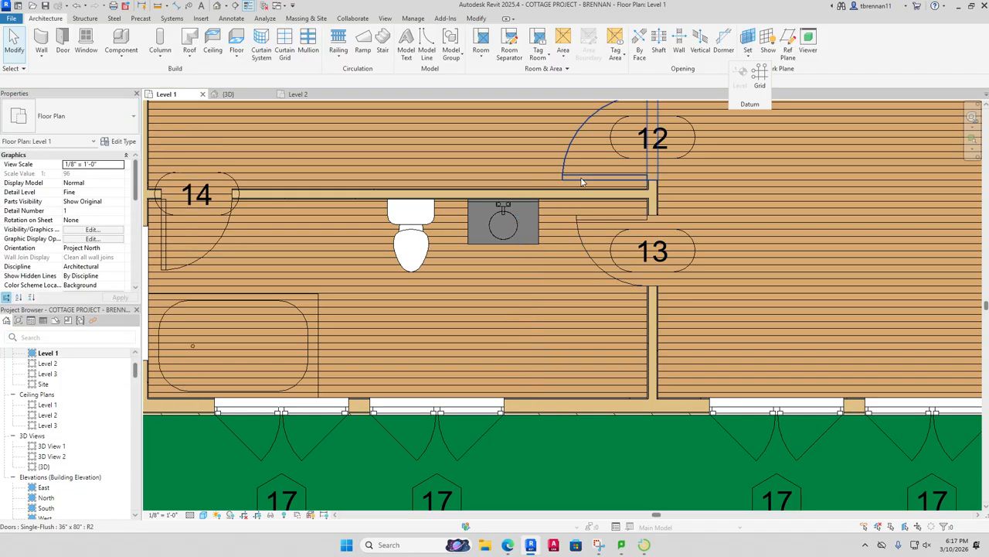
{"action": "left_click", "coordinate": [581, 179]}
{"action": "left_click", "coordinate": [118, 124]}
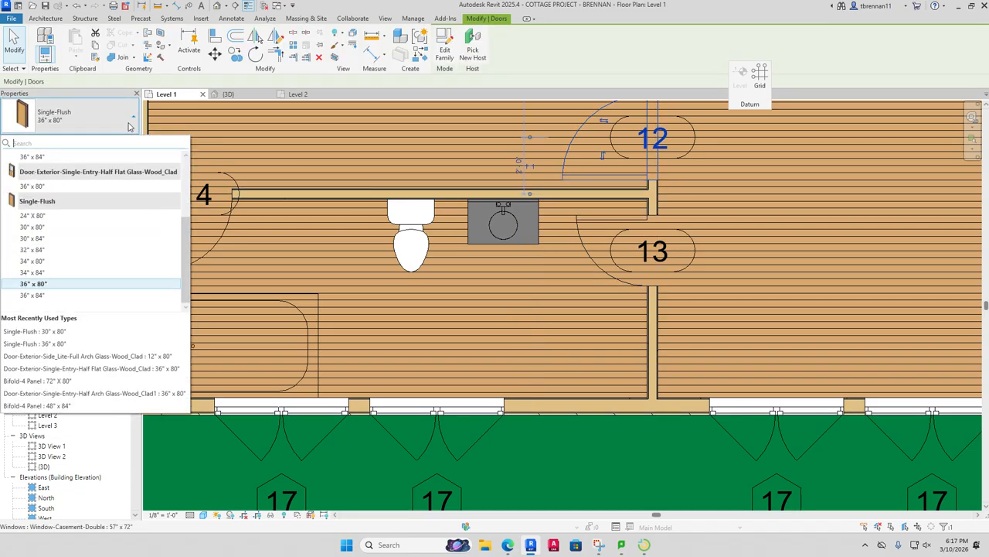
{"action": "left_click", "coordinate": [53, 228]}
Step: Move doors 12 and 13 slightly closer to the partition wall between them
{"action": "left_click", "coordinate": [525, 251]}
{"action": "left_click", "coordinate": [603, 175]}
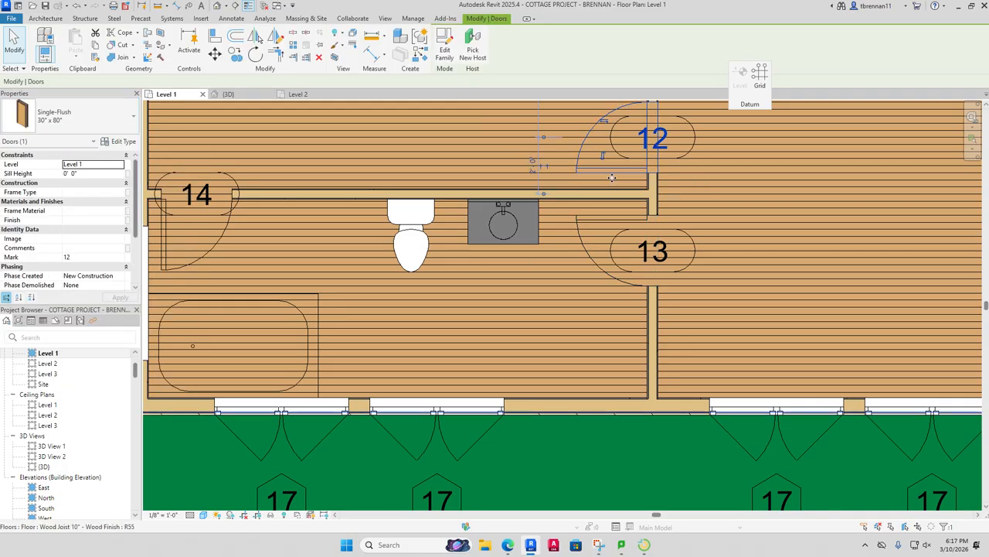
{"action": "key", "text": "Escape"}
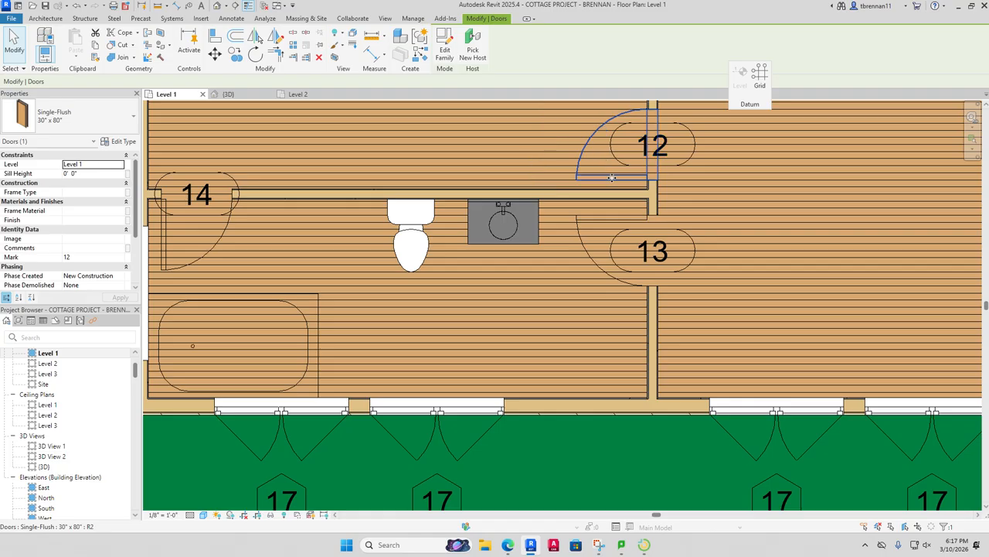
{"action": "left_click", "coordinate": [632, 226]}
{"action": "left_click", "coordinate": [633, 225]}
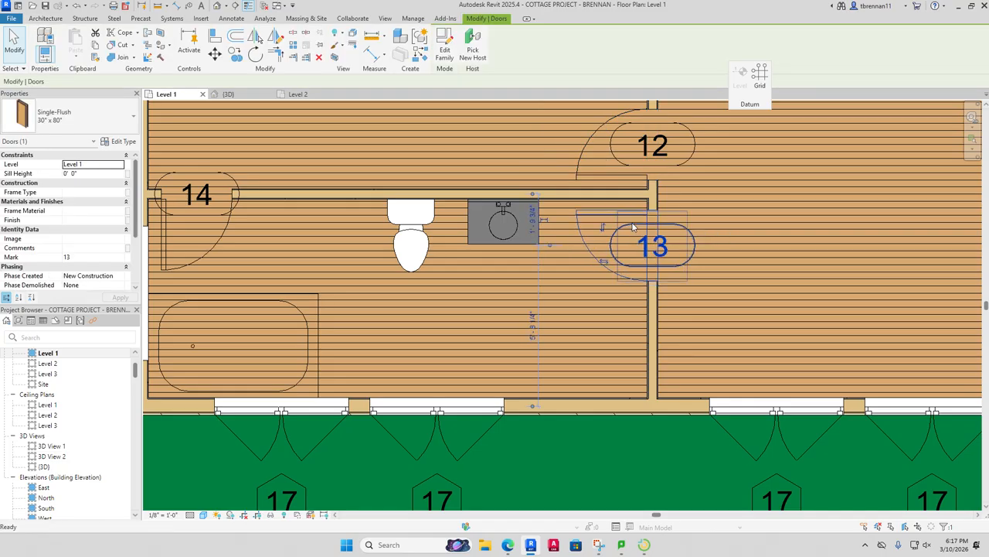
{"action": "key", "text": "Escape"}
Step: Search the Autodesk family library for "showe" and load the Shower Stall with Seat family
{"action": "scroll", "coordinate": [603, 244], "scroll_direction": "down", "scroll_amount": 1}
{"action": "middle_click_drag", "start_coordinate": [559, 303], "coordinate": [578, 368]}
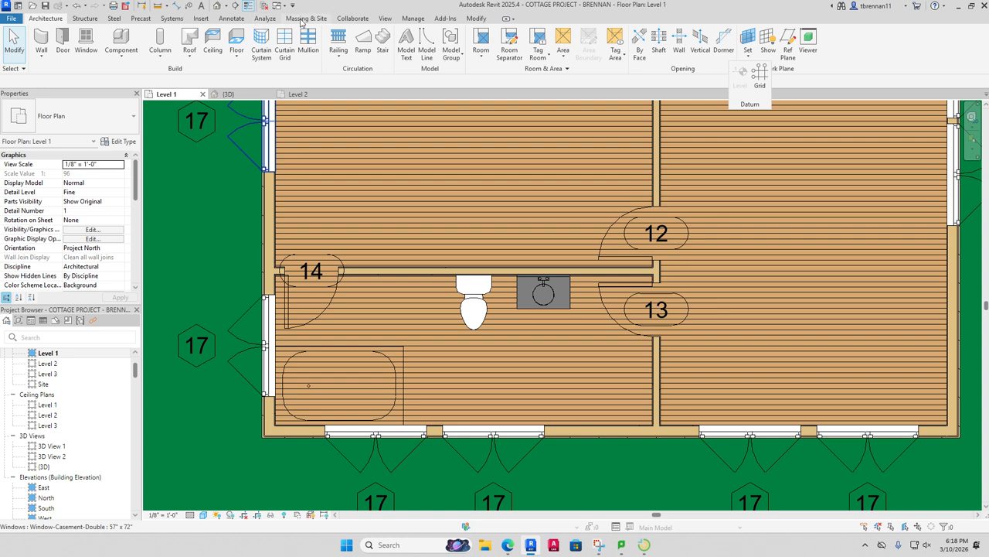
{"action": "left_click", "coordinate": [203, 20]}
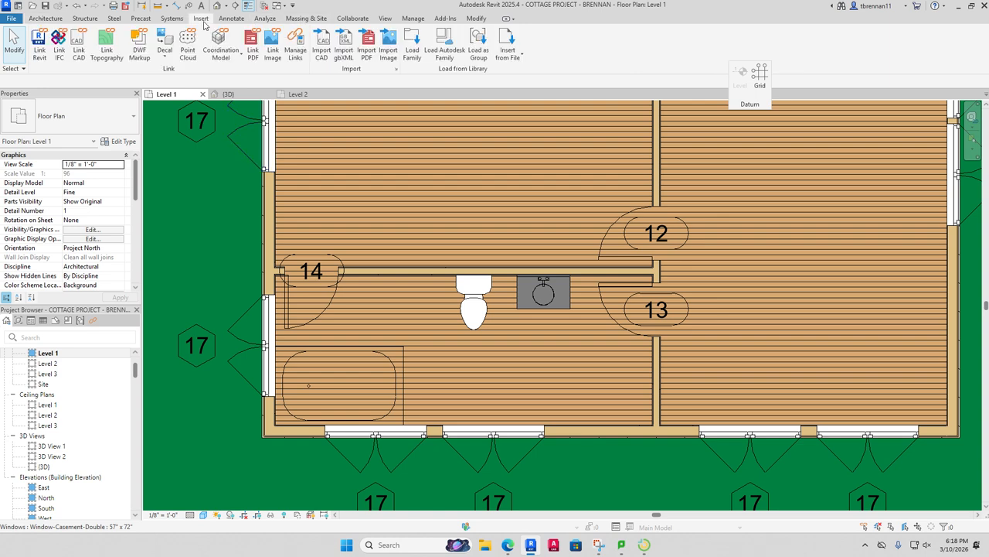
{"action": "left_click", "coordinate": [439, 46]}
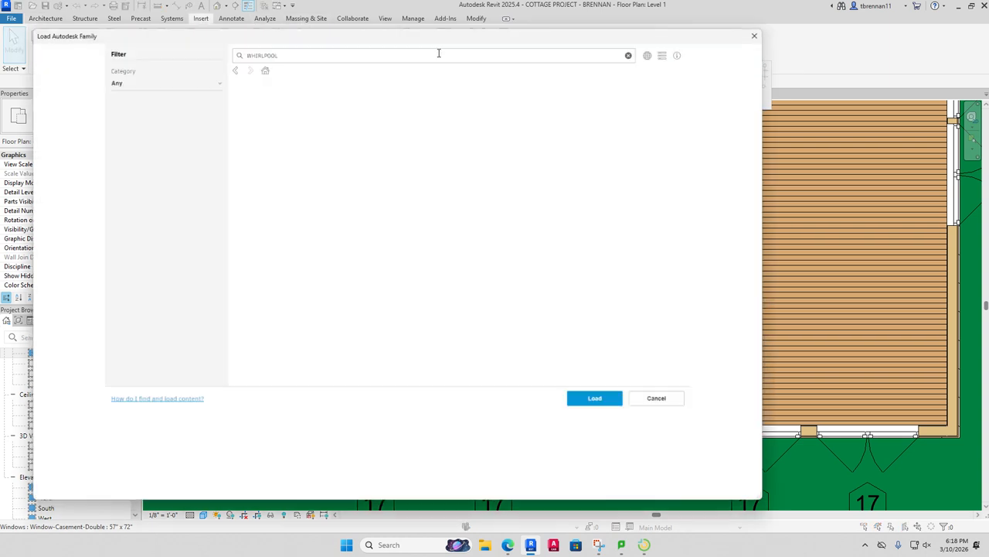
{"action": "left_click_drag", "start_coordinate": [384, 55], "coordinate": [153, 55]}
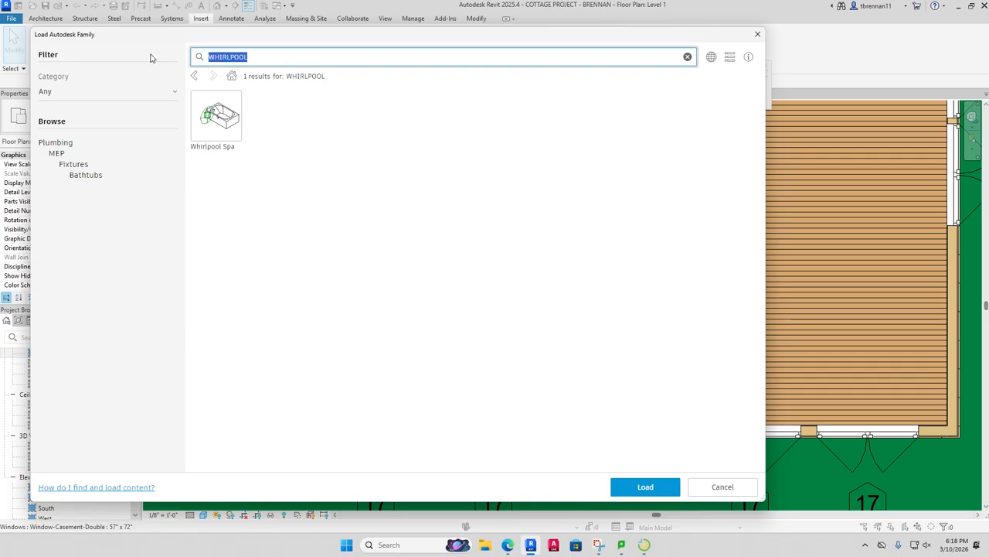
{"action": "type", "text": "showe"}
{"action": "key", "text": "Return"}
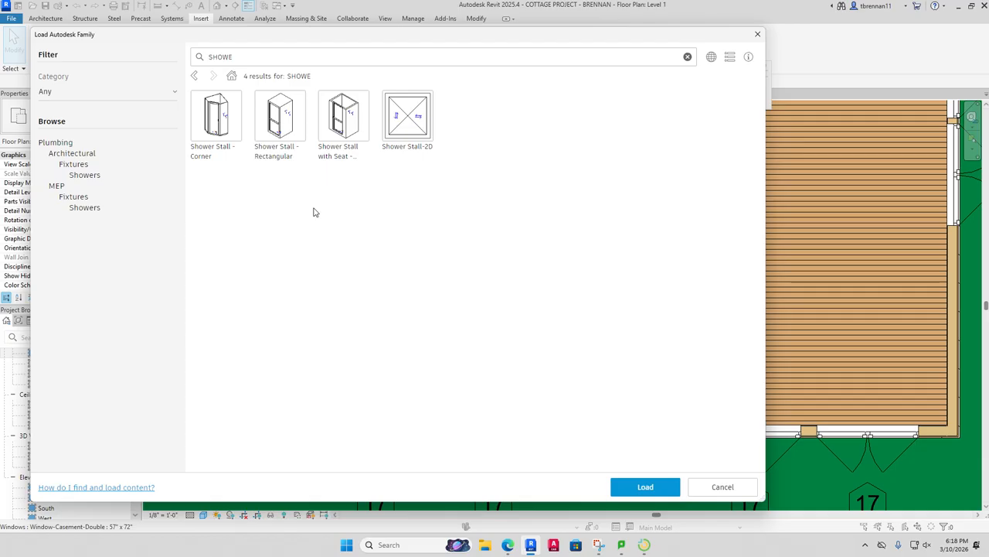
{"action": "left_click", "coordinate": [323, 96]}
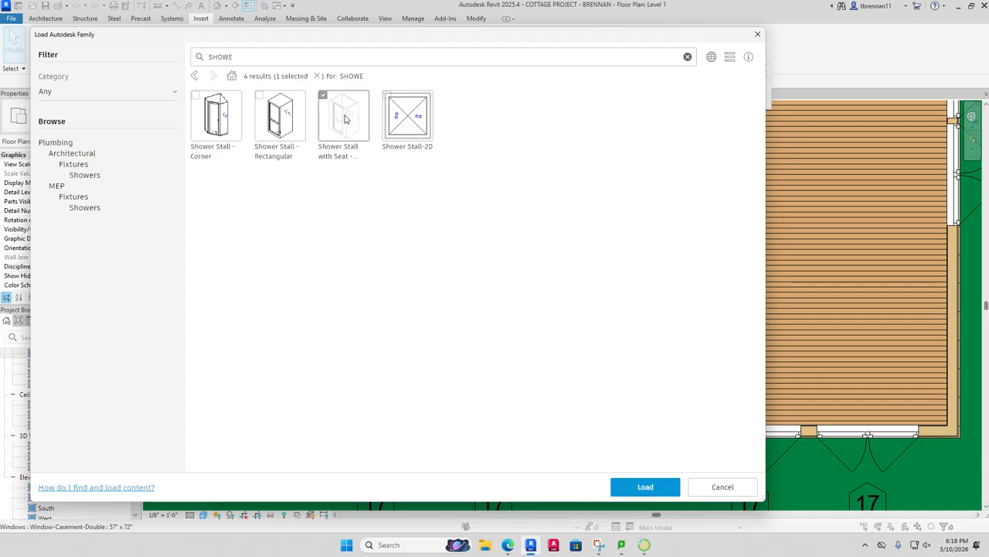
{"action": "left_click", "coordinate": [634, 488]}
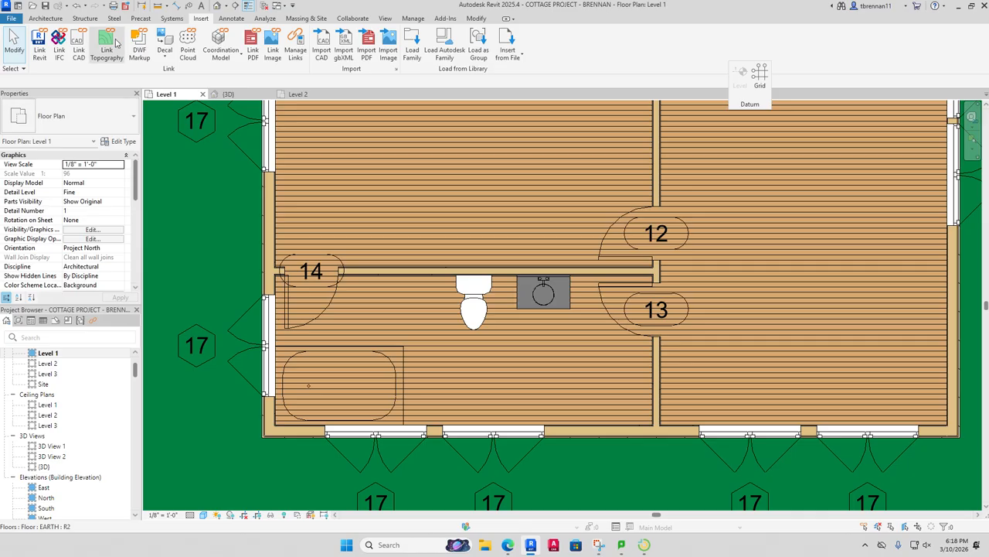
{"action": "left_click", "coordinate": [47, 19]}
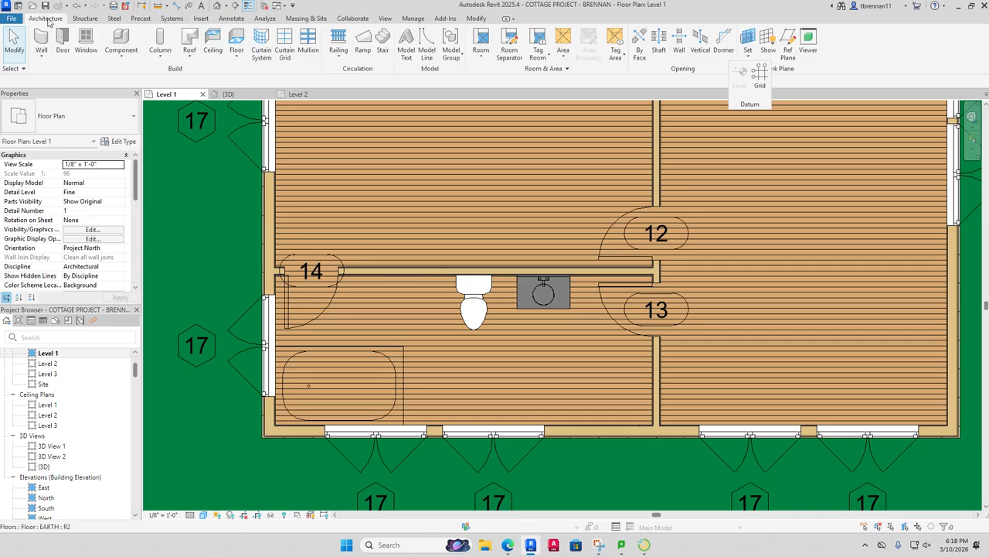
Step: Place a Shower Stall with Seat 48"x36" - Private against the exterior window wall beside the whirlpool spa, rotated to align with it
{"action": "left_click", "coordinate": [120, 38]}
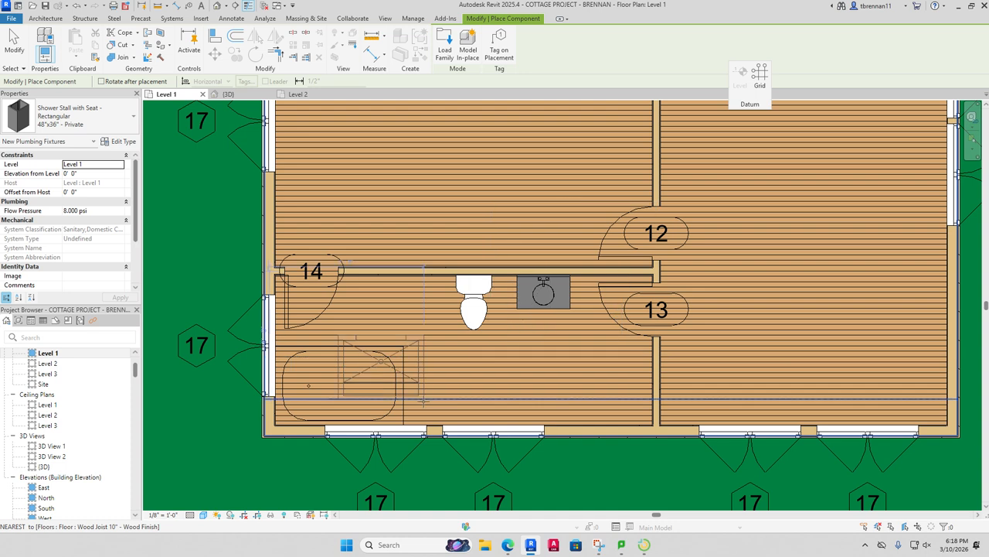
{"action": "key", "text": "space"}
{"action": "key", "text": "space"}
{"action": "key", "text": "space"}
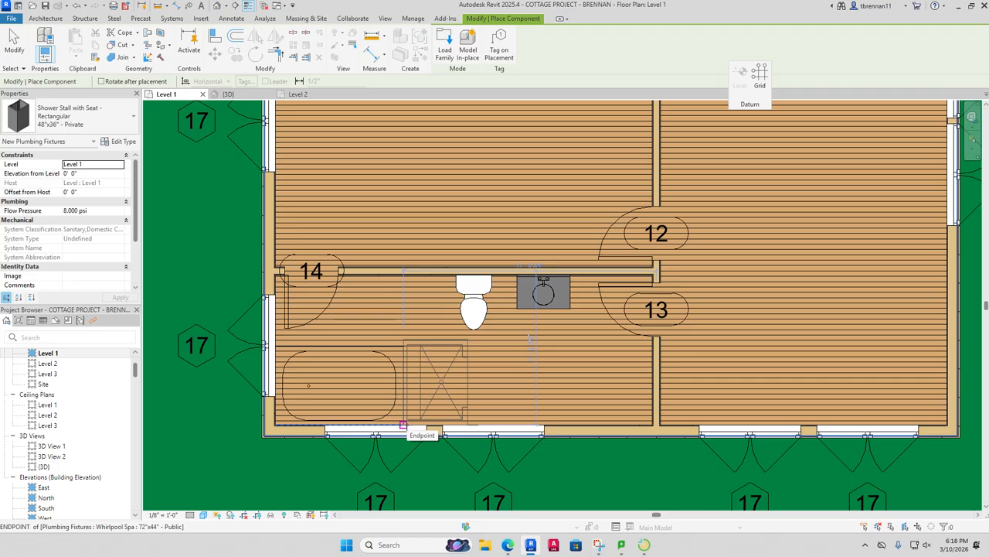
{"action": "left_click", "coordinate": [402, 425]}
{"action": "key", "text": "Escape"}
{"action": "key", "text": "Escape"}
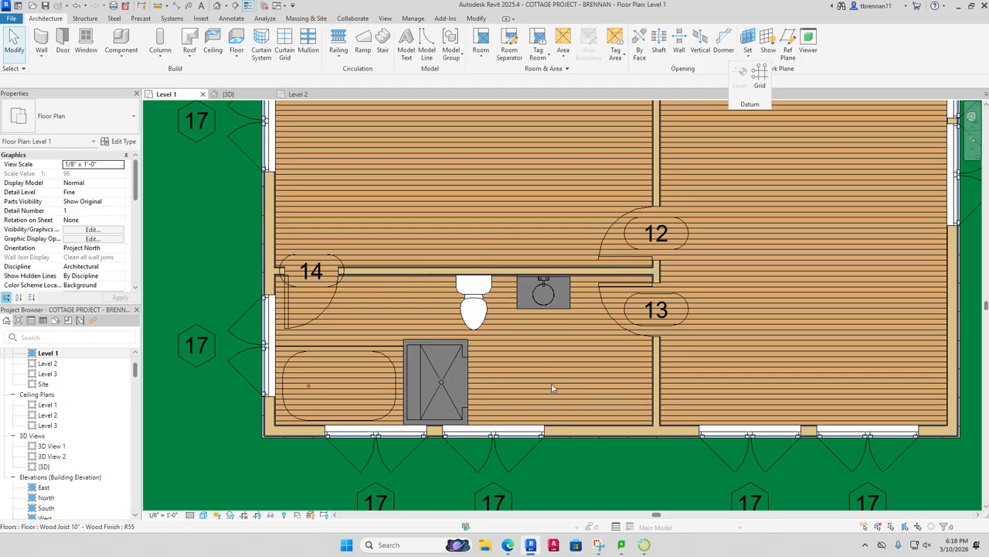
Step: Move the toilet from the partition wall to the exterior window wall and rotate it to face into the bathroom
{"action": "left_click", "coordinate": [471, 304]}
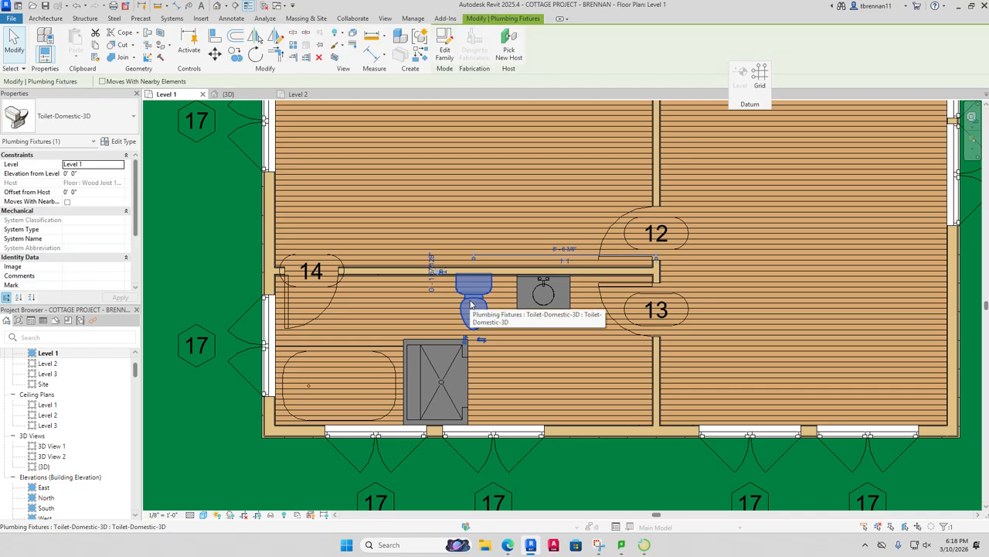
{"action": "left_click_drag", "start_coordinate": [472, 303], "coordinate": [607, 388]}
{"action": "key", "text": "space"}
{"action": "key", "text": "space"}
{"action": "key", "text": "Escape"}
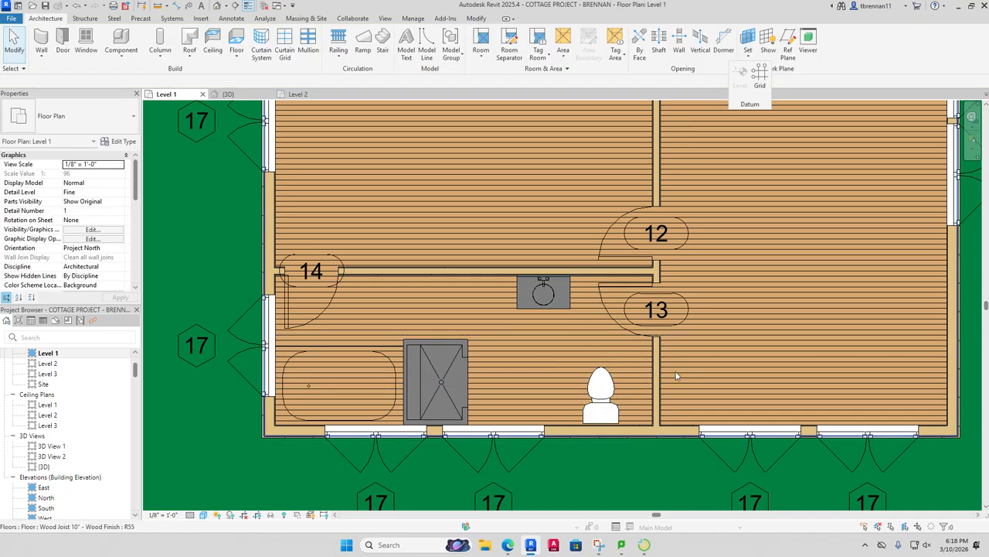
Step: Try to reposition and rotate the toilet against the interior wall beside door 13
{"action": "left_click", "coordinate": [611, 406]}
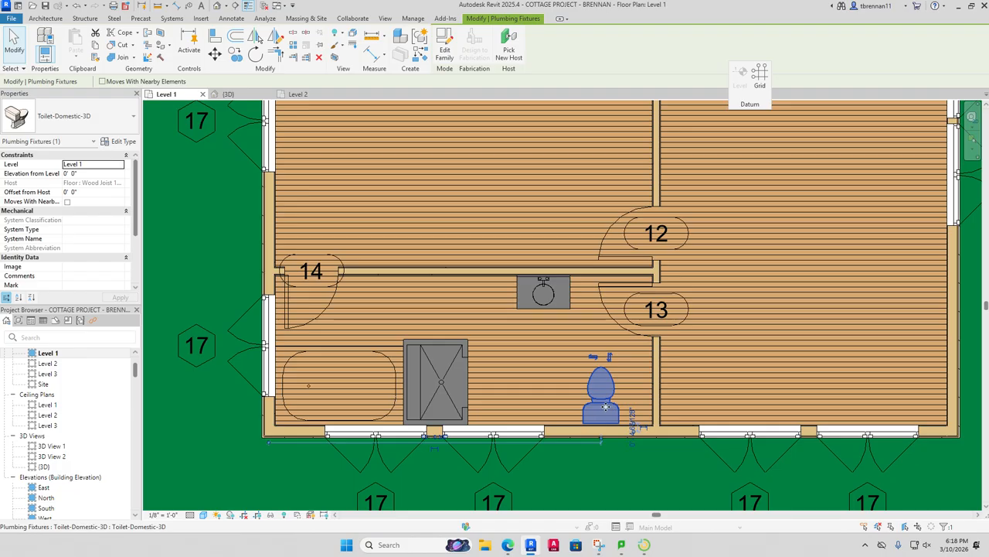
{"action": "left_click_drag", "start_coordinate": [612, 406], "coordinate": [639, 381]}
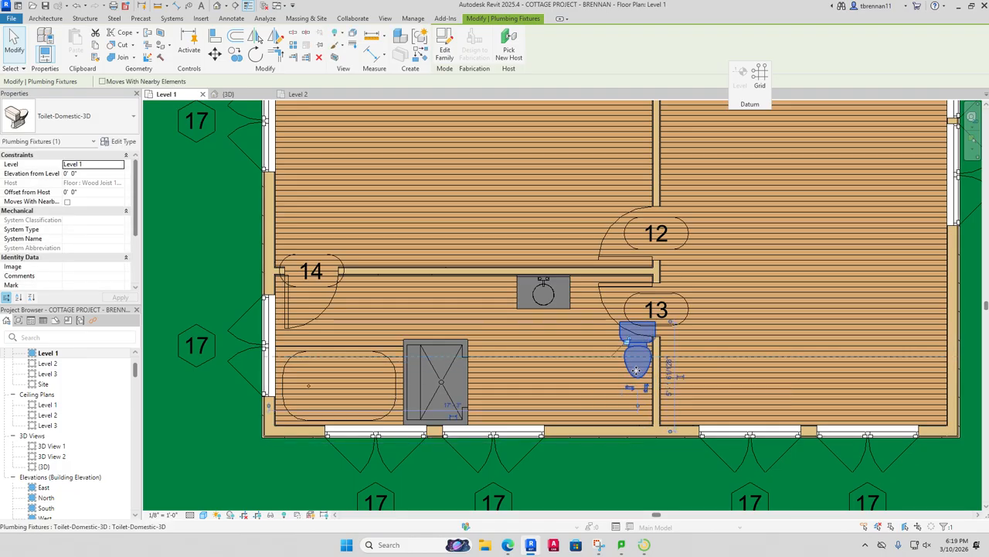
{"action": "mouse_move", "coordinate": [641, 366]}
{"action": "left_mouse_down"}
{"action": "mouse_move", "coordinate": [611, 373]}
{"action": "mouse_move", "coordinate": [644, 376]}
{"action": "left_mouse_up"}
{"action": "key", "text": "space"}
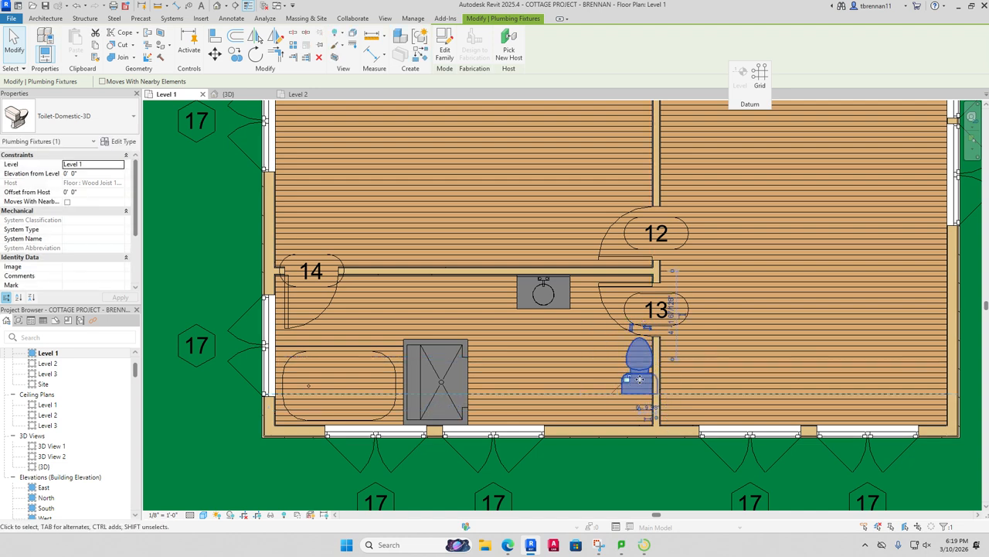
{"action": "key", "text": "space"}
{"action": "left_click", "coordinate": [647, 391]}
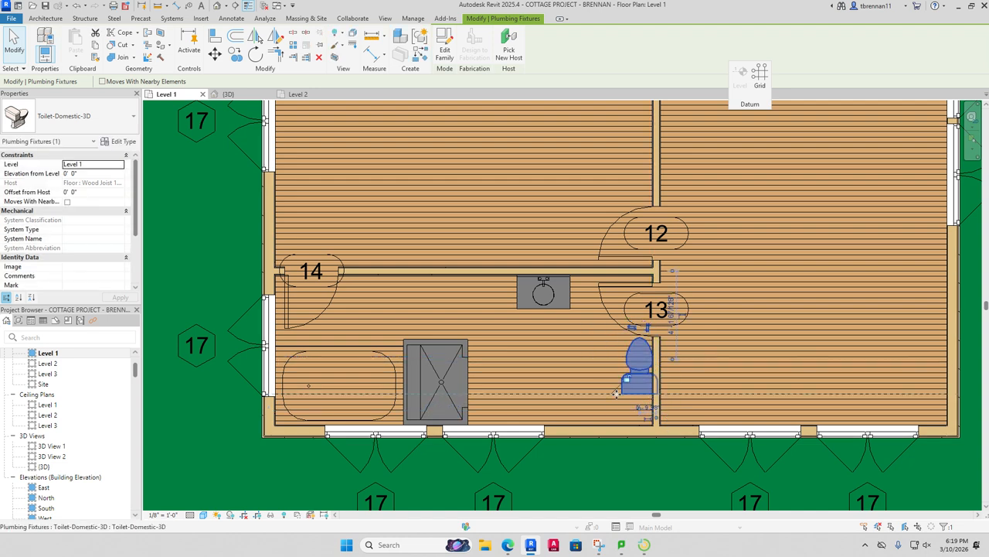
{"action": "key", "text": "Escape"}
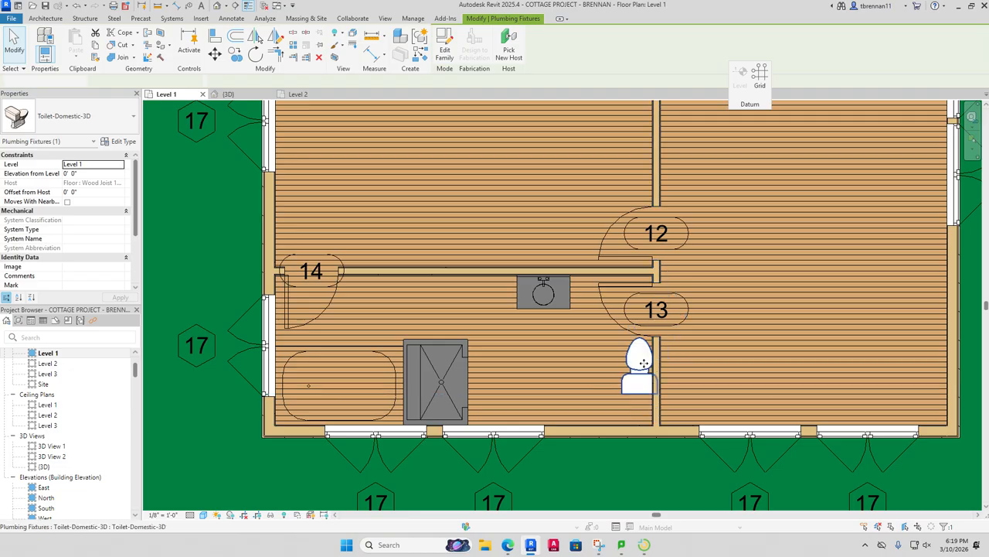
Step: Delete the toilet from the bathroom
{"action": "left_click", "coordinate": [642, 367]}
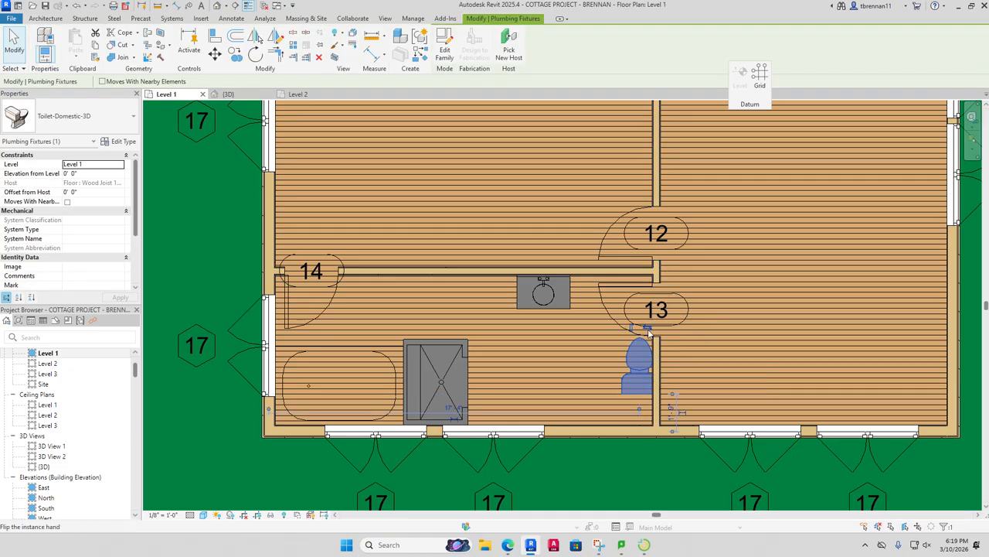
{"action": "left_click_drag", "start_coordinate": [638, 375], "coordinate": [581, 376]}
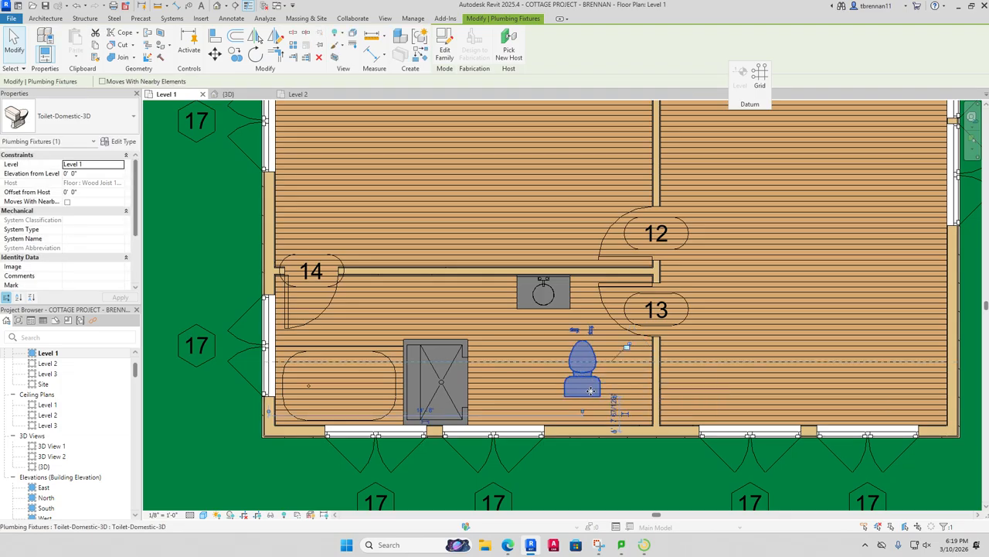
{"action": "key", "text": "space"}
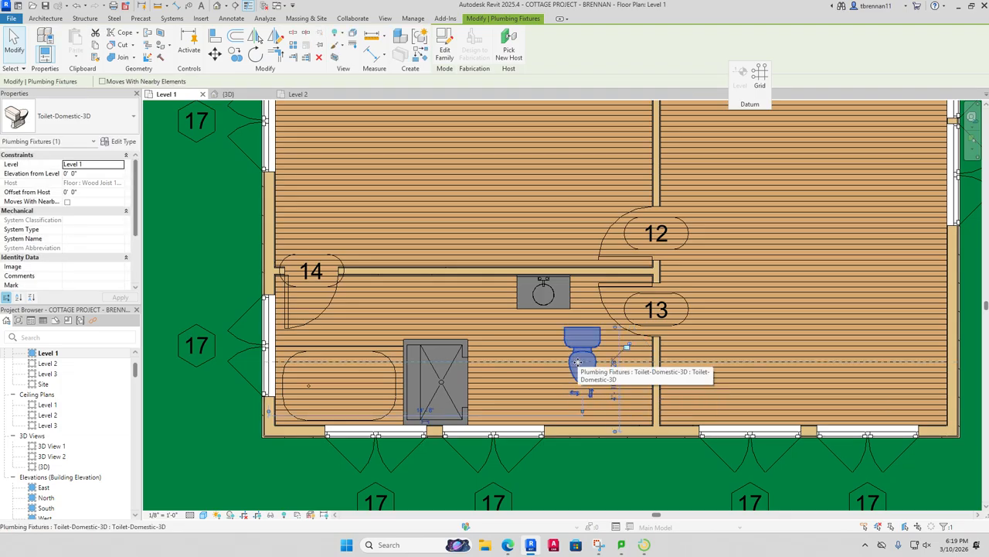
{"action": "key", "text": "Delete"}
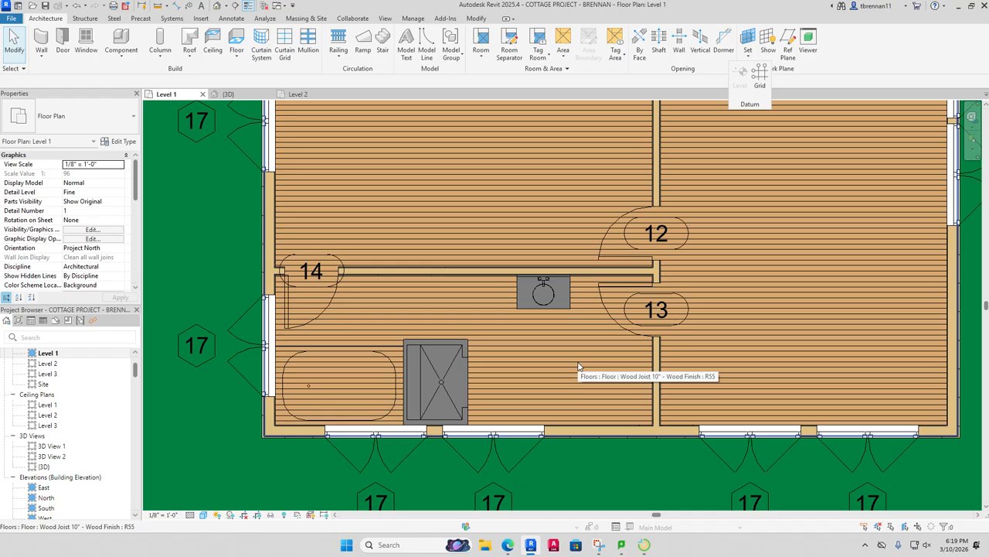
Step: Change the vanity to the 96 x 18 Lavatory type and slide it along the partition wall, clear of door 13's panel
{"action": "left_click", "coordinate": [539, 307]}
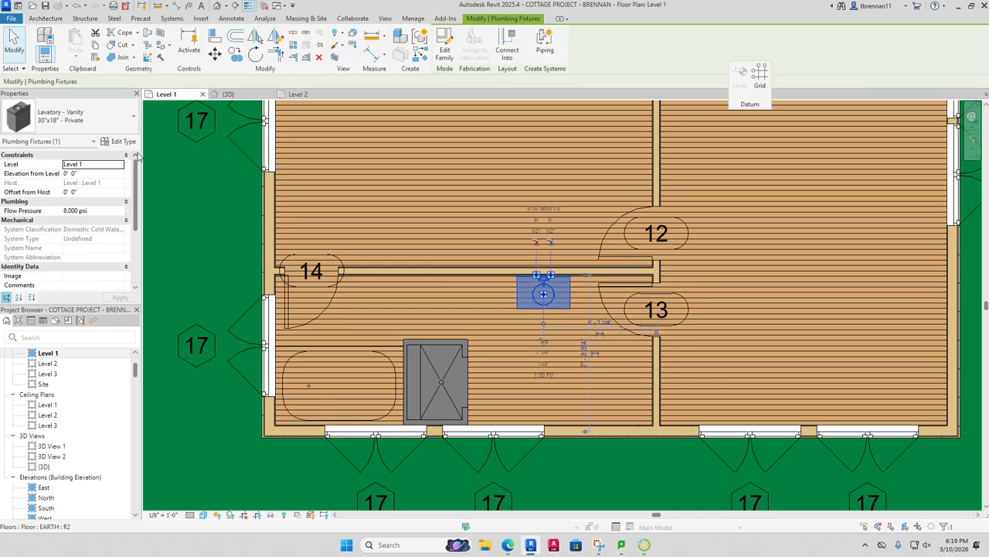
{"action": "left_click", "coordinate": [127, 122]}
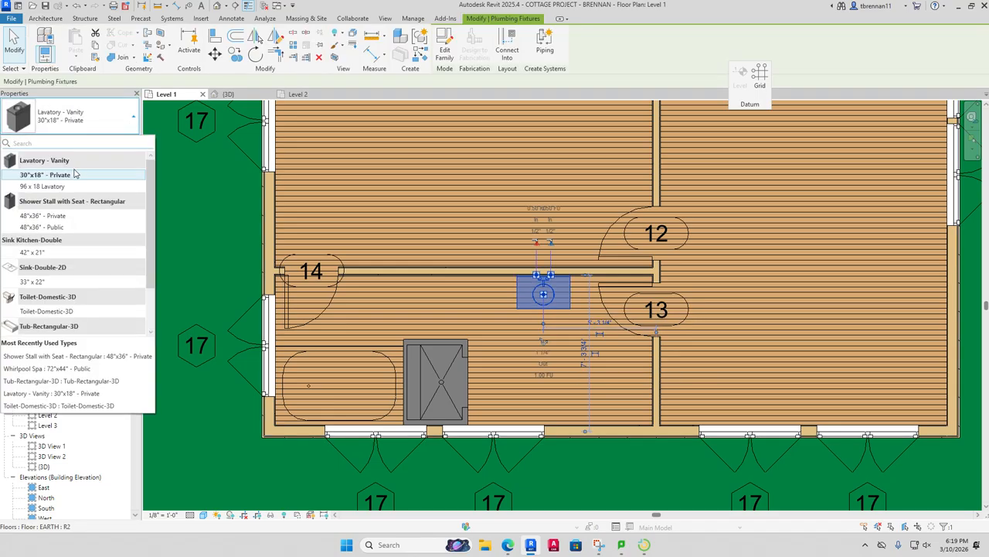
{"action": "left_click", "coordinate": [41, 187]}
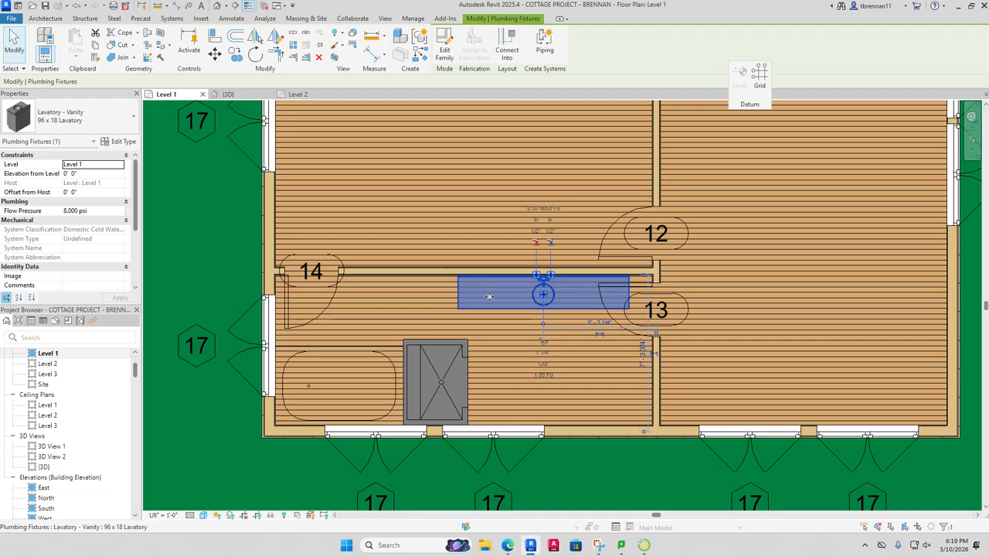
{"action": "left_click_drag", "start_coordinate": [485, 283], "coordinate": [436, 283]}
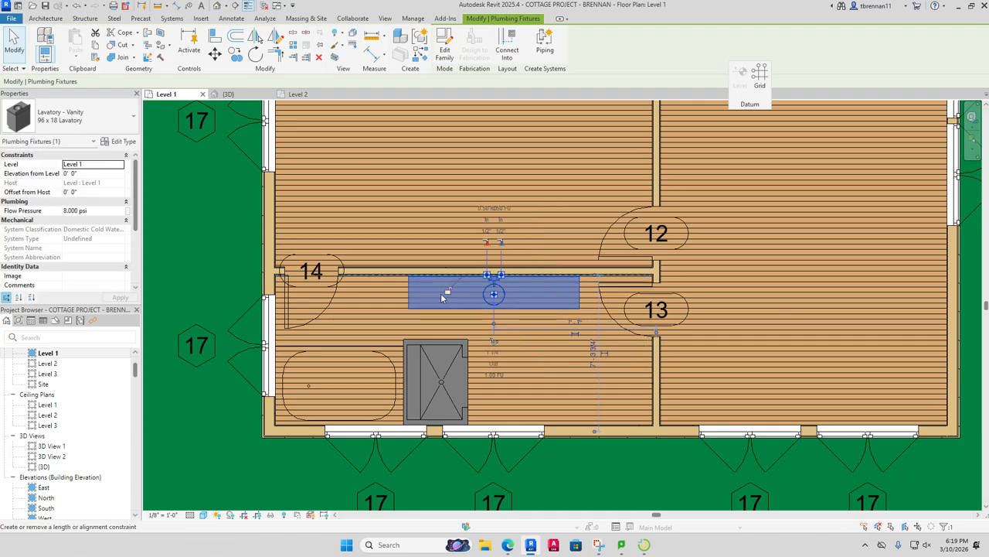
{"action": "left_click", "coordinate": [580, 361]}
{"action": "left_click_drag", "start_coordinate": [511, 298], "coordinate": [522, 301]}
{"action": "left_click", "coordinate": [640, 349]}
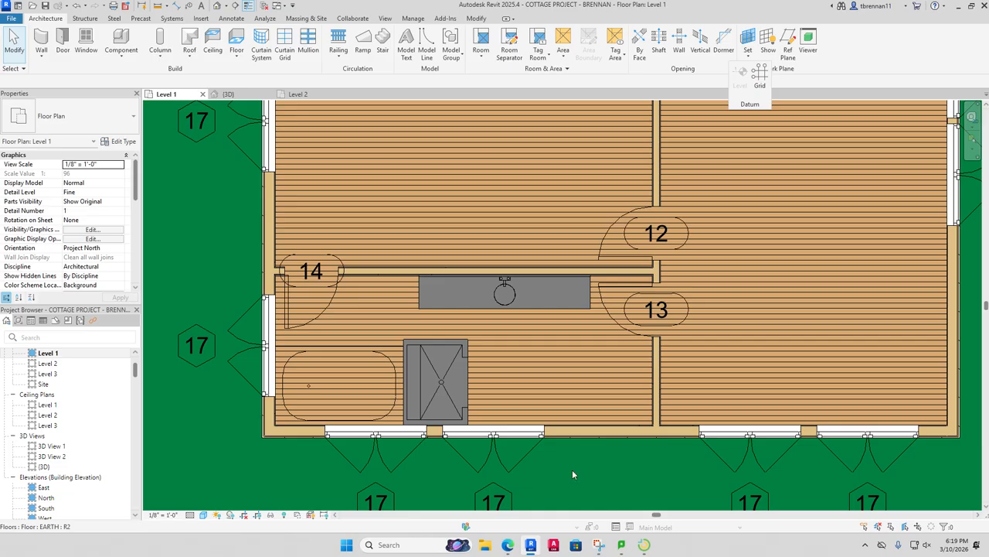
Step: Draw an INTERIOR WALL - 4-1/2" stub about 3'-4" long into the bathroom from the interior wall just past door 13
{"action": "left_click", "coordinate": [48, 52]}
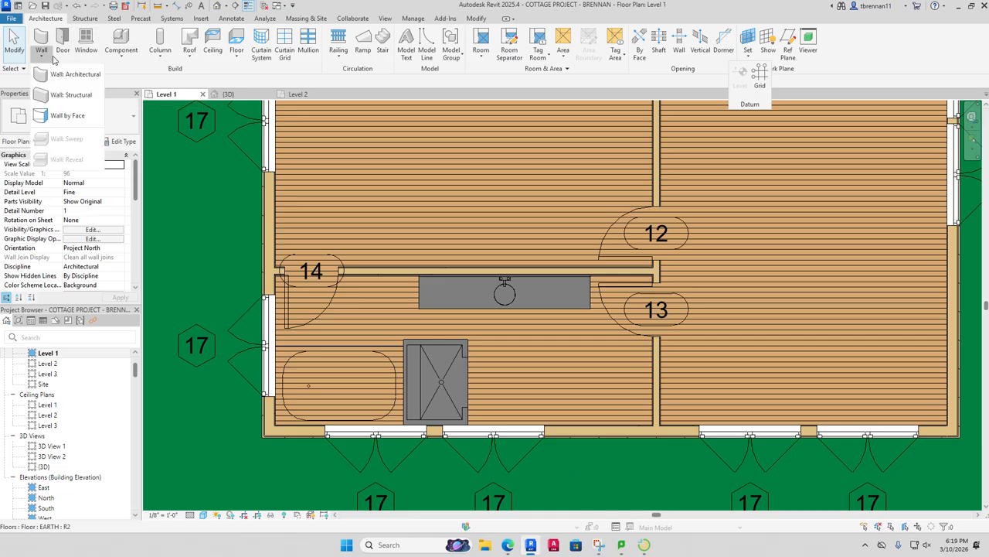
{"action": "left_click", "coordinate": [71, 74]}
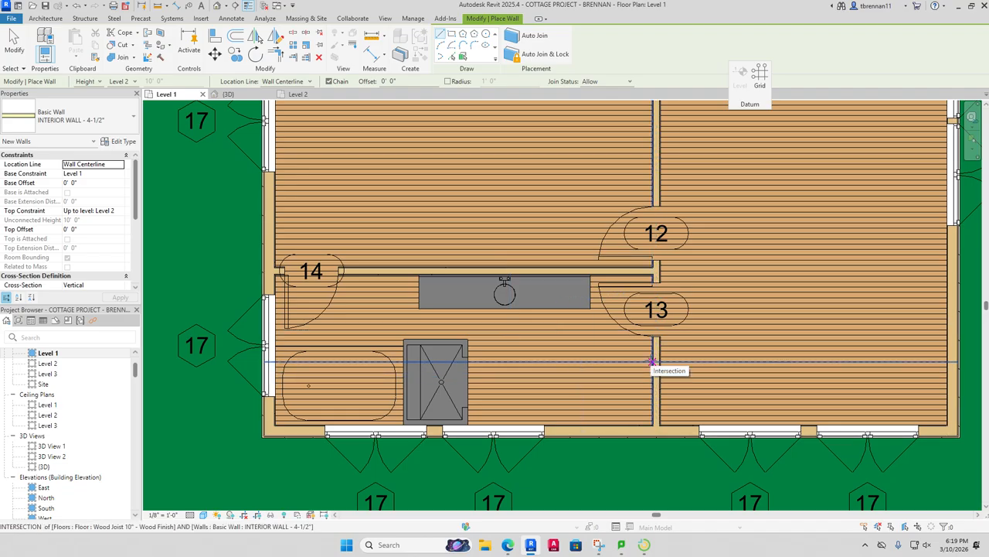
{"action": "left_click", "coordinate": [652, 361]}
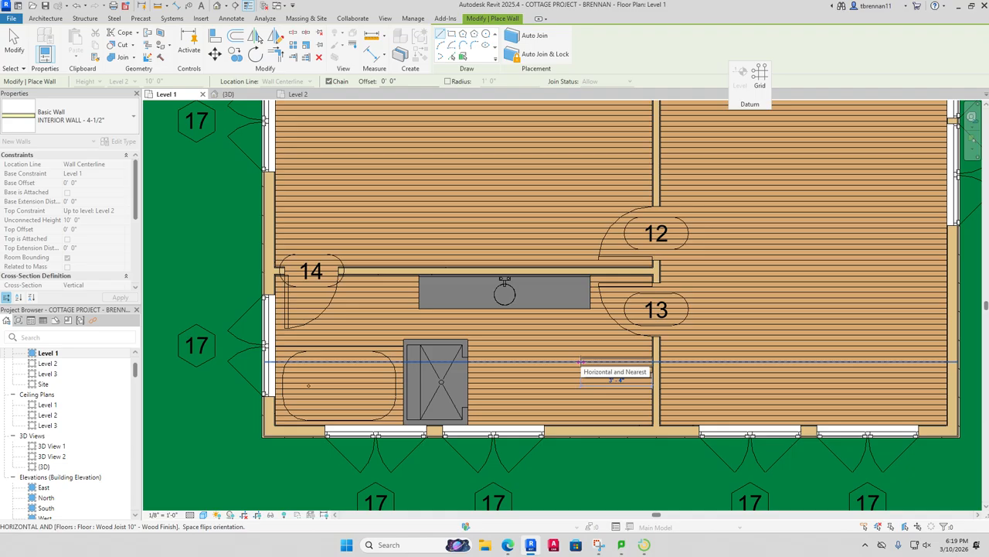
{"action": "left_click", "coordinate": [581, 361]}
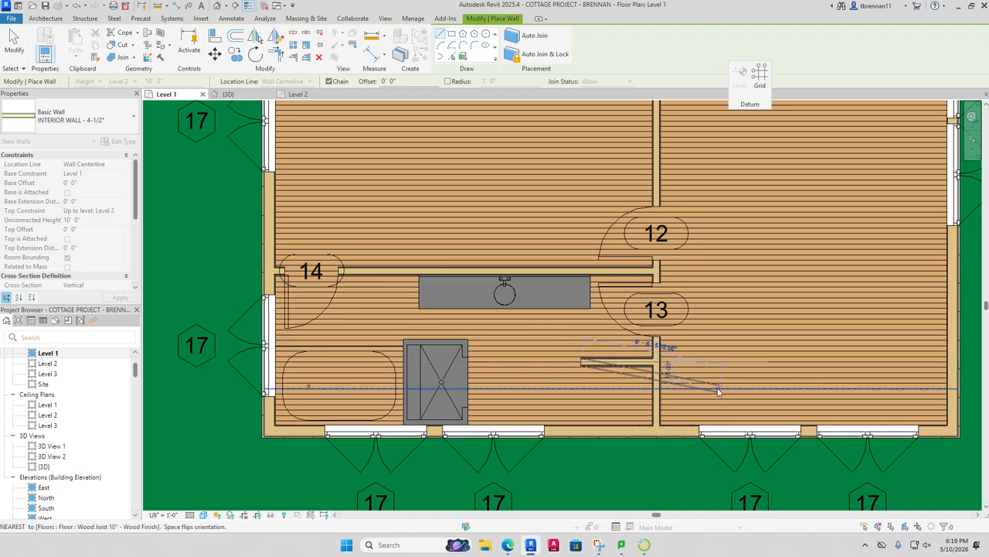
{"action": "key", "text": "Escape"}
{"action": "key", "text": "Escape"}
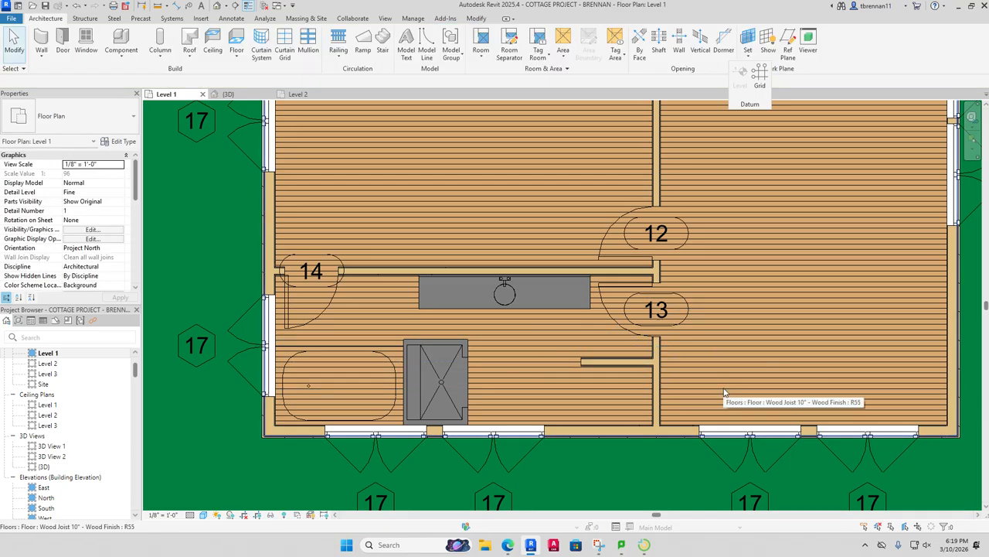
Step: Place a Toilet-Domestic-3D against the interior wall, between the new stub wall and the exterior window wall
{"action": "left_click", "coordinate": [121, 43]}
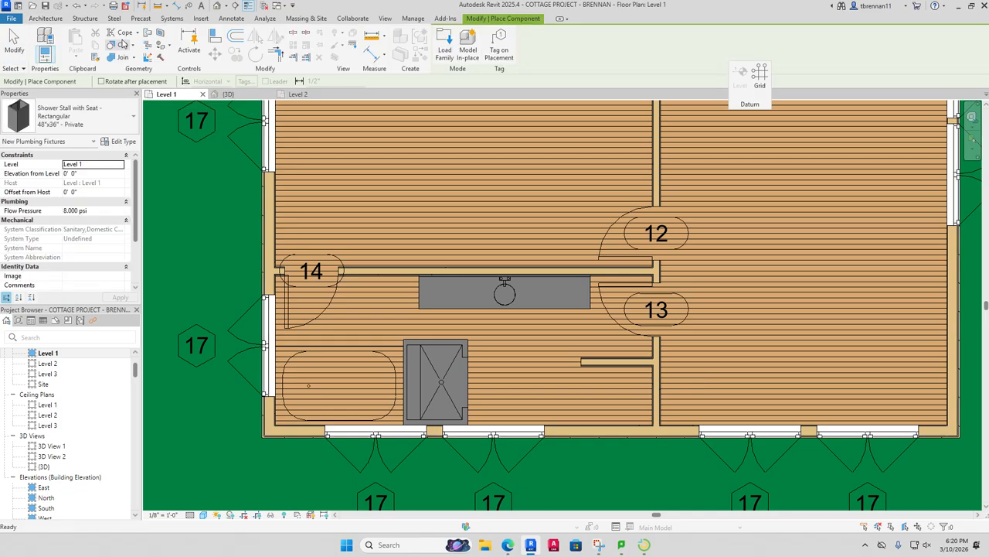
{"action": "left_click", "coordinate": [133, 116]}
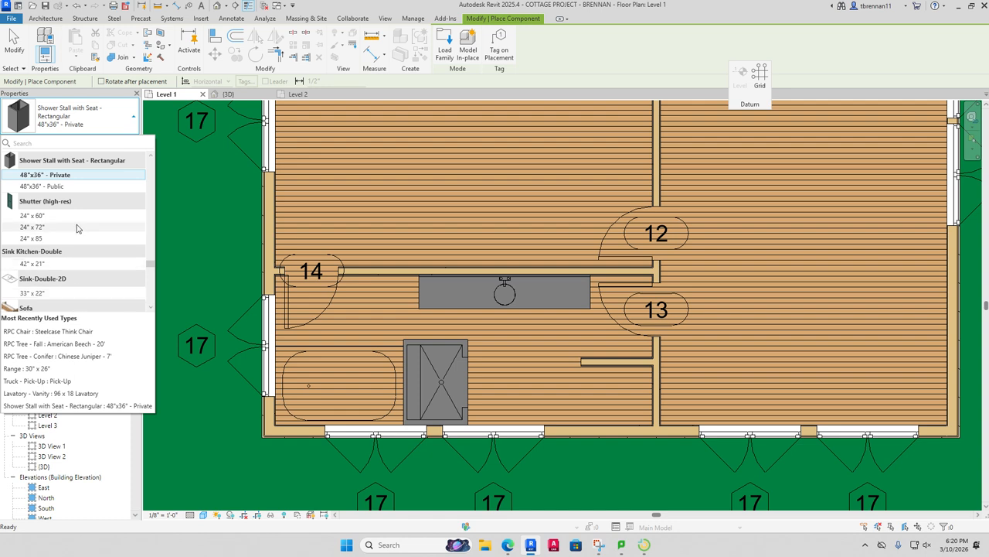
{"action": "scroll", "coordinate": [78, 225], "scroll_direction": "up", "scroll_amount": 1}
{"action": "scroll", "coordinate": [77, 228], "scroll_direction": "down", "scroll_amount": 5}
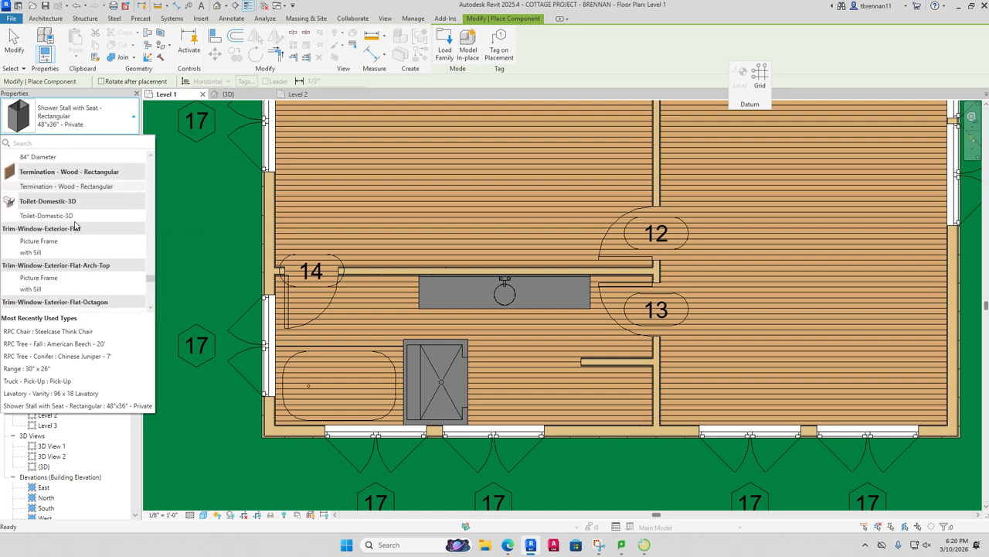
{"action": "left_click", "coordinate": [46, 216]}
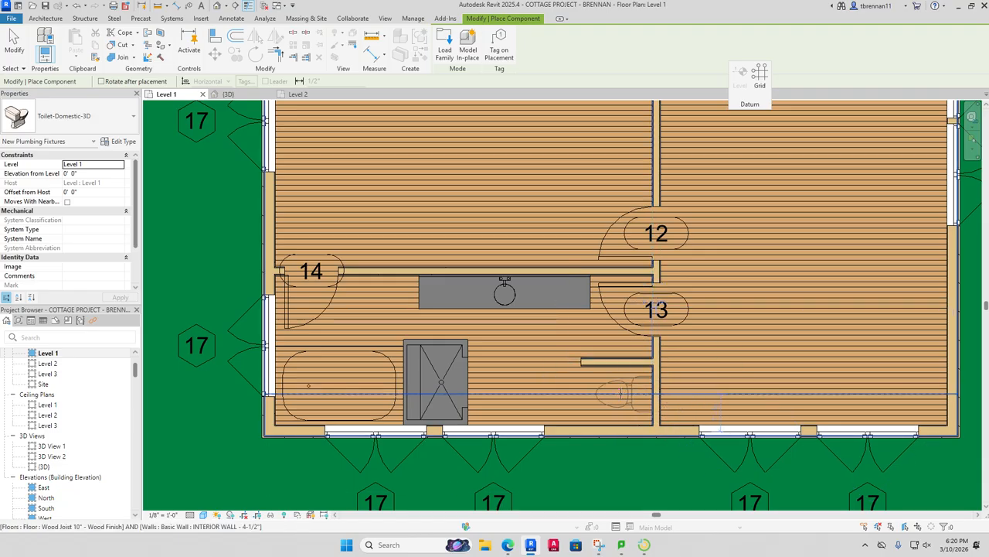
{"action": "left_click", "coordinate": [620, 395]}
{"action": "key", "text": "Escape"}
{"action": "key", "text": "Escape"}
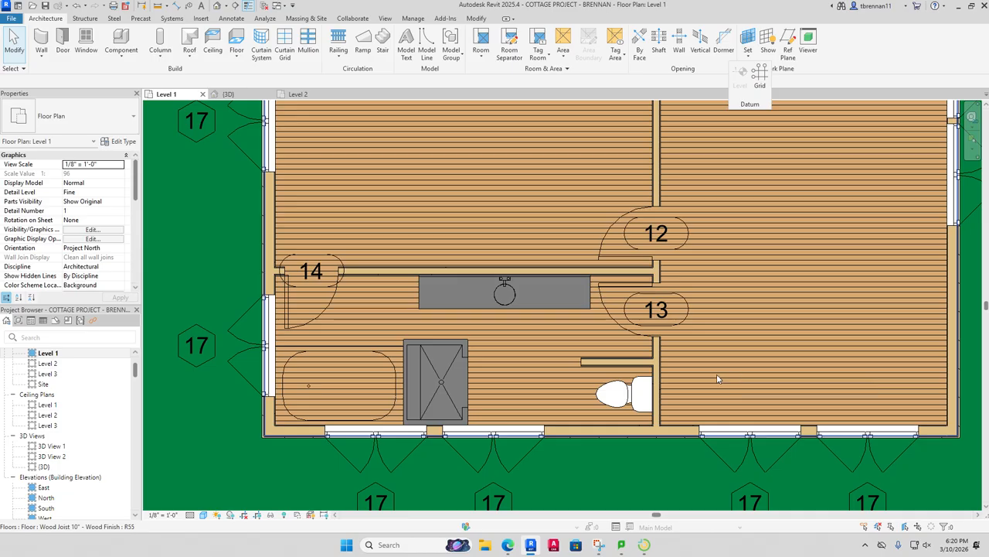
{"action": "left_click", "coordinate": [475, 308]}
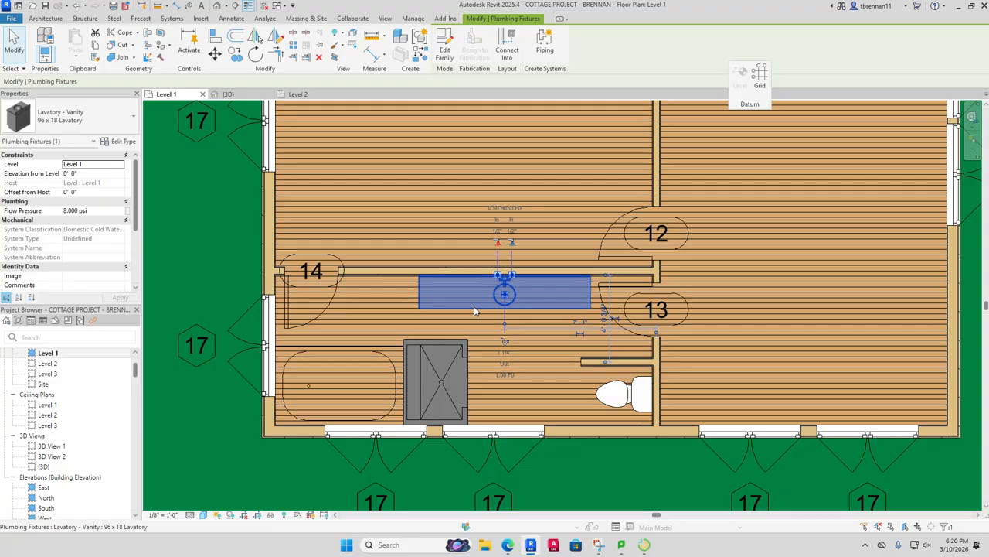
{"action": "double_click", "coordinate": [476, 308]}
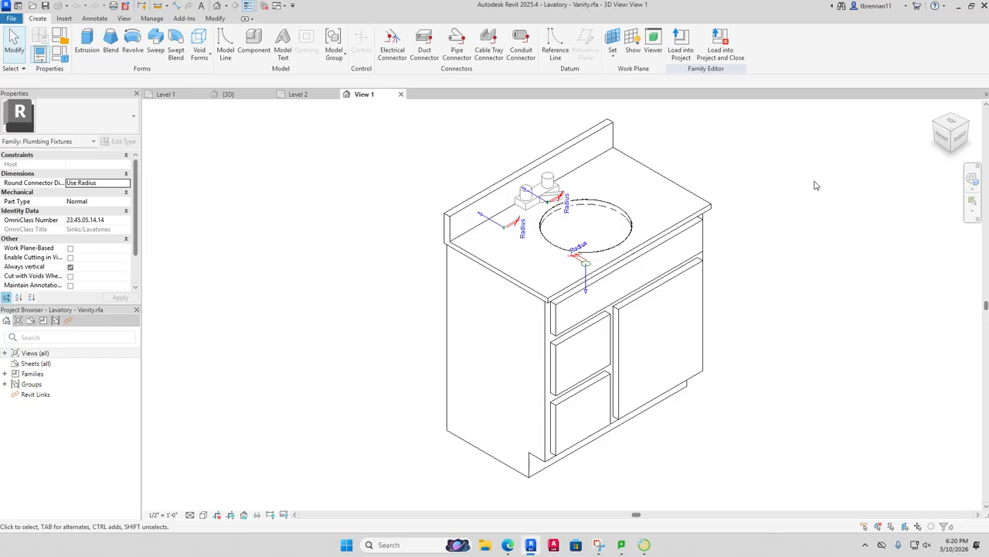
{"action": "left_click", "coordinate": [400, 94]}
{"action": "left_click", "coordinate": [517, 277]}
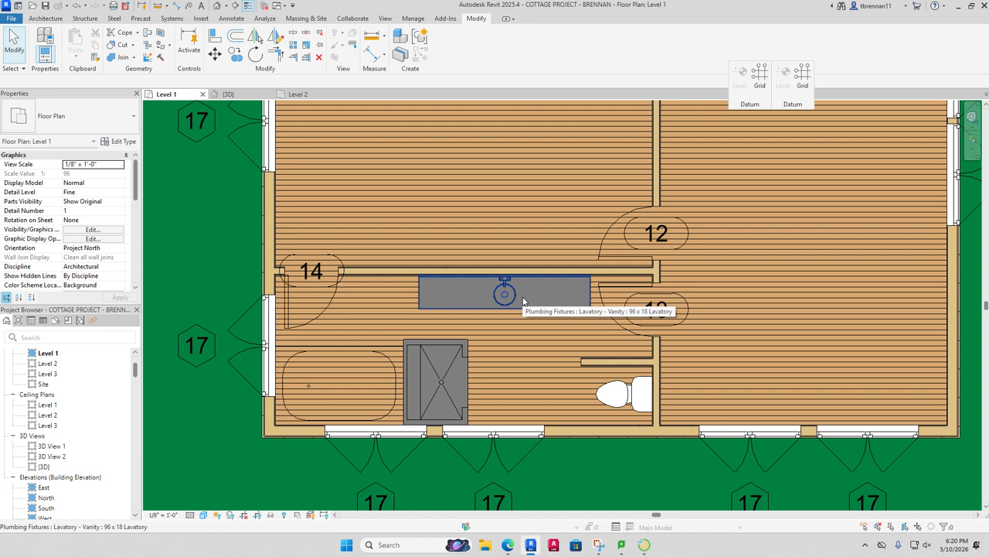
Step: Set the vanity type's Lavatory Width to 10' 0" and slide the vanity along the partition wall, clear of door 13's swing
{"action": "left_click", "coordinate": [523, 300]}
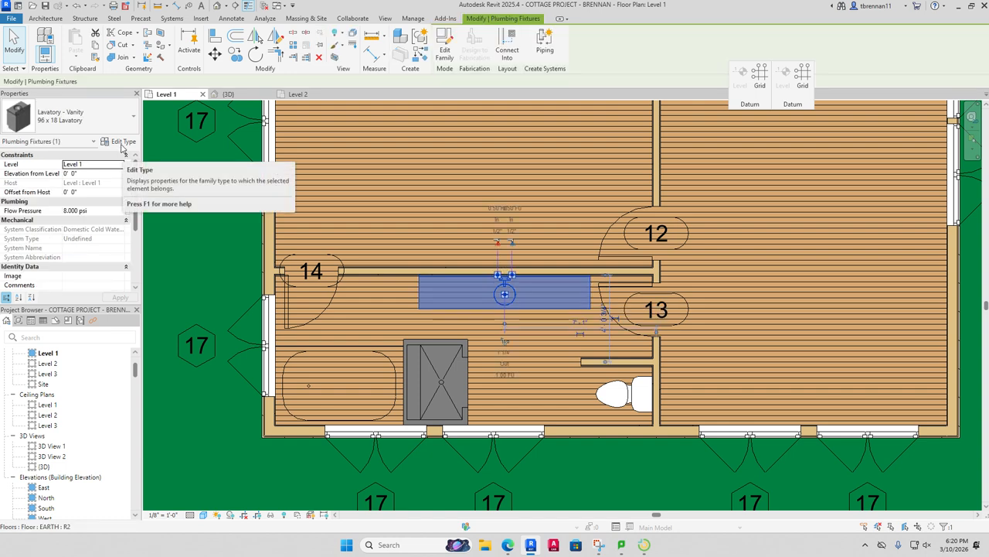
{"action": "left_click", "coordinate": [121, 146]}
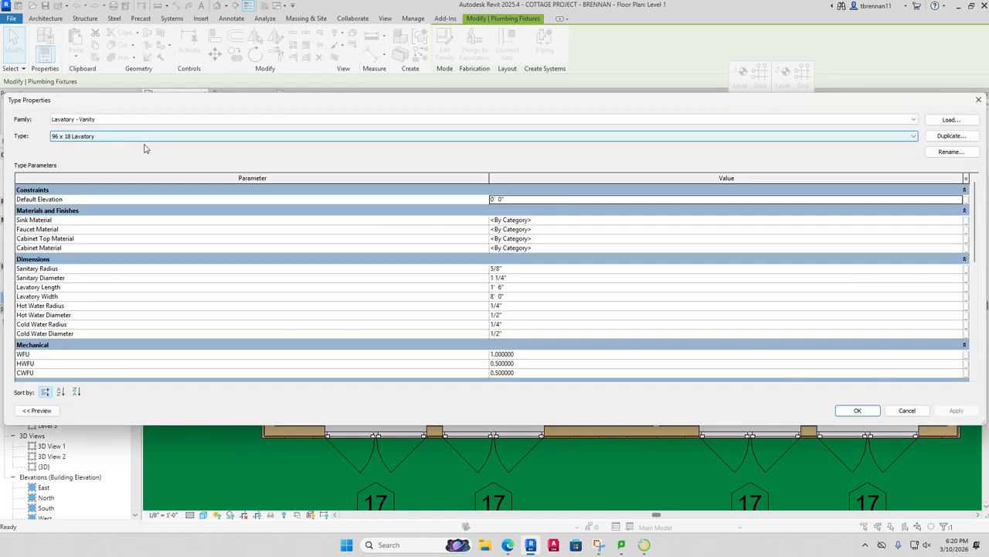
{"action": "left_click", "coordinate": [529, 296]}
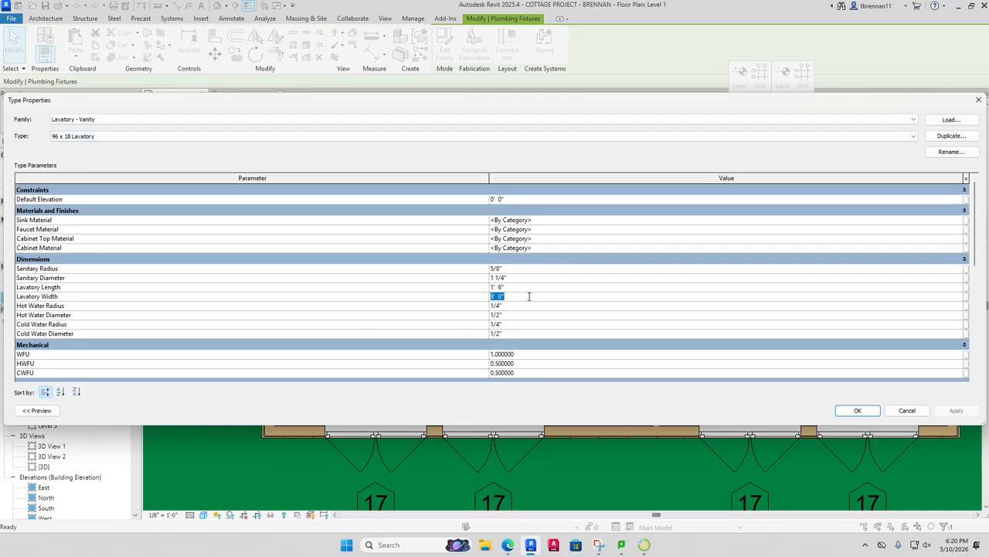
{"action": "type", "text": "10"}
{"action": "key", "text": "Return"}
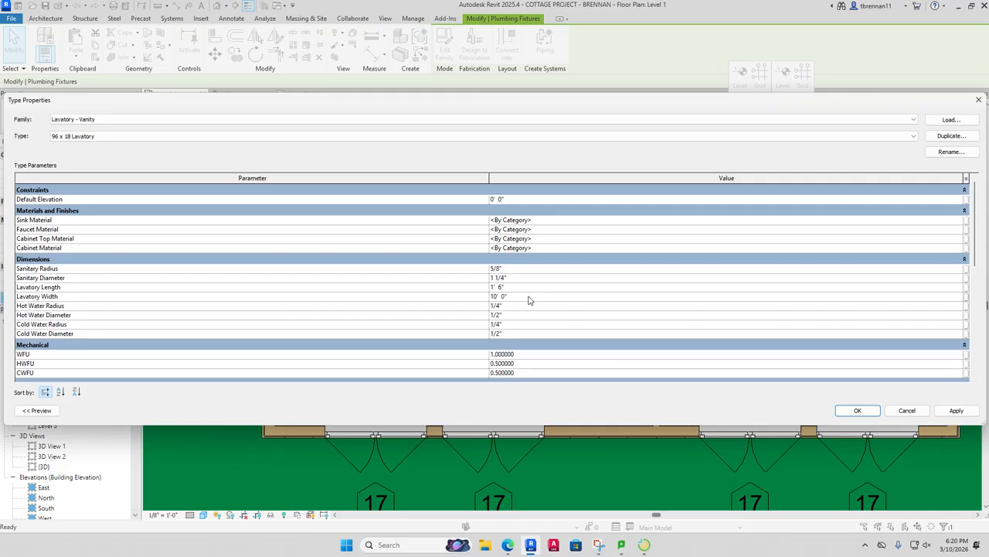
{"action": "left_click", "coordinate": [955, 410]}
{"action": "left_click", "coordinate": [857, 410]}
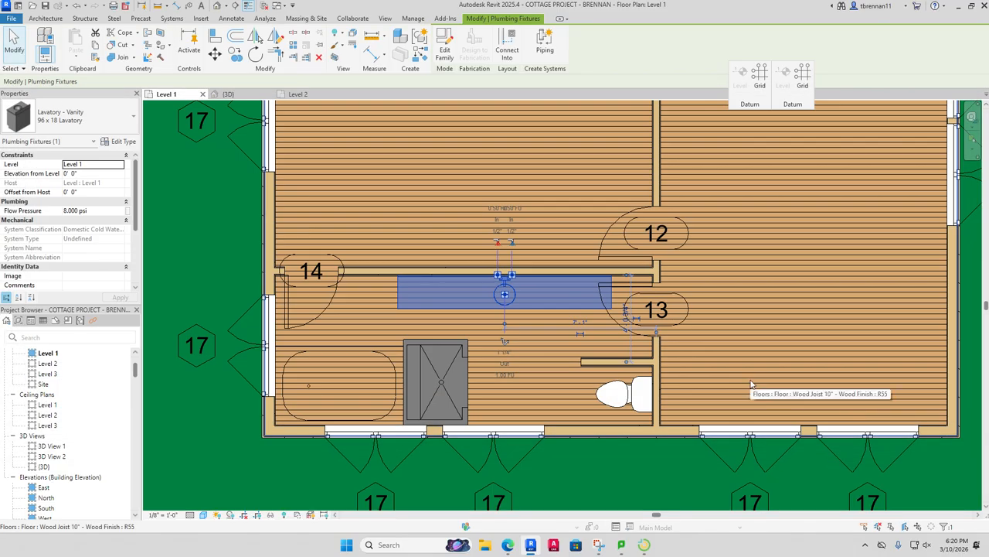
{"action": "left_click", "coordinate": [503, 290]}
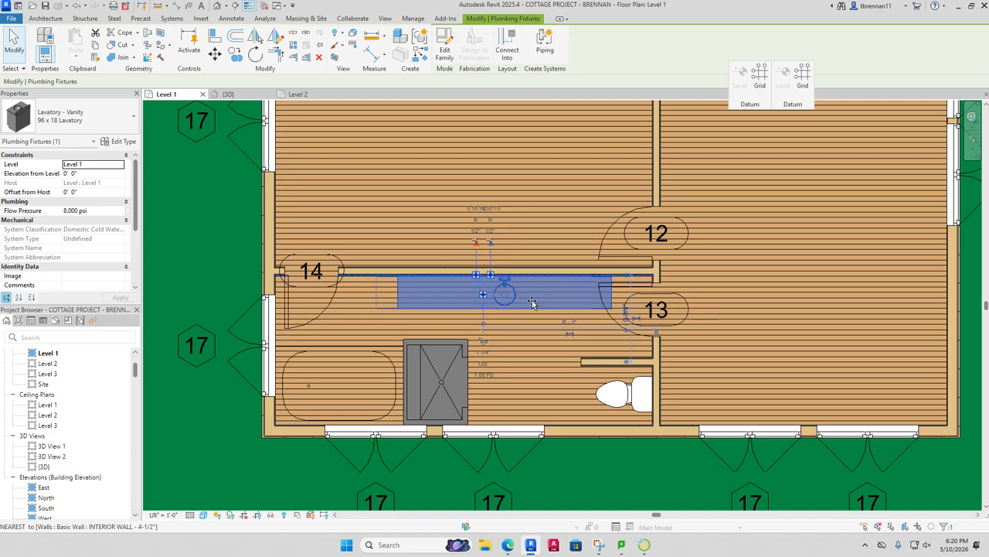
{"action": "key", "text": "Escape"}
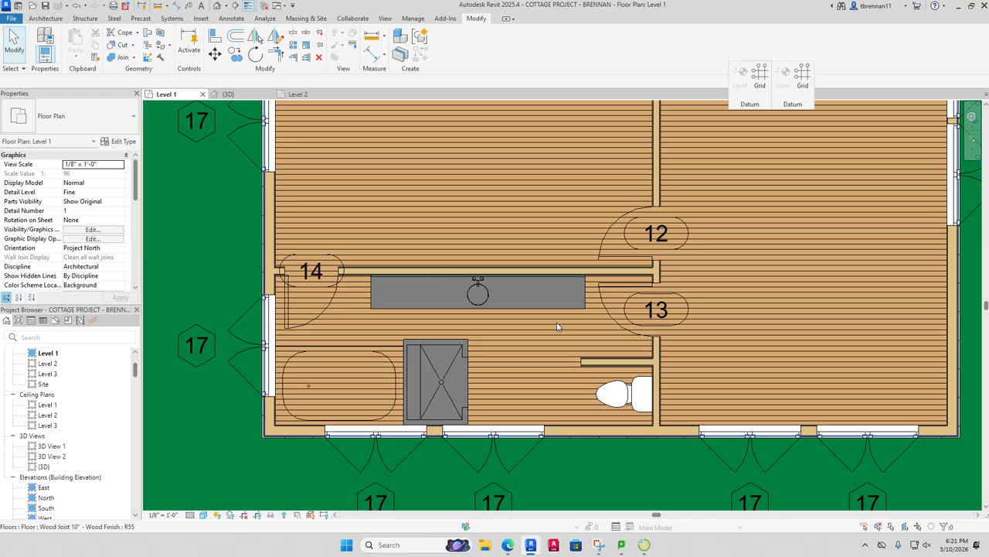
Step: Place the Mid_Size_Kitchen_-_Revit_2011_11227 component in the large room beside doors 12 and 13
{"action": "scroll", "coordinate": [552, 324], "scroll_direction": "down", "scroll_amount": 2}
{"action": "middle_click_drag", "start_coordinate": [558, 278], "coordinate": [425, 344]}
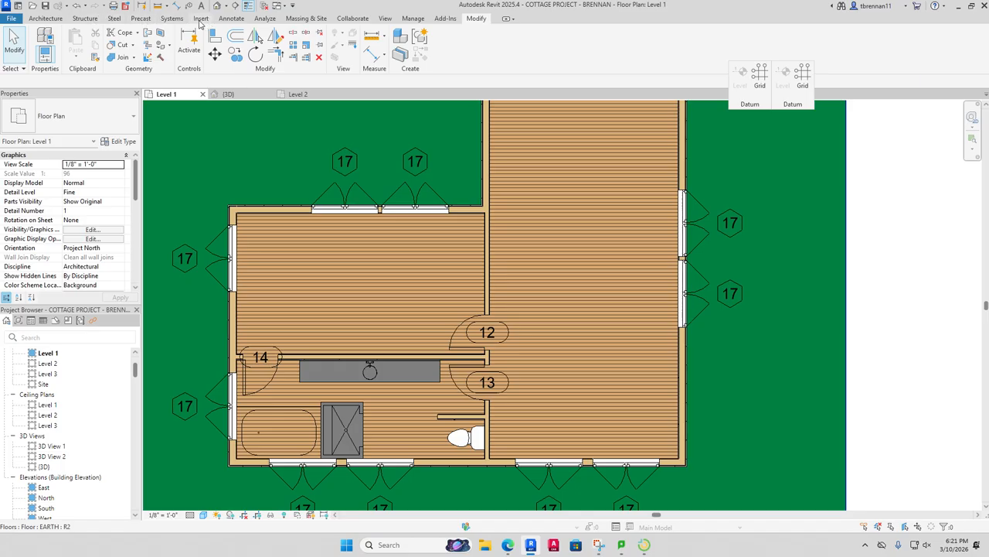
{"action": "left_click", "coordinate": [46, 18]}
{"action": "left_click", "coordinate": [122, 56]}
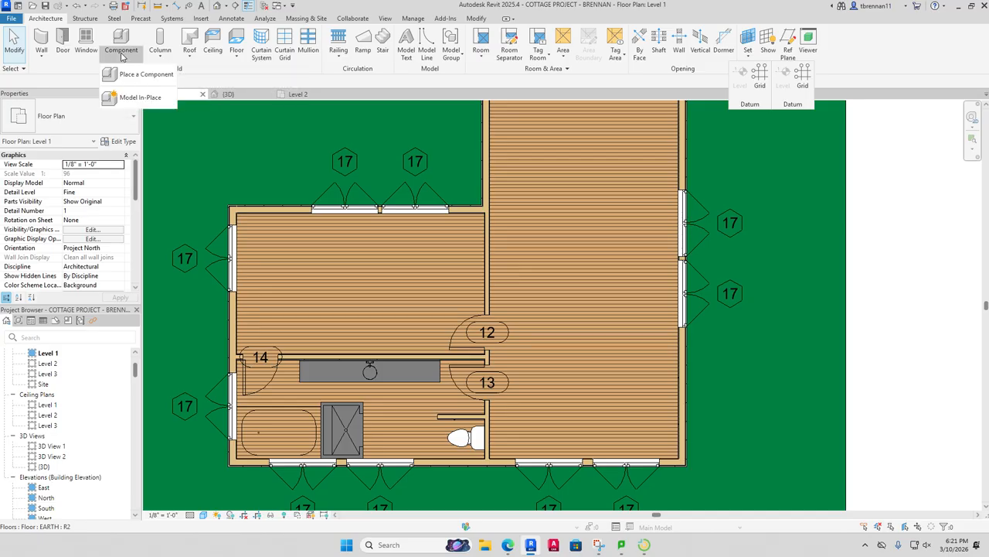
{"action": "left_click", "coordinate": [140, 74]}
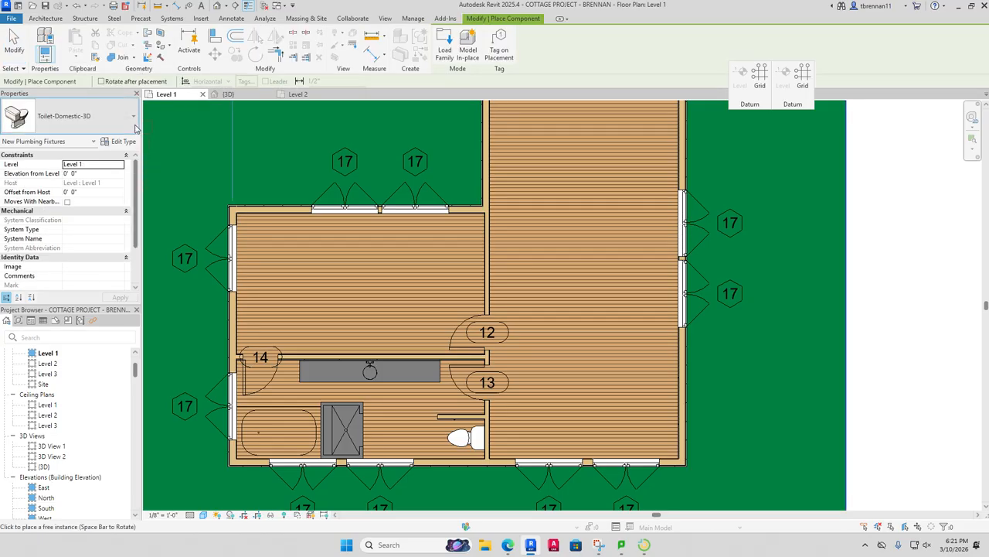
{"action": "left_click", "coordinate": [135, 126]}
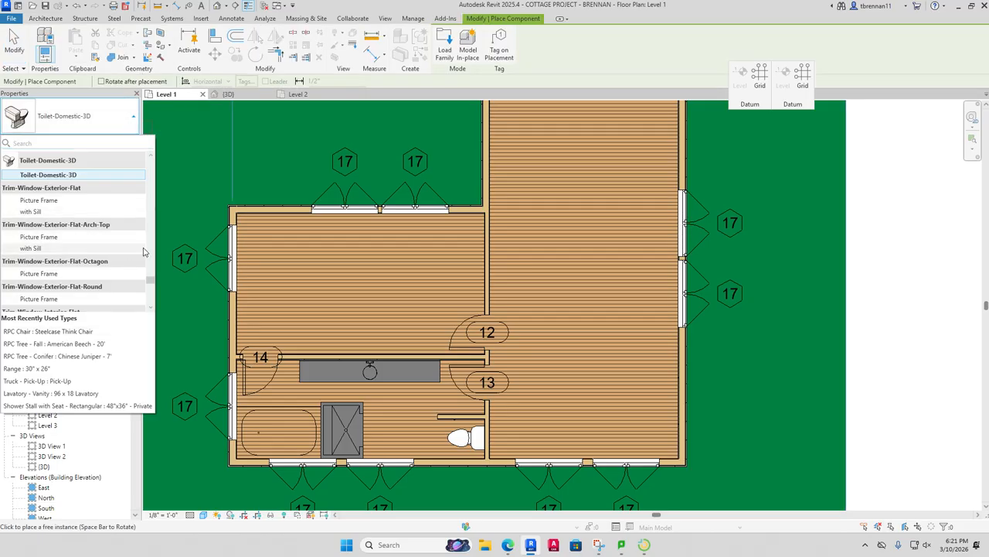
{"action": "left_click_drag", "start_coordinate": [151, 282], "coordinate": [154, 224]}
{"action": "left_click", "coordinate": [71, 215]}
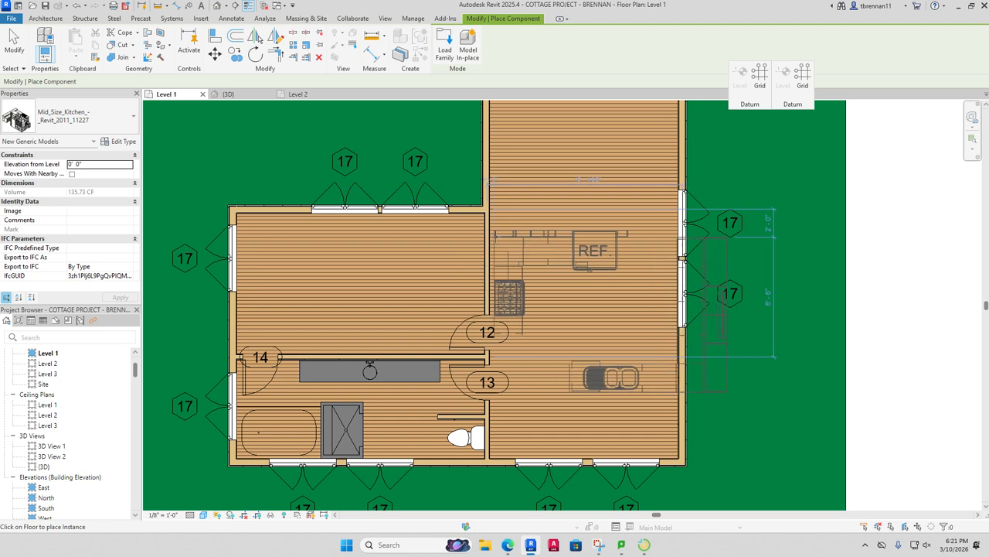
{"action": "left_click", "coordinate": [510, 234]}
{"action": "key", "text": "Escape"}
{"action": "key", "text": "Escape"}
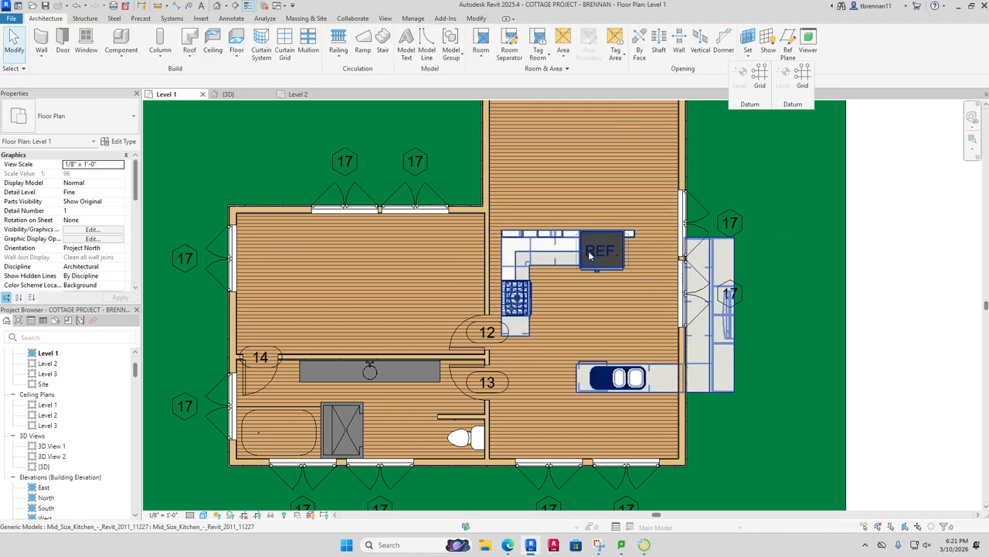
Step: Rotate the kitchen component 180 degrees and move it so its range and refrigerator counters fit the large room's southeast exterior corner
{"action": "left_click", "coordinate": [559, 244]}
{"action": "key", "text": "space"}
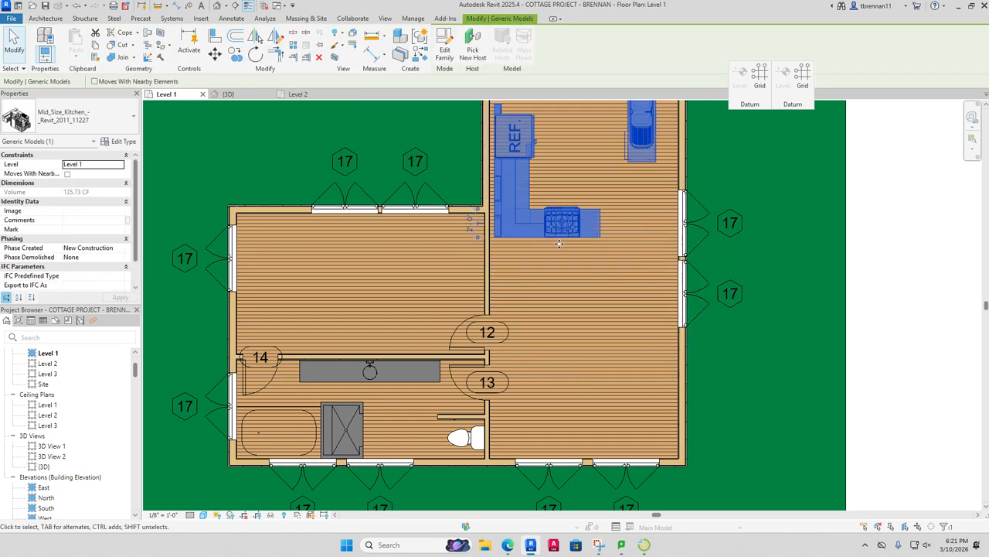
{"action": "key", "text": "space"}
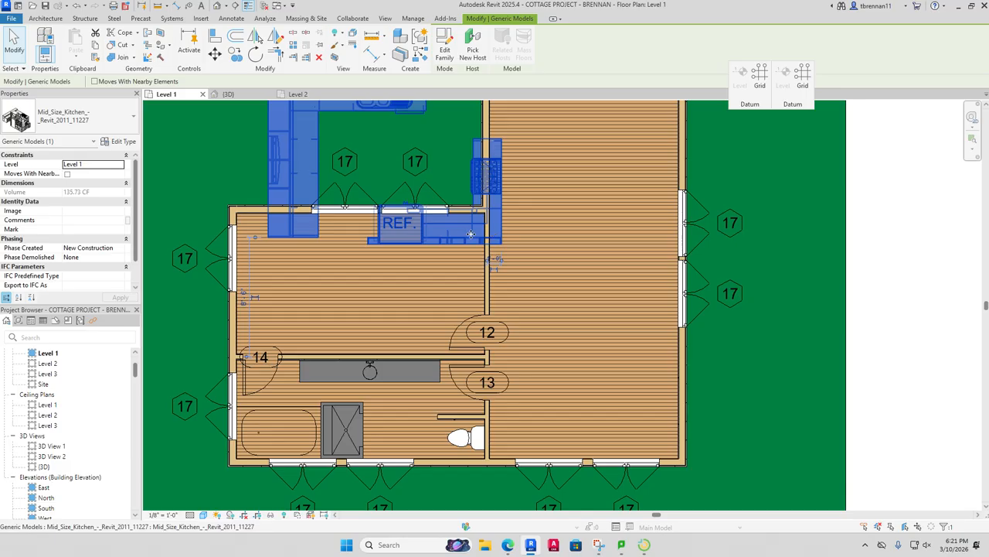
{"action": "left_click_drag", "start_coordinate": [471, 233], "coordinate": [638, 448]}
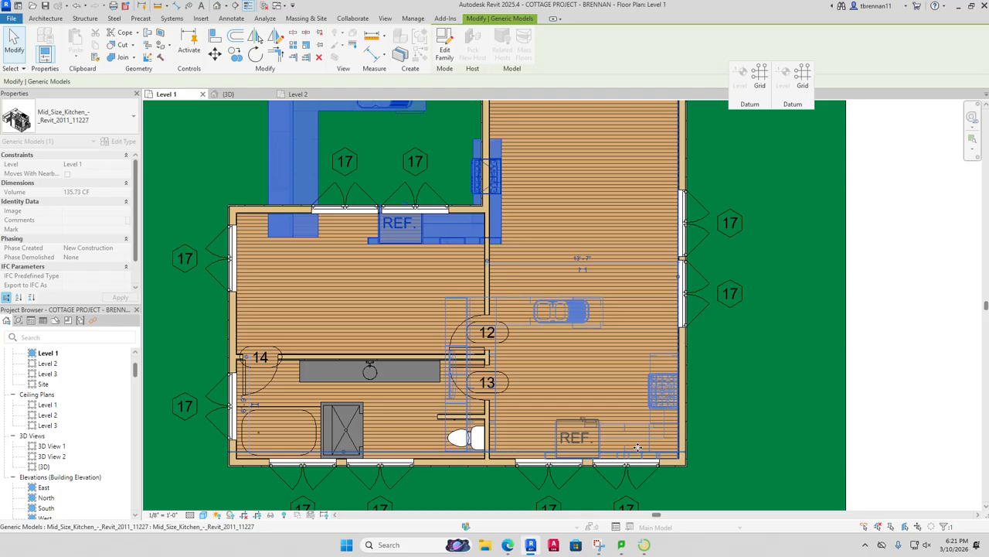
{"action": "key", "text": "Escape"}
Step: Open the kitchen component's family for editing and delete the tall open shelving extrusion behind the refrigerator
{"action": "scroll", "coordinate": [739, 431], "scroll_direction": "up", "scroll_amount": 2}
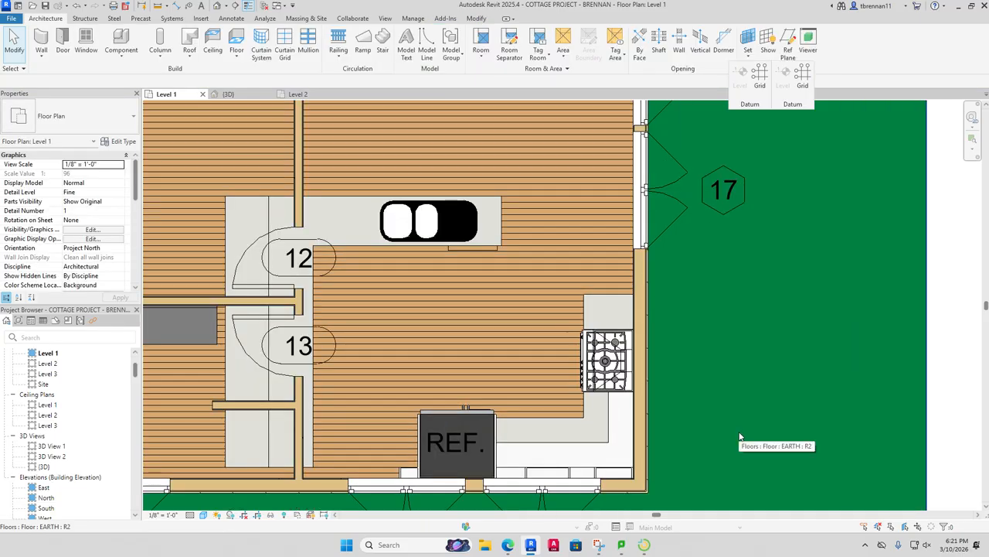
{"action": "scroll", "coordinate": [397, 283], "scroll_direction": "down", "scroll_amount": 1}
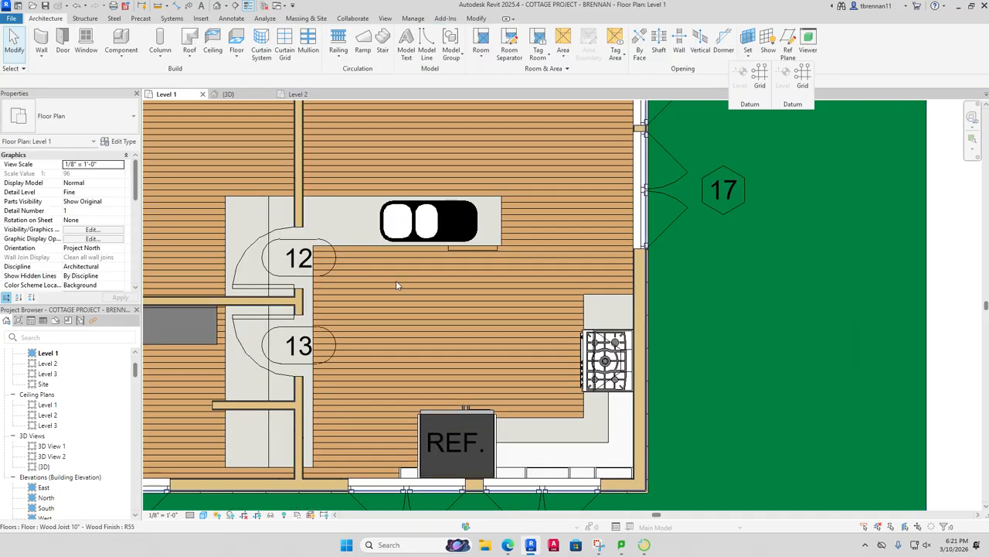
{"action": "left_click", "coordinate": [518, 412]}
{"action": "double_click", "coordinate": [517, 413]}
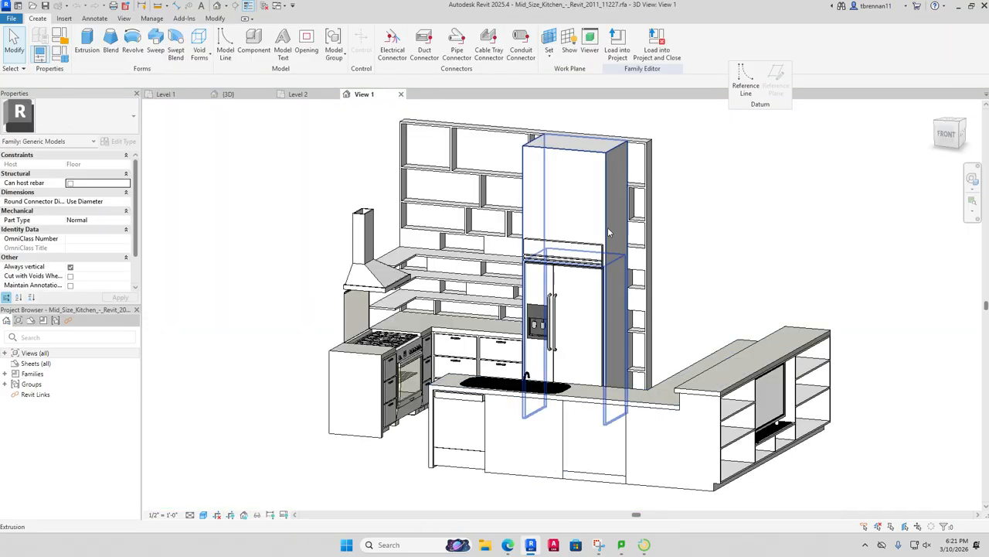
{"action": "left_click", "coordinate": [654, 249]}
{"action": "left_click", "coordinate": [654, 249]}
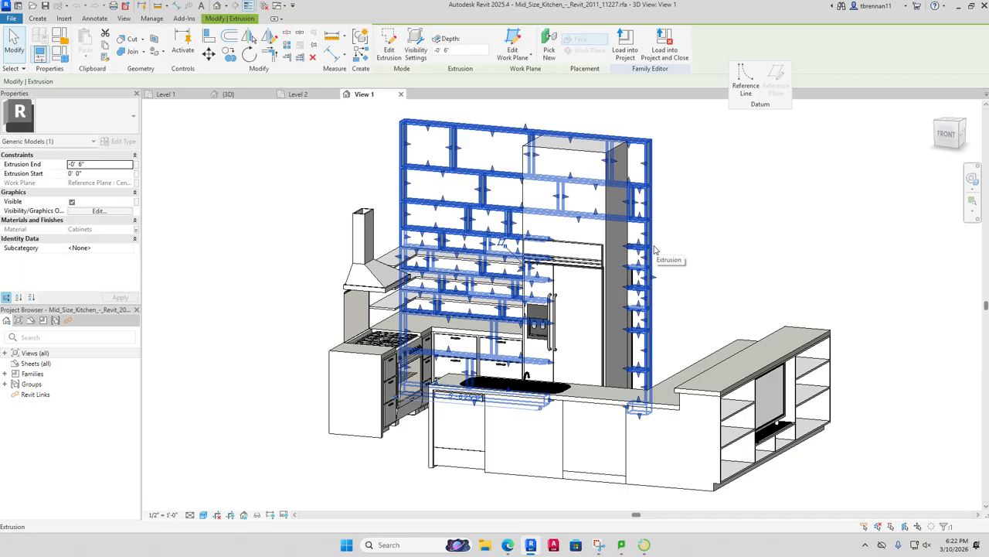
{"action": "key", "text": "Delete"}
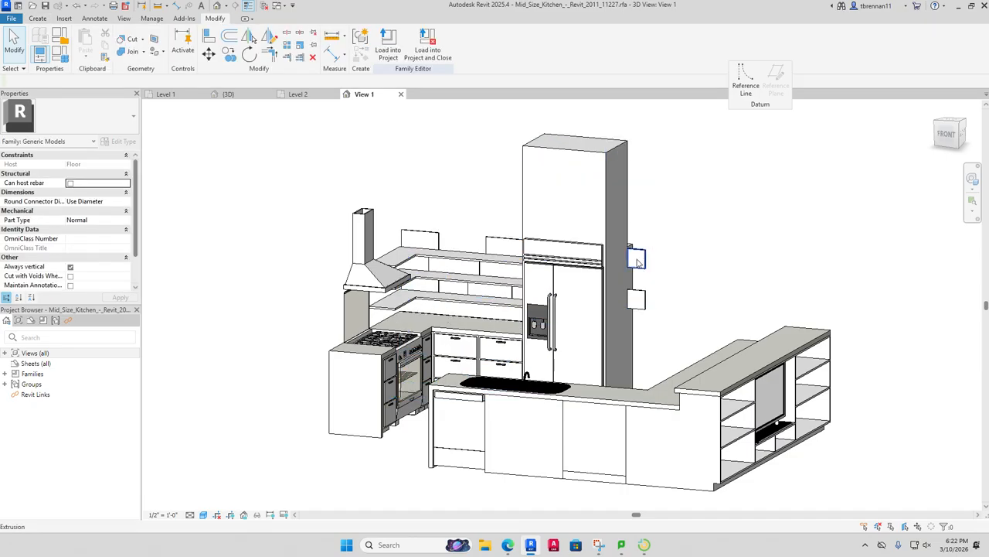
Step: Delete the L-shaped shelves above the kitchen counter, the loose panels behind them, and the upper loose panel beside the refrigerator
{"action": "left_click", "coordinate": [638, 263]}
{"action": "key", "text": "Delete"}
{"action": "left_click", "coordinate": [508, 245]}
{"action": "key", "text": "Delete"}
{"action": "left_click", "coordinate": [430, 237]}
{"action": "key", "text": "Delete"}
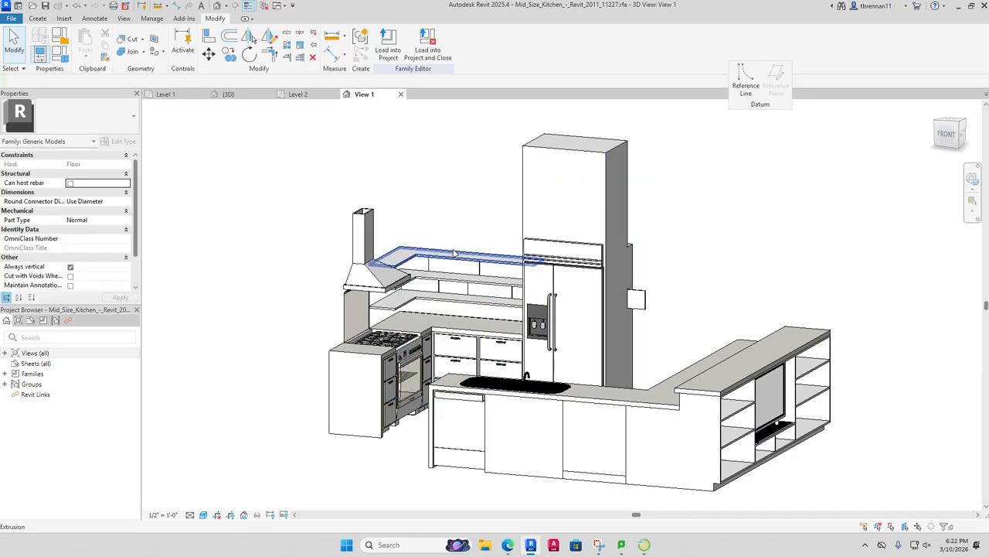
{"action": "left_click", "coordinate": [455, 254]}
{"action": "key", "text": "Delete"}
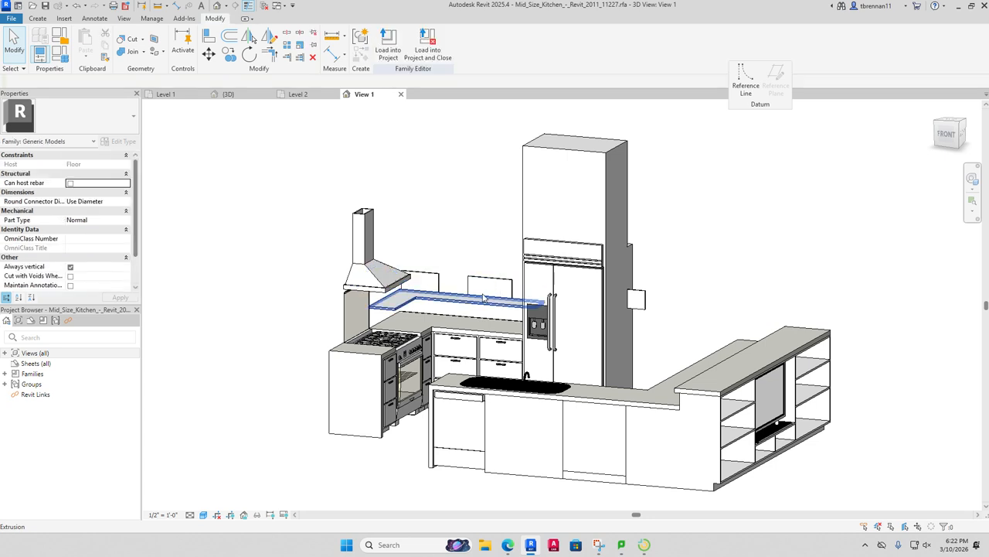
{"action": "left_click", "coordinate": [483, 297]}
{"action": "key", "text": "Delete"}
{"action": "left_click", "coordinate": [421, 280]}
{"action": "key", "text": "Delete"}
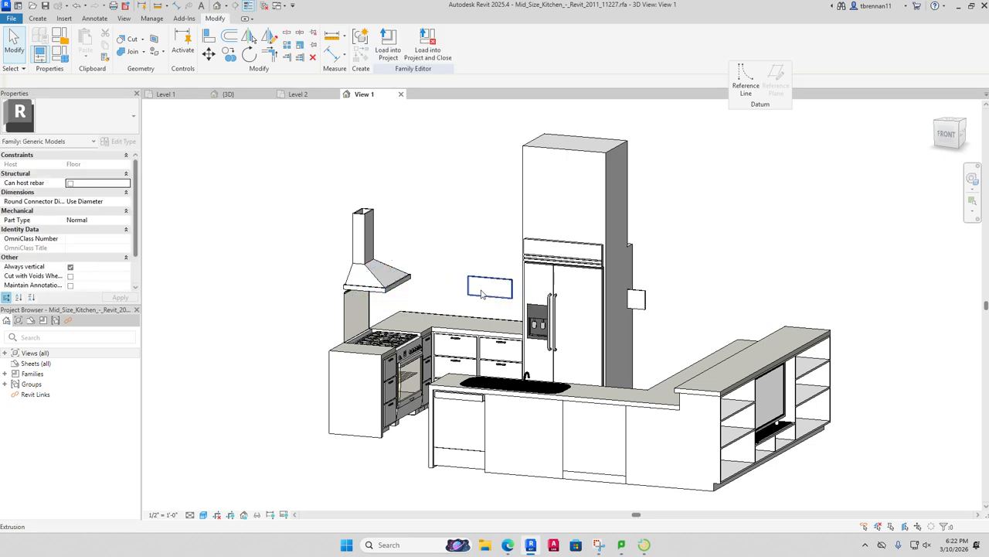
{"action": "left_click", "coordinate": [481, 293]}
{"action": "key", "text": "Delete"}
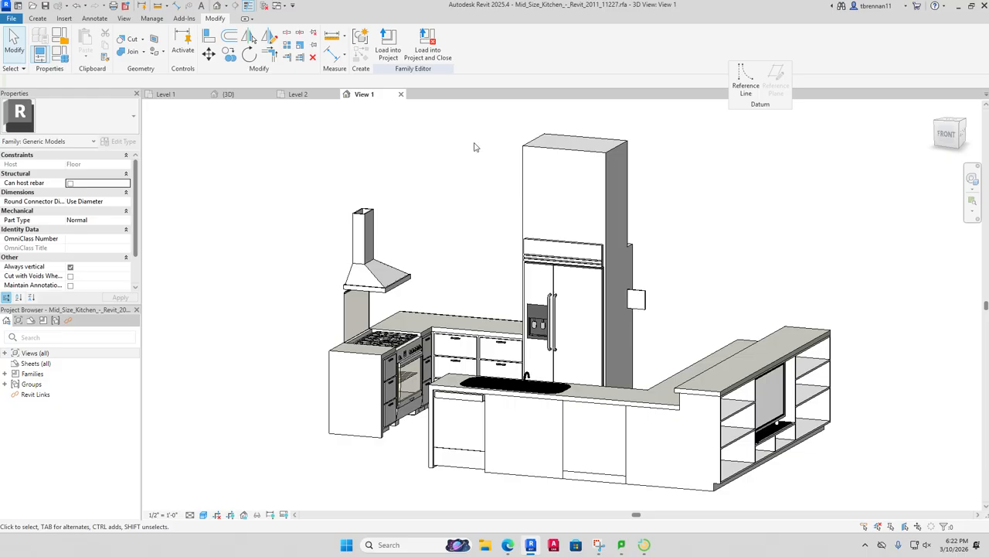
Step: Close the edited kitchen family and save it to the Desktop as Mid_Size_Kitchen_-_Revit_2011_11227 2.rfa
{"action": "left_click", "coordinate": [400, 94]}
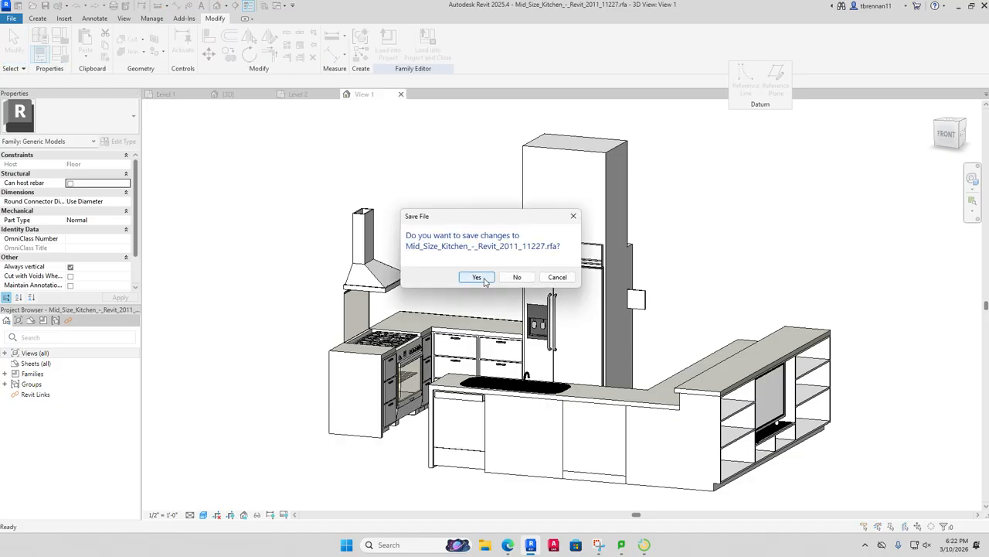
{"action": "left_click", "coordinate": [484, 280]}
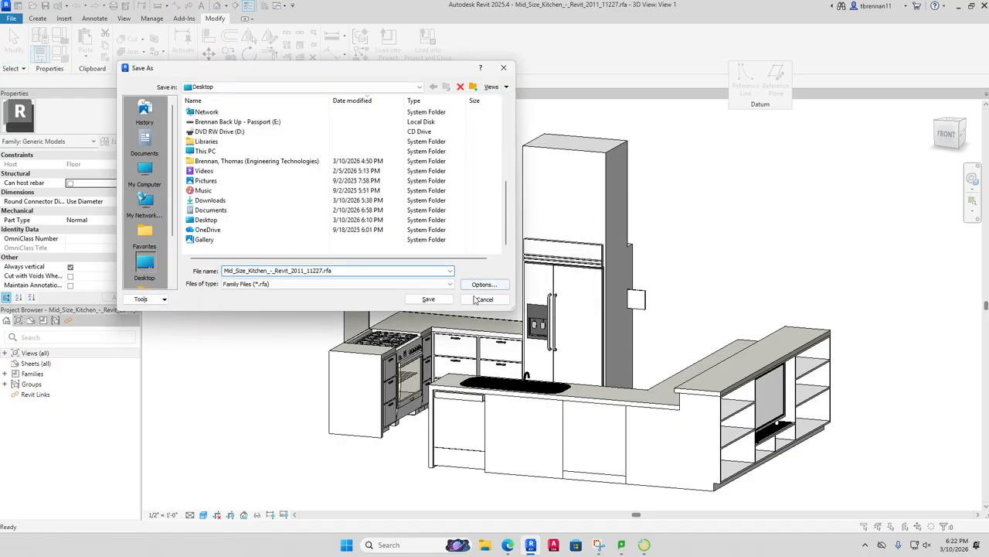
{"action": "left_click", "coordinate": [323, 270]}
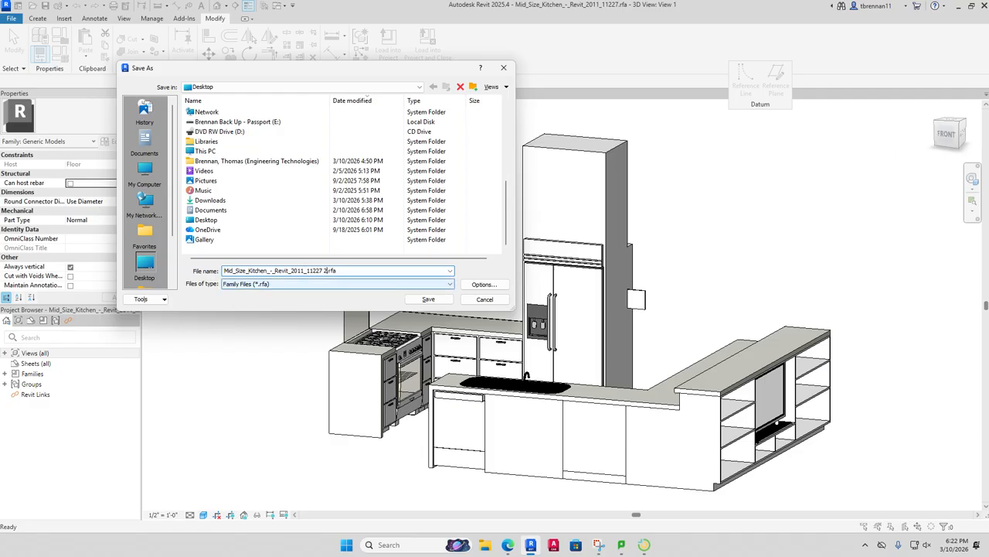
{"action": "key", "text": "Return"}
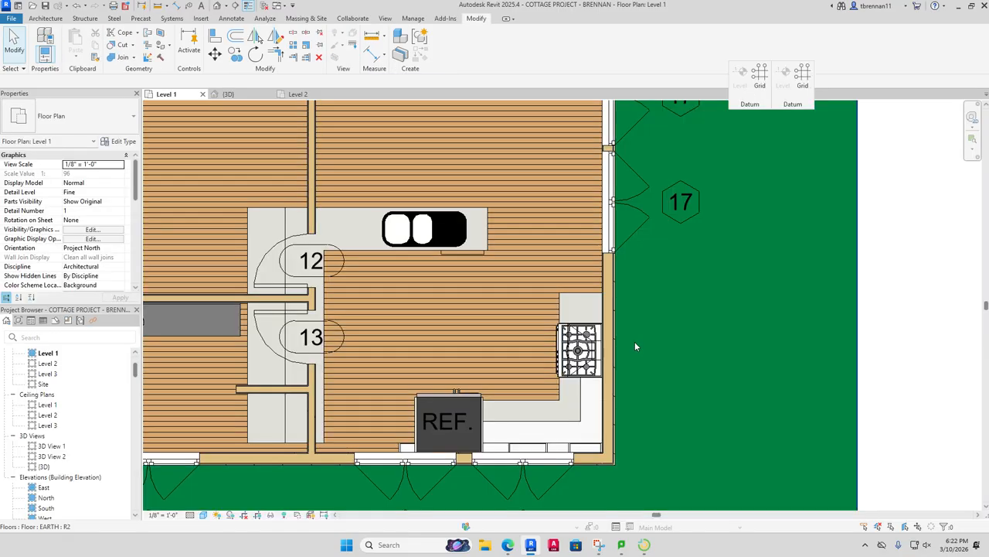
Step: Try to move the interior wall holding doors 12 and 13 toward the bathroom, past the kitchen's peninsula counter
{"action": "scroll", "coordinate": [514, 313], "scroll_direction": "down", "scroll_amount": 1}
{"action": "middle_click_drag", "start_coordinate": [513, 320], "coordinate": [530, 309]}
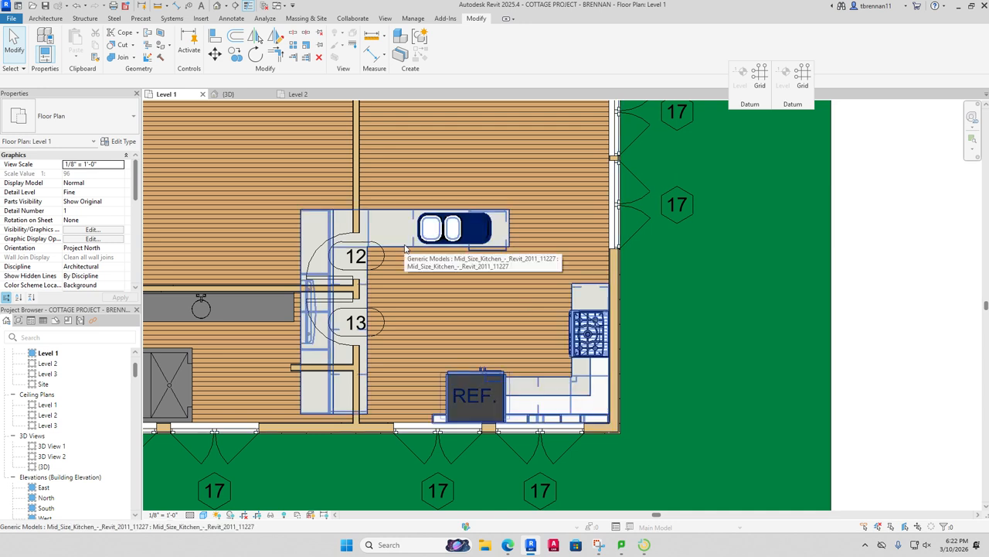
{"action": "scroll", "coordinate": [405, 248], "scroll_direction": "down", "scroll_amount": 3}
{"action": "middle_click_drag", "start_coordinate": [410, 289], "coordinate": [437, 298]}
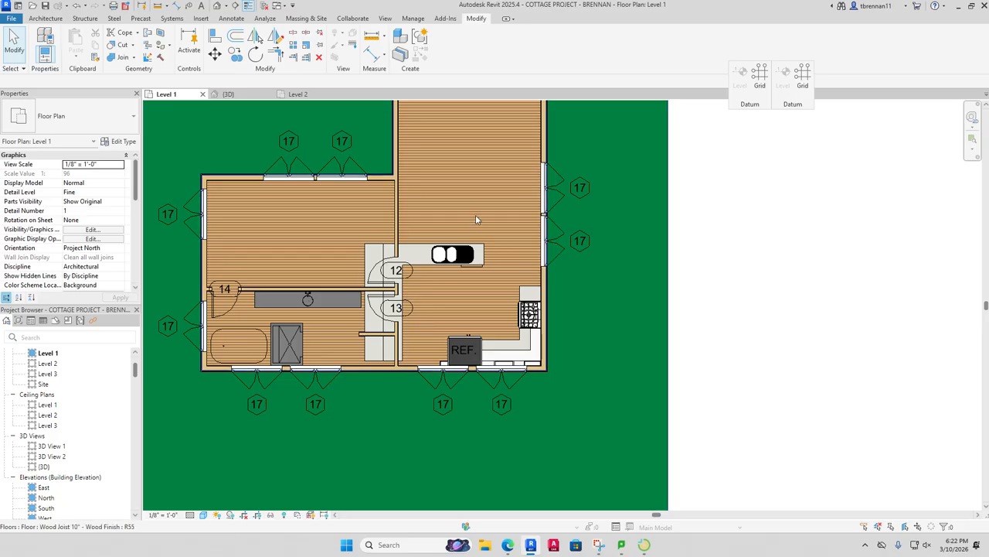
{"action": "left_click", "coordinate": [393, 221]}
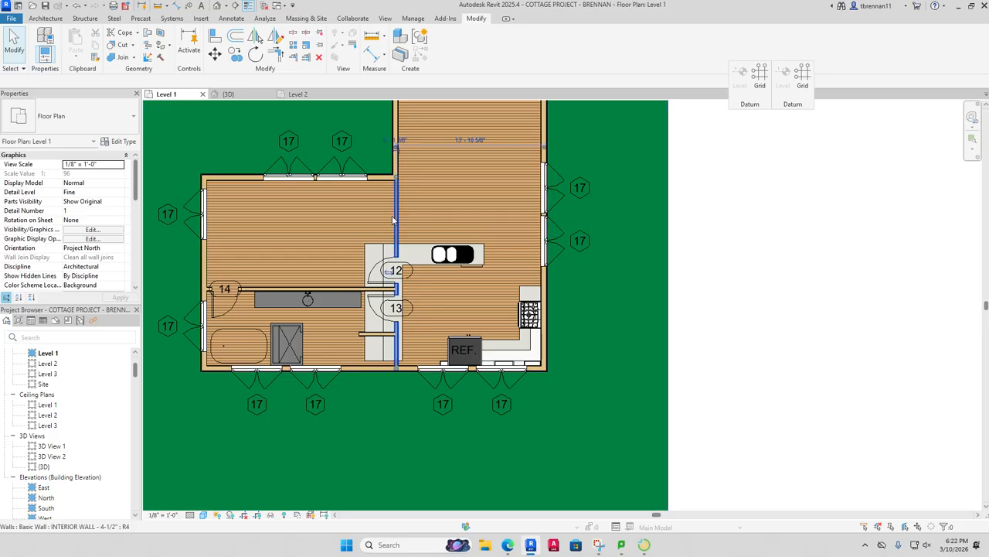
{"action": "left_click_drag", "start_coordinate": [393, 221], "coordinate": [349, 220]}
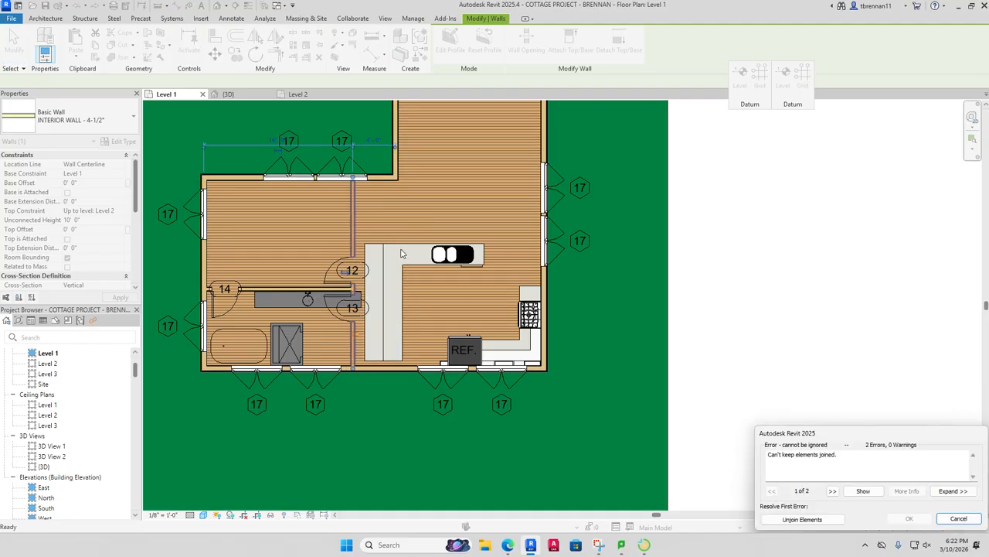
{"action": "key", "text": "Escape"}
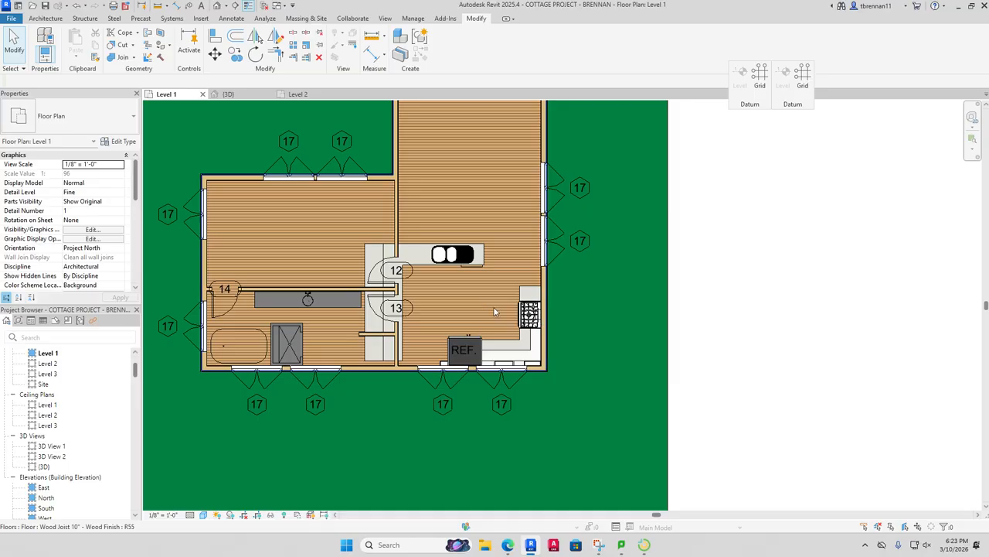
{"action": "scroll", "coordinate": [434, 284], "scroll_direction": "up", "scroll_amount": 3}
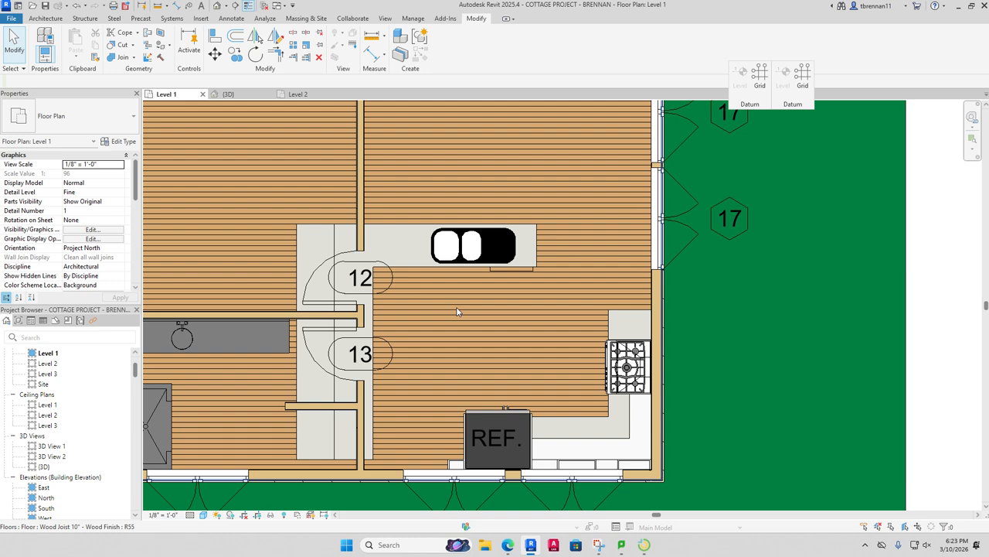
Step: Open the kitchen component's family for editing and bring up its Ref. Level floor plan
{"action": "double_click", "coordinate": [543, 424]}
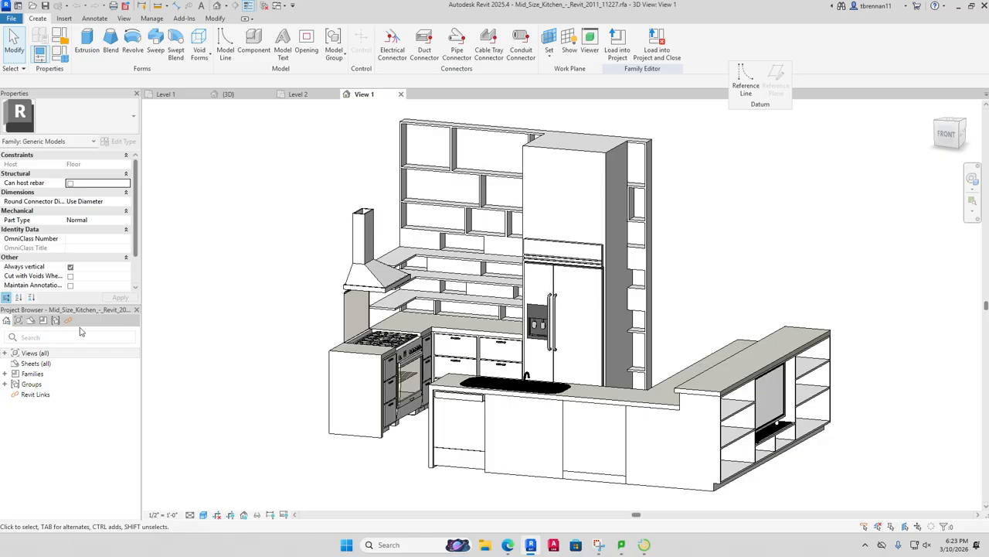
{"action": "left_click", "coordinate": [5, 352]}
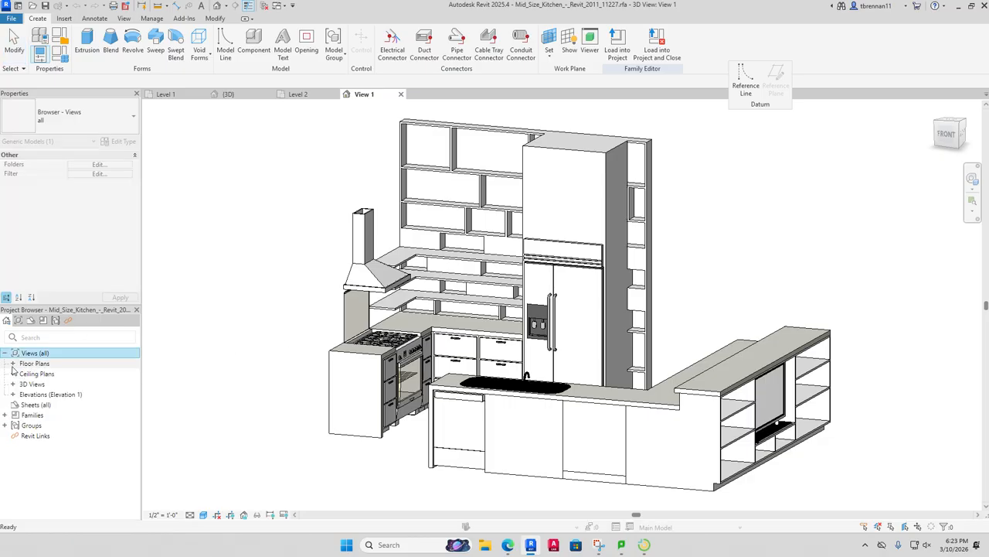
{"action": "left_click", "coordinate": [13, 364]}
{"action": "double_click", "coordinate": [40, 374]}
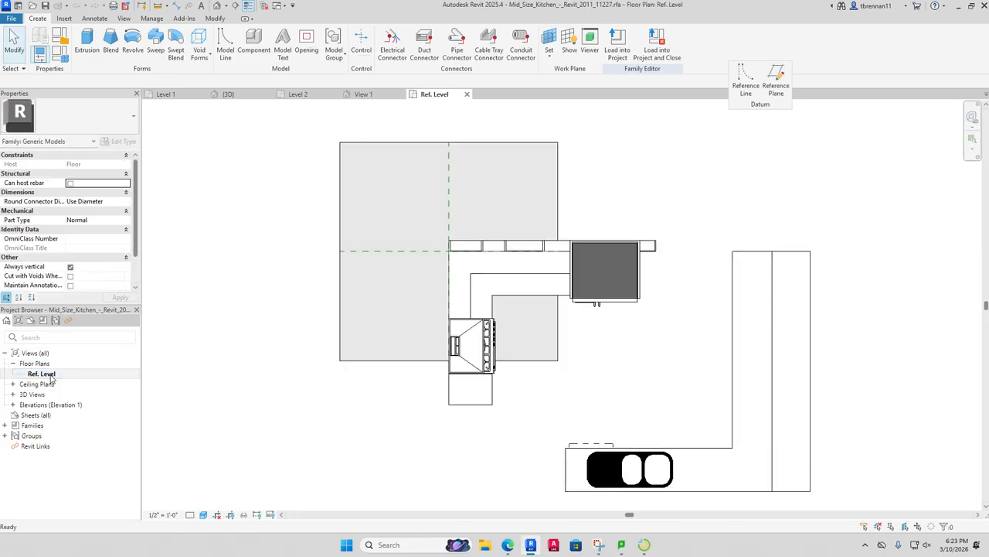
Step: Move the dishwasher from the peninsula counter to the back counter, directly beside the refrigerator
{"action": "scroll", "coordinate": [619, 346], "scroll_direction": "down", "scroll_amount": 1}
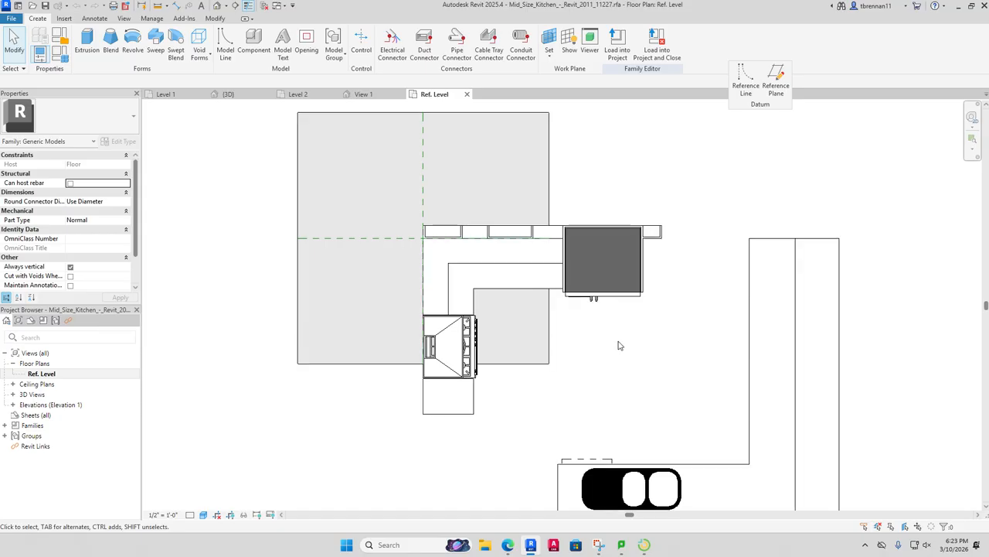
{"action": "middle_click_drag", "start_coordinate": [640, 387], "coordinate": [627, 358]}
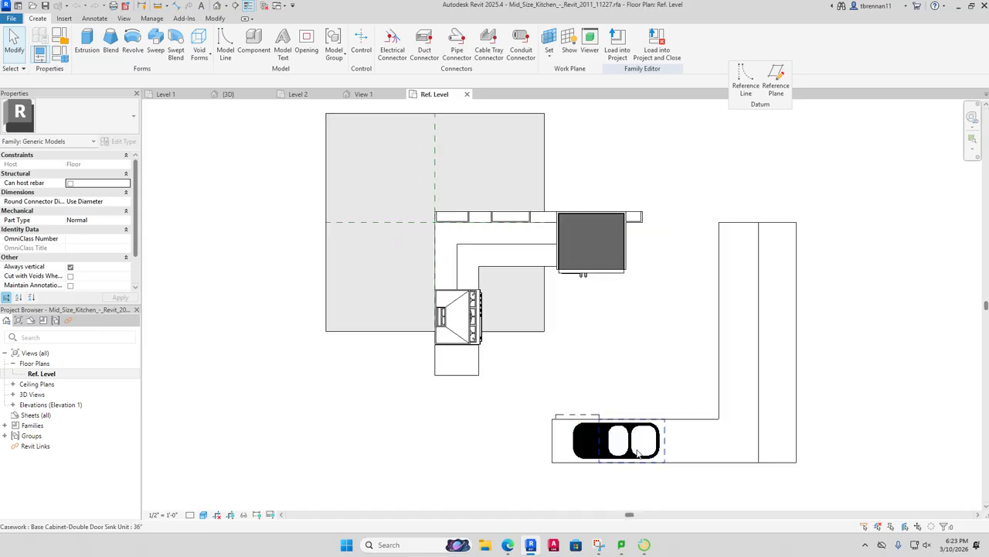
{"action": "scroll", "coordinate": [639, 454], "scroll_direction": "up", "scroll_amount": 4}
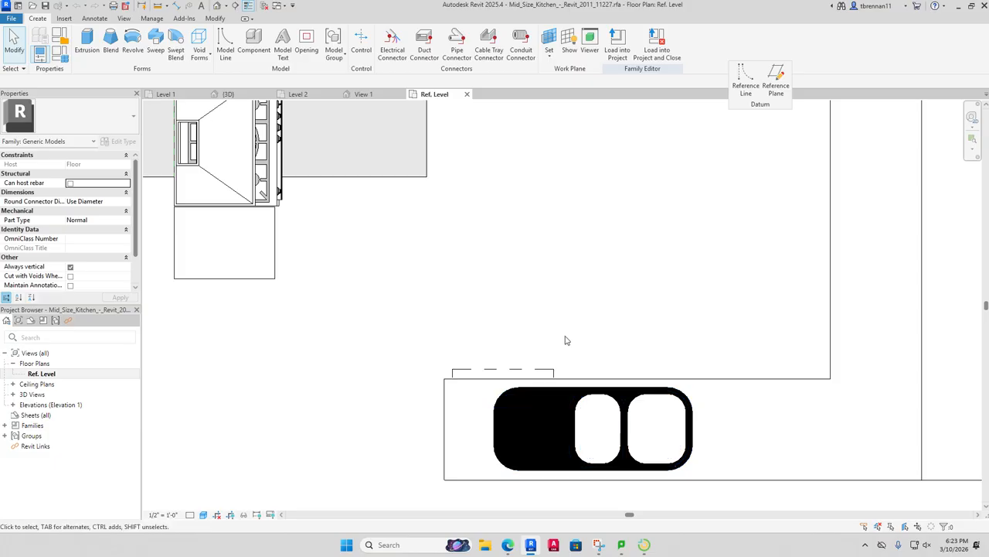
{"action": "left_click", "coordinate": [533, 374]}
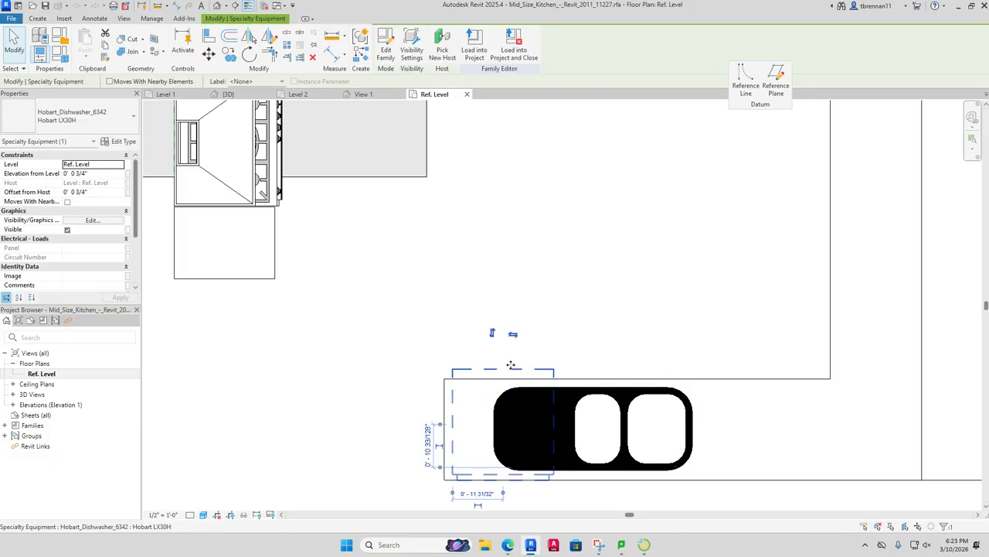
{"action": "left_click_drag", "start_coordinate": [513, 360], "coordinate": [378, 127]}
{"action": "scroll", "coordinate": [497, 270], "scroll_direction": "down", "scroll_amount": 2}
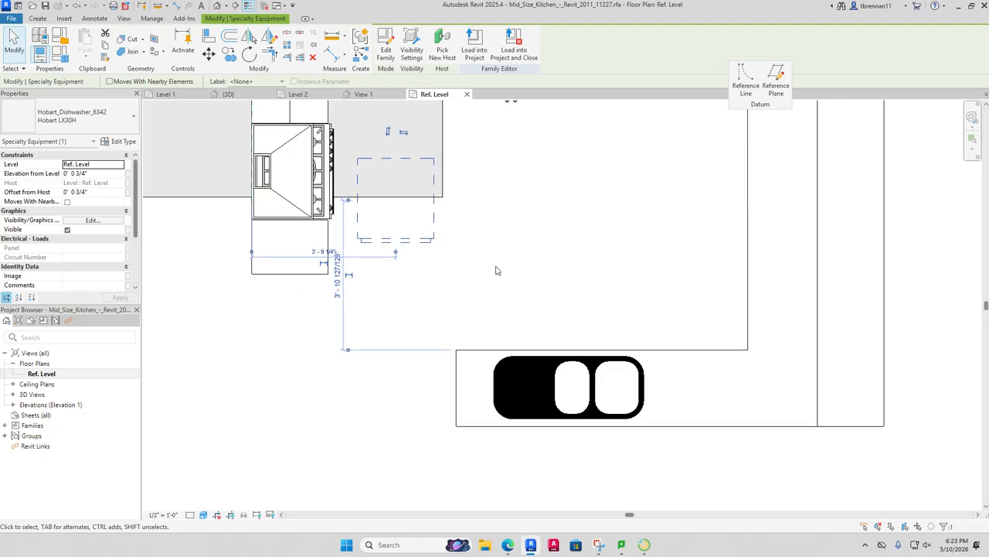
{"action": "middle_click_drag", "start_coordinate": [497, 269], "coordinate": [484, 438]}
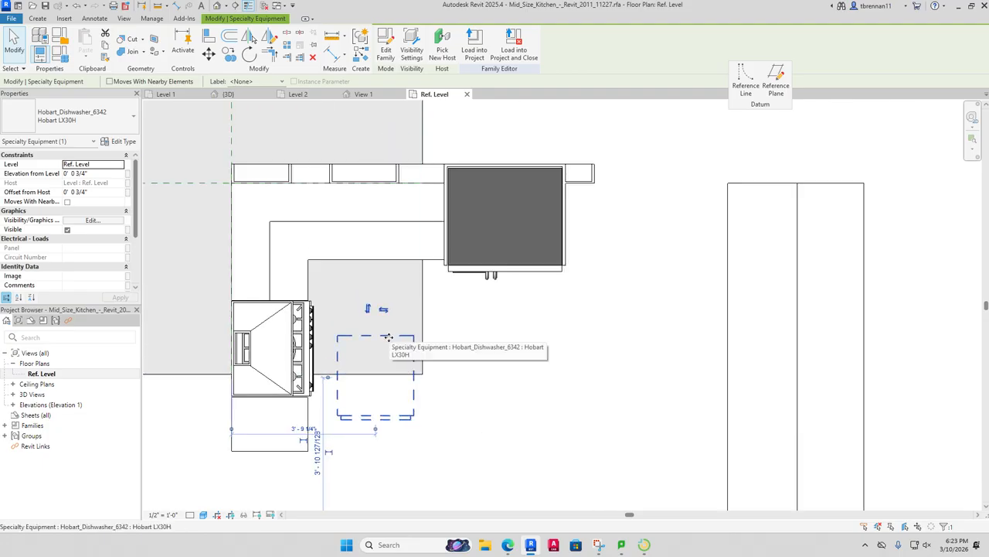
{"action": "left_click_drag", "start_coordinate": [388, 341], "coordinate": [418, 186]}
{"action": "left_click", "coordinate": [552, 420]}
Step: Move the kitchen sink from the peninsula counter onto the back counter, between the corner and the refrigerator
{"action": "scroll", "coordinate": [554, 419], "scroll_direction": "down", "scroll_amount": 3}
{"action": "middle_click_drag", "start_coordinate": [561, 424], "coordinate": [549, 358]}
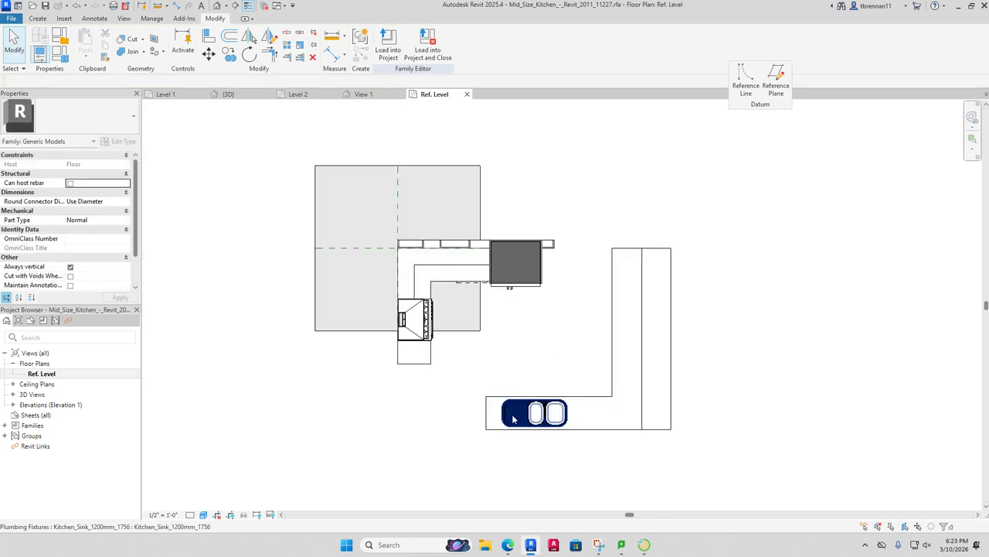
{"action": "left_click", "coordinate": [513, 419]}
{"action": "left_click_drag", "start_coordinate": [524, 406], "coordinate": [421, 265]}
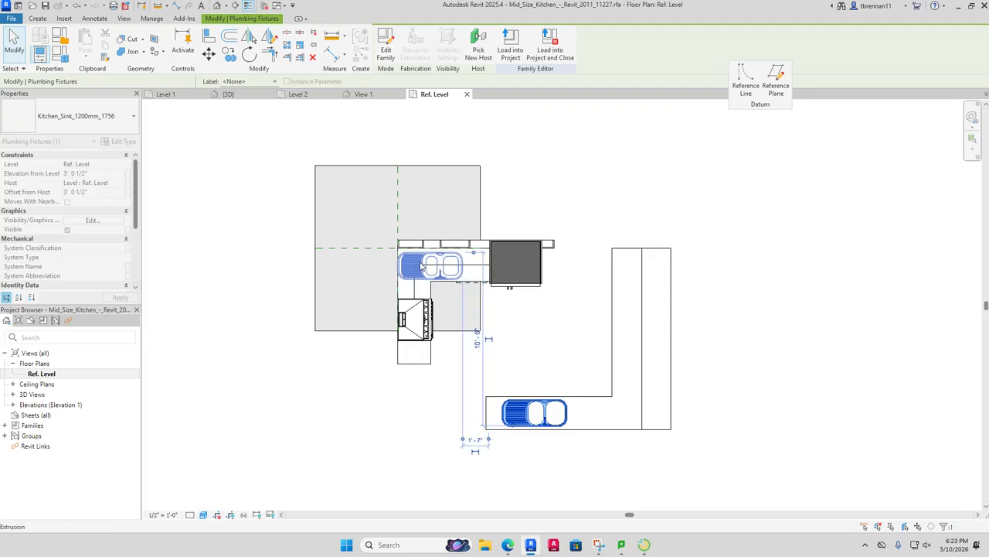
{"action": "left_click", "coordinate": [625, 397]}
{"action": "left_click", "coordinate": [504, 345]}
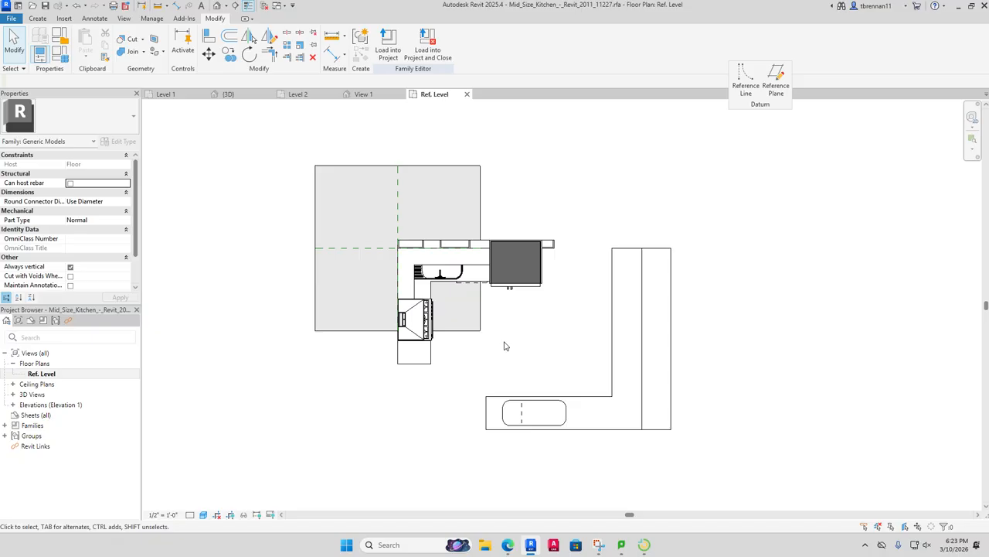
Step: Open the kitchen sink's own family, examine its 3D and Ref. Level views, and close it without saving
{"action": "scroll", "coordinate": [504, 345], "scroll_direction": "up", "scroll_amount": 5}
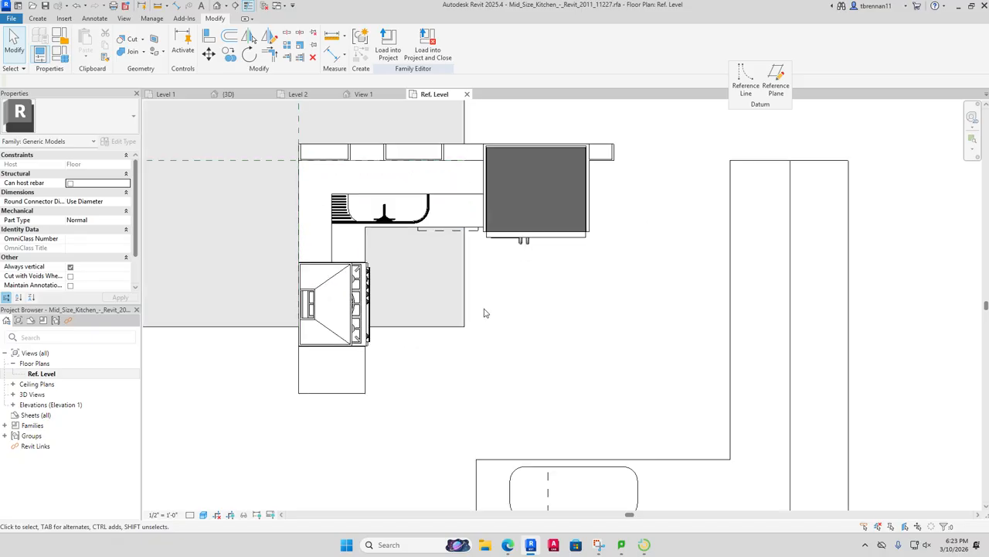
{"action": "left_click", "coordinate": [355, 225]}
{"action": "double_click", "coordinate": [356, 225]}
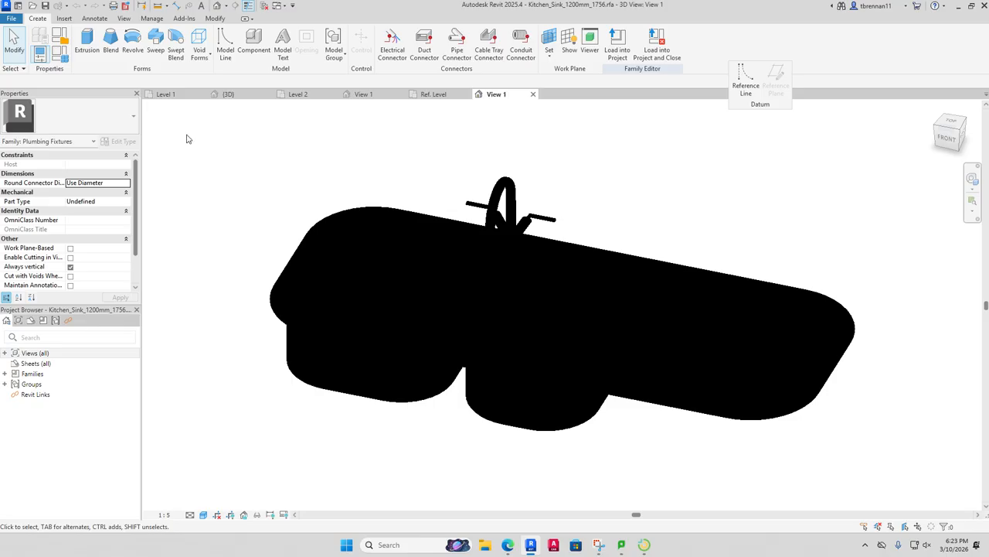
{"action": "left_click", "coordinate": [6, 353]}
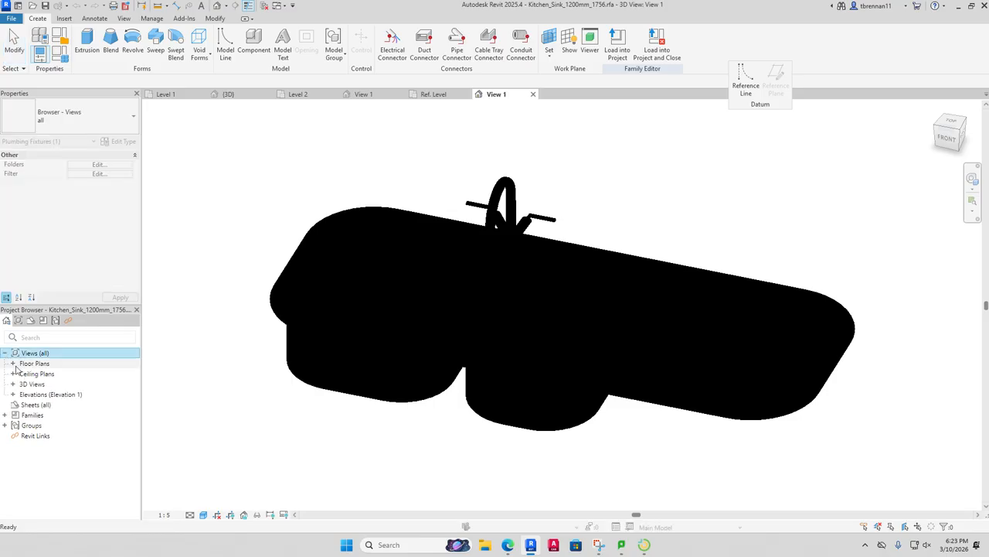
{"action": "double_click", "coordinate": [18, 364]}
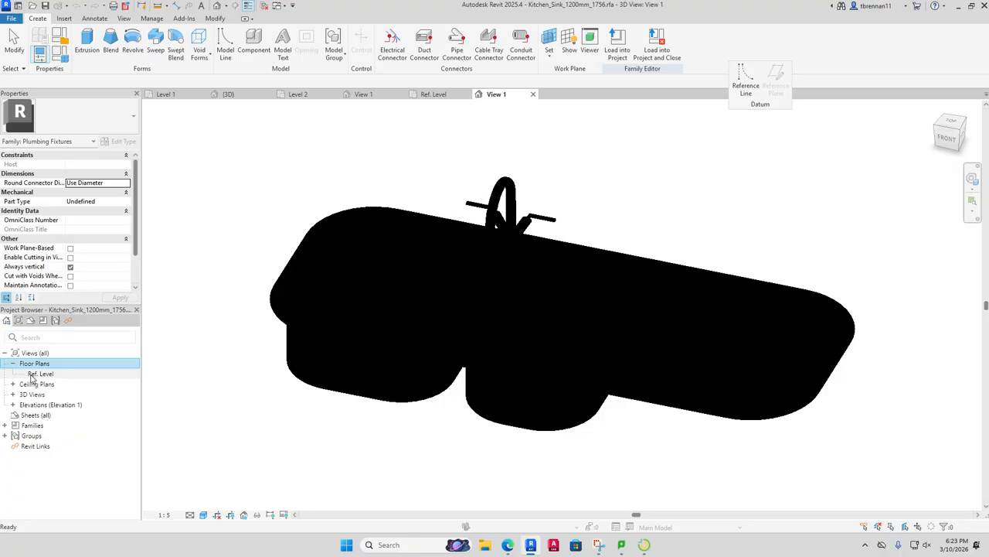
{"action": "double_click", "coordinate": [34, 375]}
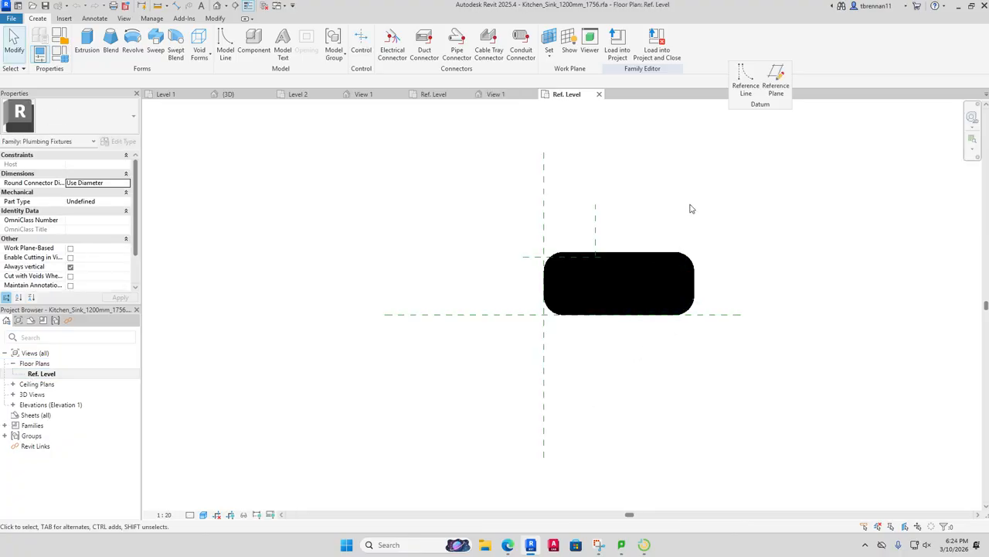
{"action": "left_click", "coordinate": [599, 95]}
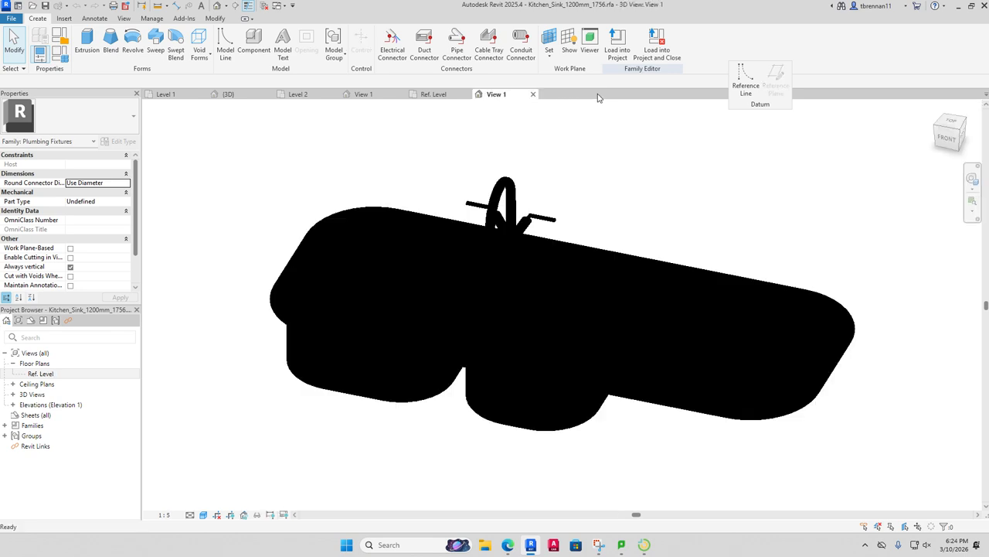
{"action": "left_click", "coordinate": [532, 94]}
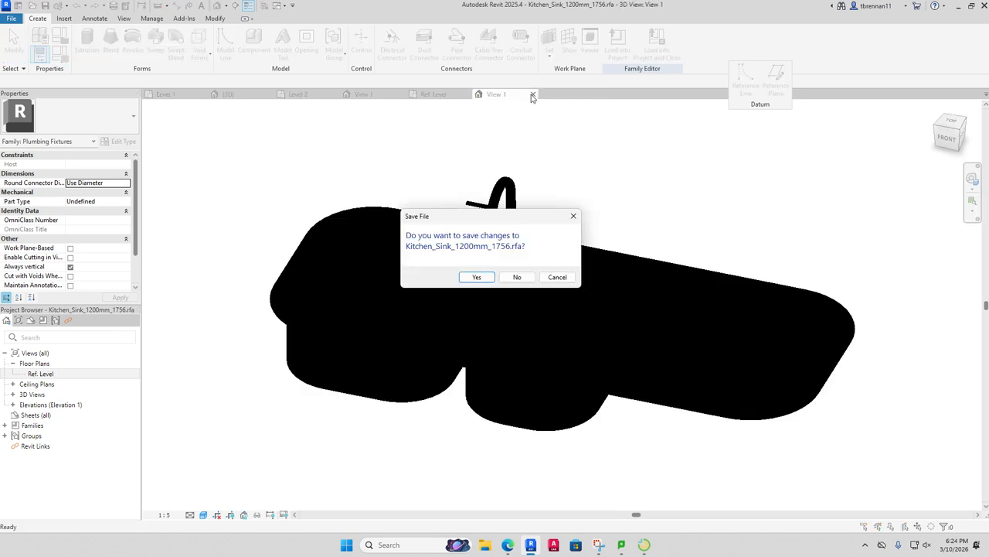
{"action": "left_click", "coordinate": [517, 277]}
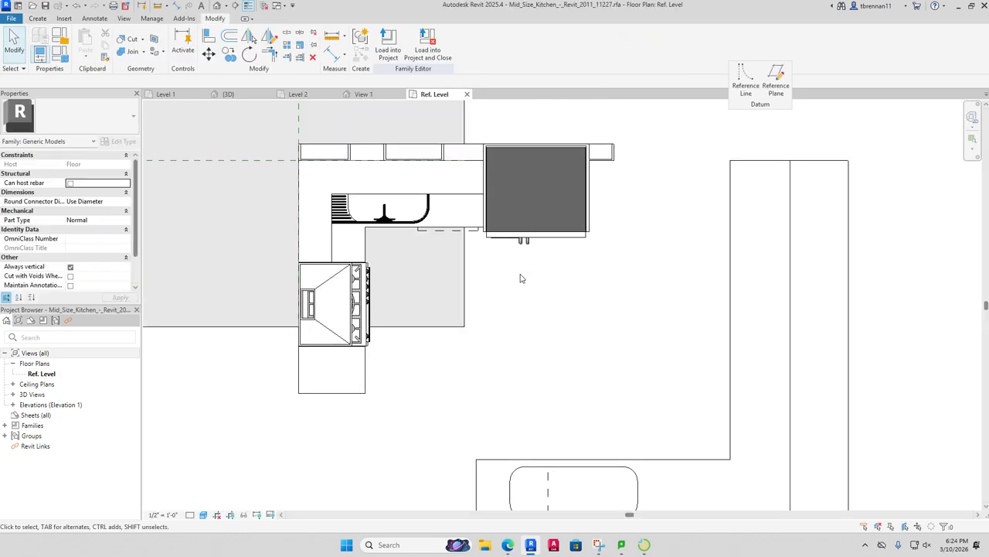
Step: Examine the relocated kitchen sink's instance and type properties, and close them without changing anything
{"action": "left_click", "coordinate": [454, 229]}
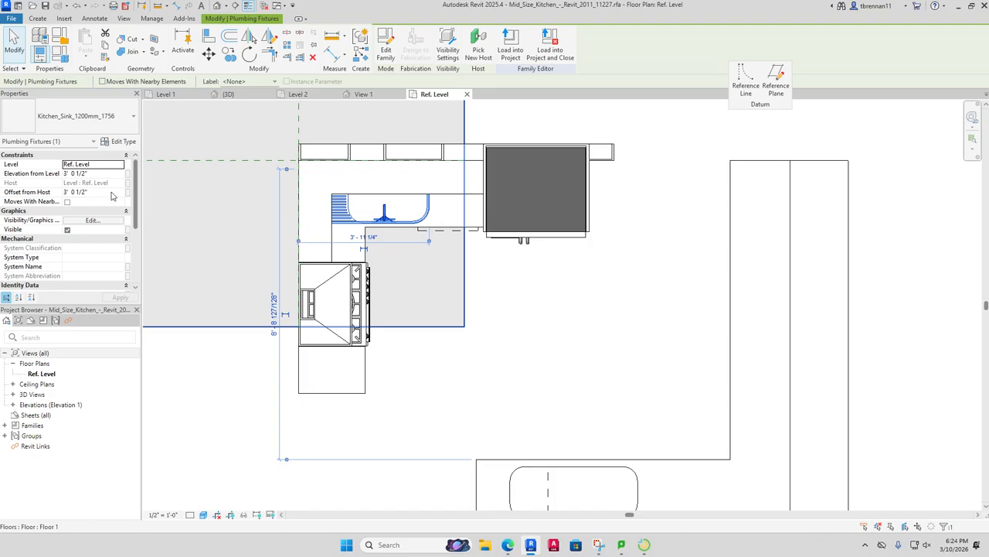
{"action": "left_click_drag", "start_coordinate": [136, 194], "coordinate": [147, 158]}
{"action": "left_click", "coordinate": [662, 354]}
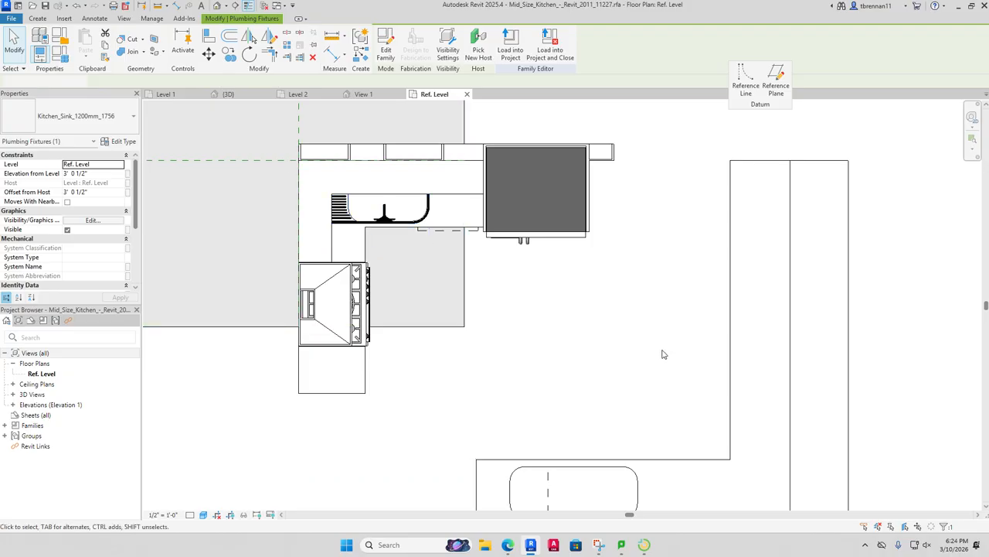
{"action": "left_click", "coordinate": [379, 224]}
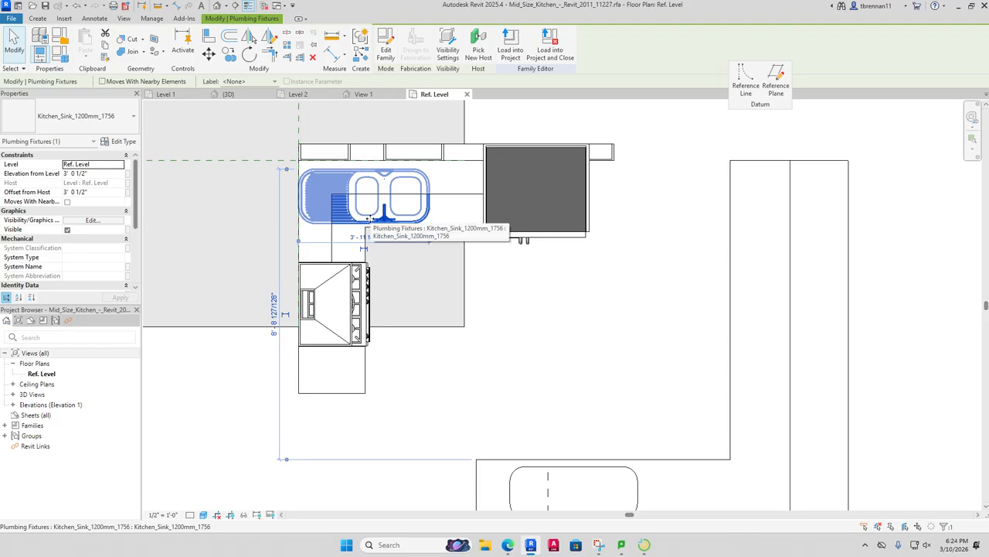
{"action": "middle_click_drag", "start_coordinate": [490, 330], "coordinate": [508, 384]}
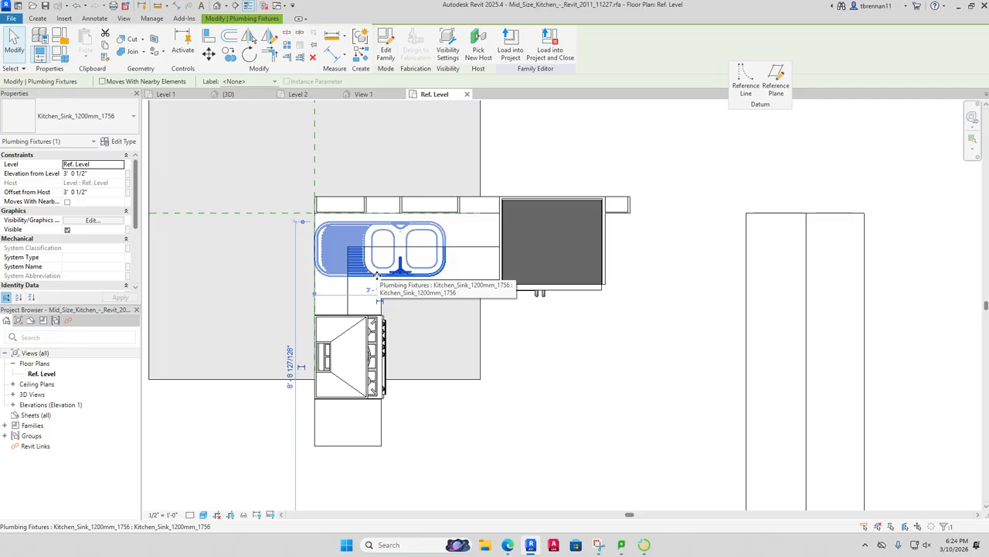
{"action": "left_click", "coordinate": [116, 140]}
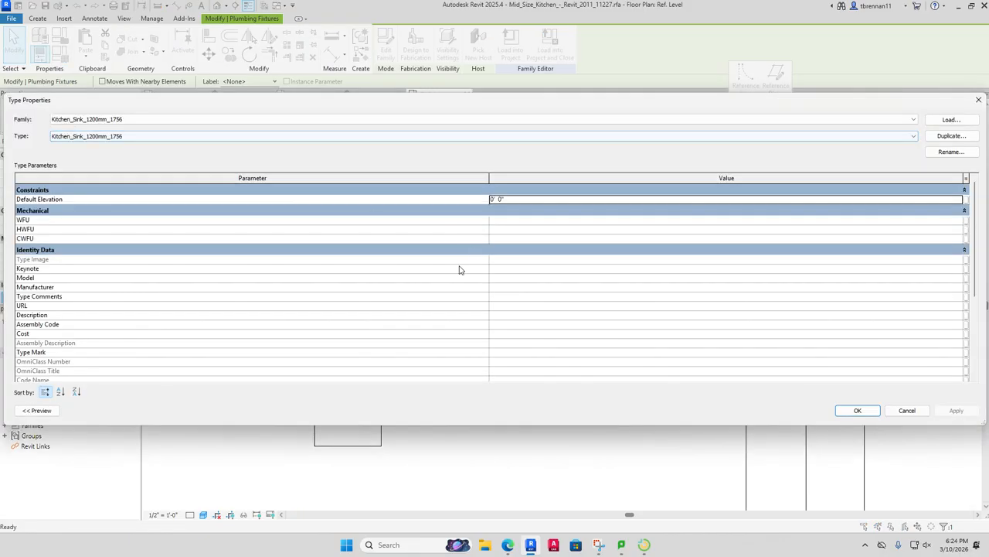
{"action": "scroll", "coordinate": [459, 270], "scroll_direction": "down", "scroll_amount": 4}
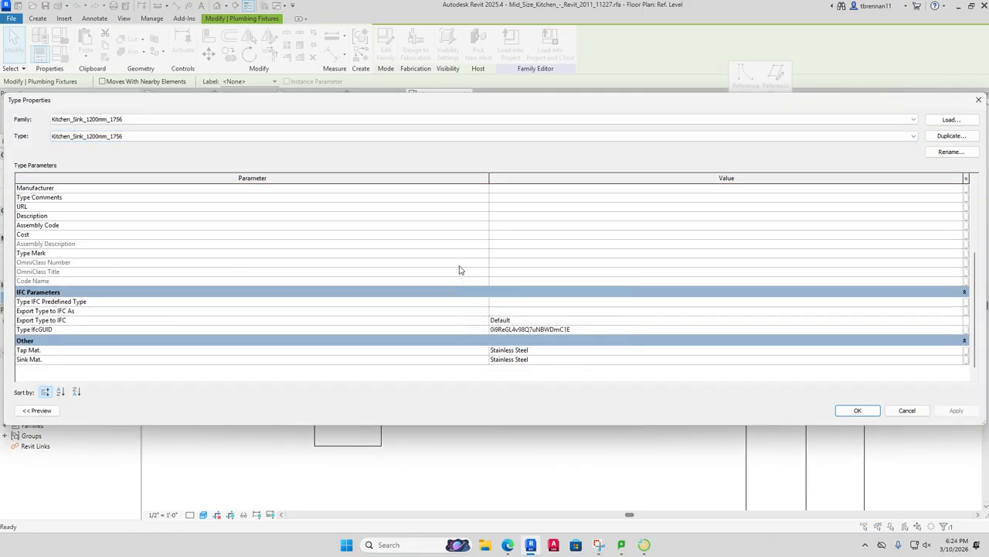
{"action": "scroll", "coordinate": [459, 270], "scroll_direction": "up", "scroll_amount": 5}
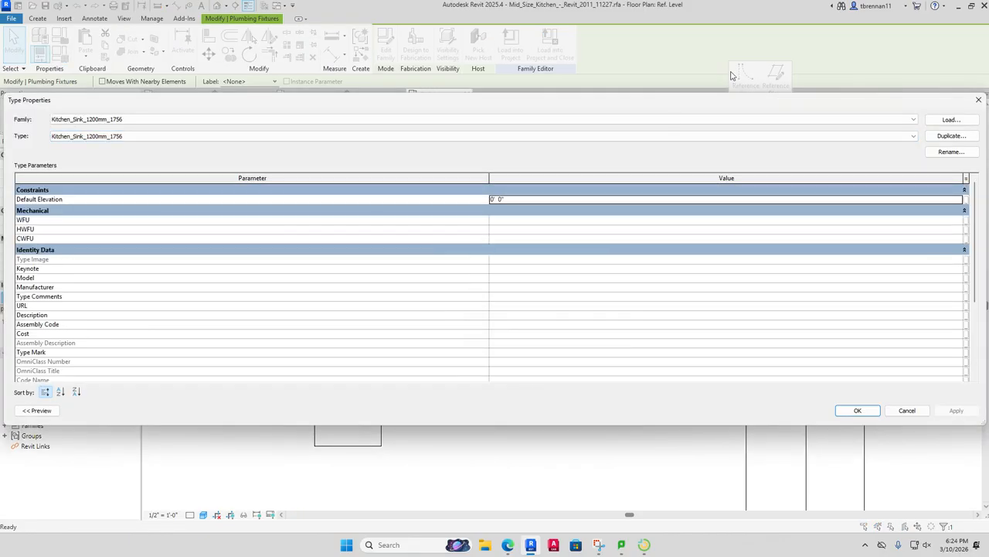
{"action": "left_click", "coordinate": [978, 100]}
{"action": "left_click", "coordinate": [603, 336]}
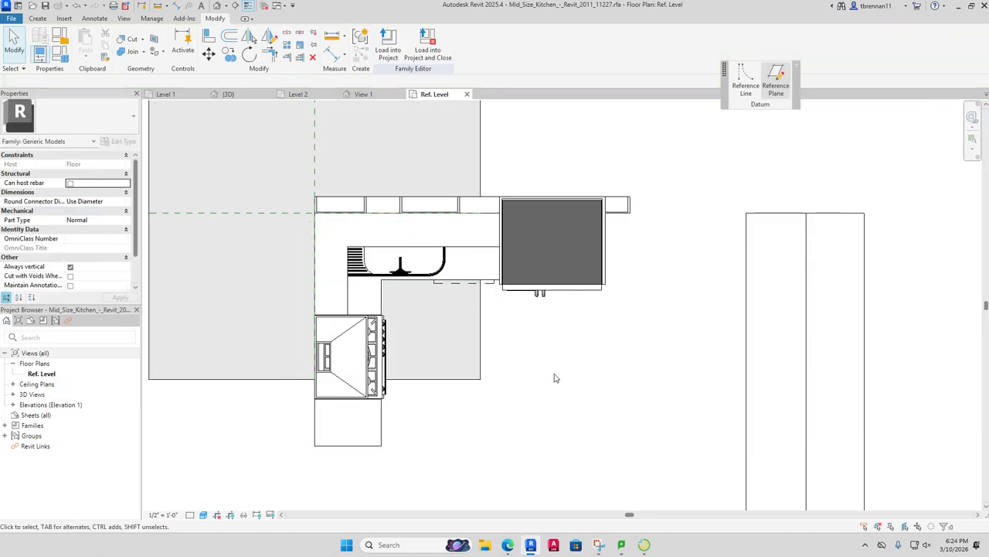
Step: Move the gas range and its canopy hood together away from the corner counter, over the end counter section
{"action": "scroll", "coordinate": [554, 377], "scroll_direction": "down", "scroll_amount": 4}
{"action": "scroll", "coordinate": [556, 380], "scroll_direction": "up", "scroll_amount": 1}
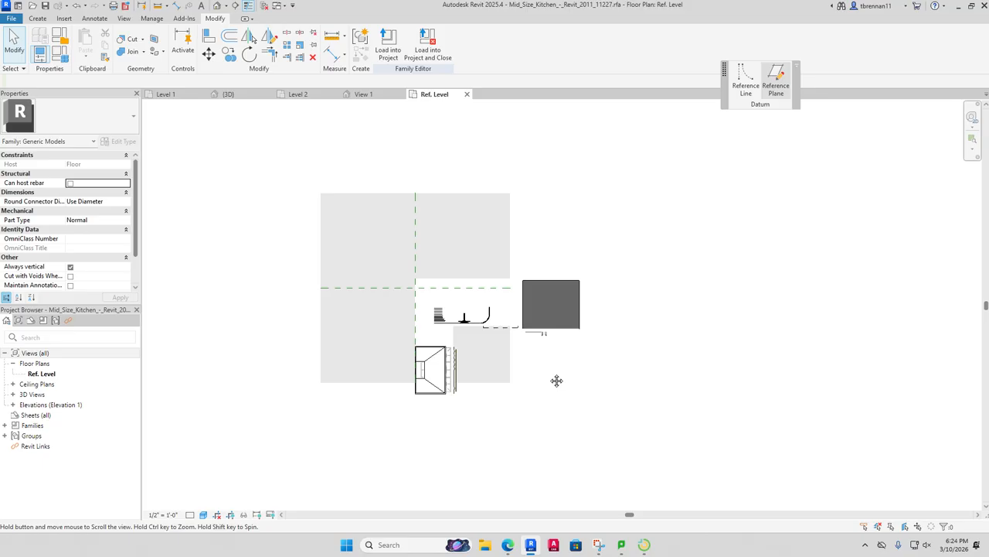
{"action": "scroll", "coordinate": [460, 309], "scroll_direction": "up", "scroll_amount": 5}
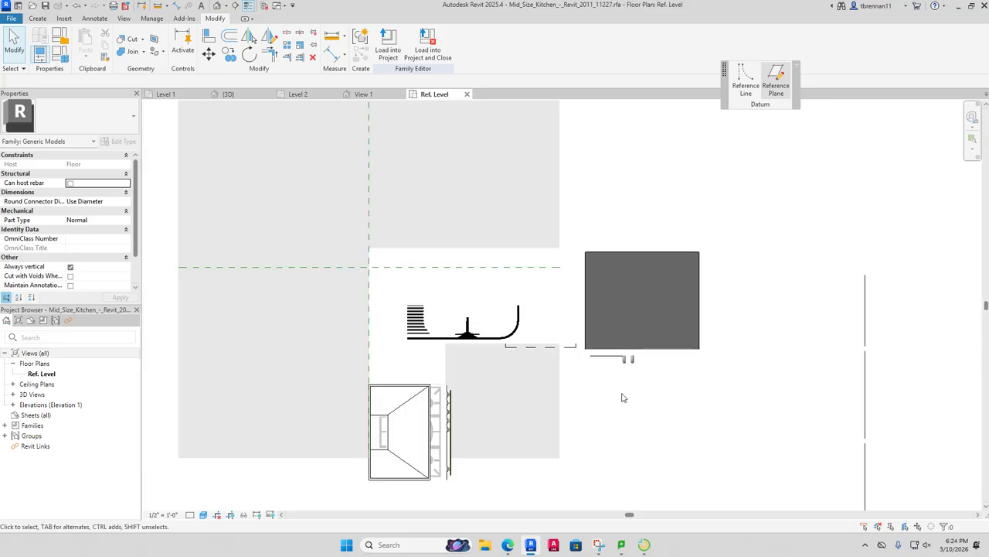
{"action": "scroll", "coordinate": [624, 398], "scroll_direction": "down", "scroll_amount": 3}
{"action": "scroll", "coordinate": [550, 378], "scroll_direction": "up", "scroll_amount": 1}
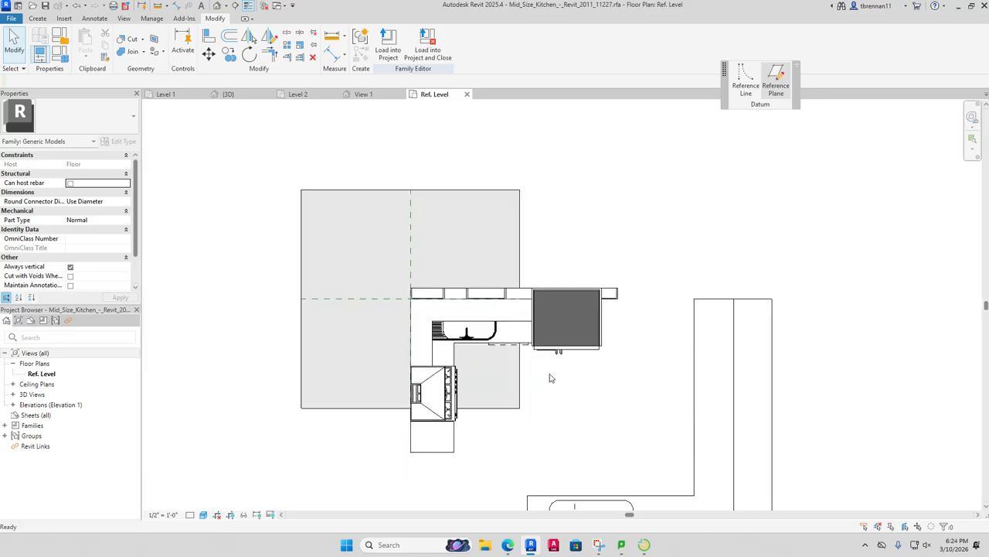
{"action": "scroll", "coordinate": [448, 428], "scroll_direction": "up", "scroll_amount": 5}
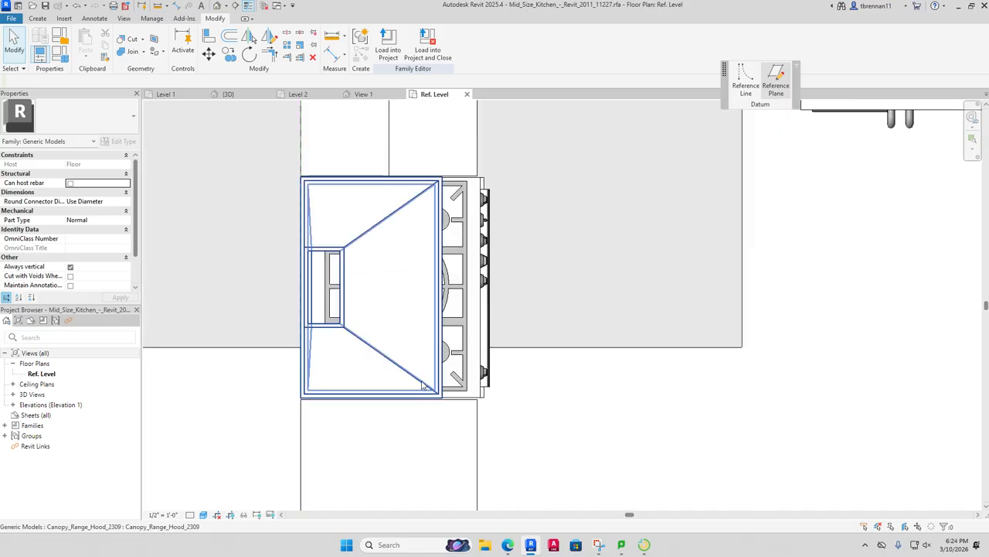
{"action": "left_click", "coordinate": [447, 377]}
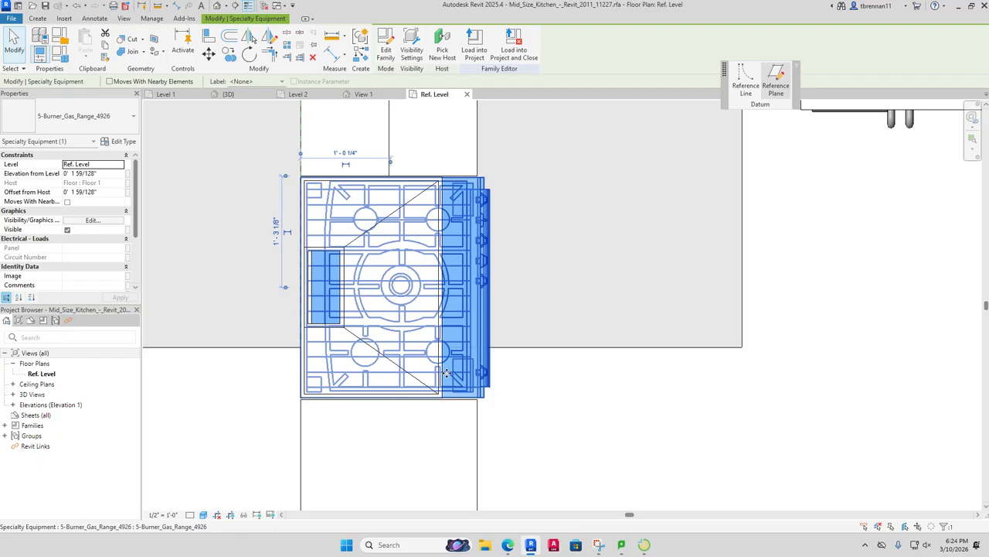
{"action": "left_click", "coordinate": [354, 315], "text": "ctrl"}
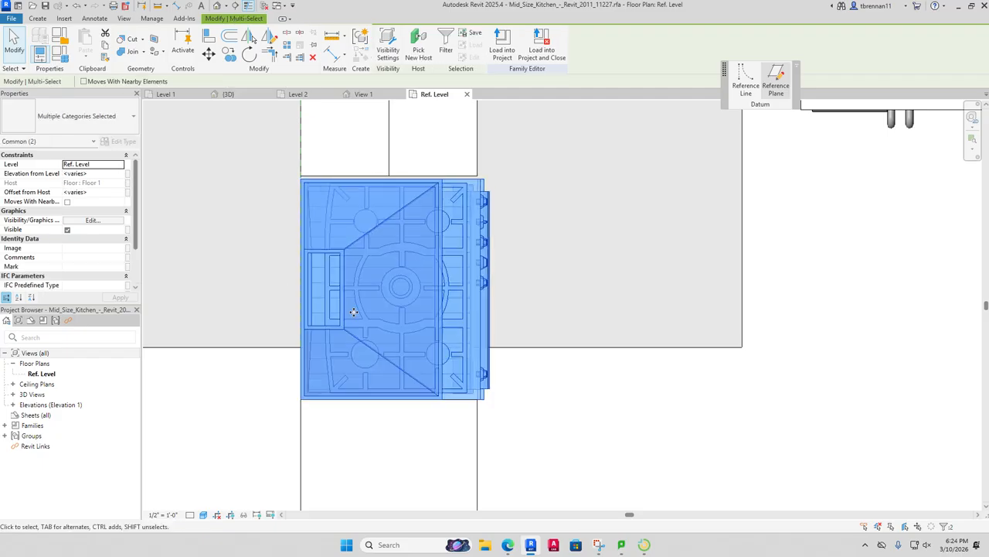
{"action": "key", "text": "Down"}
{"action": "key", "text": "Down"}
{"action": "key", "text": "Down"}
{"action": "key", "text": "Down"}
{"action": "key", "text": "Down"}
{"action": "key", "text": "Down"}
{"action": "key", "text": "Down"}
{"action": "key", "text": "Down"}
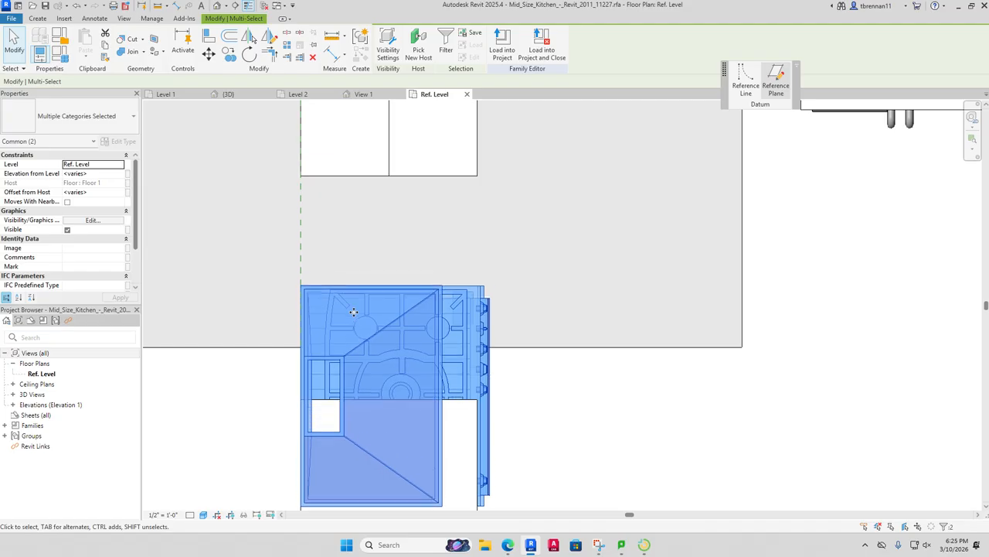
Step: Undo the relocation of the gas range and its canopy hood
{"action": "key", "text": "Down"}
{"action": "key", "text": "Down"}
{"action": "key", "text": "Down"}
{"action": "key", "text": "Down"}
{"action": "key", "text": "ctrl+z"}
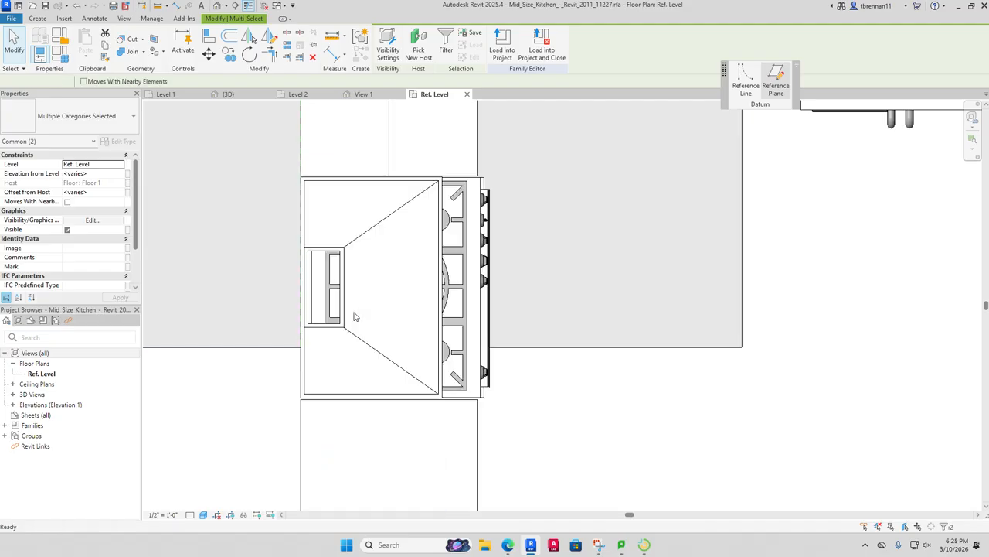
{"action": "left_click", "coordinate": [354, 315]}
{"action": "scroll", "coordinate": [438, 292], "scroll_direction": "down", "scroll_amount": 3}
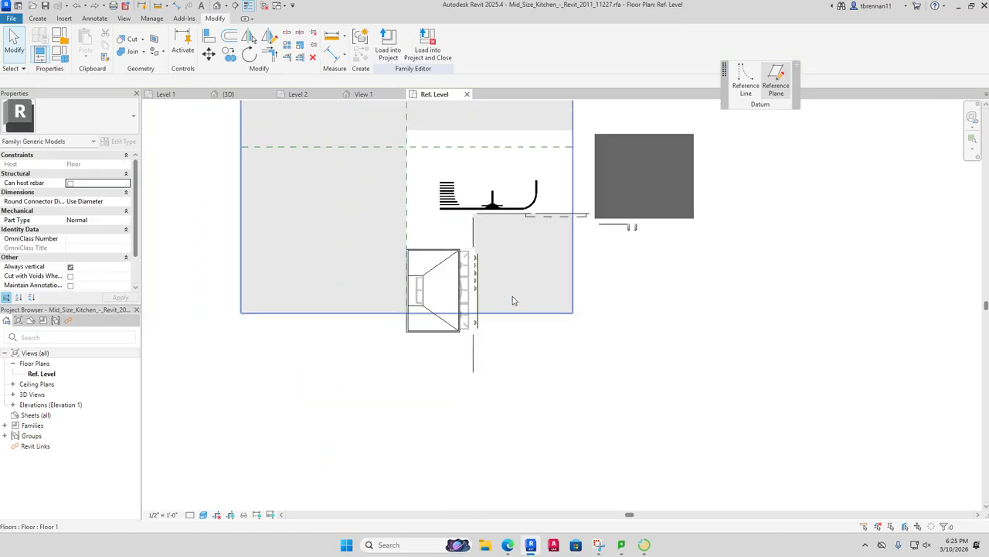
Step: Delete the kitchen sink from the back counter beside the refrigerator
{"action": "middle_click_drag", "start_coordinate": [512, 298], "coordinate": [477, 353]}
{"action": "left_click", "coordinate": [466, 263]}
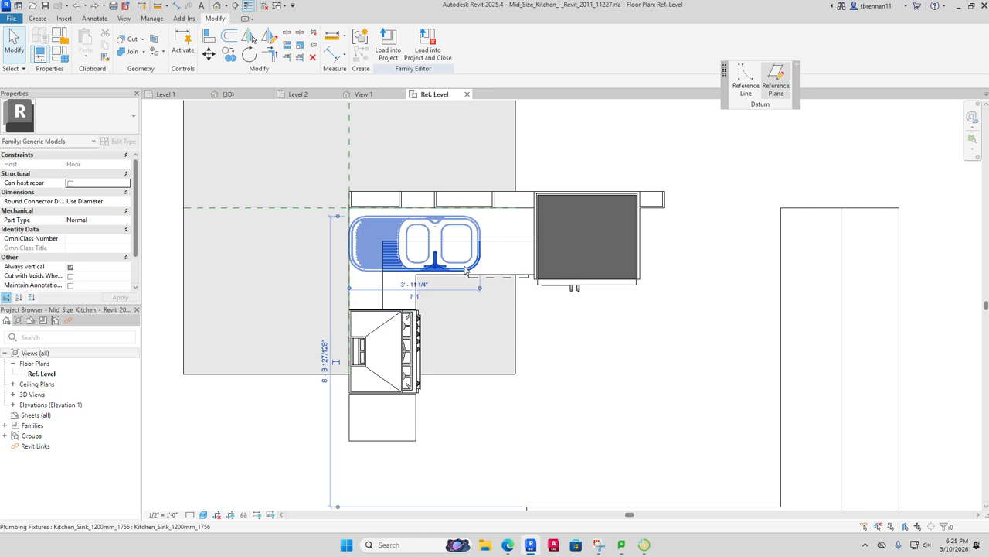
{"action": "key", "text": "Delete"}
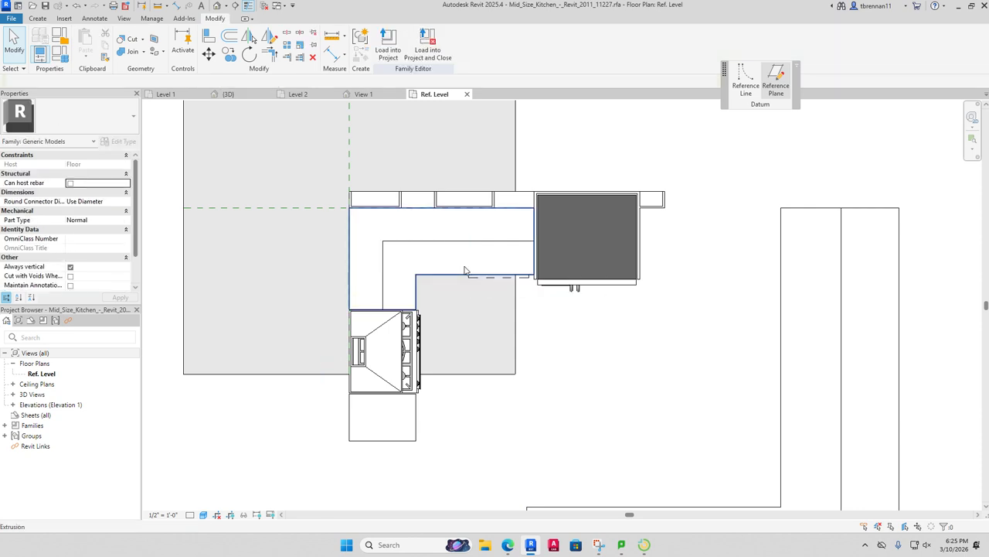
Step: Load the edited kitchen family into the cottage project, close it without saving, and overwrite the existing version
{"action": "left_click", "coordinate": [422, 50]}
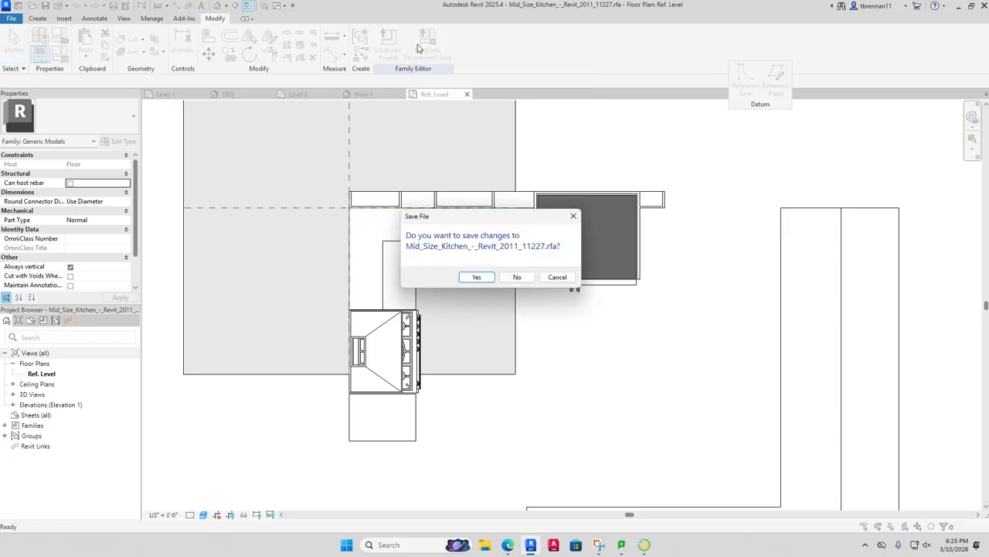
{"action": "left_click", "coordinate": [519, 277]}
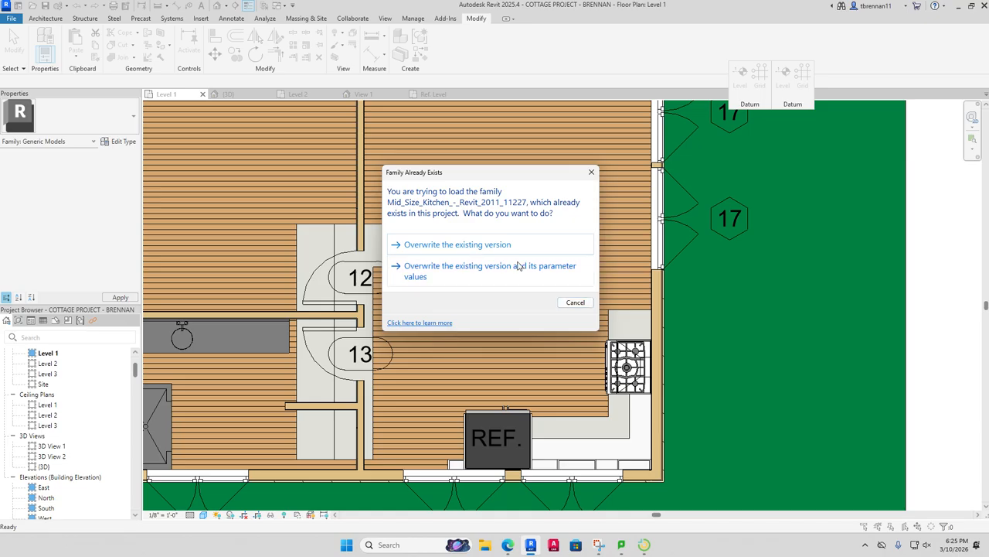
{"action": "left_click", "coordinate": [467, 246]}
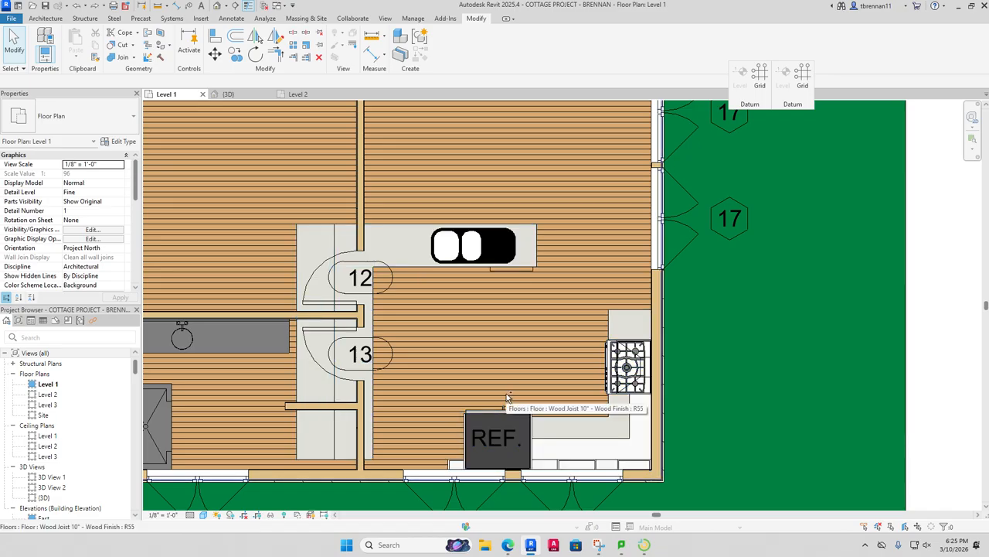
Step: Rotate and move the mid-size kitchen so its L-shaped sink counter fits into the southeast corner of the room
{"action": "scroll", "coordinate": [506, 398], "scroll_direction": "down", "scroll_amount": 3}
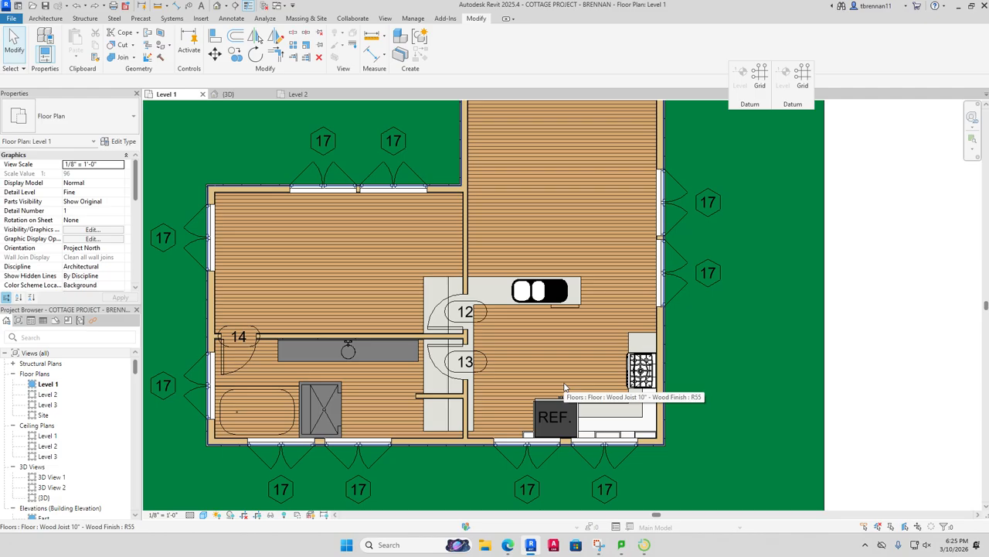
{"action": "left_click", "coordinate": [559, 408]}
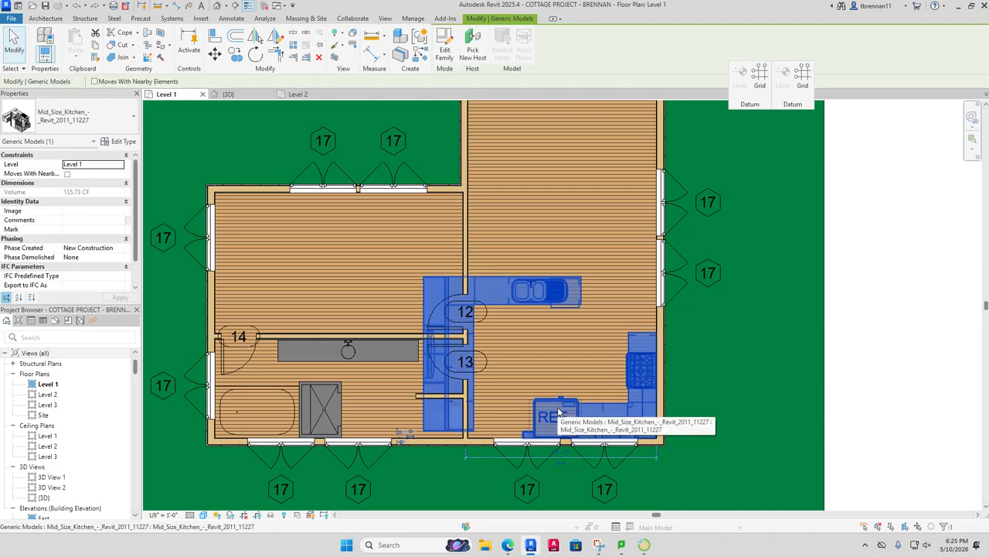
{"action": "left_click_drag", "start_coordinate": [559, 411], "coordinate": [636, 255]}
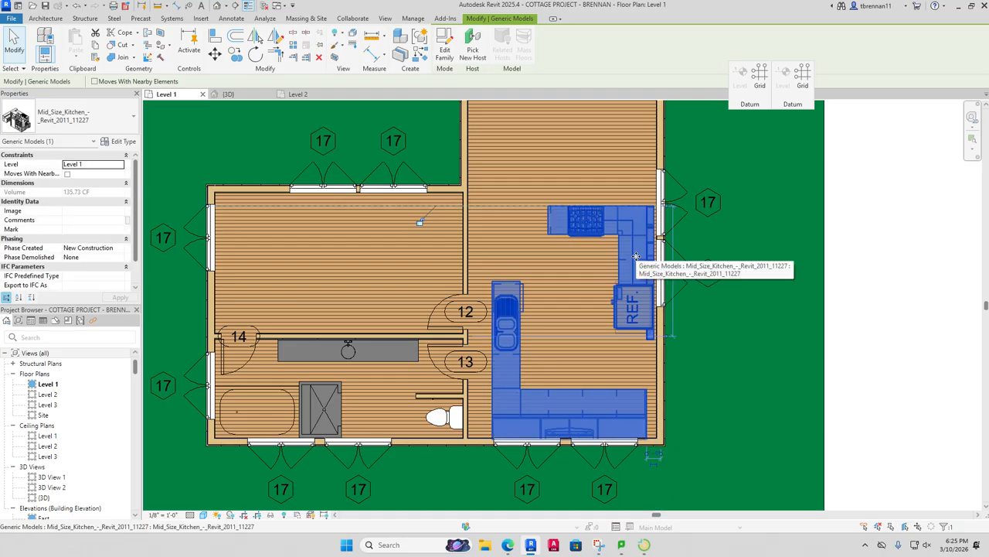
{"action": "key", "text": "space"}
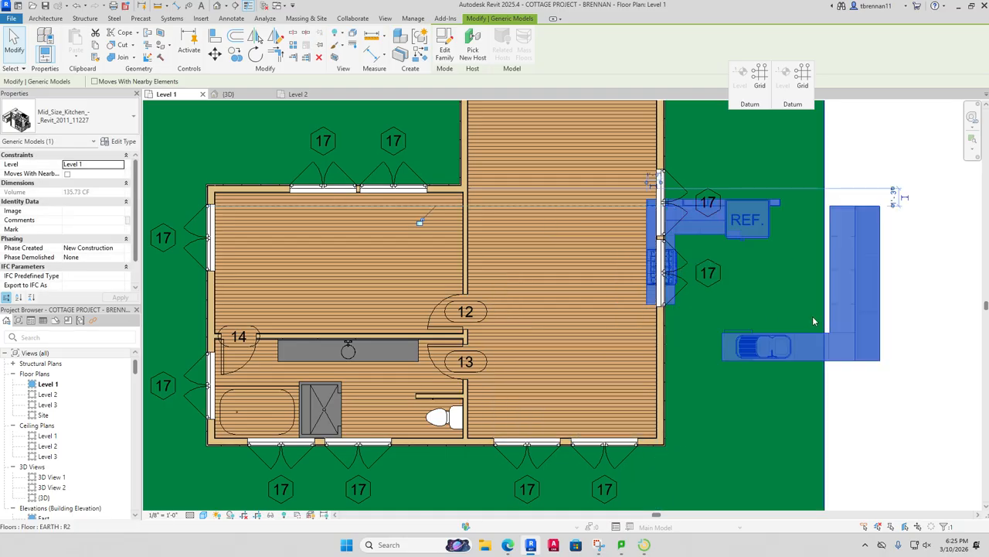
{"action": "left_click_drag", "start_coordinate": [850, 325], "coordinate": [627, 396]}
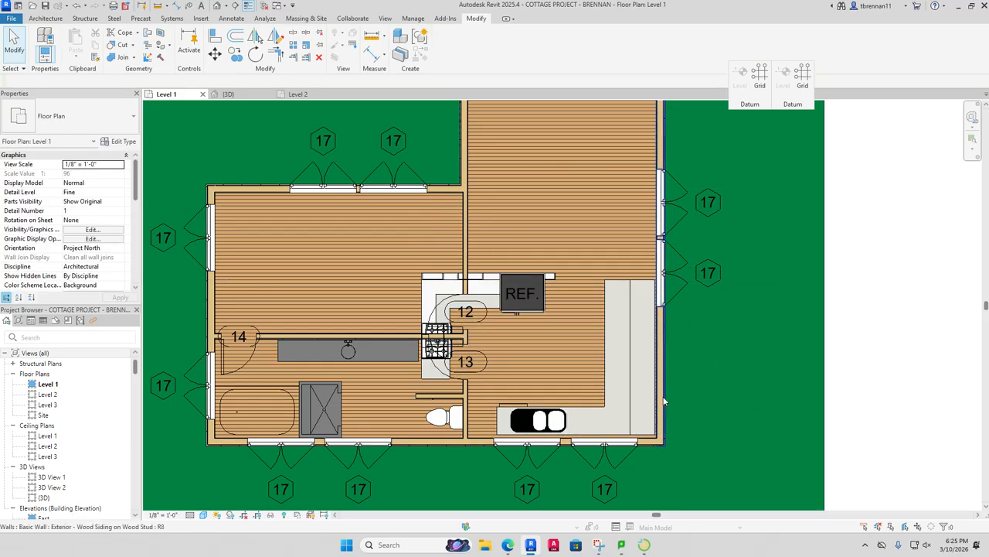
{"action": "double_click", "coordinate": [625, 386]}
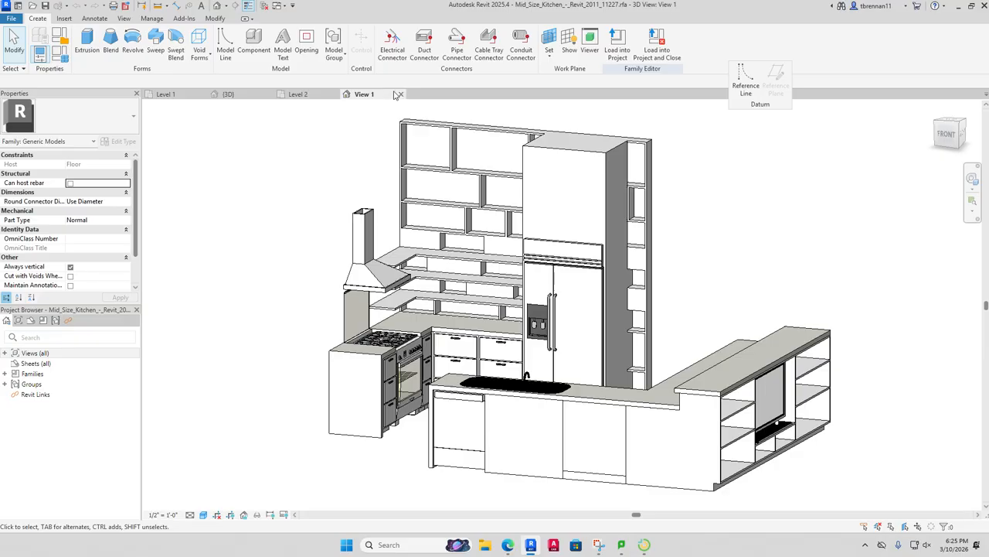
{"action": "left_click", "coordinate": [401, 94]}
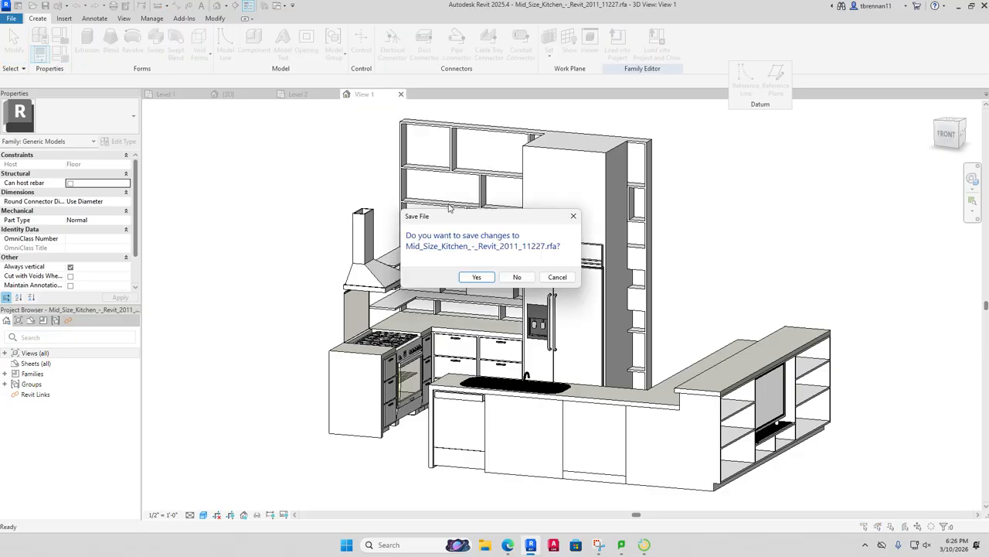
{"action": "left_click", "coordinate": [517, 277]}
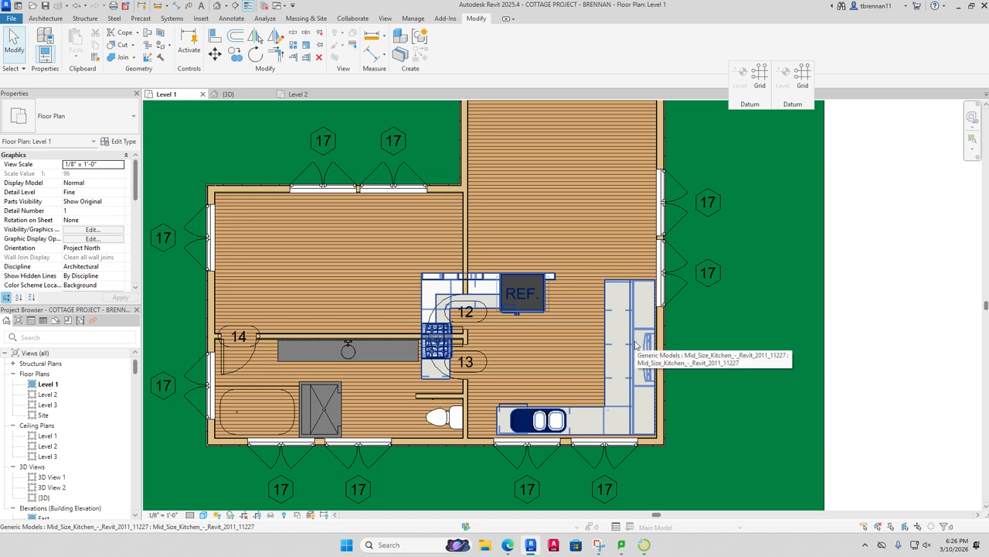
Step: Open the kitchen family for editing and delete the open shelving, base slab and television behind the peninsula counter
{"action": "double_click", "coordinate": [635, 344]}
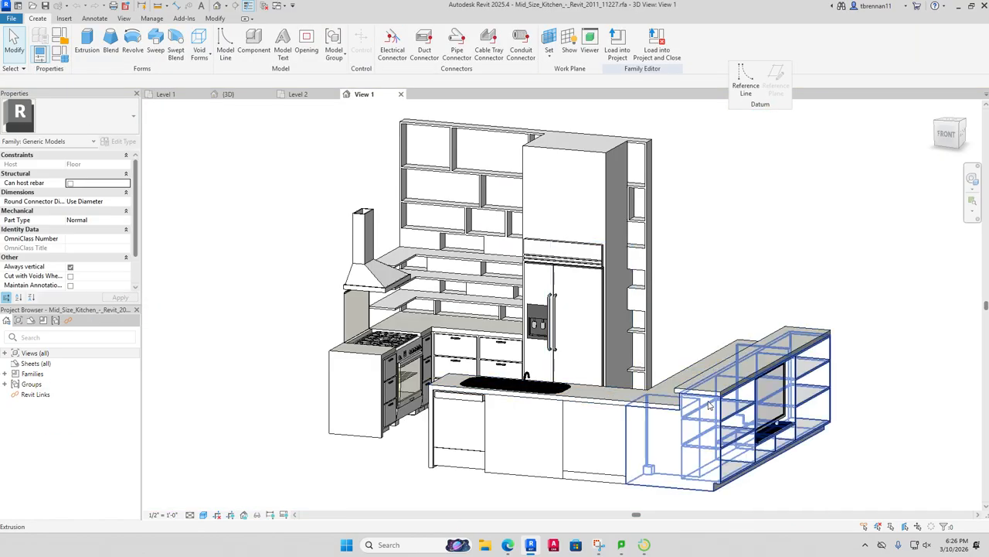
{"action": "left_click", "coordinate": [717, 424]}
{"action": "key", "text": "Delete"}
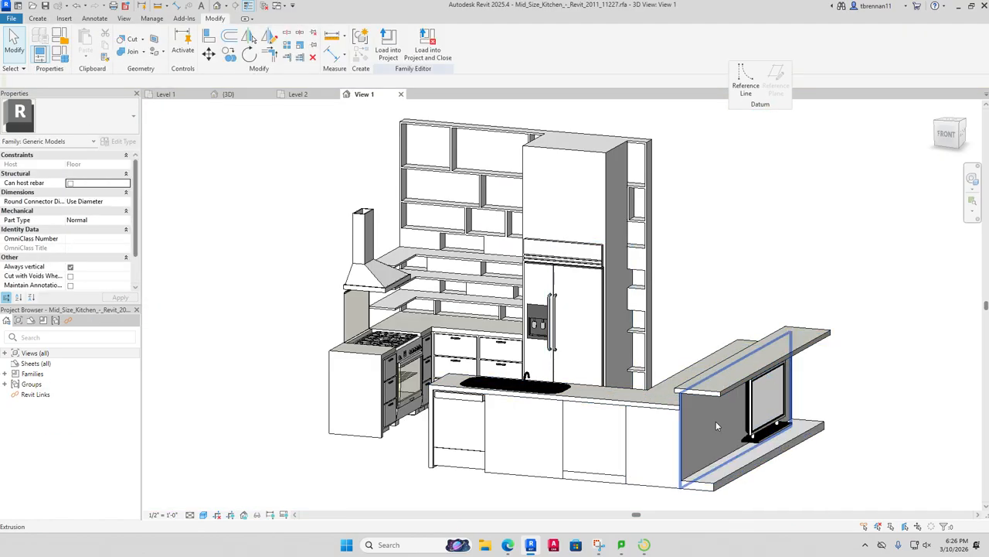
{"action": "left_click", "coordinate": [742, 478]}
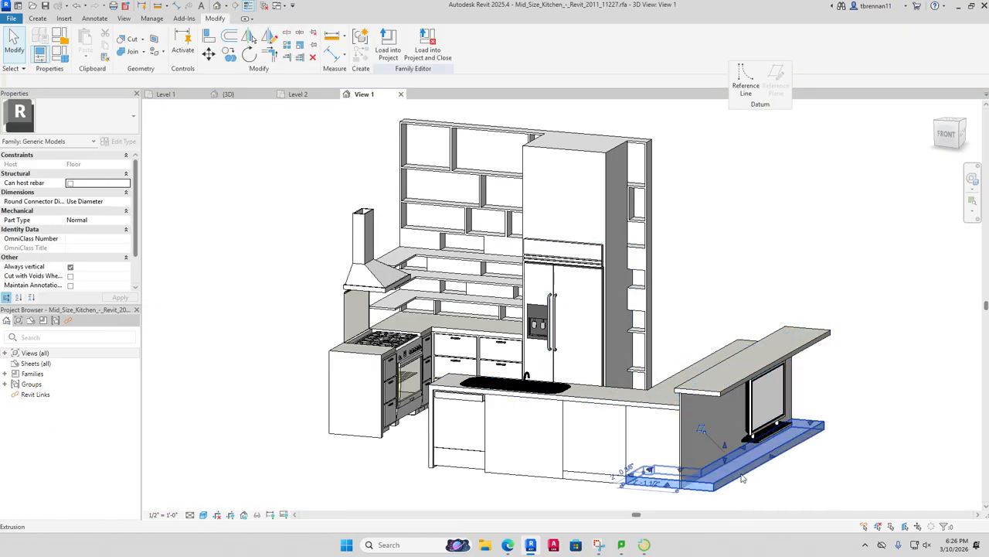
{"action": "left_click", "coordinate": [767, 399]}
{"action": "key", "text": "Delete"}
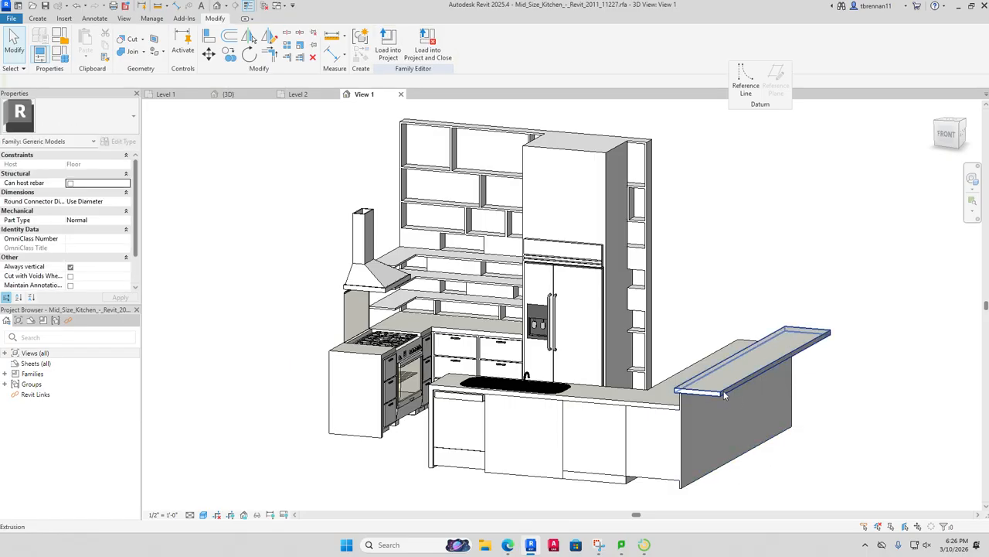
Step: Delete the raised countertop and the tall back panel along the peninsula counter
{"action": "left_click", "coordinate": [734, 370]}
{"action": "key", "text": "Delete"}
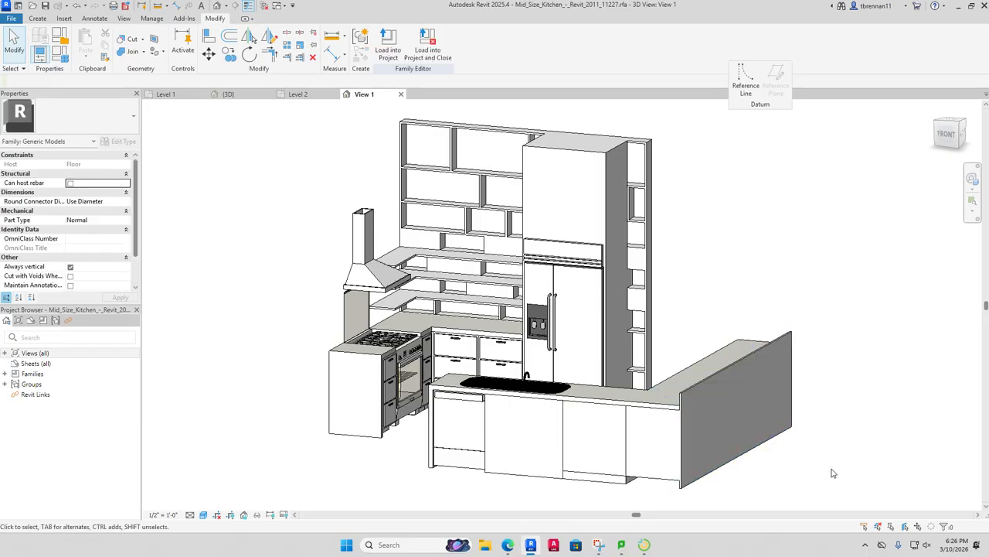
{"action": "left_click", "coordinate": [724, 382]}
{"action": "key", "text": "Delete"}
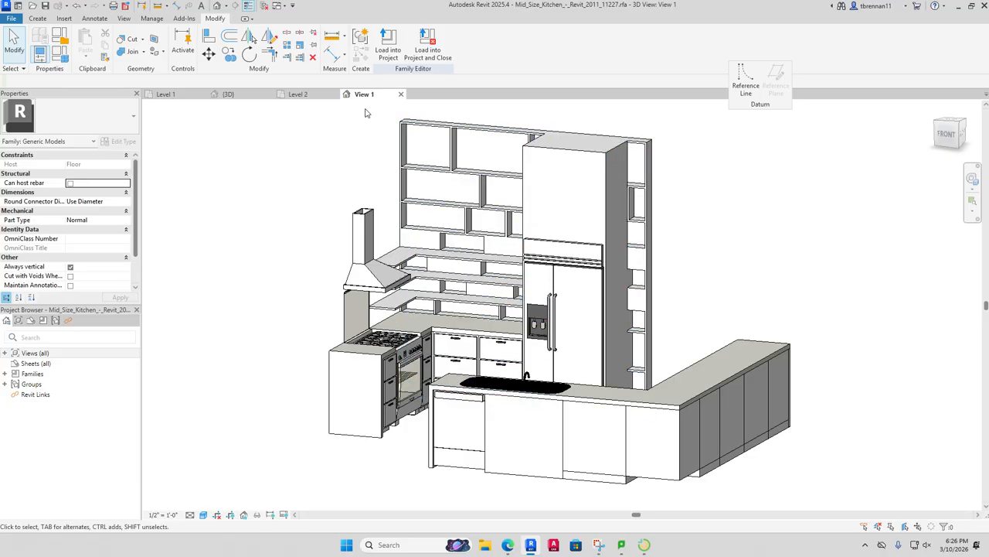
{"action": "left_click", "coordinate": [420, 129]}
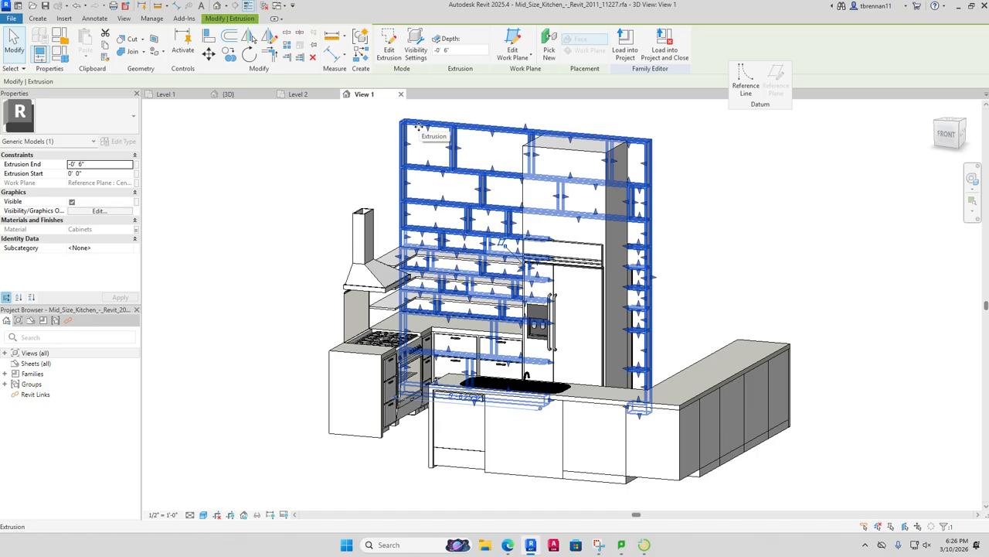
{"action": "left_click", "coordinate": [391, 121]}
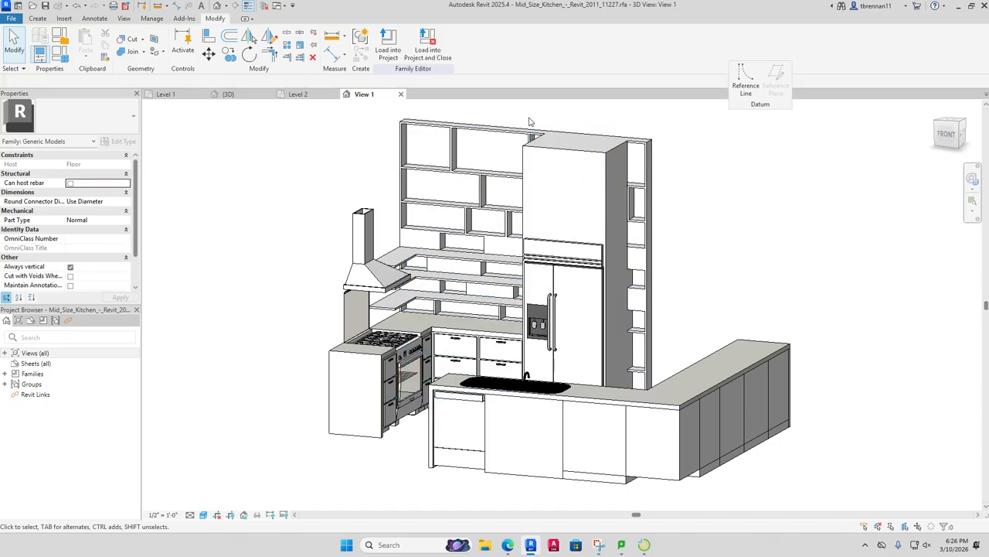
Step: Close the kitchen family, saving it as "Mid_Size_Kitchen_-_Revit_2011_11227 2.rfa" over the existing file
{"action": "left_click", "coordinate": [401, 95]}
{"action": "left_click", "coordinate": [488, 276]}
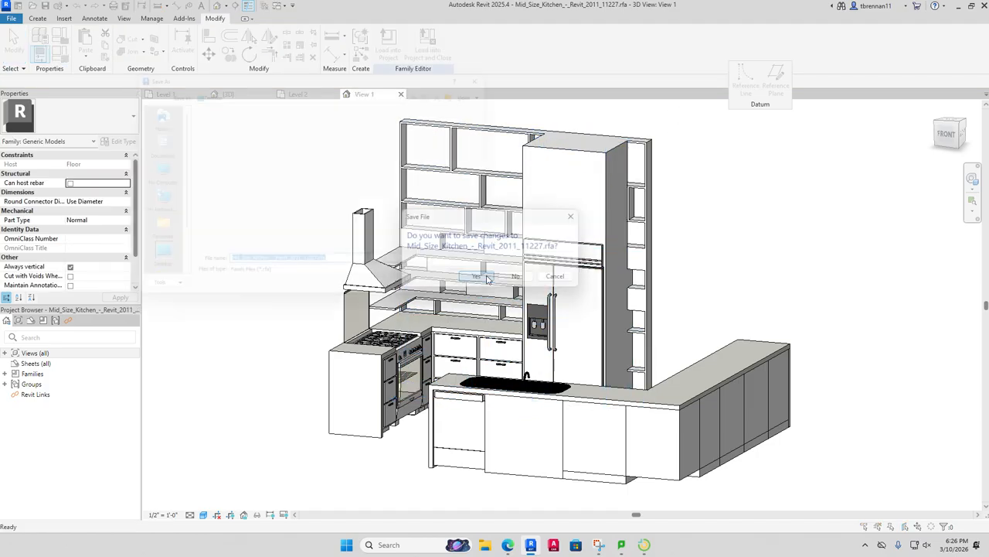
{"action": "left_click", "coordinate": [330, 270]}
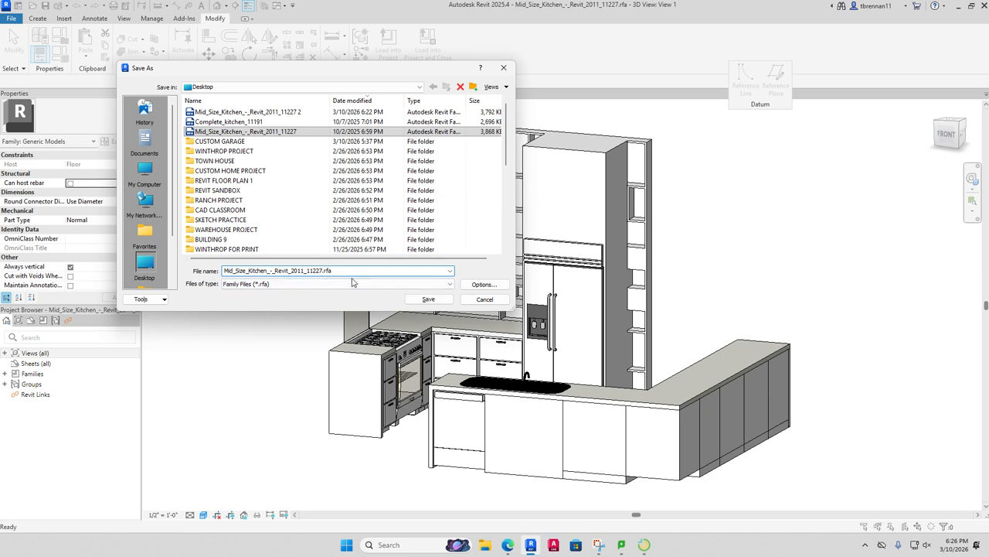
{"action": "type", "text": "2"}
{"action": "key", "text": "Return"}
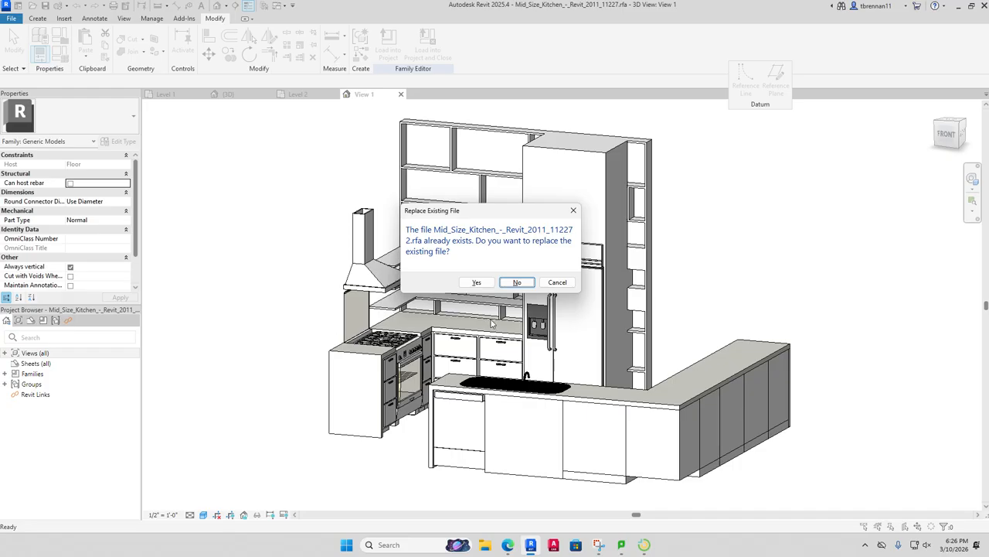
{"action": "left_click", "coordinate": [476, 282]}
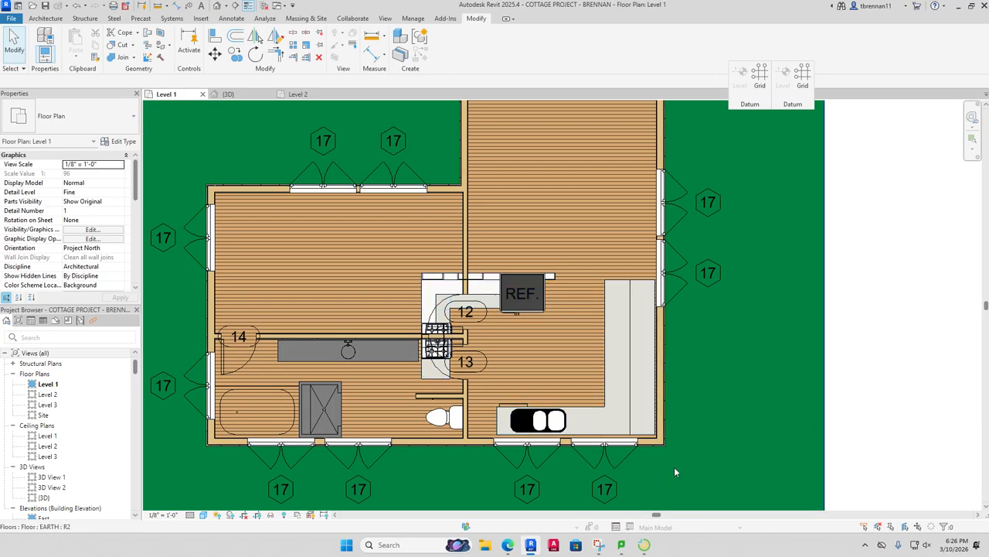
{"action": "scroll", "coordinate": [675, 471], "scroll_direction": "up", "scroll_amount": 1}
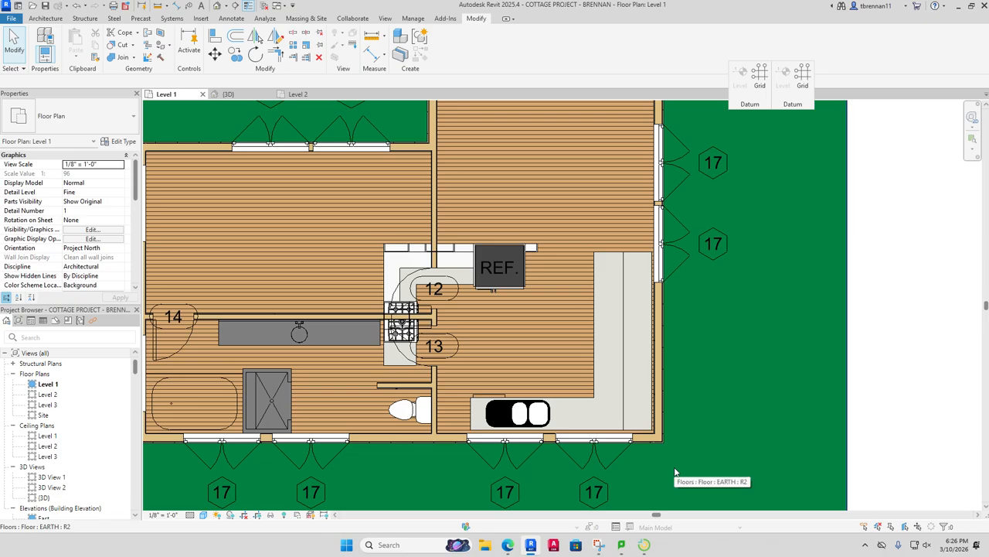
{"action": "left_click", "coordinate": [611, 371]}
{"action": "double_click", "coordinate": [611, 371]}
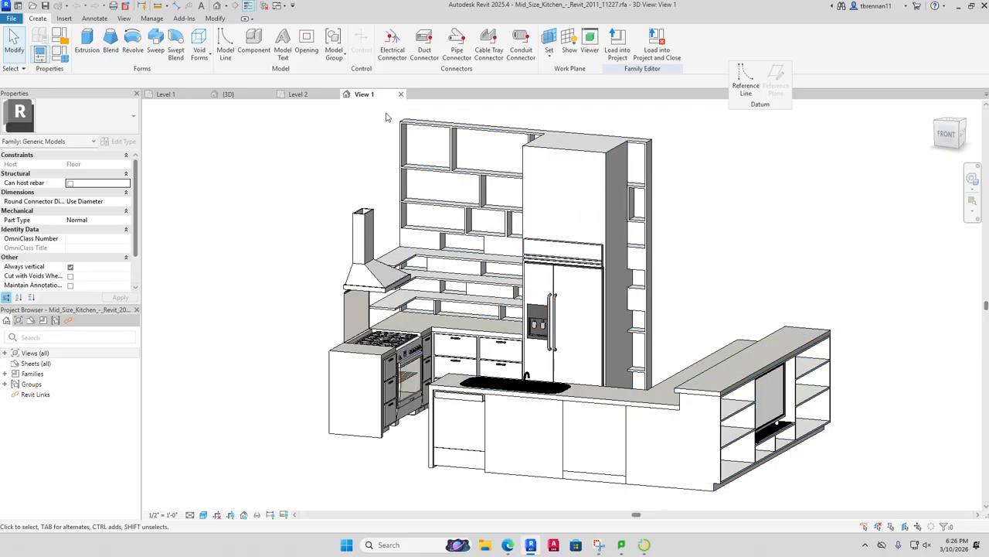
{"action": "left_click", "coordinate": [401, 94]}
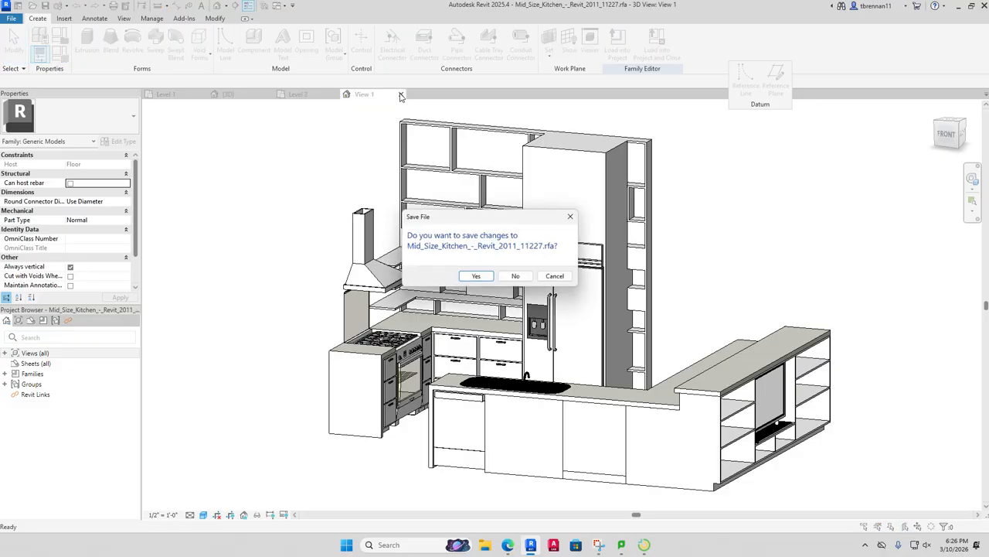
{"action": "left_click", "coordinate": [512, 276]}
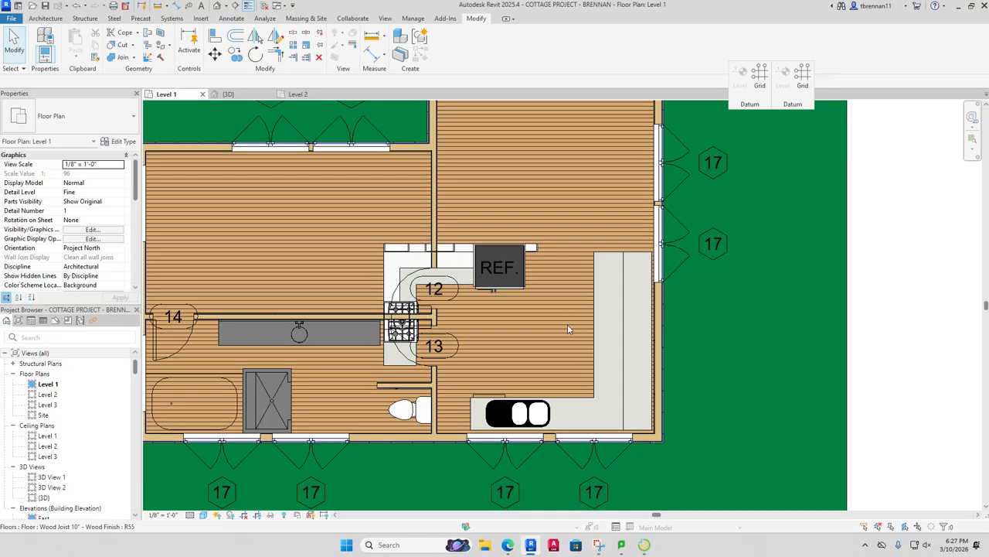
Step: Reopen the placed kitchen's family and delete the open shelving unit and raised countertop behind the peninsula
{"action": "double_click", "coordinate": [617, 346]}
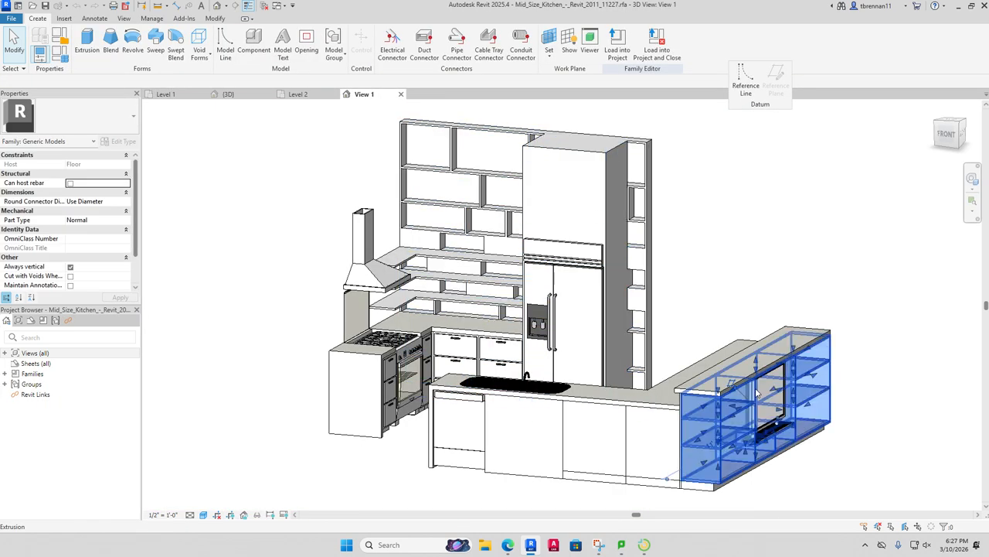
{"action": "left_click", "coordinate": [758, 393]}
{"action": "key", "text": "Escape"}
{"action": "left_click", "coordinate": [718, 388]}
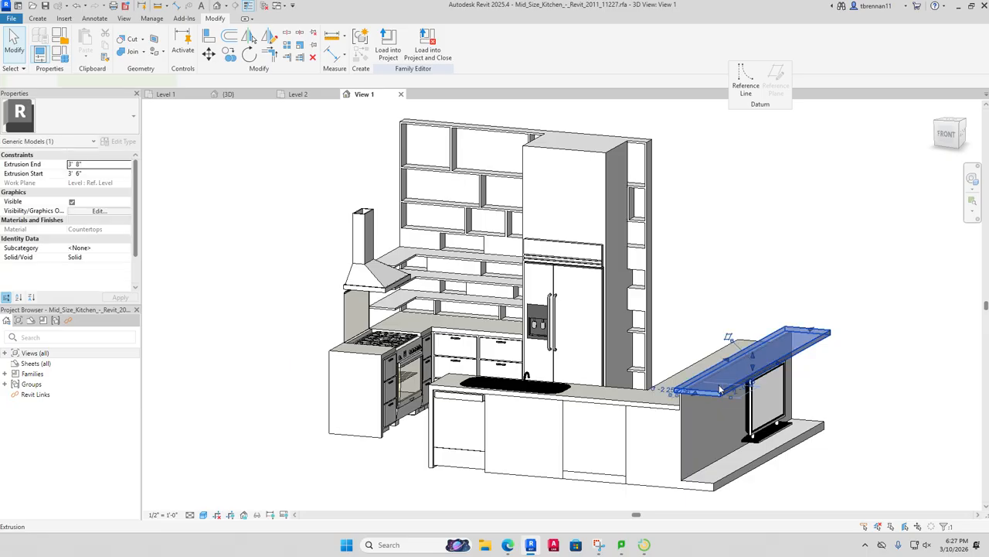
{"action": "key", "text": "Delete"}
Step: Delete the television, base slab and tall back panel behind the peninsula counter in the kitchen family
{"action": "left_click", "coordinate": [760, 423]}
{"action": "key", "text": "Delete"}
{"action": "left_click", "coordinate": [760, 450]}
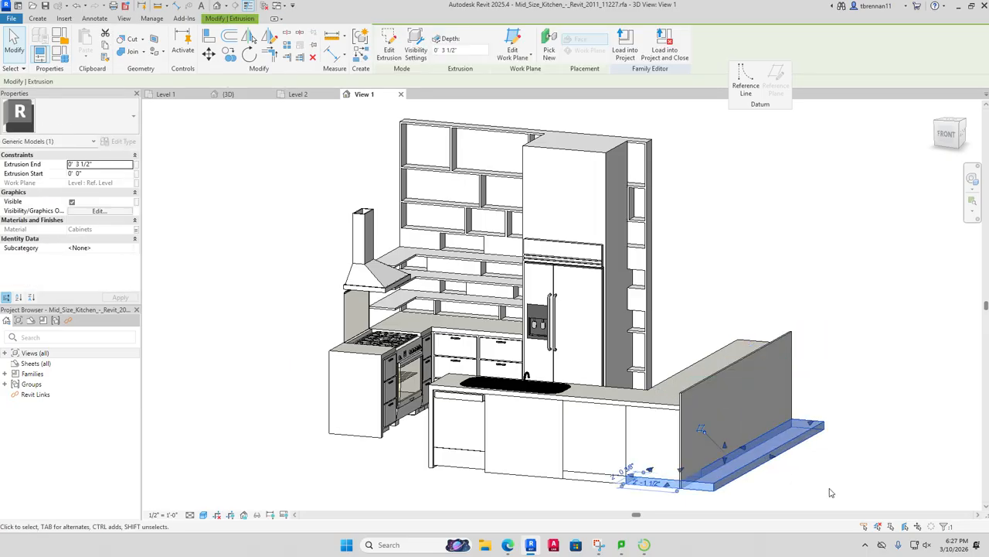
{"action": "key", "text": "Delete"}
{"action": "left_click", "coordinate": [776, 433]}
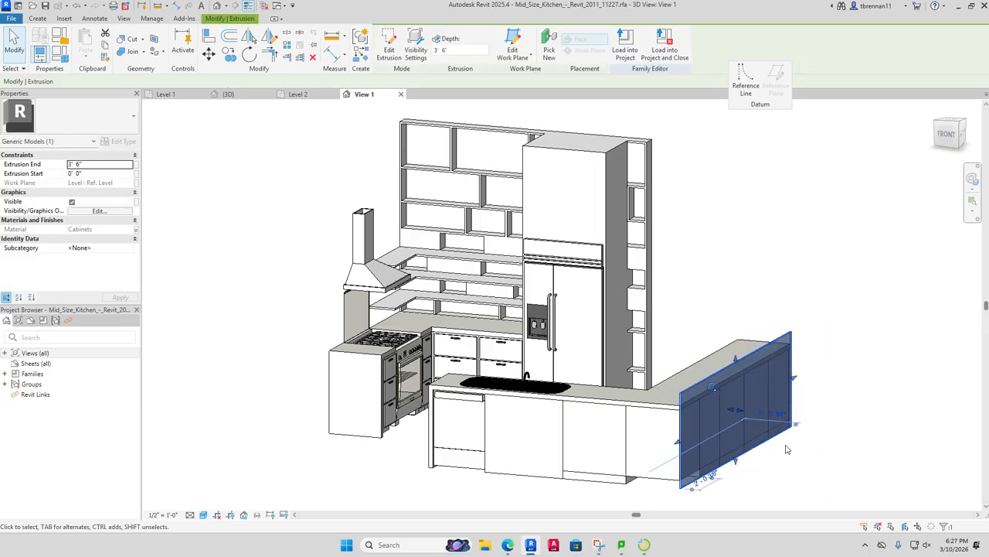
{"action": "key", "text": "Delete"}
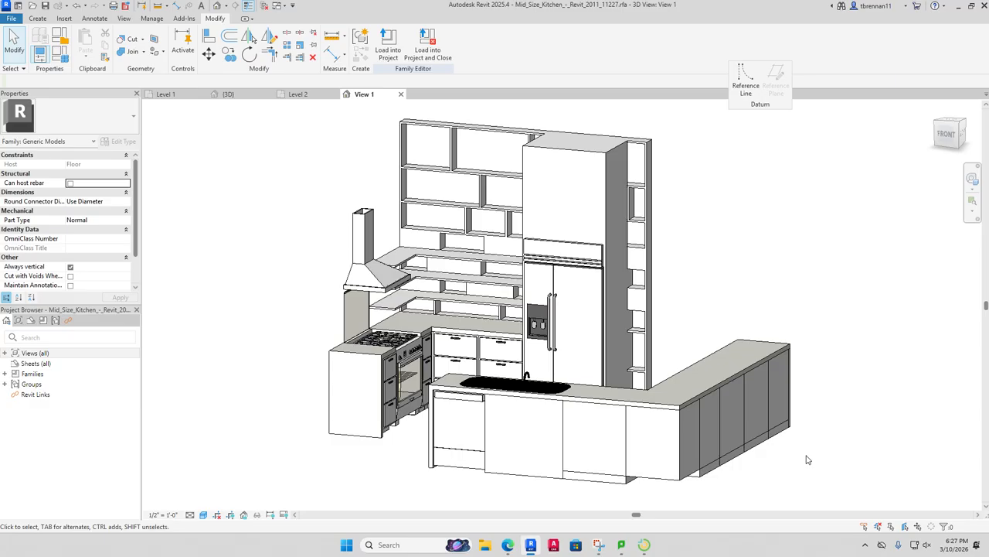
Step: Close the kitchen family, saving it over the existing "Mid_Size_Kitchen_-_Revit_2011_11227 2.rfa" file
{"action": "left_click", "coordinate": [402, 95]}
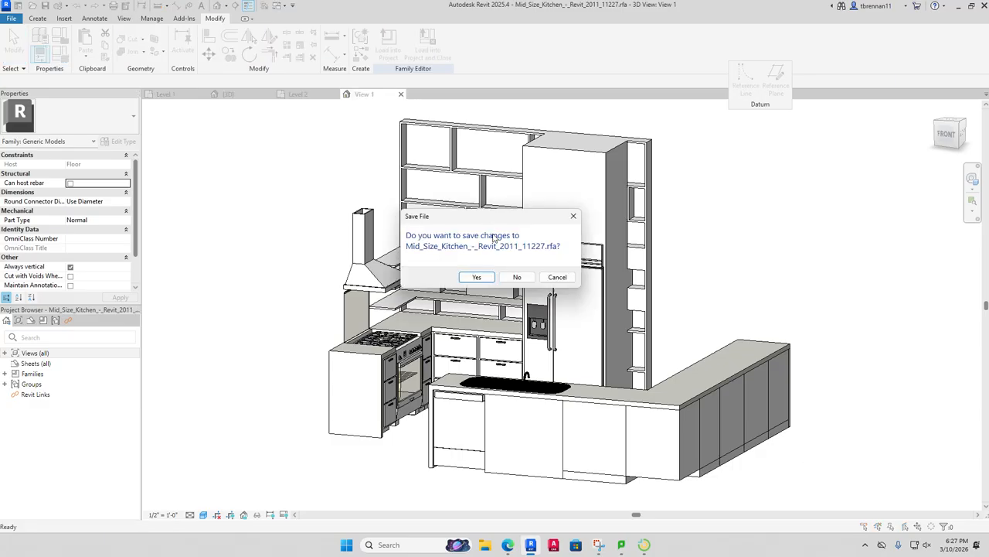
{"action": "left_click", "coordinate": [476, 277]}
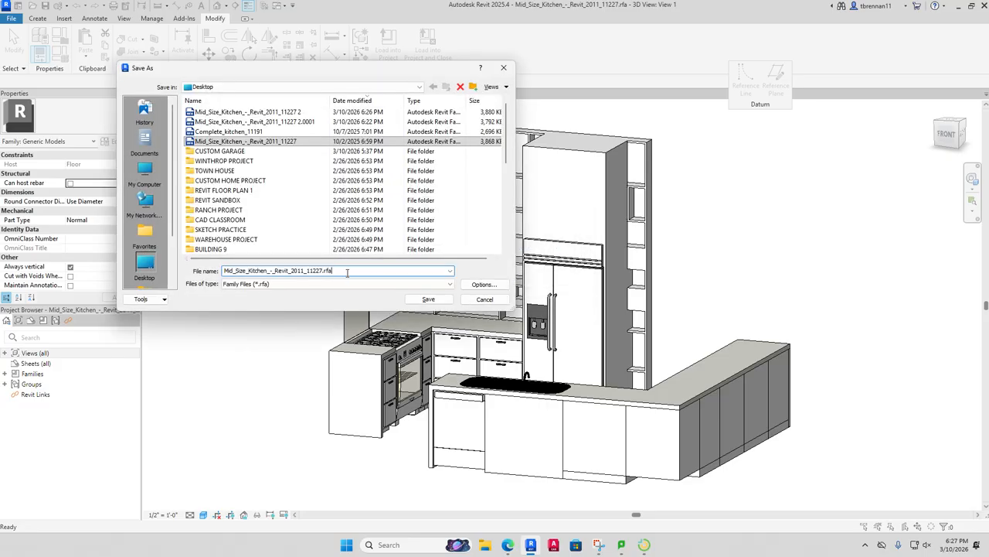
{"action": "key", "text": "BackSpace"}
{"action": "key", "text": "BackSpace"}
{"action": "key", "text": "BackSpace"}
{"action": "key", "text": "BackSpace"}
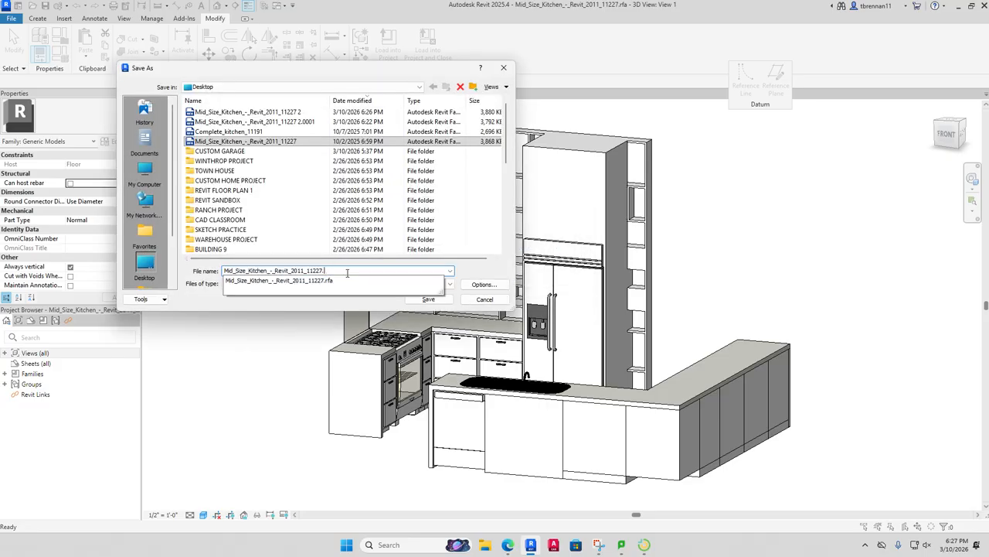
{"action": "key", "text": "Down"}
{"action": "key", "text": "Return"}
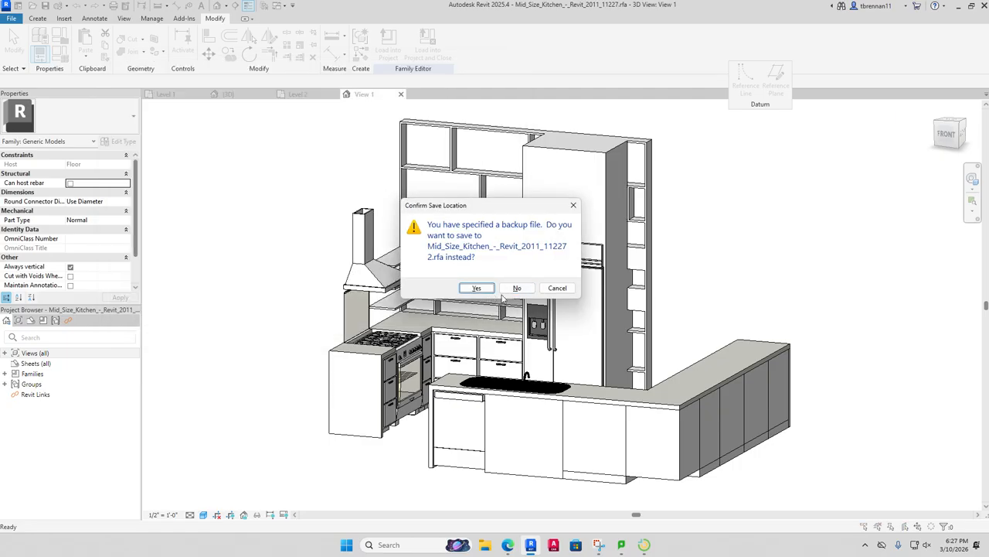
{"action": "left_click", "coordinate": [477, 287]}
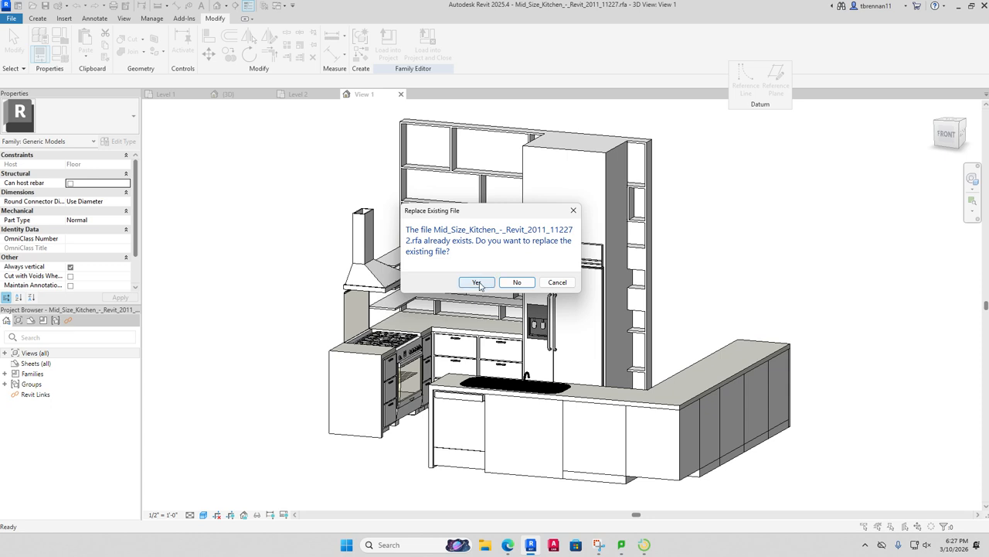
{"action": "left_click", "coordinate": [477, 283]}
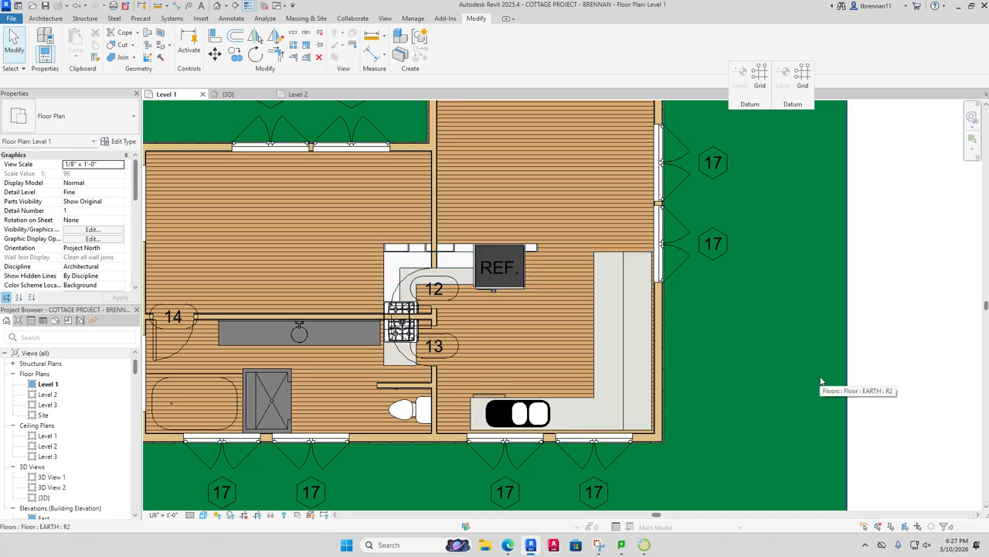
Step: Delete the placed mid-size kitchen from the Level 1 floor plan
{"action": "scroll", "coordinate": [650, 342], "scroll_direction": "down", "scroll_amount": 3}
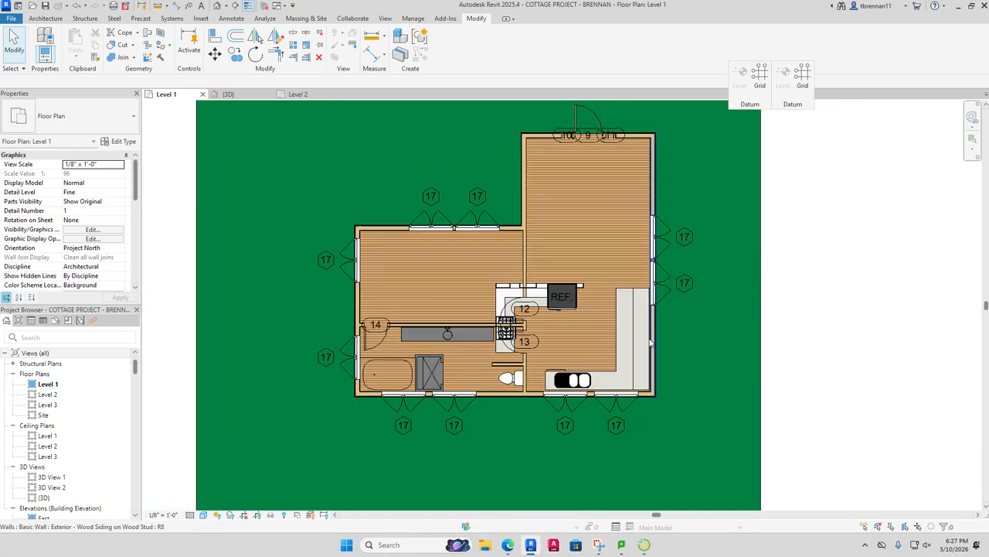
{"action": "left_click", "coordinate": [622, 345]}
{"action": "key", "text": "Delete"}
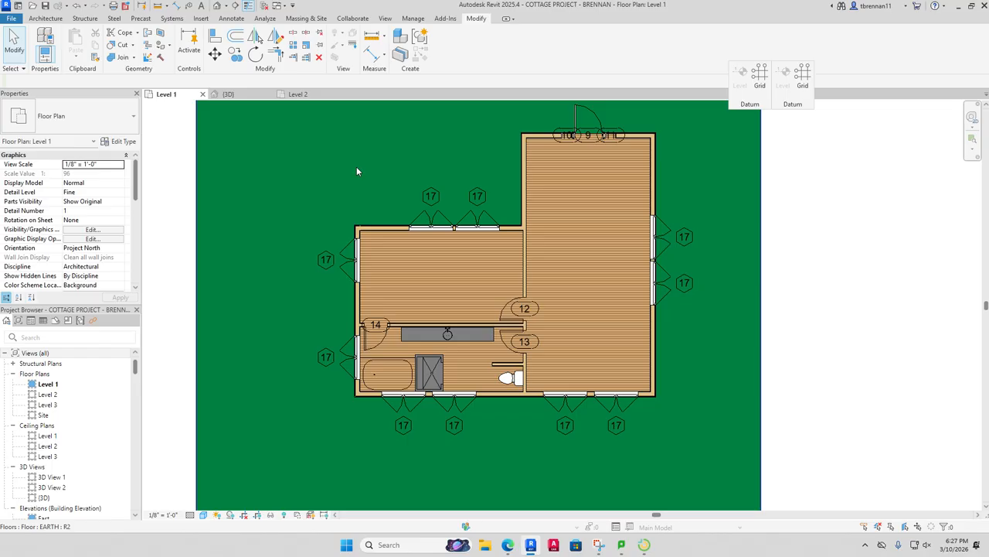
{"action": "left_click", "coordinate": [44, 19]}
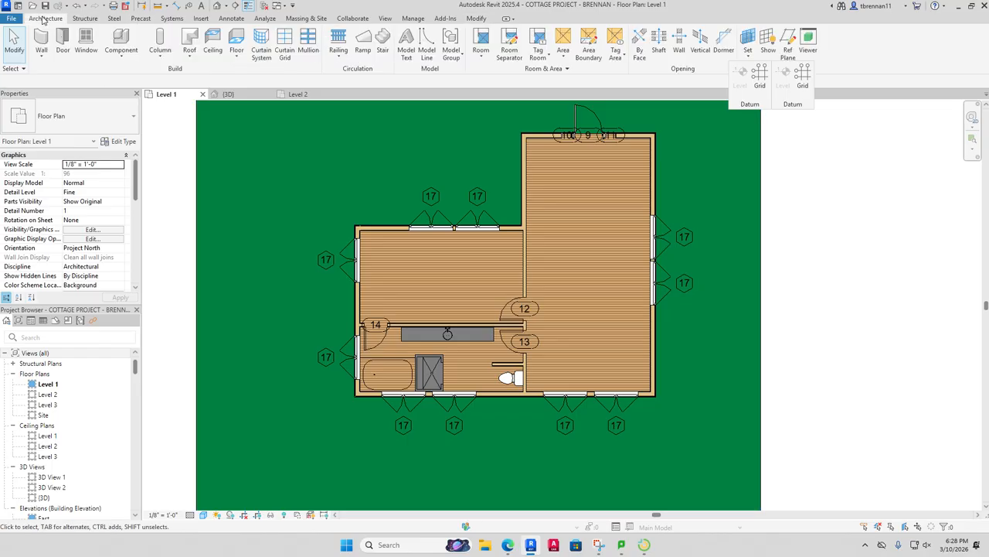
{"action": "left_click", "coordinate": [127, 61]}
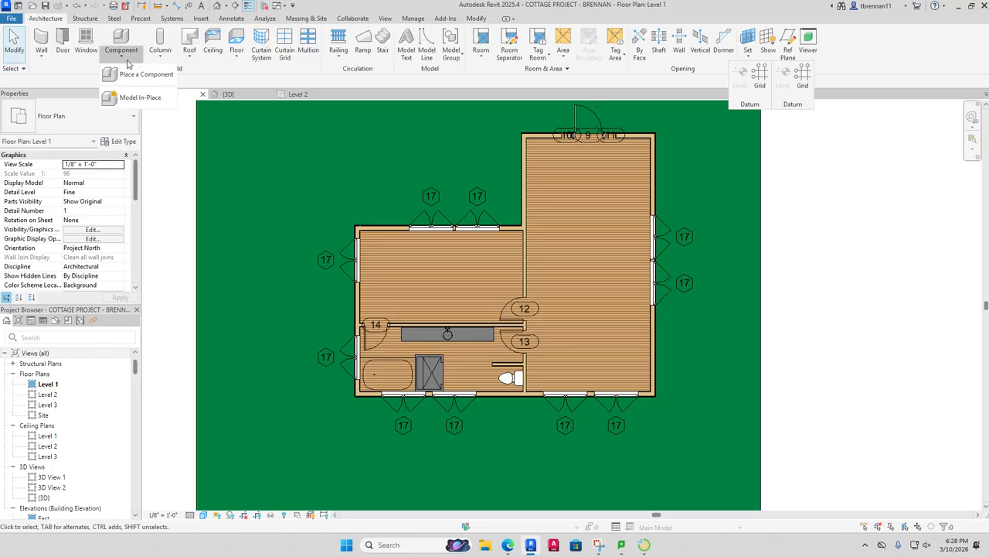
{"action": "left_click", "coordinate": [147, 74]}
{"action": "left_click", "coordinate": [133, 140]}
{"action": "left_click", "coordinate": [133, 120]}
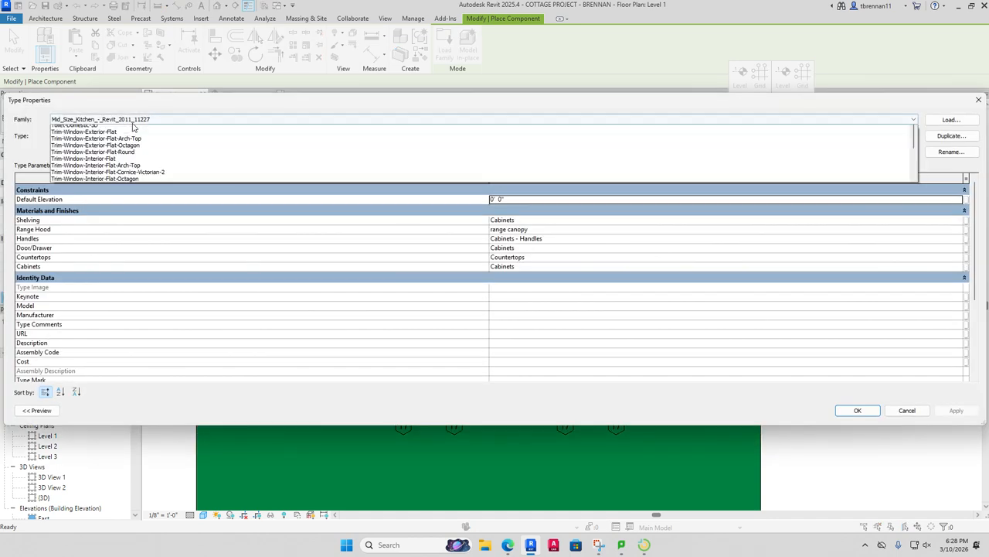
{"action": "left_click", "coordinate": [978, 100]}
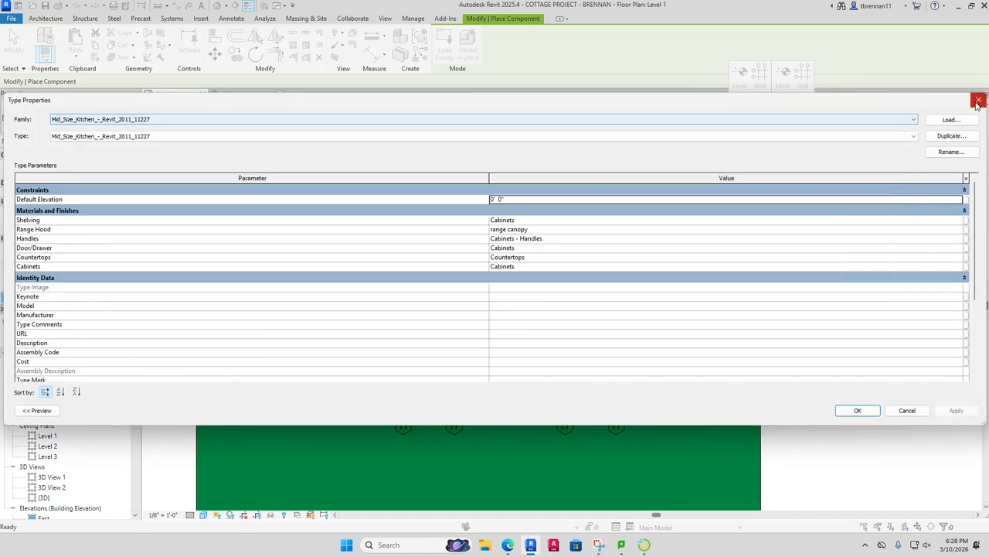
{"action": "left_click", "coordinate": [977, 101]}
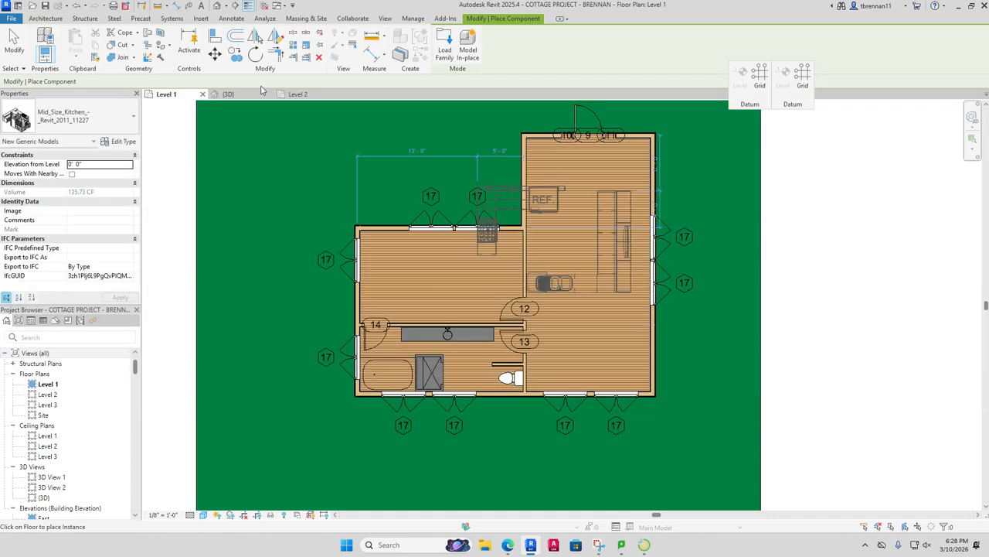
{"action": "key", "text": "Escape"}
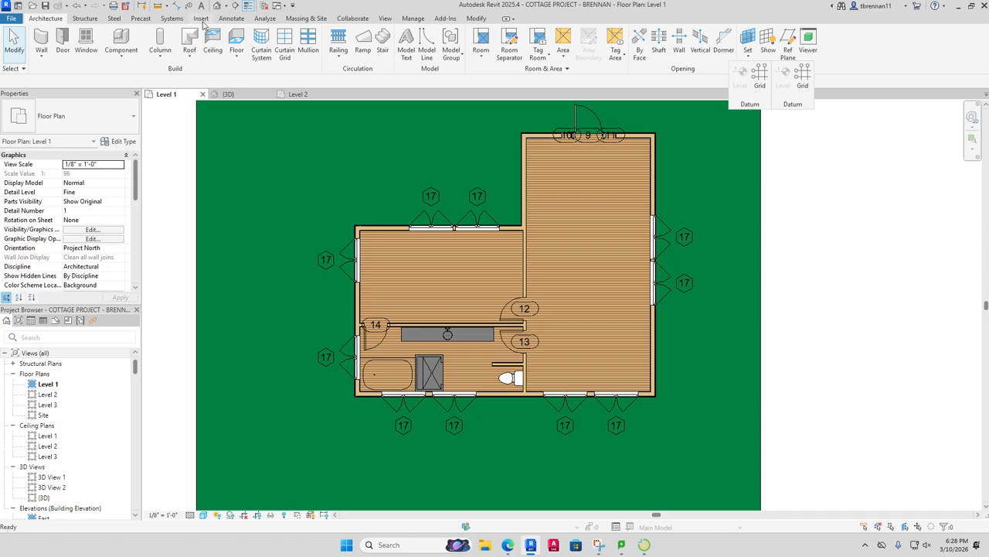
Step: Search the Autodesk family library for KITCHEN and load Kitchenette - Medium, overwriting the shared Refrigerator sub-component family with its version
{"action": "left_click", "coordinate": [200, 18]}
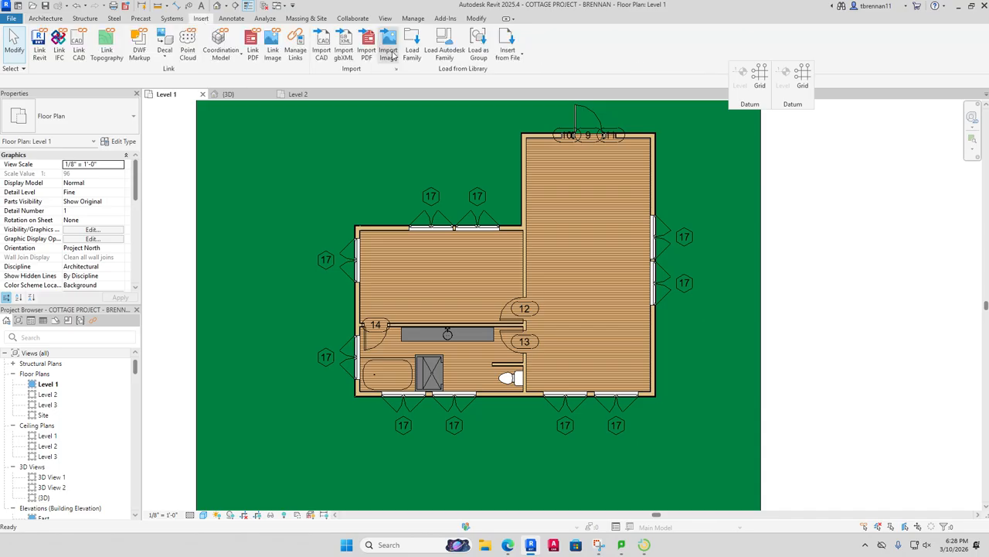
{"action": "left_click", "coordinate": [445, 42]}
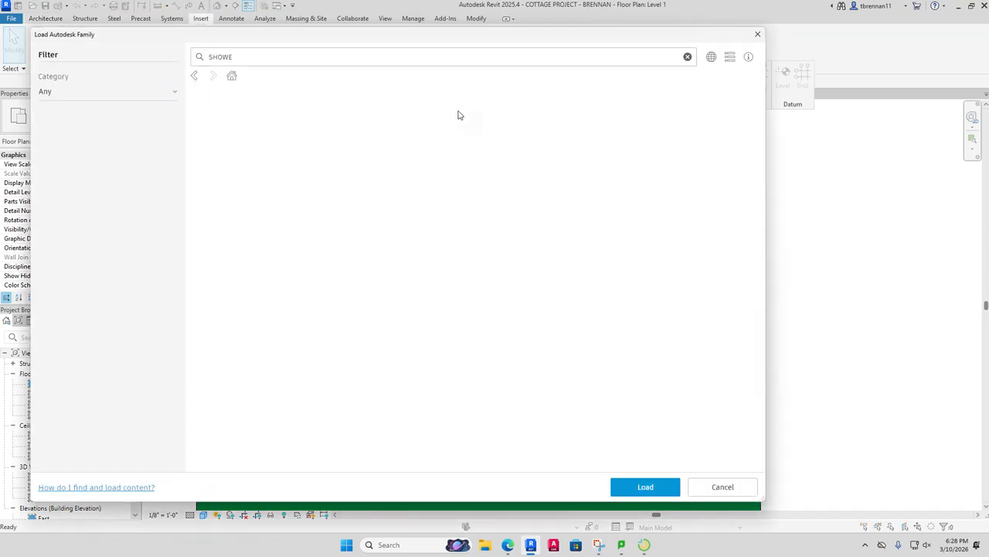
{"action": "left_click", "coordinate": [688, 56]}
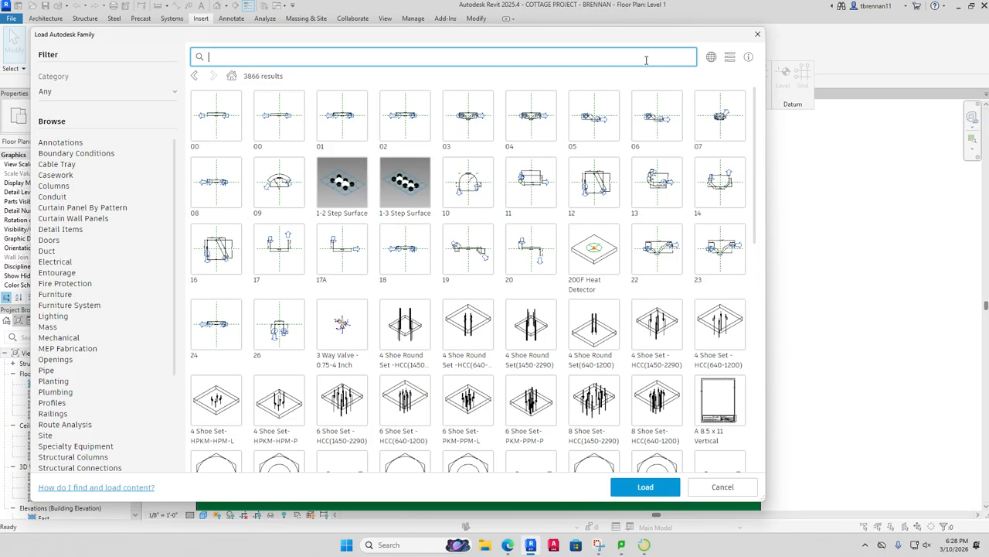
{"action": "type", "text": "KITCHEN"}
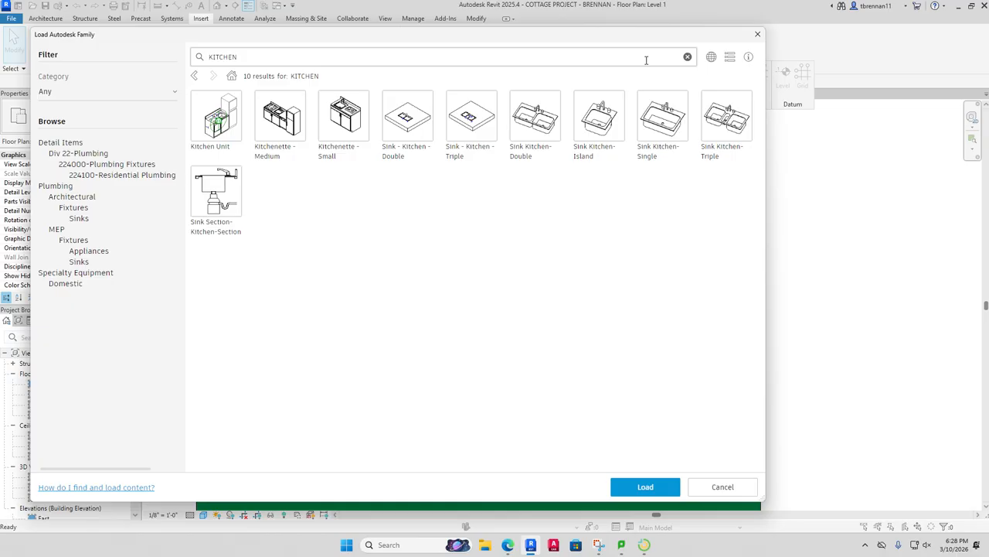
{"action": "left_click", "coordinate": [283, 130]}
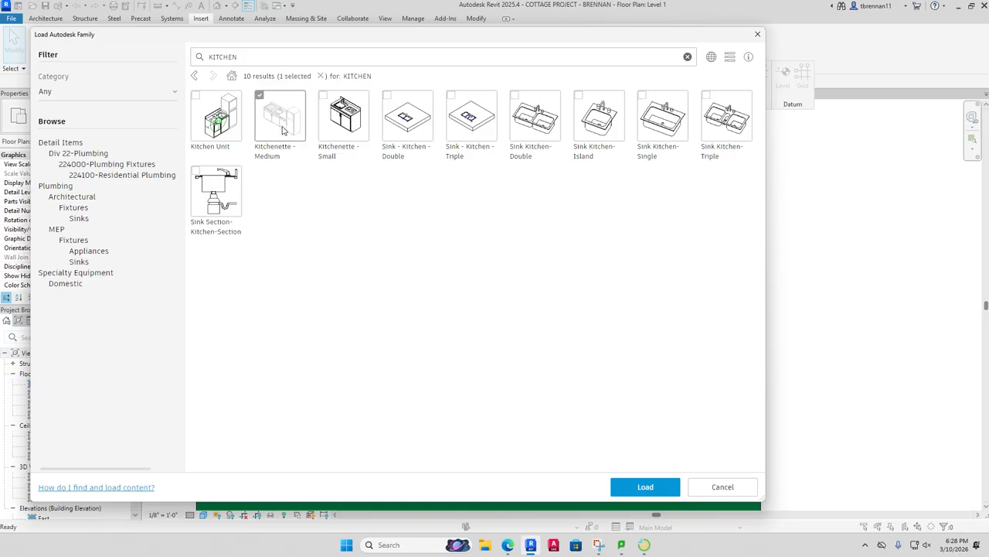
{"action": "left_click", "coordinate": [629, 485]}
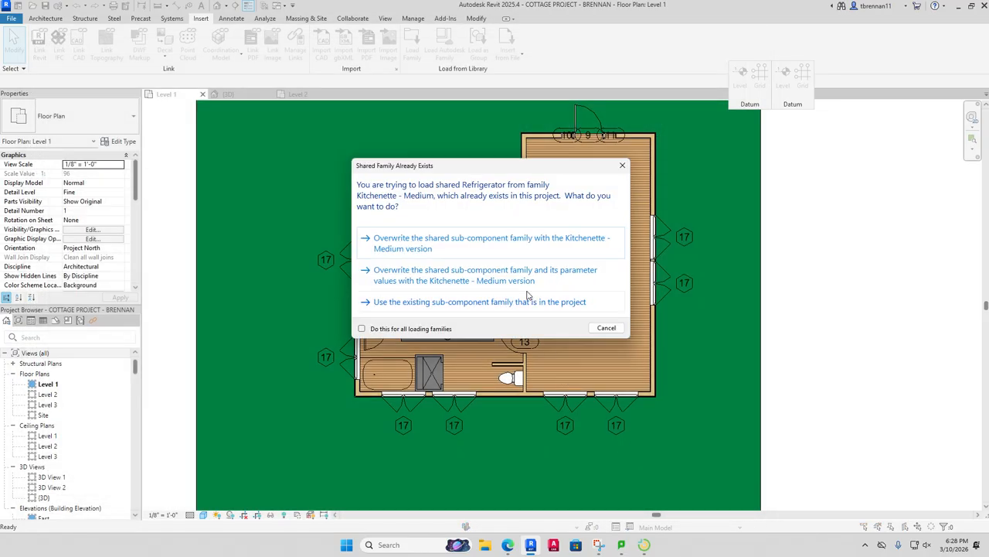
{"action": "left_click", "coordinate": [410, 244]}
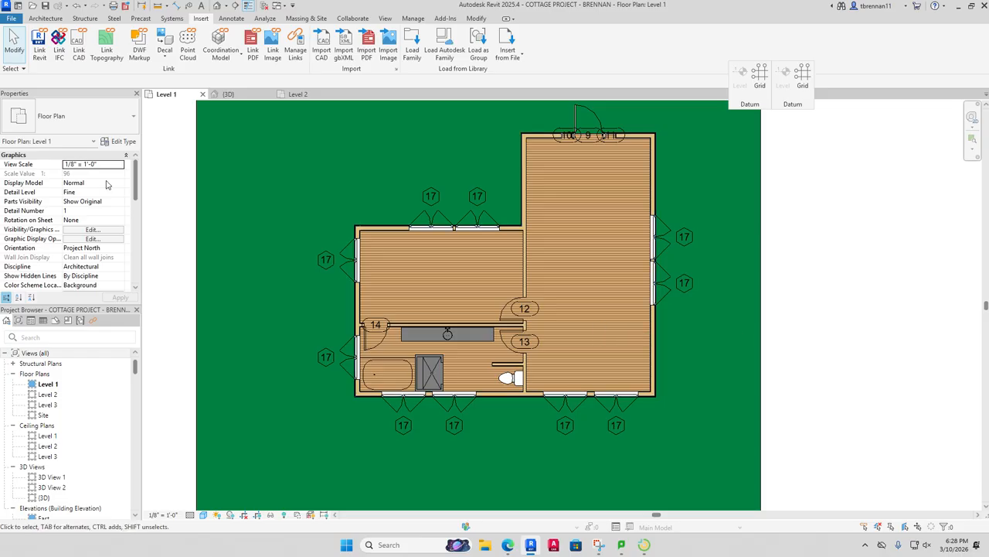
Step: Place a Kitchenette - Medium component, rotated 180 degrees, against the exterior wall with the two windows in the room beside the bathroom
{"action": "left_click", "coordinate": [46, 19]}
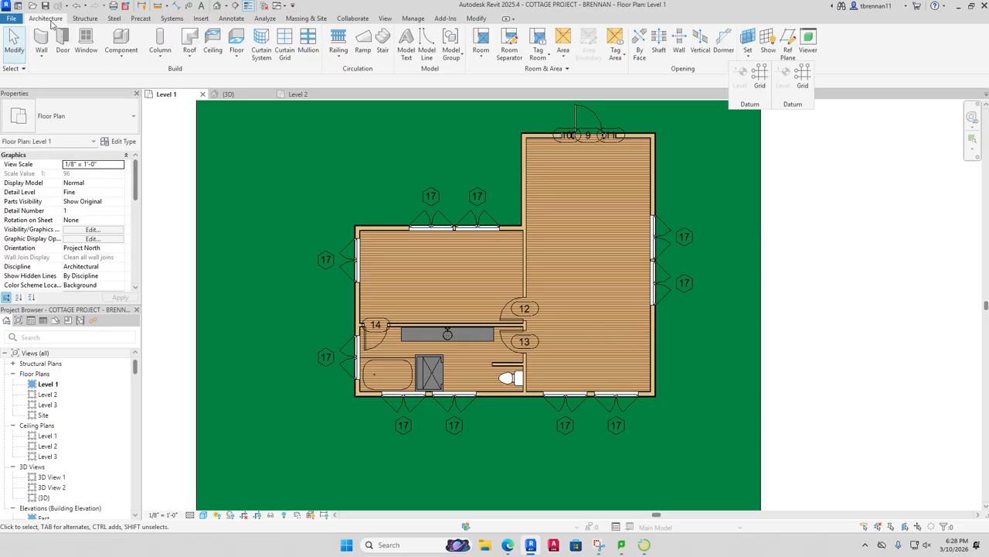
{"action": "left_click", "coordinate": [120, 48]}
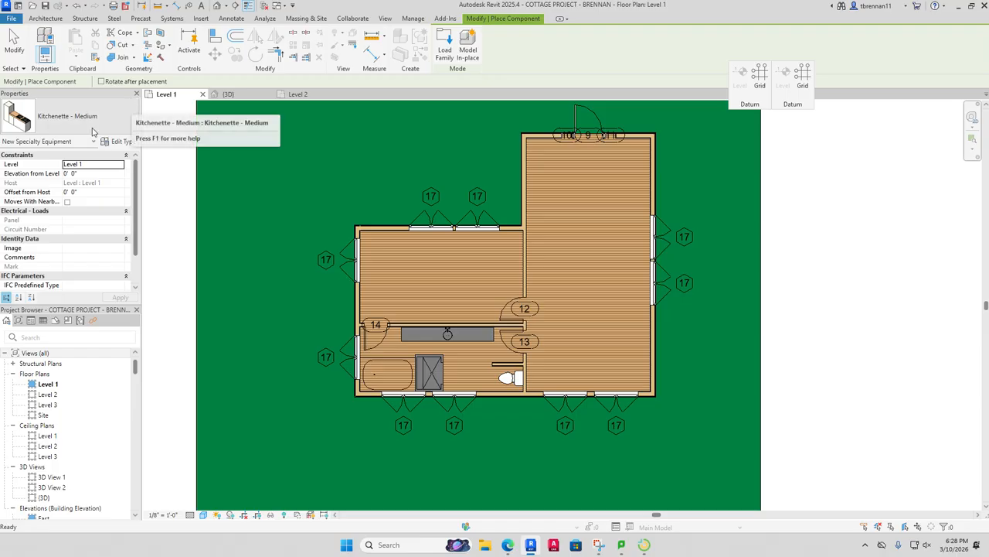
{"action": "scroll", "coordinate": [562, 341], "scroll_direction": "up", "scroll_amount": 1}
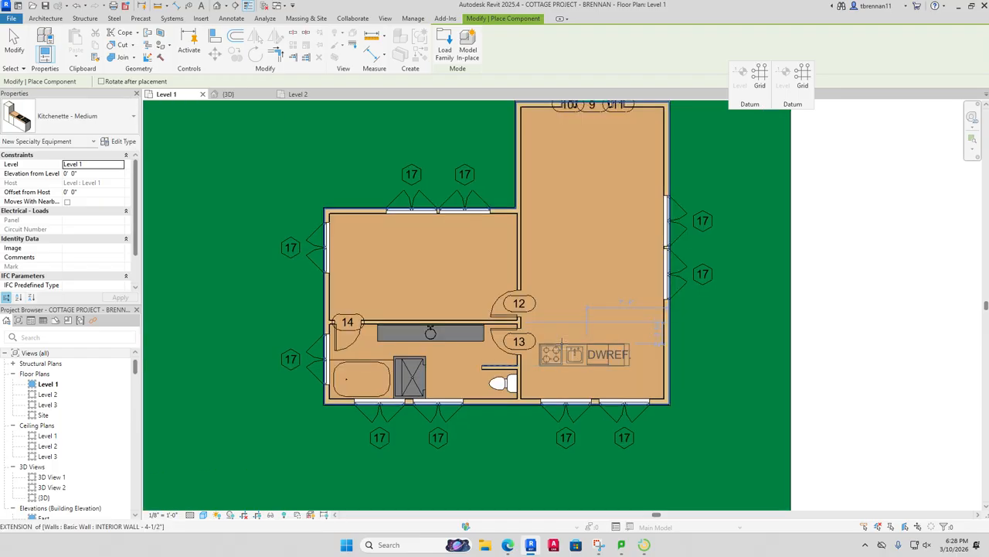
{"action": "scroll", "coordinate": [562, 341], "scroll_direction": "up", "scroll_amount": 3}
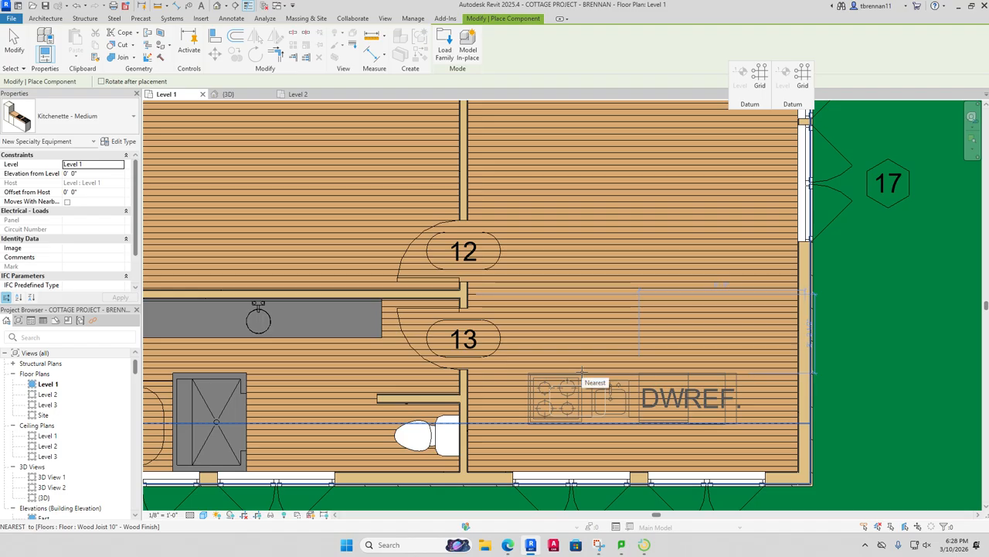
{"action": "key", "text": "space"}
{"action": "key", "text": "space"}
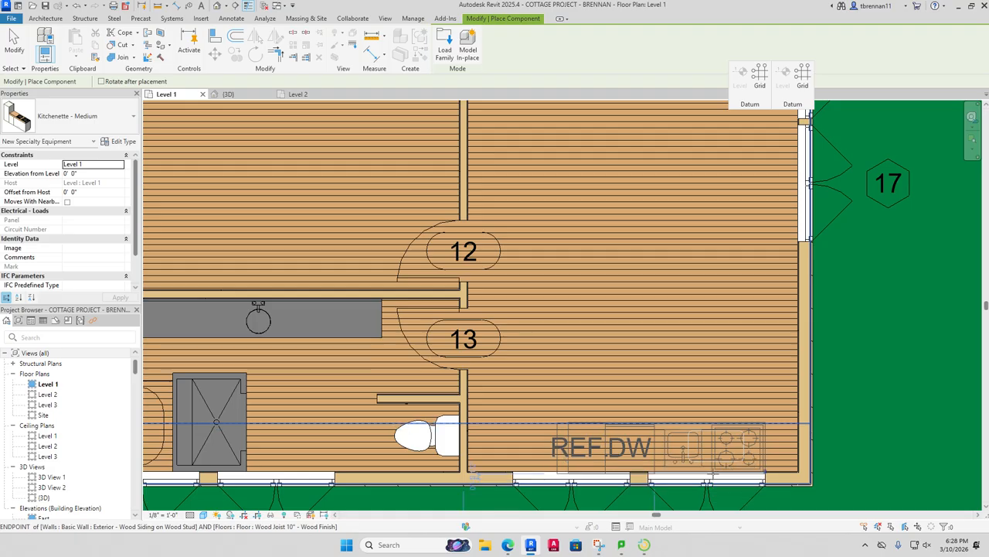
{"action": "left_click", "coordinate": [473, 474]}
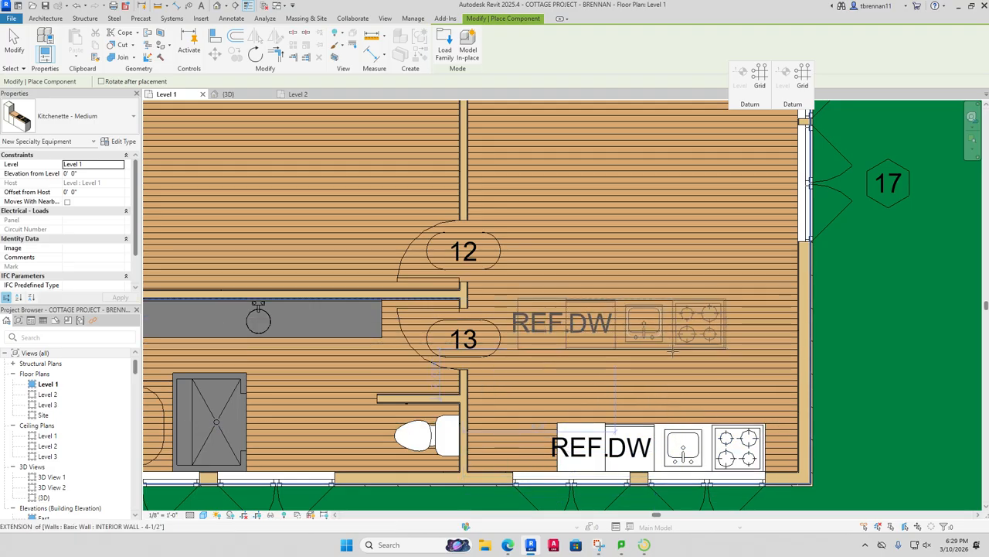
{"action": "key", "text": "Escape"}
{"action": "key", "text": "Escape"}
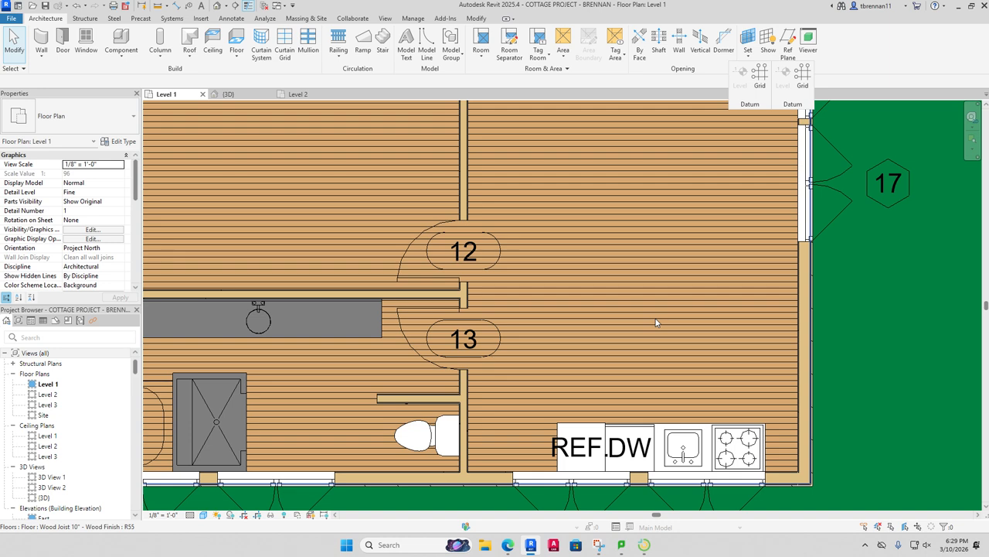
Step: Create a camera view from near the entry door of the long room, aimed at the kitchenette on the far wall
{"action": "scroll", "coordinate": [467, 335], "scroll_direction": "down", "scroll_amount": 5}
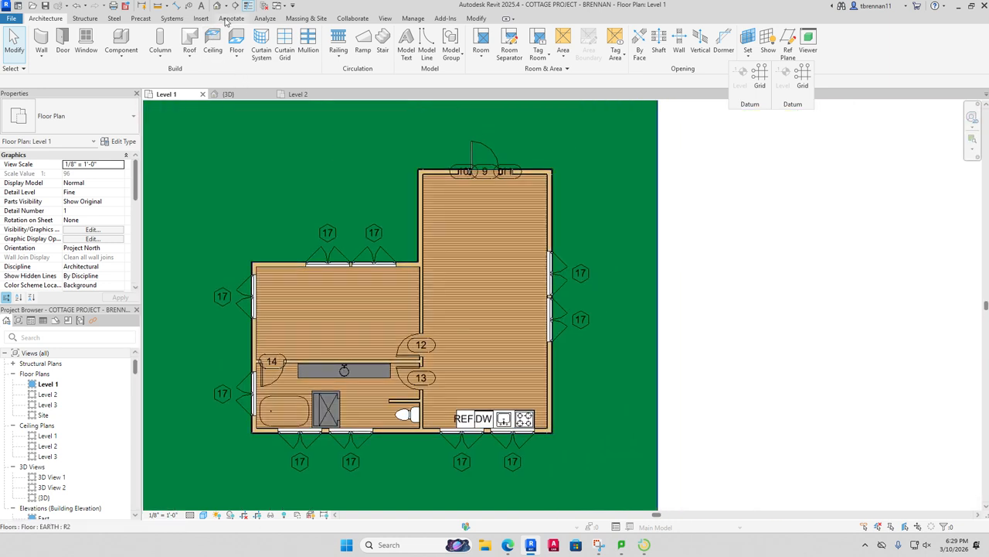
{"action": "left_click", "coordinate": [226, 6]}
{"action": "left_click", "coordinate": [234, 30]}
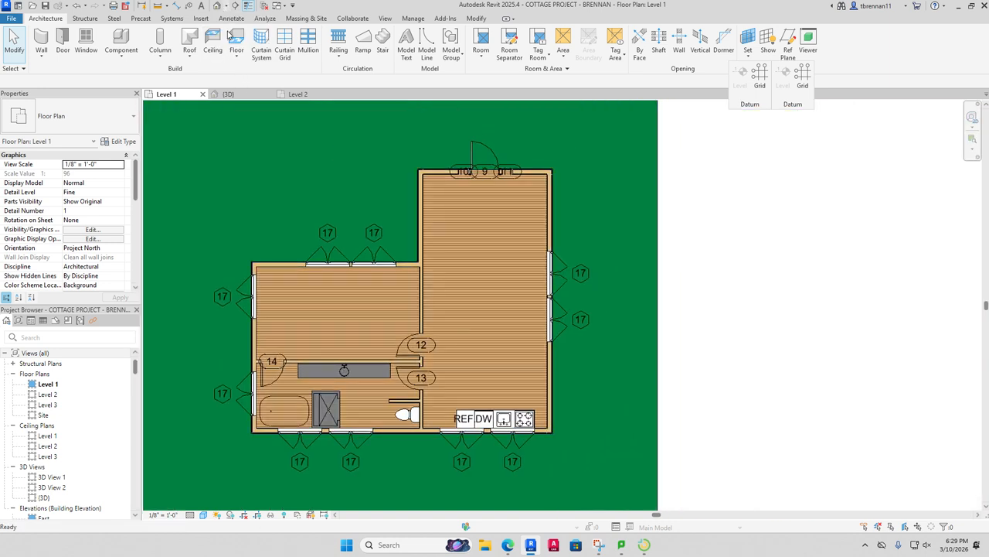
{"action": "left_click", "coordinate": [470, 212]}
{"action": "left_click", "coordinate": [515, 503]}
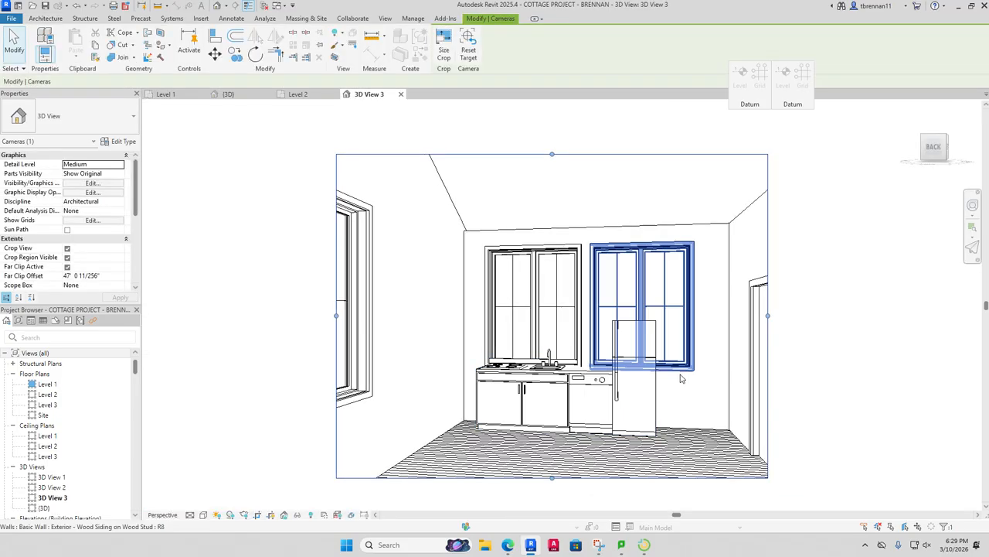
{"action": "middle_click_drag", "start_coordinate": [716, 391], "coordinate": [727, 377]}
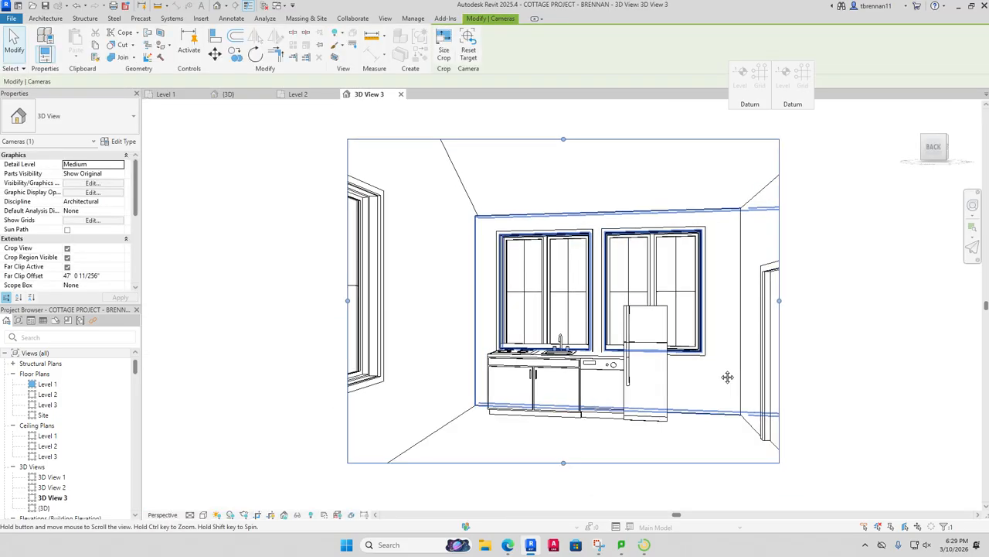
Step: Change the window behind the refrigerator to the Window-Casement-Double 34" x 36" type
{"action": "scroll", "coordinate": [703, 398], "scroll_direction": "up", "scroll_amount": 3}
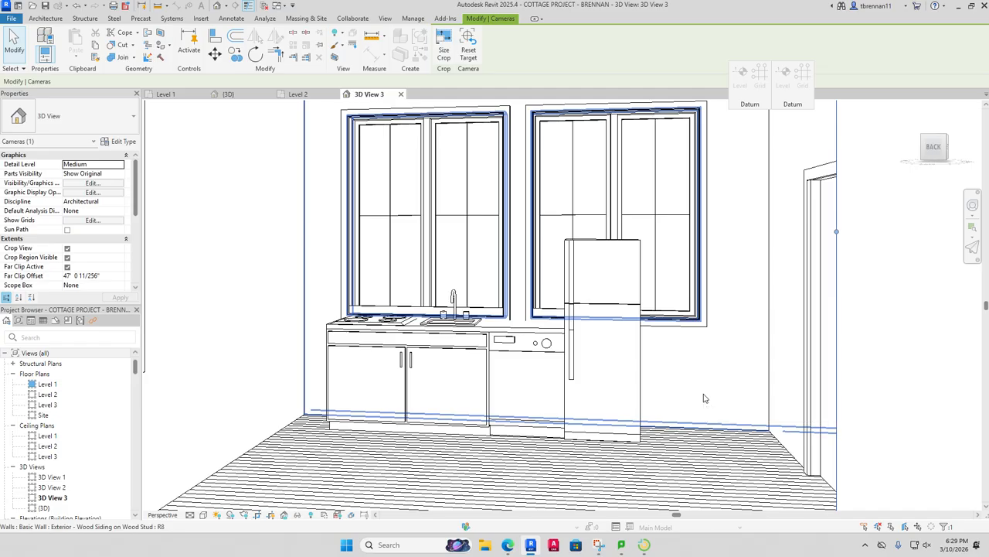
{"action": "key", "text": "Escape"}
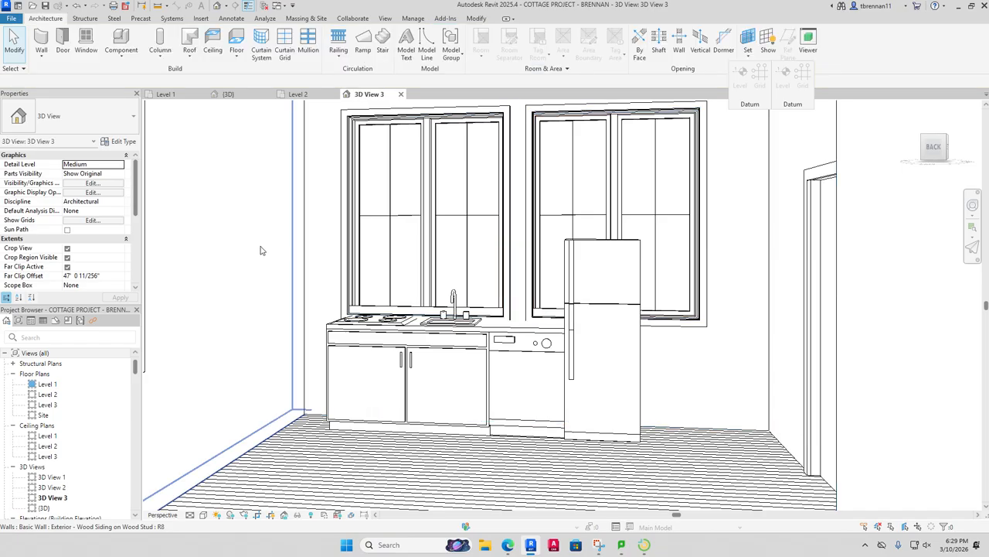
{"action": "left_click", "coordinate": [546, 194]}
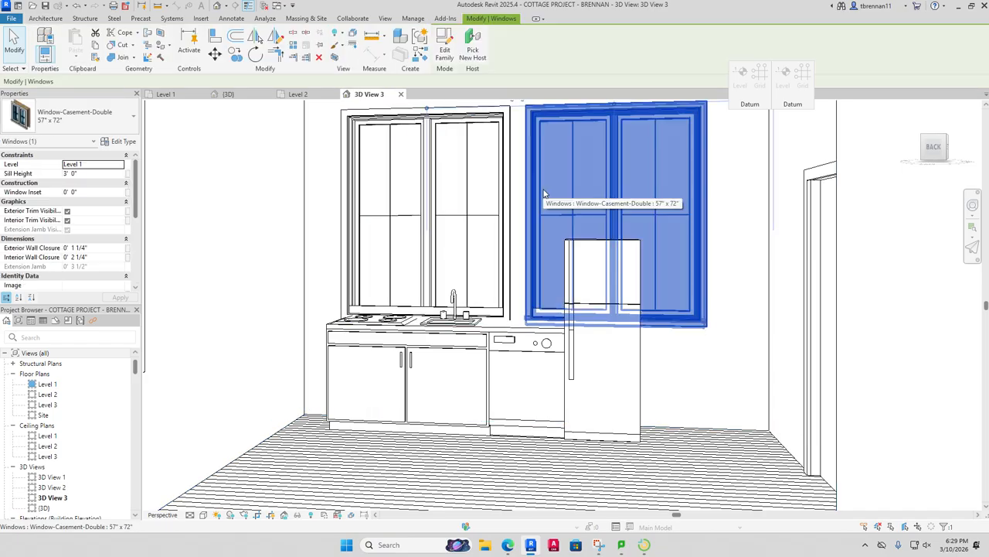
{"action": "left_click", "coordinate": [134, 124]}
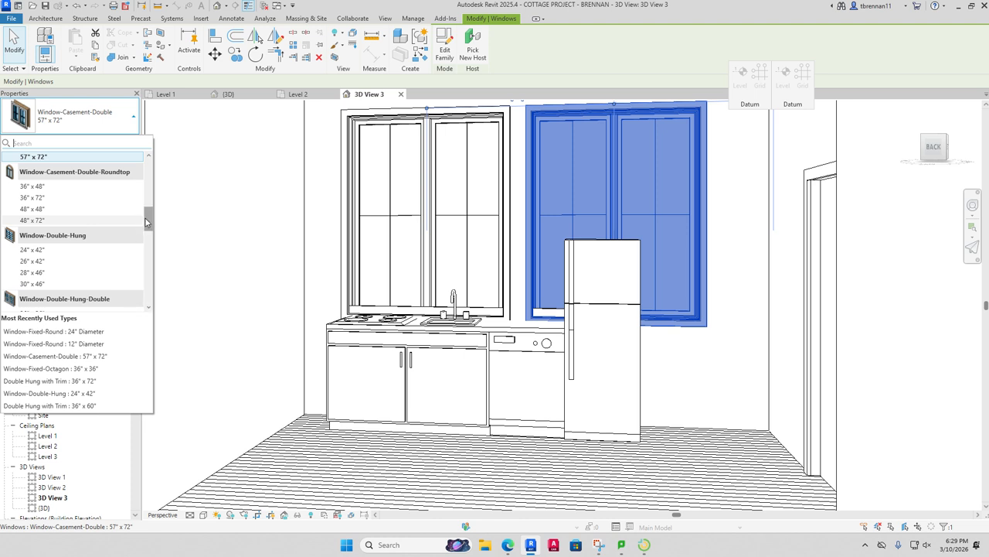
{"action": "left_click_drag", "start_coordinate": [147, 220], "coordinate": [147, 198]}
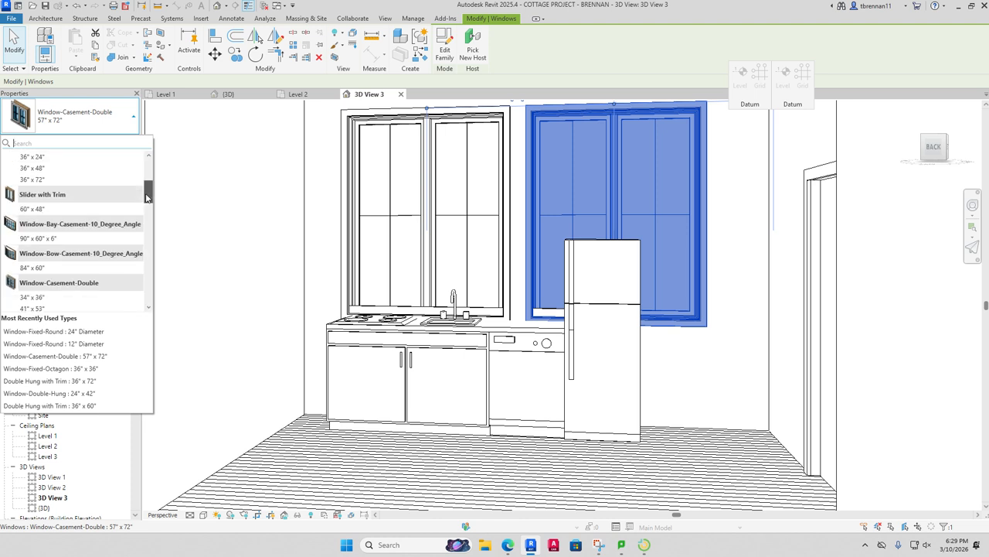
{"action": "left_click_drag", "start_coordinate": [146, 197], "coordinate": [150, 160]}
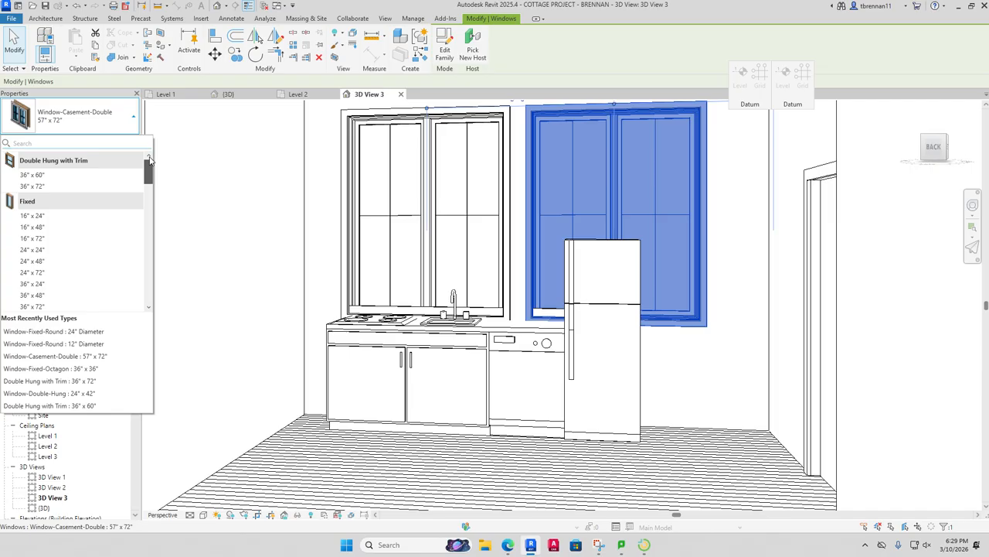
{"action": "mouse_move", "coordinate": [63, 179]}
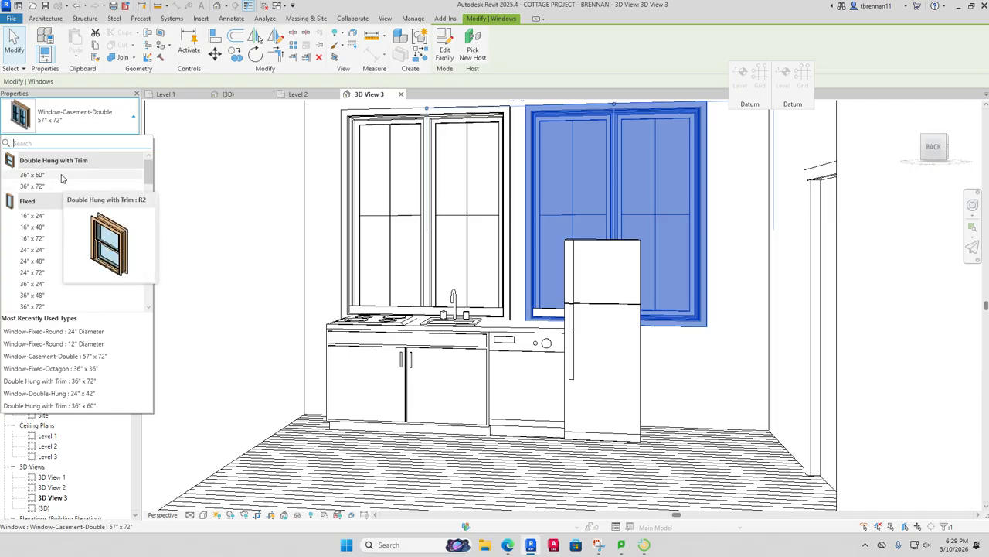
{"action": "scroll", "coordinate": [65, 267], "scroll_direction": "down", "scroll_amount": 5}
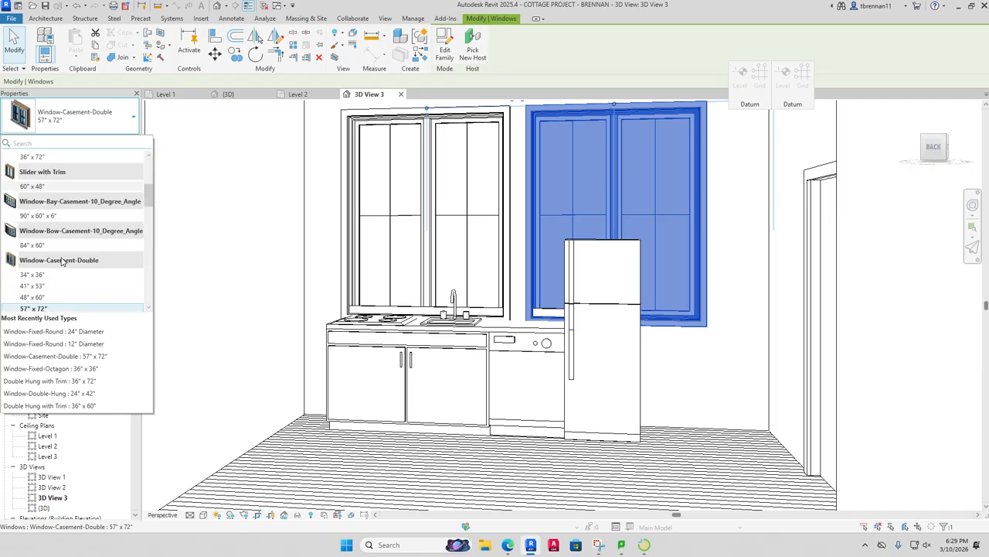
{"action": "scroll", "coordinate": [61, 263], "scroll_direction": "down", "scroll_amount": 5}
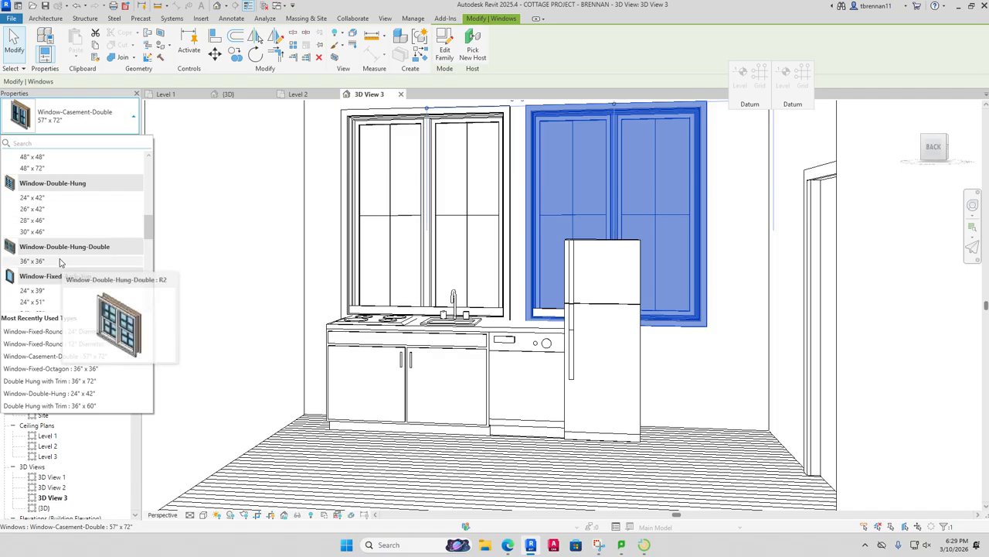
{"action": "scroll", "coordinate": [60, 263], "scroll_direction": "down", "scroll_amount": 3}
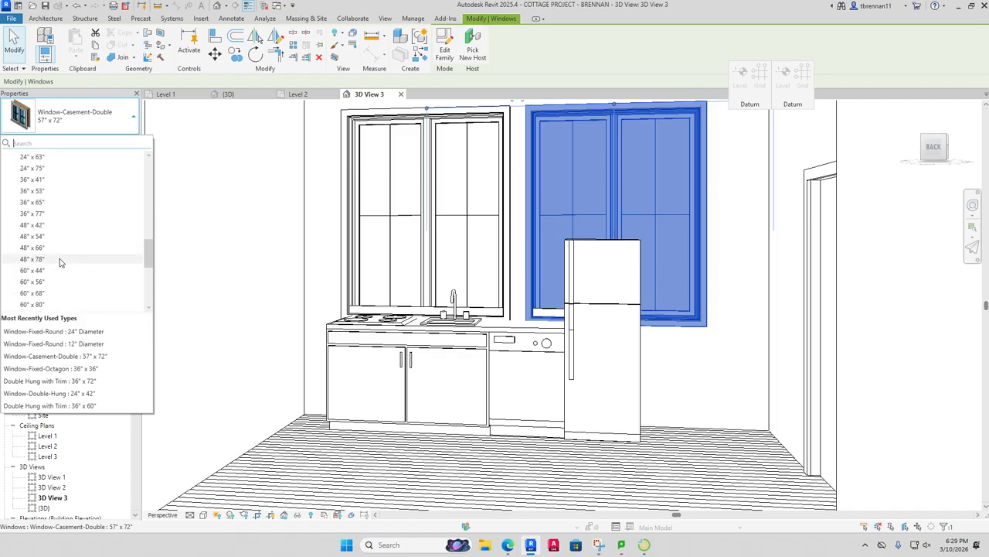
{"action": "scroll", "coordinate": [61, 263], "scroll_direction": "down", "scroll_amount": 5}
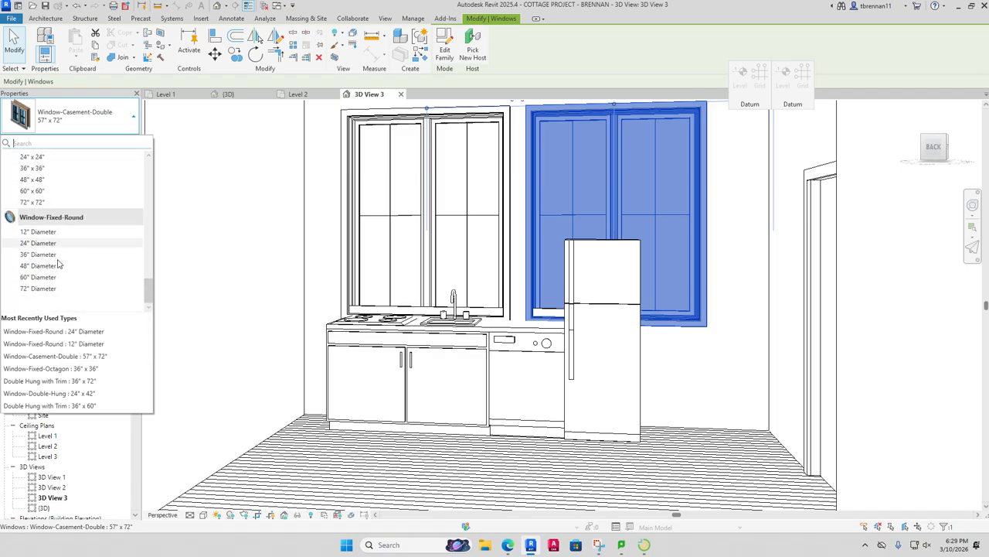
{"action": "scroll", "coordinate": [58, 264], "scroll_direction": "up", "scroll_amount": 5}
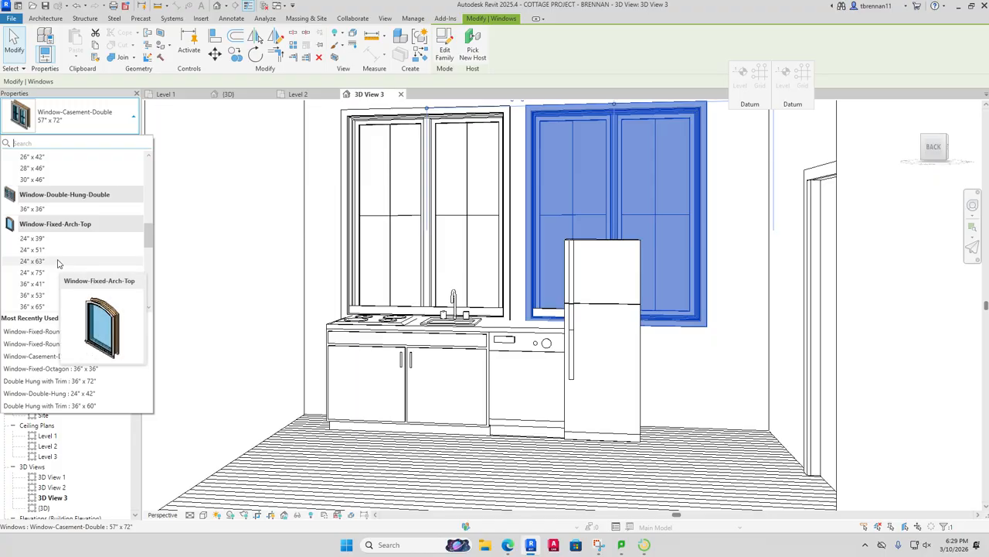
{"action": "scroll", "coordinate": [58, 263], "scroll_direction": "up", "scroll_amount": 1}
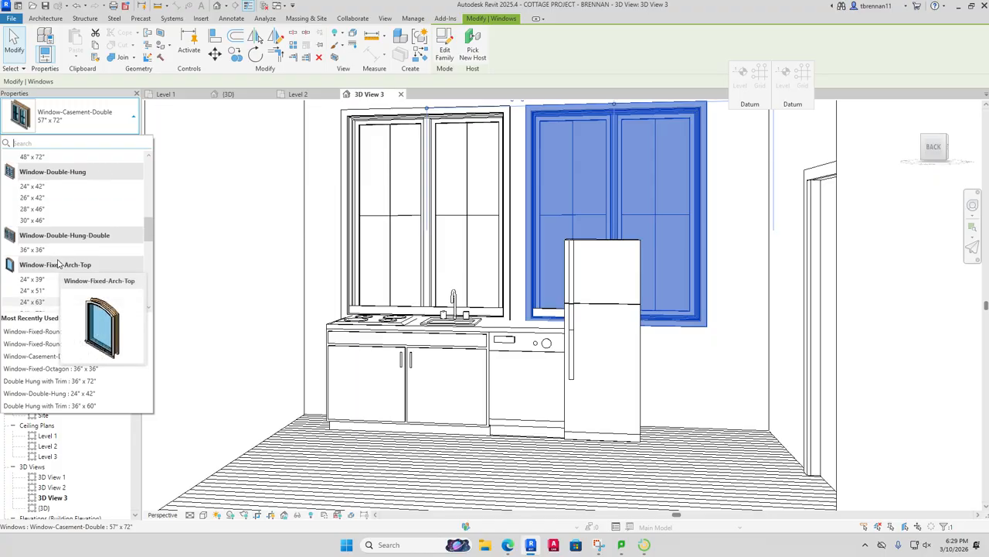
{"action": "scroll", "coordinate": [58, 264], "scroll_direction": "up", "scroll_amount": 3}
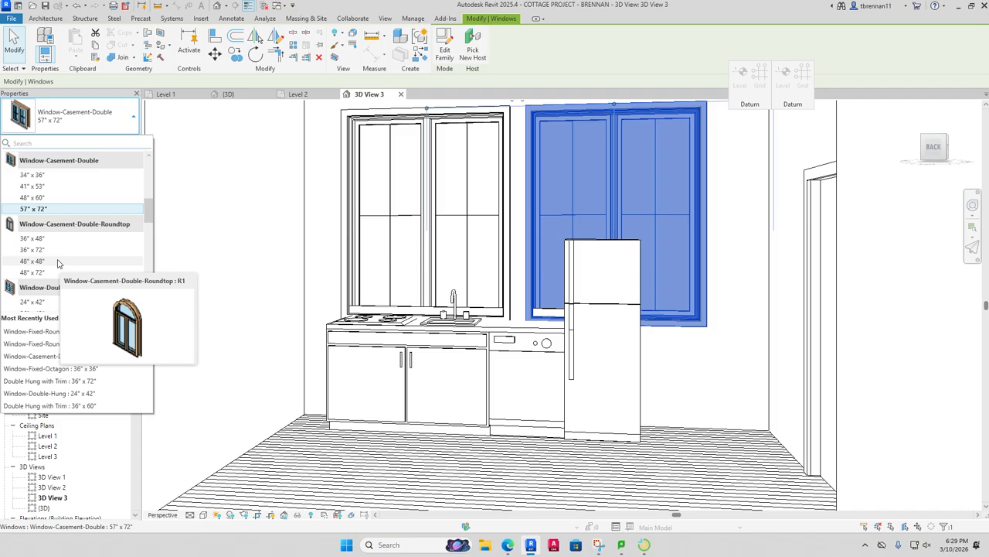
{"action": "scroll", "coordinate": [58, 263], "scroll_direction": "up", "scroll_amount": 1}
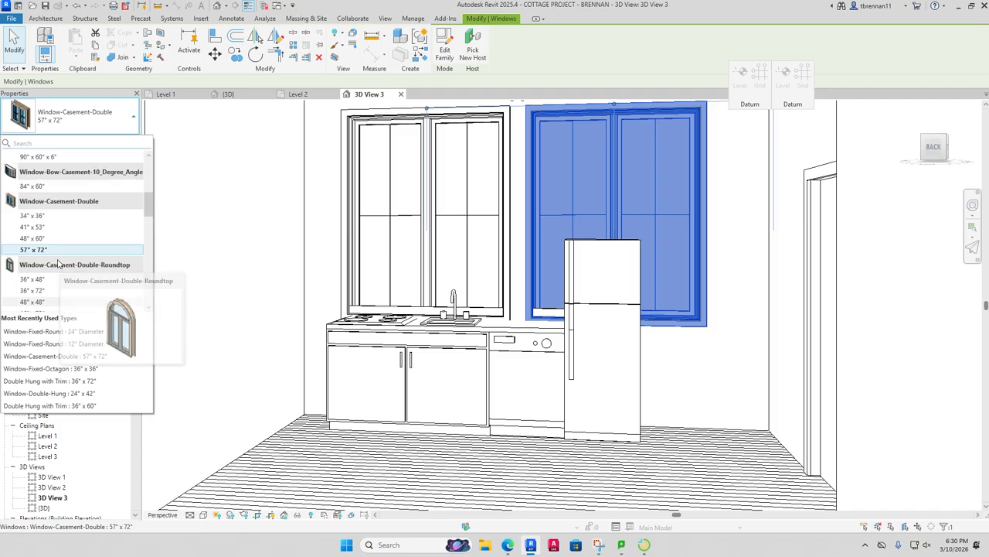
{"action": "left_click", "coordinate": [38, 217]}
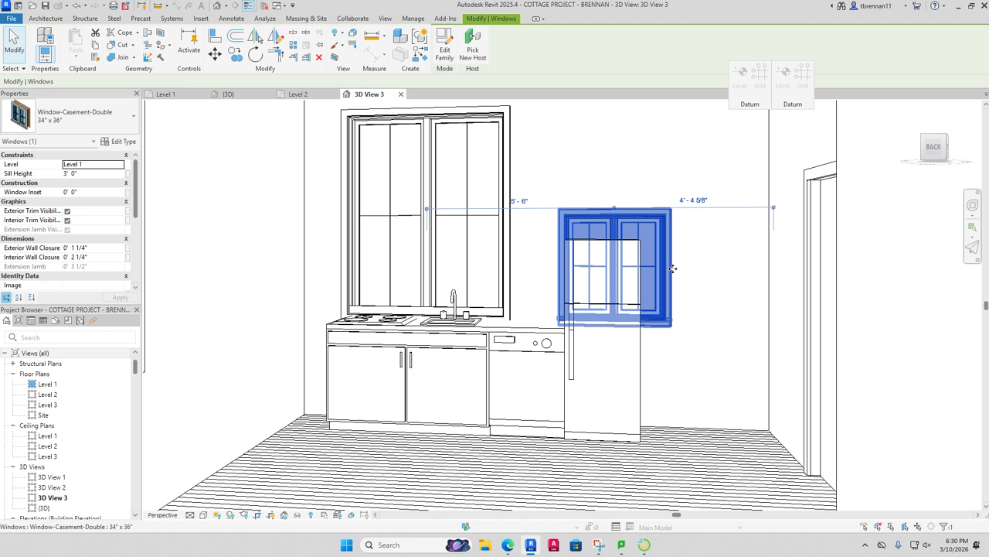
Step: Move the resized window along the wall clear of the refrigerator, about 8'-0" from the window above the sink
{"action": "left_click_drag", "start_coordinate": [672, 268], "coordinate": [758, 268]}
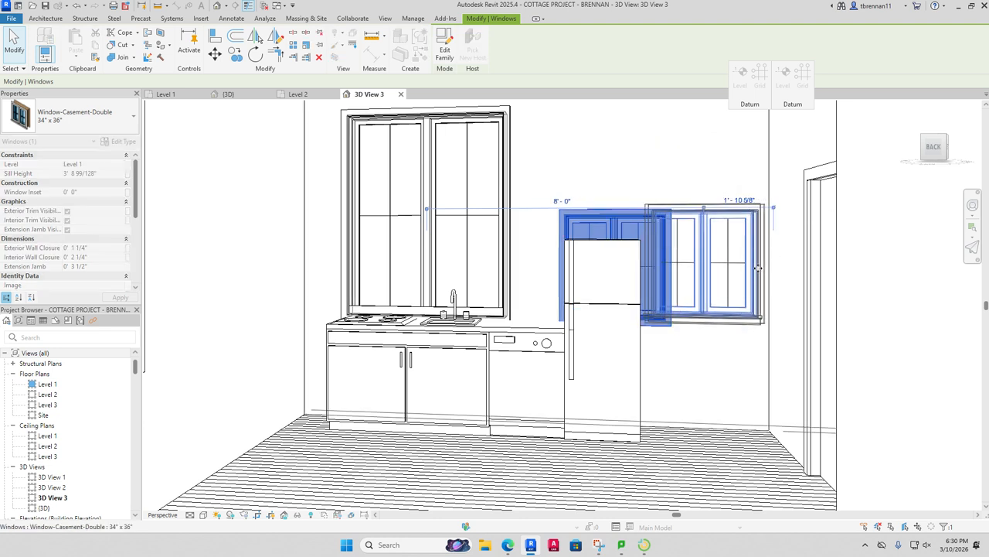
{"action": "left_click", "coordinate": [722, 404]}
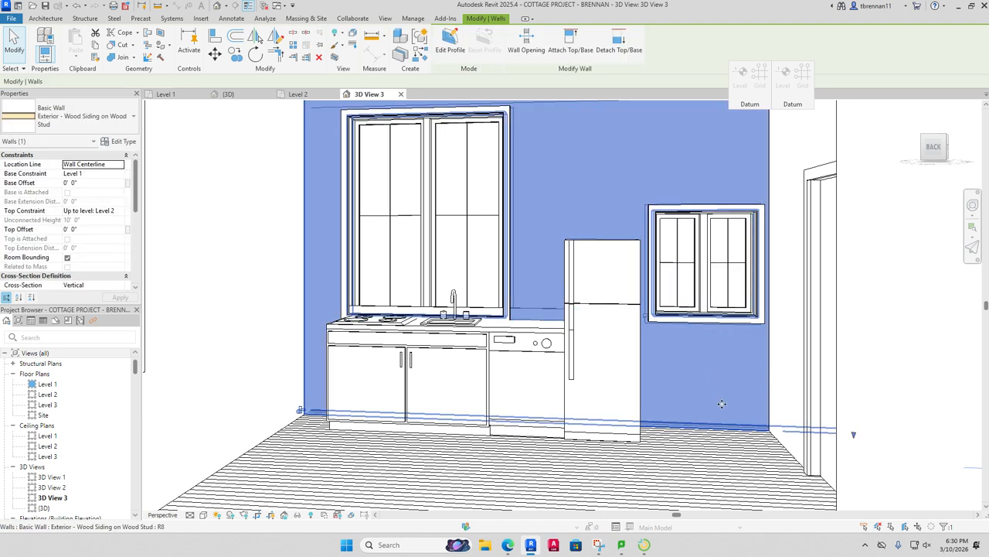
{"action": "left_click", "coordinate": [895, 317]}
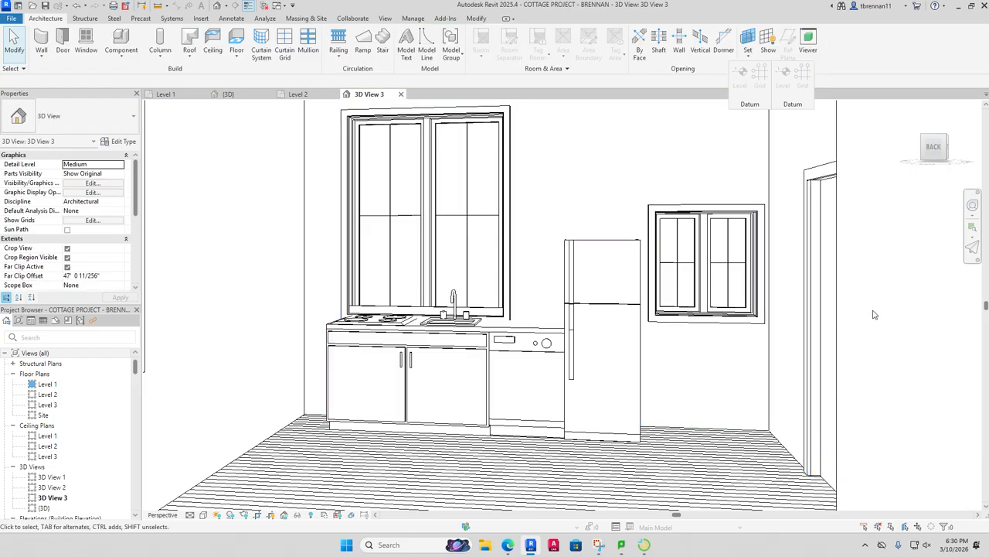
Step: Change the window above the sink to Window-Casement-Double 34" x 36" and shift it slightly up the wall
{"action": "left_click", "coordinate": [503, 259]}
{"action": "left_click", "coordinate": [132, 121]}
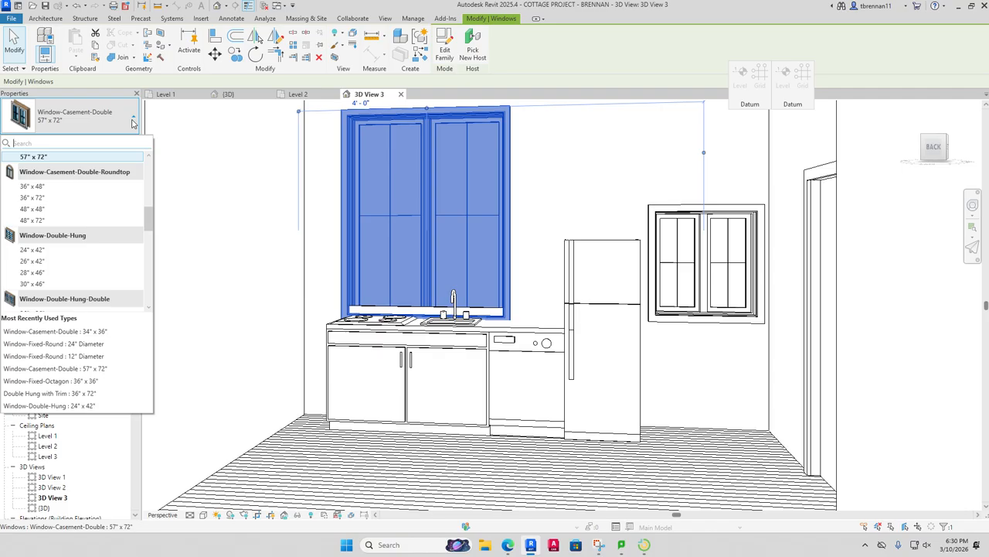
{"action": "left_click", "coordinate": [99, 332]}
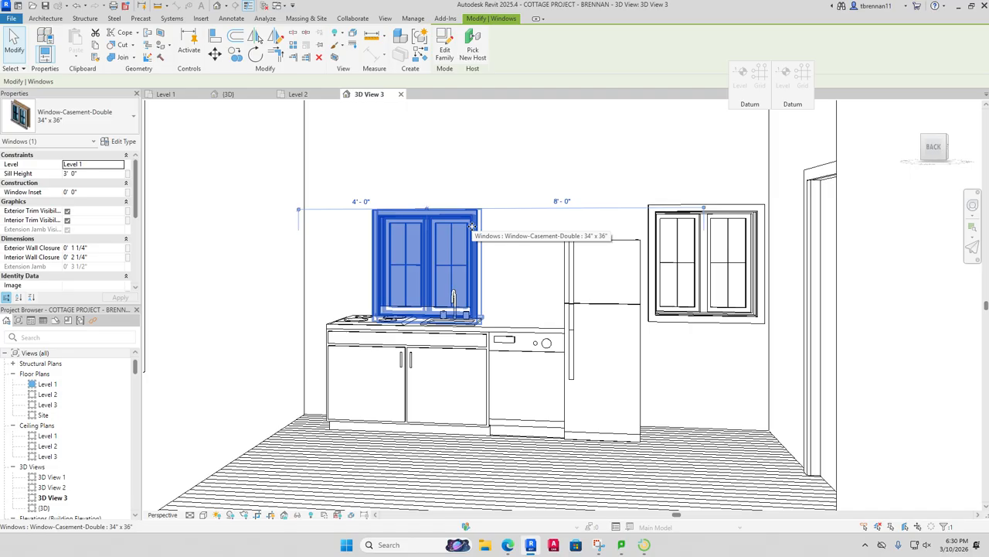
{"action": "left_click_drag", "start_coordinate": [471, 226], "coordinate": [465, 225]}
{"action": "key", "text": "Escape"}
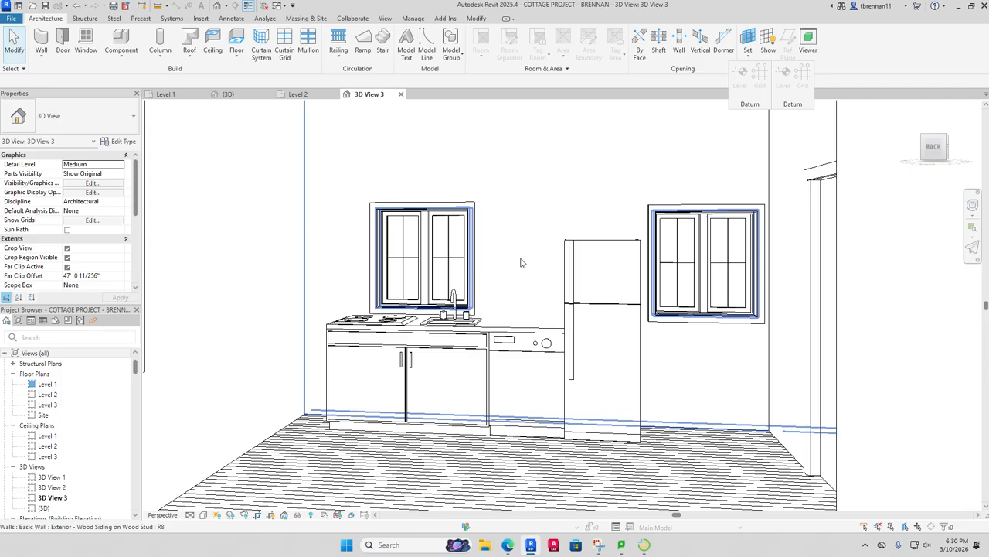
Step: Set the camera view's visual style to Realistic
{"action": "left_click", "coordinate": [521, 262]}
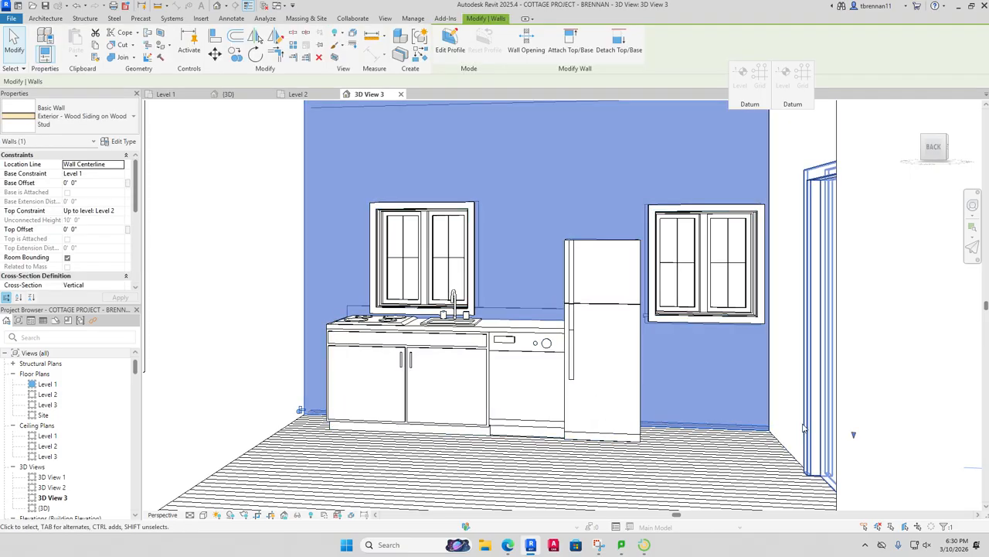
{"action": "left_click", "coordinate": [203, 515]}
{"action": "left_click", "coordinate": [220, 502]}
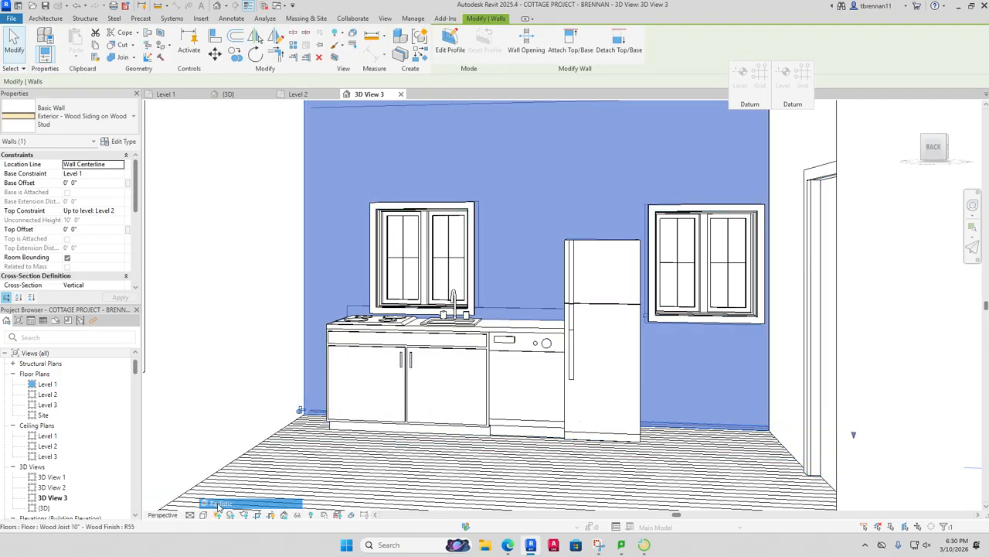
{"action": "key", "text": "Escape"}
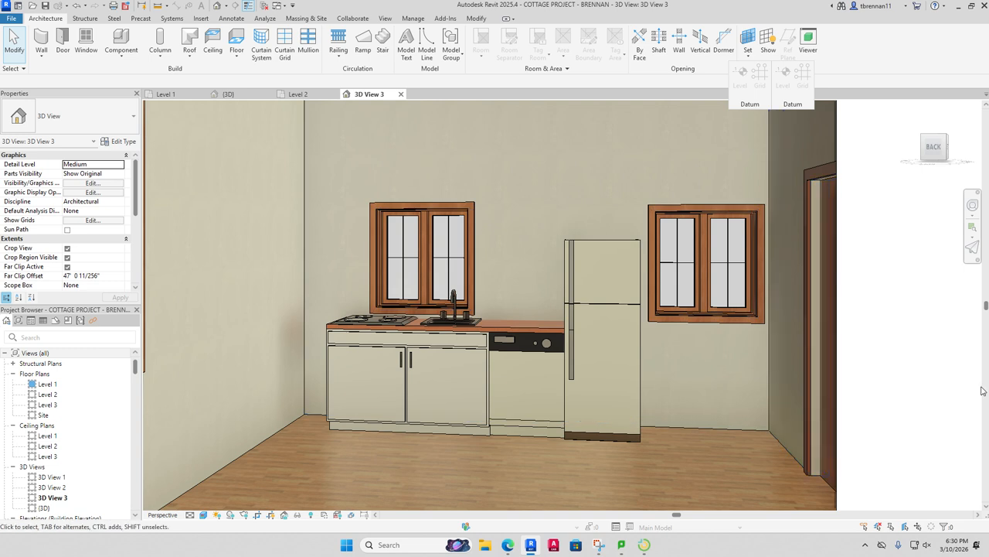
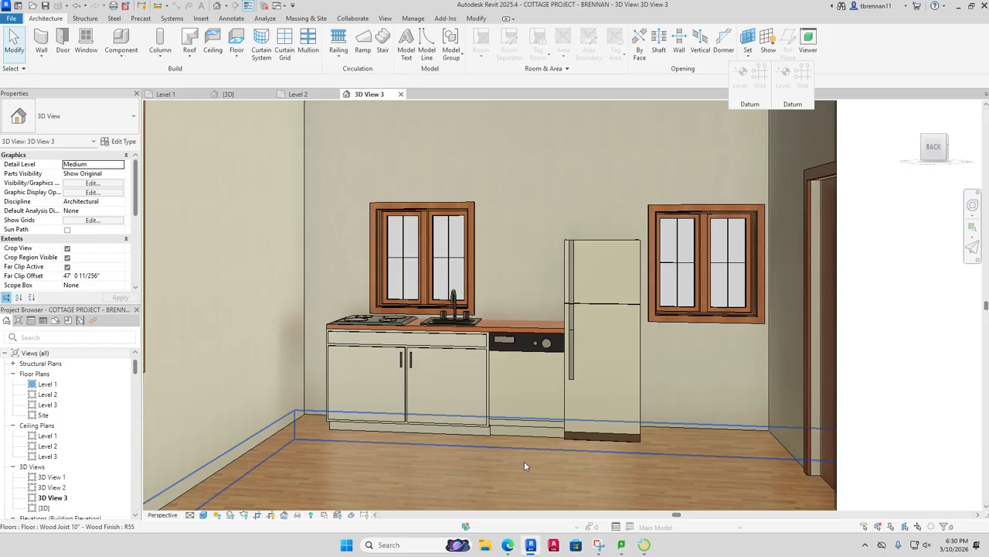
Step: Move the kitchenette in the Level 1 floor plan into the room's exterior corner, flush against both walls
{"action": "left_click", "coordinate": [474, 410]}
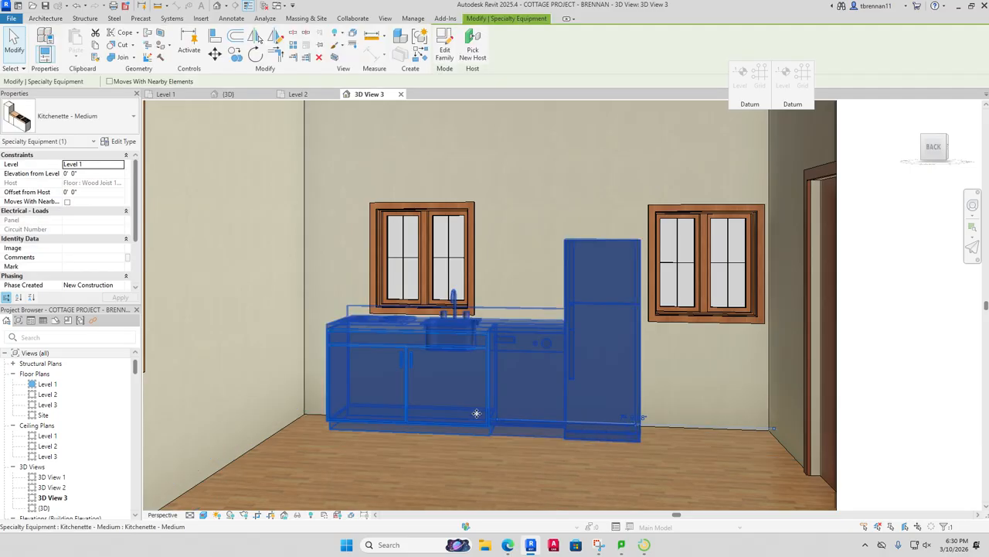
{"action": "left_click", "coordinate": [165, 93]}
{"action": "scroll", "coordinate": [488, 418], "scroll_direction": "up", "scroll_amount": 5}
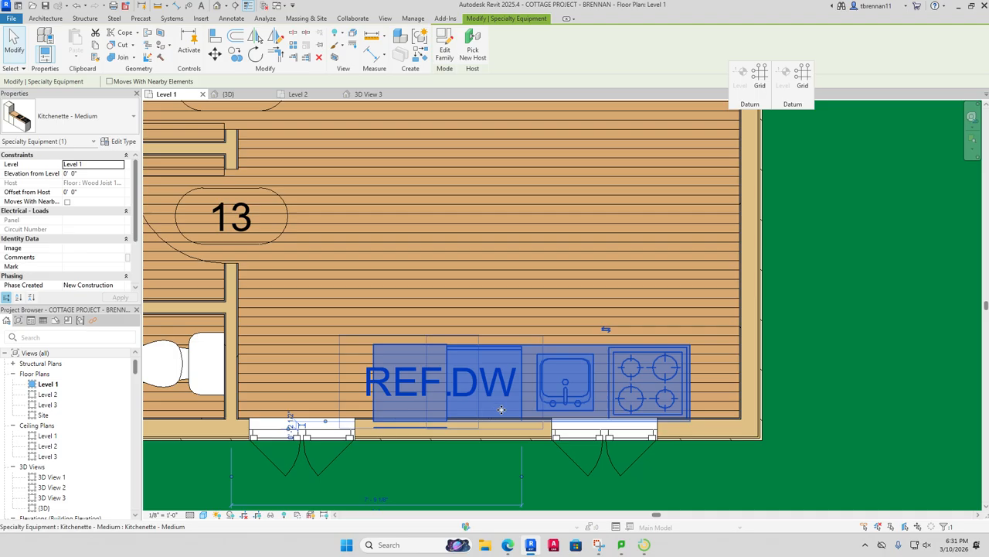
{"action": "left_click_drag", "start_coordinate": [497, 409], "coordinate": [547, 404]}
{"action": "key", "text": "Escape"}
Step: Shift the window behind the sink along the wall to line up with the sink, about 3'-6" from the side wall
{"action": "left_click", "coordinate": [620, 430]}
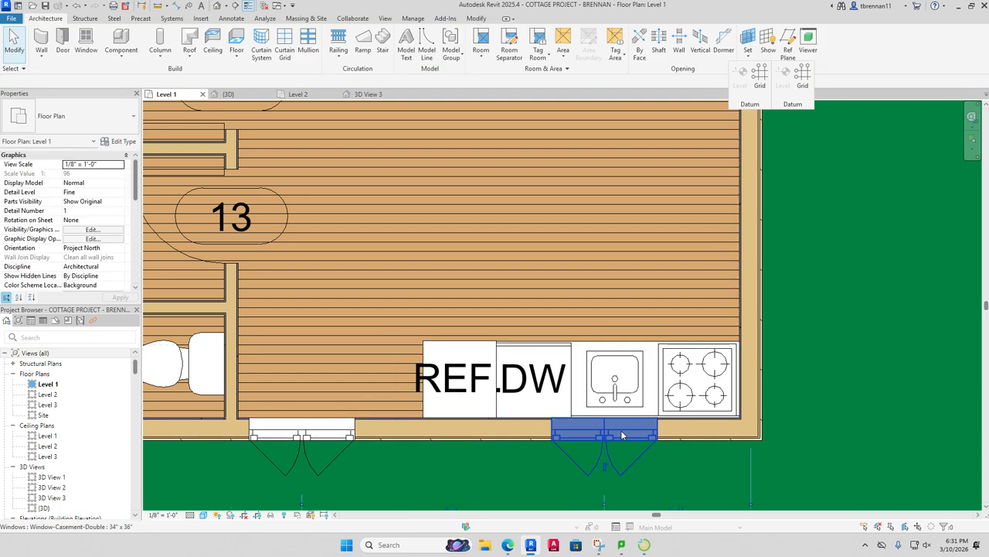
{"action": "left_click_drag", "start_coordinate": [627, 429], "coordinate": [661, 429]}
{"action": "key", "text": "Escape"}
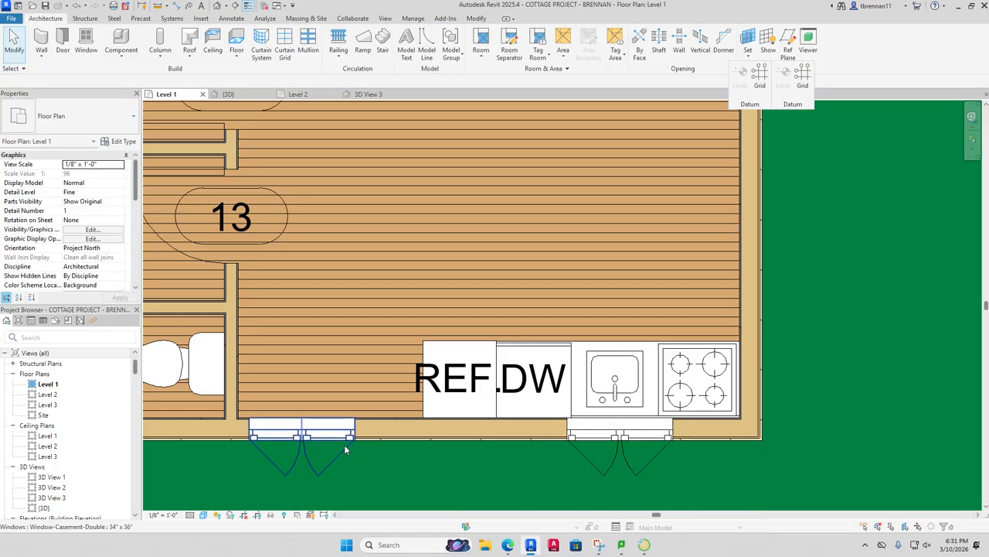
Step: In 3D View 3, move the window beside the refrigerator closer to it, about 7'-6" from the sink window
{"action": "left_click", "coordinate": [368, 94]}
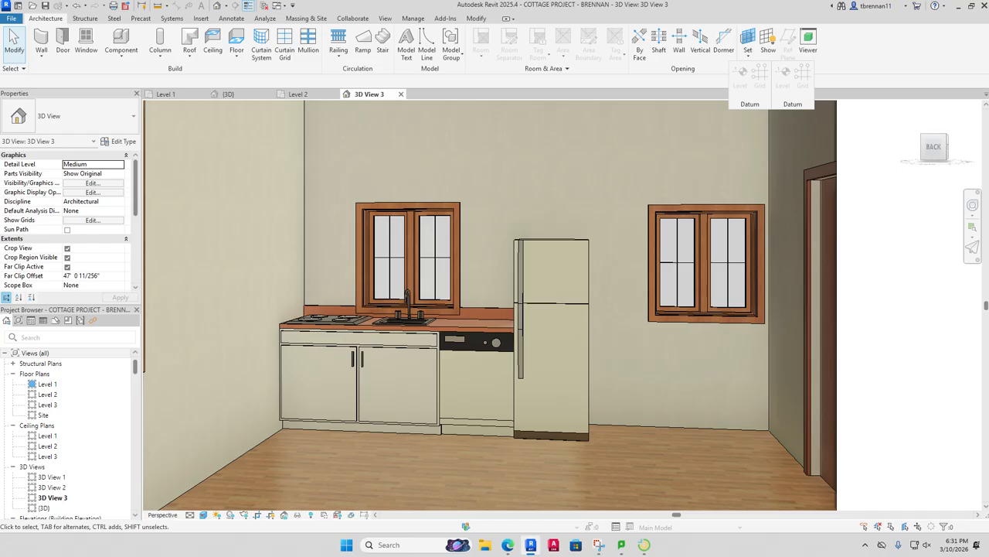
{"action": "left_click", "coordinate": [723, 319]}
{"action": "left_click_drag", "start_coordinate": [716, 317], "coordinate": [681, 321]}
{"action": "left_click", "coordinate": [860, 364]}
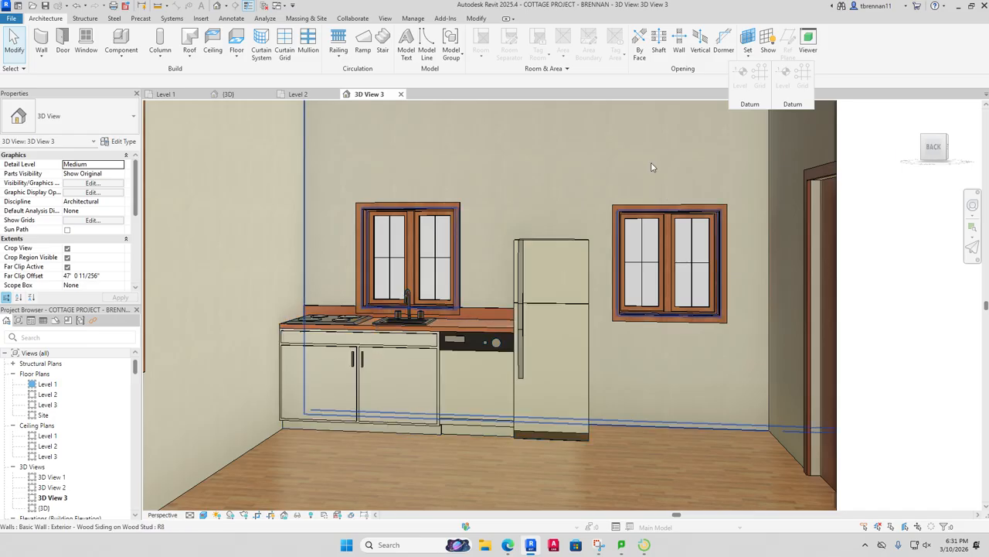
Step: Raise the window behind the sink clear of the backsplash, and raise the window beside the refrigerator to match its height
{"action": "left_click", "coordinate": [447, 247]}
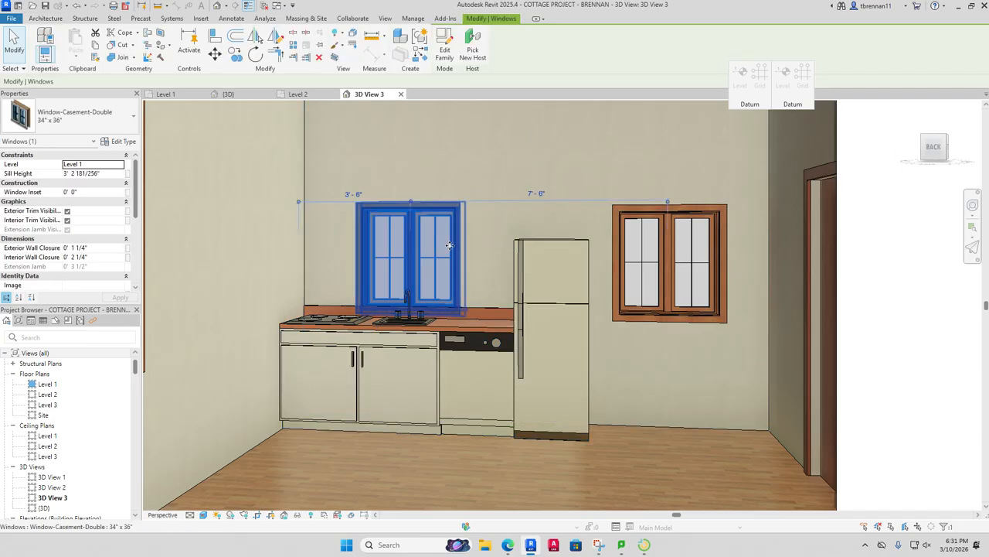
{"action": "key", "text": "Escape"}
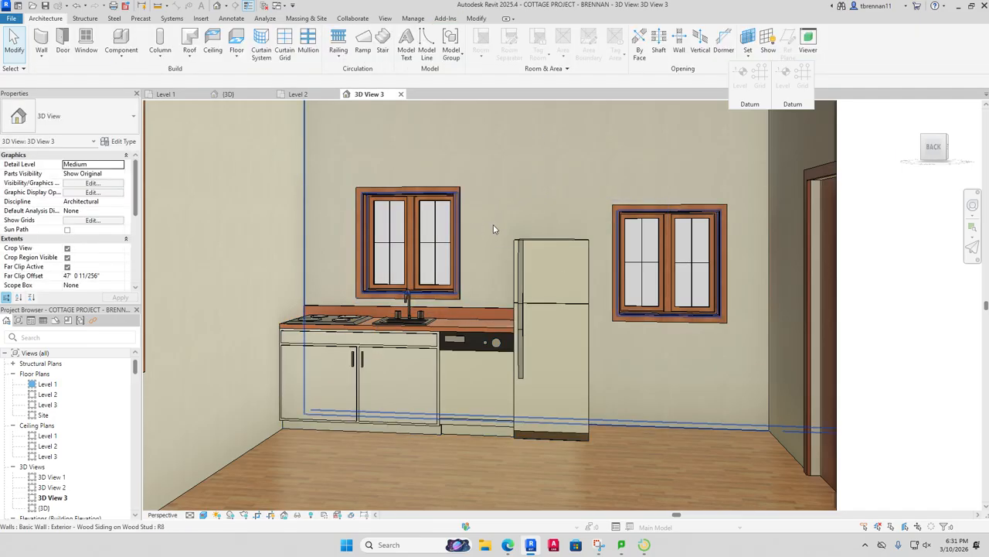
{"action": "left_click", "coordinate": [641, 213]}
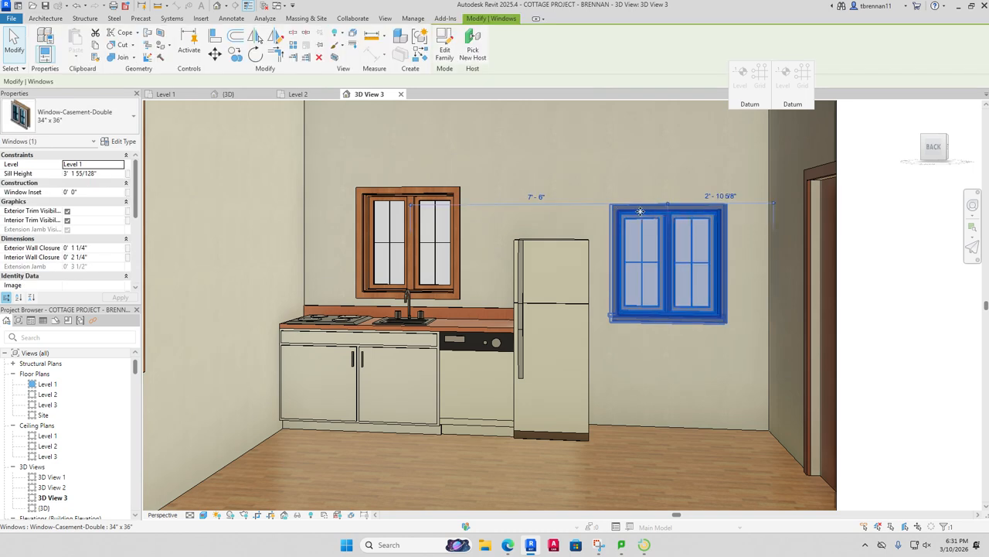
{"action": "left_click_drag", "start_coordinate": [641, 213], "coordinate": [640, 194]}
{"action": "key", "text": "Escape"}
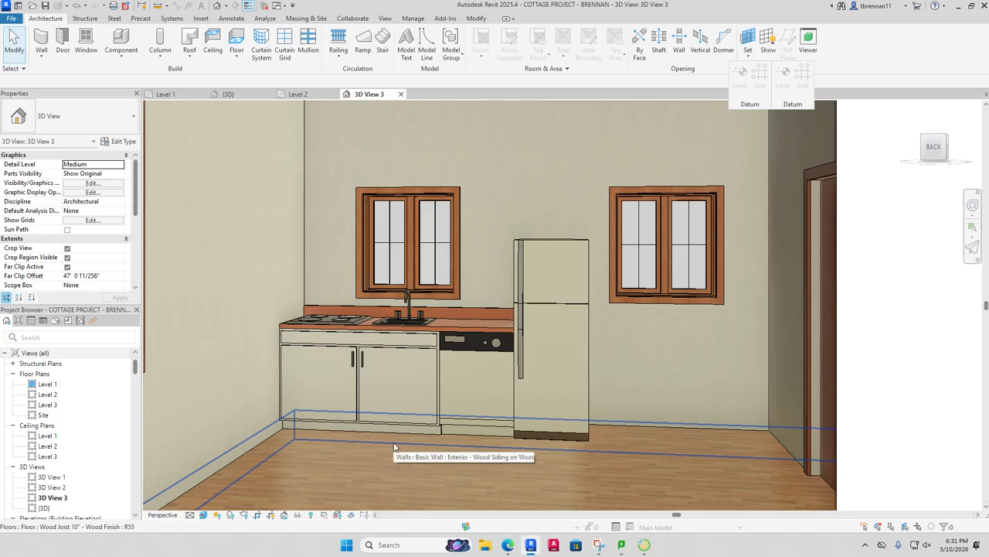
{"action": "scroll", "coordinate": [393, 441], "scroll_direction": "down", "scroll_amount": 1}
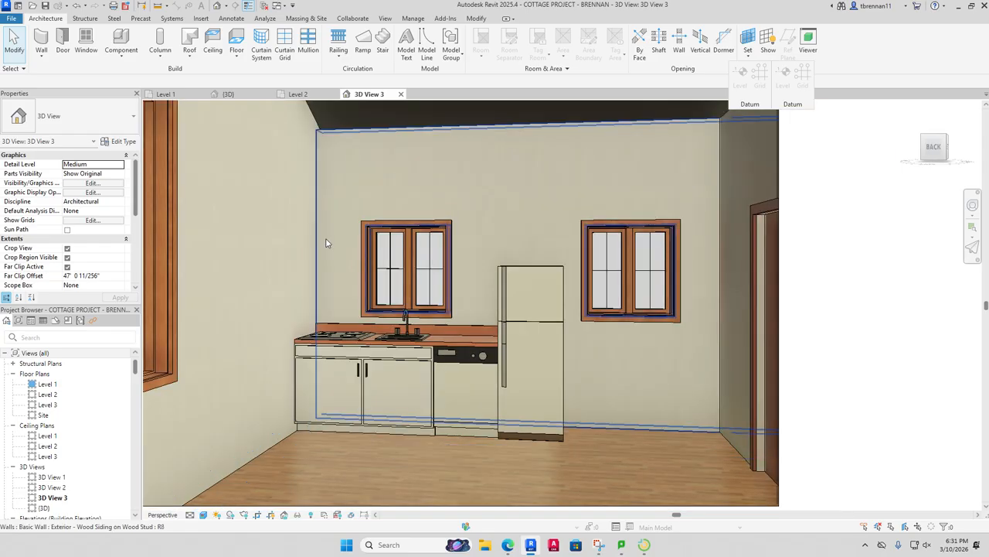
Step: In the Level 1 floor plan, place a 60" Diameter Table-Dining Round w Chairs in the open floor area in front of the kitchenette
{"action": "left_click", "coordinate": [170, 95]}
{"action": "scroll", "coordinate": [442, 273], "scroll_direction": "down", "scroll_amount": 4}
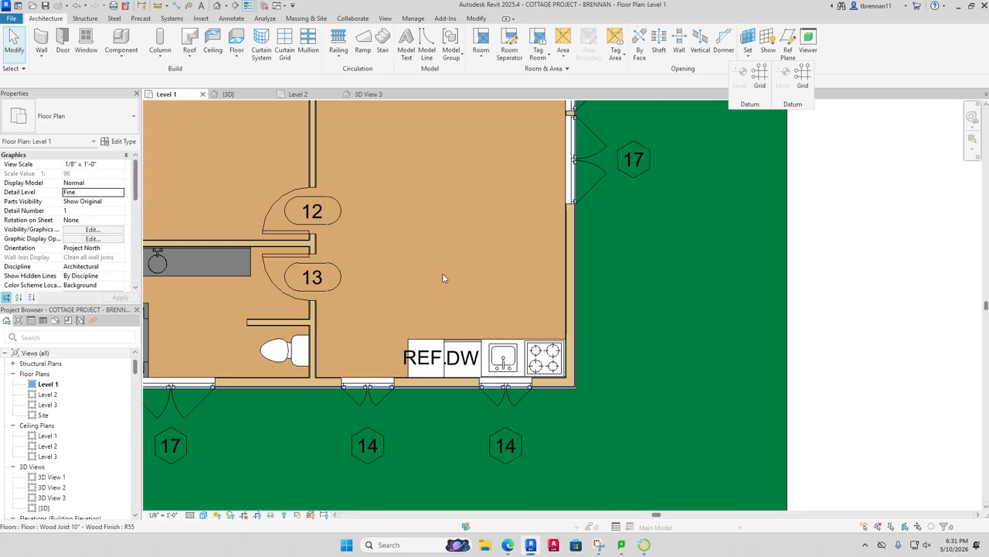
{"action": "middle_click_drag", "start_coordinate": [444, 269], "coordinate": [452, 352]}
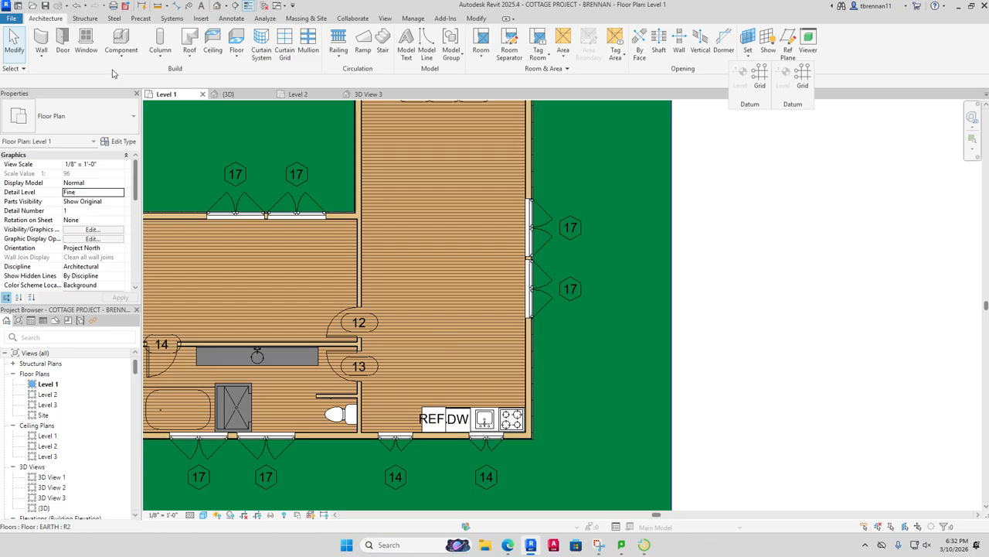
{"action": "left_click", "coordinate": [122, 44]}
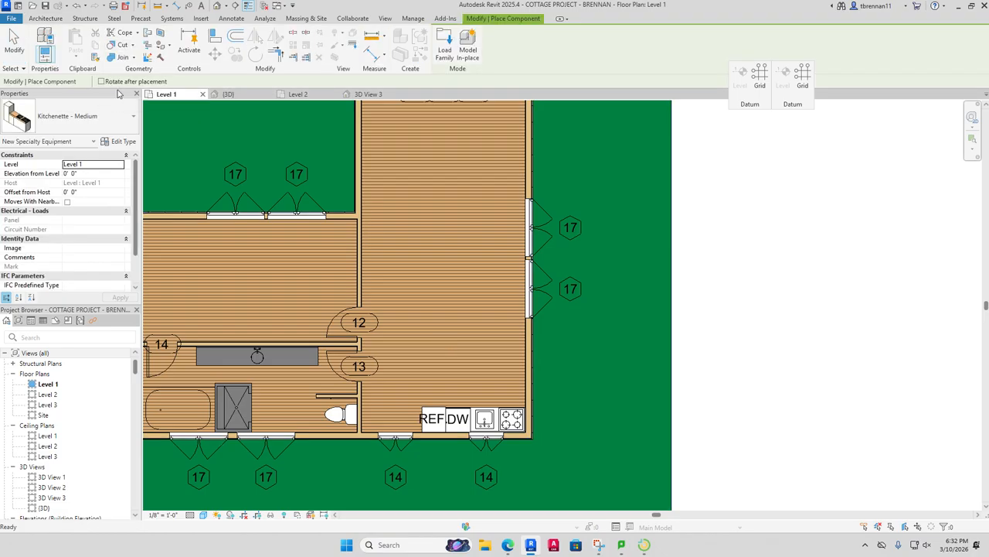
{"action": "left_click", "coordinate": [133, 130]}
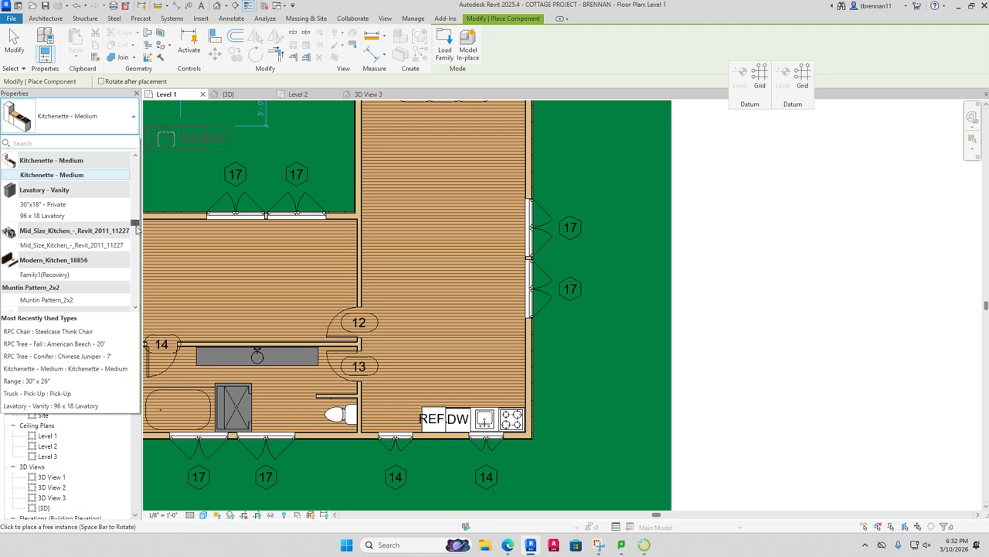
{"action": "scroll", "coordinate": [134, 254], "scroll_direction": "down", "scroll_amount": 10}
{"action": "scroll", "coordinate": [135, 266], "scroll_direction": "down", "scroll_amount": 10}
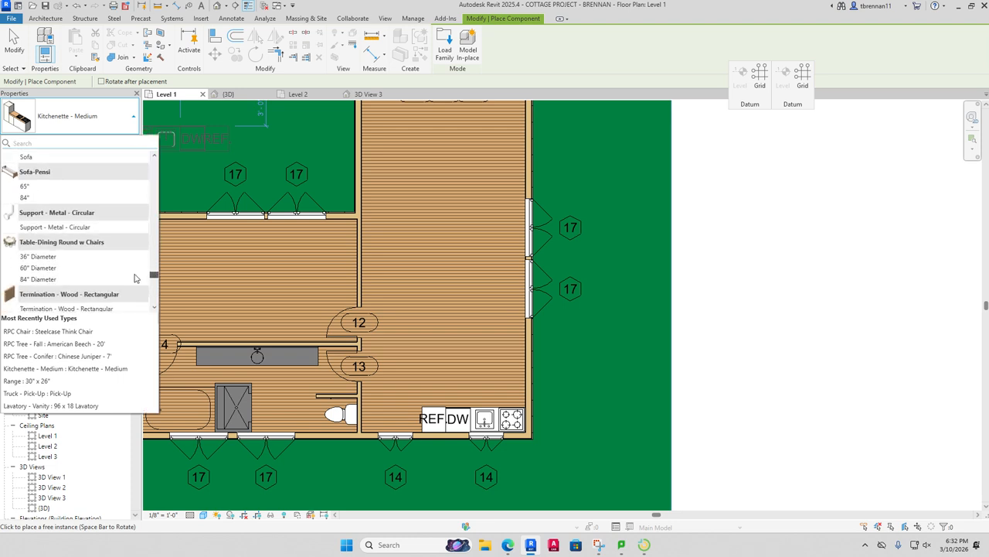
{"action": "left_click", "coordinate": [37, 204]}
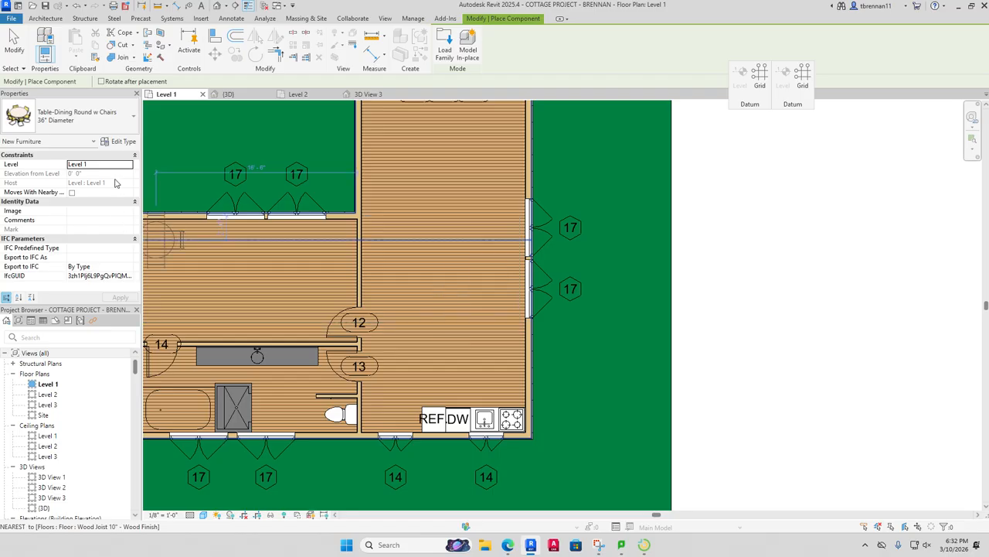
{"action": "left_click", "coordinate": [112, 123]}
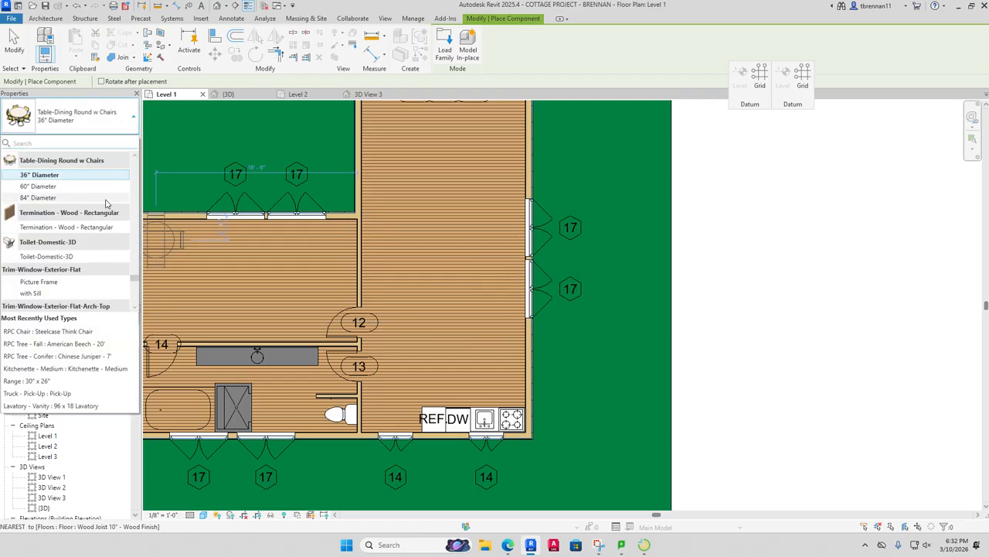
{"action": "left_click", "coordinate": [38, 186]}
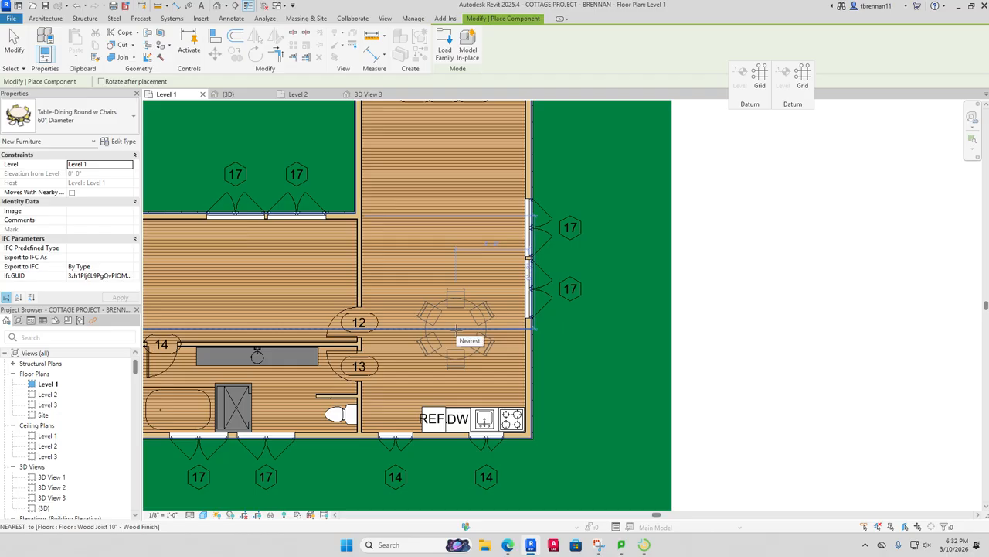
{"action": "left_click", "coordinate": [456, 329]}
{"action": "key", "text": "Escape"}
{"action": "key", "text": "Escape"}
{"action": "scroll", "coordinate": [593, 367], "scroll_direction": "down", "scroll_amount": 3}
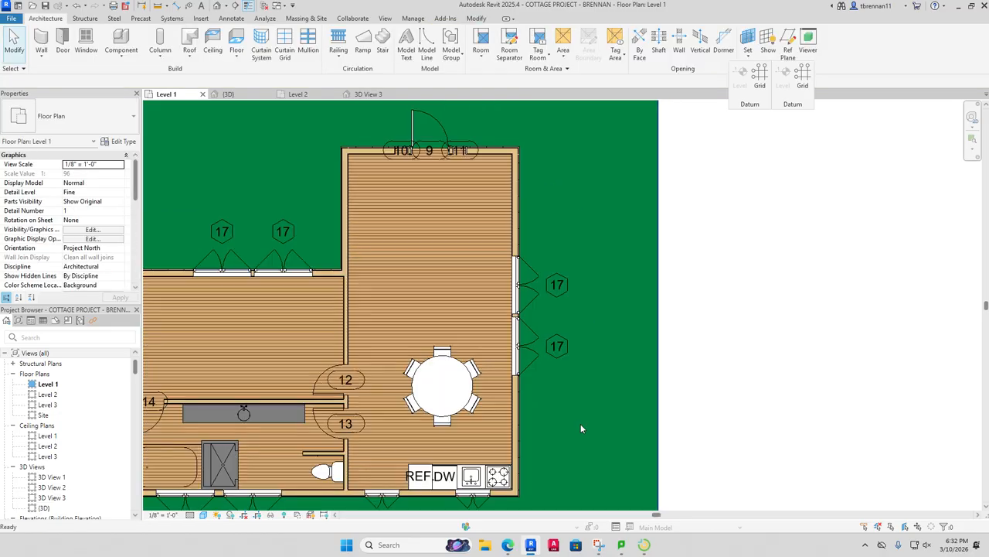
Step: Enlarge the crop region of 3D View 3 downward and to both sides to take in the whole dining set and more of the side walls
{"action": "left_click", "coordinate": [369, 93]}
{"action": "scroll", "coordinate": [576, 294], "scroll_direction": "down", "scroll_amount": 5}
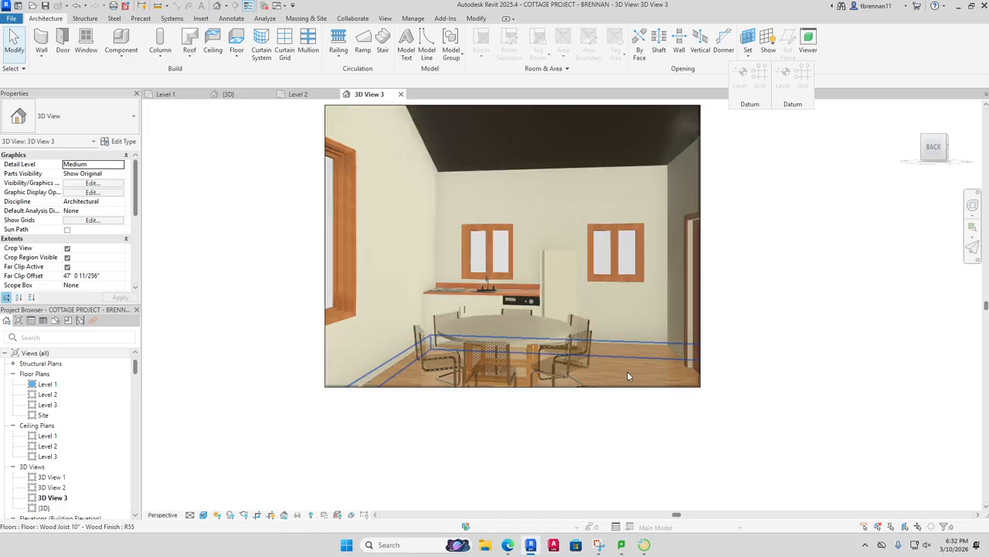
{"action": "left_click", "coordinate": [579, 386]}
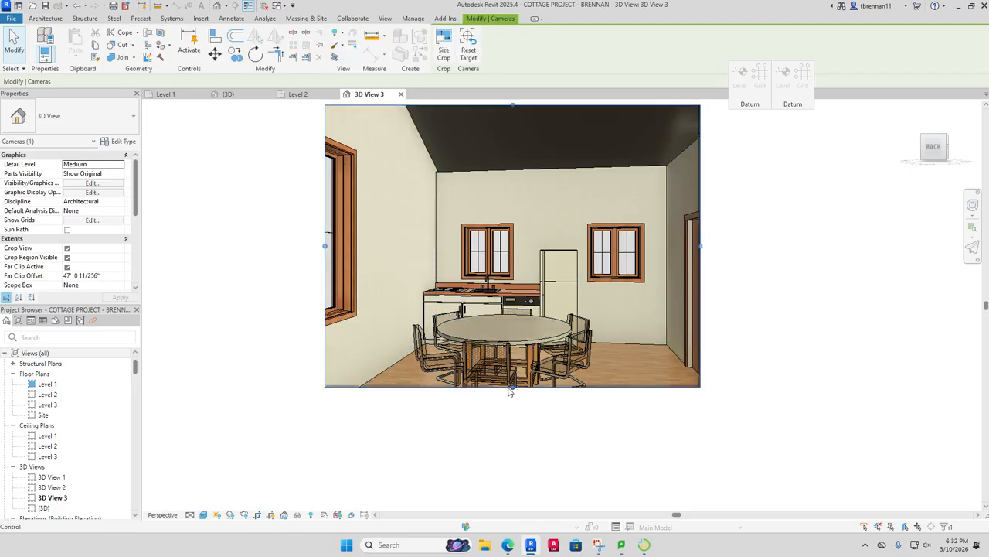
{"action": "left_click_drag", "start_coordinate": [512, 387], "coordinate": [513, 436]}
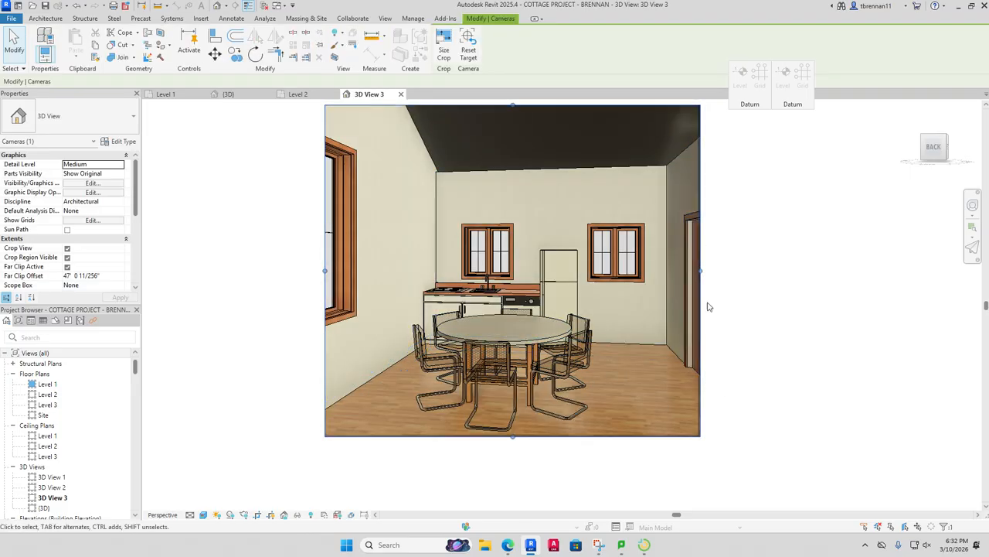
{"action": "left_click_drag", "start_coordinate": [701, 274], "coordinate": [749, 272]}
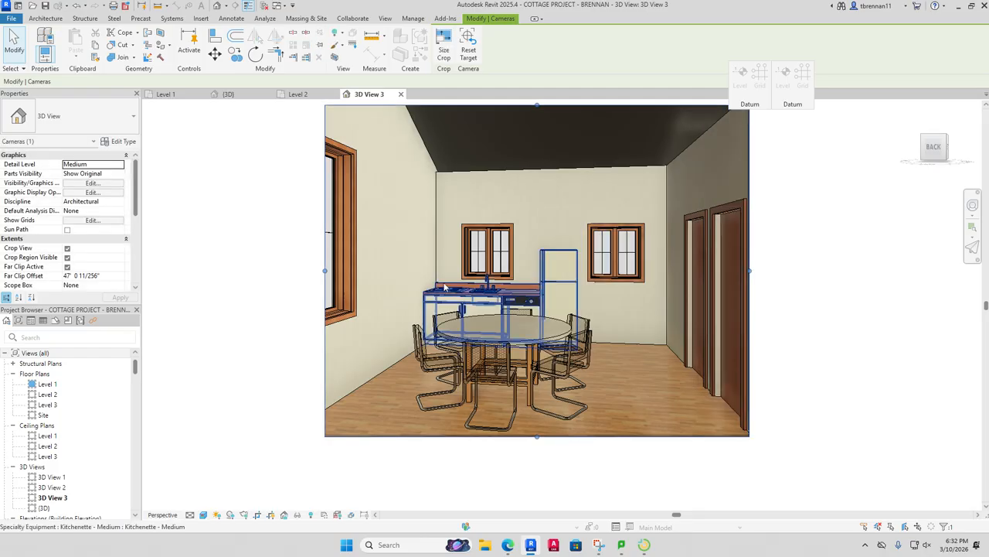
{"action": "left_click_drag", "start_coordinate": [323, 270], "coordinate": [260, 271]}
{"action": "key", "text": "Escape"}
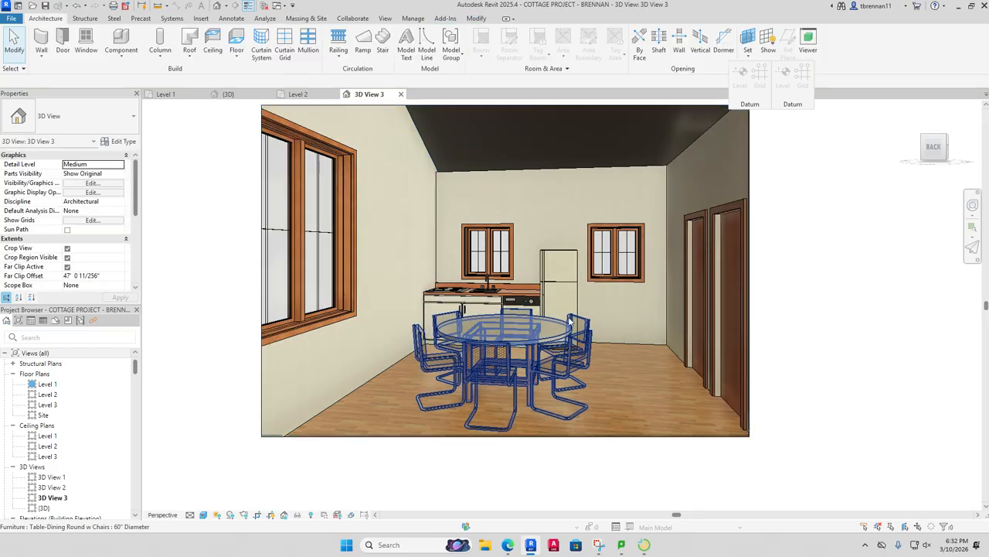
{"action": "scroll", "coordinate": [618, 329], "scroll_direction": "down", "scroll_amount": 1}
{"action": "middle_click_drag", "start_coordinate": [623, 333], "coordinate": [620, 344]}
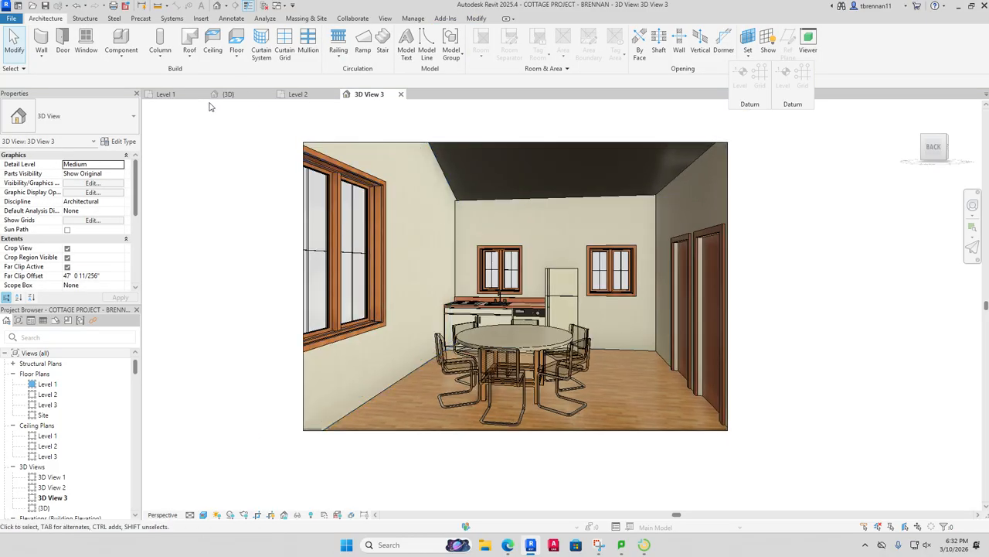
Step: From the Level 1 floor plan, search the Autodesk family library for ENTERTAINMENT and try to load the Entertainment Center family
{"action": "left_click", "coordinate": [180, 95]}
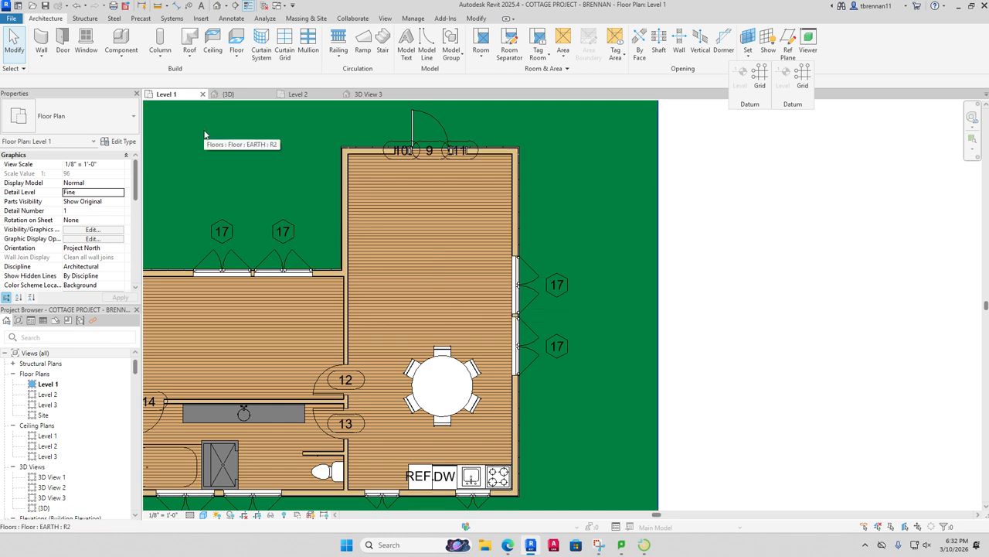
{"action": "left_click", "coordinate": [201, 17]}
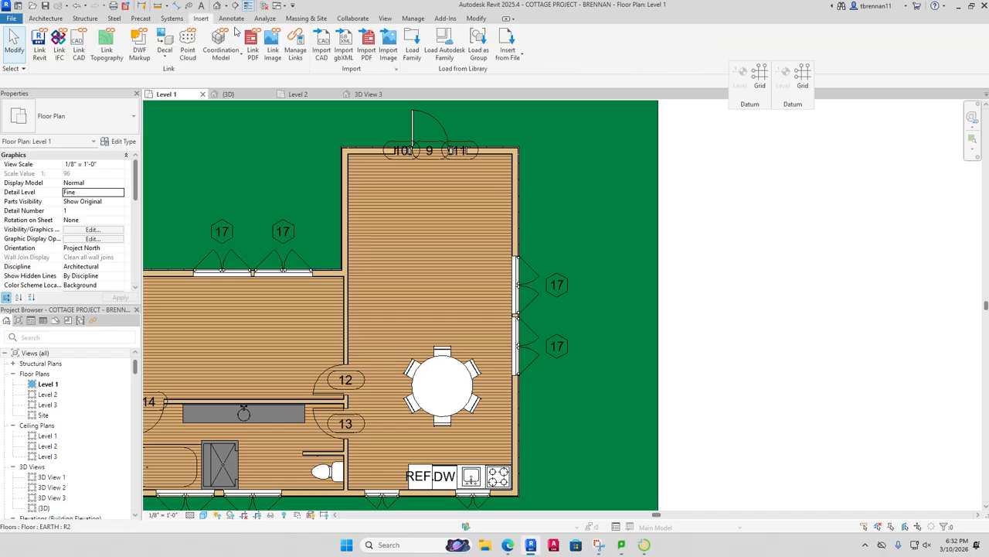
{"action": "left_click", "coordinate": [444, 48]}
{"action": "double_click", "coordinate": [390, 60]}
{"action": "type", "text": "E"}
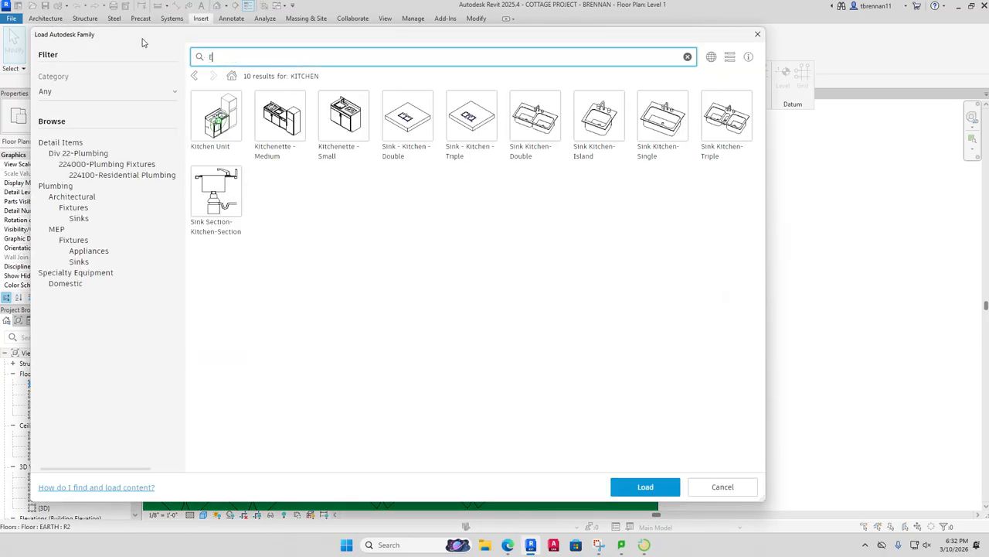
{"action": "type", "text": "NTERTAINMENT"}
{"action": "key", "text": "Return"}
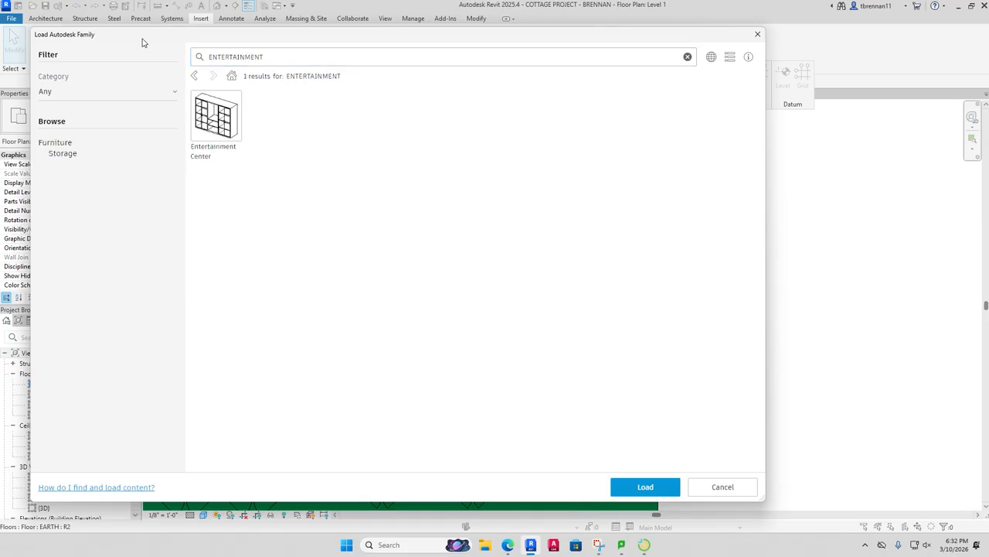
{"action": "left_click", "coordinate": [225, 117]}
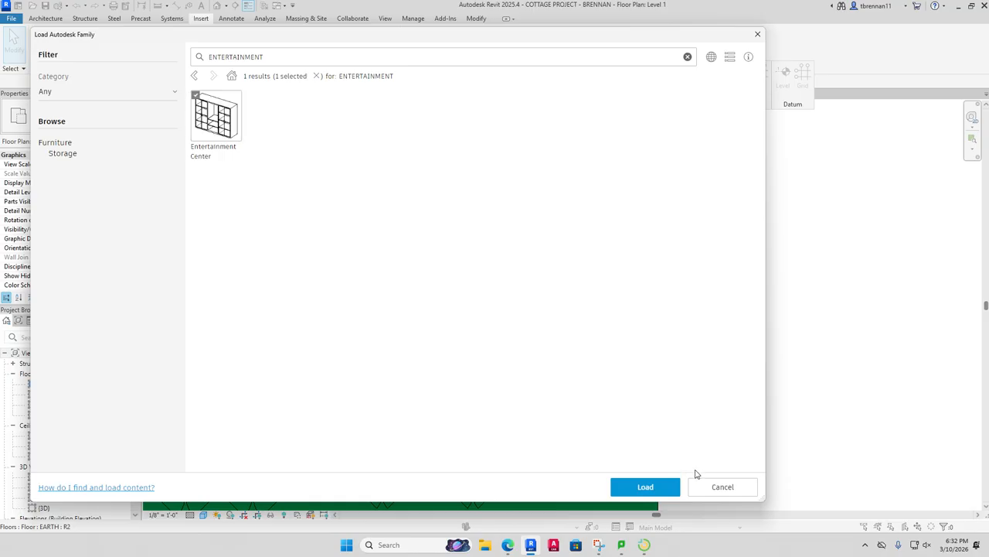
{"action": "left_click", "coordinate": [645, 487]}
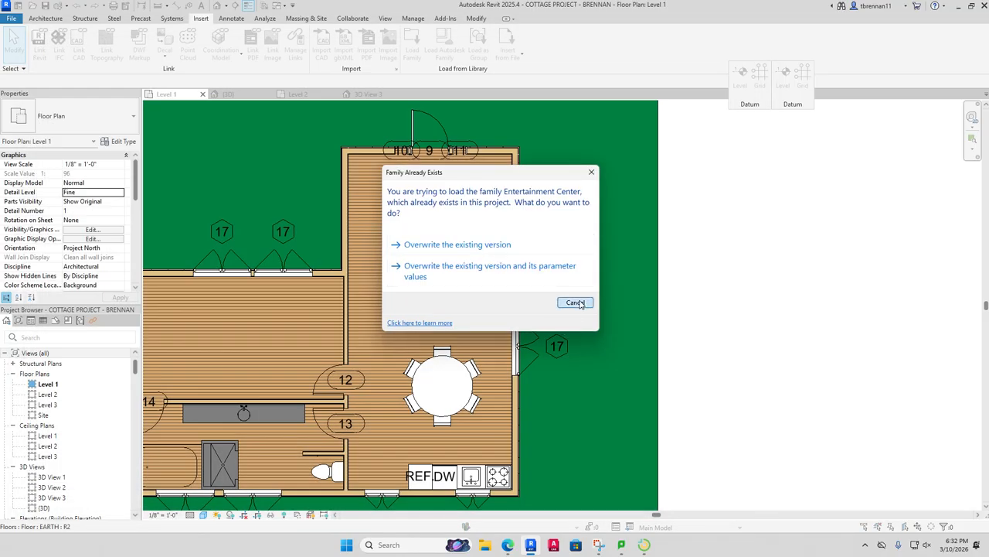
{"action": "left_click", "coordinate": [575, 302]}
Step: Place a 96" x 84" x 30" Entertainment Center across the Level 1 room beyond the dining table, with one end at the exterior window wall
{"action": "left_click", "coordinate": [46, 19]}
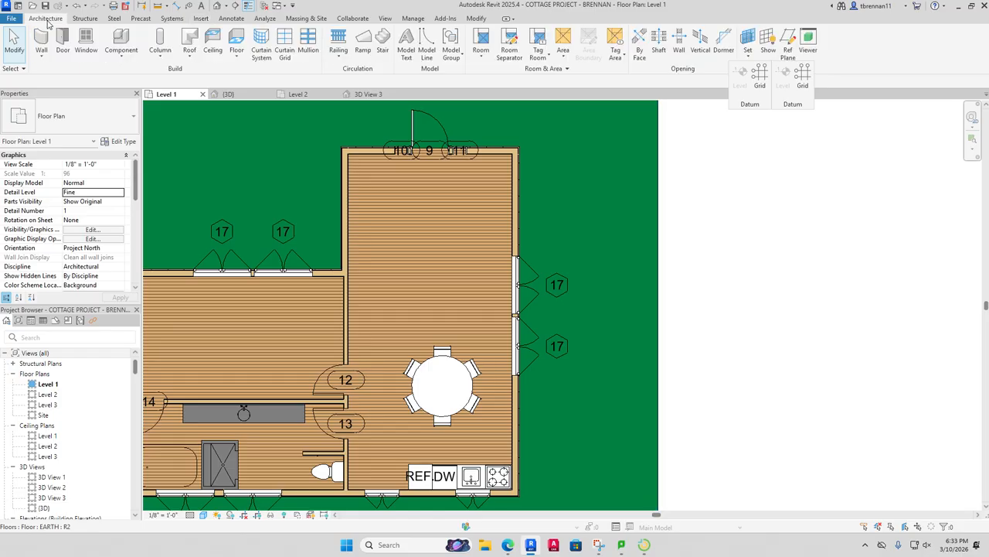
{"action": "left_click", "coordinate": [120, 39]}
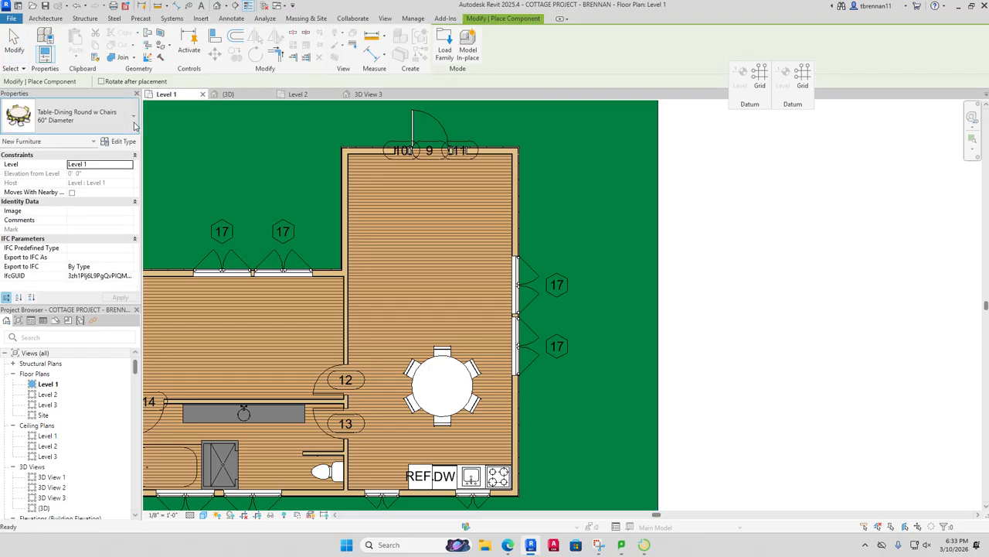
{"action": "left_click", "coordinate": [130, 110]}
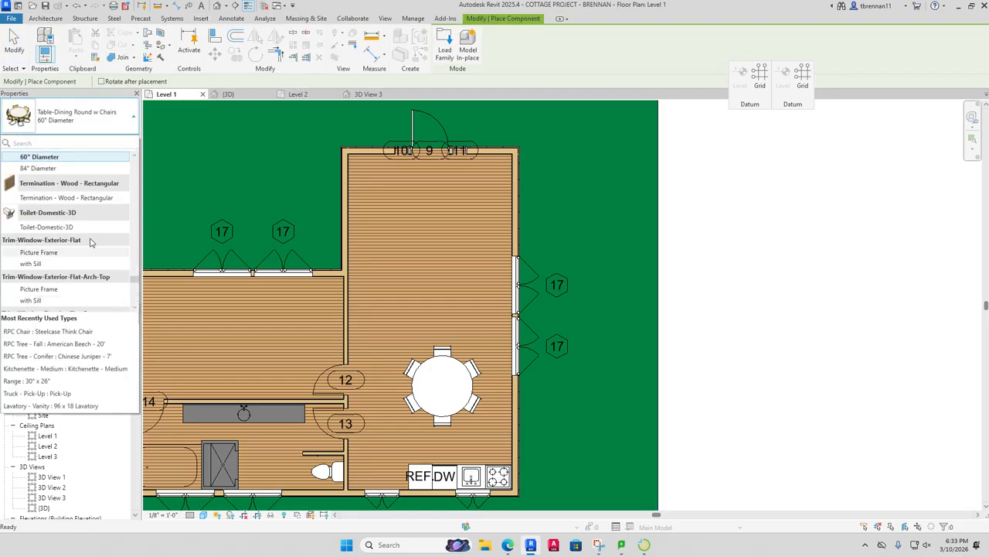
{"action": "scroll", "coordinate": [90, 243], "scroll_direction": "down", "scroll_amount": 3}
{"action": "scroll", "coordinate": [91, 241], "scroll_direction": "up", "scroll_amount": 10}
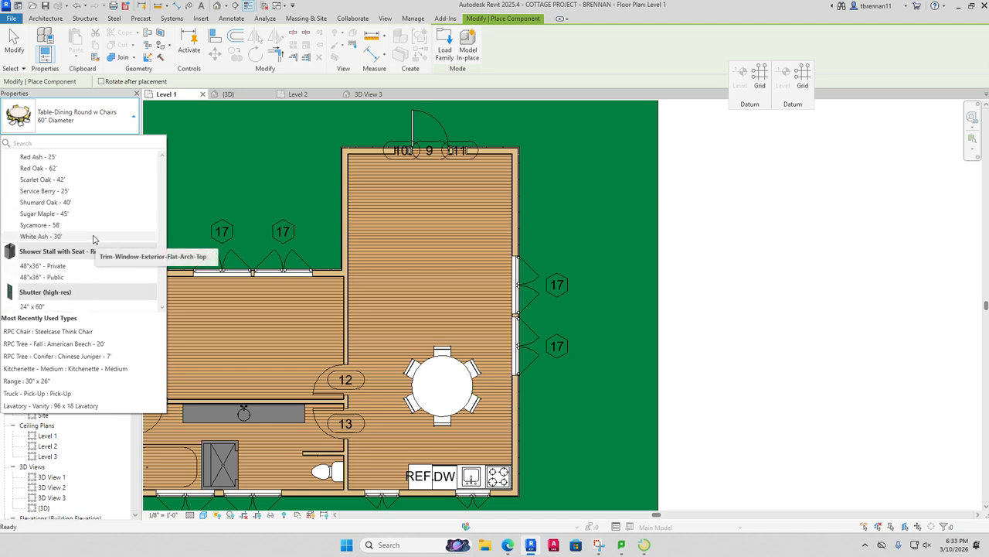
{"action": "scroll", "coordinate": [93, 239], "scroll_direction": "up", "scroll_amount": 8}
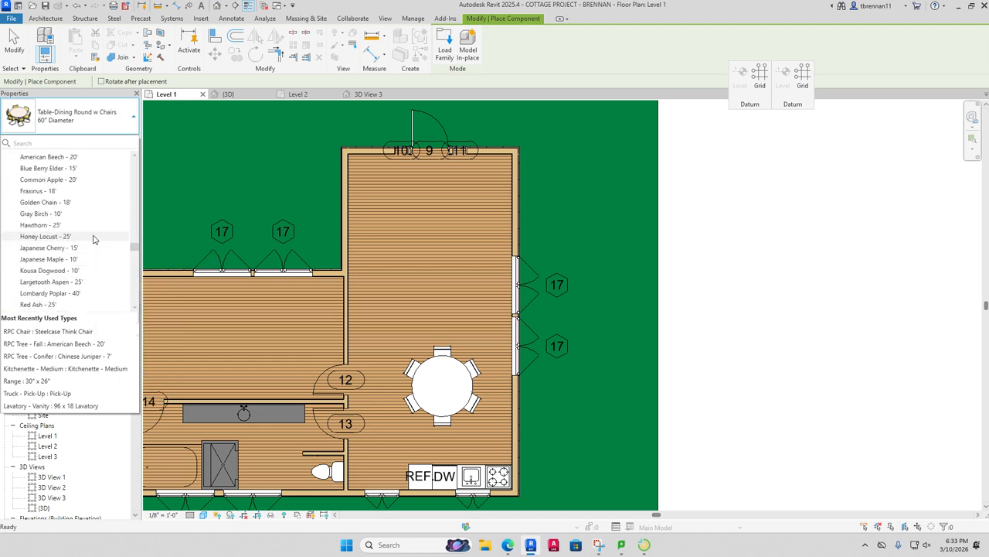
{"action": "scroll", "coordinate": [93, 239], "scroll_direction": "up", "scroll_amount": 10}
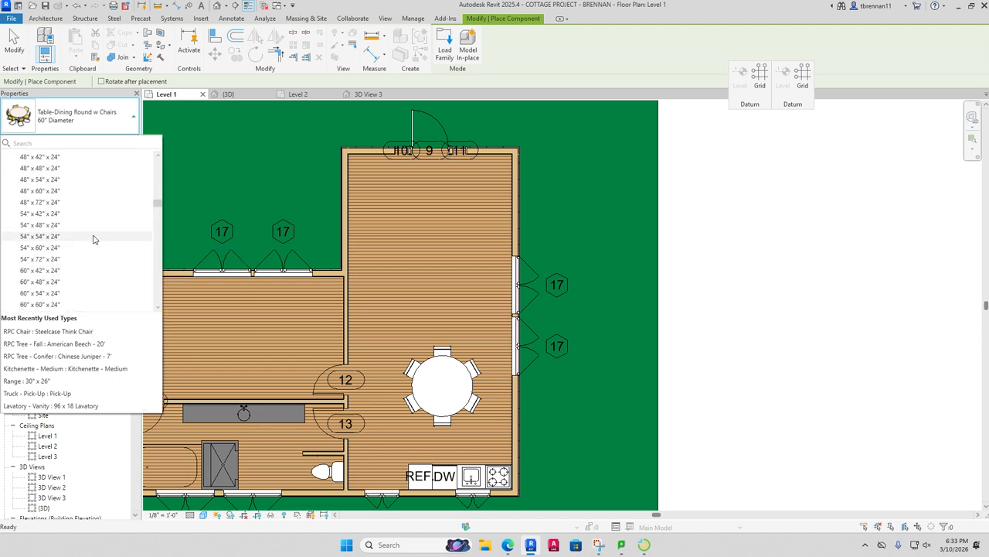
{"action": "scroll", "coordinate": [93, 239], "scroll_direction": "up", "scroll_amount": 2}
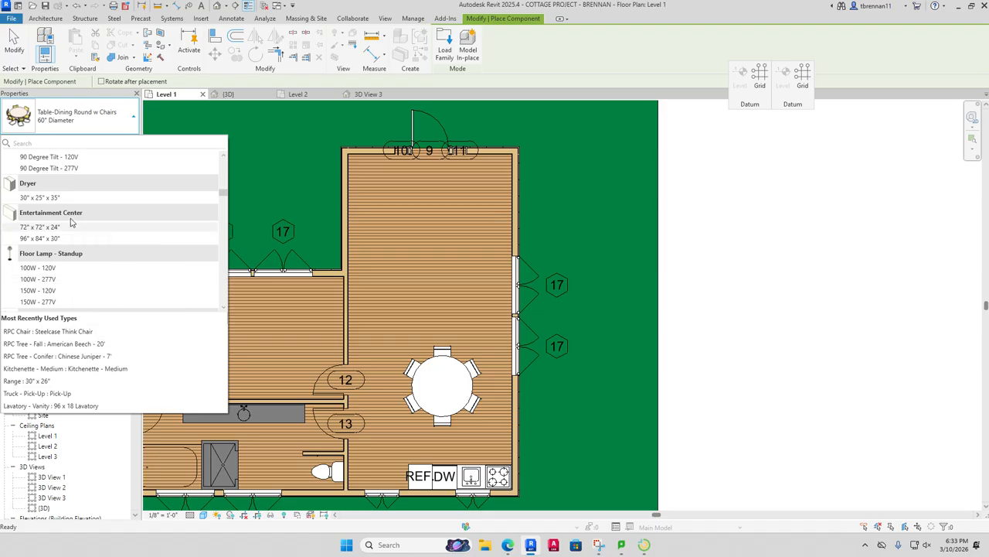
{"action": "left_click", "coordinate": [46, 238]}
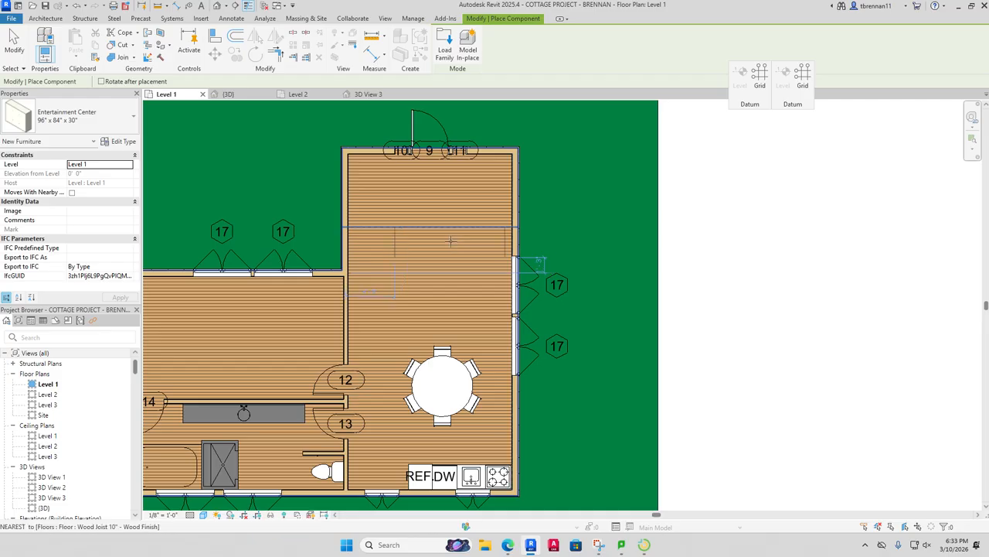
{"action": "left_click", "coordinate": [455, 310]}
{"action": "key", "text": "Escape"}
{"action": "key", "text": "Escape"}
Step: Slide the double casement window beside the entertainment center along the exterior wall, away from the dining table and clear of the unit
{"action": "left_click", "coordinate": [518, 272]}
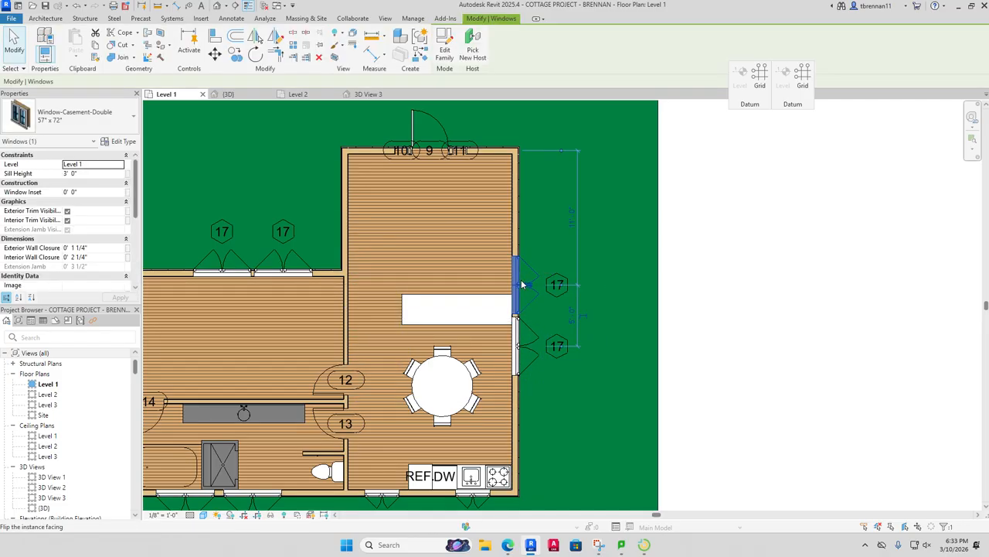
{"action": "left_click_drag", "start_coordinate": [518, 273], "coordinate": [516, 246]}
{"action": "left_click", "coordinate": [548, 327]}
{"action": "left_click", "coordinate": [518, 348]}
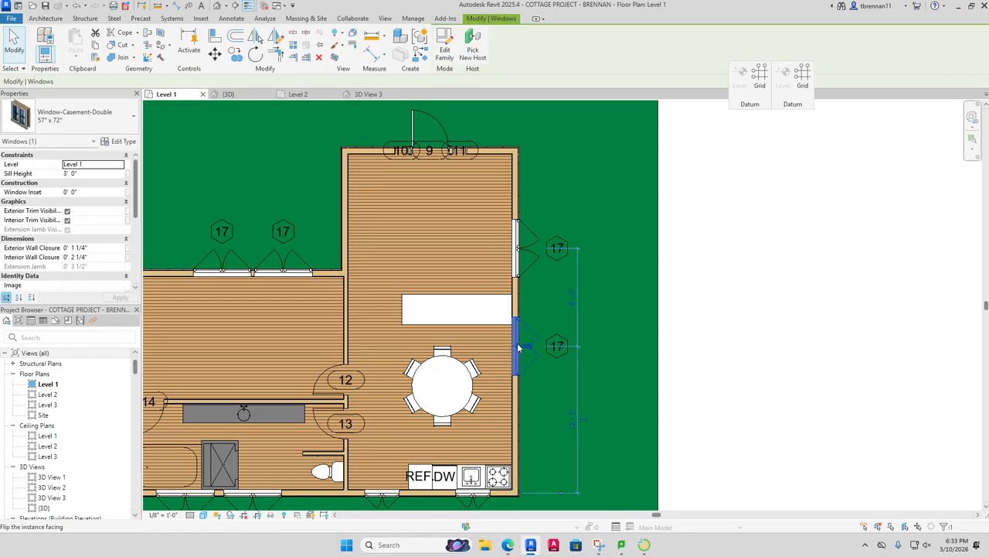
{"action": "left_click", "coordinate": [518, 348]}
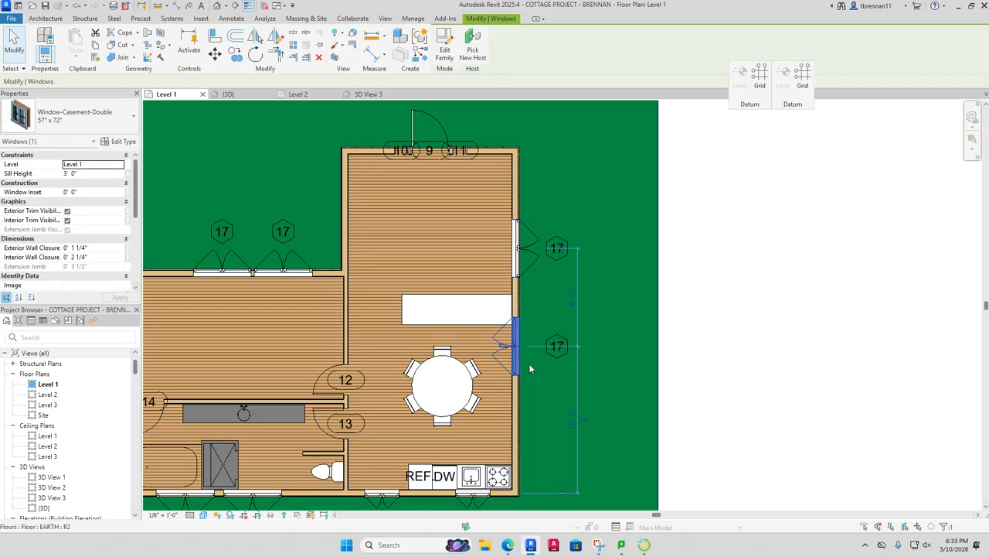
{"action": "key", "text": "ctrl+z"}
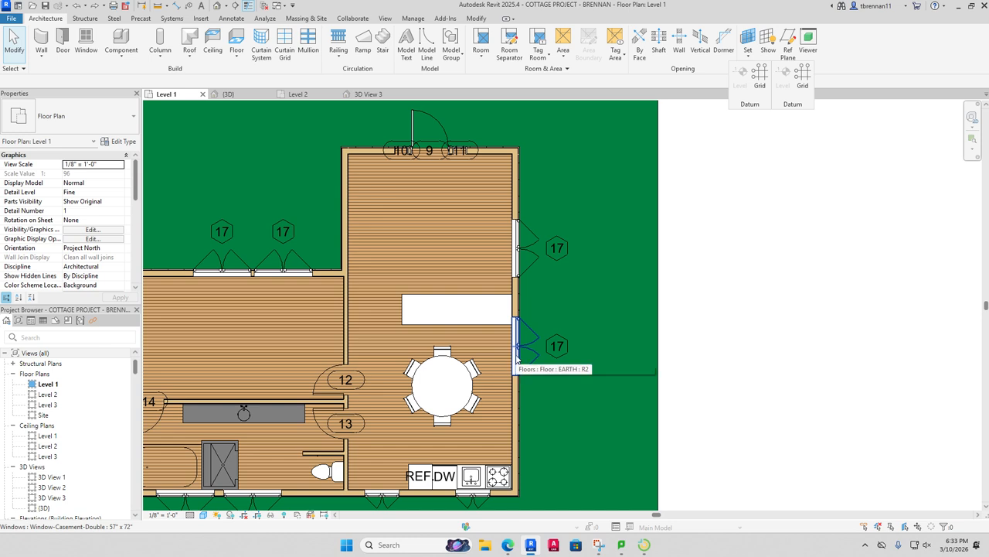
Step: Slide the double casement window beside the dining table along the exterior wall toward the kitchenette
{"action": "left_click", "coordinate": [516, 359]}
{"action": "left_click_drag", "start_coordinate": [516, 360], "coordinate": [518, 409]}
{"action": "key", "text": "Escape"}
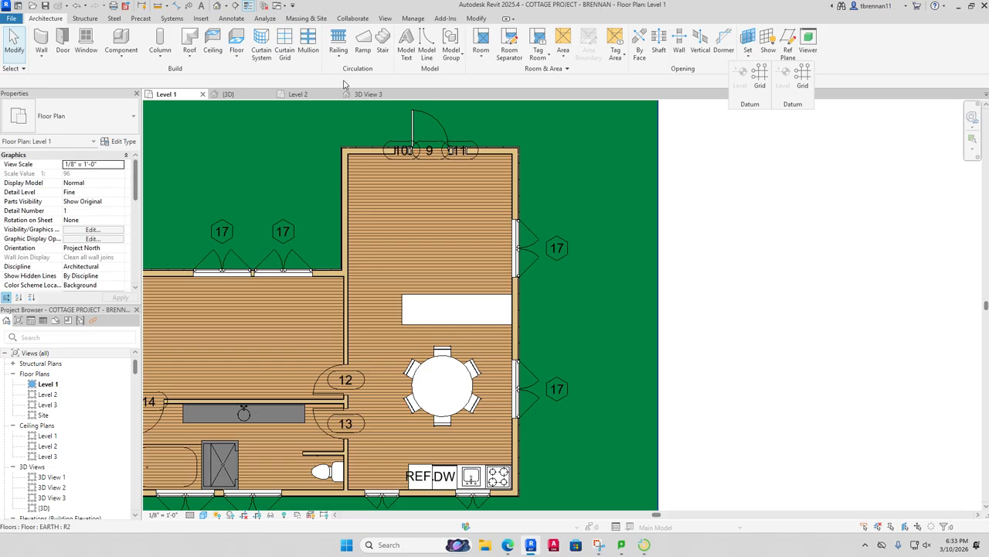
Step: In 3D View 3, enlarge the crop region on all four sides to take in the whole entertainment center and both side walls
{"action": "left_click", "coordinate": [366, 94]}
{"action": "scroll", "coordinate": [687, 312], "scroll_direction": "down", "scroll_amount": 5}
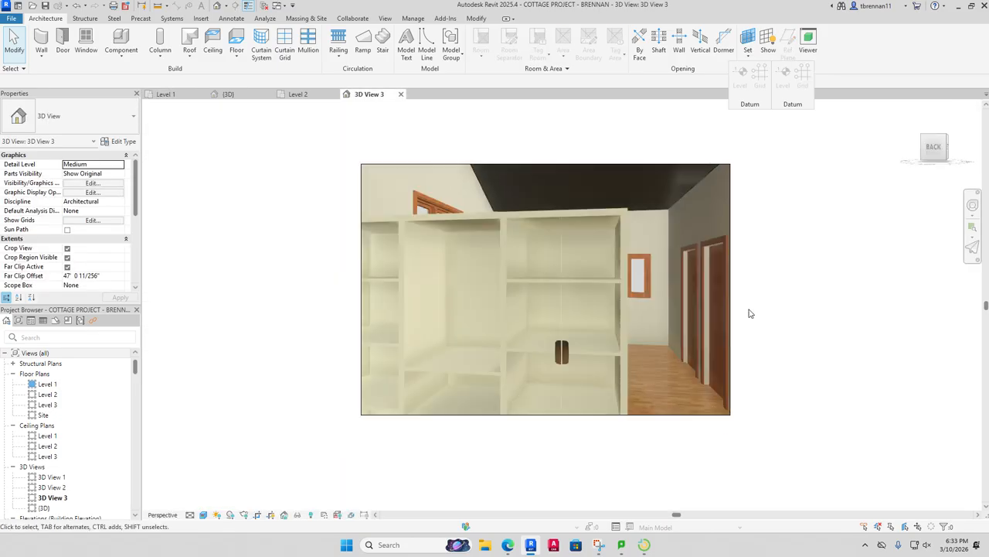
{"action": "left_click", "coordinate": [579, 351]}
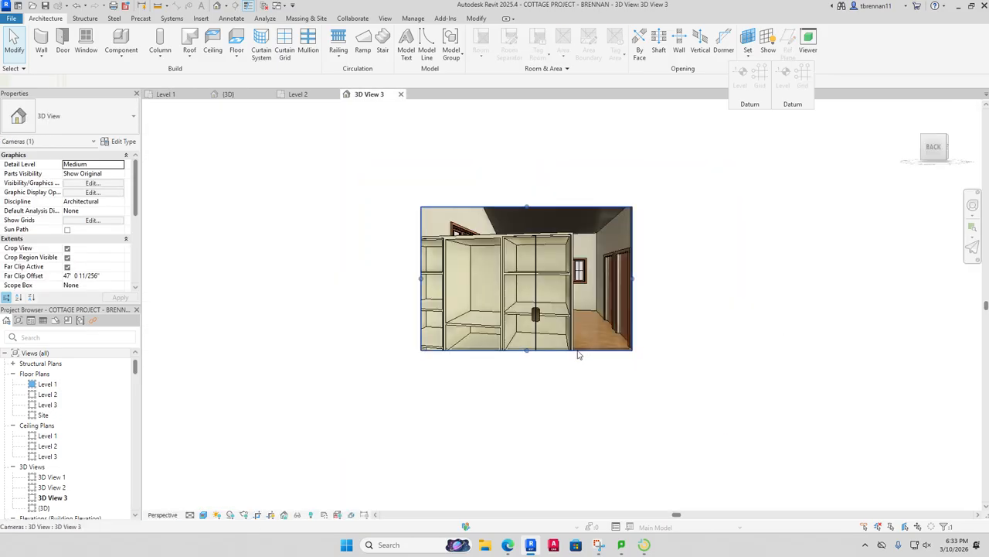
{"action": "left_click_drag", "start_coordinate": [526, 351], "coordinate": [527, 418]}
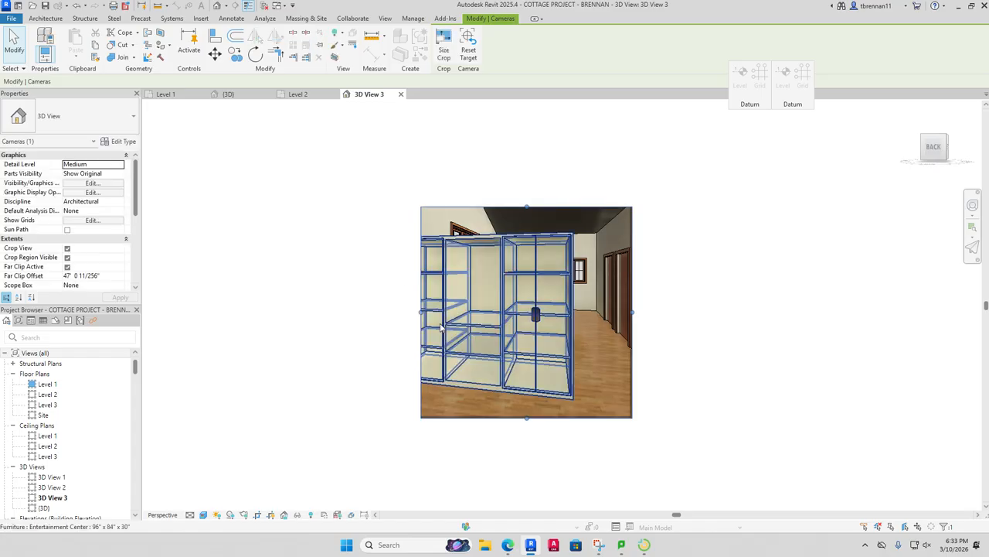
{"action": "left_click_drag", "start_coordinate": [422, 313], "coordinate": [287, 311]}
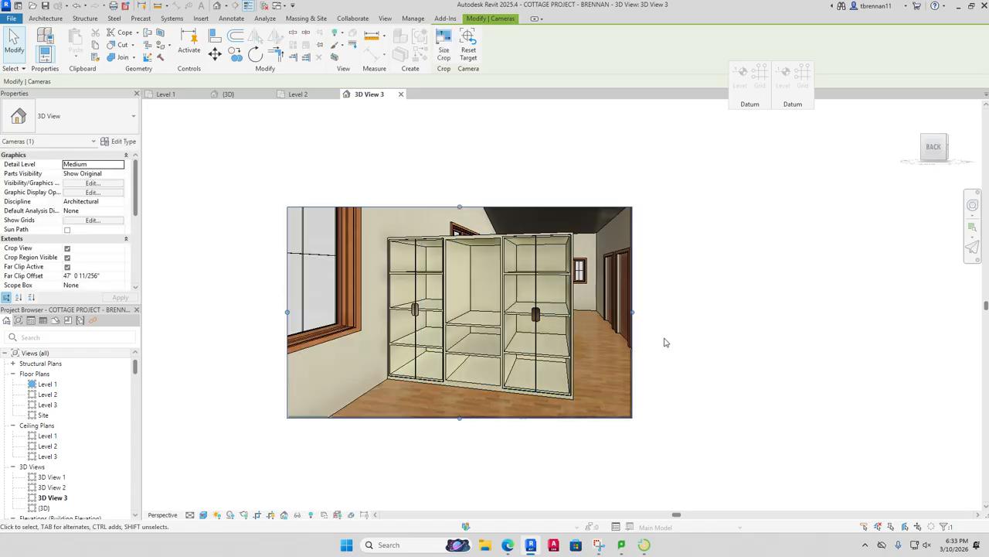
{"action": "left_click_drag", "start_coordinate": [634, 313], "coordinate": [680, 312]}
{"action": "left_click_drag", "start_coordinate": [484, 208], "coordinate": [510, 181]}
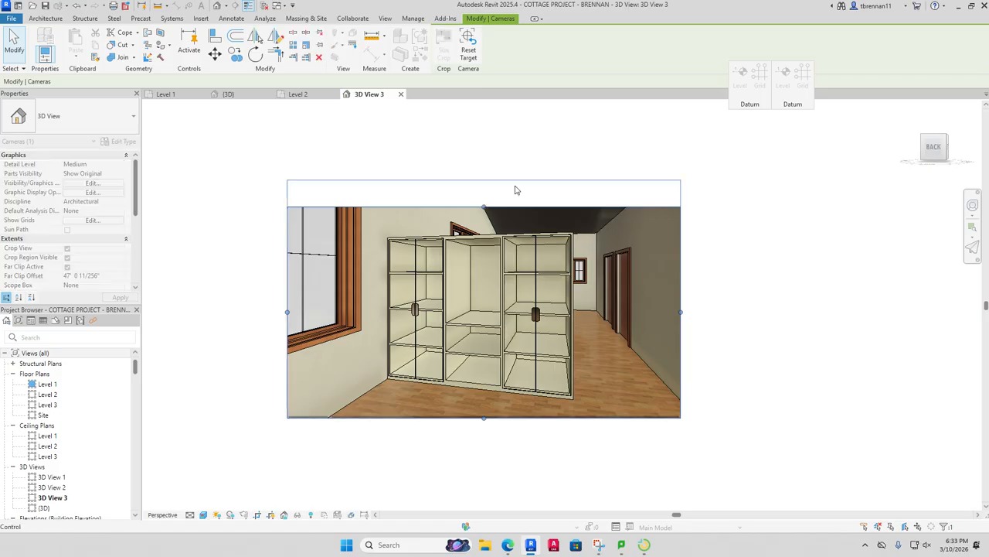
{"action": "left_click", "coordinate": [456, 151]}
Step: Reopen the Level 1 floor plan and check the student screens in LanSchool Teacher Console before returning to Revit
{"action": "left_click", "coordinate": [166, 94]}
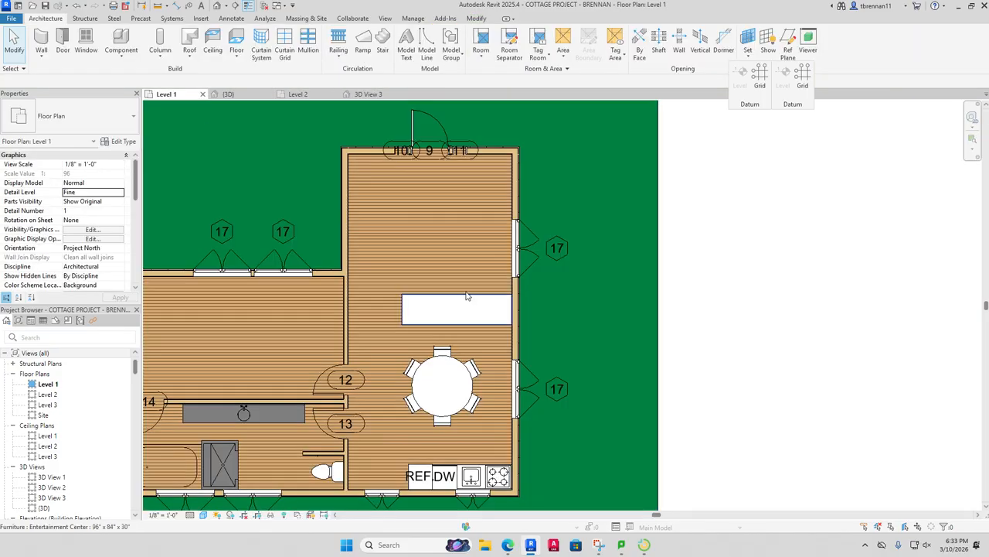
{"action": "scroll", "coordinate": [420, 255], "scroll_direction": "down", "scroll_amount": 1}
{"action": "scroll", "coordinate": [427, 253], "scroll_direction": "up", "scroll_amount": 1}
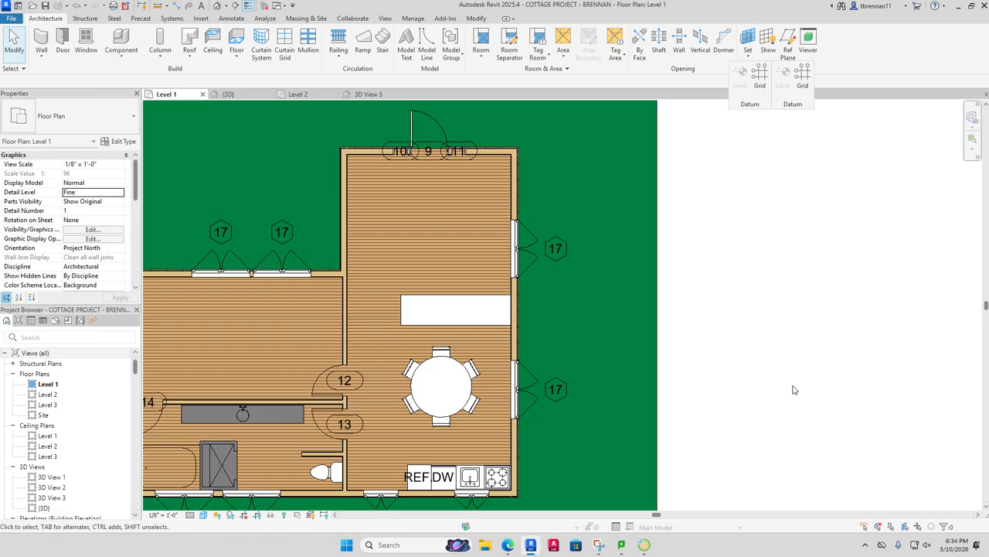
{"action": "mouse_move", "coordinate": [644, 544]}
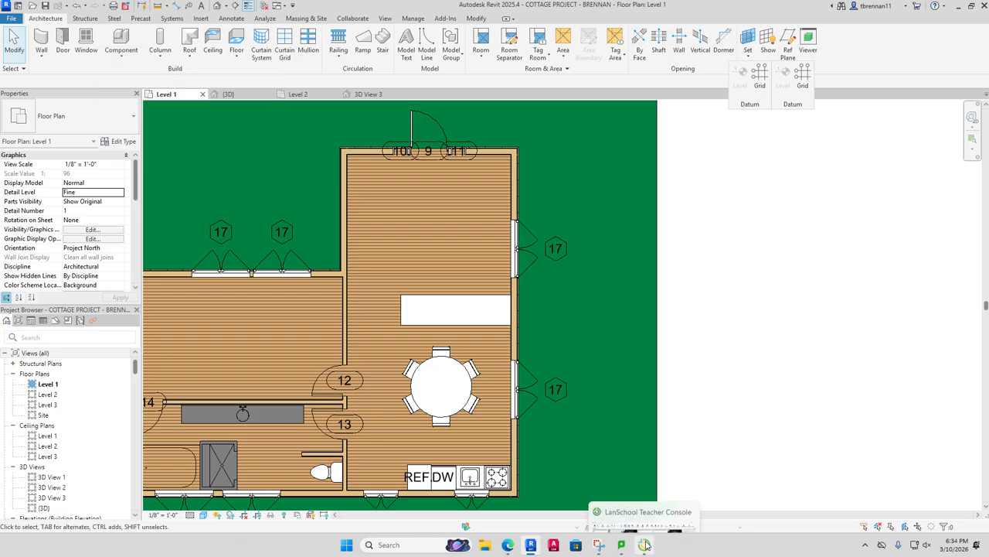
{"action": "left_click", "coordinate": [717, 460]}
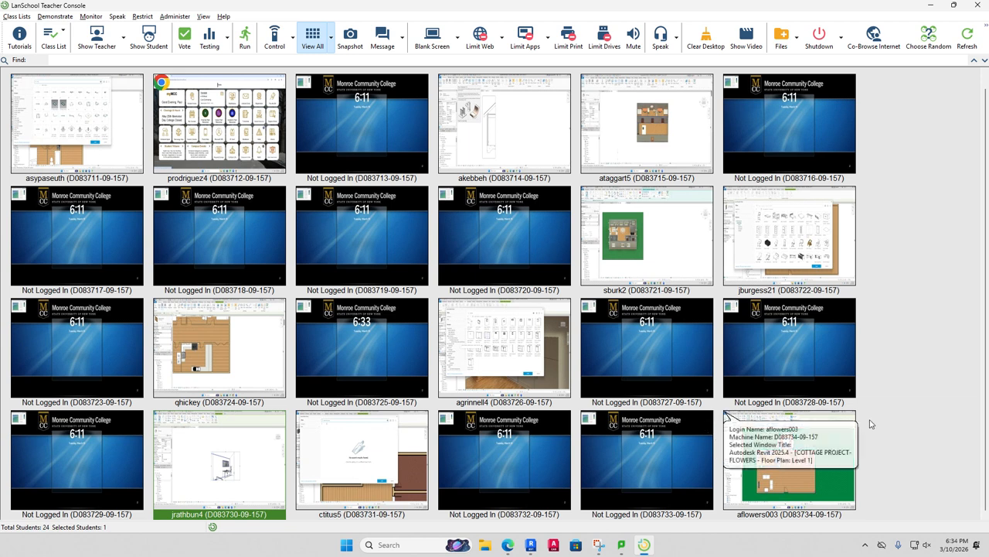
{"action": "left_click", "coordinate": [531, 545]}
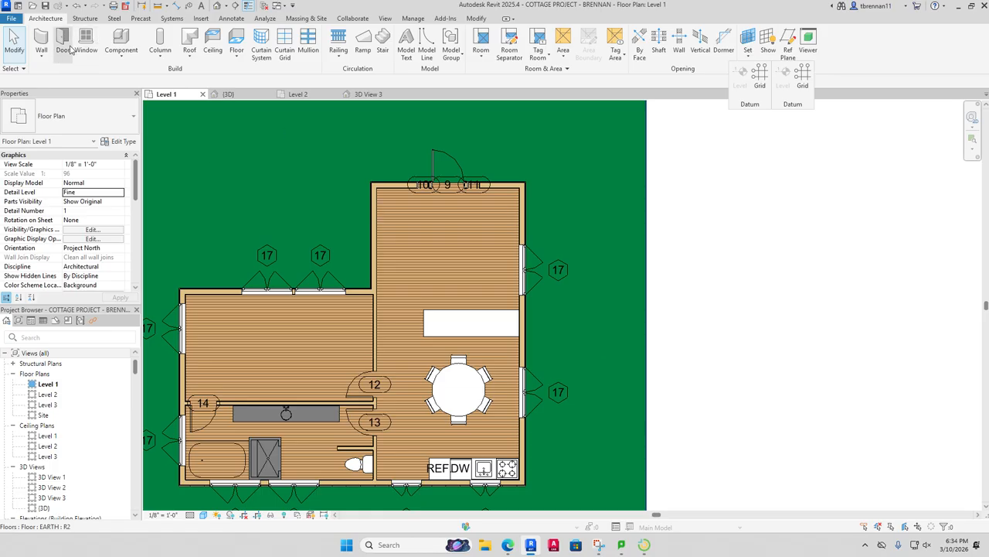
{"action": "left_click", "coordinate": [114, 54]}
{"action": "left_click", "coordinate": [136, 74]}
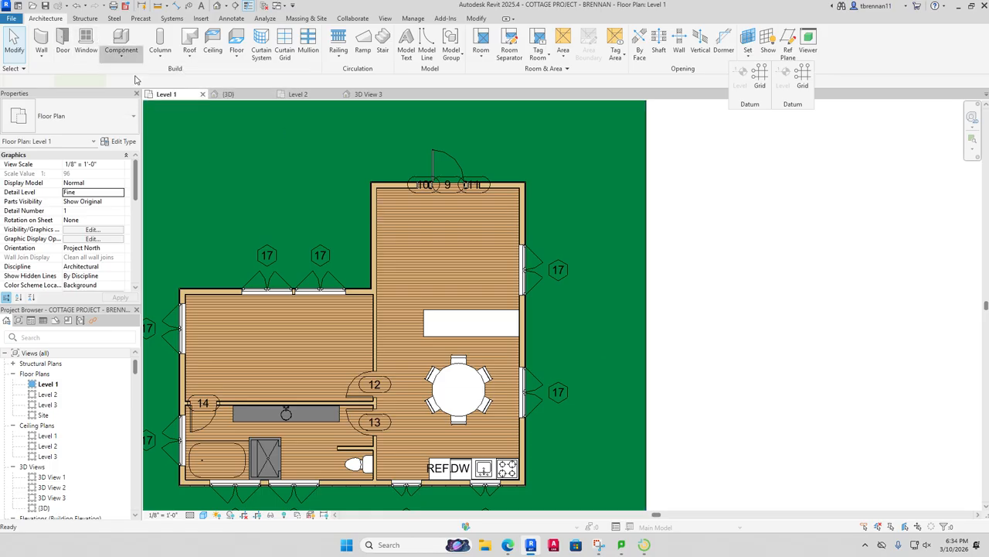
{"action": "key", "text": "Escape"}
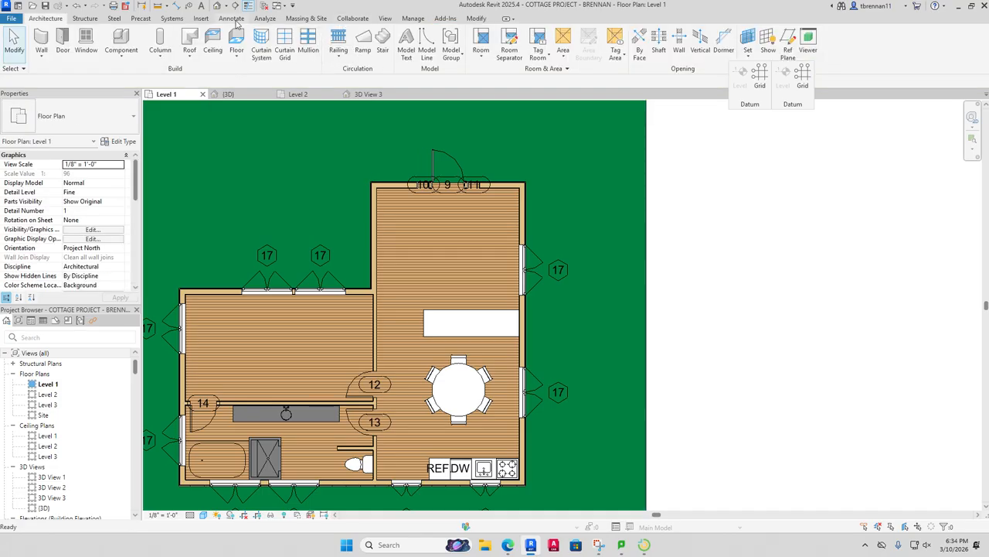
{"action": "left_click", "coordinate": [201, 19]}
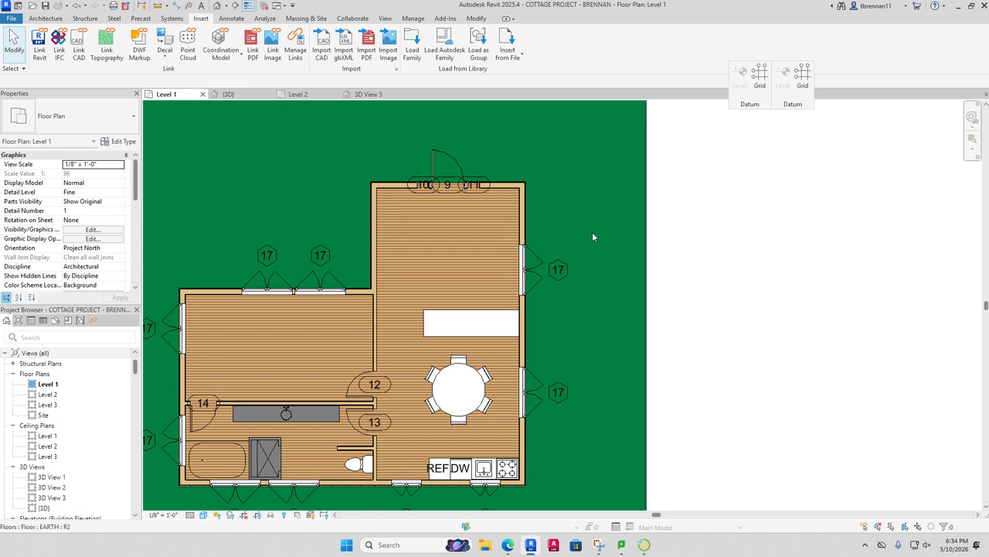
{"action": "middle_click_drag", "start_coordinate": [265, 152], "coordinate": [267, 176]}
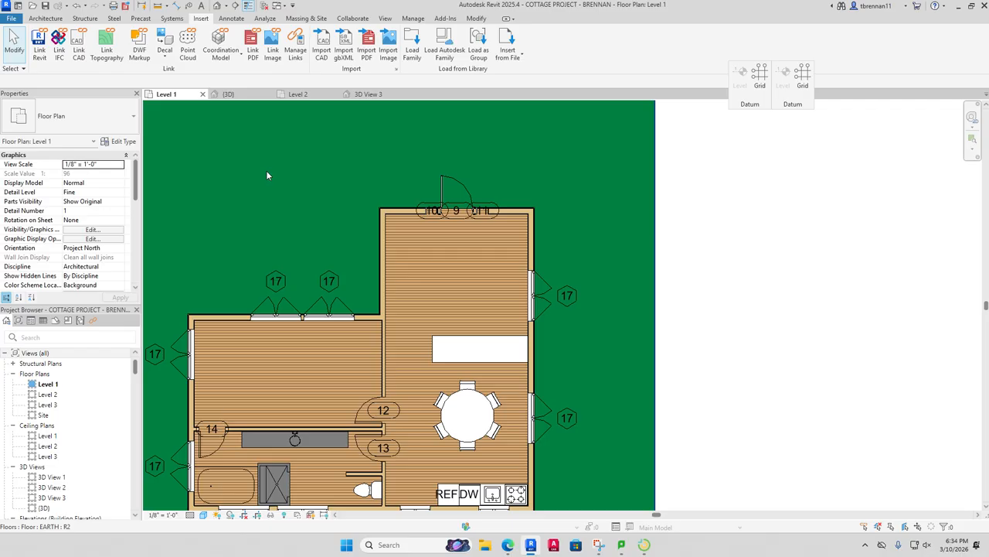
{"action": "left_click", "coordinate": [48, 19]}
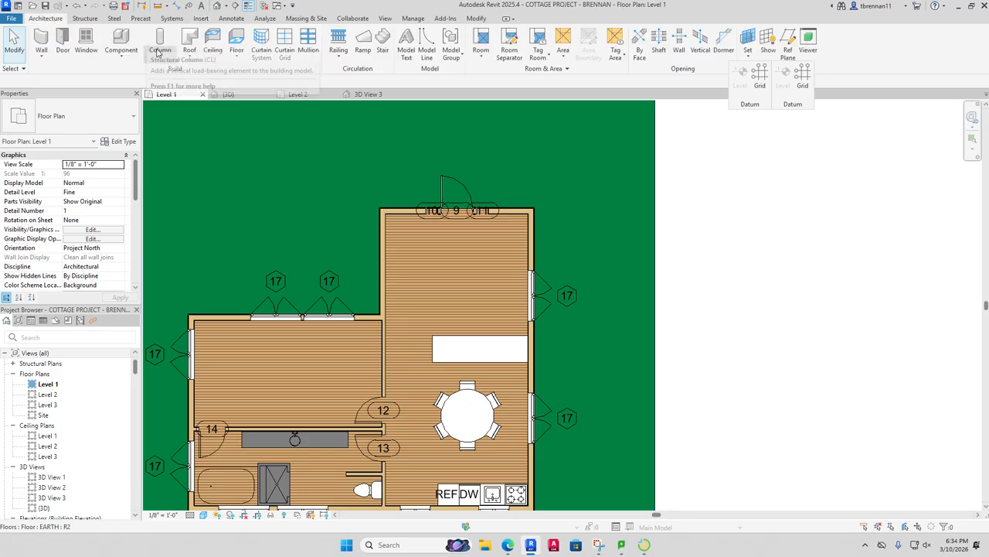
Step: Look through the loaded component types for a sofa and preview the 72" Sofa in the Level 1 room beyond the entertainment center
{"action": "left_click", "coordinate": [121, 57]}
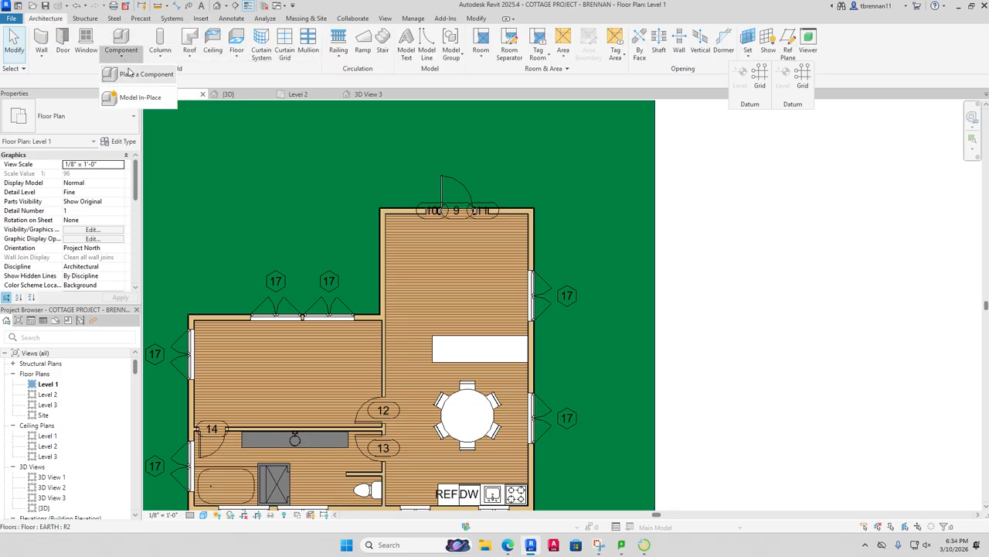
{"action": "left_click", "coordinate": [130, 73]}
{"action": "left_click", "coordinate": [131, 118]}
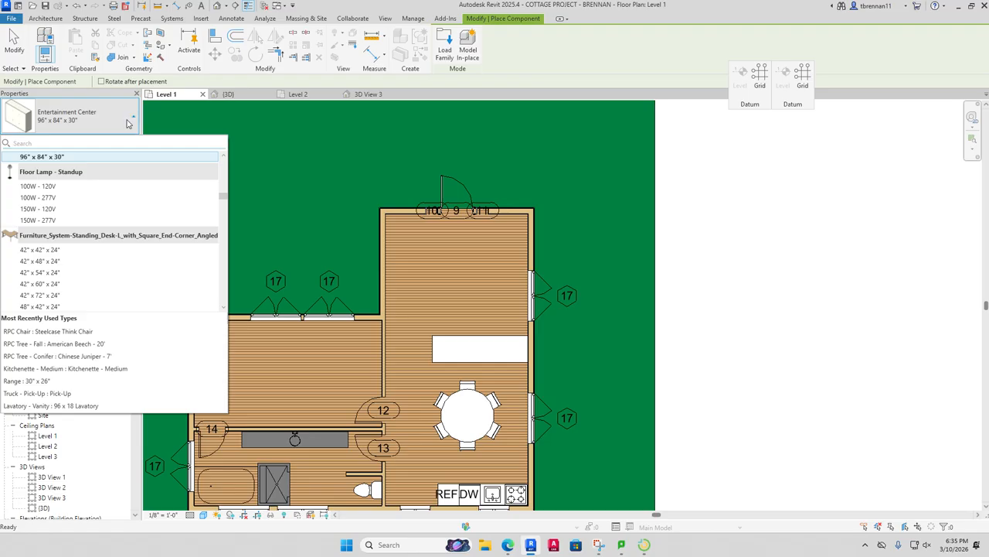
{"action": "scroll", "coordinate": [110, 279], "scroll_direction": "up", "scroll_amount": 5}
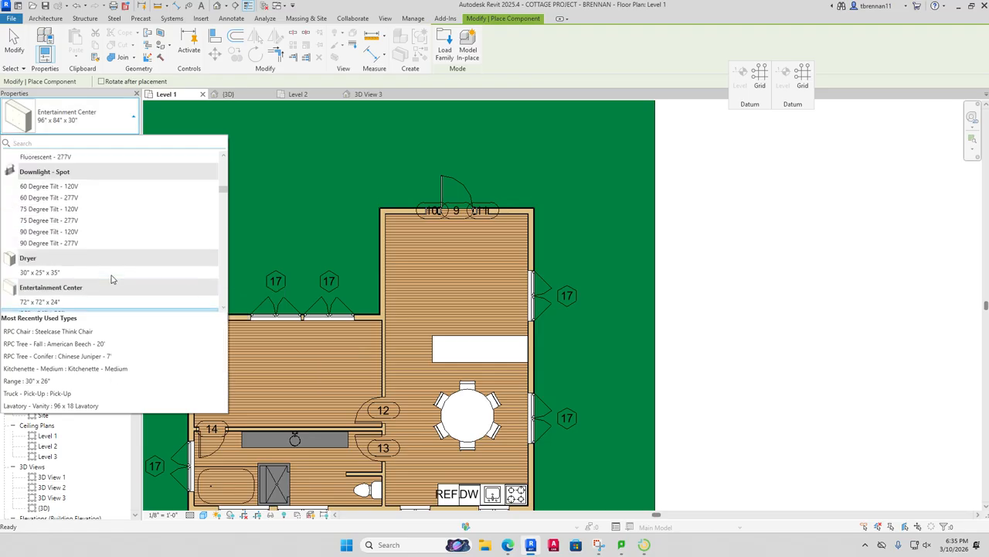
{"action": "scroll", "coordinate": [111, 278], "scroll_direction": "up", "scroll_amount": 3}
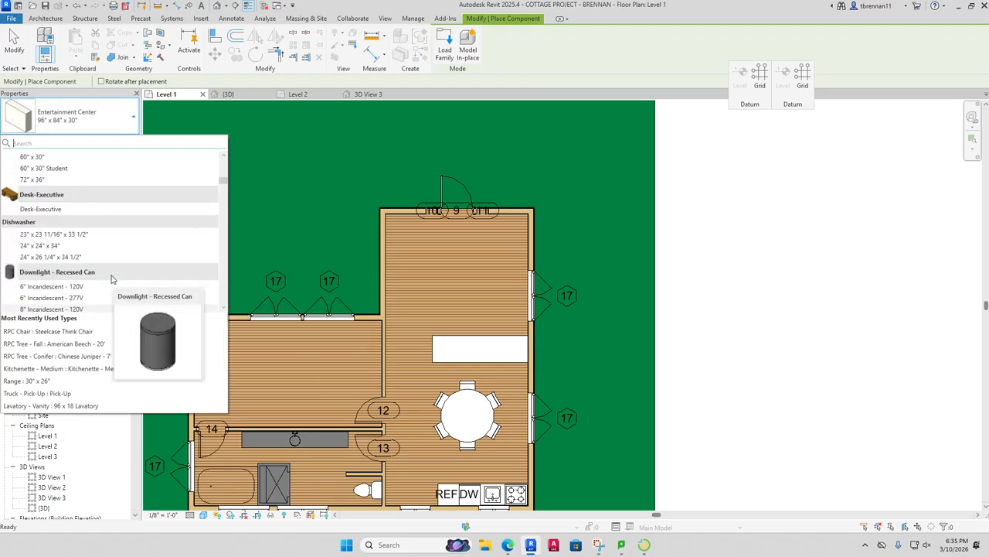
{"action": "scroll", "coordinate": [111, 279], "scroll_direction": "up", "scroll_amount": 3}
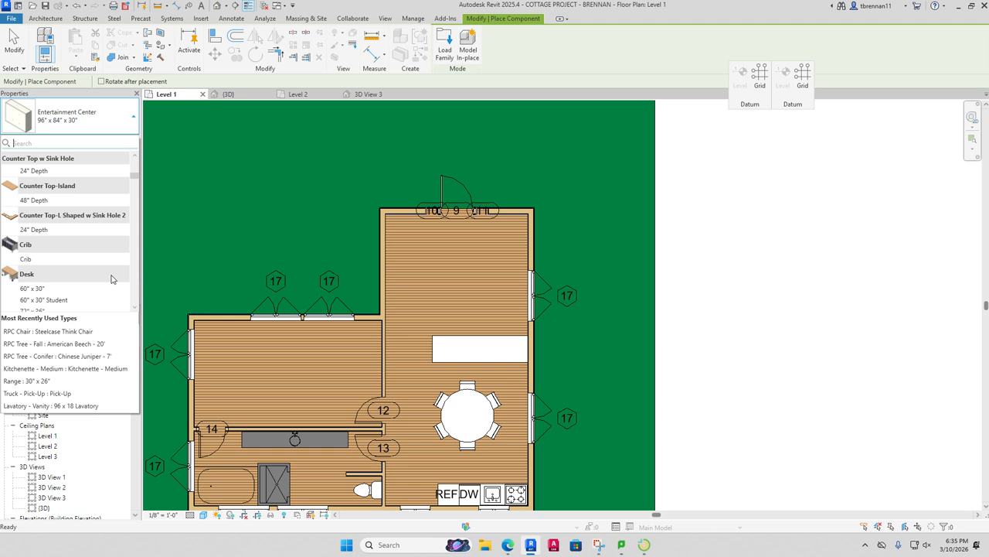
{"action": "scroll", "coordinate": [111, 278], "scroll_direction": "up", "scroll_amount": 2}
{"action": "scroll", "coordinate": [111, 278], "scroll_direction": "up", "scroll_amount": 2}
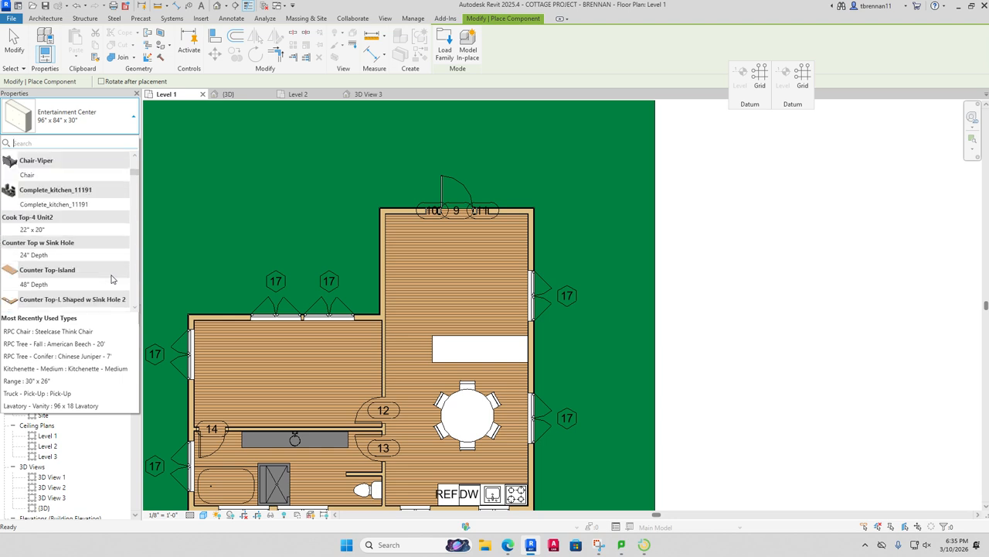
{"action": "scroll", "coordinate": [110, 278], "scroll_direction": "down", "scroll_amount": 12}
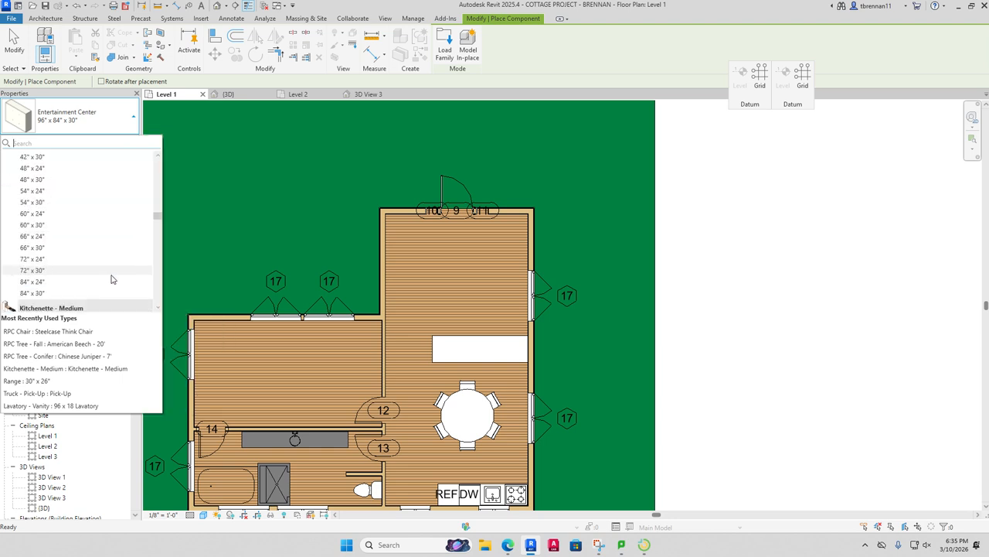
{"action": "scroll", "coordinate": [110, 278], "scroll_direction": "down", "scroll_amount": 15}
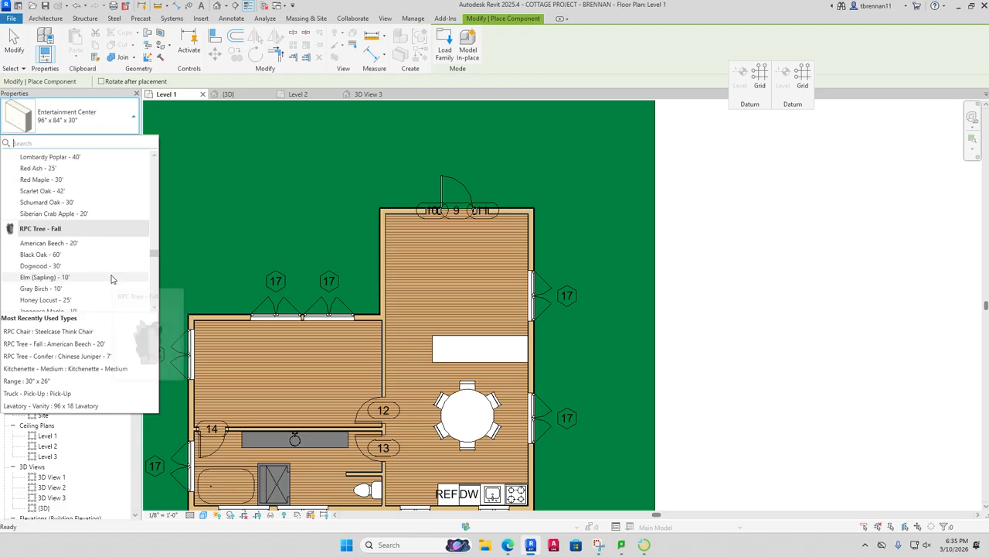
{"action": "scroll", "coordinate": [111, 279], "scroll_direction": "down", "scroll_amount": 15}
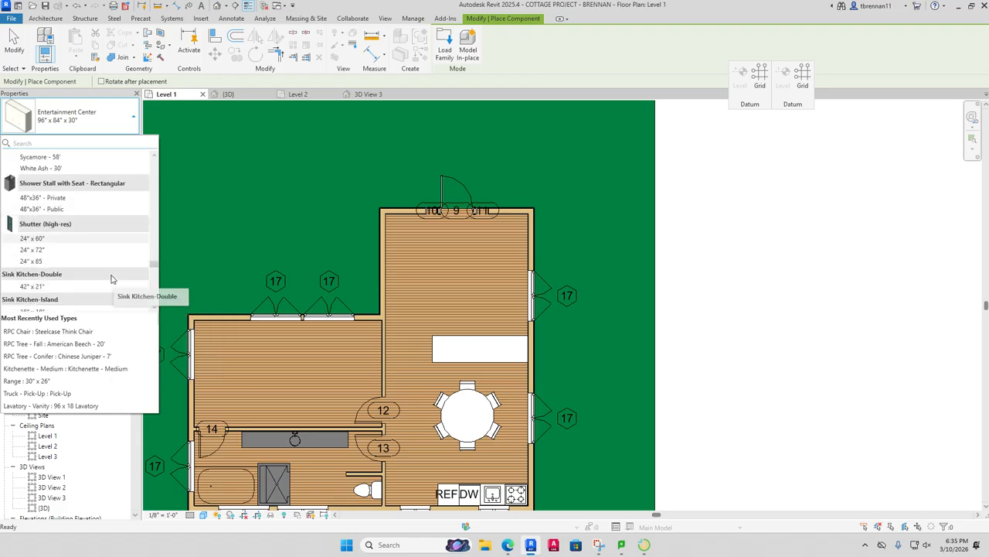
{"action": "scroll", "coordinate": [110, 278], "scroll_direction": "down", "scroll_amount": 5}
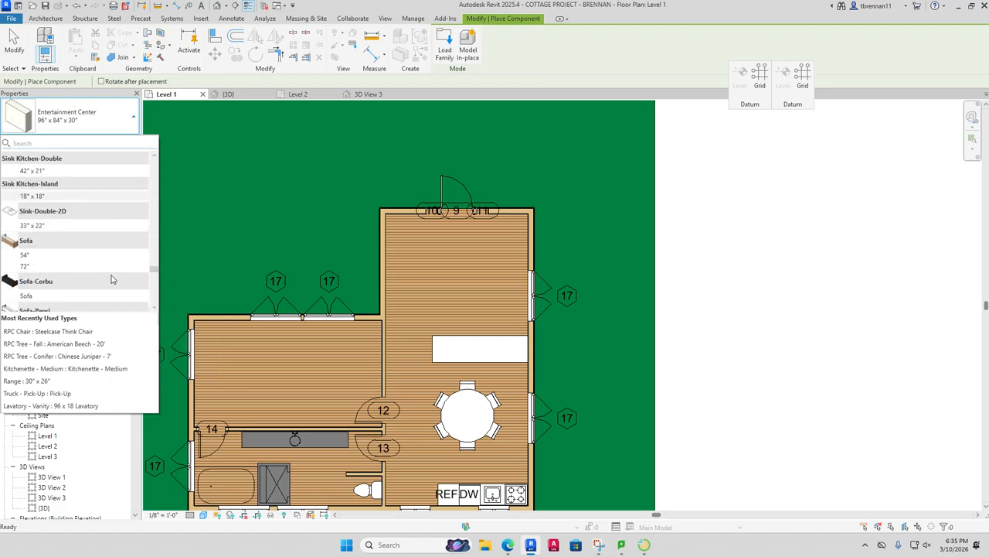
{"action": "scroll", "coordinate": [111, 278], "scroll_direction": "down", "scroll_amount": 2}
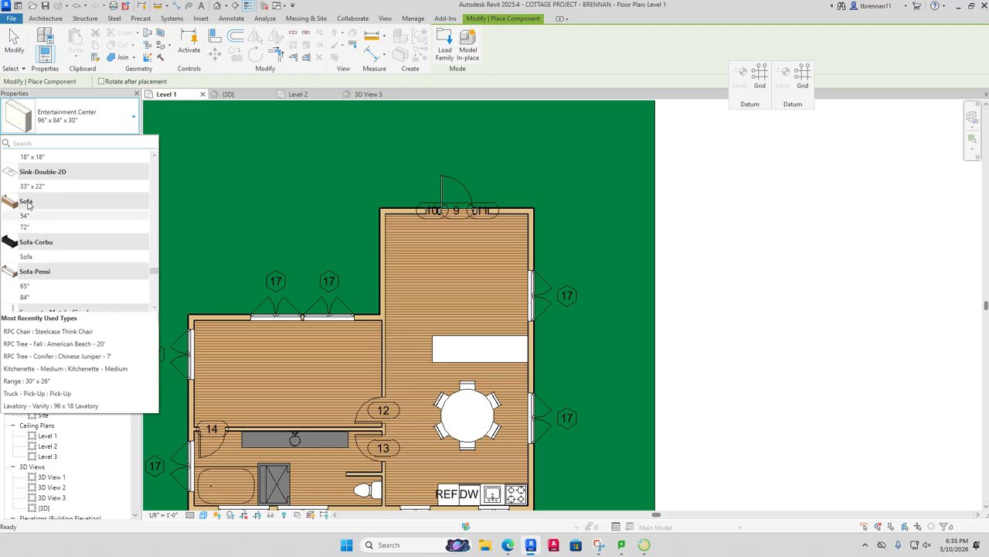
{"action": "mouse_move", "coordinate": [28, 204]}
{"action": "left_click", "coordinate": [30, 226]}
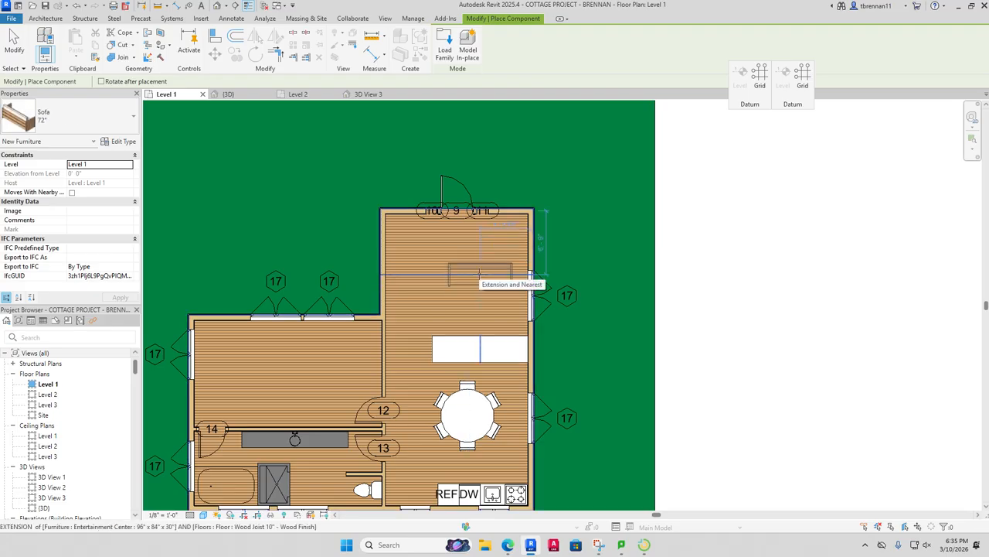
{"action": "key", "text": "Escape"}
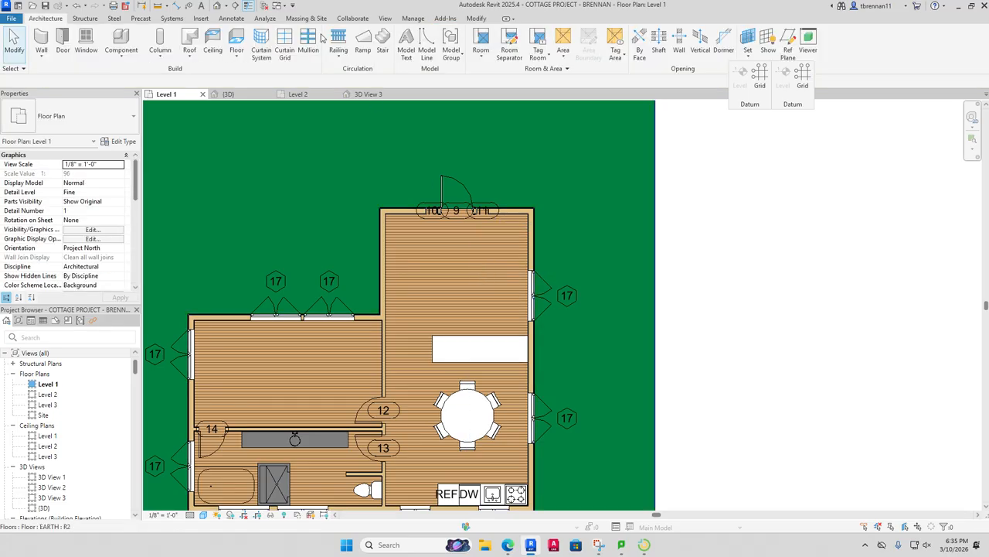
Step: Search the Autodesk family library for SECTIONAL and SECTIONAL SOFA
{"action": "left_click", "coordinate": [209, 20]}
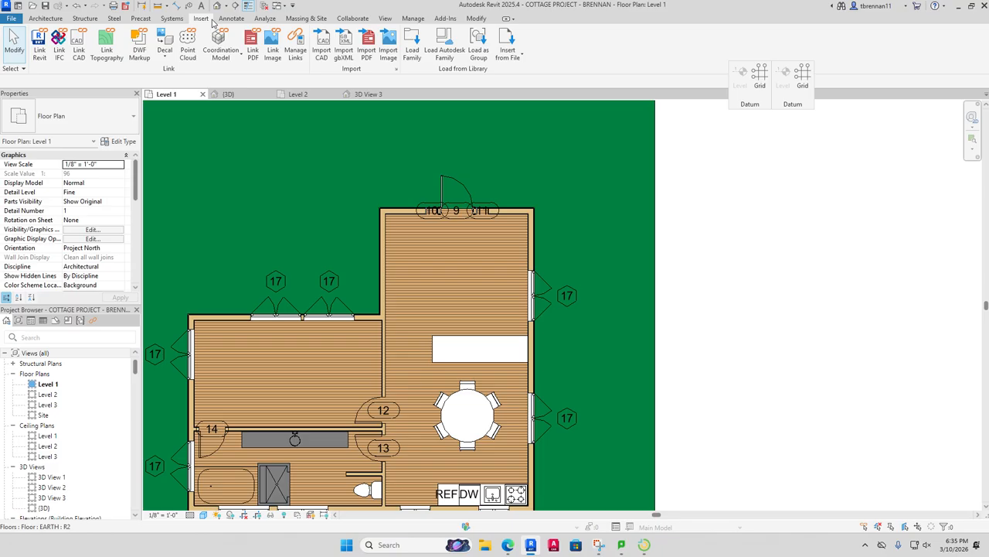
{"action": "left_click", "coordinate": [445, 48]}
{"action": "left_click_drag", "start_coordinate": [418, 59], "coordinate": [136, 84]}
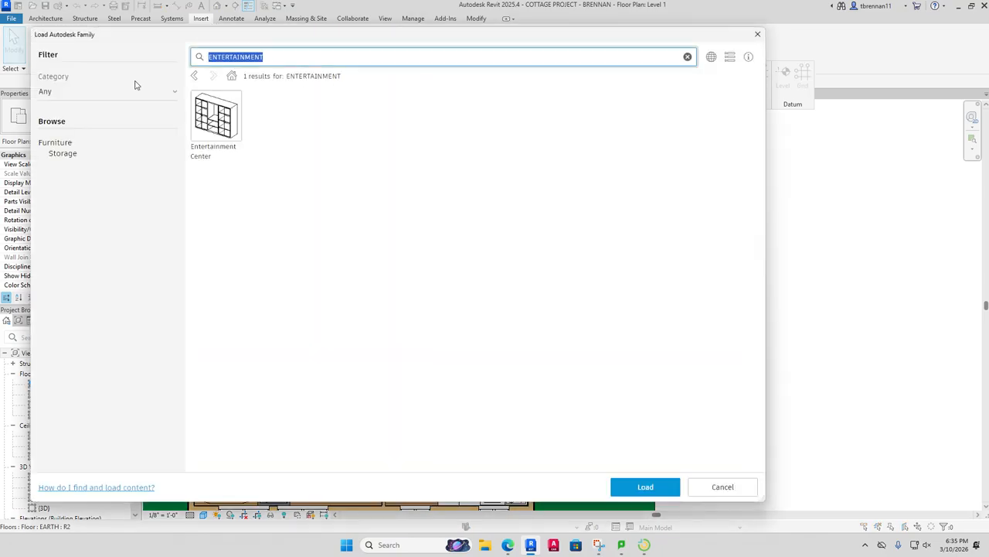
{"action": "type", "text": "S3ECTION"}
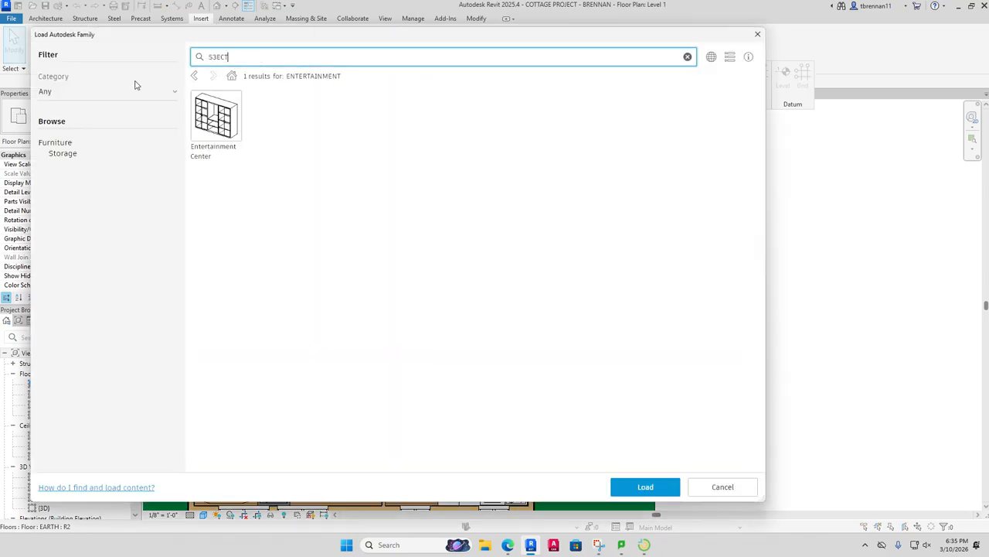
{"action": "key", "text": "BackSpace"}
{"action": "key", "text": "BackSpace"}
{"action": "key", "text": "BackSpace"}
{"action": "key", "text": "BackSpace"}
{"action": "type", "text": "TIONAL"}
{"action": "key", "text": "Return"}
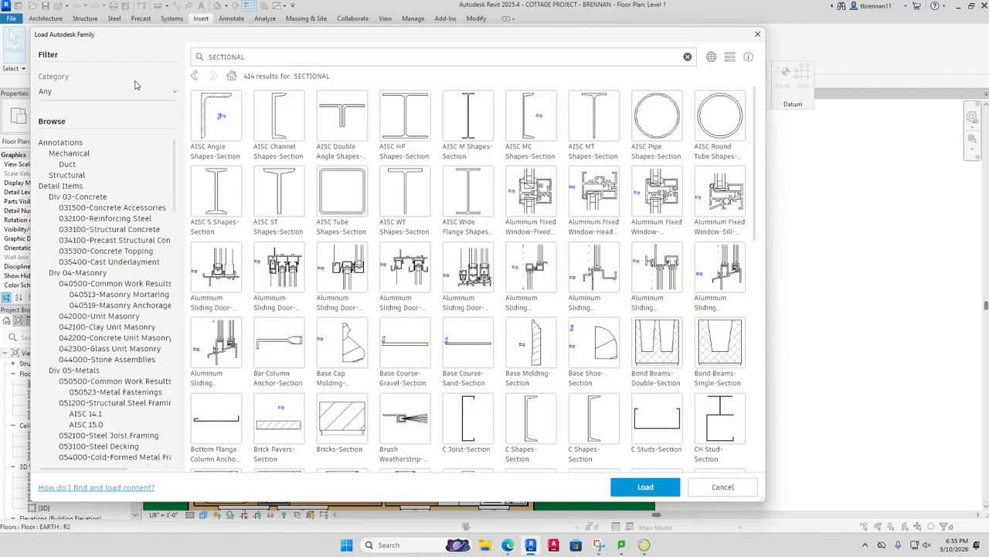
{"action": "left_click", "coordinate": [302, 58]}
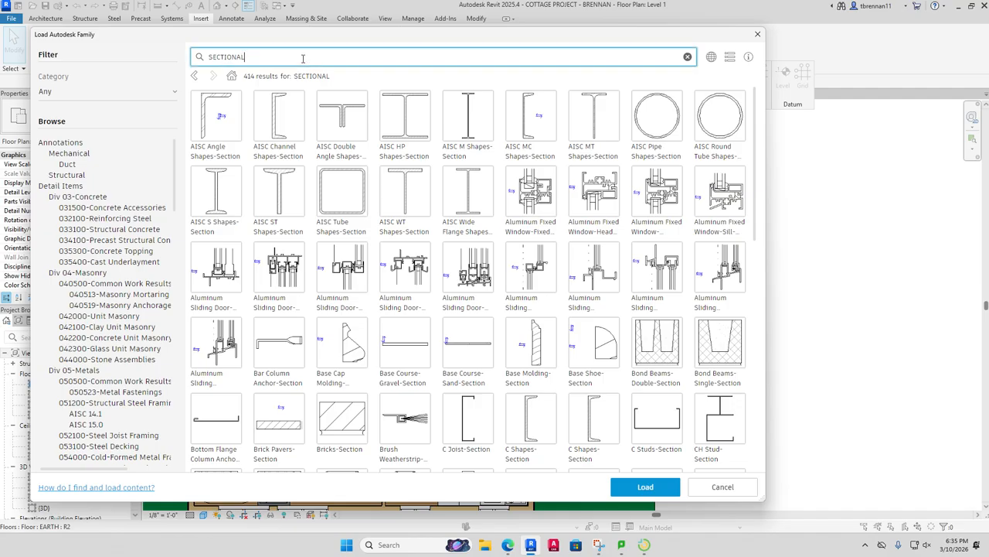
{"action": "type", "text": "SOFA"}
{"action": "key", "text": "Return"}
Step: Search the family library for SOFA and try to load the Sofa family, cancelling the overwrite of the existing version
{"action": "left_click", "coordinate": [302, 58]}
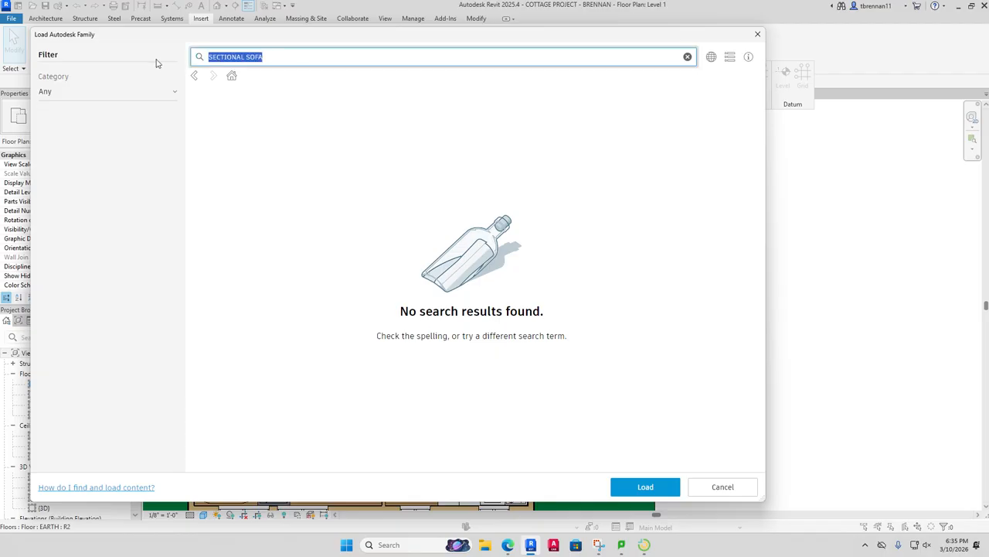
{"action": "type", "text": "SOG"}
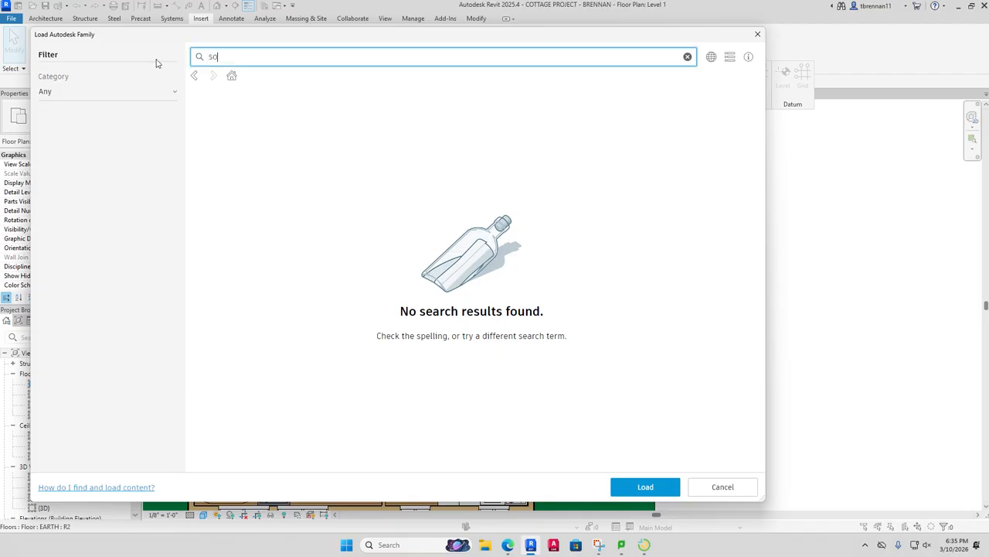
{"action": "type", "text": "A"}
{"action": "key", "text": "Return"}
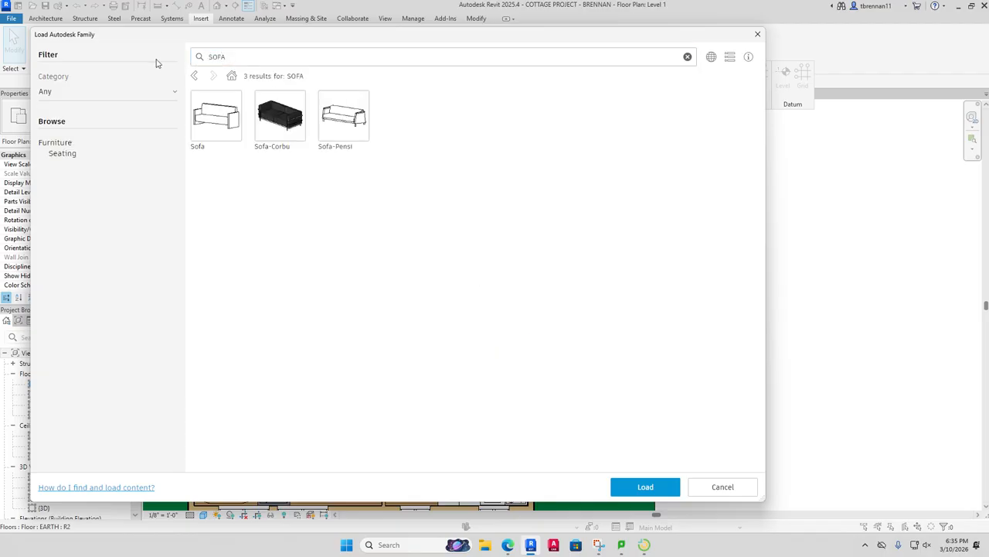
{"action": "left_click", "coordinate": [223, 123]}
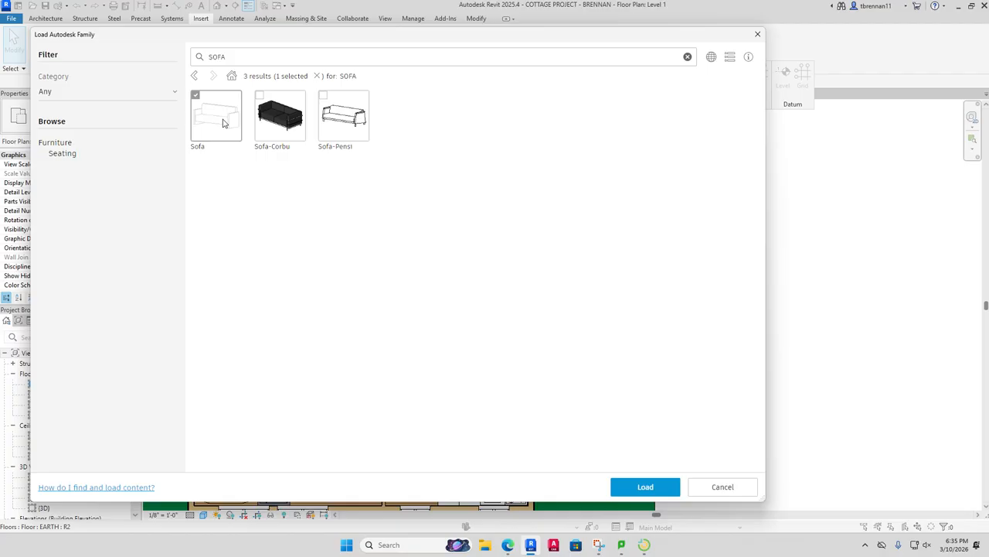
{"action": "left_click", "coordinate": [645, 488]}
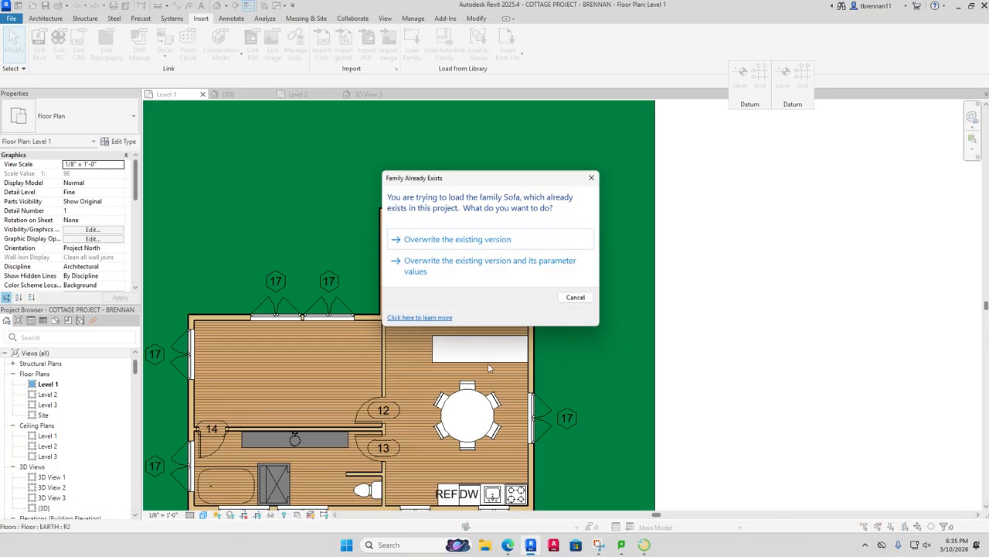
{"action": "left_click", "coordinate": [575, 299]}
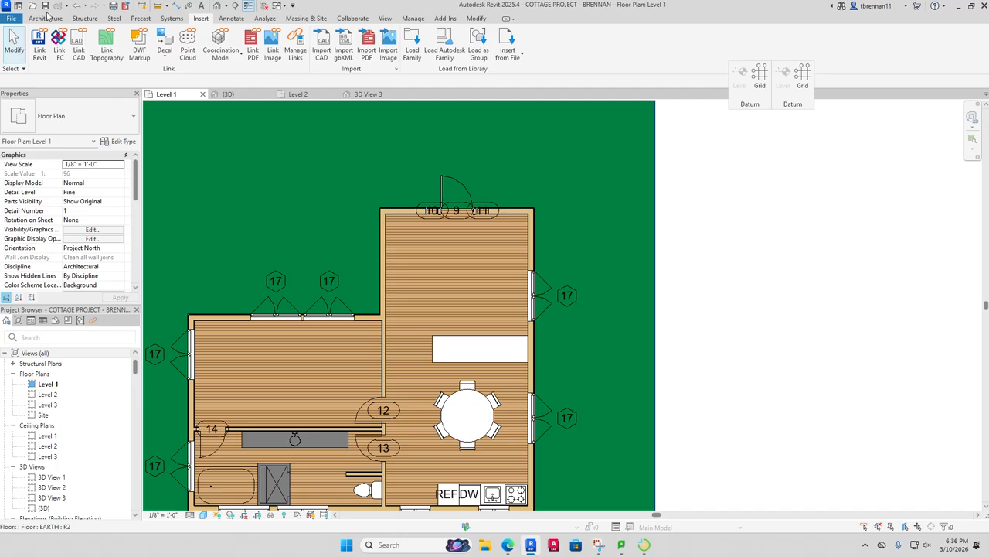
Step: Place a 72" Sofa on Level 1 between the entertainment center and the entry wall, aligned with the center's midpoint
{"action": "left_click", "coordinate": [47, 18]}
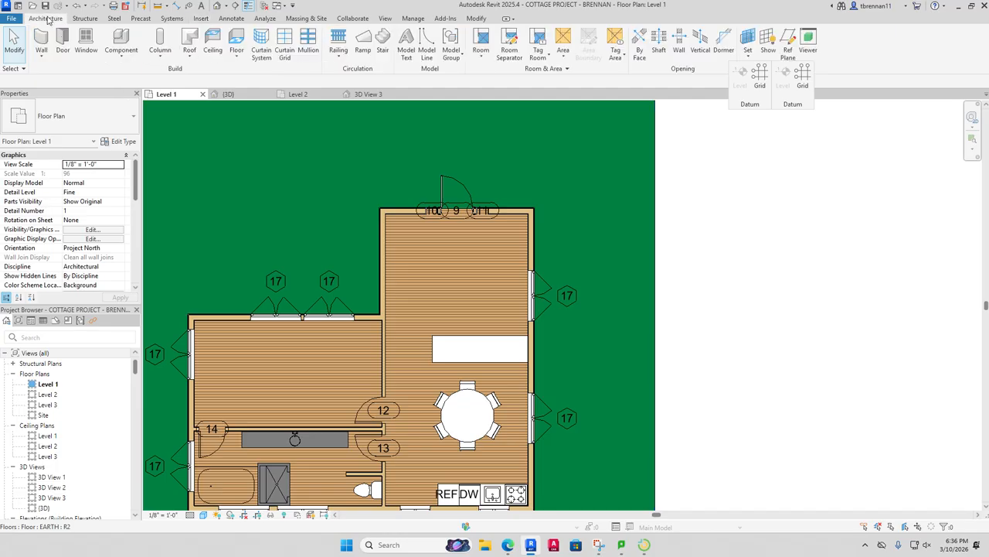
{"action": "left_click", "coordinate": [124, 58]}
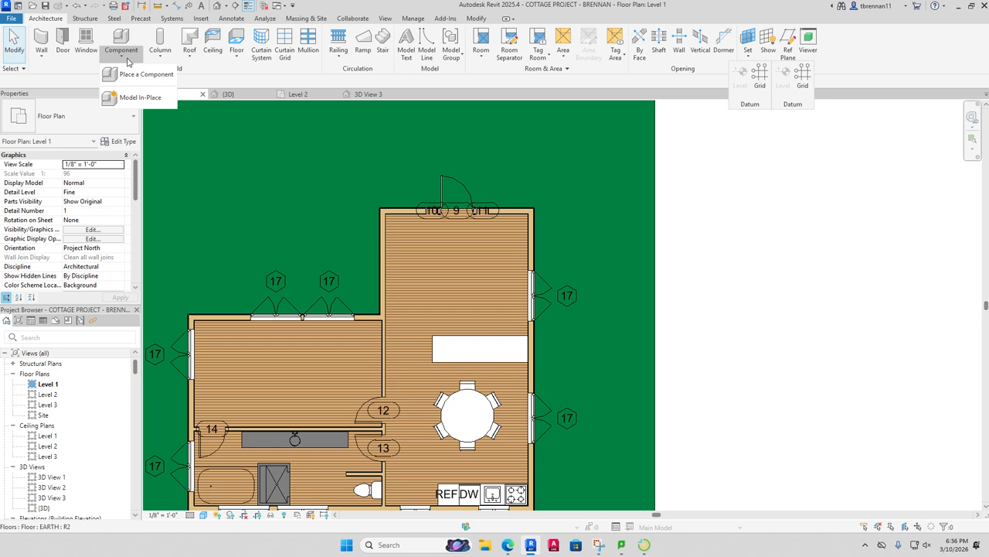
{"action": "left_click", "coordinate": [143, 75]}
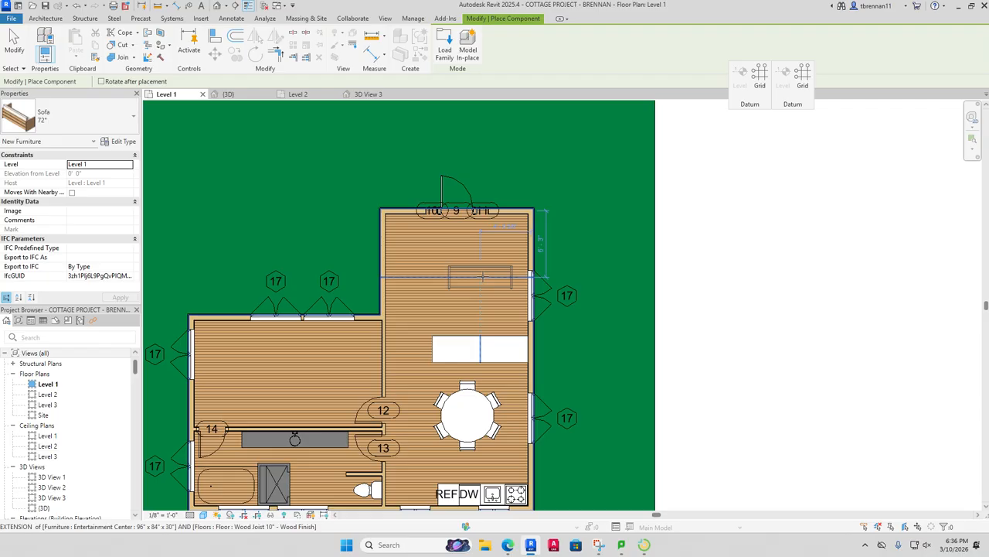
{"action": "left_click", "coordinate": [480, 276]}
{"action": "key", "text": "Escape"}
{"action": "key", "text": "Escape"}
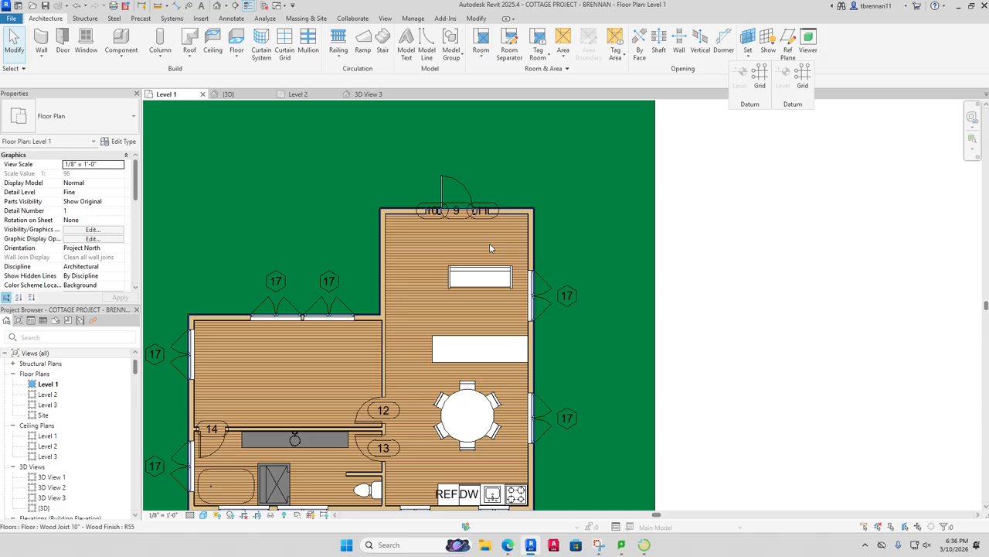
Step: Draw two INTERIOR WALL - 4-1/2" walls enclosing a closet about 4' by 2' in the corner beside the entry door
{"action": "left_click", "coordinate": [41, 59]}
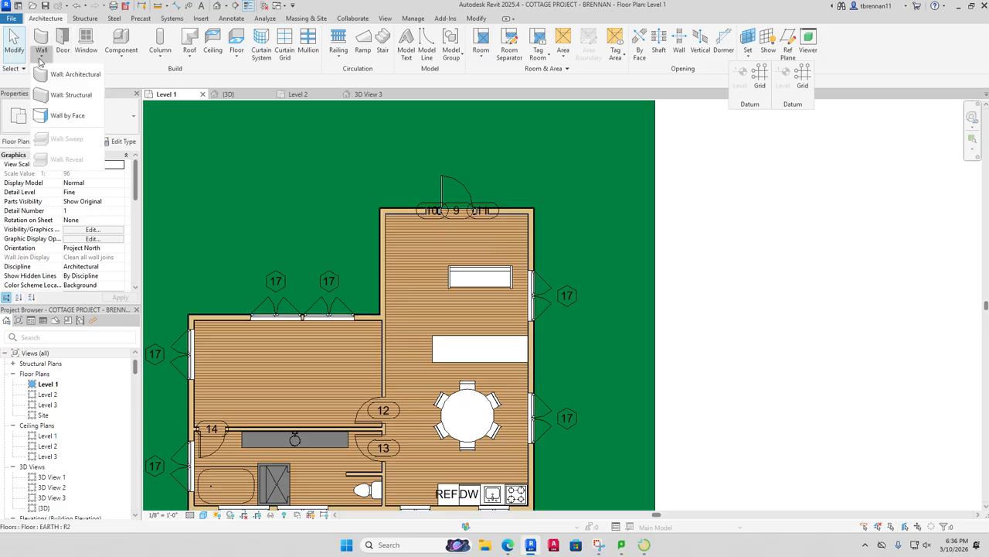
{"action": "left_click", "coordinate": [69, 74]}
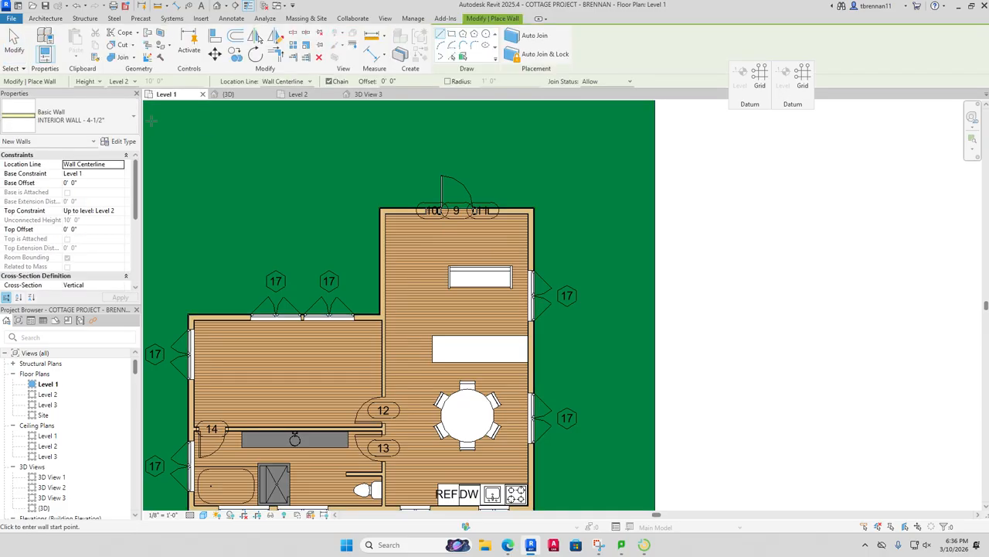
{"action": "scroll", "coordinate": [525, 240], "scroll_direction": "up", "scroll_amount": 2}
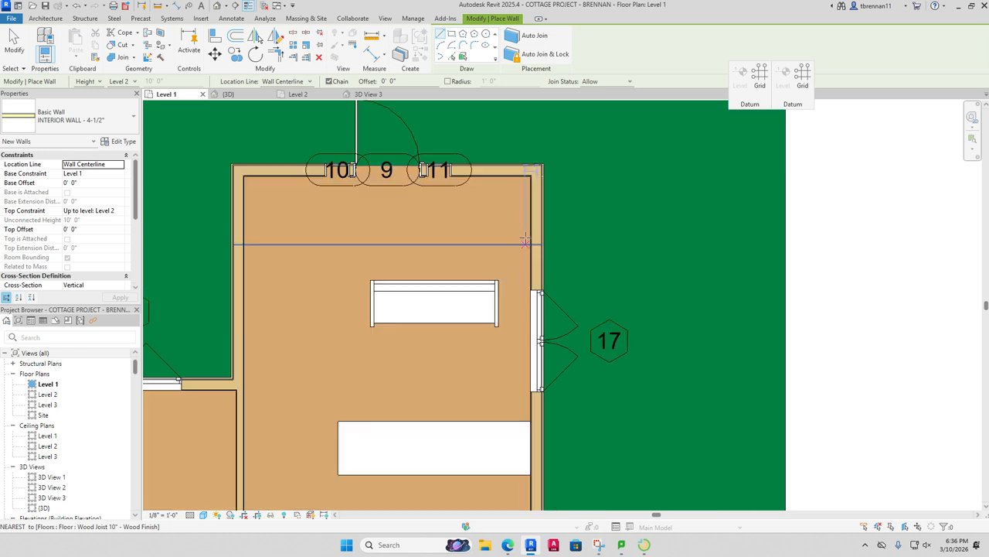
{"action": "left_click", "coordinate": [490, 177]}
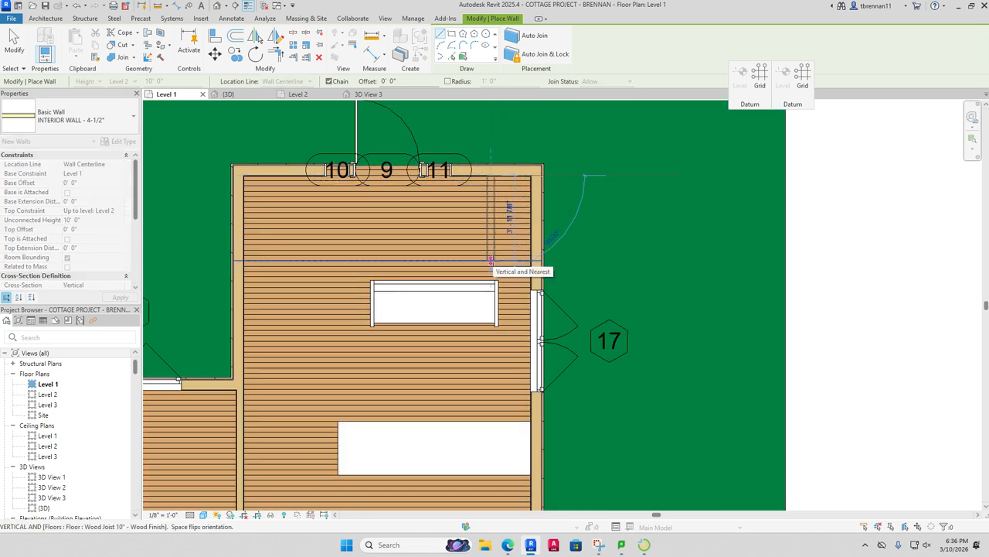
{"action": "left_click", "coordinate": [490, 264]}
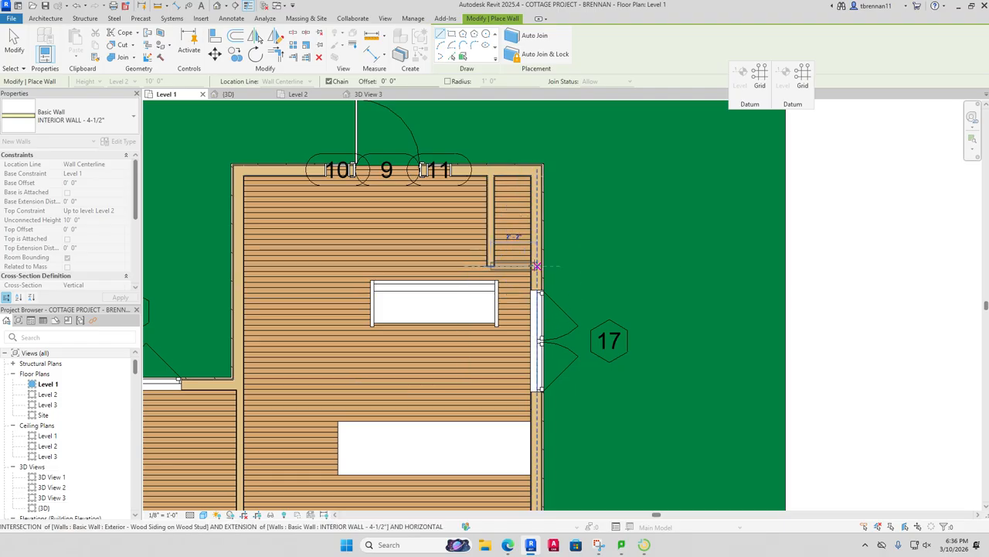
{"action": "left_click", "coordinate": [537, 265]}
{"action": "key", "text": "Escape"}
{"action": "key", "text": "Escape"}
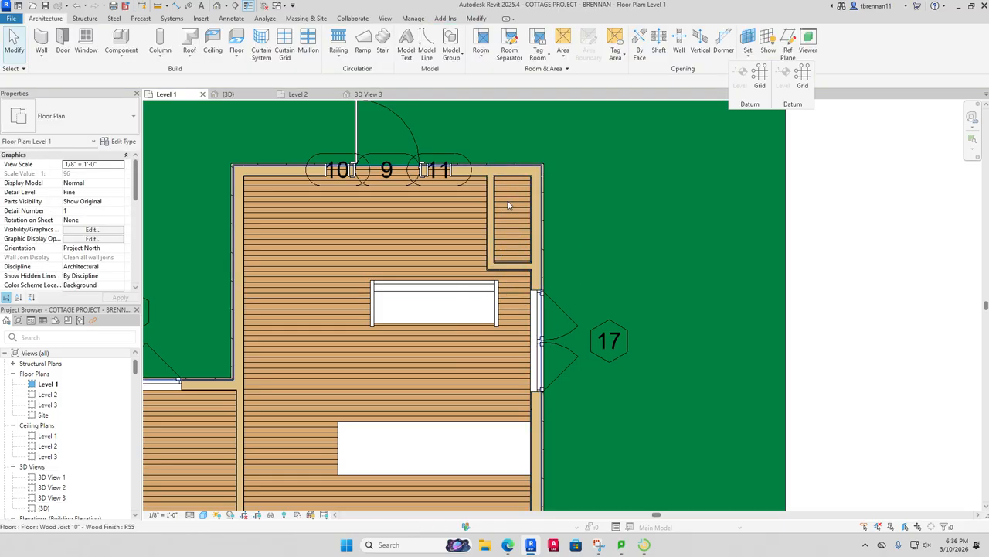
Step: Place a Bifold-4 Panel 48" x 84" door in the closet's longer wall
{"action": "left_click", "coordinate": [67, 47]}
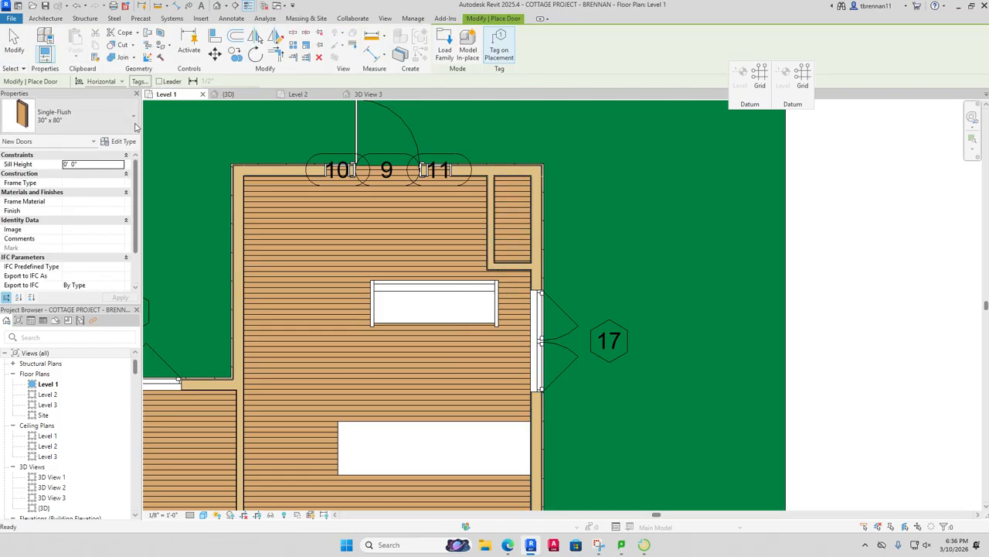
{"action": "left_click", "coordinate": [132, 116]}
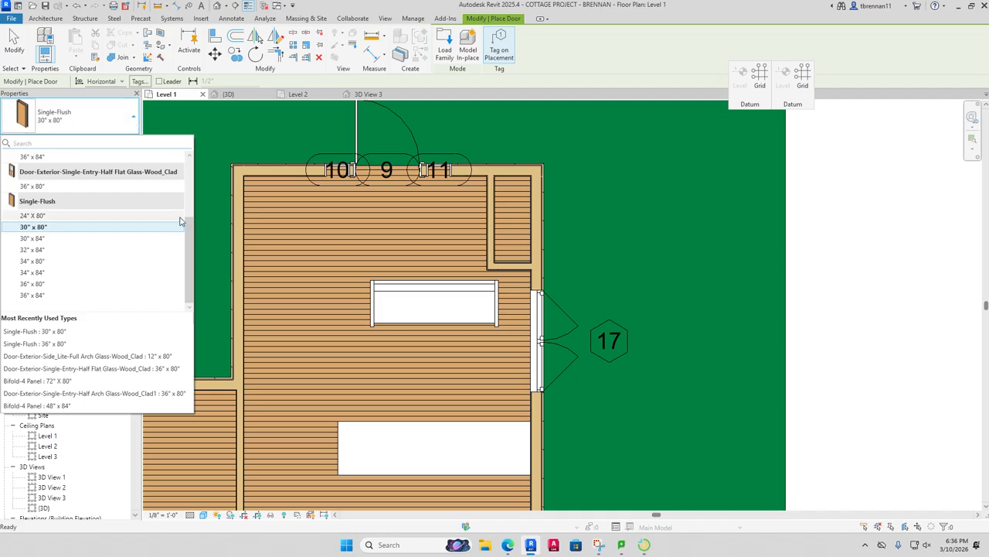
{"action": "scroll", "coordinate": [190, 252], "scroll_direction": "up", "scroll_amount": 5}
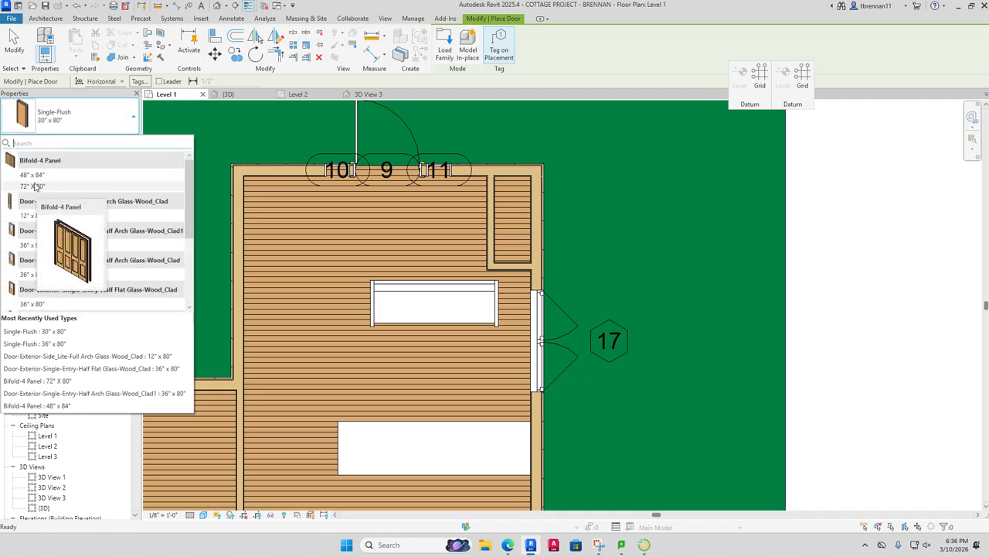
{"action": "left_click", "coordinate": [33, 175]}
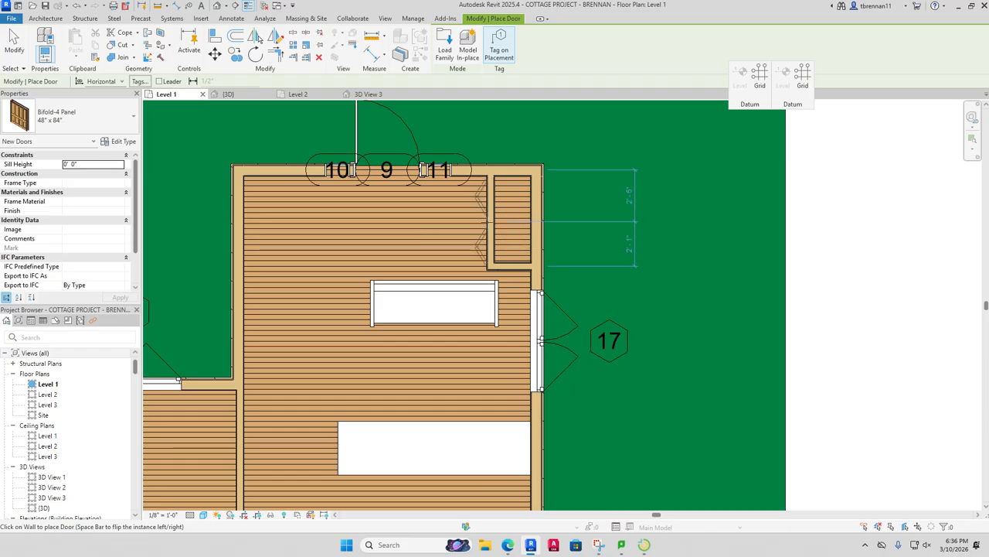
{"action": "left_click", "coordinate": [490, 221]}
{"action": "key", "text": "Escape"}
{"action": "key", "text": "Escape"}
Step: Move the closet's short end wall slightly toward the window to deepen the closet
{"action": "left_click", "coordinate": [522, 270]}
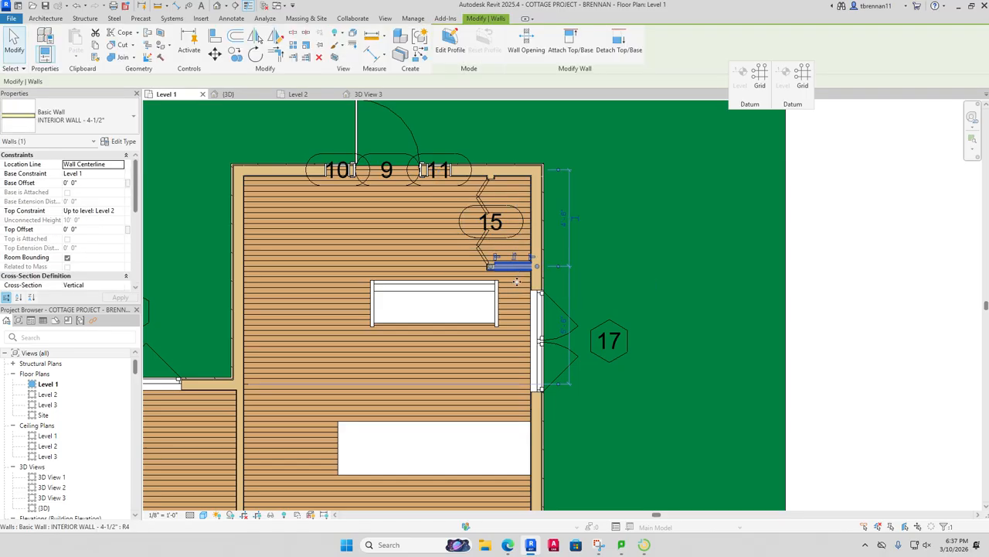
{"action": "left_click_drag", "start_coordinate": [518, 275], "coordinate": [518, 287]}
{"action": "key", "text": "Escape"}
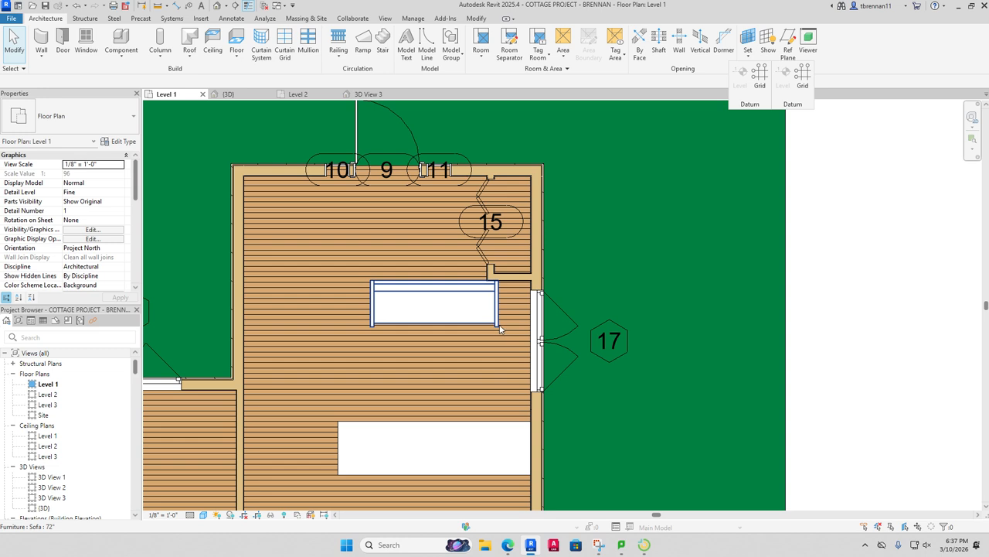
Step: Move the 72" sofa slightly toward the entertainment center and away from the window wall, clear of the closet
{"action": "left_click", "coordinate": [498, 328]}
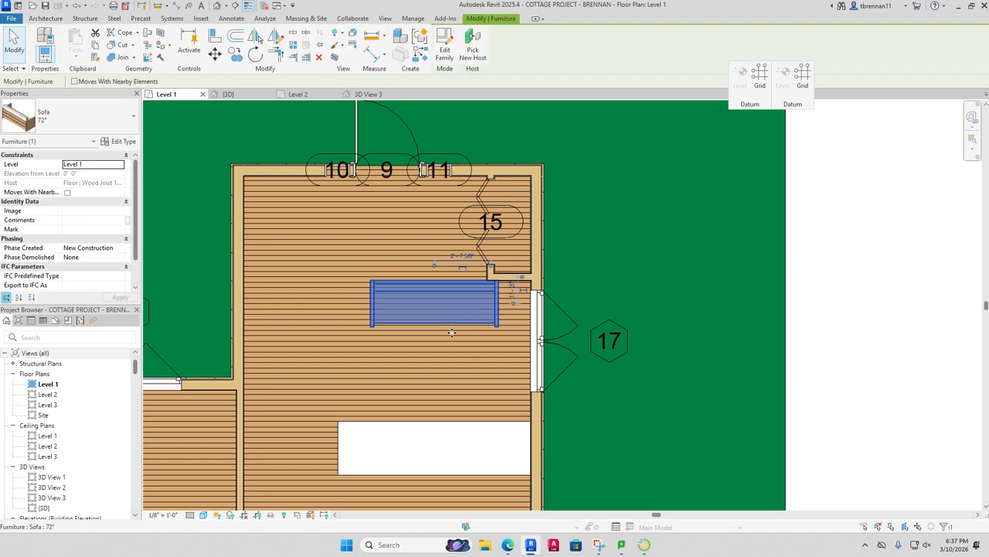
{"action": "left_click_drag", "start_coordinate": [442, 327], "coordinate": [440, 332]}
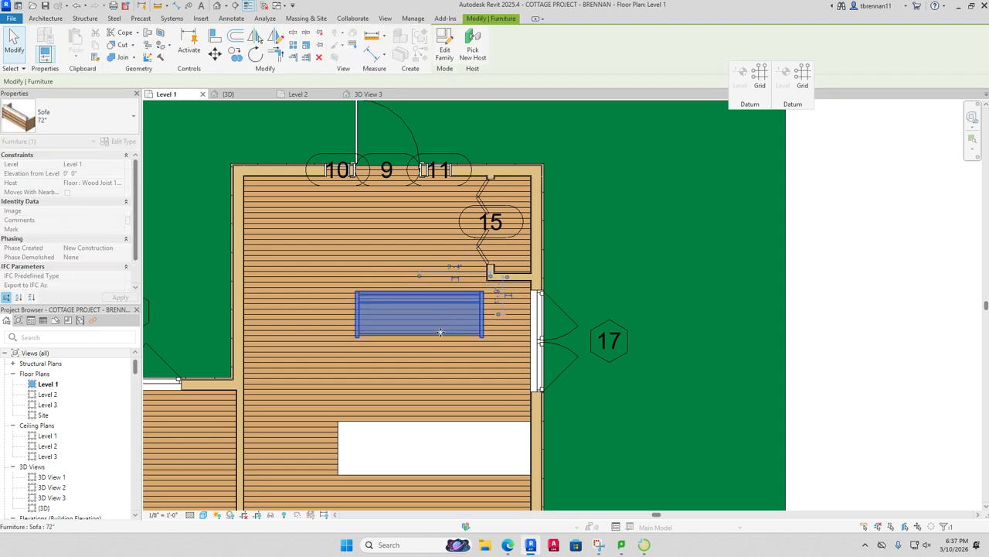
{"action": "left_click", "coordinate": [636, 314]}
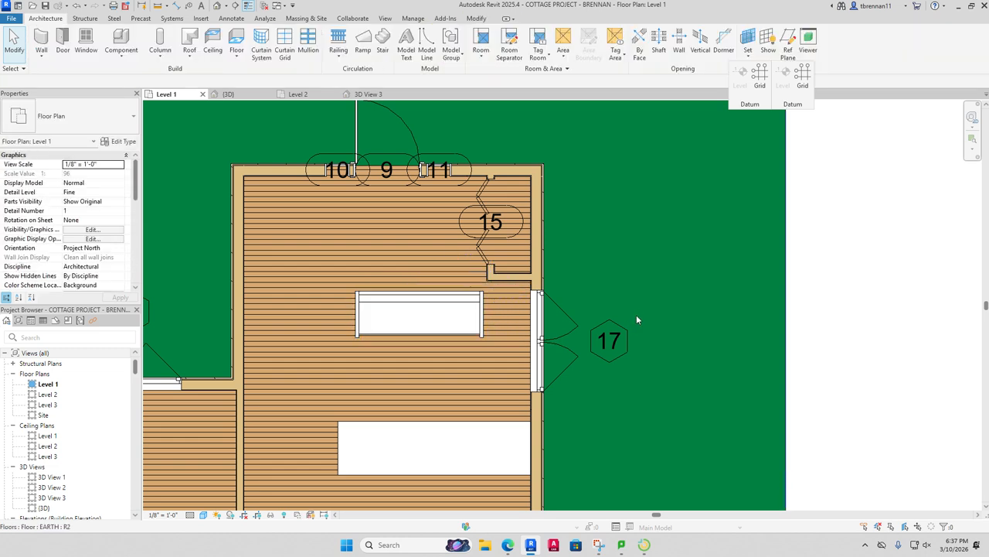
{"action": "left_click", "coordinate": [639, 241]}
{"action": "key", "text": "Escape"}
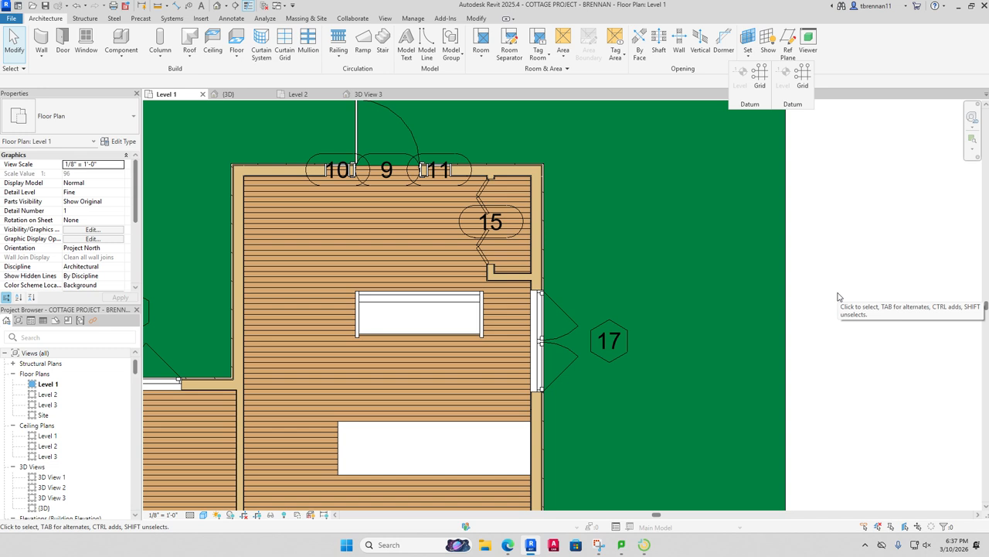
Step: Hide the entertainment center element in the 3D View 3 camera view so the dining area and kitchen behind it show
{"action": "left_click", "coordinate": [385, 95]}
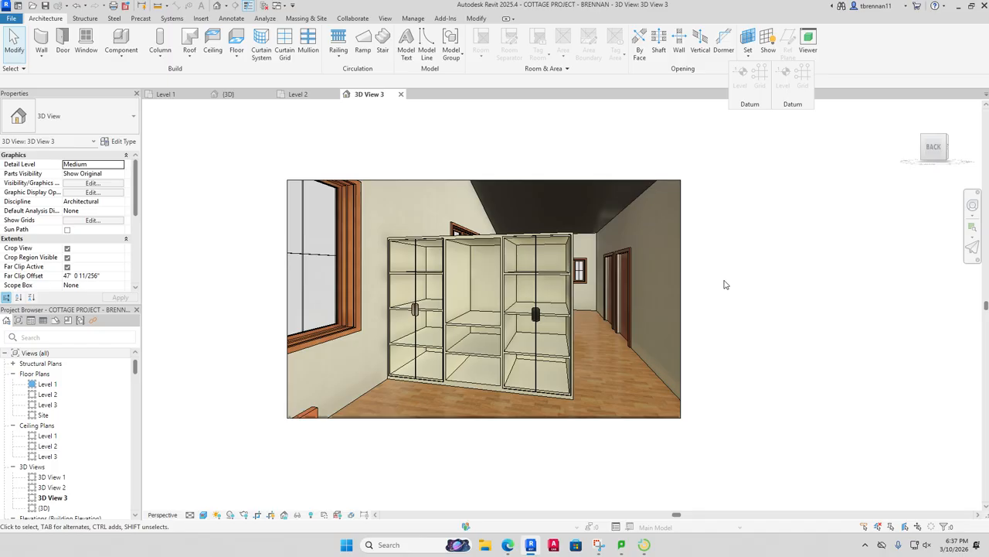
{"action": "scroll", "coordinate": [604, 292], "scroll_direction": "up", "scroll_amount": 4}
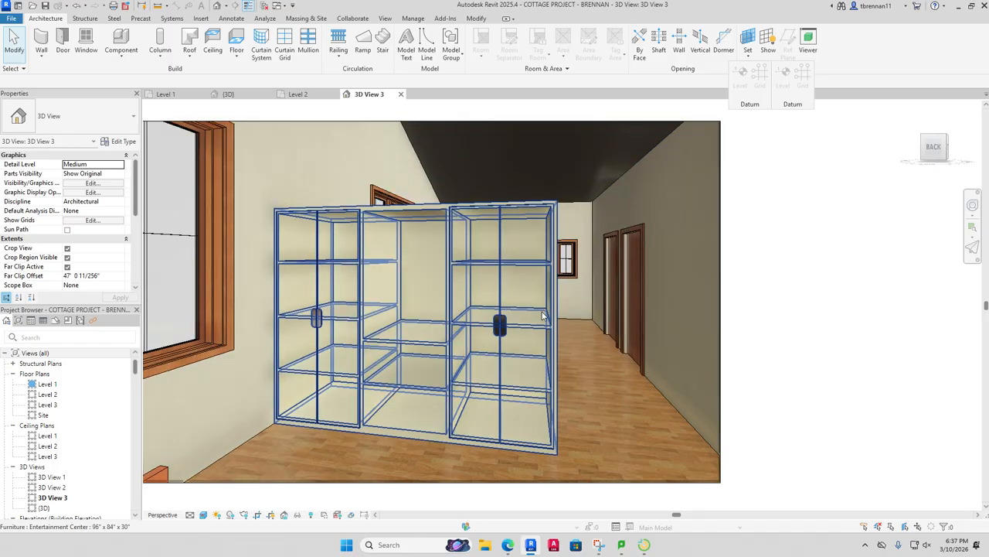
{"action": "left_click", "coordinate": [543, 315]}
{"action": "right_click", "coordinate": [550, 307]}
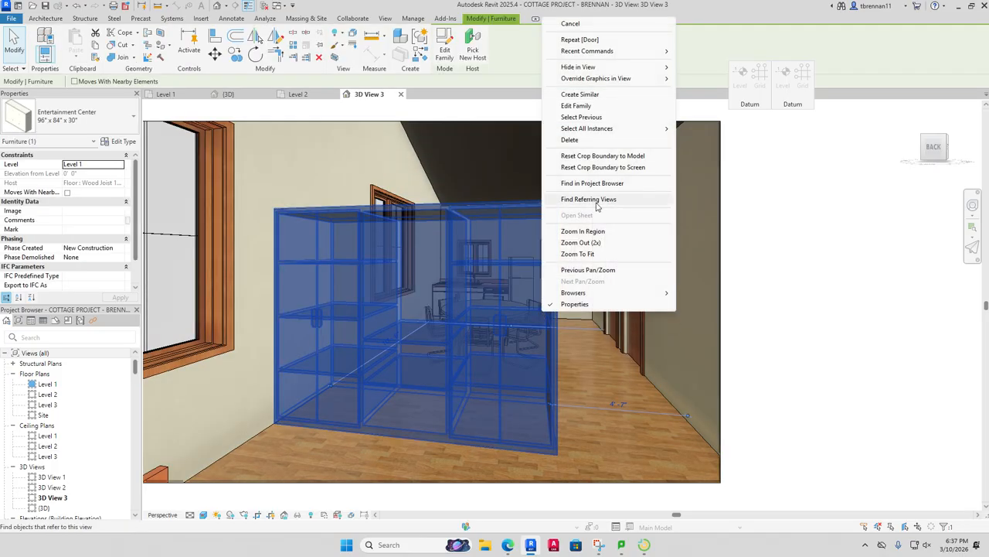
{"action": "mouse_move", "coordinate": [617, 70]}
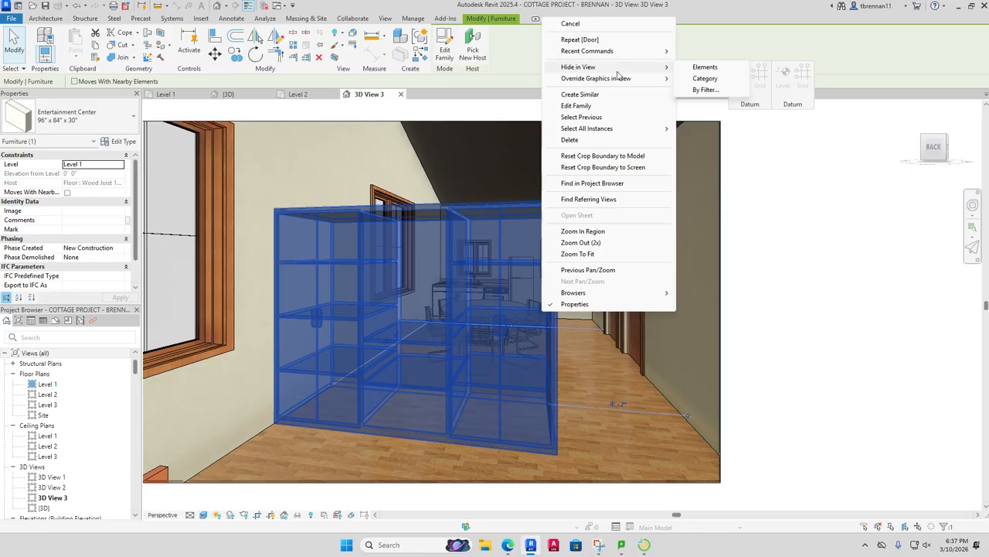
{"action": "left_click", "coordinate": [705, 66]}
{"action": "scroll", "coordinate": [457, 275], "scroll_direction": "up", "scroll_amount": 2}
{"action": "scroll", "coordinate": [456, 275], "scroll_direction": "up", "scroll_amount": 2}
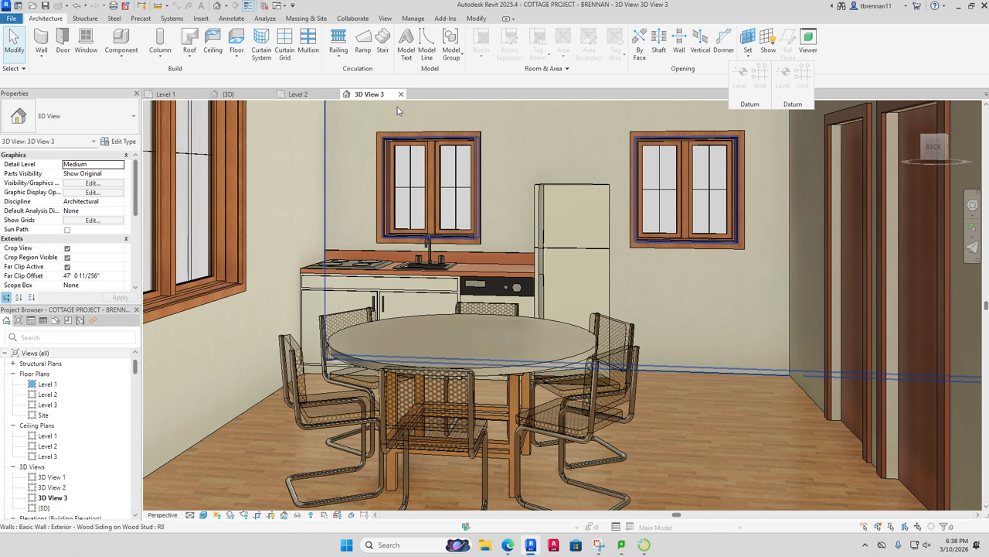
{"action": "scroll", "coordinate": [403, 124], "scroll_direction": "down", "scroll_amount": 5}
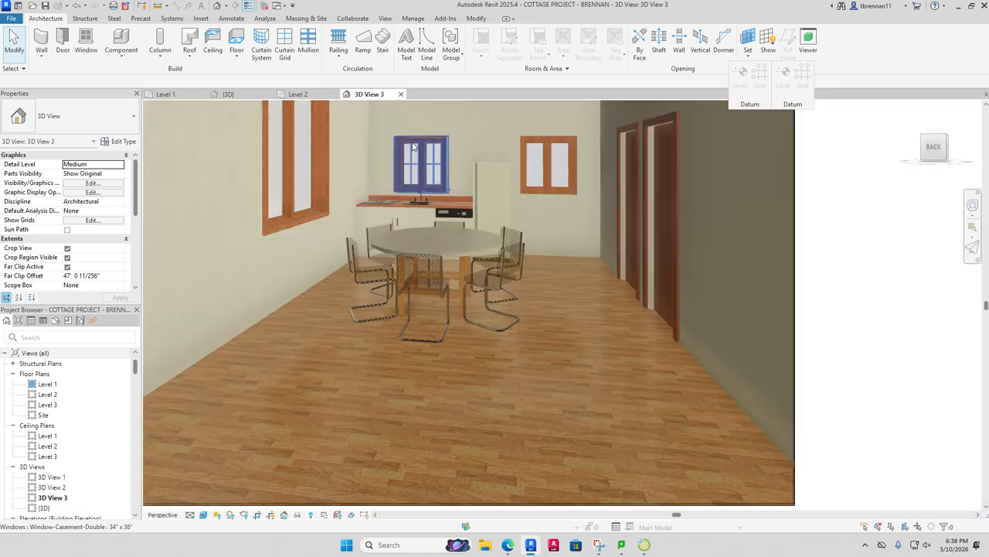
{"action": "scroll", "coordinate": [411, 147], "scroll_direction": "up", "scroll_amount": 2}
{"action": "scroll", "coordinate": [411, 147], "scroll_direction": "down", "scroll_amount": 3}
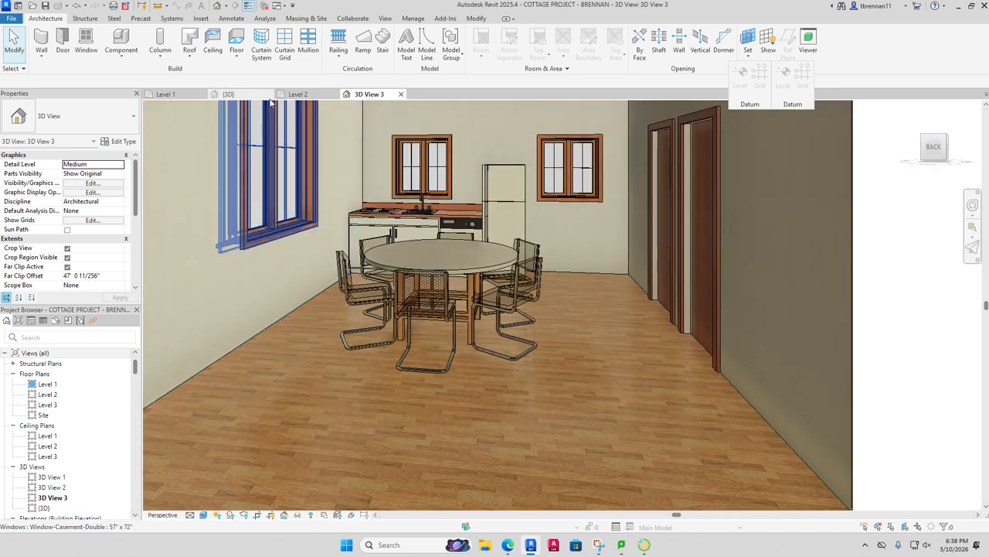
Step: Return to the Level 1 floor plan with the whole cottage in view and save the project
{"action": "left_click", "coordinate": [163, 94]}
{"action": "scroll", "coordinate": [614, 231], "scroll_direction": "down", "scroll_amount": 5}
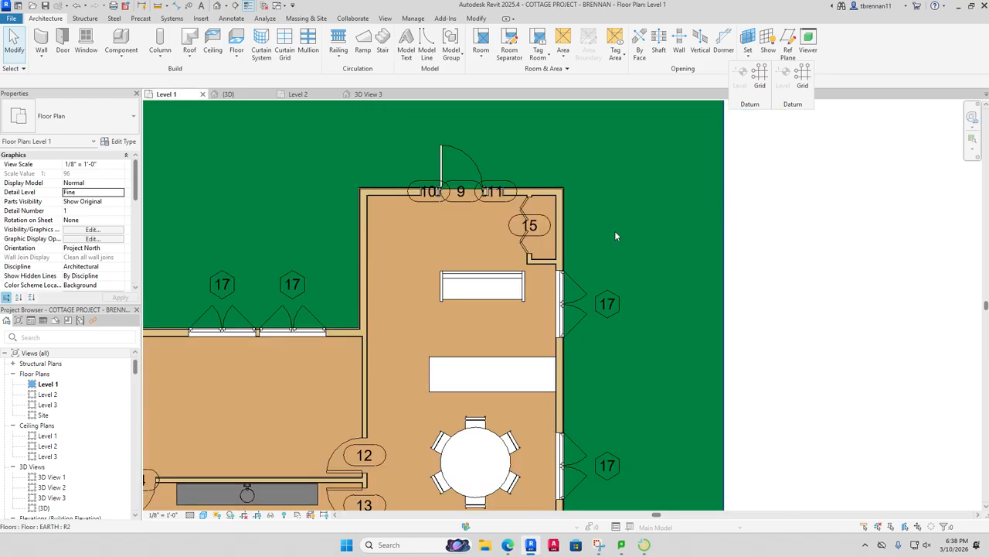
{"action": "middle_click_drag", "start_coordinate": [613, 232], "coordinate": [607, 243]}
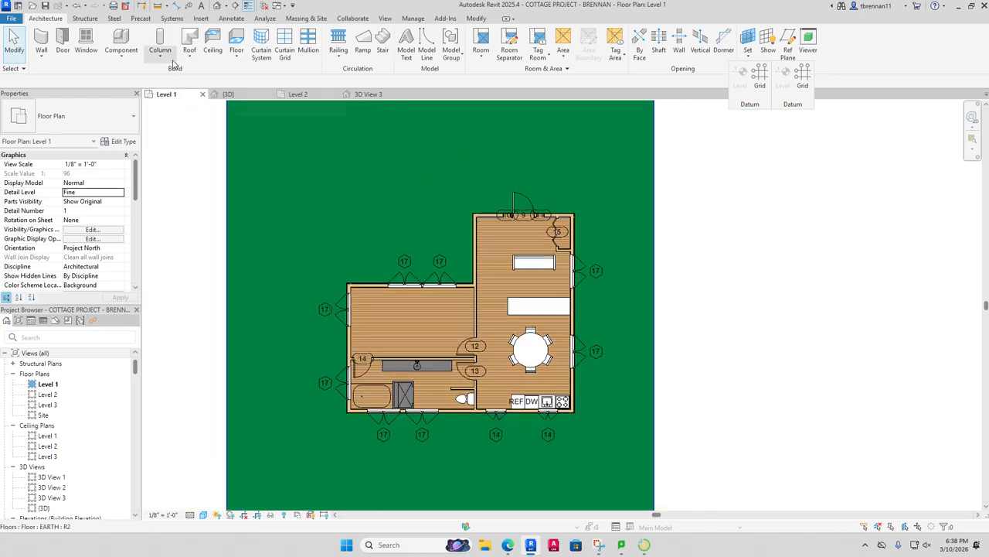
{"action": "left_click", "coordinate": [46, 6]}
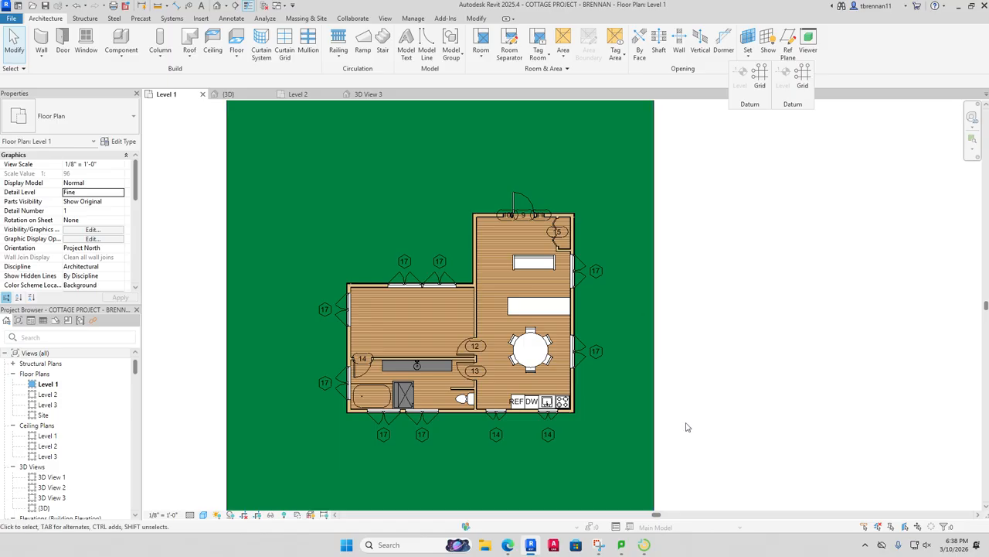
{"action": "left_click", "coordinate": [644, 544]}
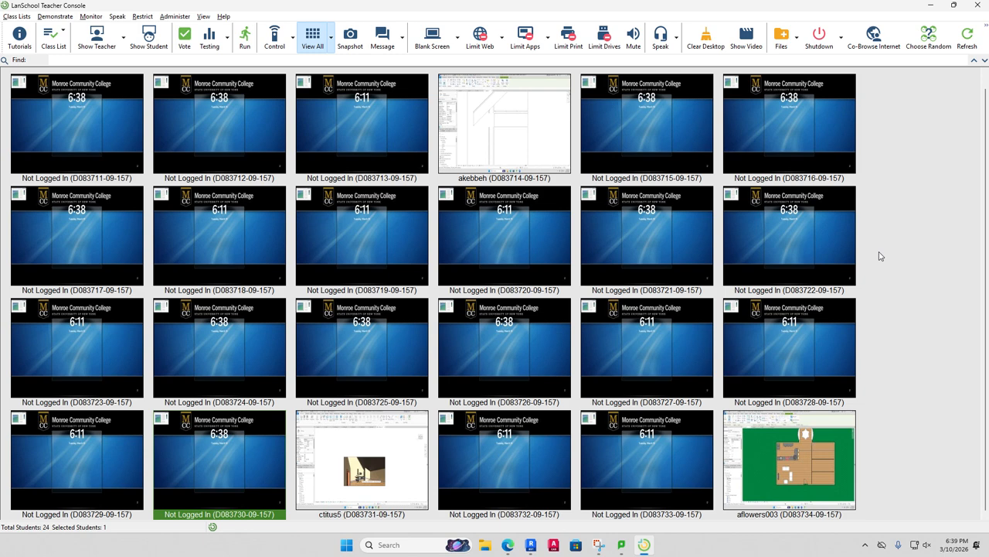
{"action": "left_click", "coordinate": [531, 544]}
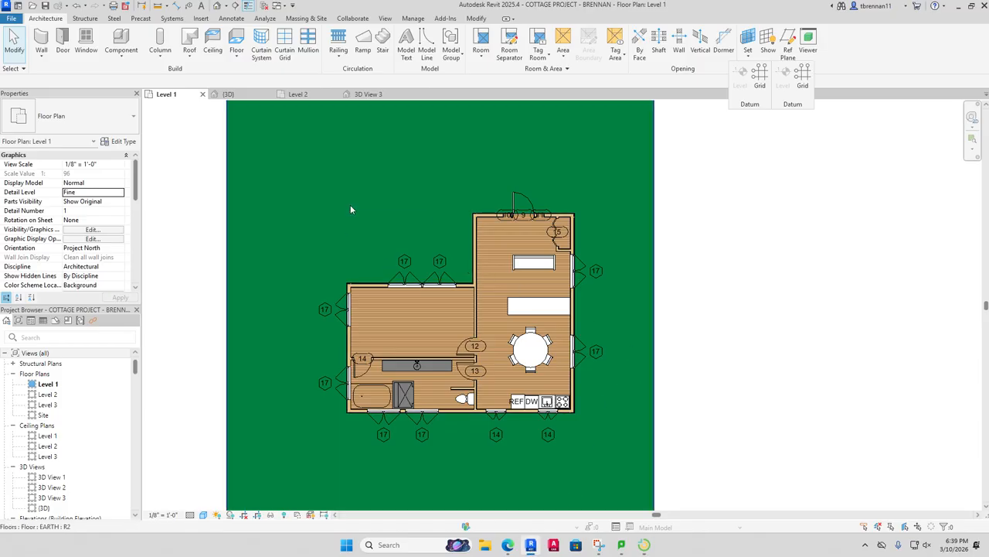
{"action": "left_click", "coordinate": [228, 93]}
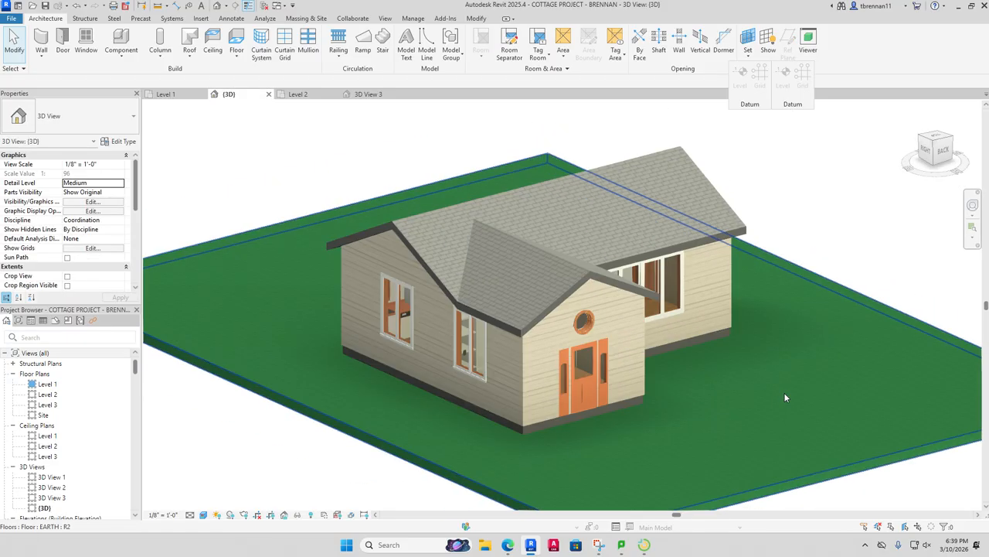
{"action": "scroll", "coordinate": [785, 397], "scroll_direction": "down", "scroll_amount": 1}
{"action": "middle_click_drag", "start_coordinate": [785, 398], "coordinate": [674, 362]}
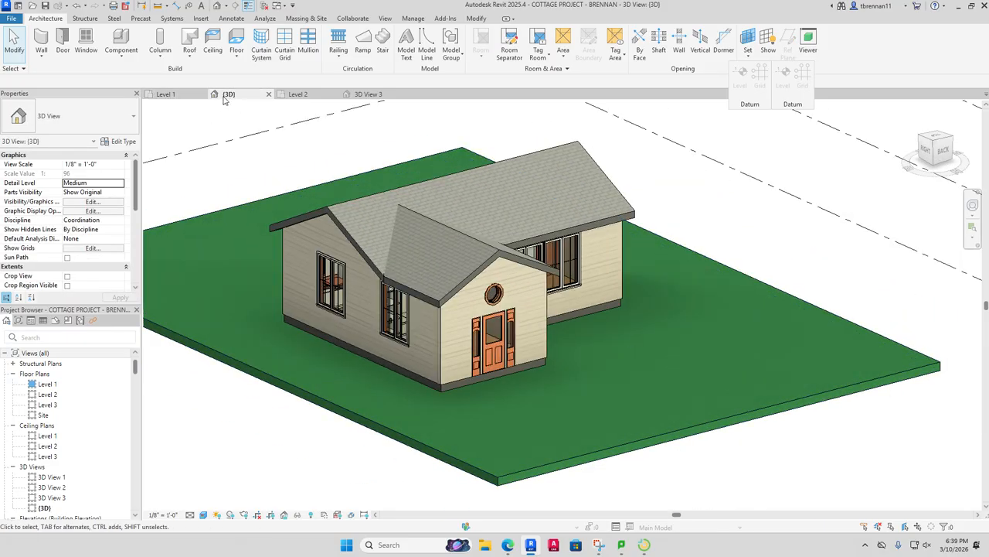
Step: Create a rectangular Generic - 12" architectural floor on Level 1, about 11'-4" by 25'-2", from the house corner beside the entry to the lot's nearest corner
{"action": "left_click", "coordinate": [165, 94]}
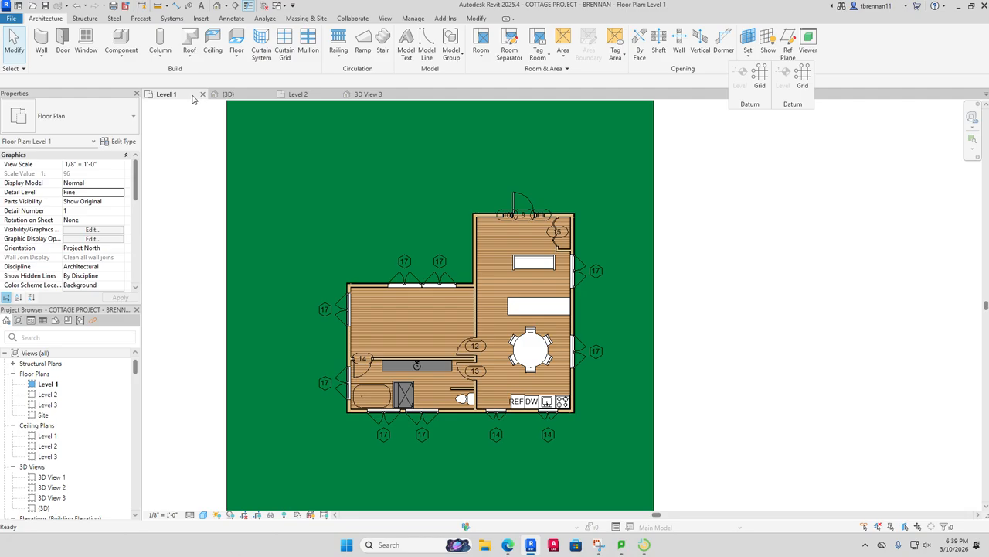
{"action": "middle_click_drag", "start_coordinate": [451, 152], "coordinate": [418, 222]}
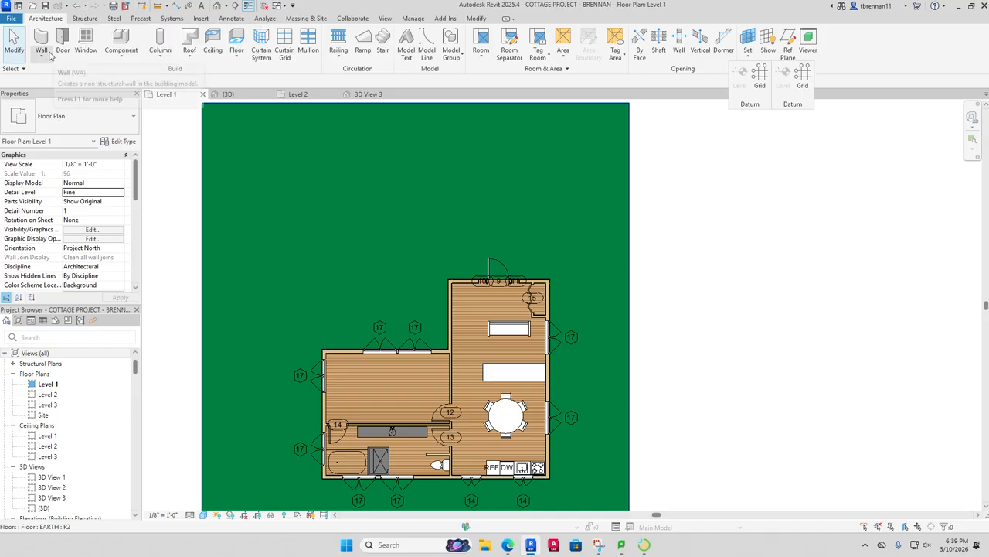
{"action": "left_click", "coordinate": [237, 56]}
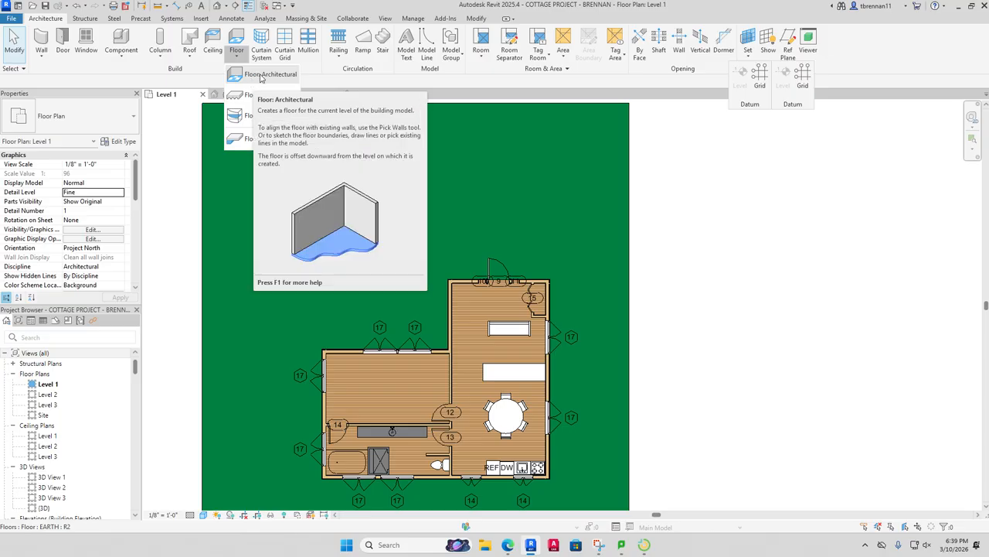
{"action": "left_click", "coordinate": [262, 78]}
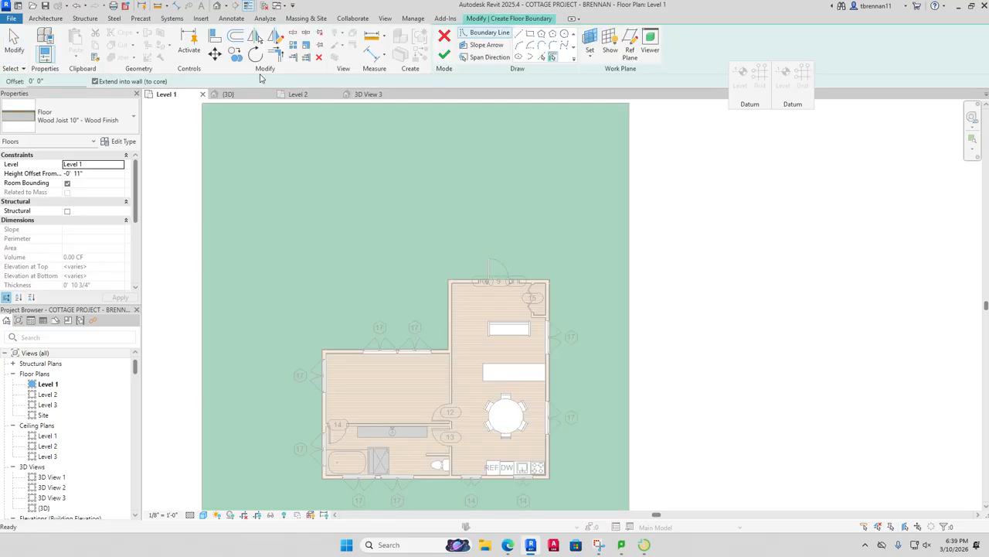
{"action": "left_click", "coordinate": [133, 122]}
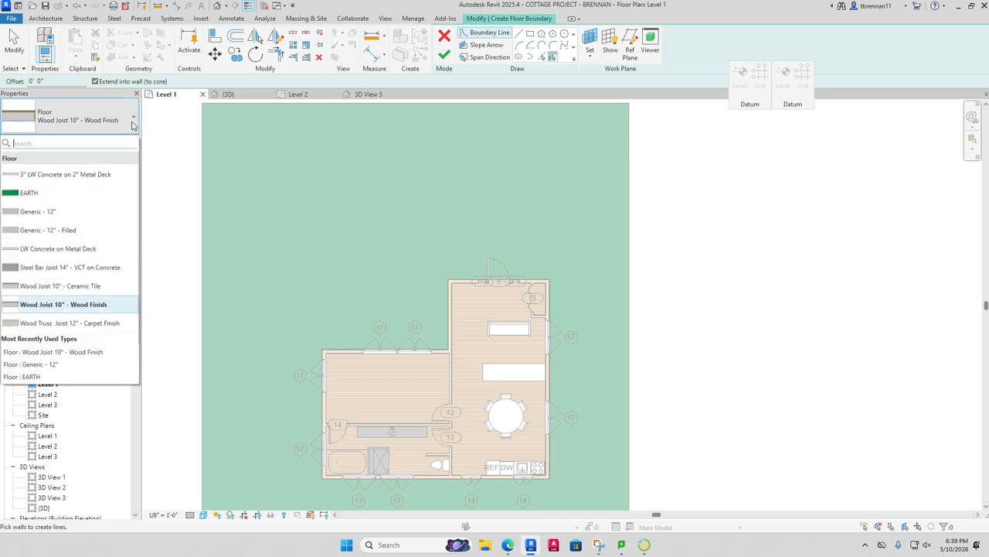
{"action": "left_click", "coordinate": [110, 213]}
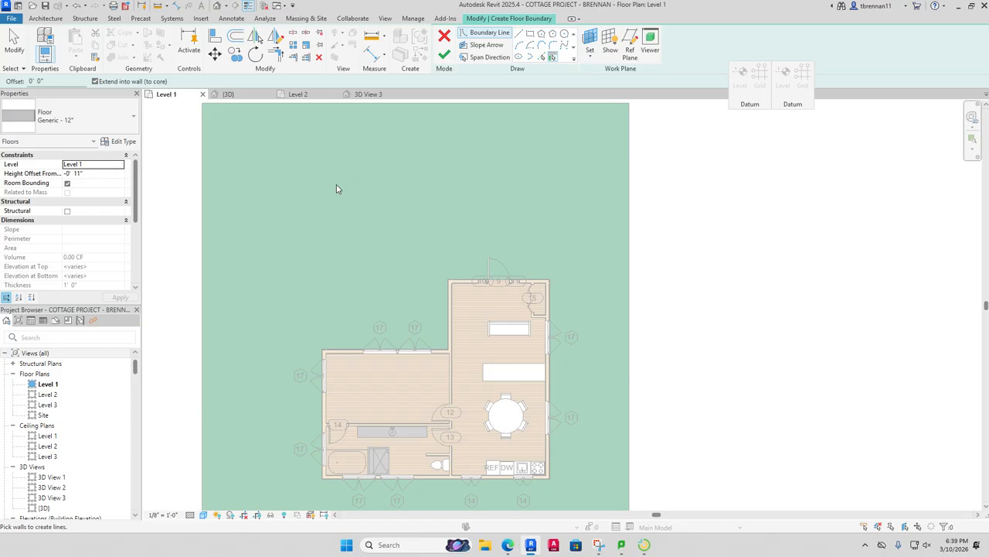
{"action": "left_click", "coordinate": [531, 37]}
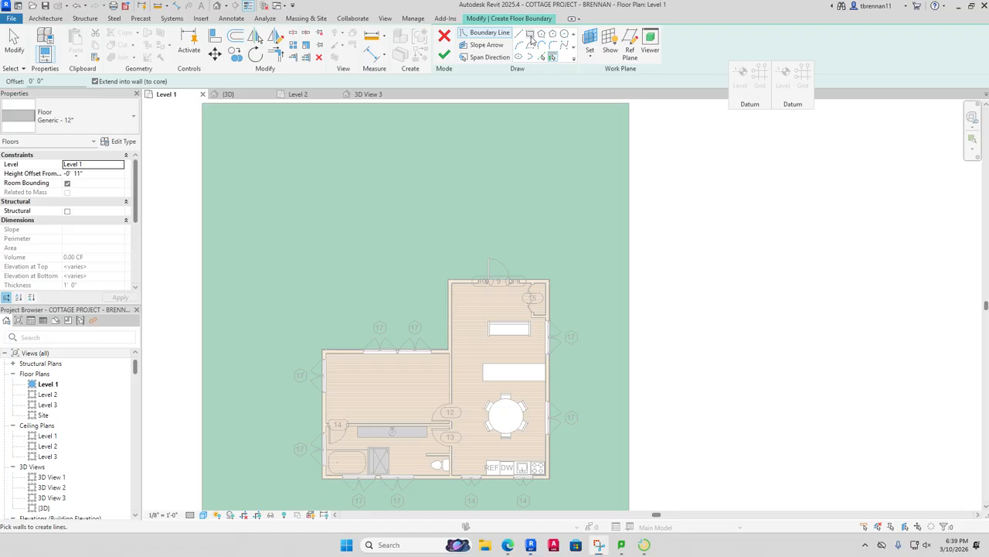
{"action": "left_click", "coordinate": [549, 279]}
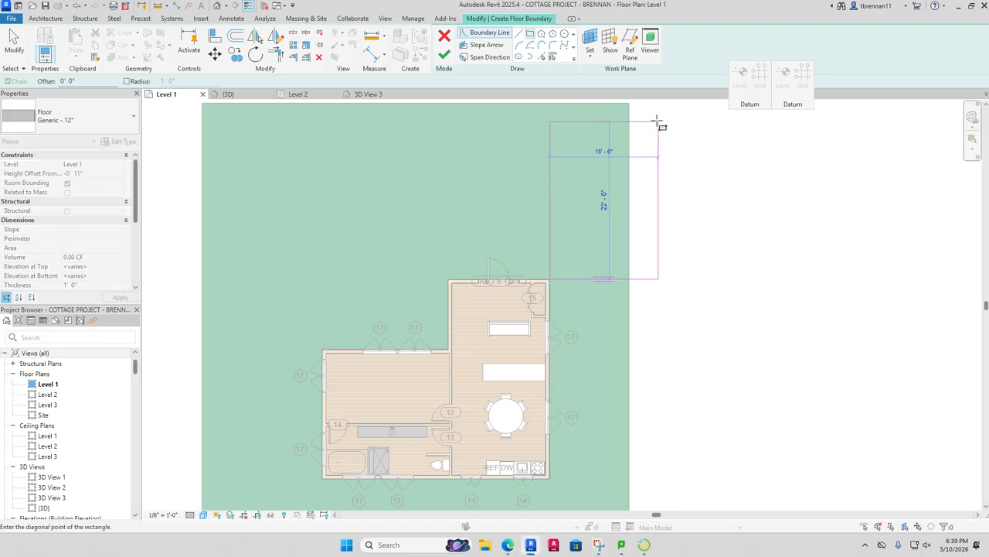
{"action": "middle_click_drag", "start_coordinate": [657, 122], "coordinate": [645, 190]}
{"action": "left_click", "coordinate": [616, 170]}
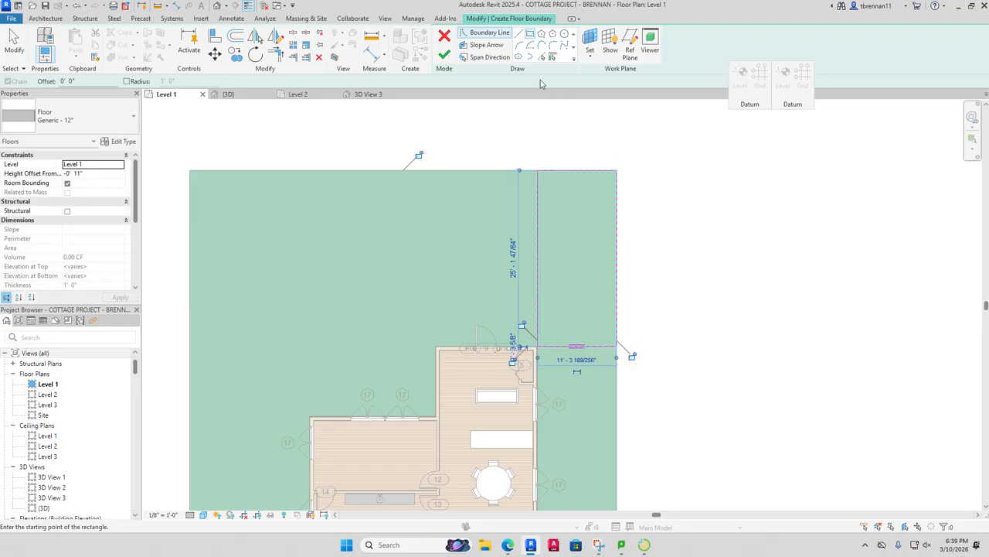
{"action": "left_click", "coordinate": [443, 55]}
{"action": "left_click", "coordinate": [713, 282]}
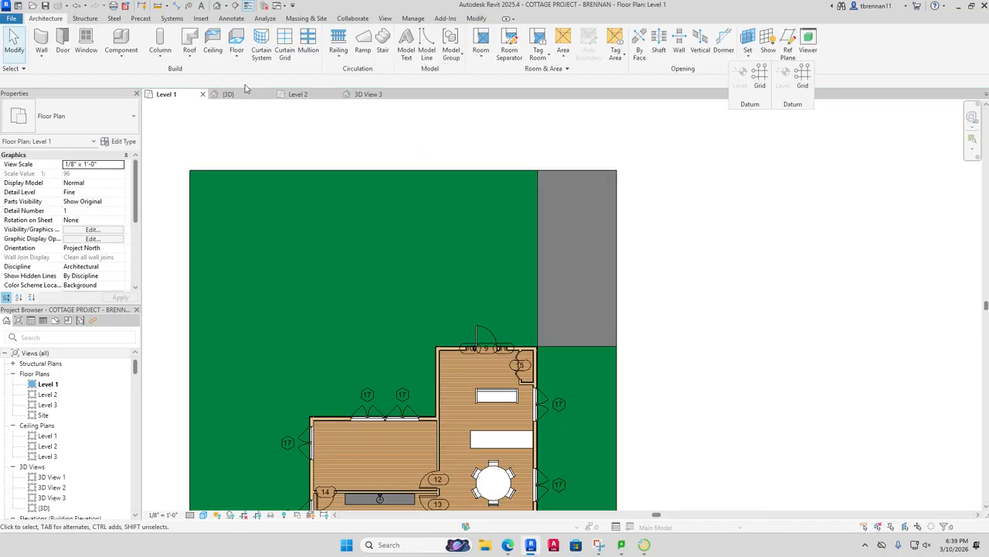
Step: Examine the driveway slab, the cottage exterior and the lot in the {3D} view from a higher angle
{"action": "left_click", "coordinate": [233, 93]}
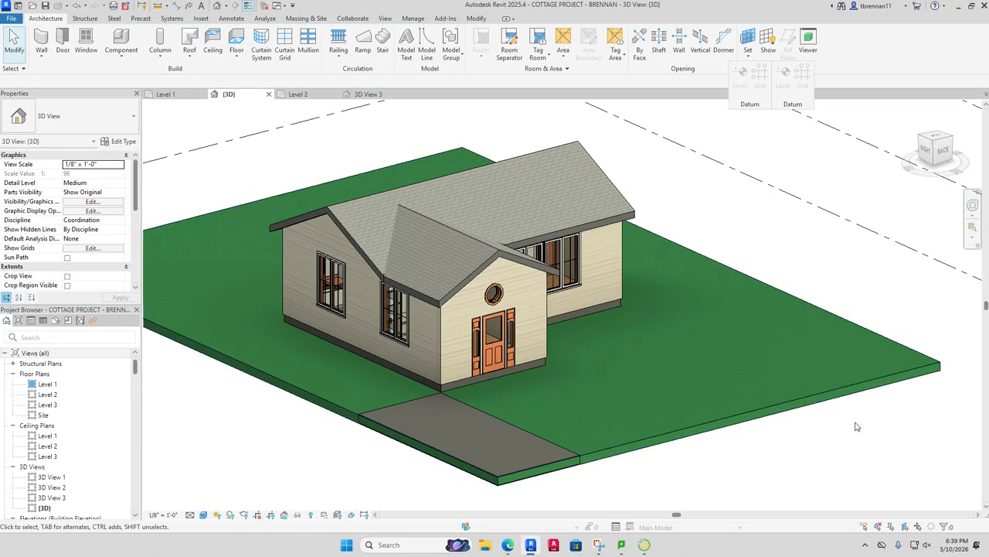
{"action": "middle_click_drag", "start_coordinate": [852, 498], "coordinate": [850, 456]}
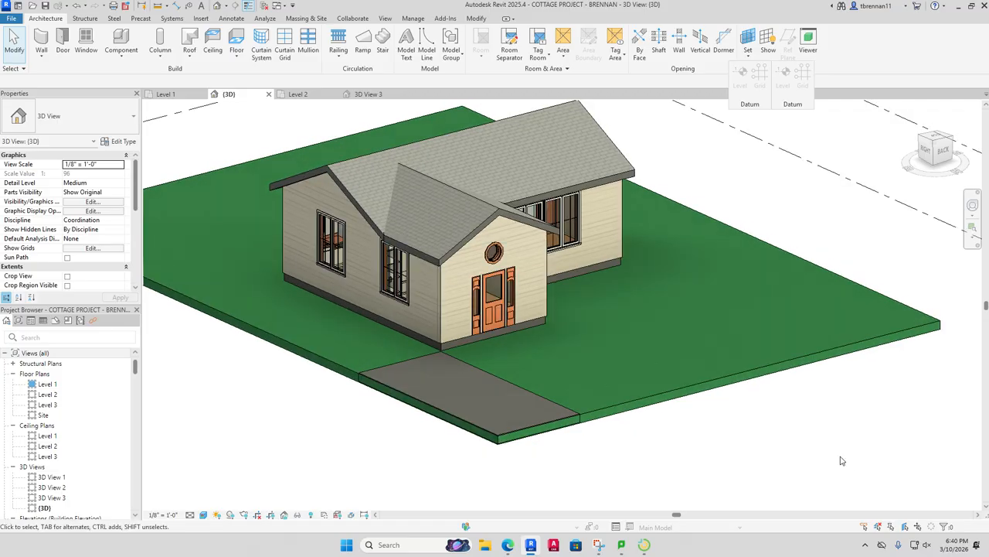
{"action": "scroll", "coordinate": [842, 464], "scroll_direction": "down", "scroll_amount": 2}
{"action": "middle_click_drag", "start_coordinate": [842, 464], "coordinate": [788, 449]}
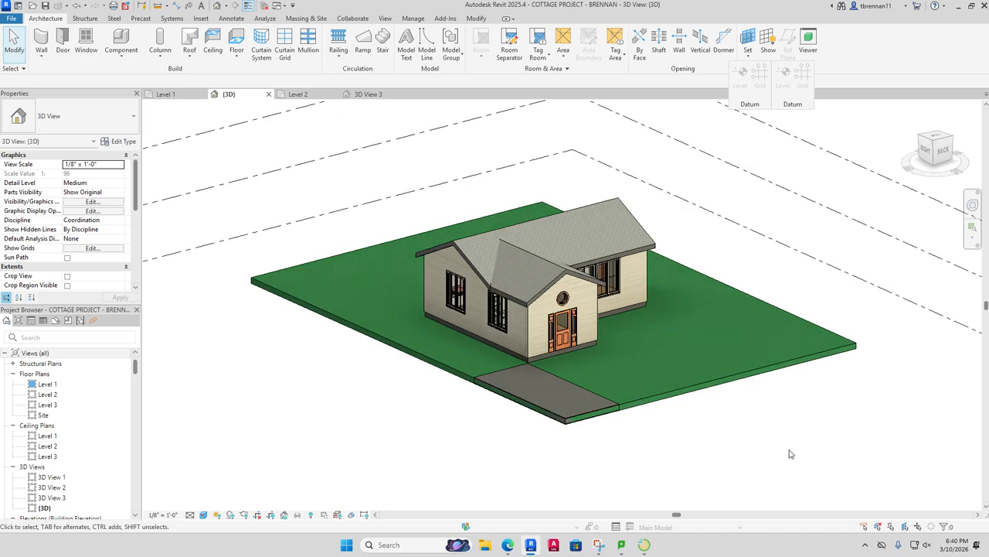
{"action": "middle_click_drag", "start_coordinate": [793, 462], "coordinate": [778, 446], "text": "shift"}
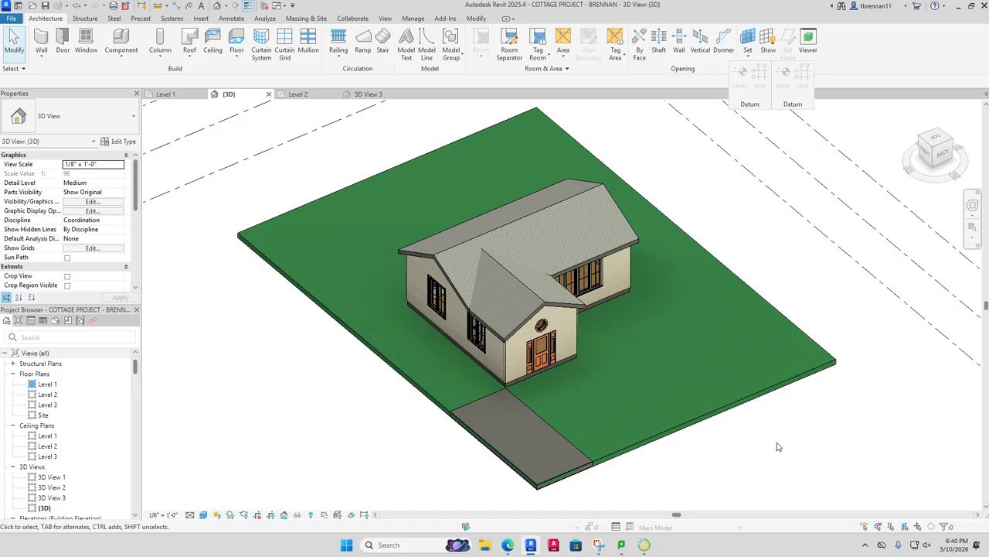
{"action": "scroll", "coordinate": [778, 447], "scroll_direction": "up", "scroll_amount": 3}
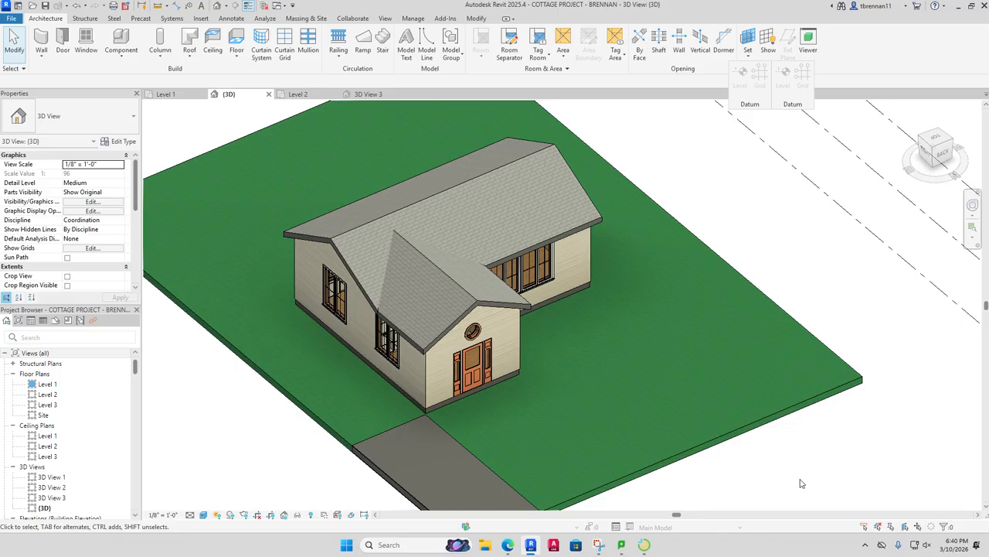
{"action": "scroll", "coordinate": [626, 399], "scroll_direction": "down", "scroll_amount": 2}
{"action": "middle_click_drag", "start_coordinate": [626, 398], "coordinate": [651, 370]}
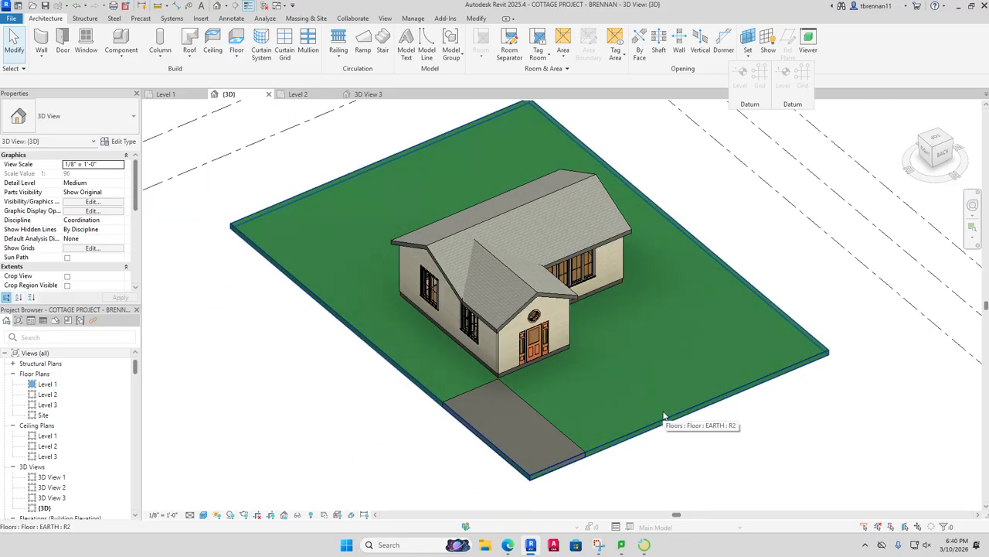